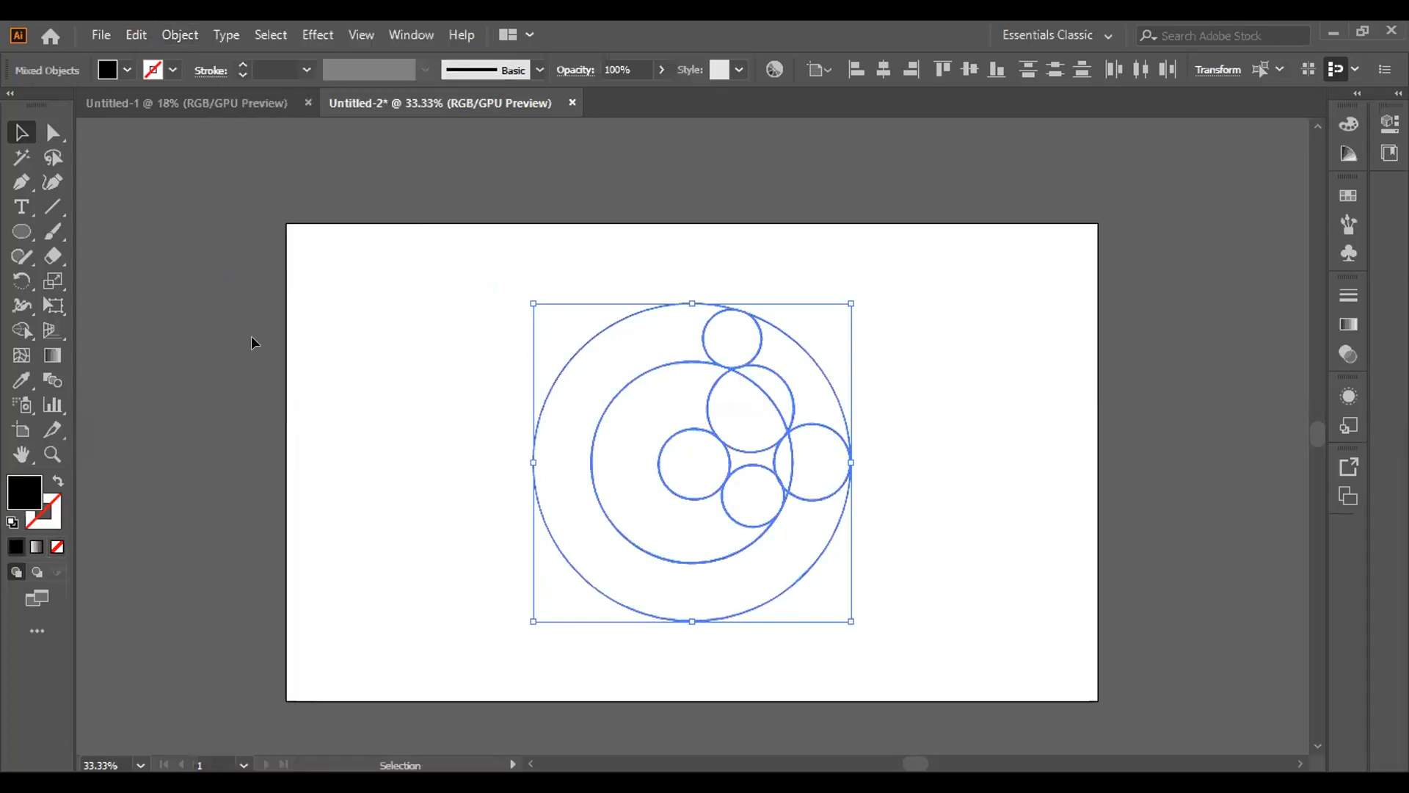
Try to merge the outer ring regions beside the small circles with the Shape Builder, undoing each attempt
{"action": "left_click", "coordinate": [40, 338]}
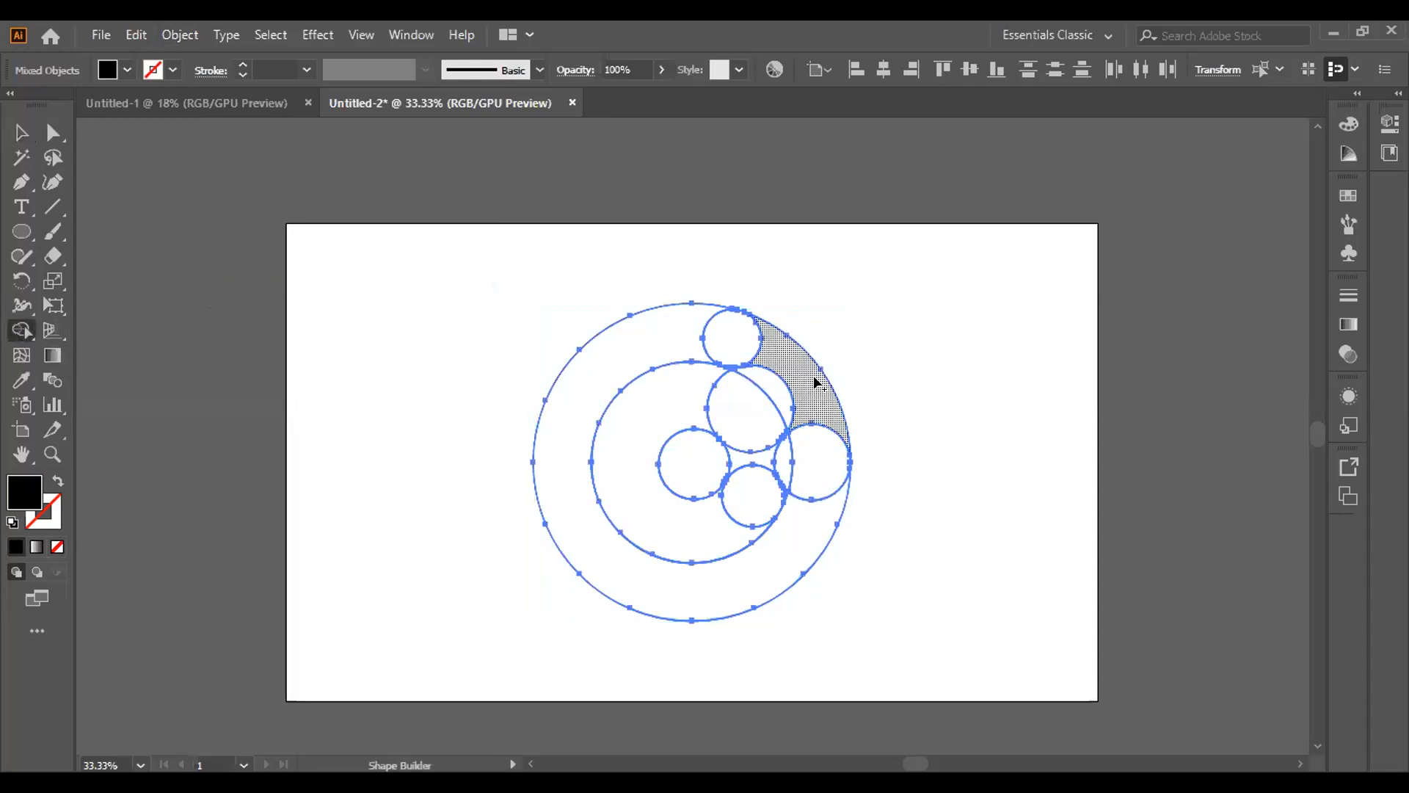
{"action": "mouse_move", "coordinate": [854, 369]}
{"action": "left_mouse_down"}
{"action": "mouse_move", "coordinate": [786, 393]}
{"action": "mouse_move", "coordinate": [819, 396]}
{"action": "left_mouse_up"}
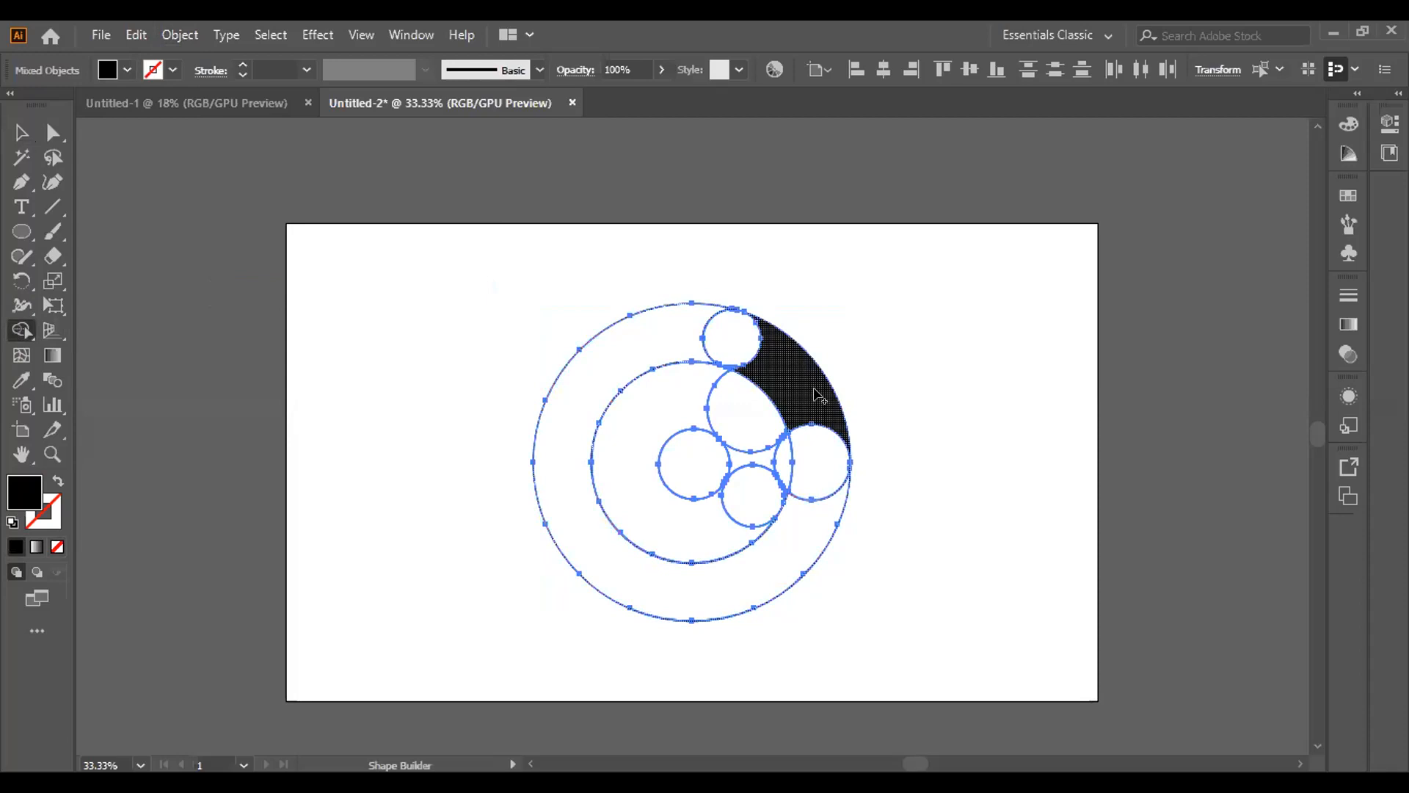
{"action": "key", "text": "ctrl+z"}
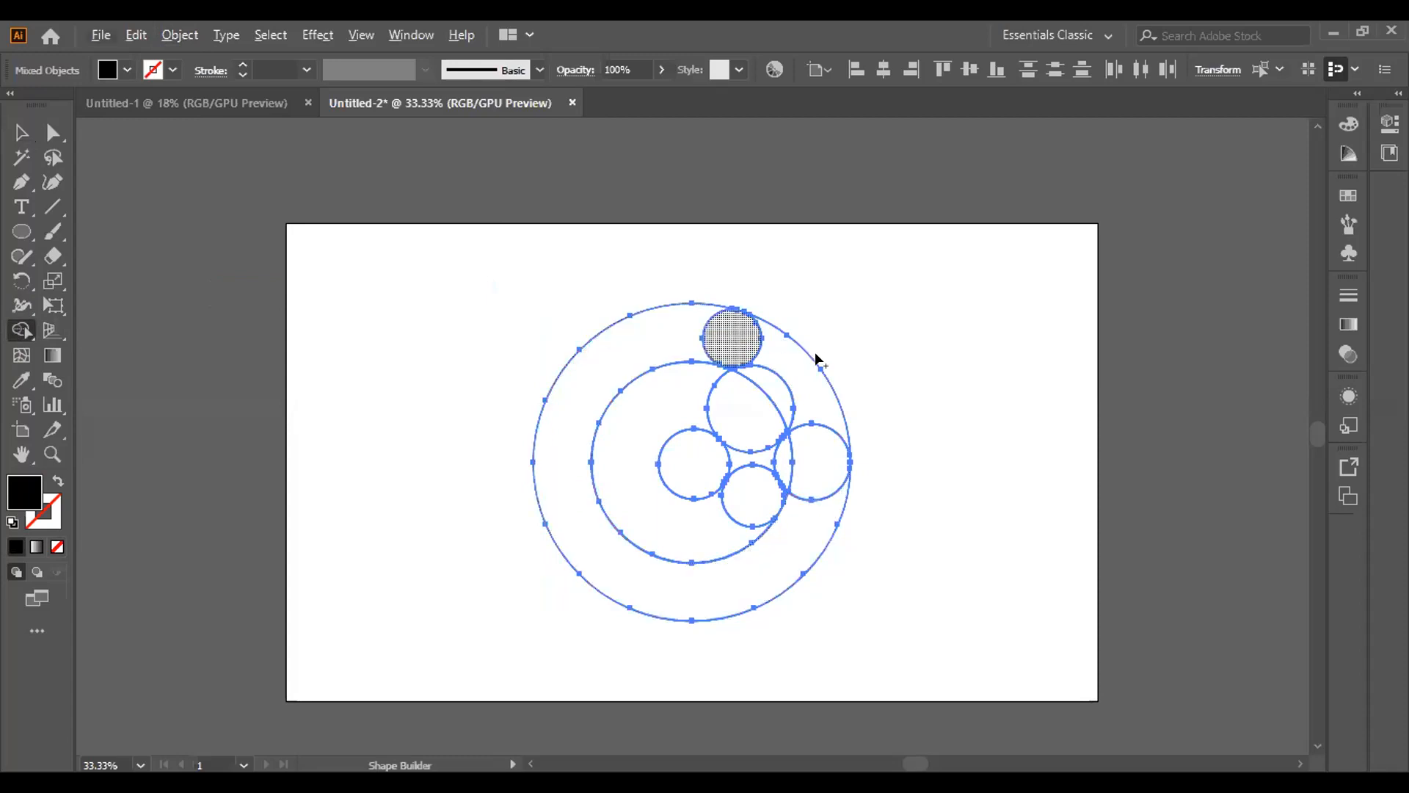
{"action": "left_click", "coordinate": [802, 381], "text": "alt"}
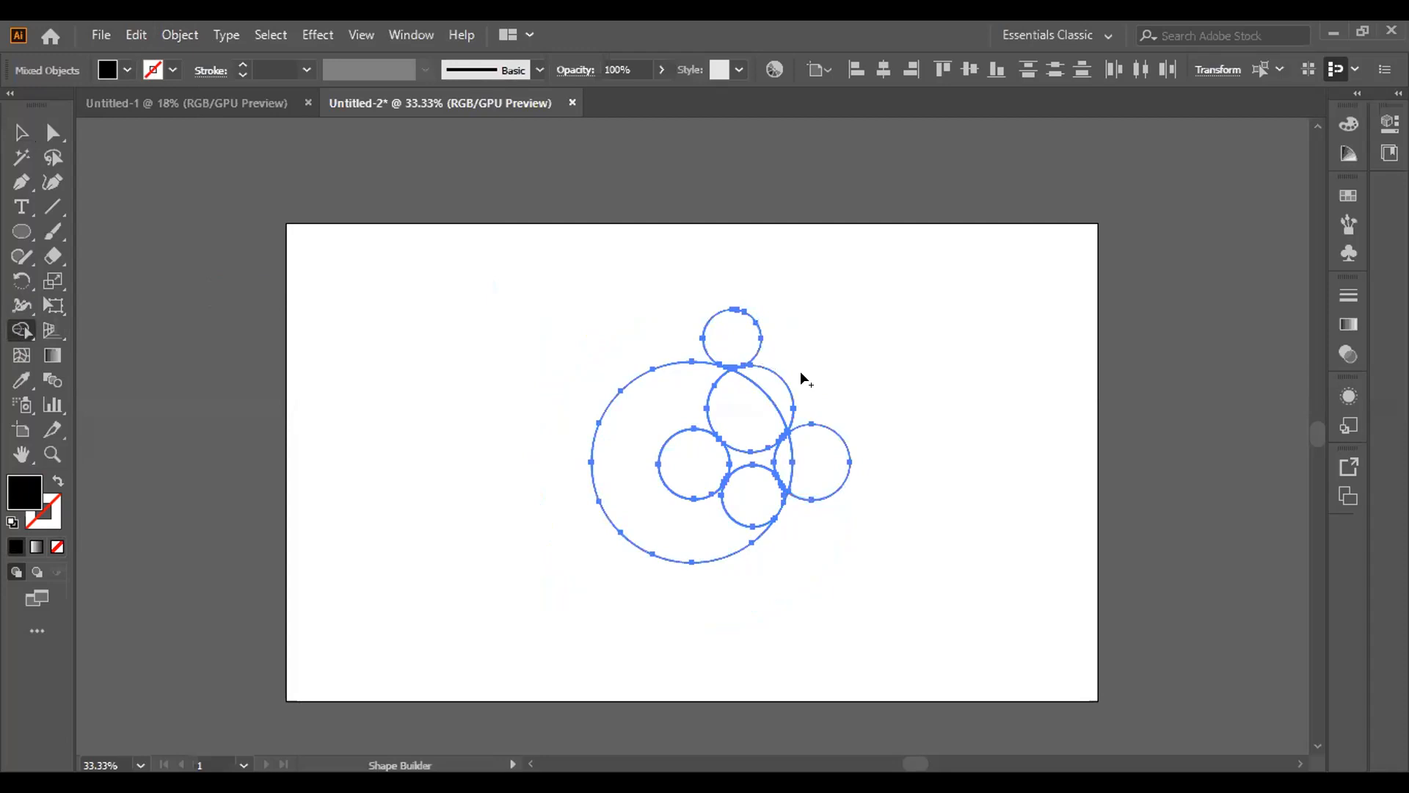
{"action": "key", "text": "ctrl+z"}
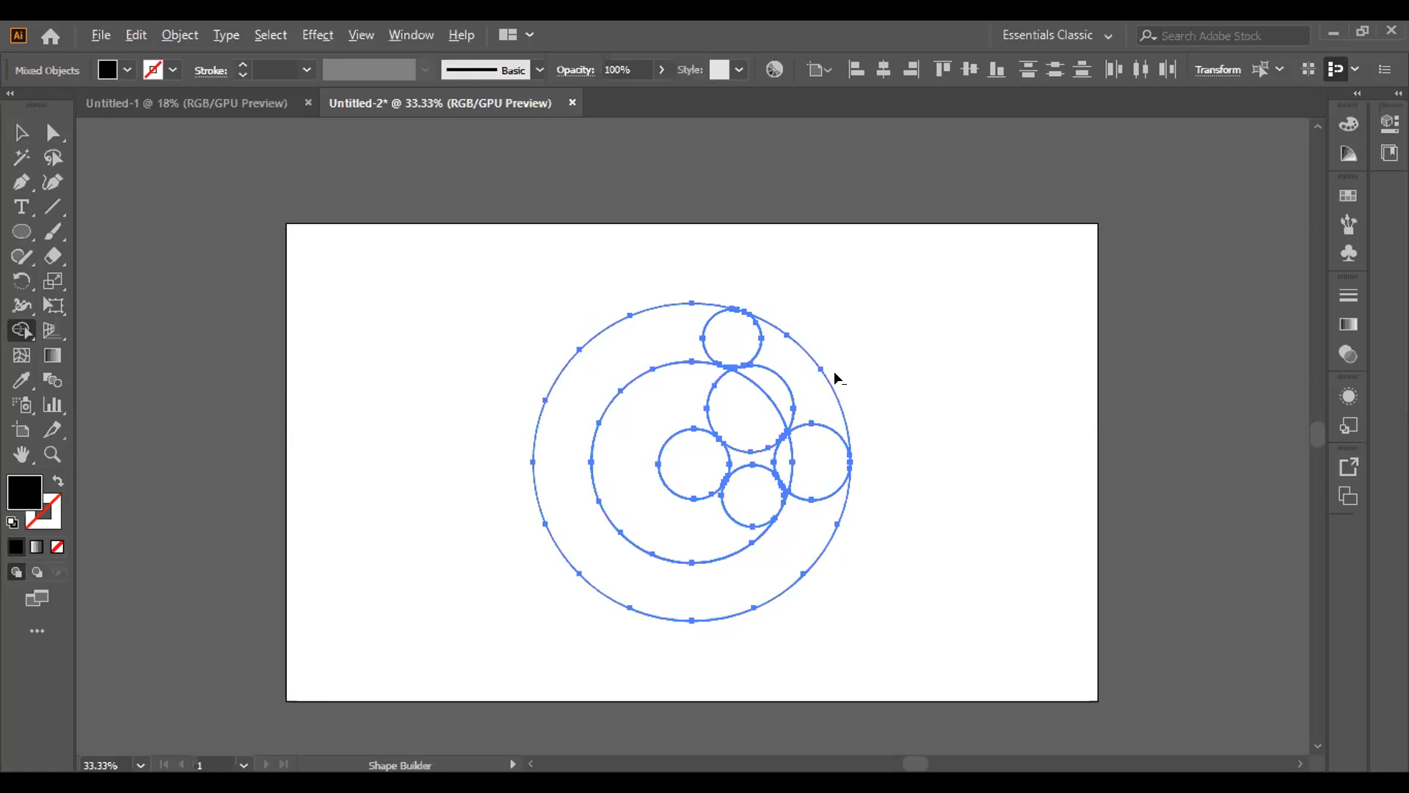
{"action": "left_click", "coordinate": [811, 389], "text": "alt"}
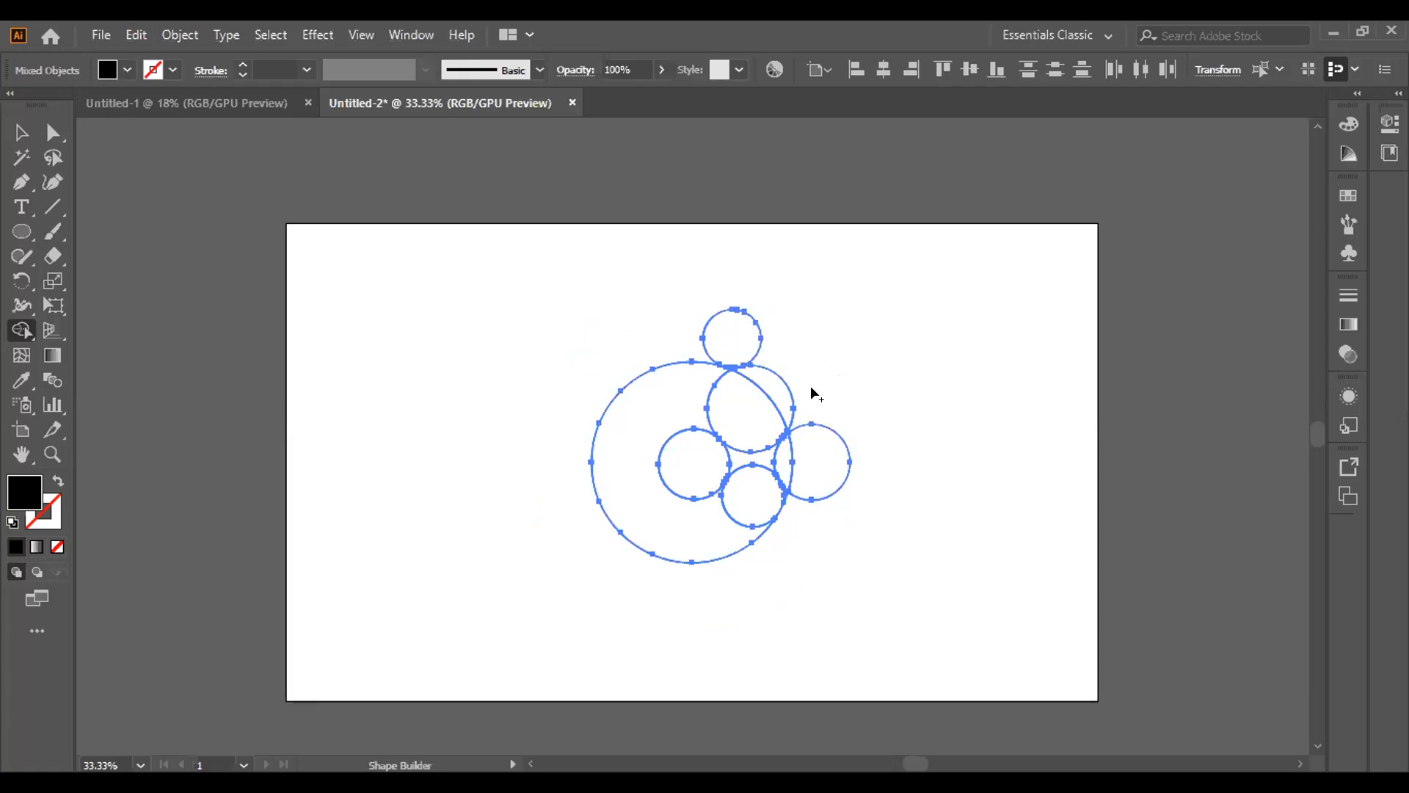
{"action": "key", "text": "ctrl+z"}
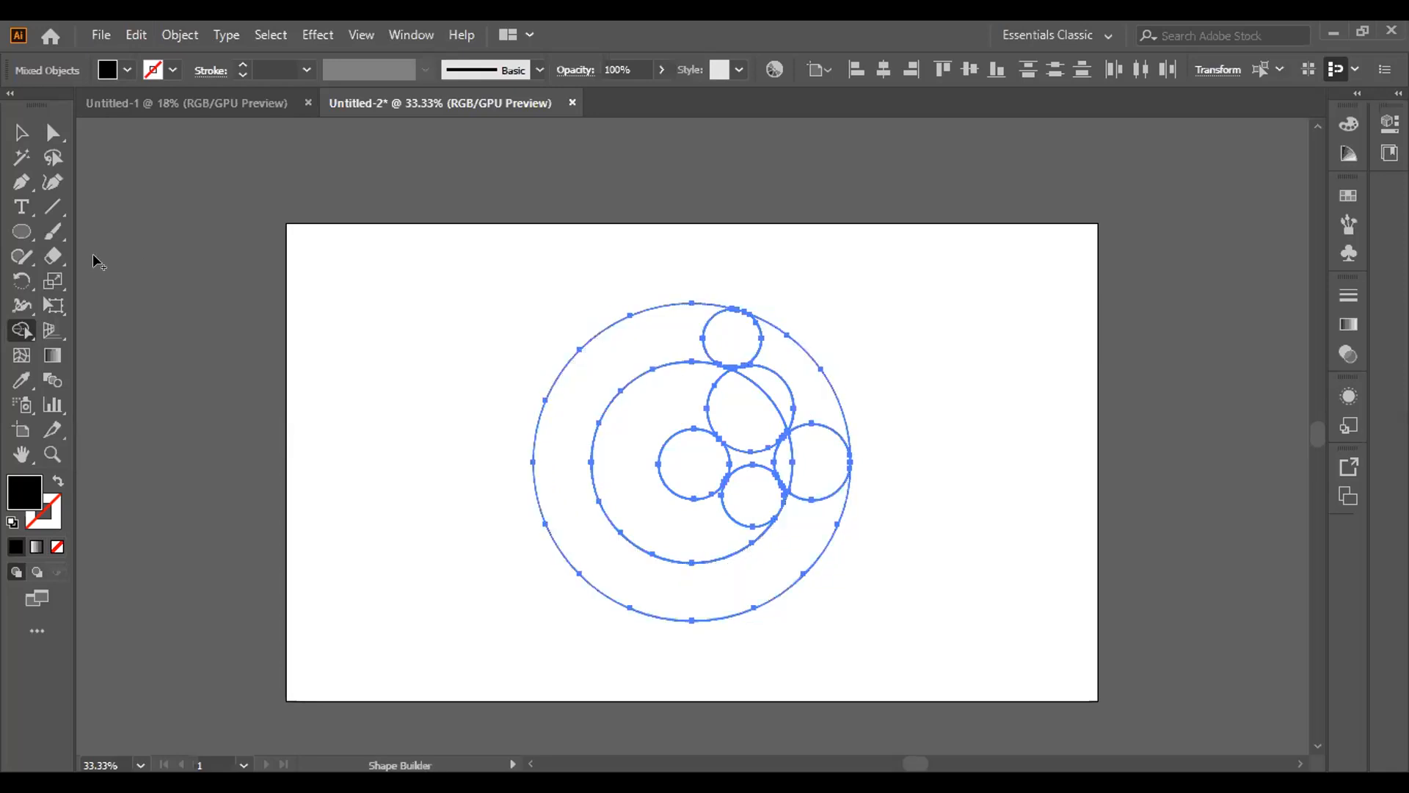
Examine up close where the small circles meet the middle and outer circles' outlines
{"action": "left_click", "coordinate": [52, 455]}
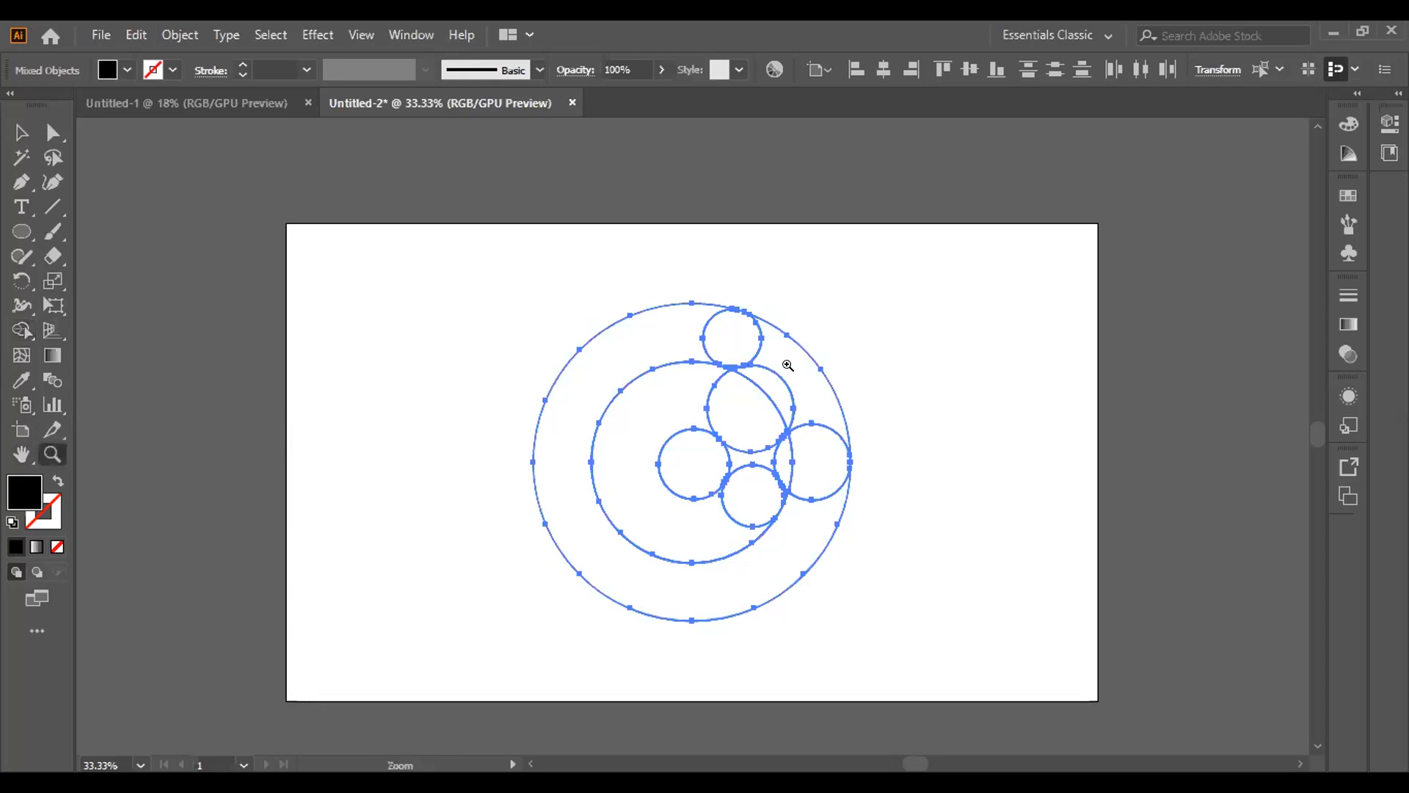
{"action": "left_click", "coordinate": [787, 417]}
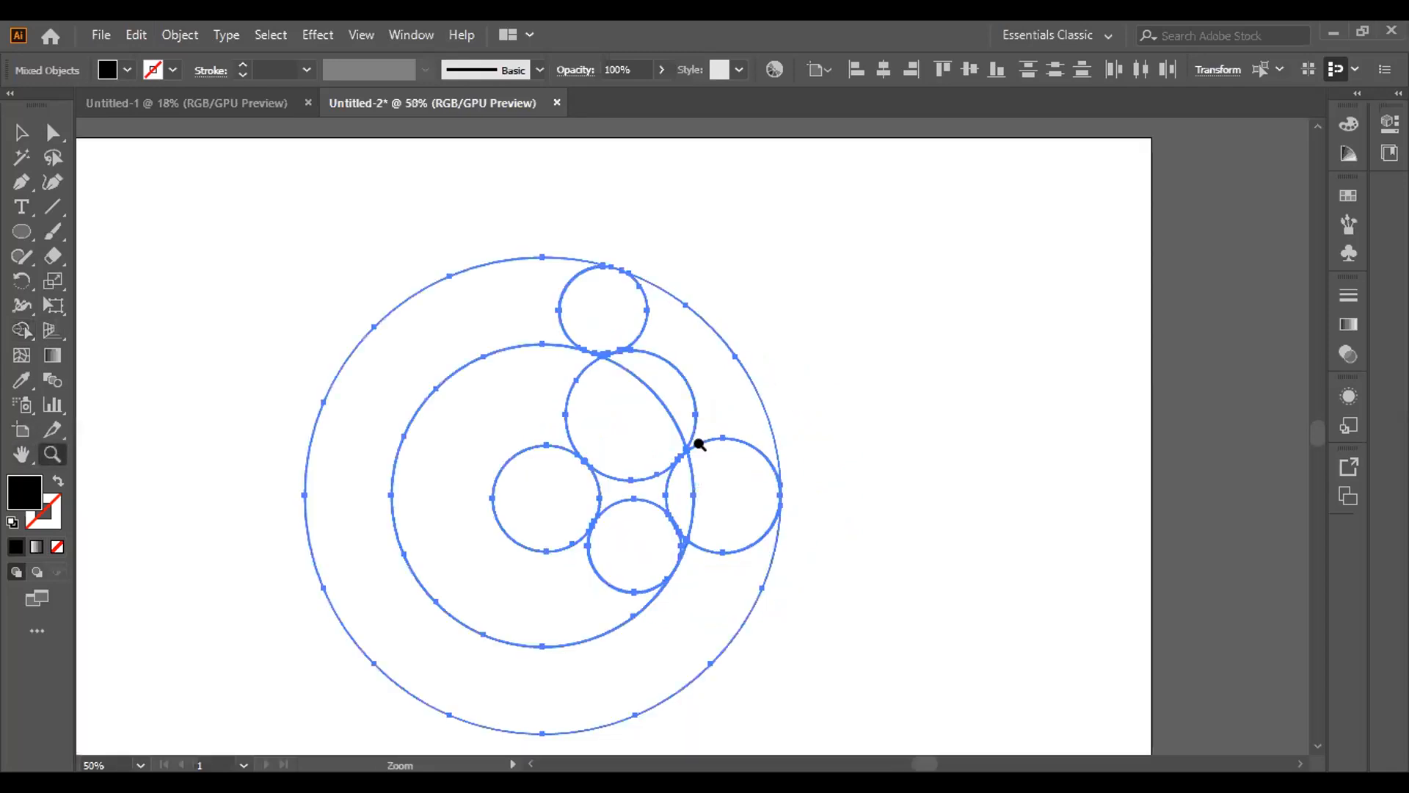
{"action": "left_click", "coordinate": [698, 443]}
{"action": "left_click", "coordinate": [700, 444]}
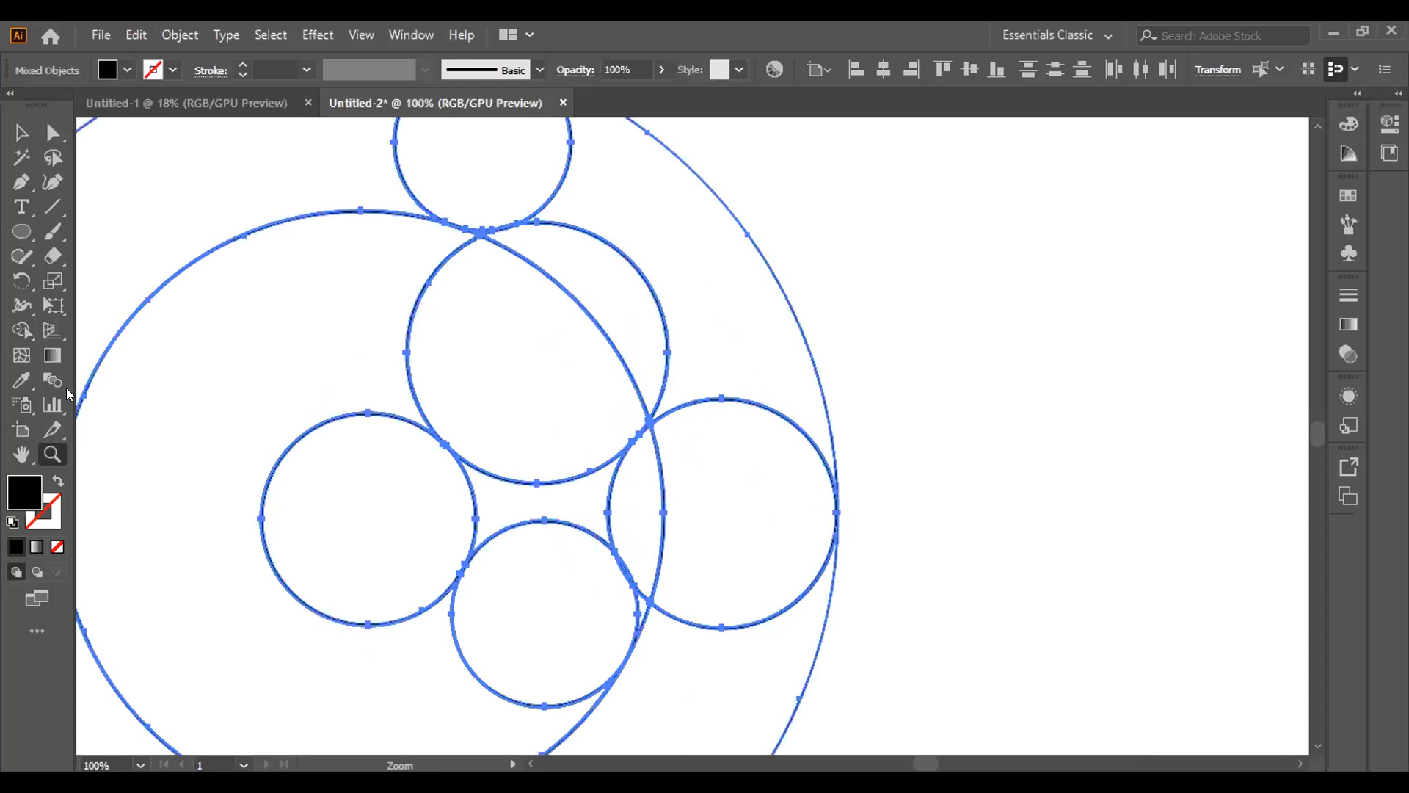
{"action": "left_click", "coordinate": [20, 455]}
{"action": "left_click_drag", "start_coordinate": [736, 243], "coordinate": [775, 343]}
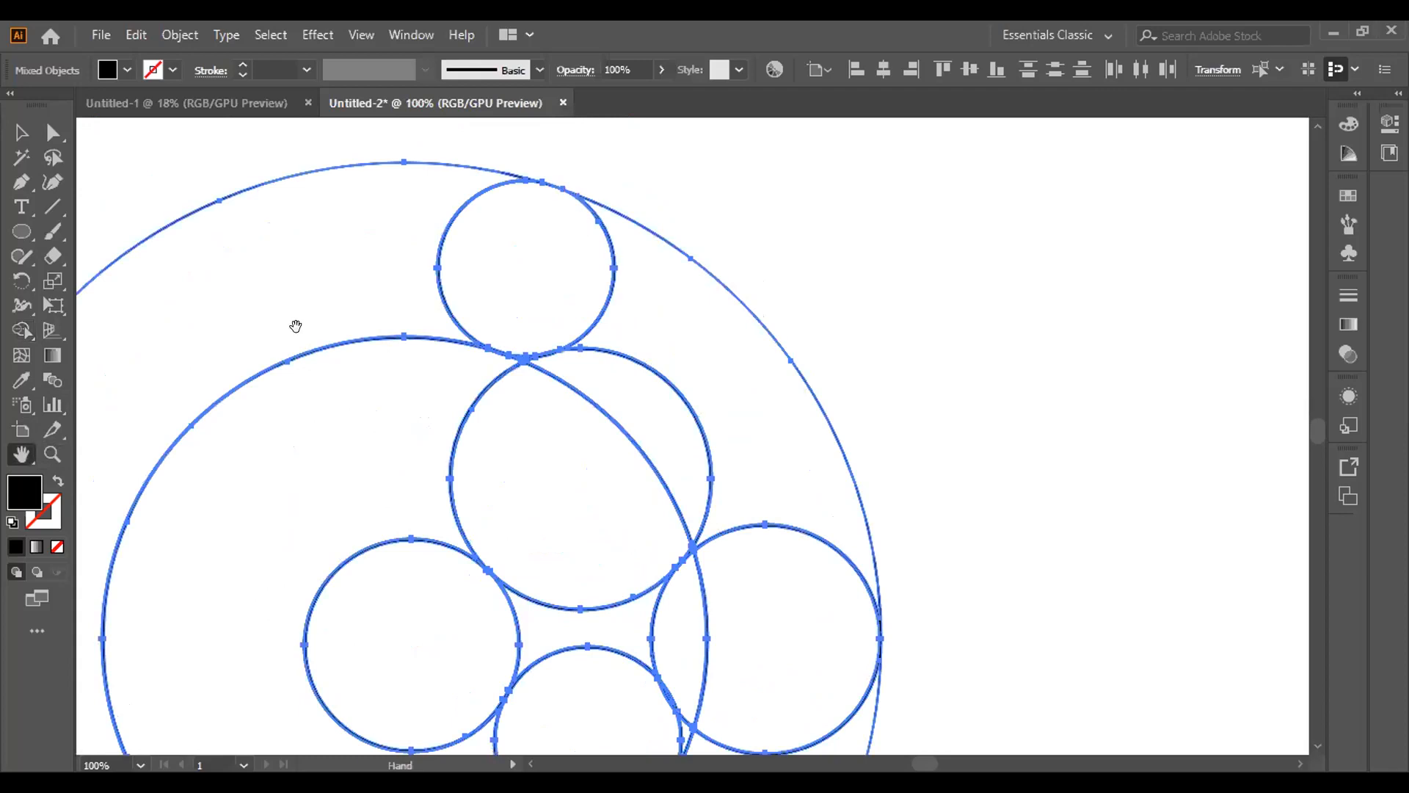
{"action": "left_click", "coordinate": [52, 459]}
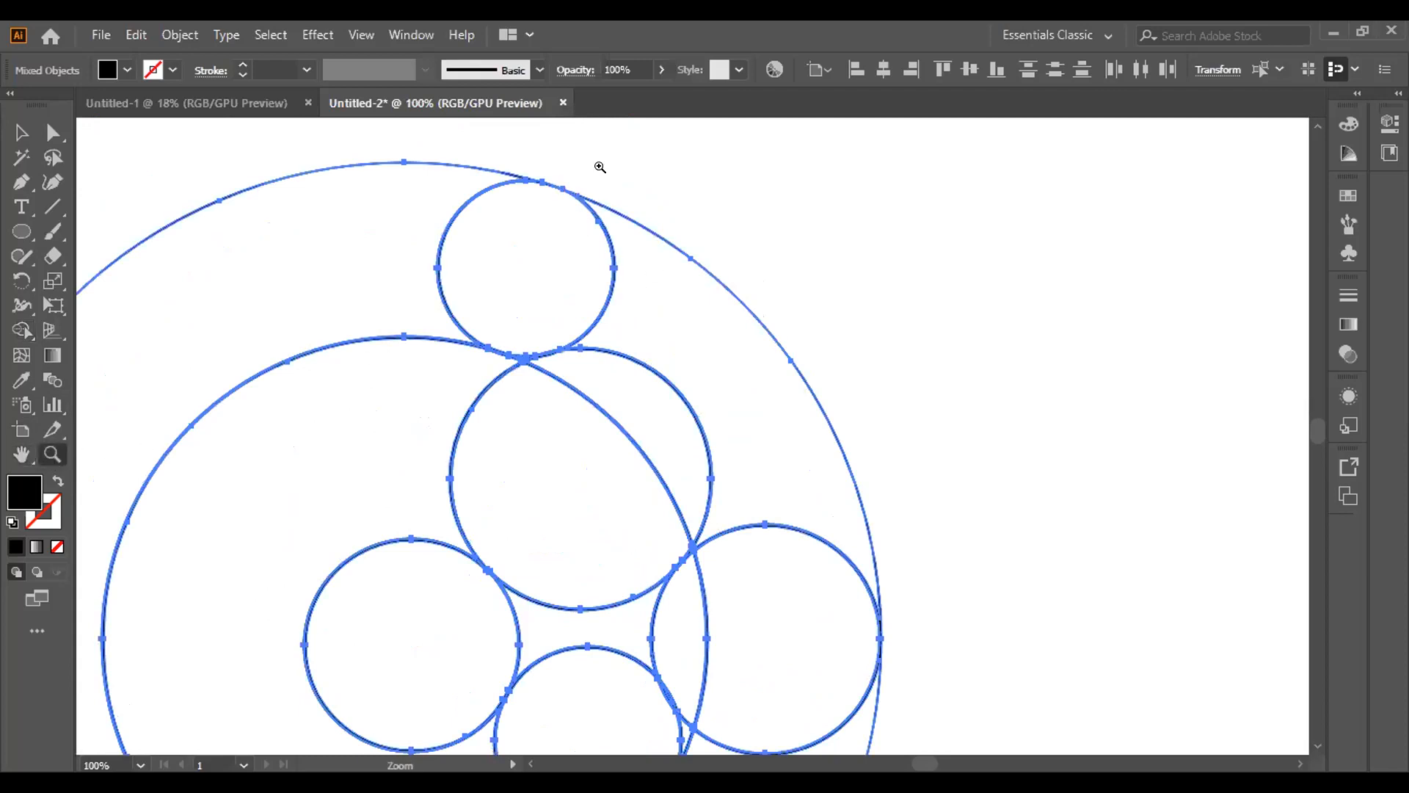
{"action": "left_click", "coordinate": [558, 181]}
{"action": "left_click", "coordinate": [559, 181]}
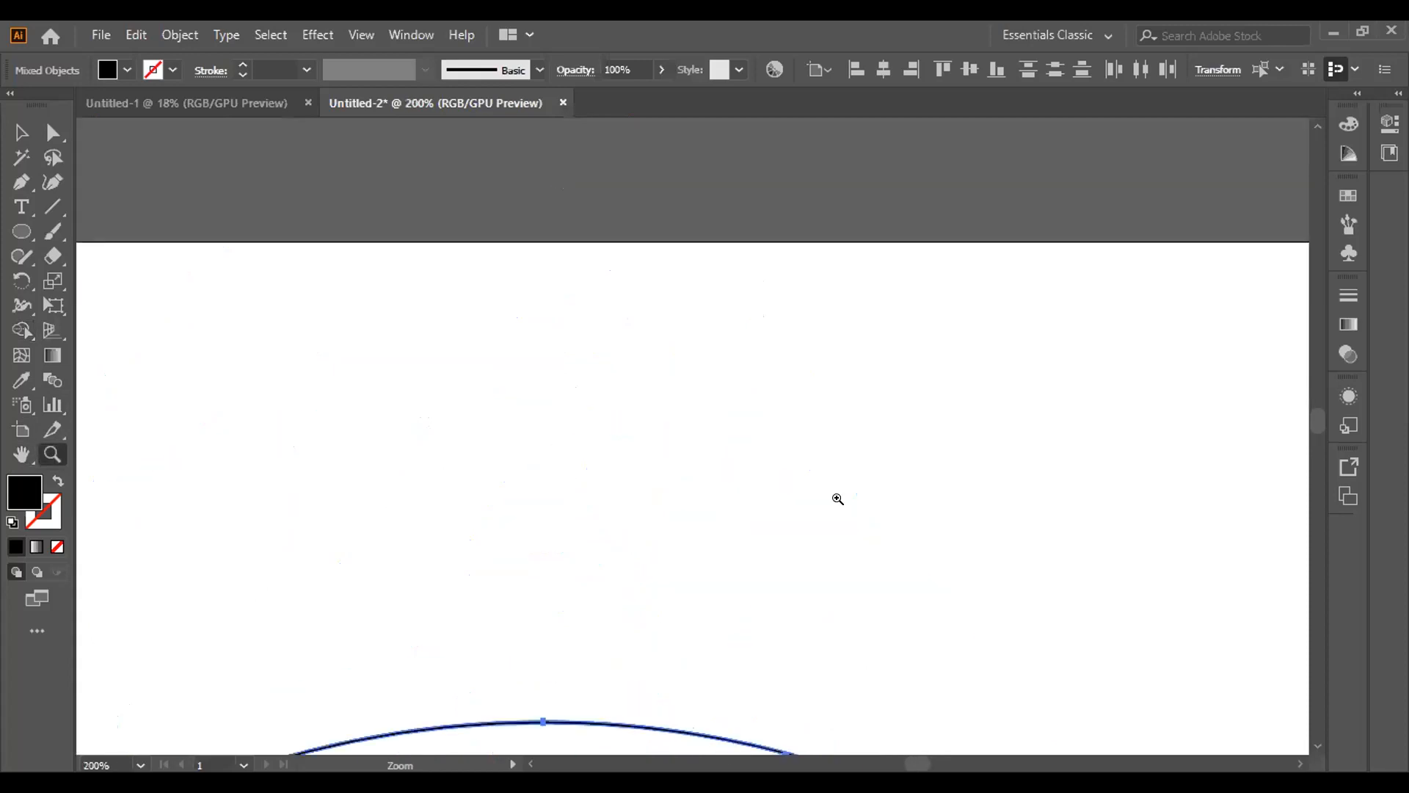
{"action": "scroll", "coordinate": [1313, 432], "scroll_direction": "down", "scroll_amount": 5}
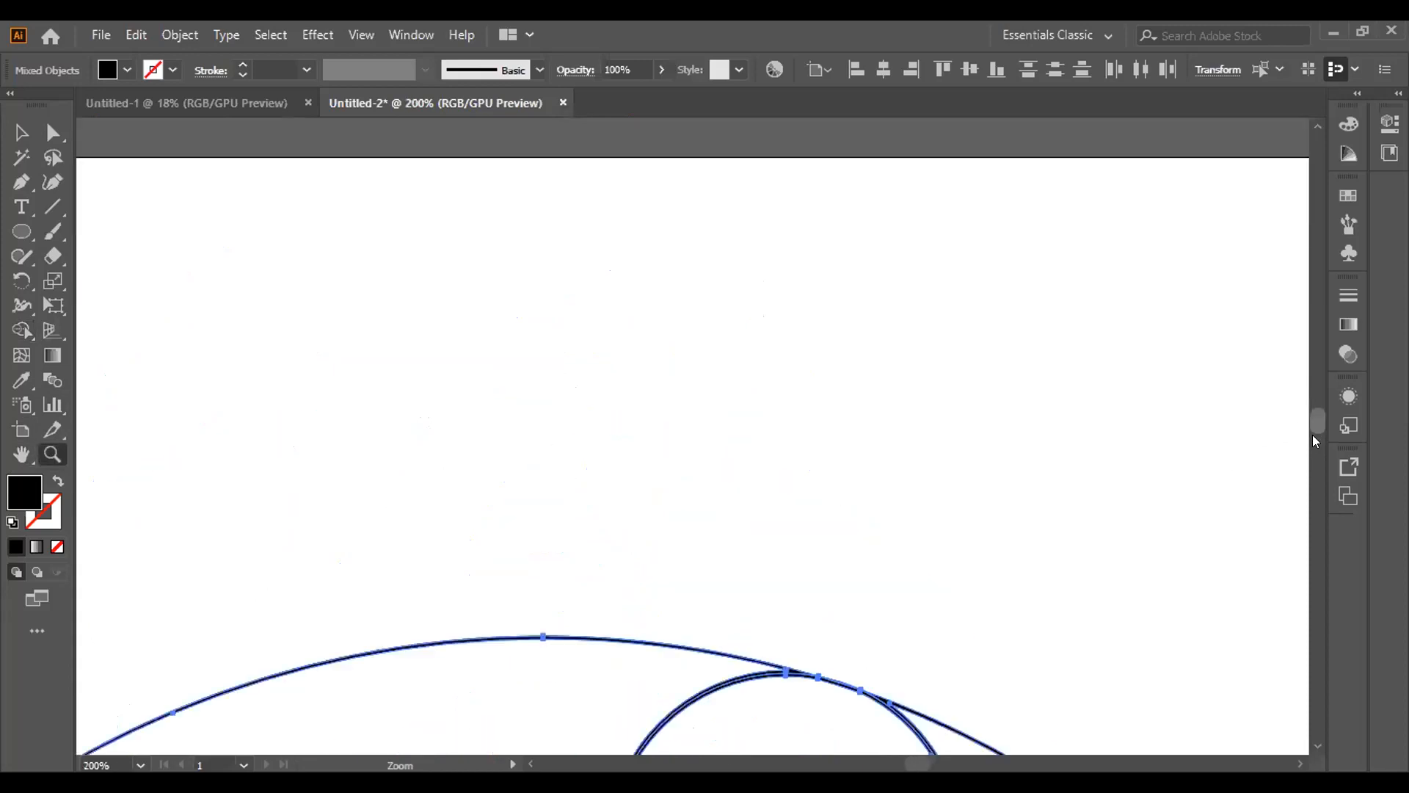
{"action": "scroll", "coordinate": [1313, 432], "scroll_direction": "up", "scroll_amount": 1}
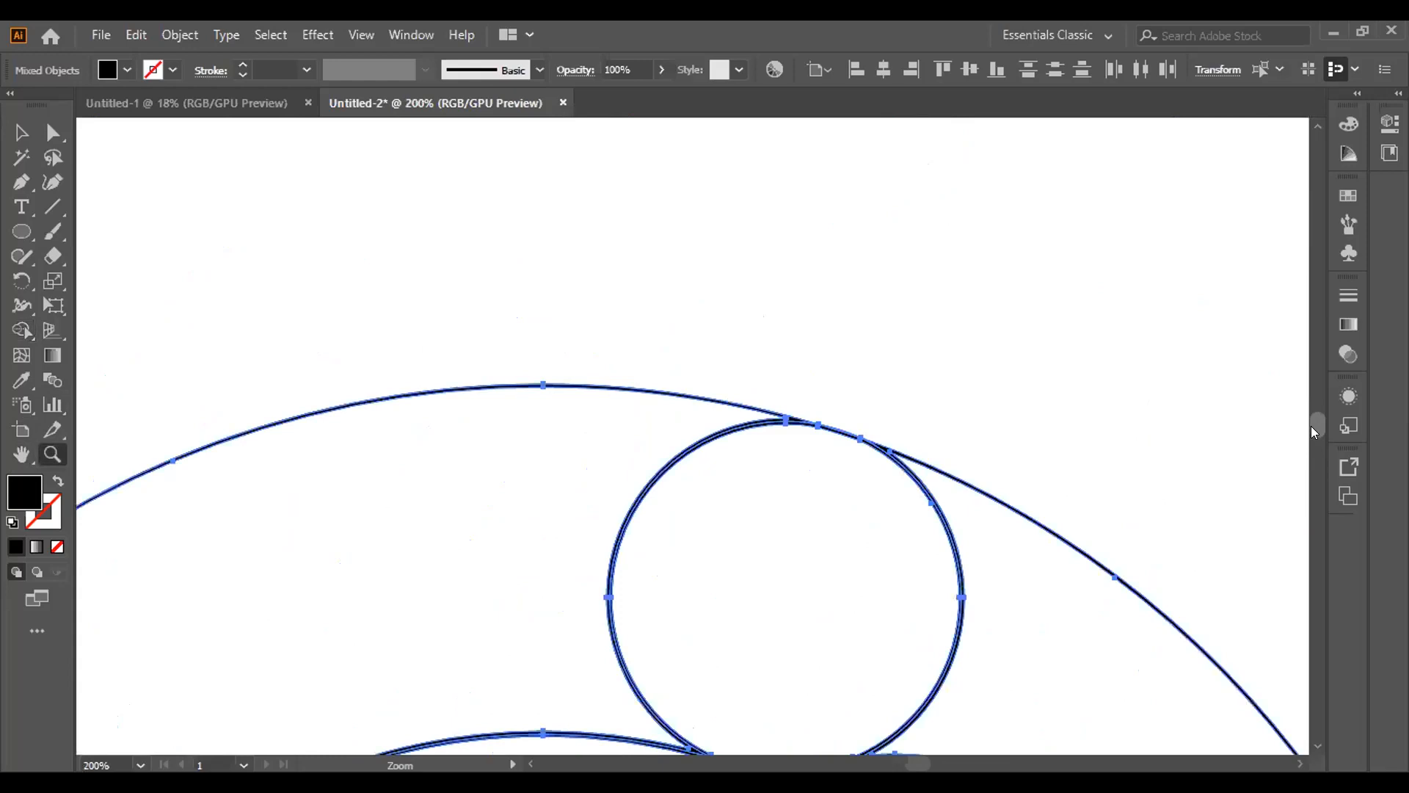
{"action": "scroll", "coordinate": [1315, 432], "scroll_direction": "down", "scroll_amount": 1}
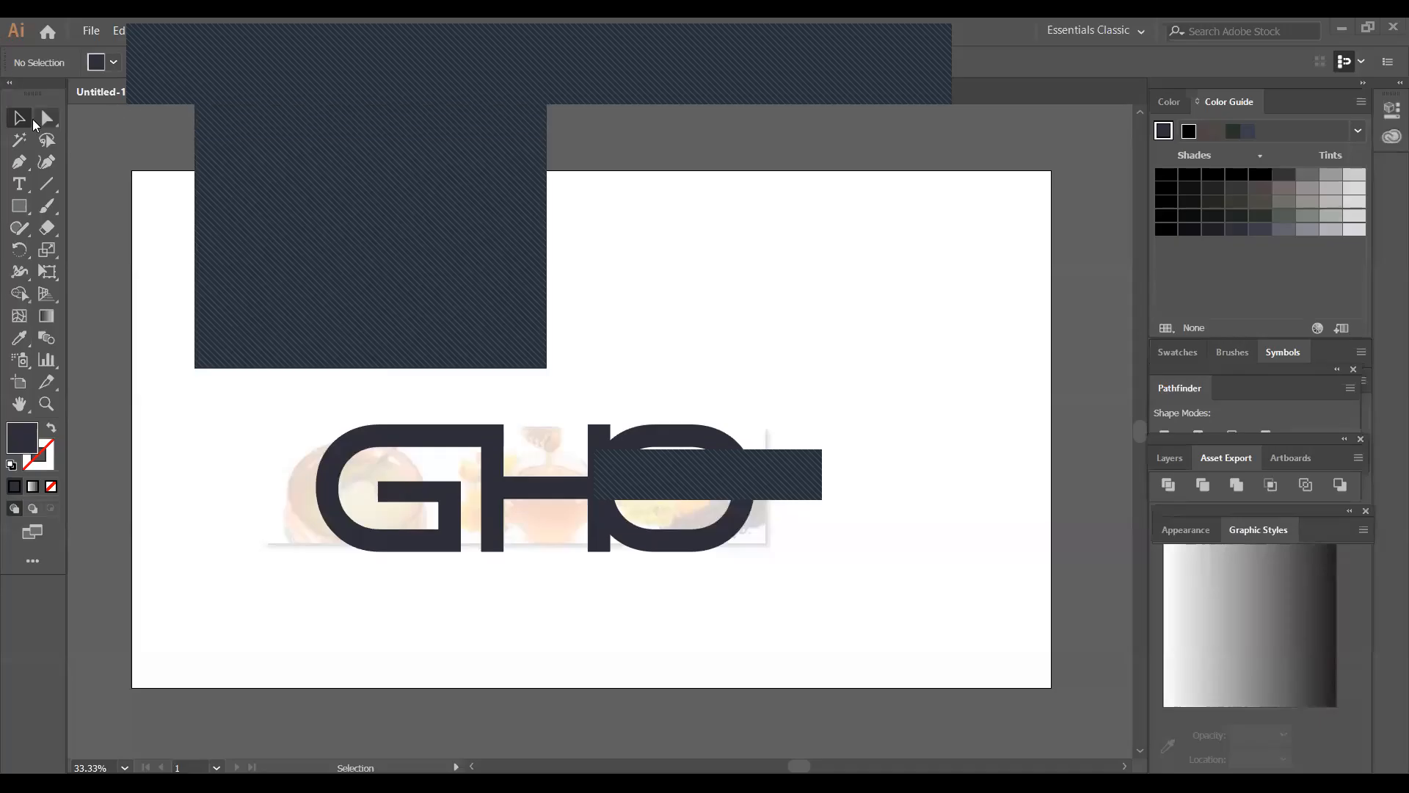
Create a new Web-Large document of 1920 x 1080 px
{"action": "left_click", "coordinate": [91, 31]}
{"action": "left_click", "coordinate": [114, 53]}
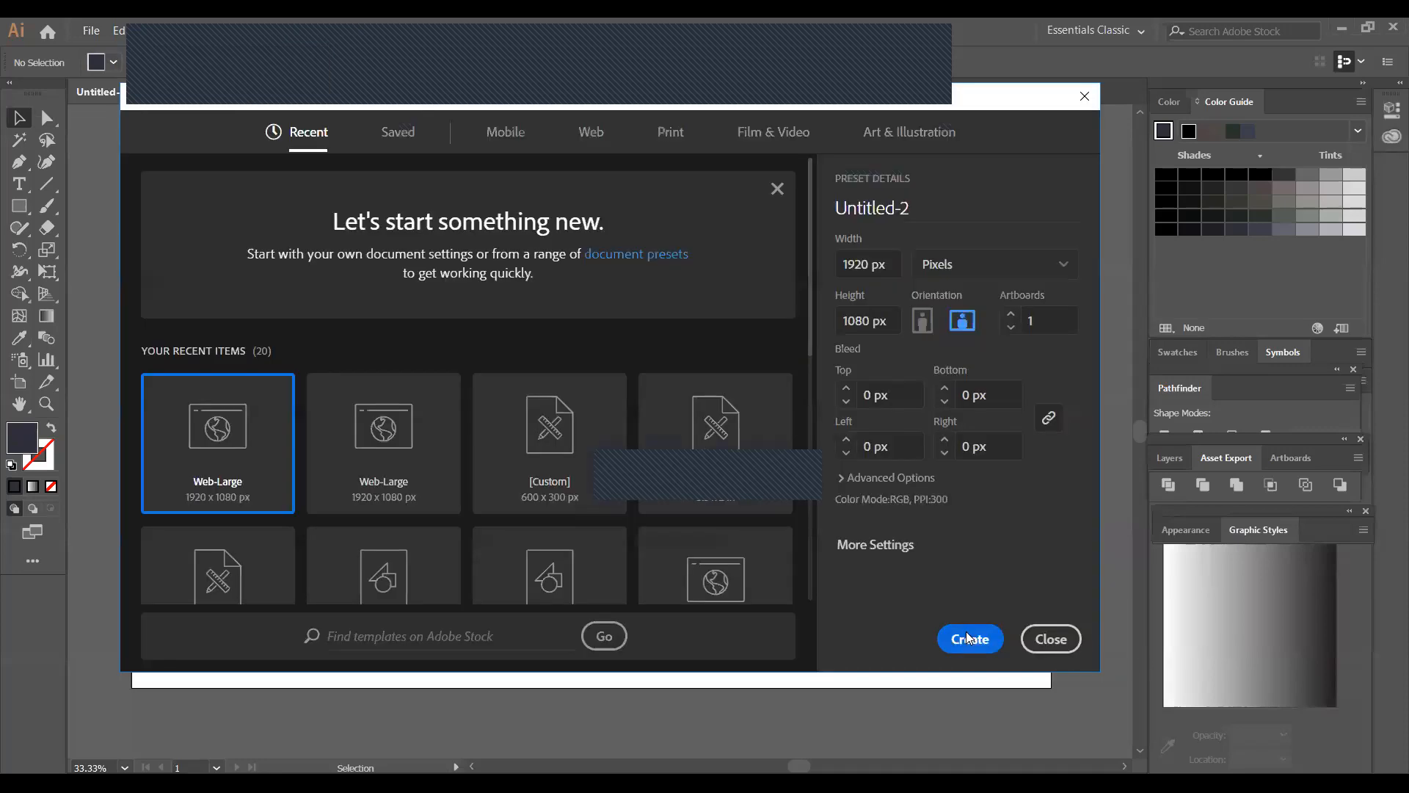
{"action": "left_click", "coordinate": [968, 637]}
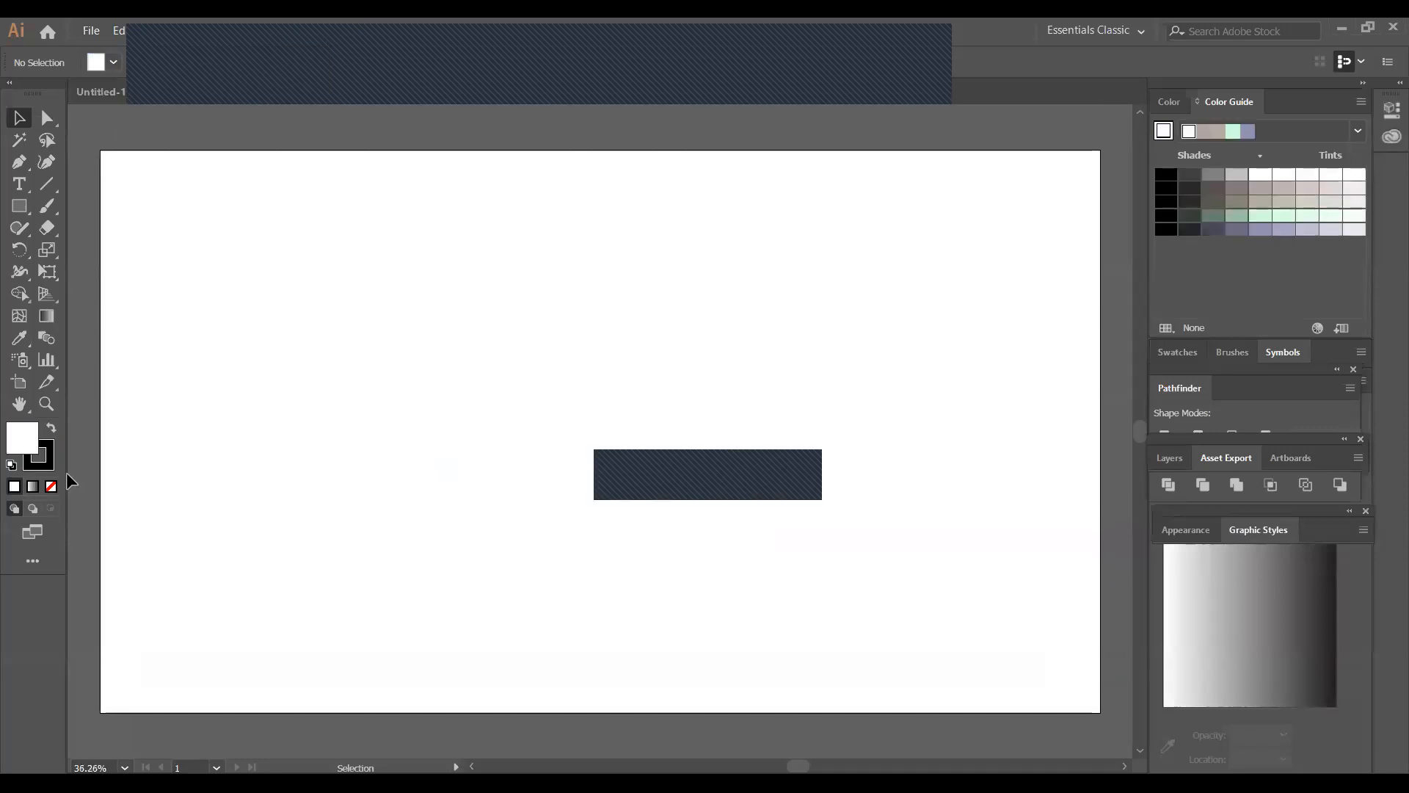
Draw a circle about 784 px in diameter on the left half of the artboard with the Ellipse tool
{"action": "left_click", "coordinate": [124, 767]}
{"action": "left_click", "coordinate": [166, 584]}
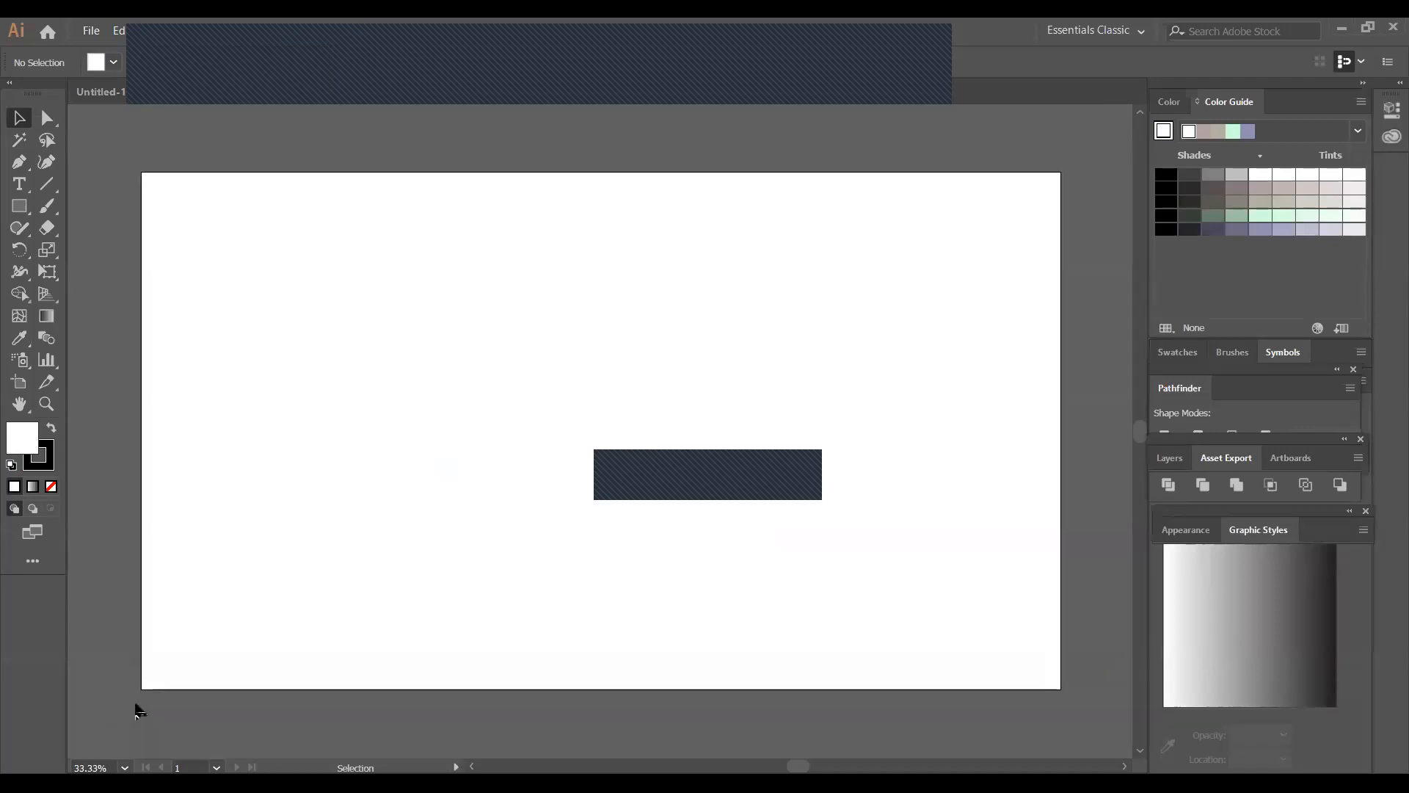
{"action": "left_click", "coordinate": [19, 404]}
{"action": "left_click_drag", "start_coordinate": [771, 362], "coordinate": [728, 341]}
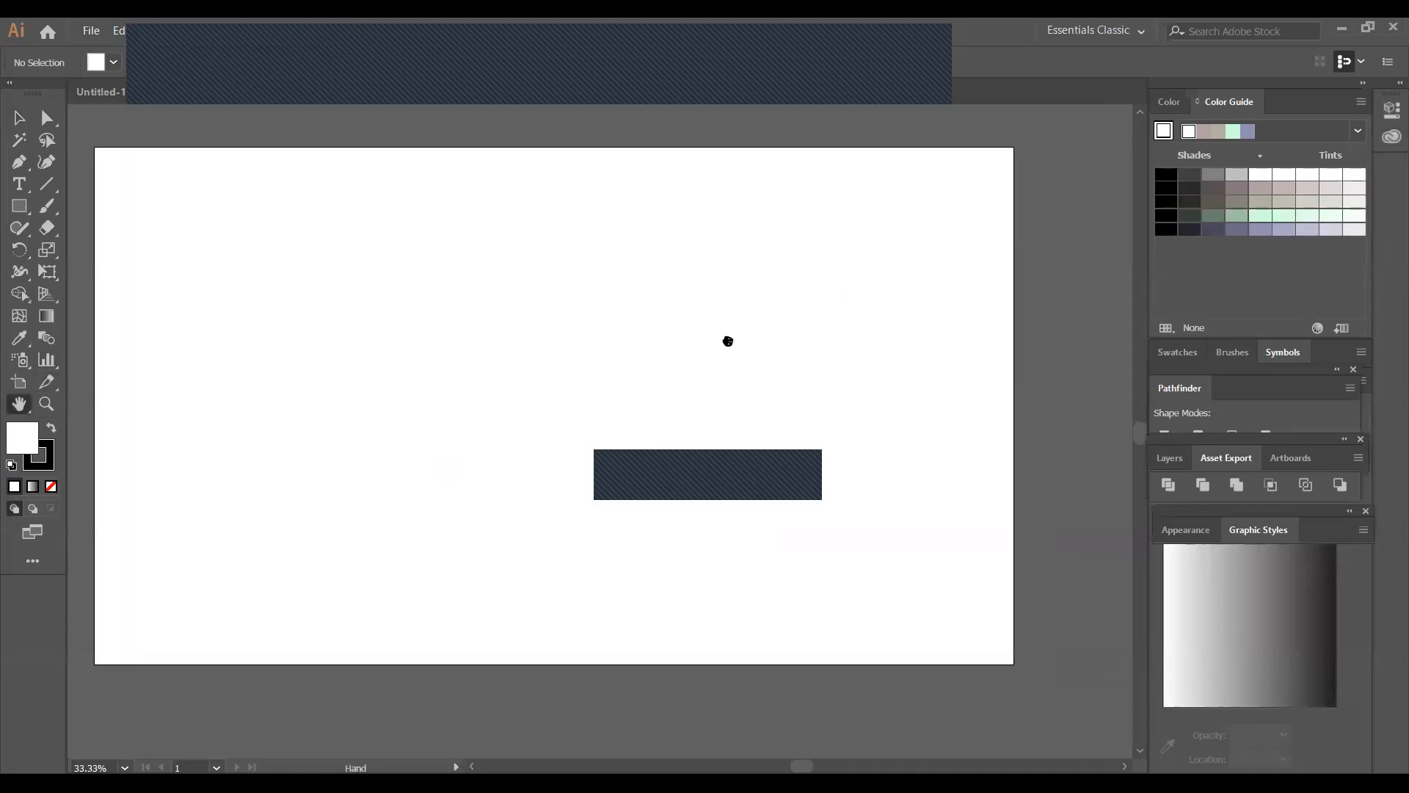
{"action": "left_click", "coordinate": [19, 117]}
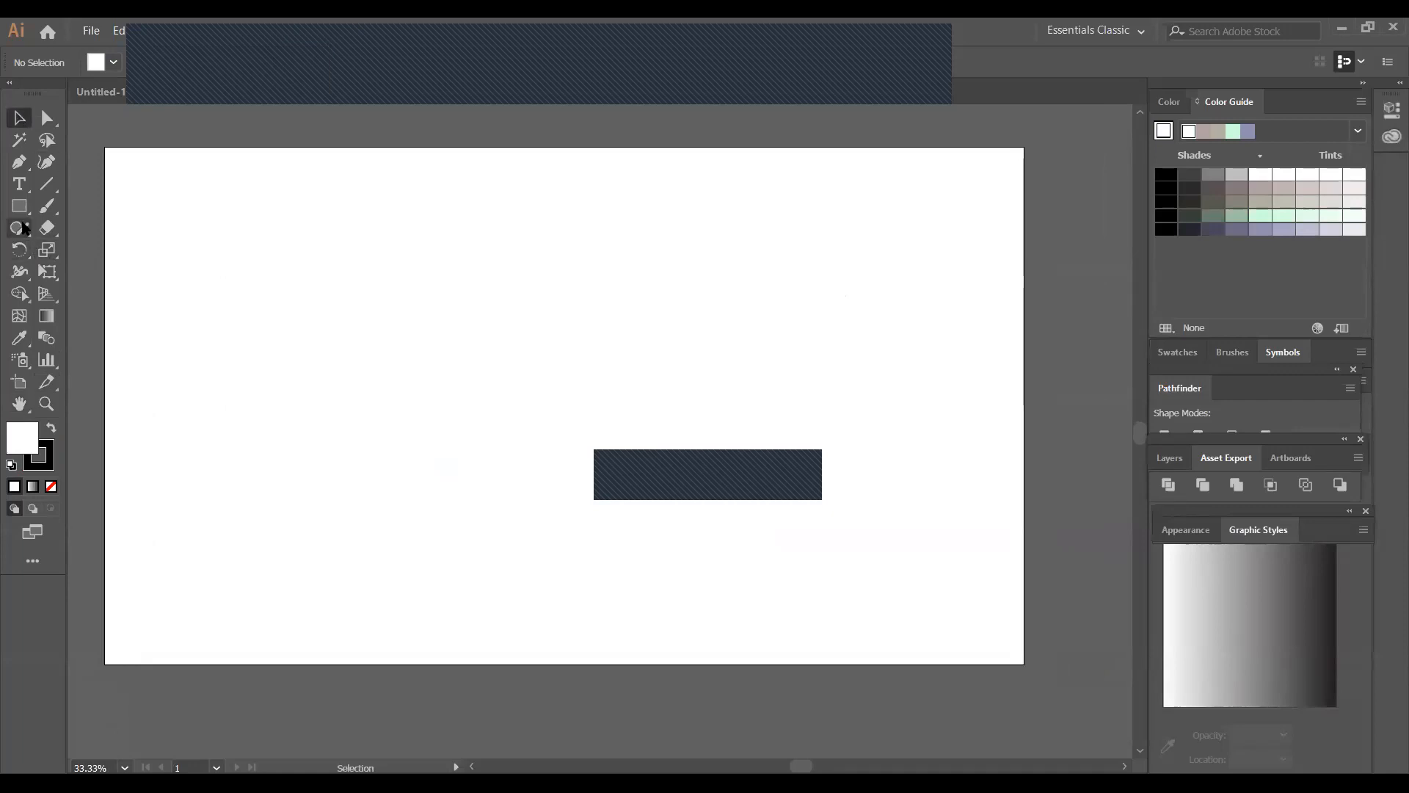
{"action": "left_click_drag", "start_coordinate": [19, 206], "coordinate": [69, 255]}
{"action": "left_click", "coordinate": [69, 251]}
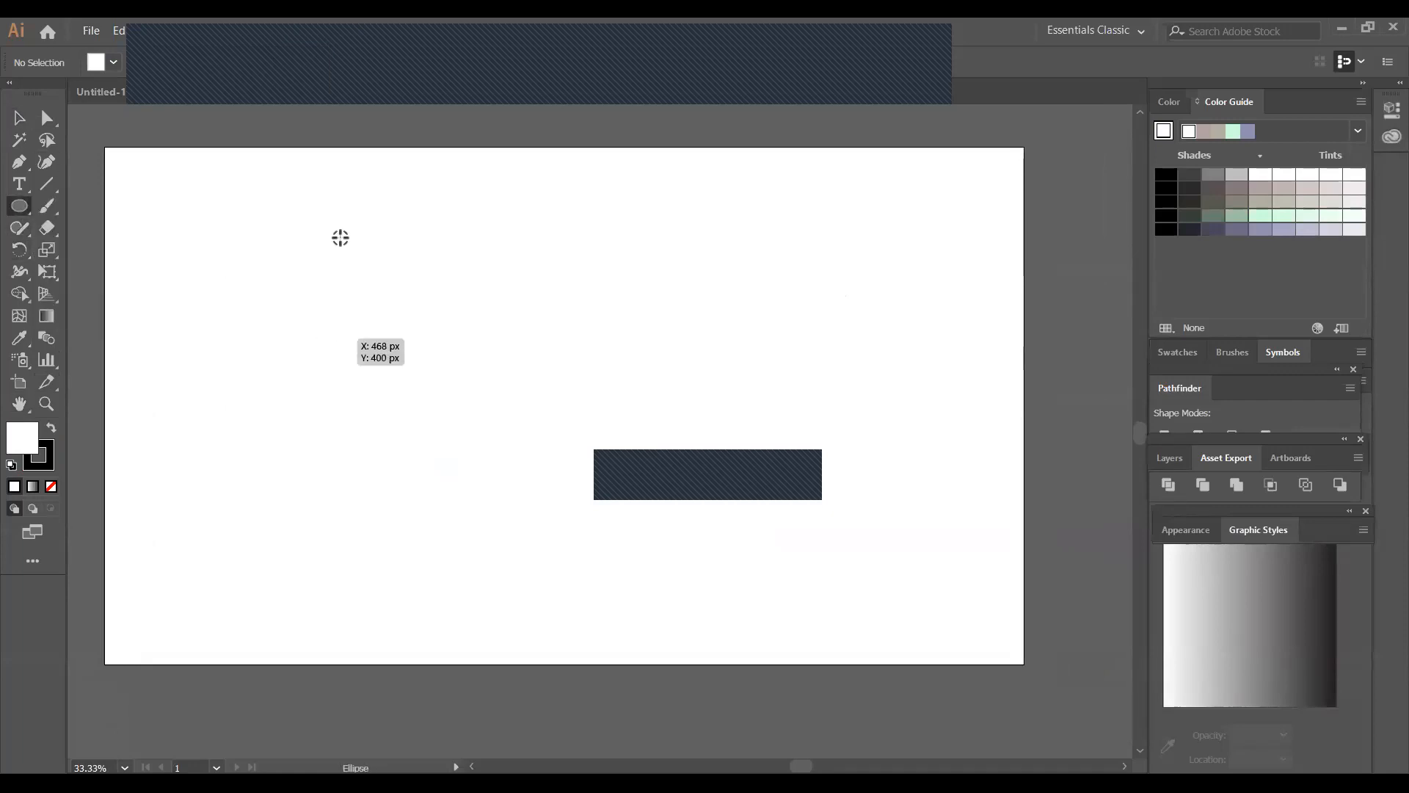
{"action": "left_click_drag", "start_coordinate": [342, 388], "coordinate": [502, 575]}
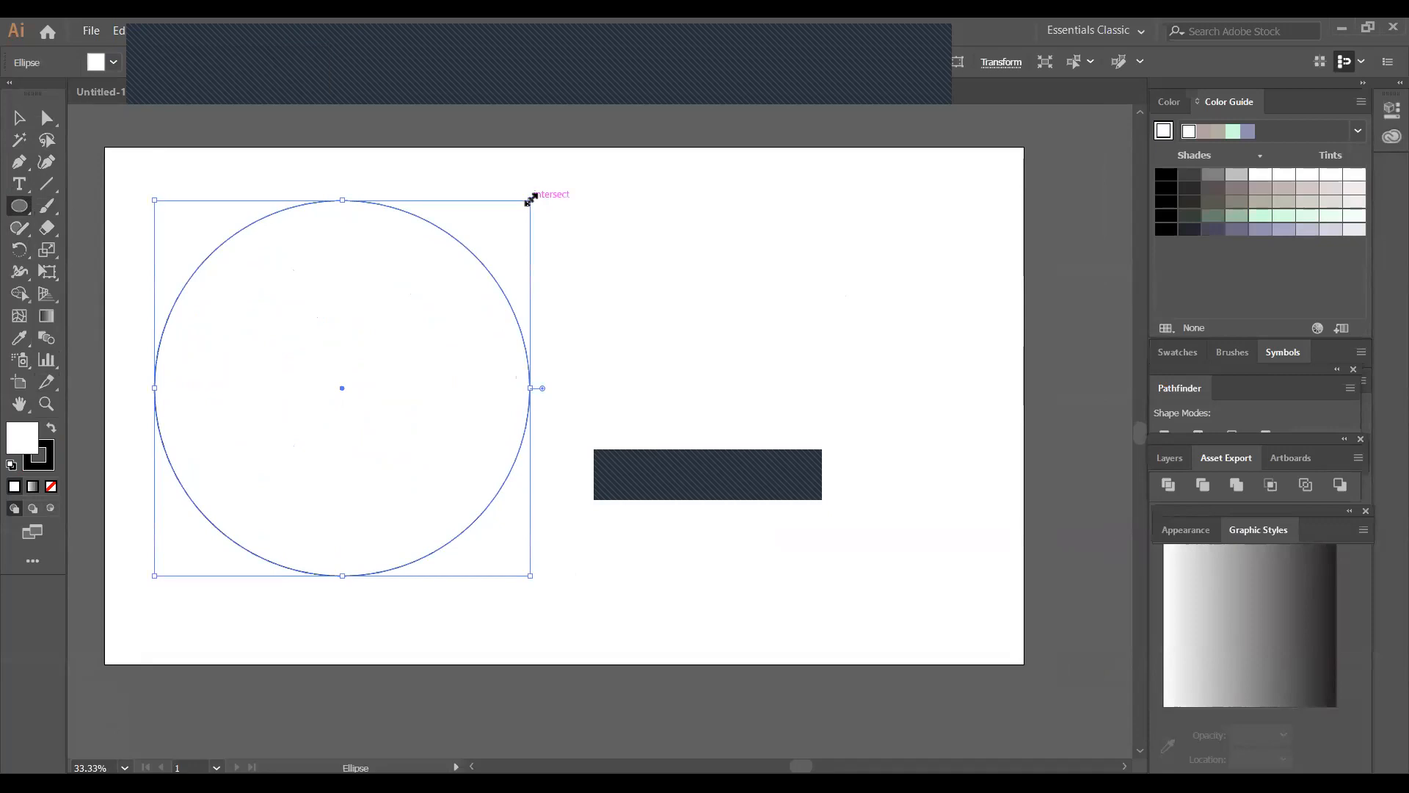
Add a smaller concentric circle inside the large circle, leaving a ring between the two outlines
{"action": "key", "text": "v"}
{"action": "left_click_drag", "start_coordinate": [529, 198], "coordinate": [529, 258]}
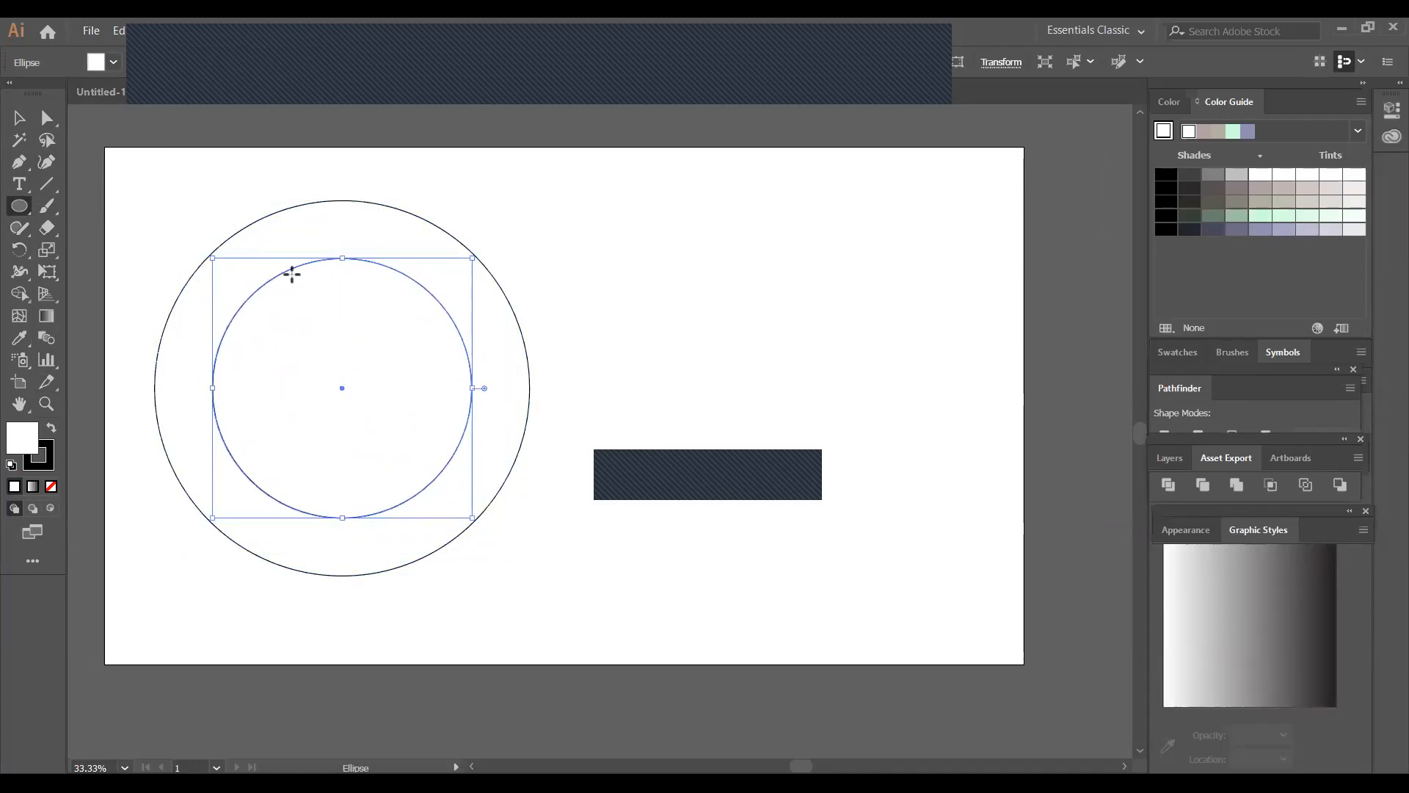
{"action": "left_click", "coordinate": [275, 246]}
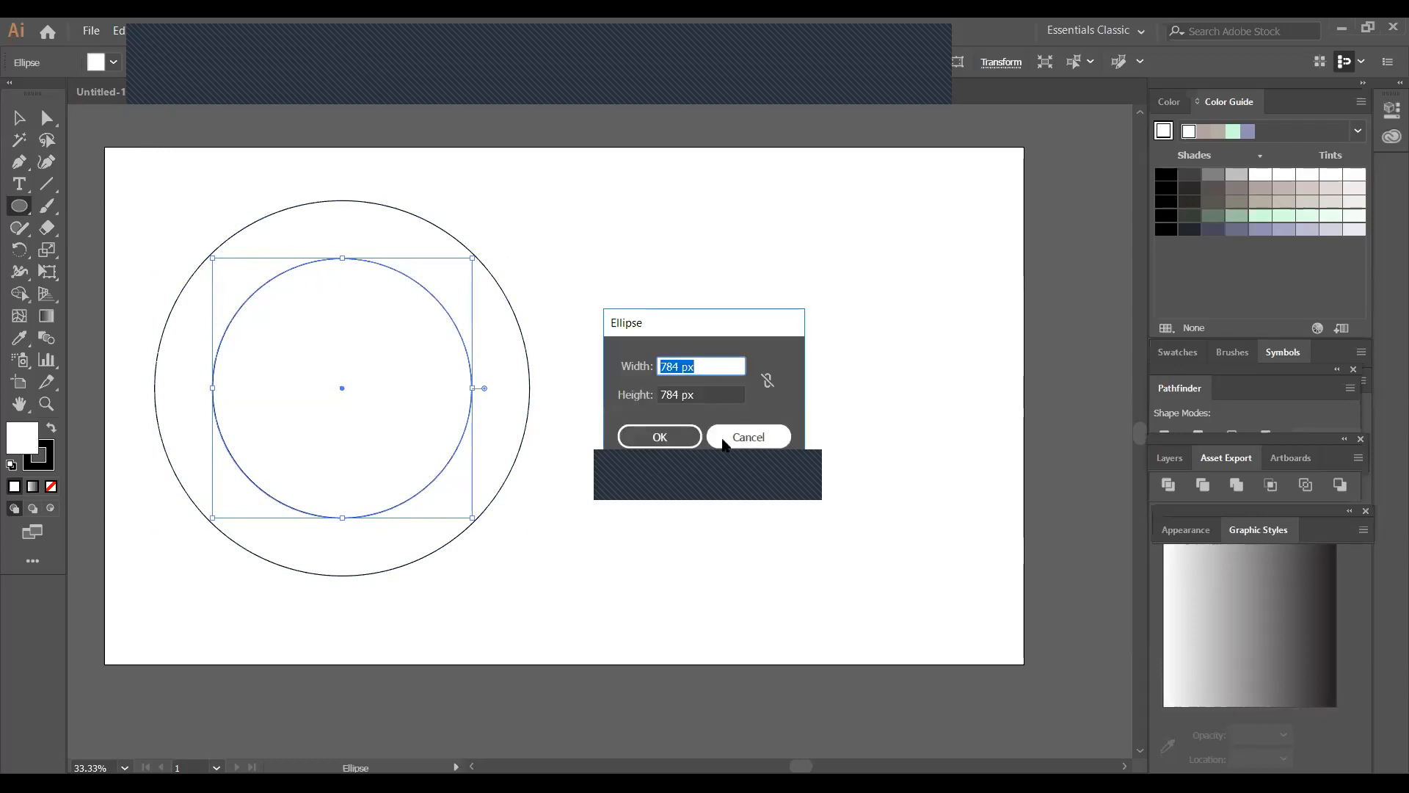
{"action": "left_click", "coordinate": [748, 437]}
{"action": "key", "text": "v"}
{"action": "left_click", "coordinate": [524, 240]}
Draw a small circle spanning the ring's upper left, copy it to the ring's upper right, and adjust the original's position
{"action": "left_click", "coordinate": [20, 206]}
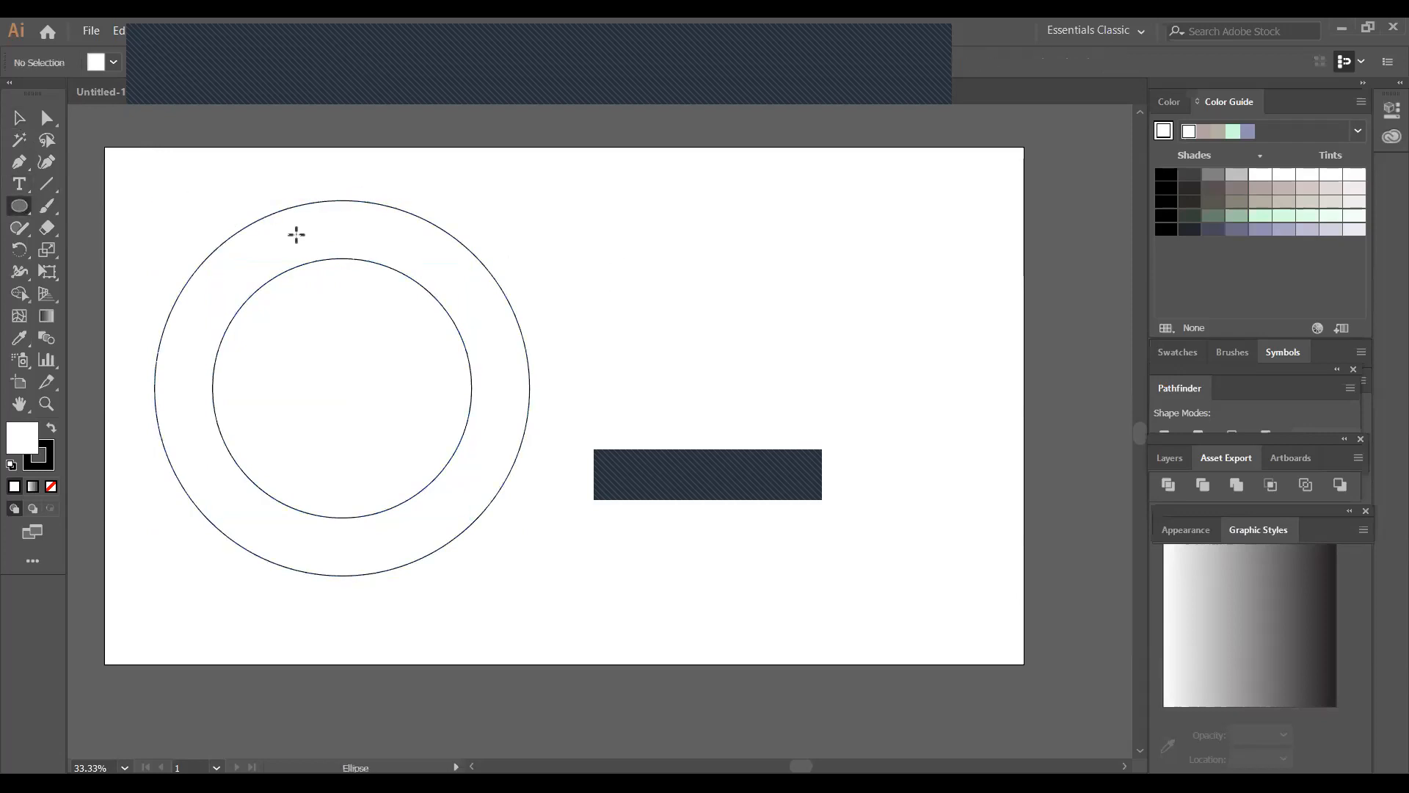
{"action": "left_click_drag", "start_coordinate": [288, 240], "coordinate": [311, 271]}
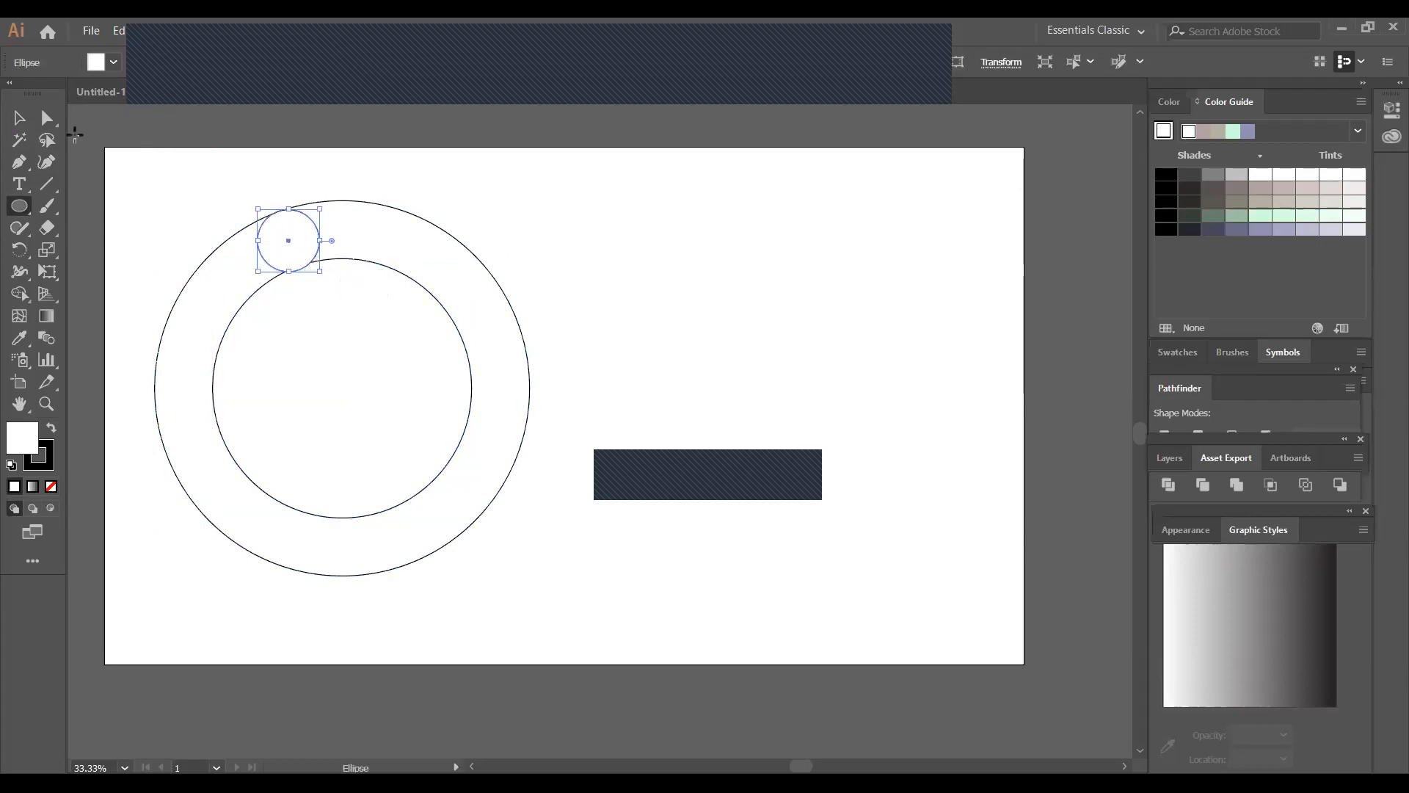
{"action": "left_click", "coordinate": [20, 117]}
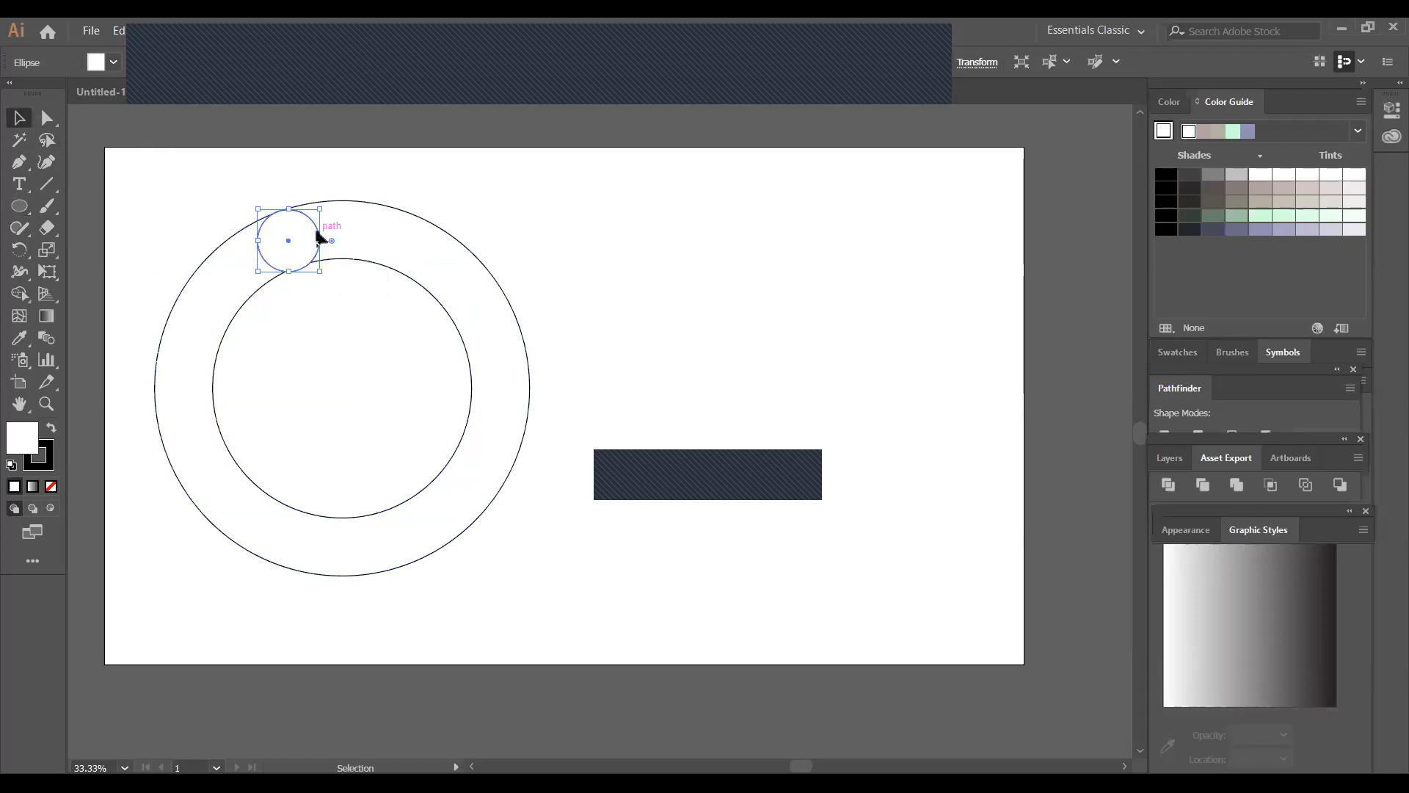
{"action": "left_click_drag", "start_coordinate": [317, 235], "coordinate": [505, 291]}
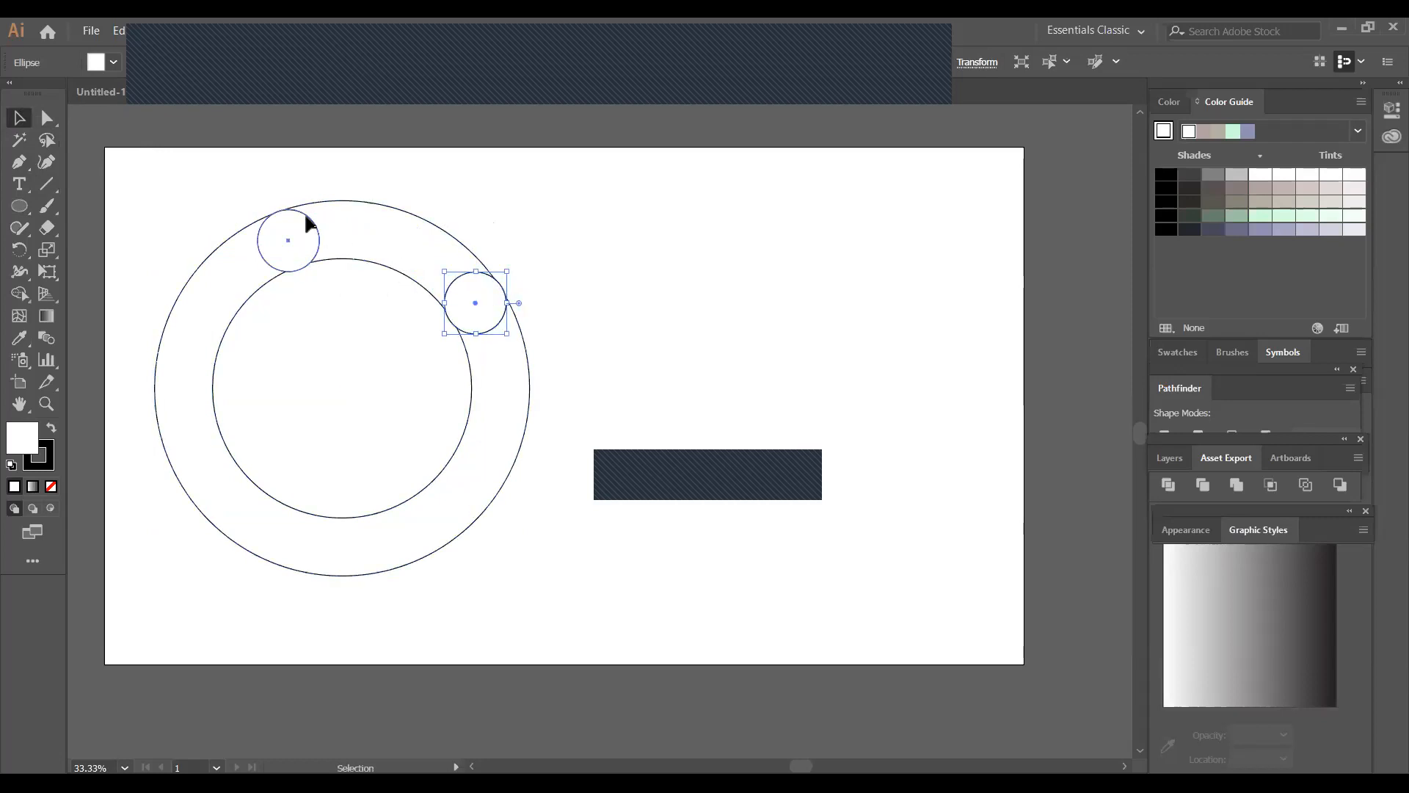
{"action": "left_click_drag", "start_coordinate": [306, 217], "coordinate": [294, 220]}
{"action": "left_click", "coordinate": [411, 238]}
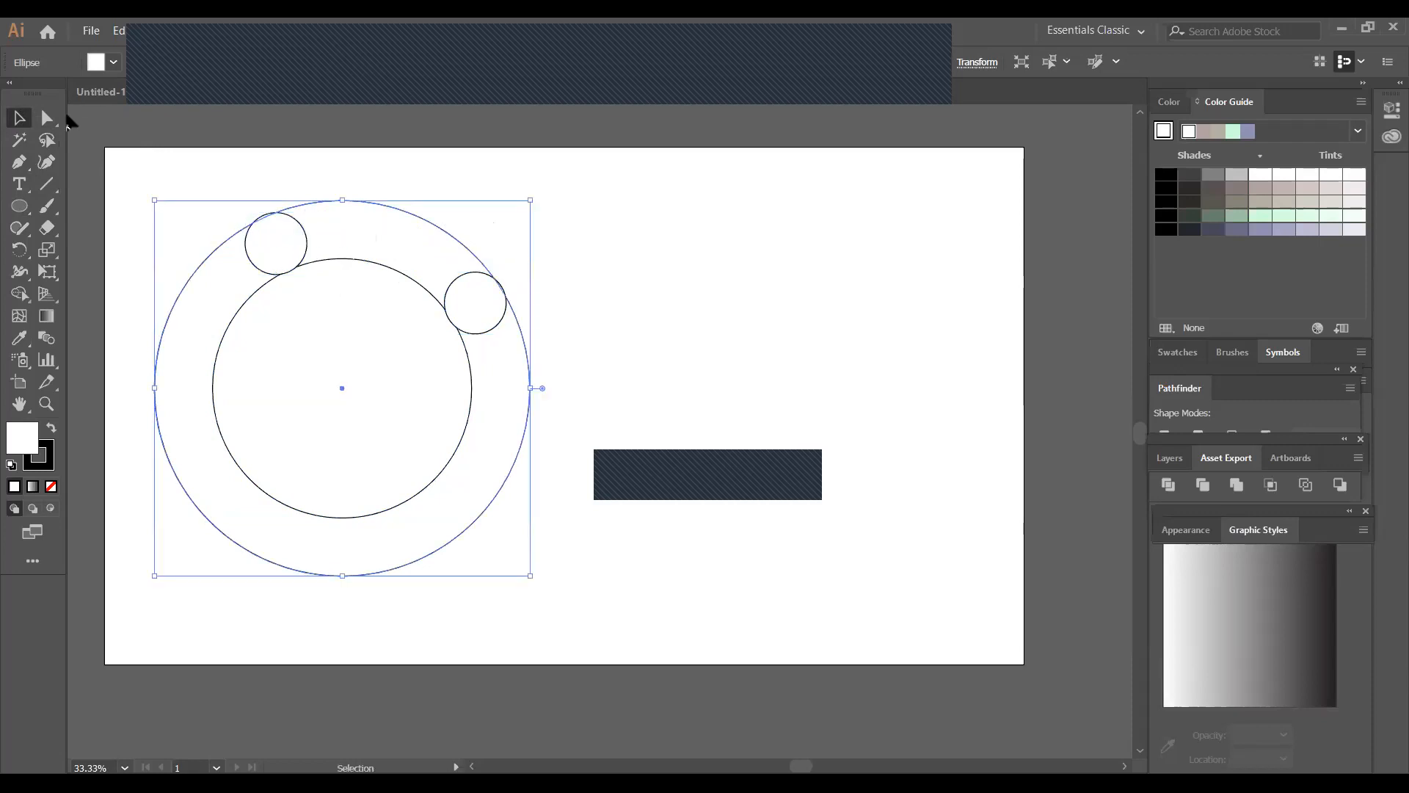
Expand the appearance of all four circles
{"action": "left_click_drag", "start_coordinate": [152, 164], "coordinate": [727, 526]}
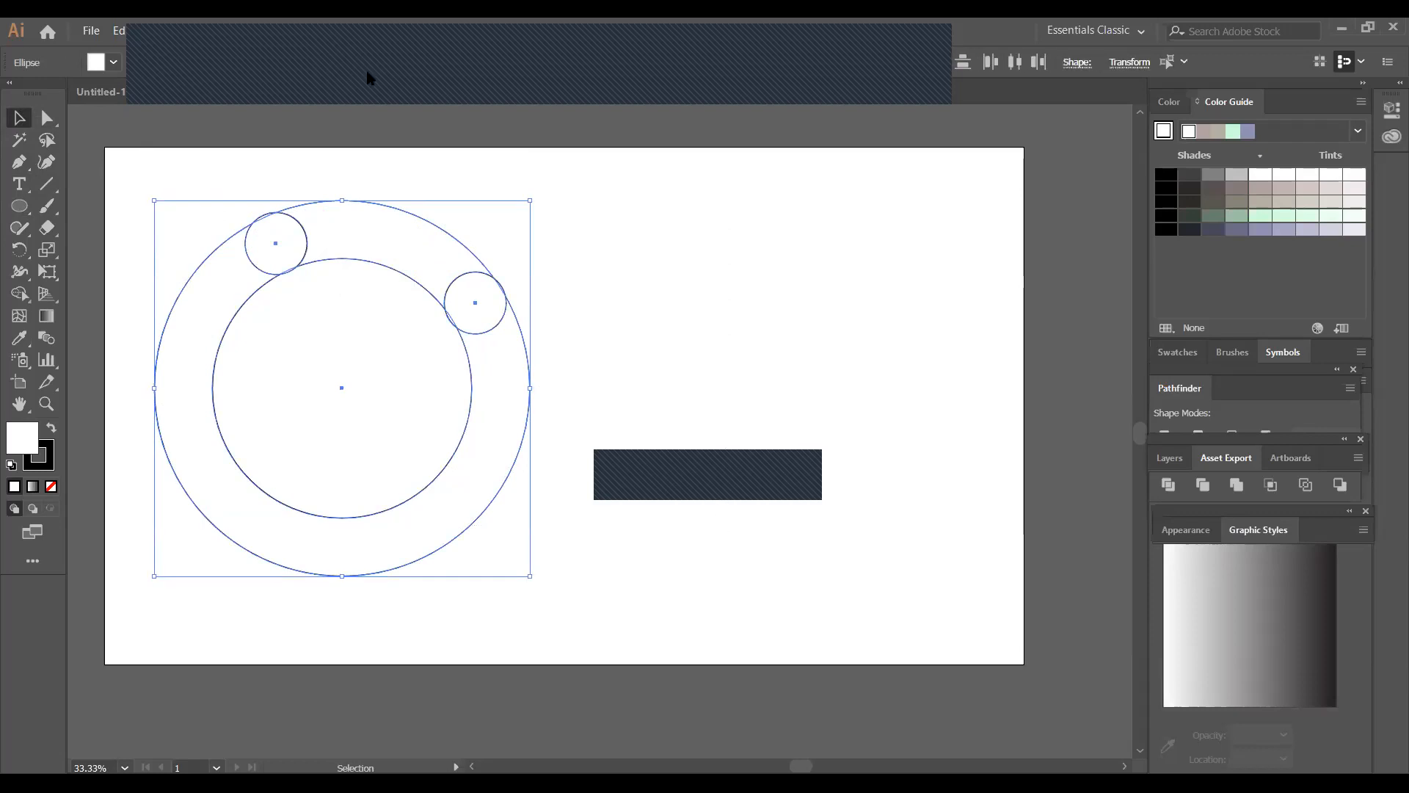
{"action": "left_click", "coordinate": [166, 33]}
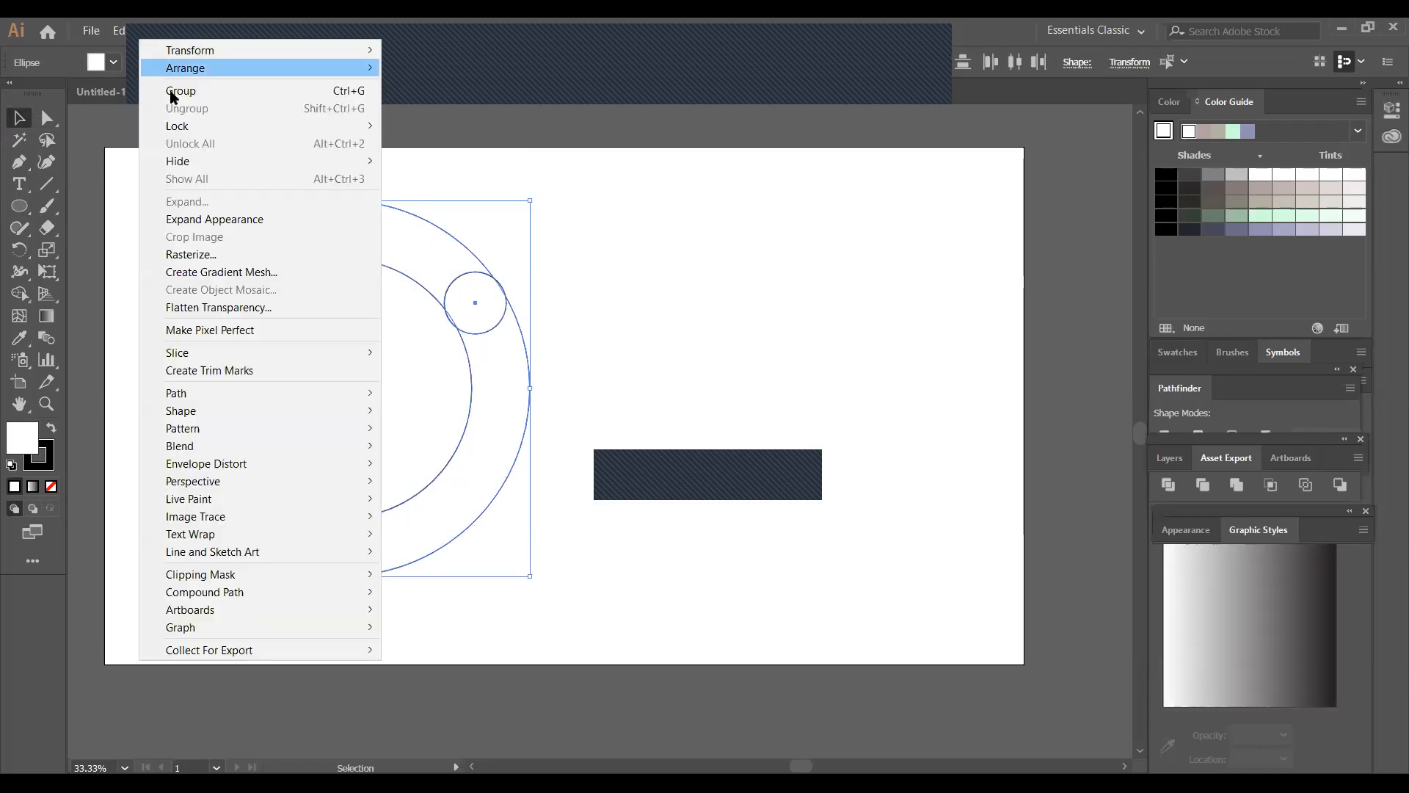
{"action": "left_click", "coordinate": [214, 218]}
{"action": "left_click", "coordinate": [646, 297]}
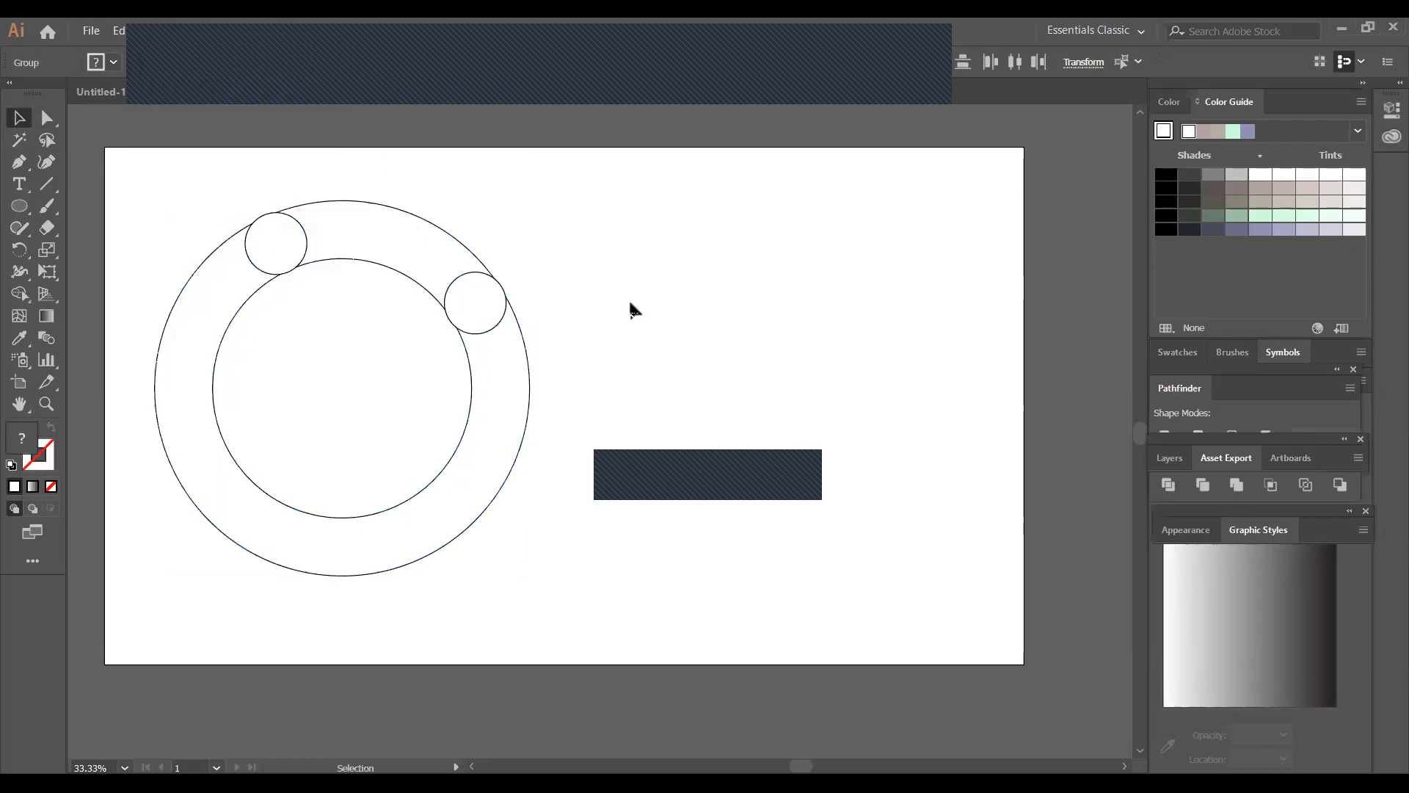
Remove the ring section between the two small circles across the top with the Shape Builder
{"action": "left_click_drag", "start_coordinate": [168, 209], "coordinate": [527, 428]}
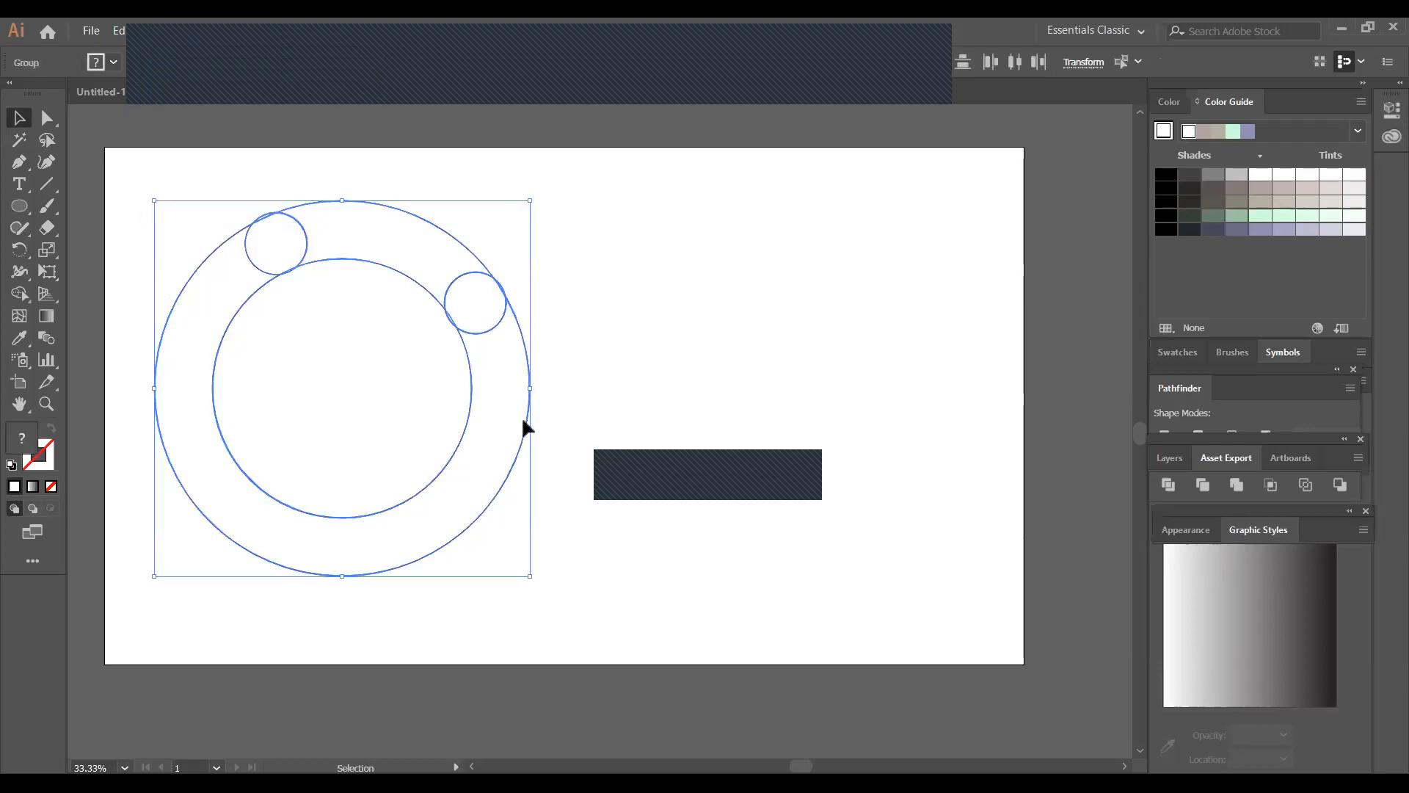
{"action": "left_click", "coordinate": [18, 294]}
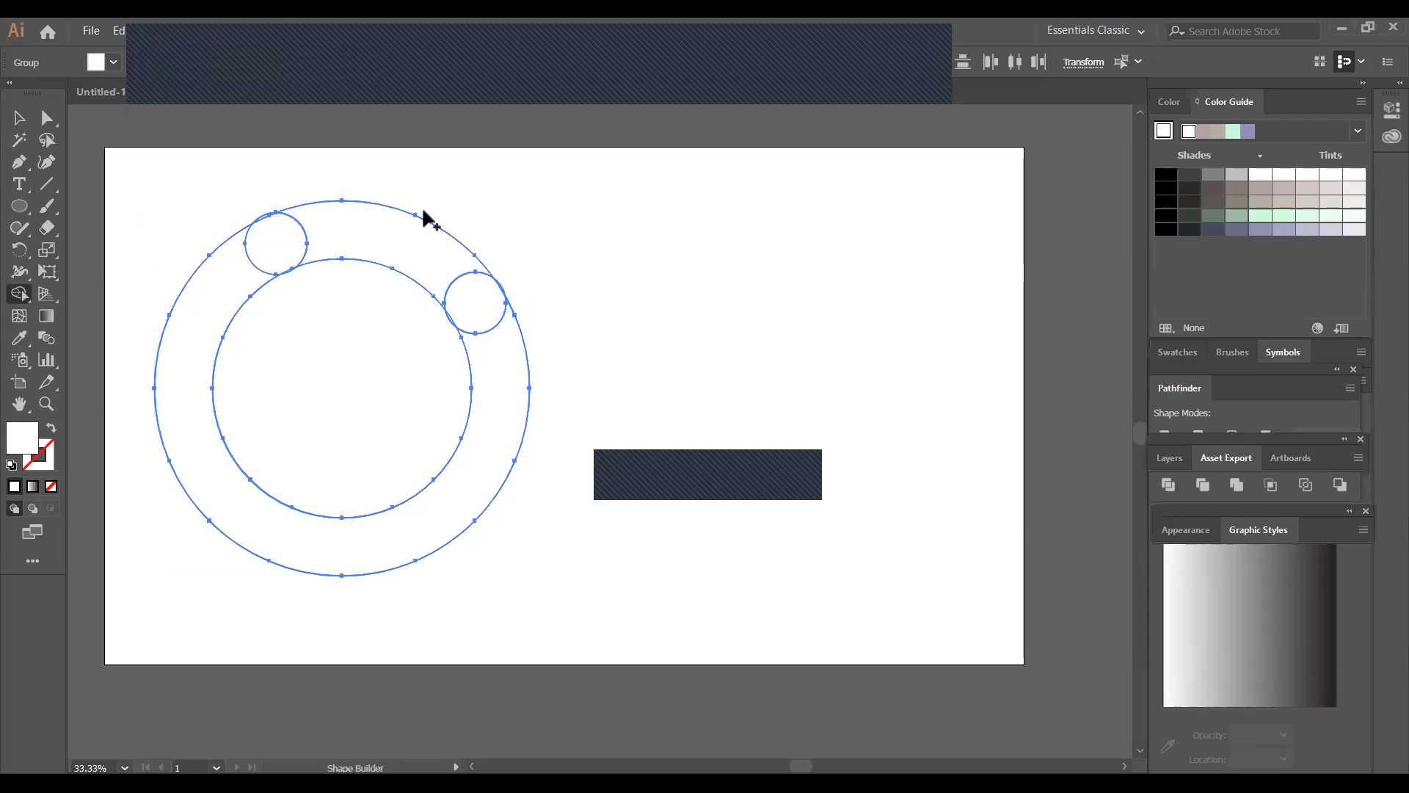
{"action": "left_click", "coordinate": [412, 236], "text": "alt"}
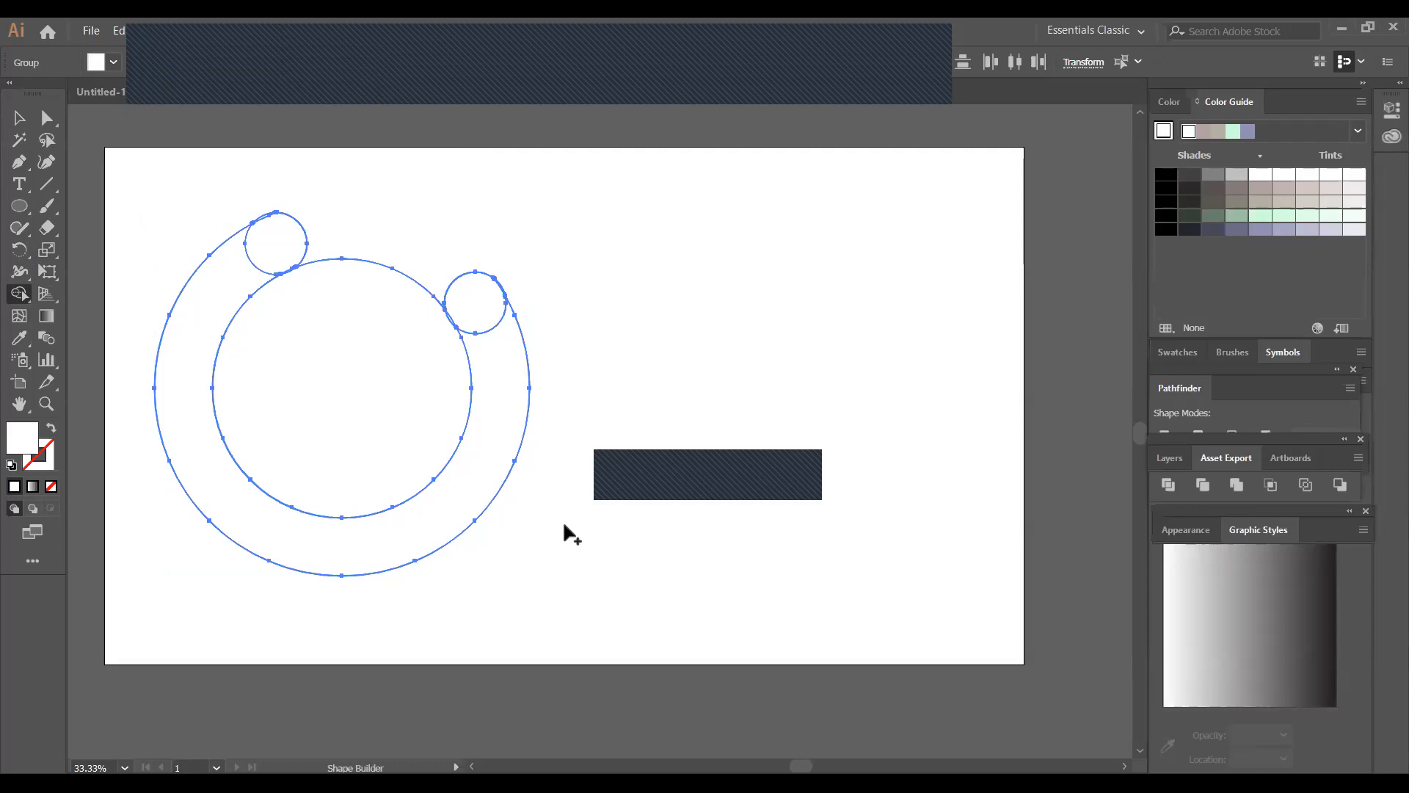
{"action": "left_click", "coordinate": [19, 117]}
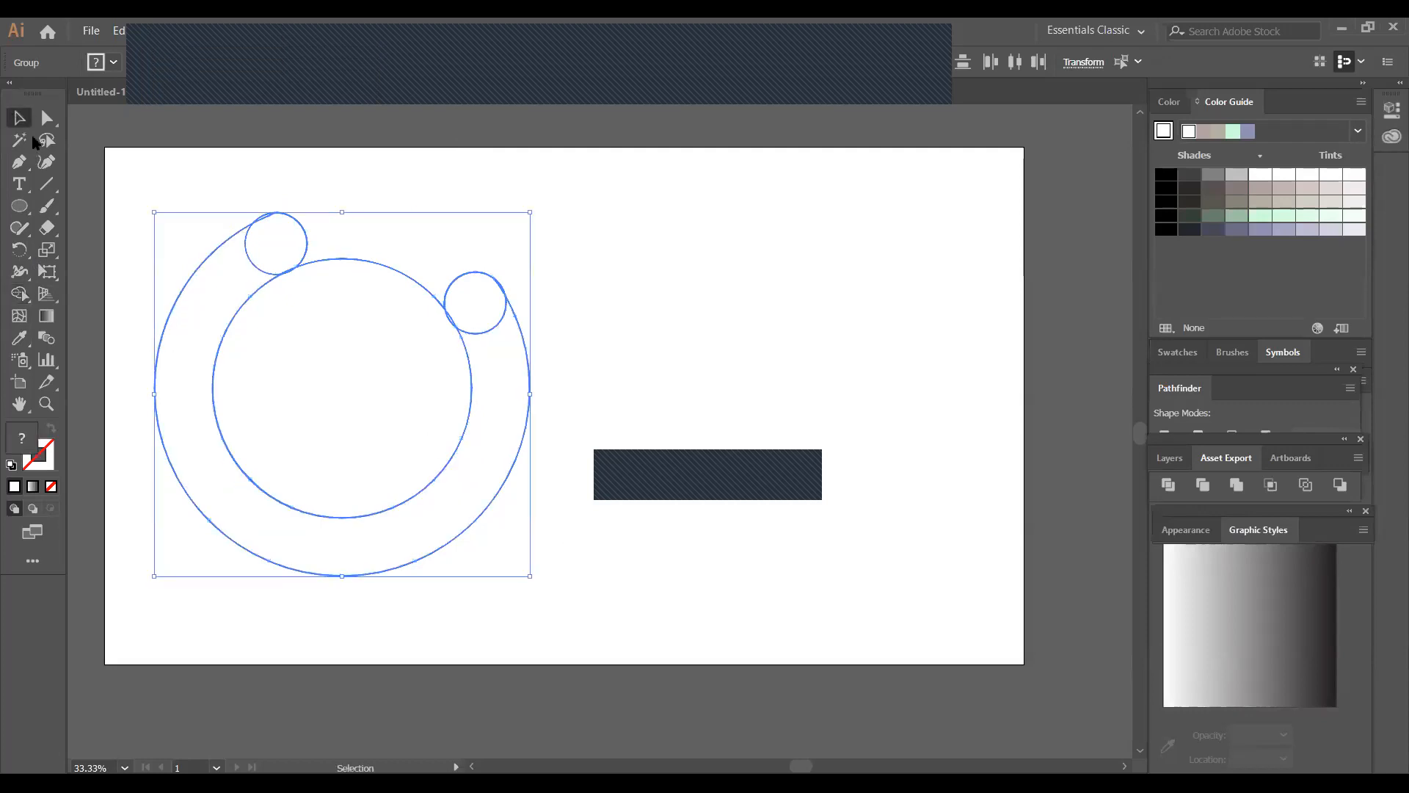
{"action": "left_click", "coordinate": [558, 359]}
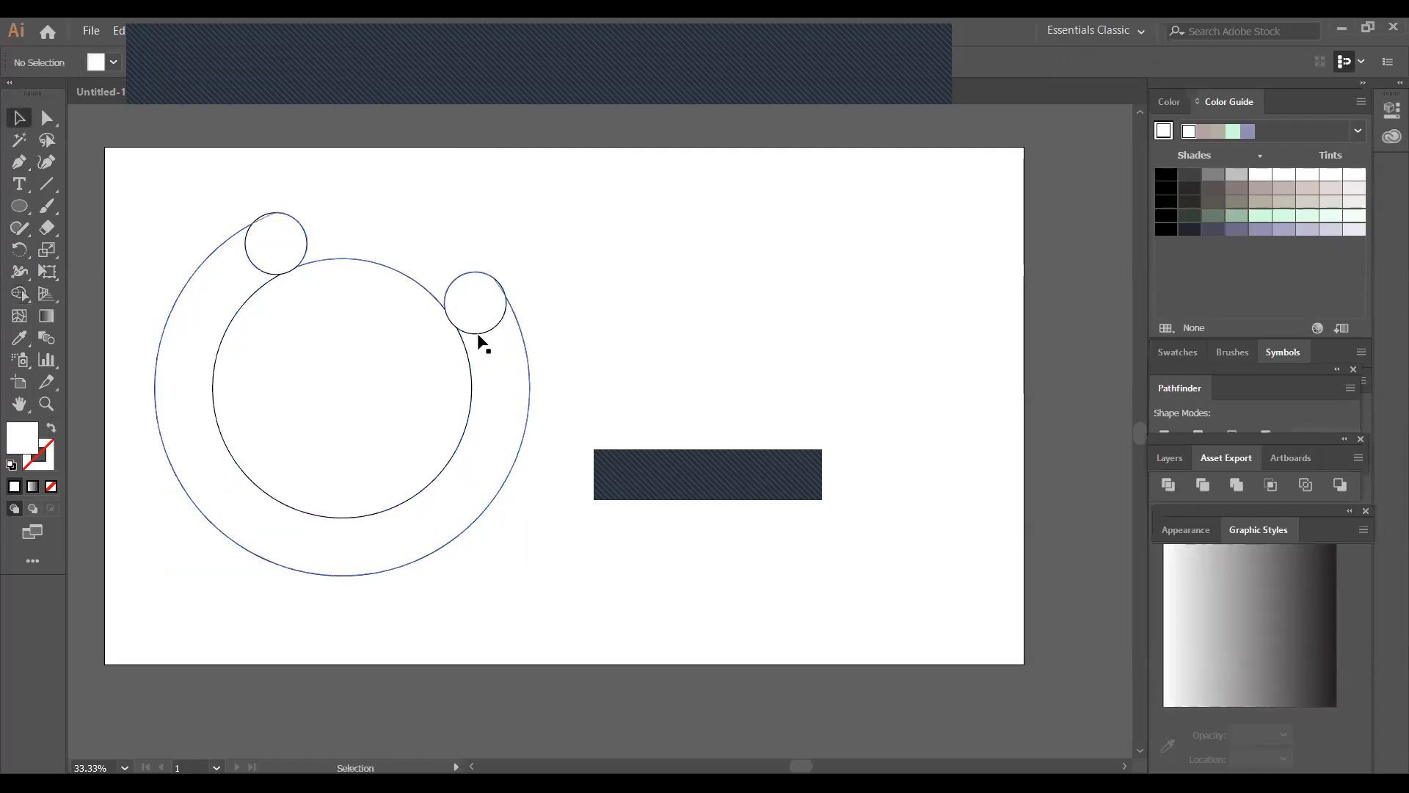
Copy the upper-right small circle straight down onto the ring's lower right
{"action": "left_click", "coordinate": [482, 332]}
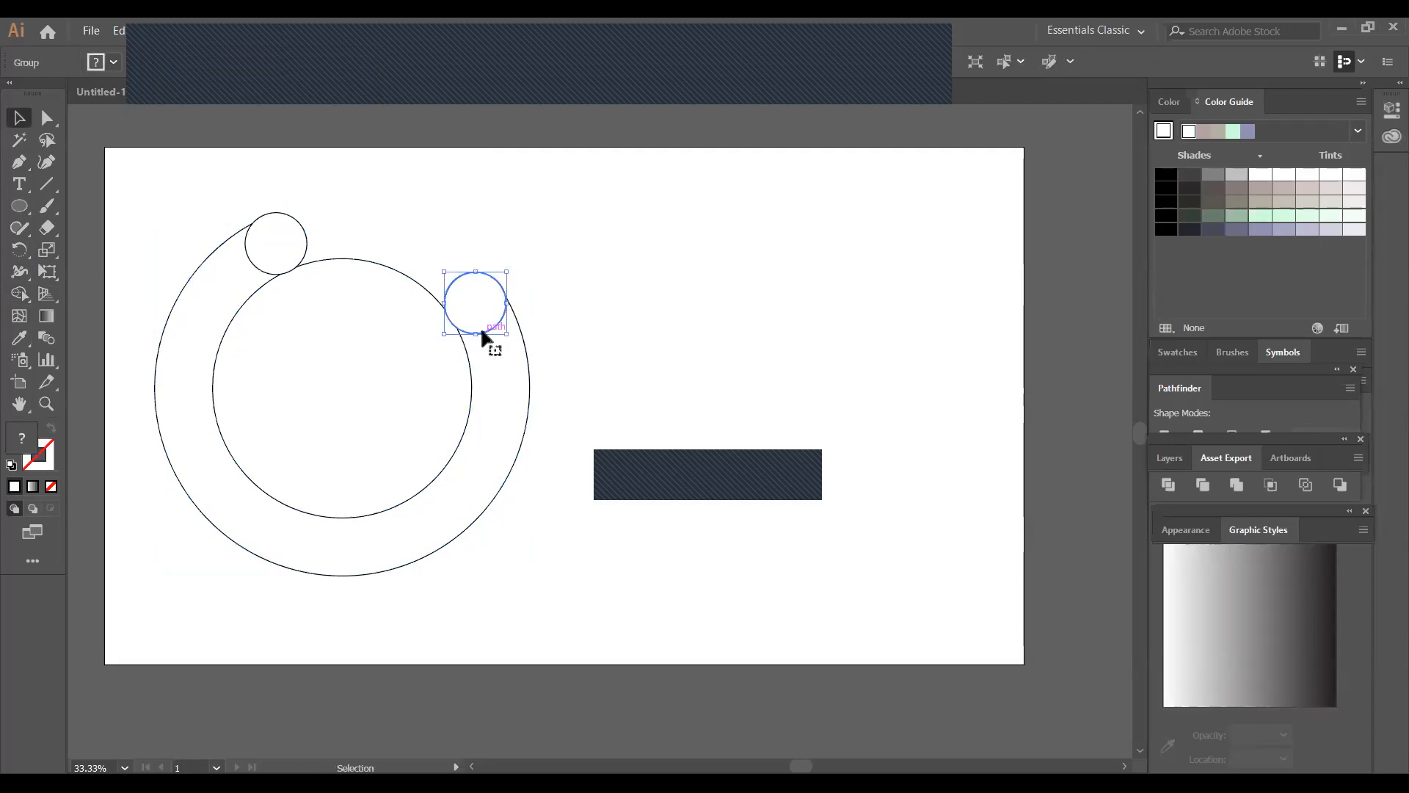
{"action": "left_click_drag", "start_coordinate": [484, 334], "coordinate": [487, 501]}
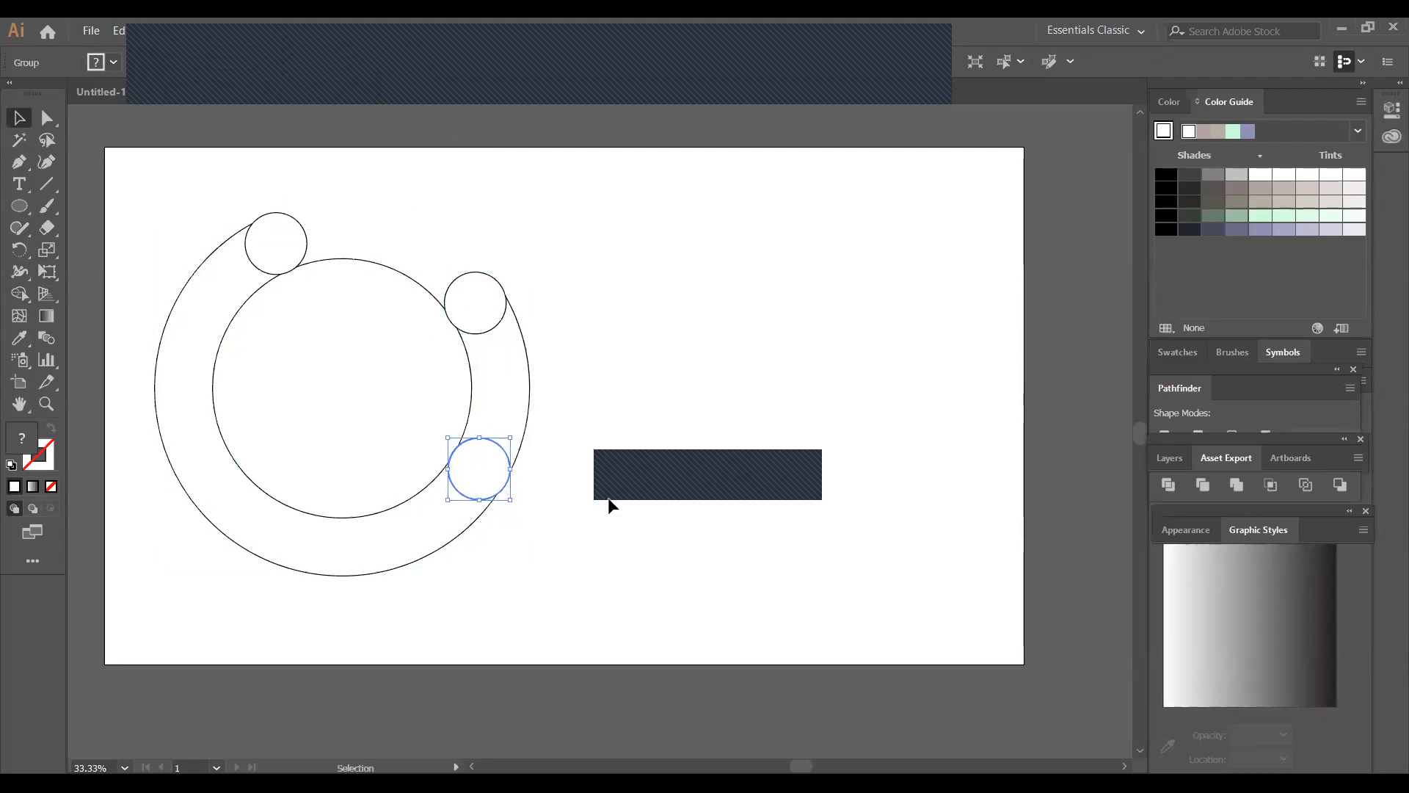
{"action": "left_click", "coordinate": [541, 415]}
Remove the ring section between the two right-hand small circles with the Shape Builder
{"action": "left_click_drag", "start_coordinate": [355, 207], "coordinate": [544, 582]}
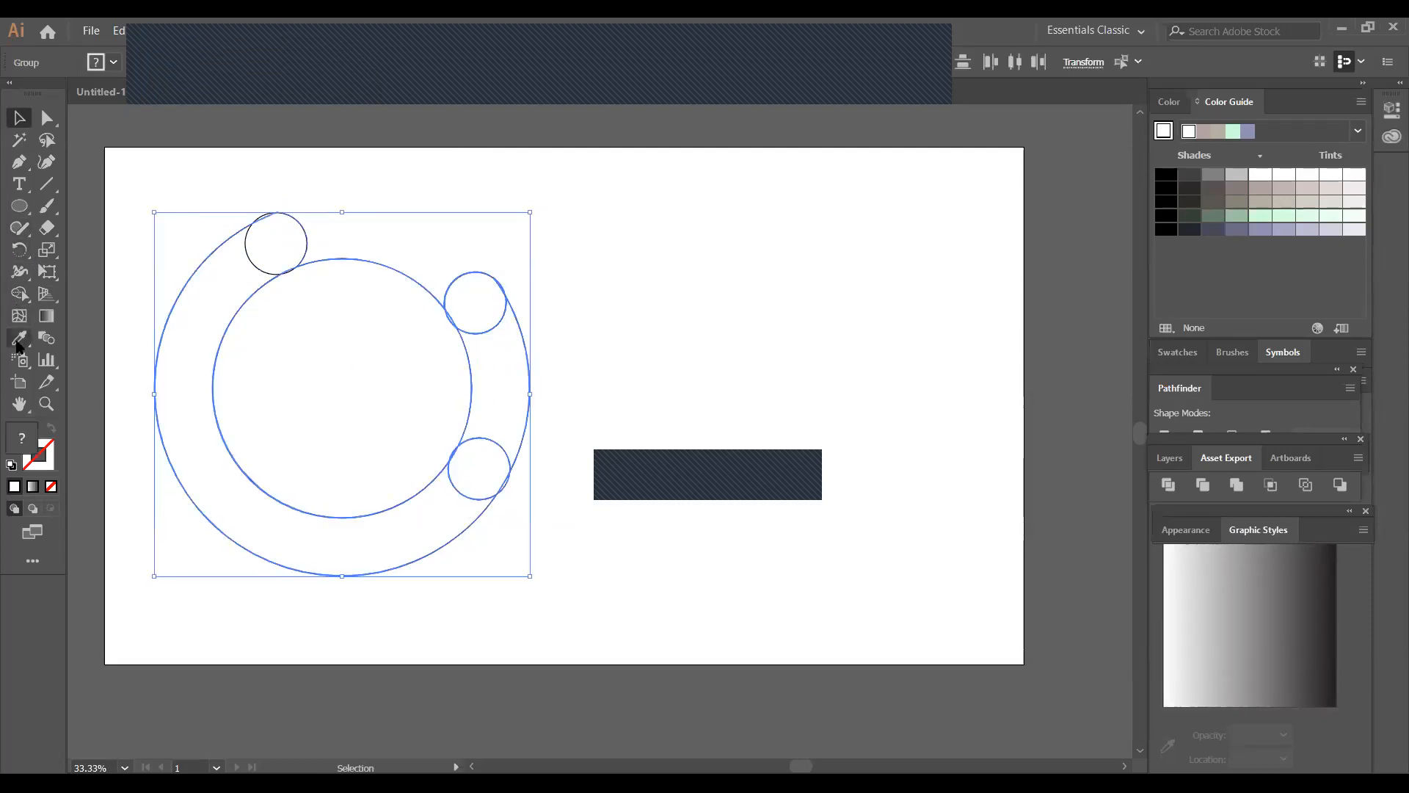
{"action": "left_click", "coordinate": [18, 296]}
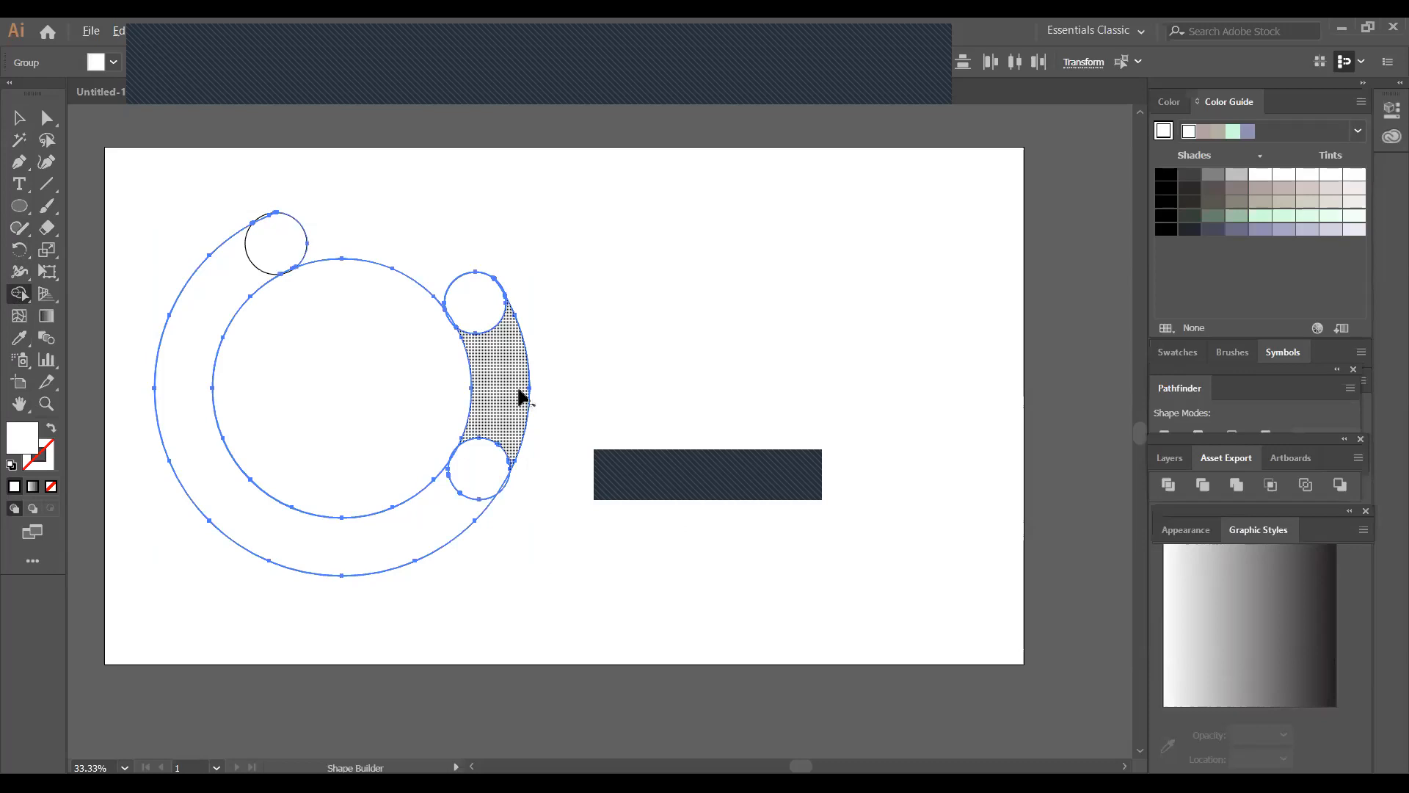
{"action": "left_click", "coordinate": [555, 388], "text": "alt"}
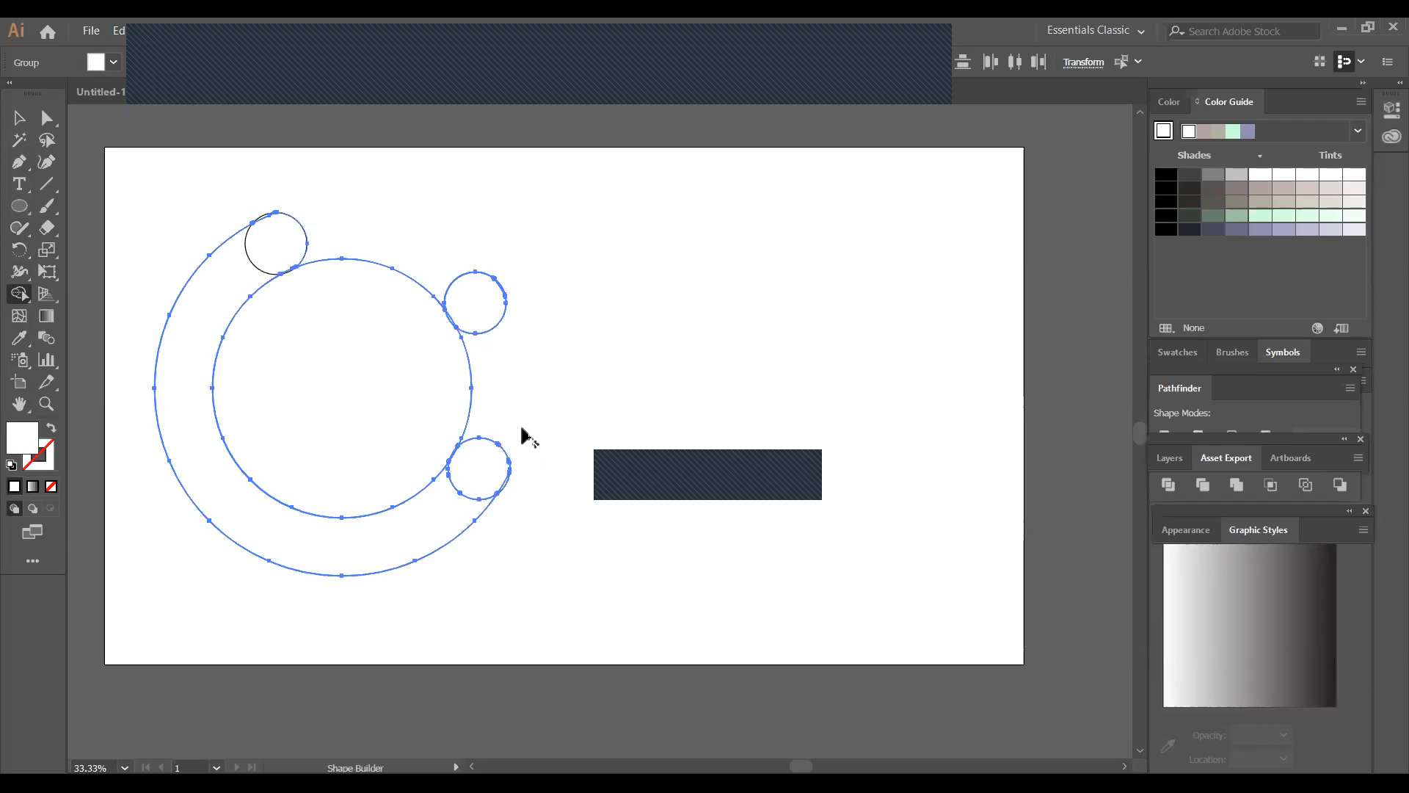
Move the lower-right small circle down and left along the ring, and nudge it slightly down to fit
{"action": "left_click", "coordinate": [19, 117]}
{"action": "left_click_drag", "start_coordinate": [455, 481], "coordinate": [444, 509]}
{"action": "left_click", "coordinate": [539, 460]}
{"action": "left_click", "coordinate": [530, 527]}
{"action": "left_click", "coordinate": [461, 508]}
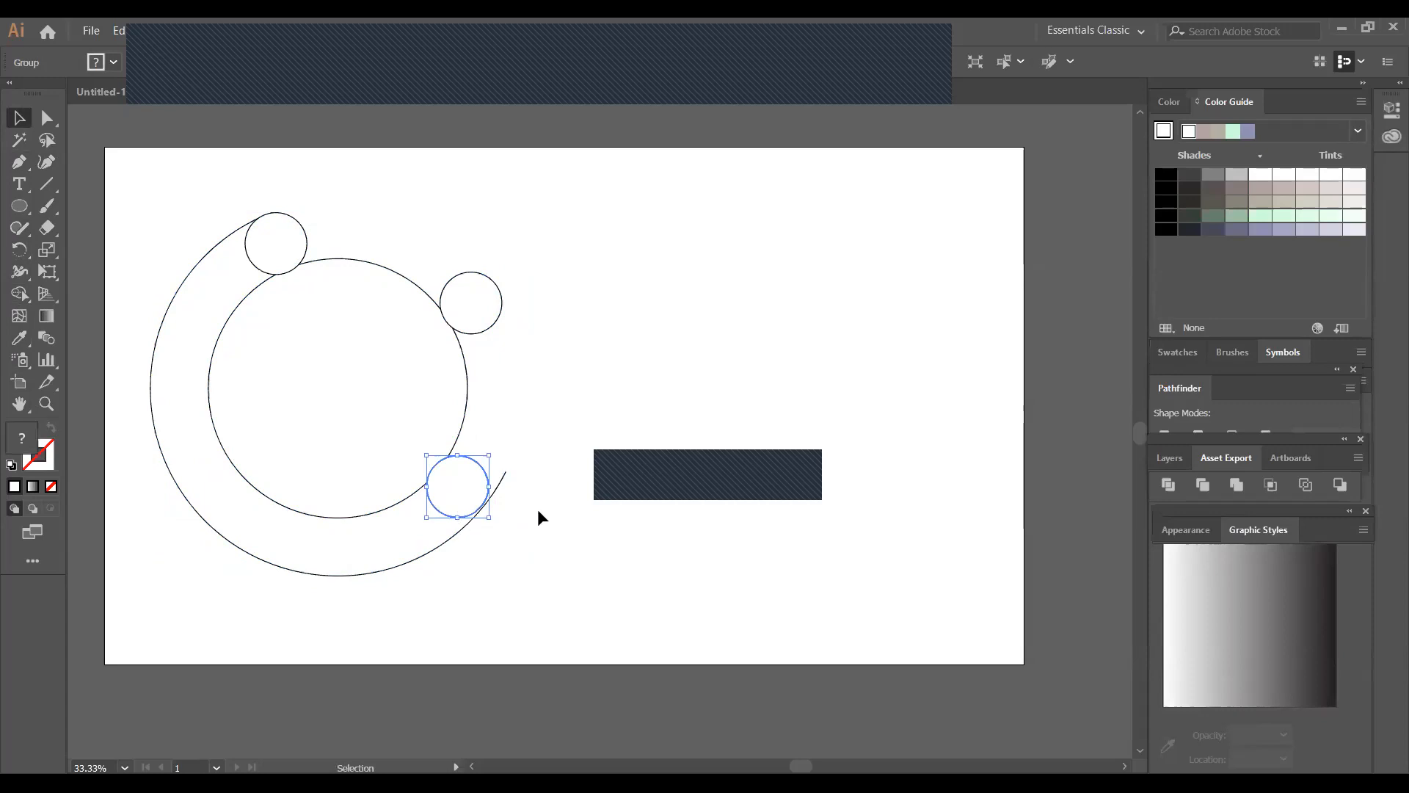
{"action": "key", "text": "Down"}
{"action": "key", "text": "Down"}
{"action": "key", "text": "Down"}
{"action": "key", "text": "Down"}
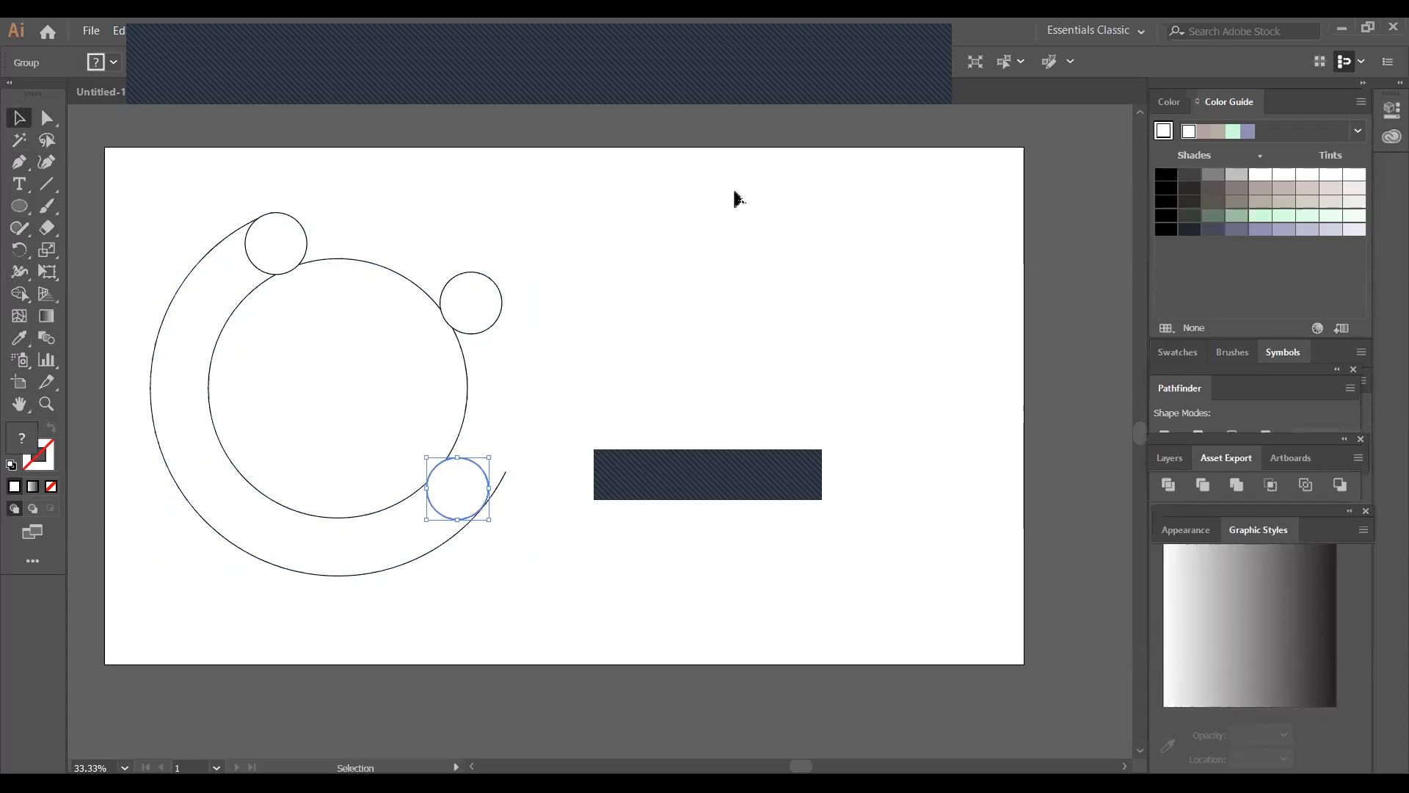
{"action": "left_click", "coordinate": [558, 554]}
Try to remove the leftover outer arc end past the lower-right small circle with the Shape Builder, and undo it
{"action": "left_click_drag", "start_coordinate": [652, 443], "coordinate": [278, 543]}
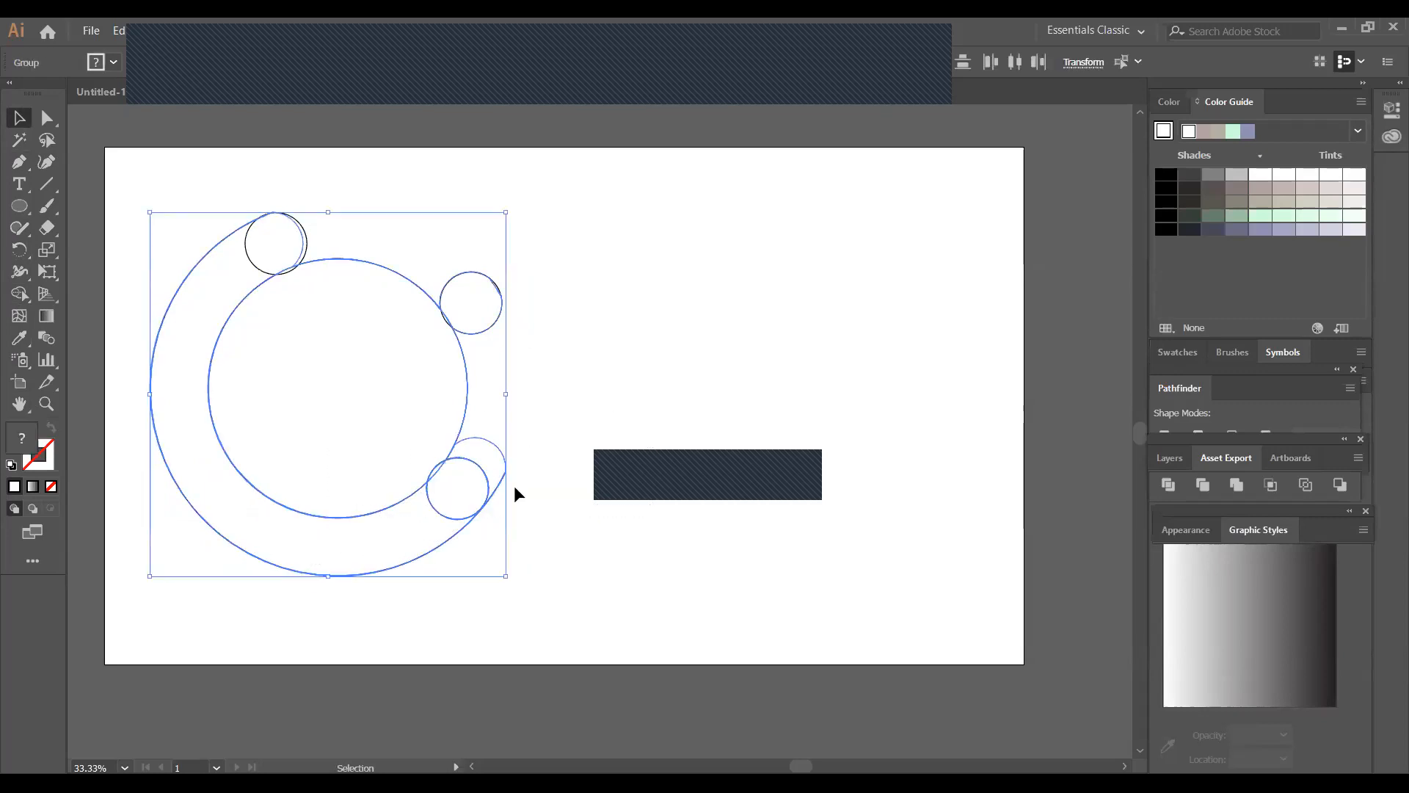
{"action": "left_click", "coordinate": [18, 295]}
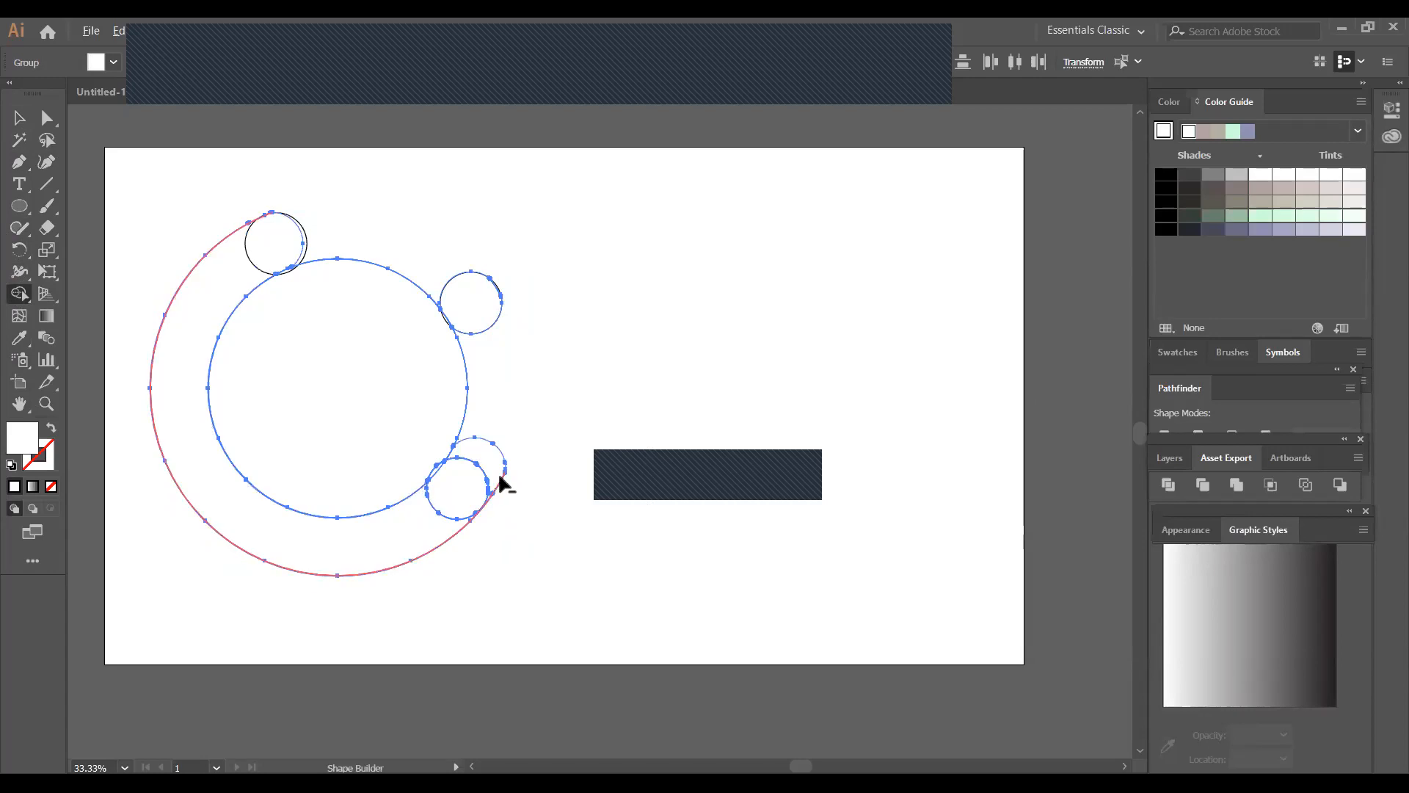
{"action": "left_click", "coordinate": [505, 492], "text": "alt"}
{"action": "key", "text": "ctrl"}
{"action": "key", "text": "ctrl+z"}
{"action": "left_click", "coordinate": [19, 118]}
{"action": "left_click", "coordinate": [549, 499]}
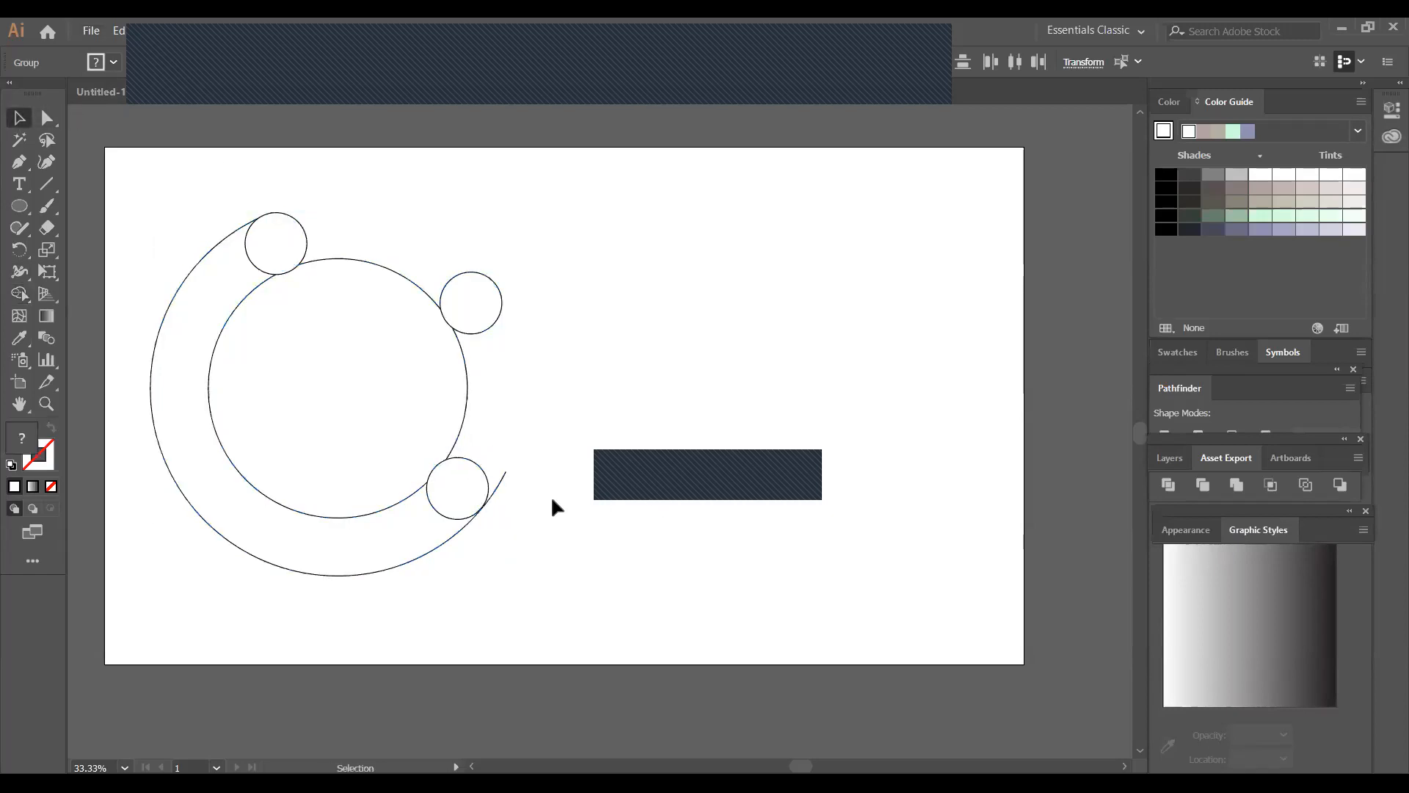
Nudge the lower-right small circle slightly down and try again to remove the arc end beside it with the Shape Builder
{"action": "left_click", "coordinate": [459, 502]}
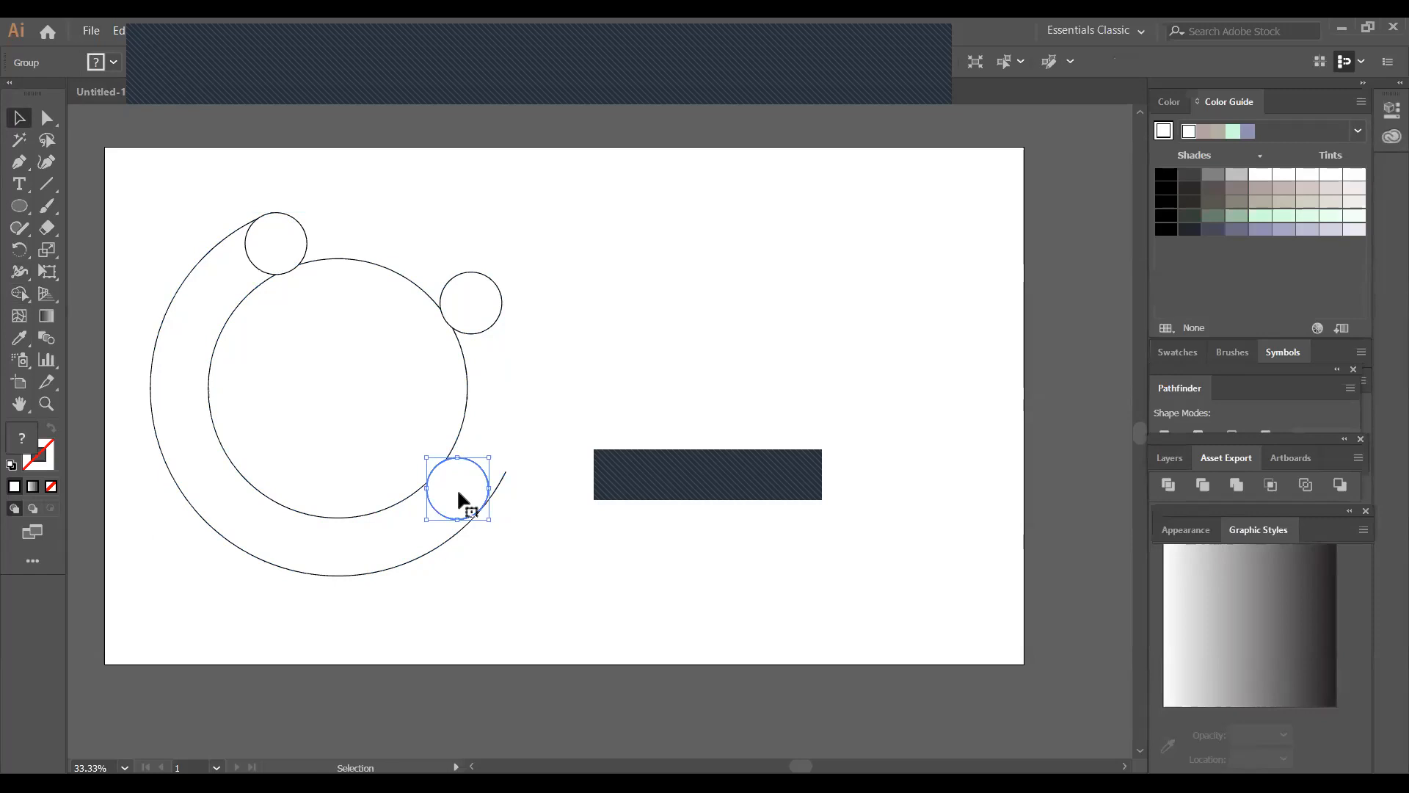
{"action": "left_click", "coordinate": [568, 518]}
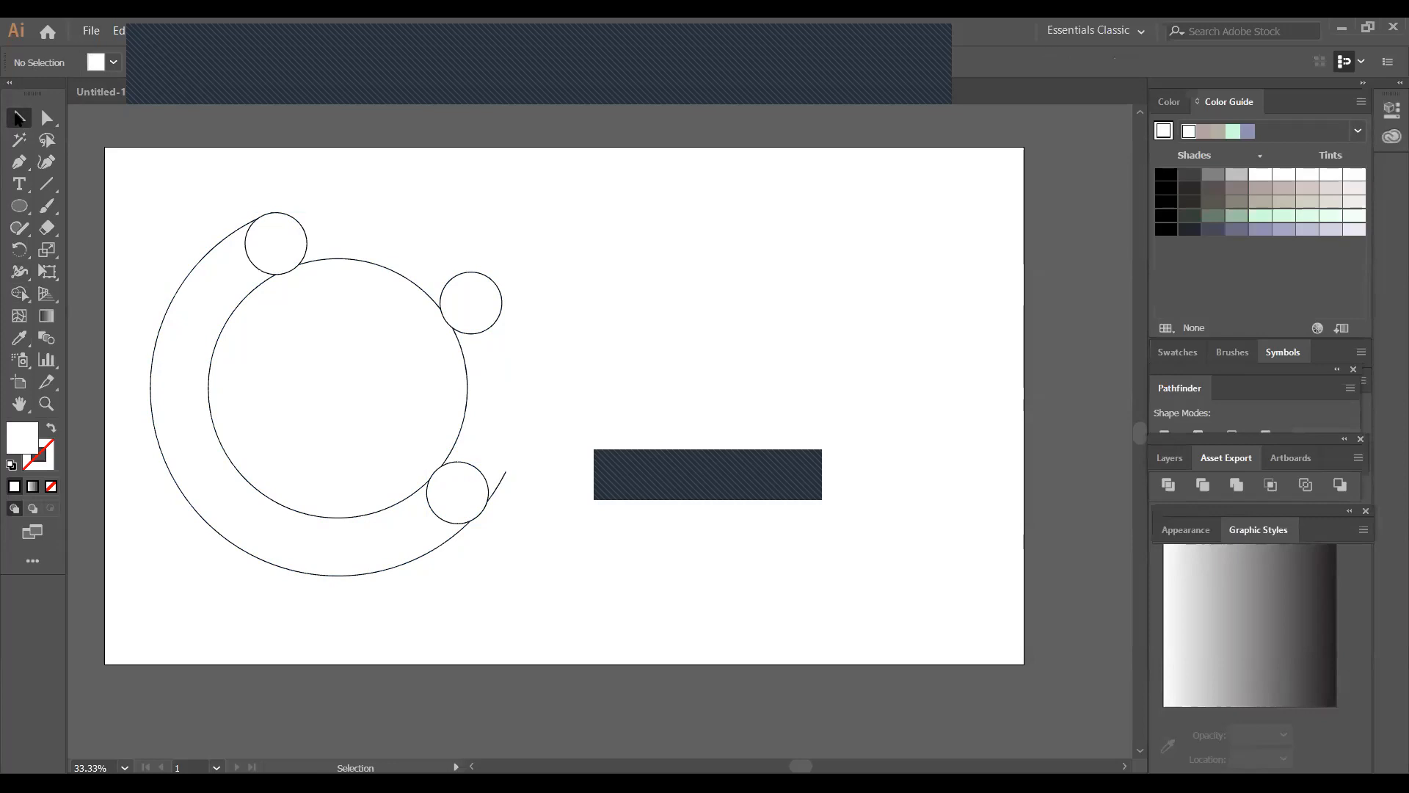
{"action": "left_click", "coordinate": [301, 315]}
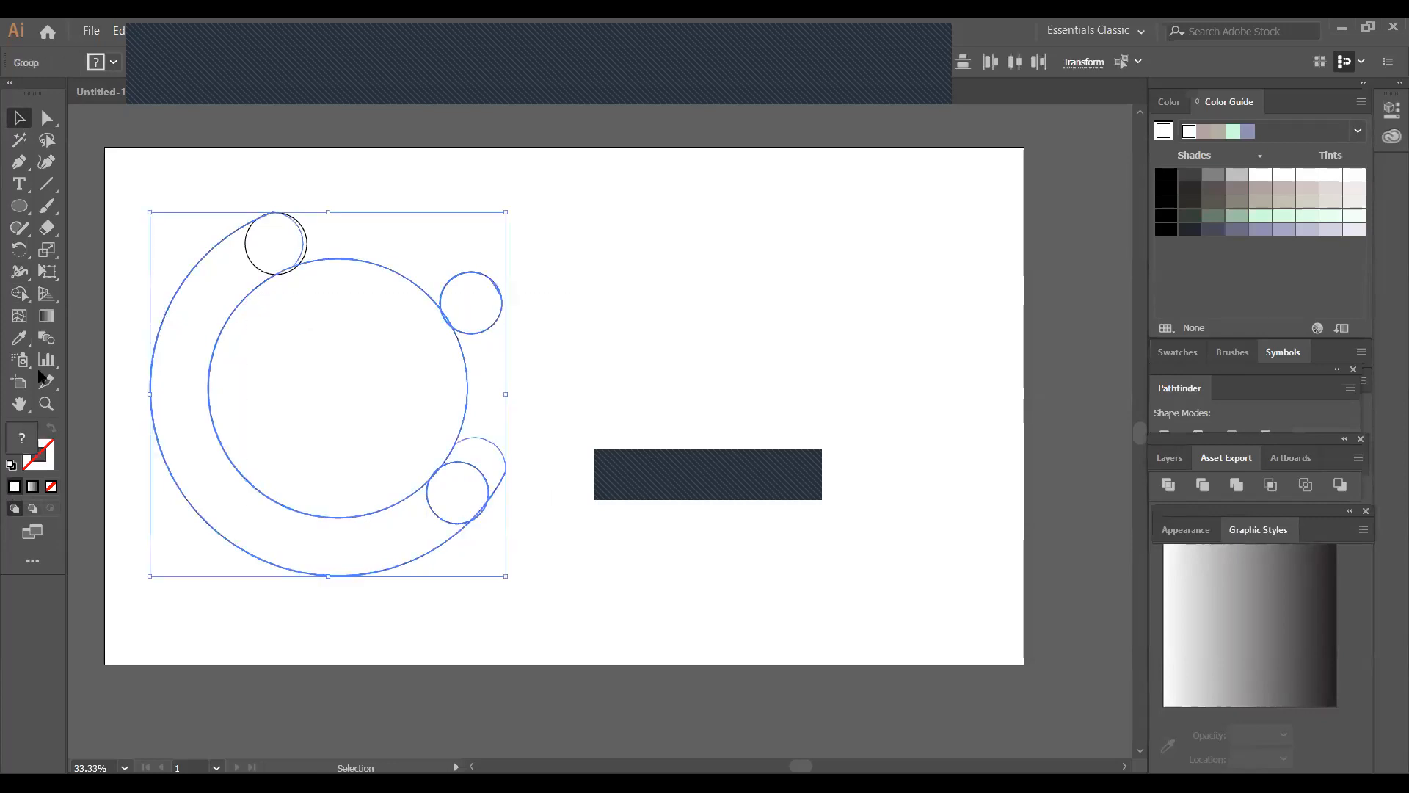
{"action": "left_click", "coordinate": [19, 293]}
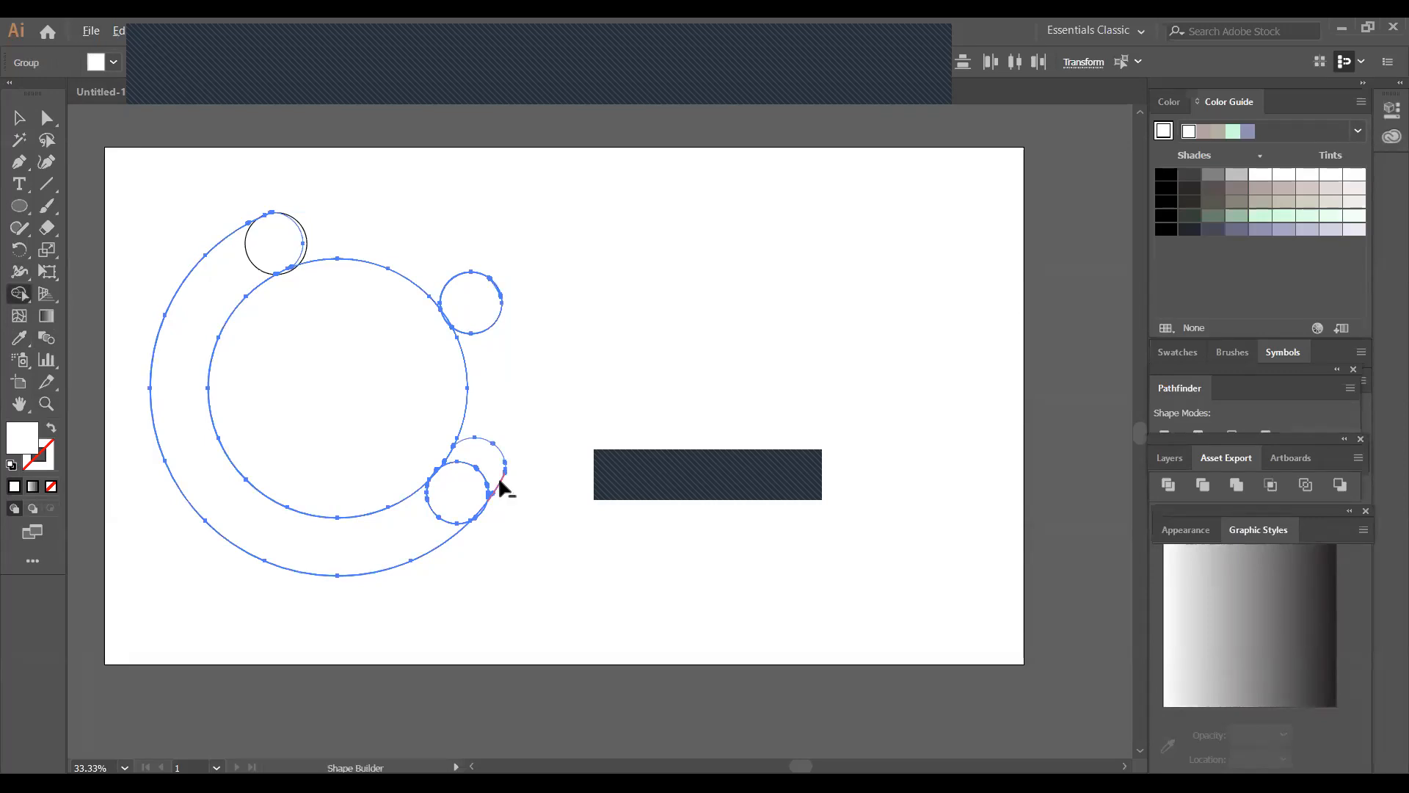
{"action": "left_click", "coordinate": [502, 477], "text": "alt"}
Cut the large outer arc with the Scissors tool at its lower-left anchor and its bottom anchor
{"action": "left_click_drag", "start_coordinate": [46, 229], "coordinate": [100, 242]}
{"action": "left_click", "coordinate": [146, 251]}
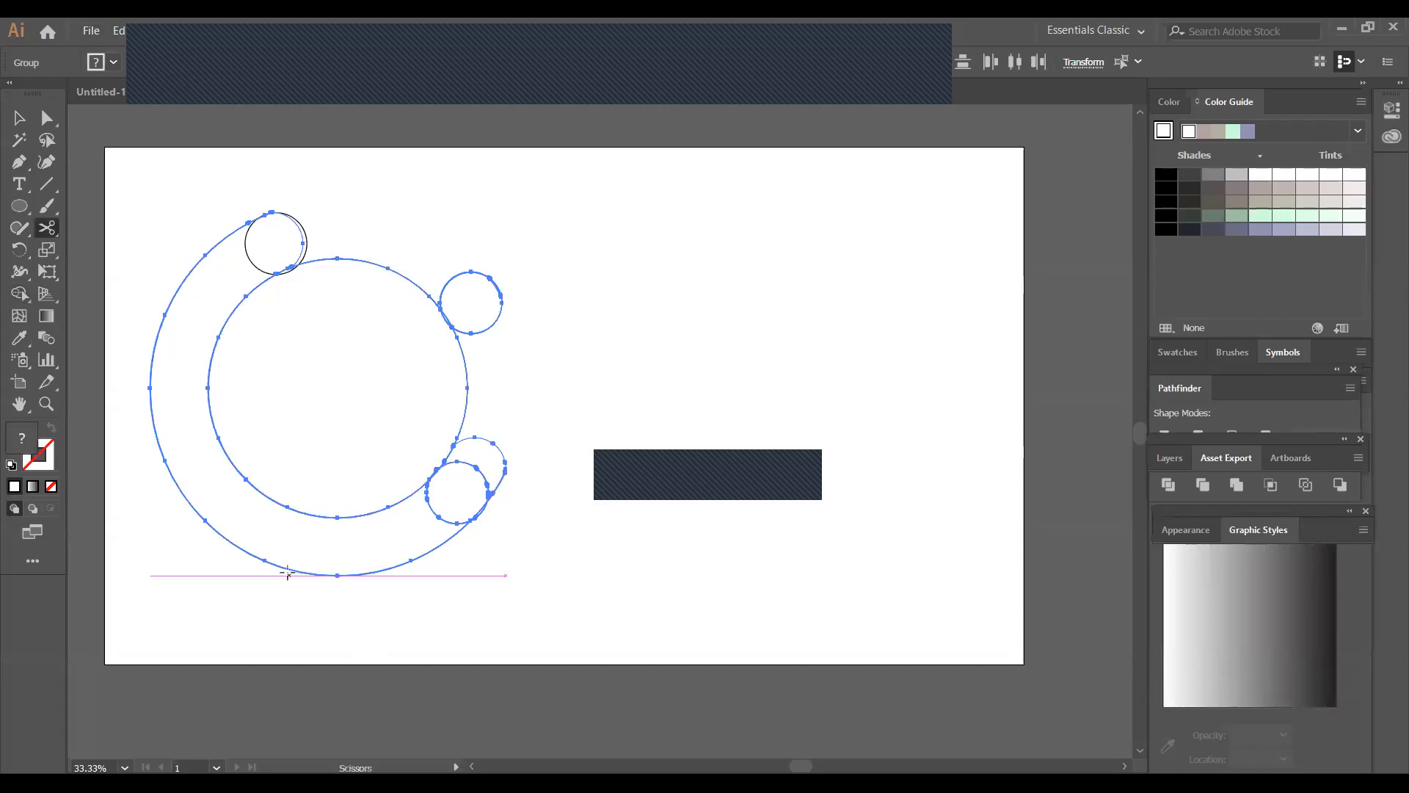
{"action": "left_click", "coordinate": [264, 560]}
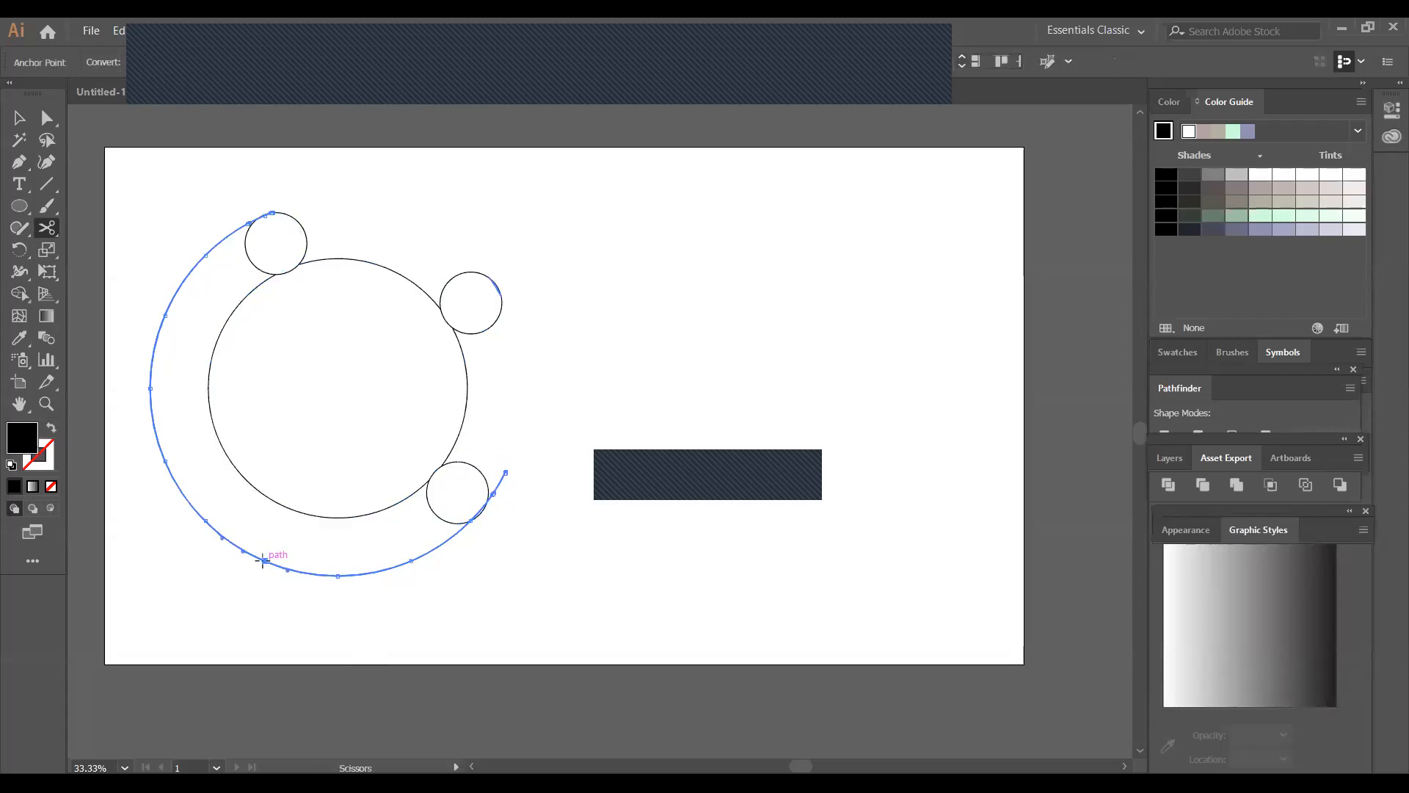
{"action": "left_click", "coordinate": [341, 575]}
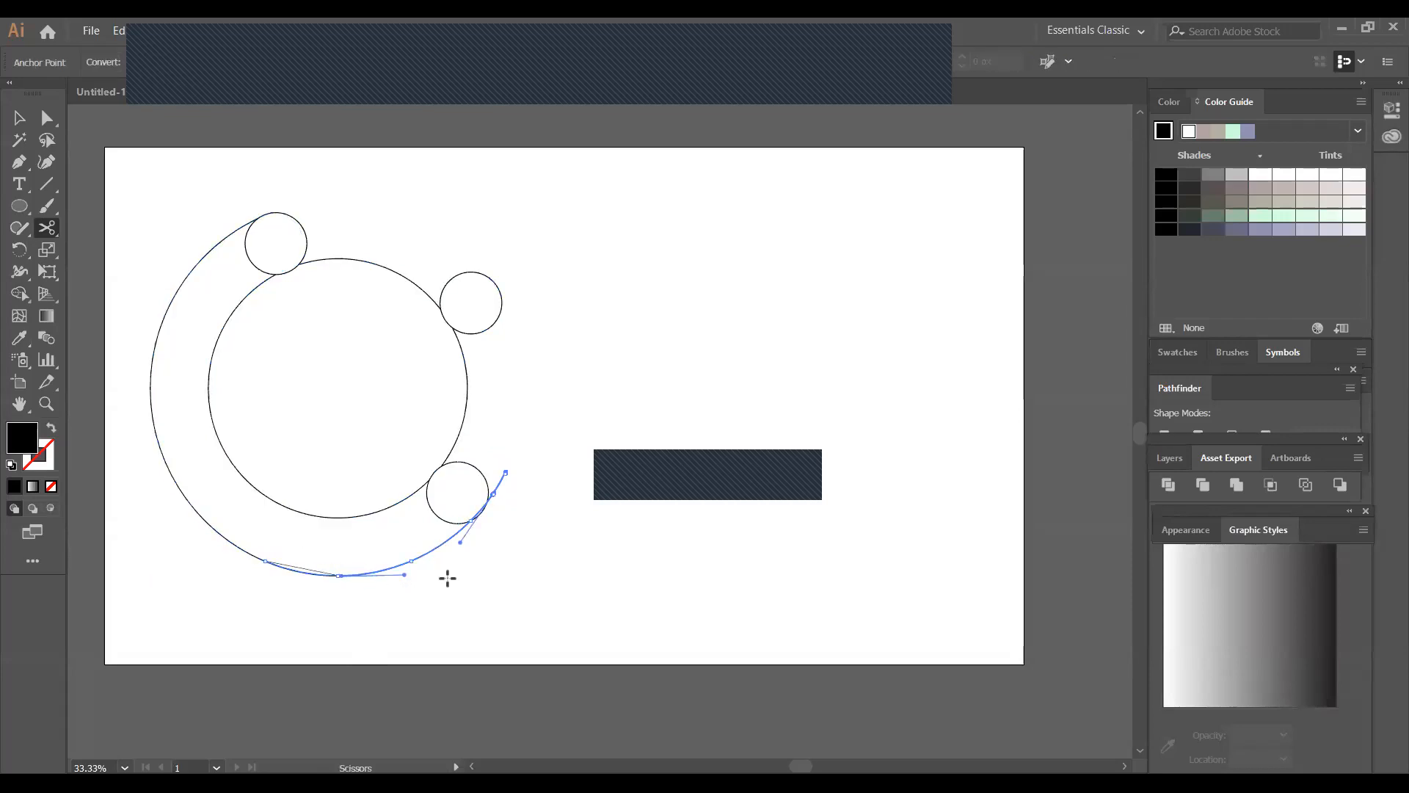
Make a compound path from the cut outer arc, undo it, and test what the arc selects as
{"action": "key", "text": "ctrl+8"}
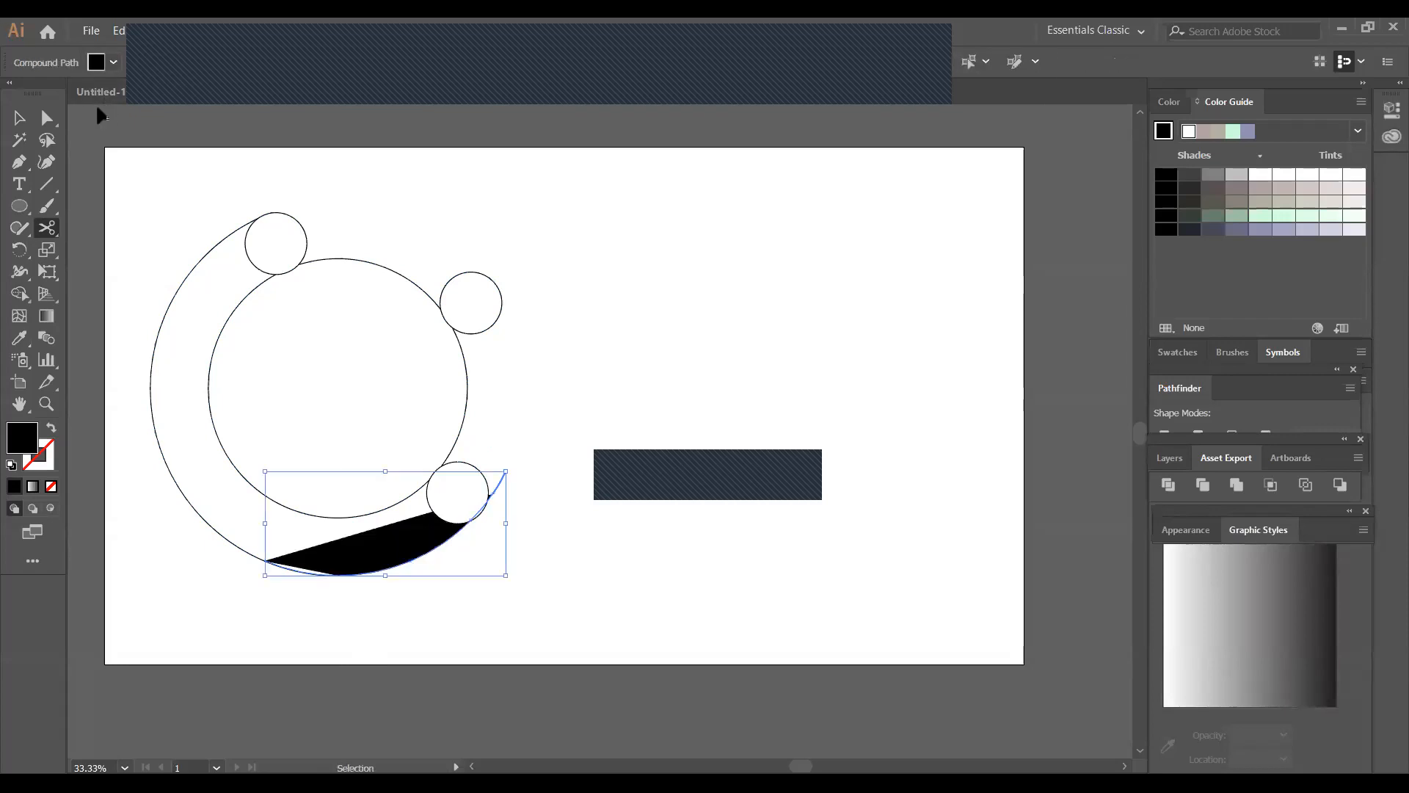
{"action": "key", "text": "ctrl+z"}
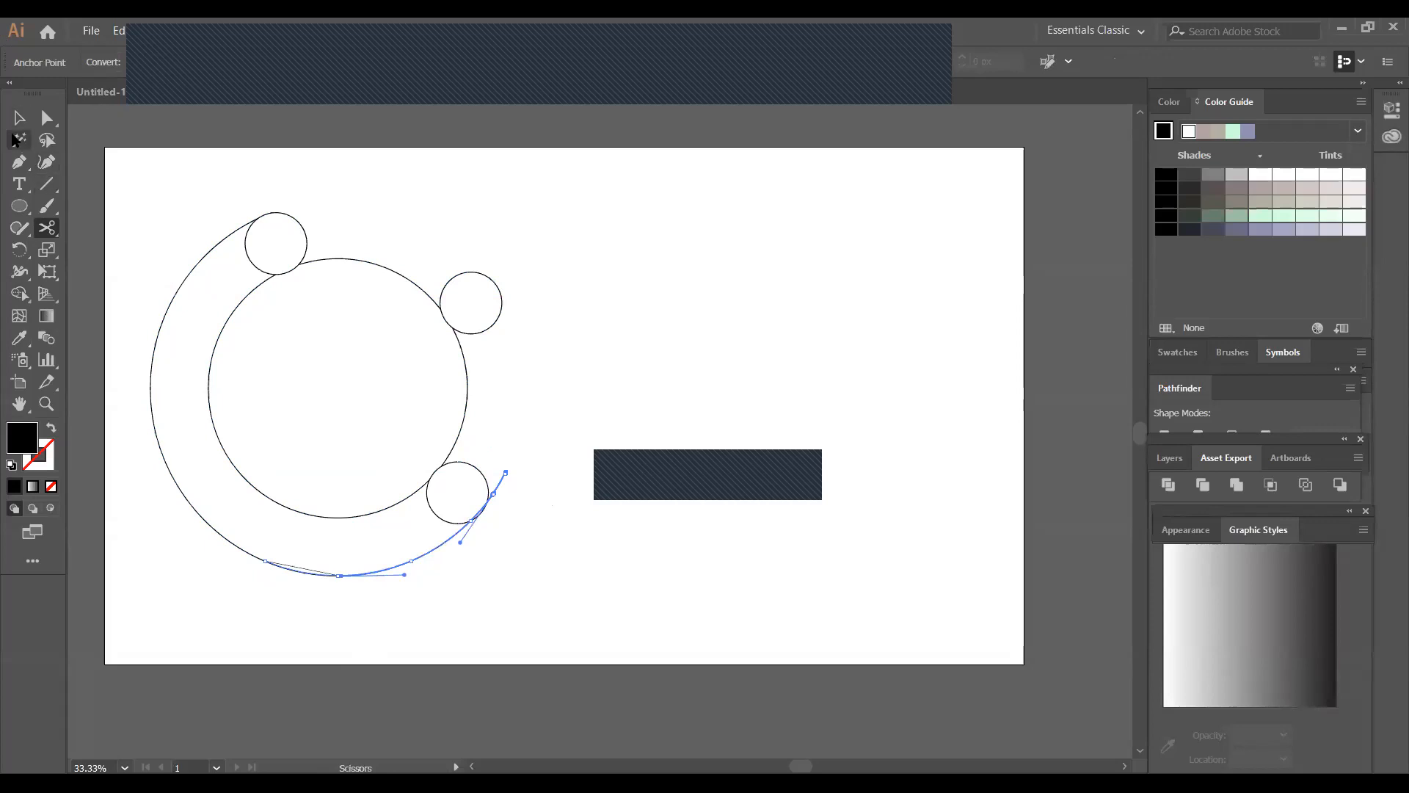
{"action": "left_click", "coordinate": [19, 118]}
{"action": "left_click", "coordinate": [533, 486]}
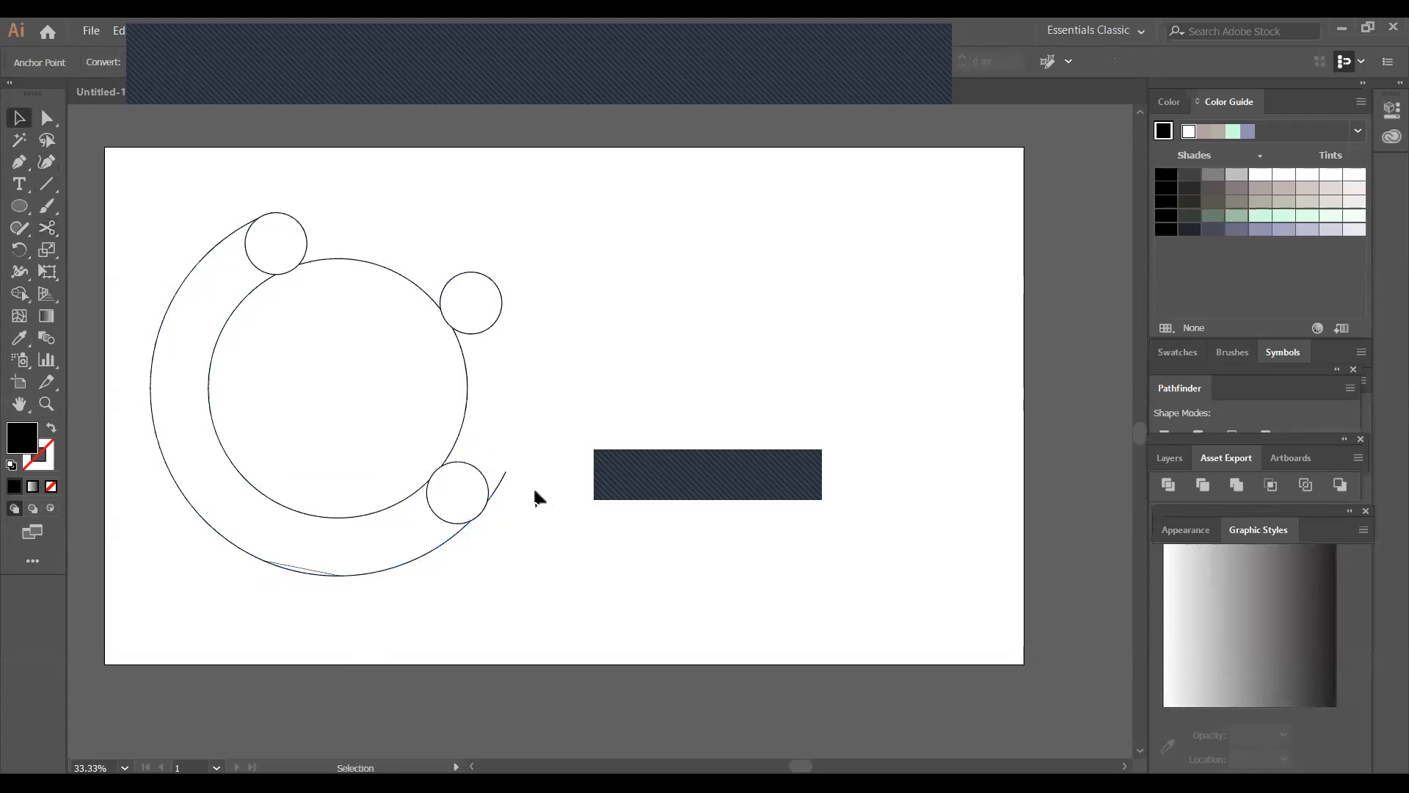
{"action": "left_click", "coordinate": [328, 575]}
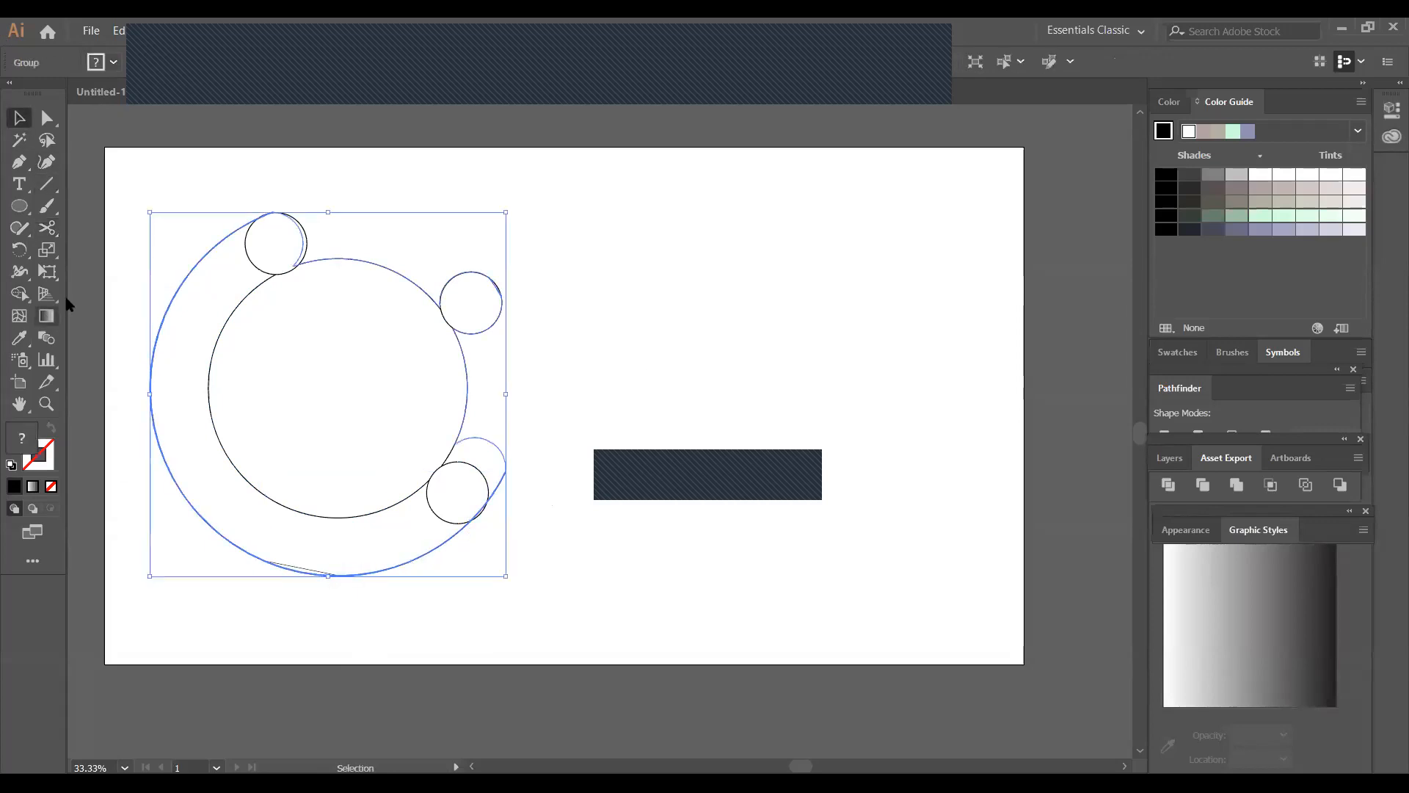
{"action": "left_click", "coordinate": [186, 153]}
Cut the inner circle with the Scissors tool between the two upper small circles and make the cut segment a compound path
{"action": "left_click", "coordinate": [47, 228]}
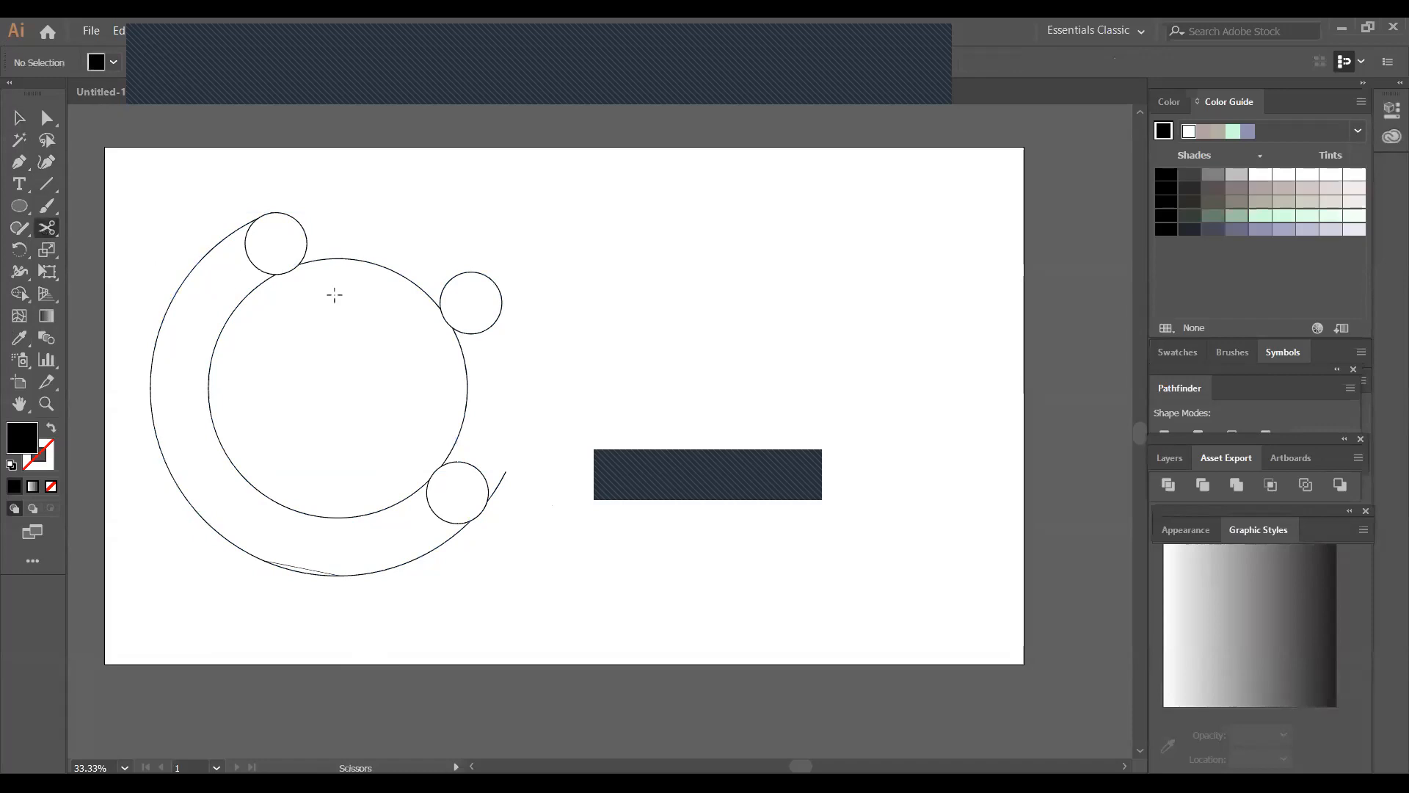
{"action": "left_click", "coordinate": [313, 260]}
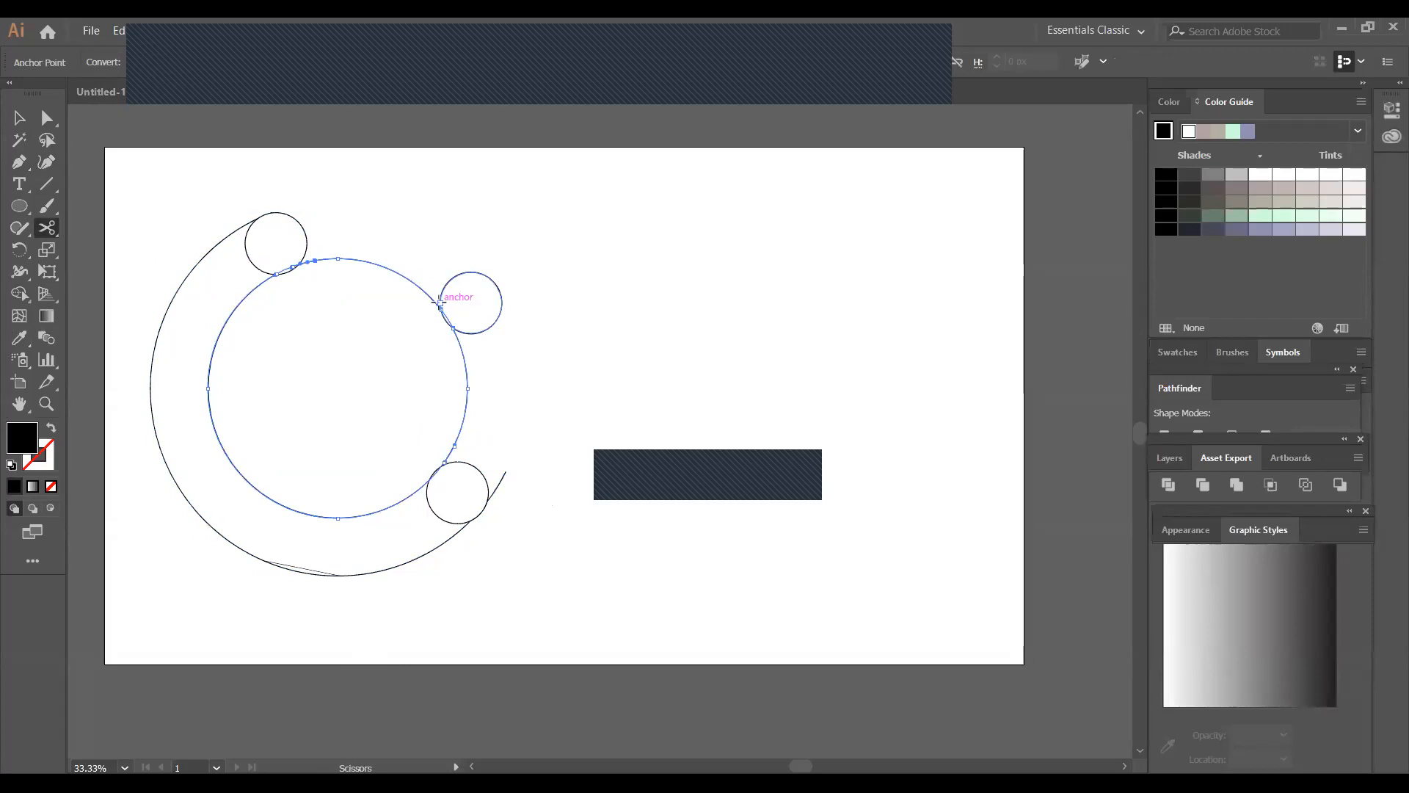
{"action": "left_click", "coordinate": [432, 300]}
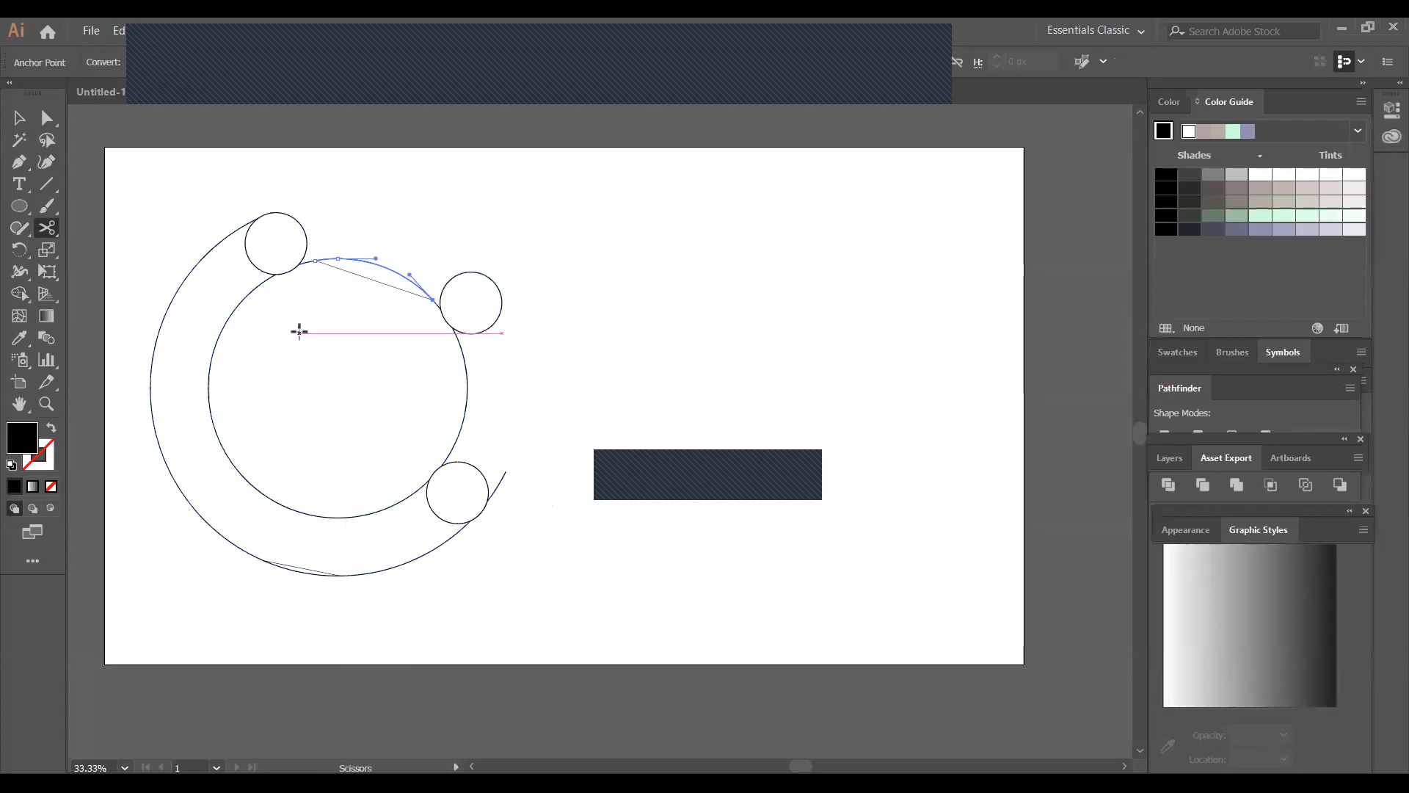
{"action": "key", "text": "ctrl+8"}
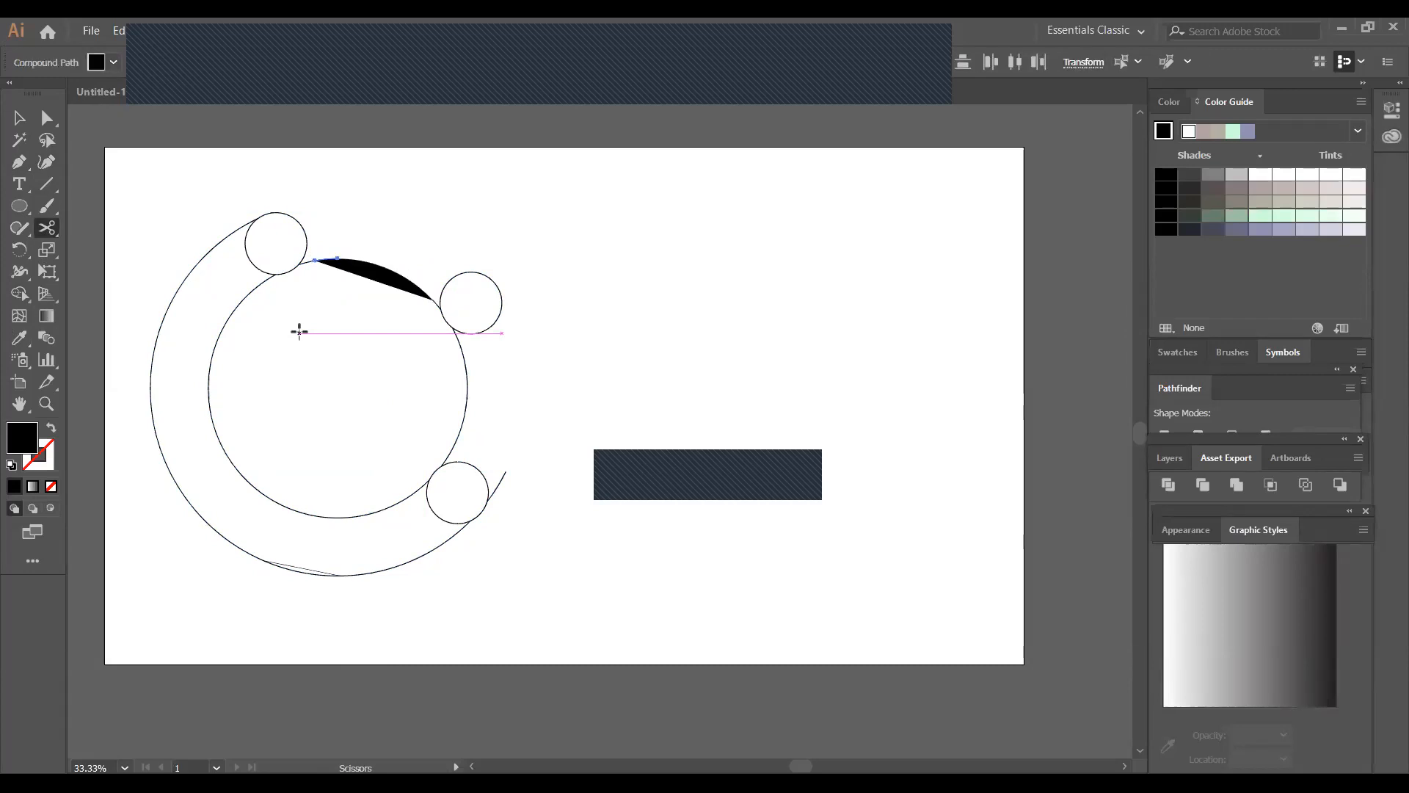
{"action": "left_click", "coordinate": [20, 118]}
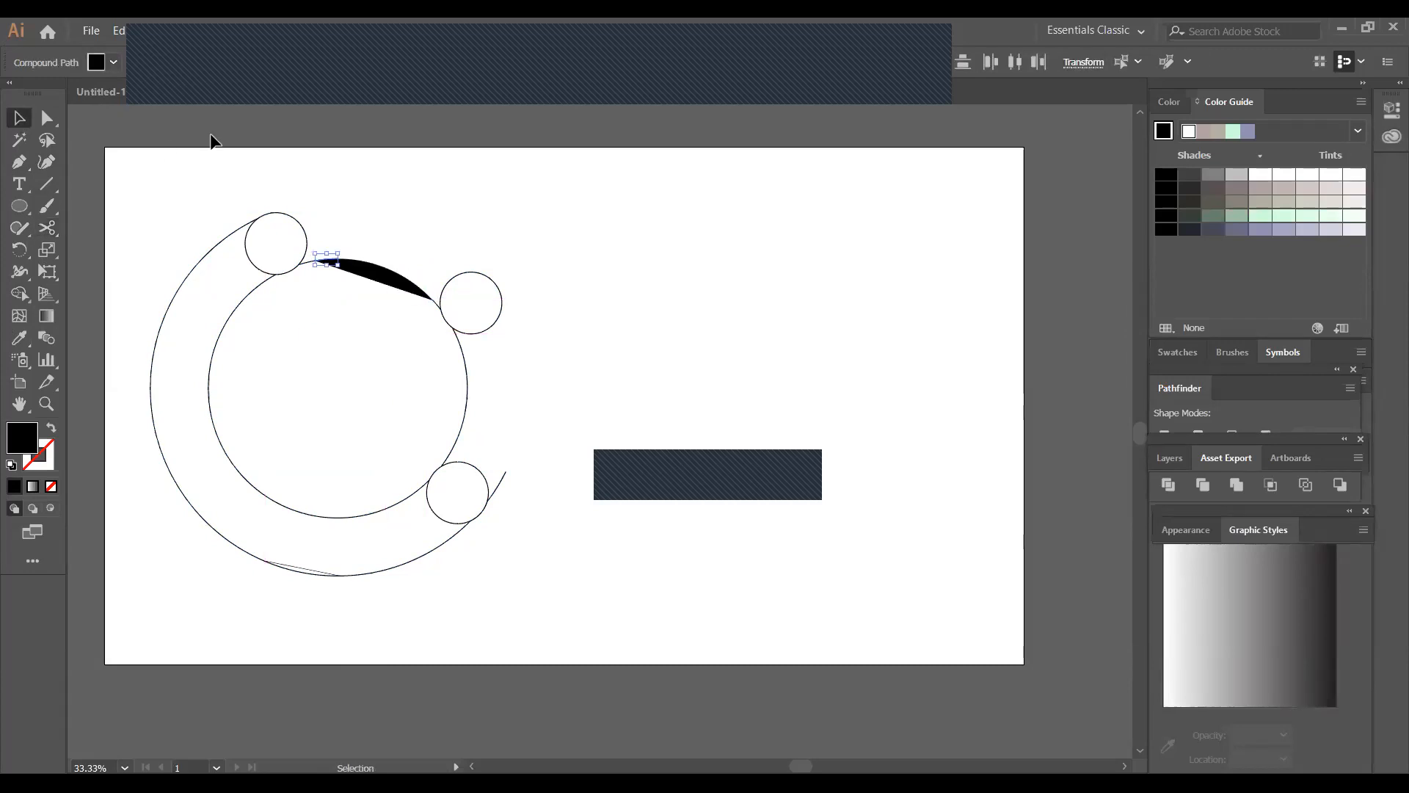
{"action": "left_click", "coordinate": [535, 306]}
Try to select and move the black-filled segment separately from the rest of the inner circle
{"action": "mouse_move", "coordinate": [389, 271]}
{"action": "left_mouse_down"}
{"action": "mouse_move", "coordinate": [425, 239]}
{"action": "mouse_move", "coordinate": [383, 271]}
{"action": "left_mouse_up"}
{"action": "key", "text": "a"}
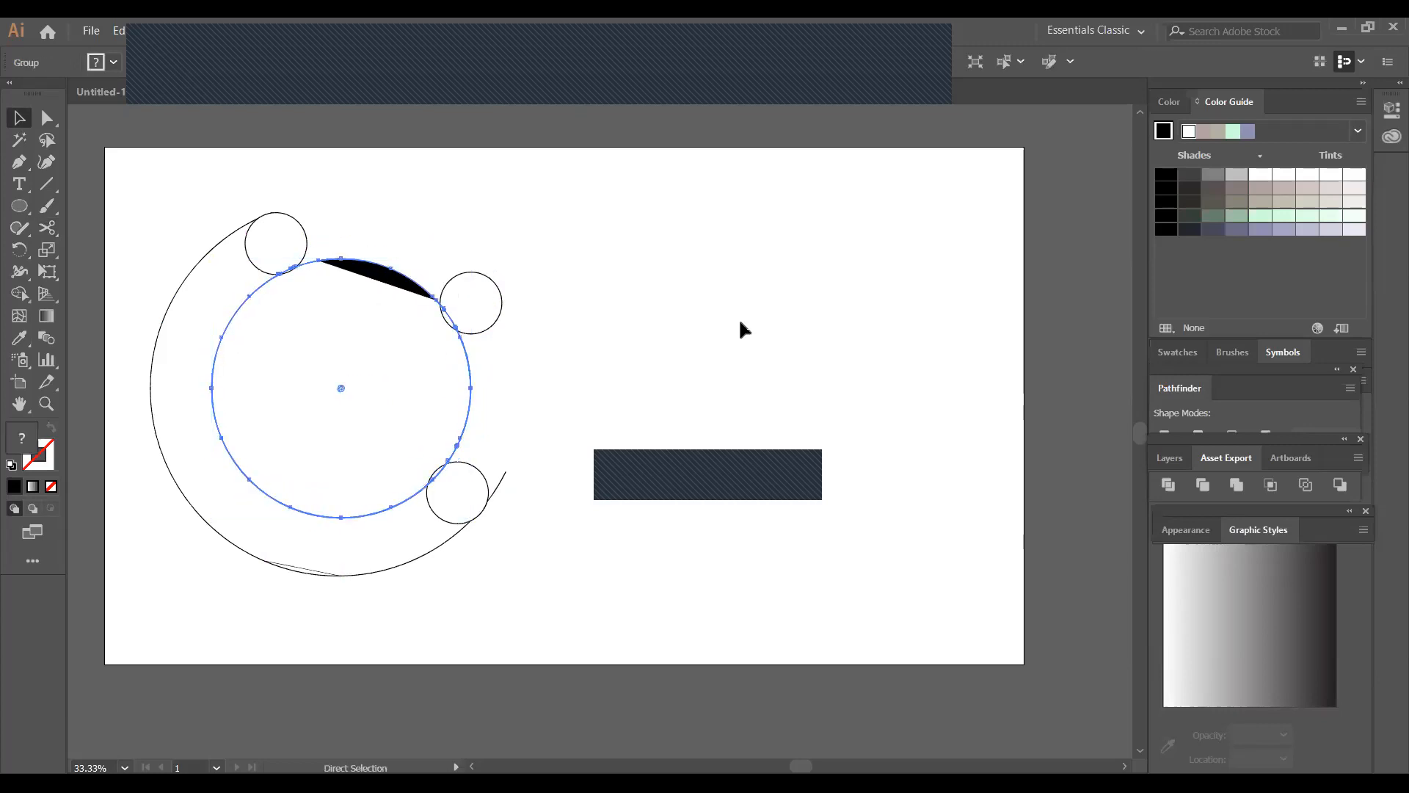
{"action": "key", "text": "v"}
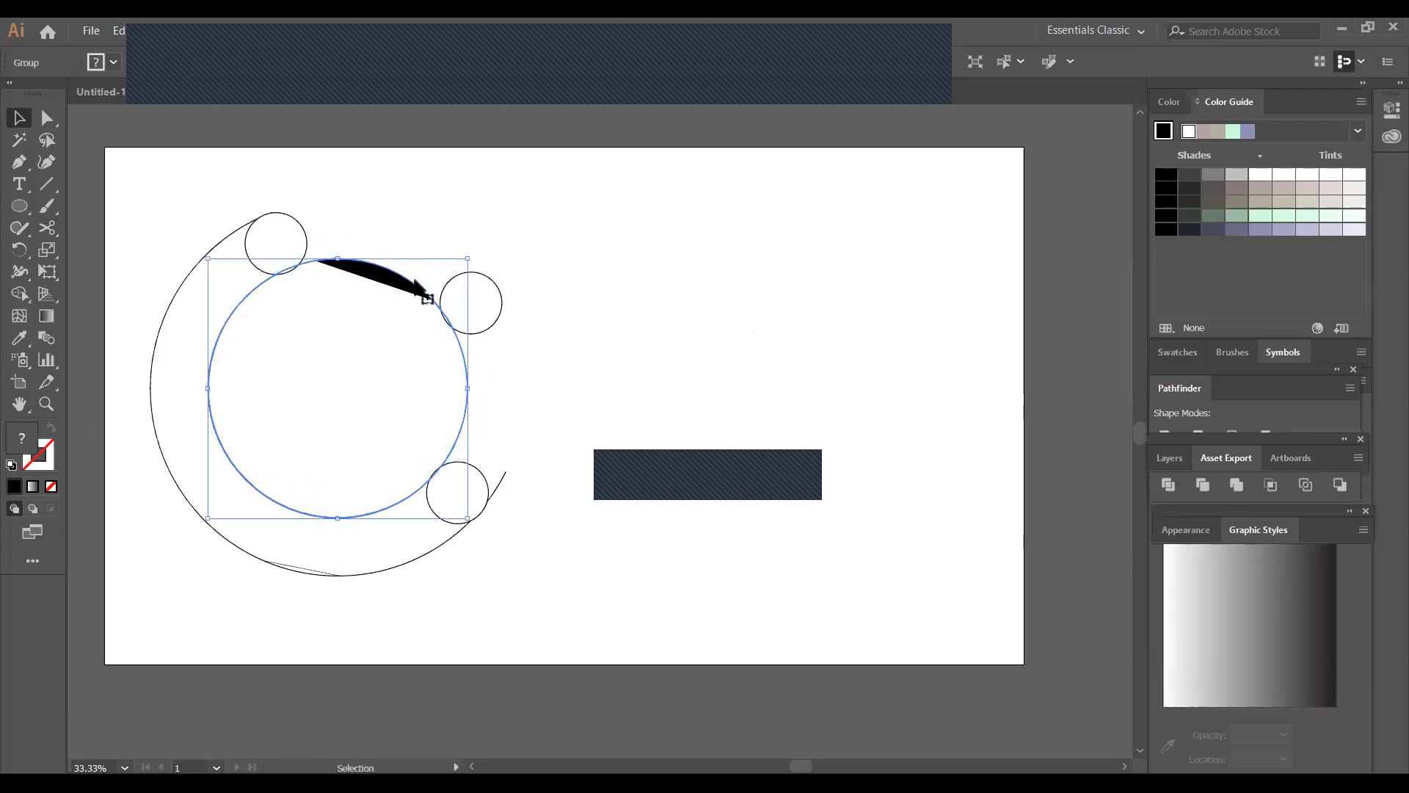
{"action": "left_click", "coordinate": [548, 261]}
{"action": "left_click", "coordinate": [390, 284]}
{"action": "mouse_move", "coordinate": [368, 318]}
{"action": "left_mouse_down"}
{"action": "mouse_move", "coordinate": [390, 254]}
{"action": "mouse_move", "coordinate": [342, 311]}
{"action": "mouse_move", "coordinate": [363, 306]}
{"action": "left_mouse_up"}
{"action": "left_click", "coordinate": [560, 339]}
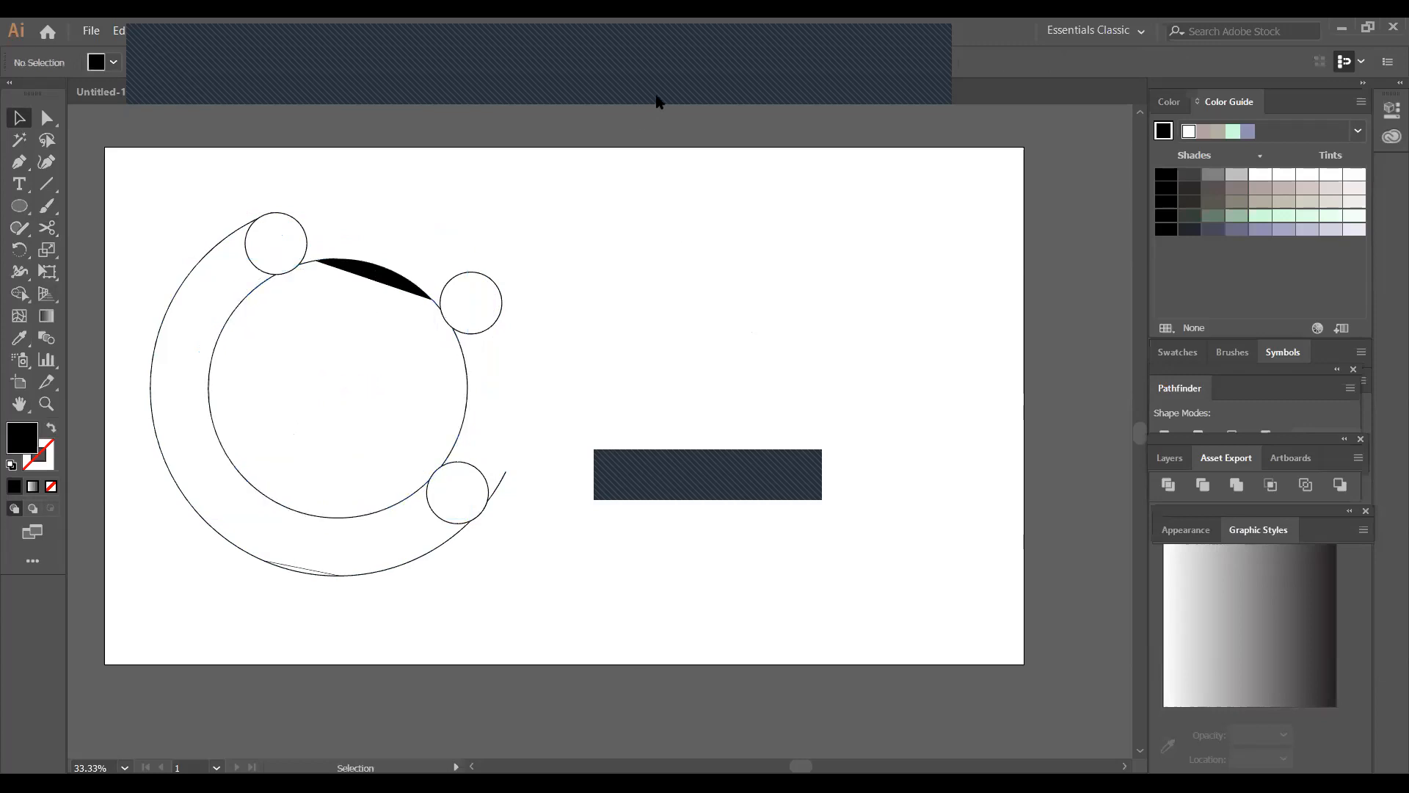
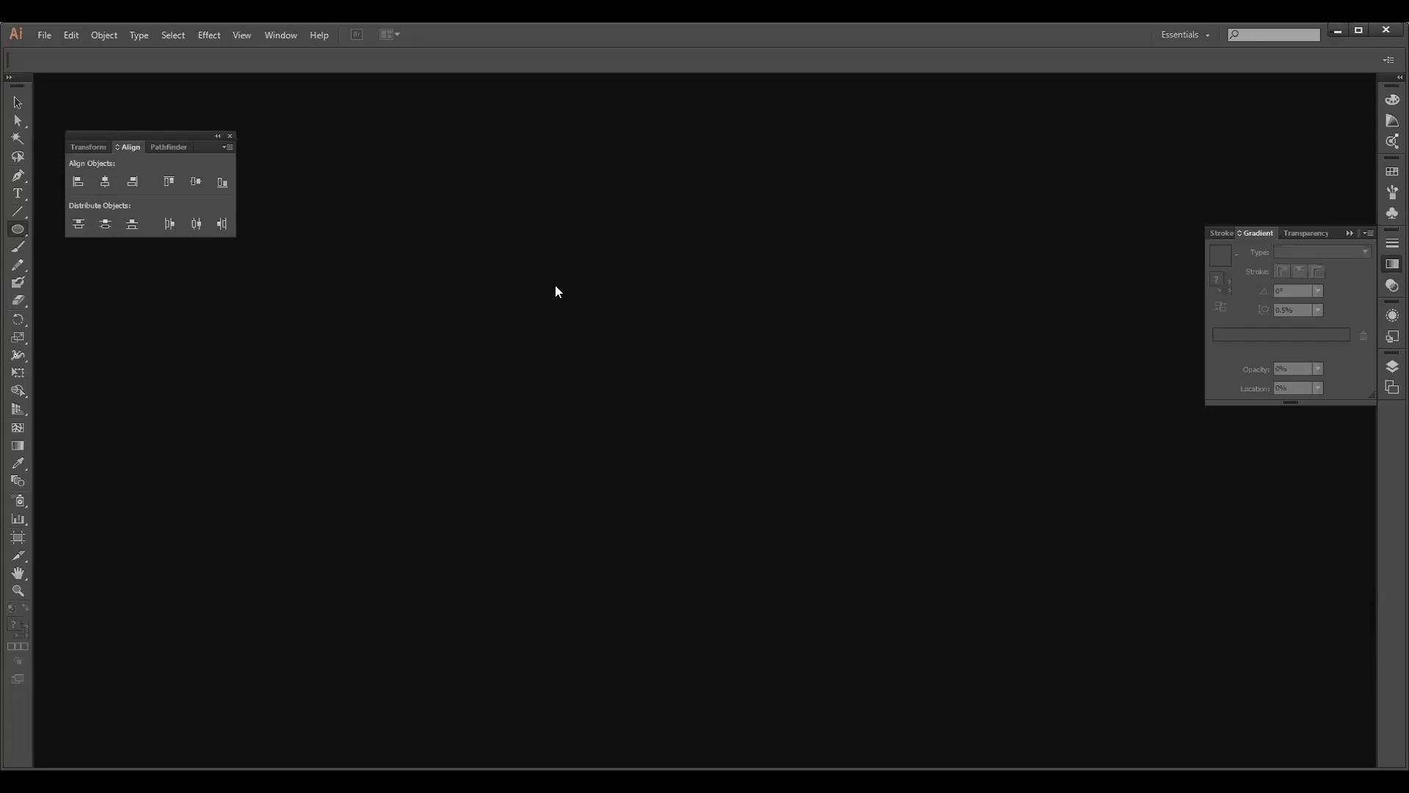
Create a new blank 300 x 300 px document with one artboard
{"action": "key", "text": "ctrl+o"}
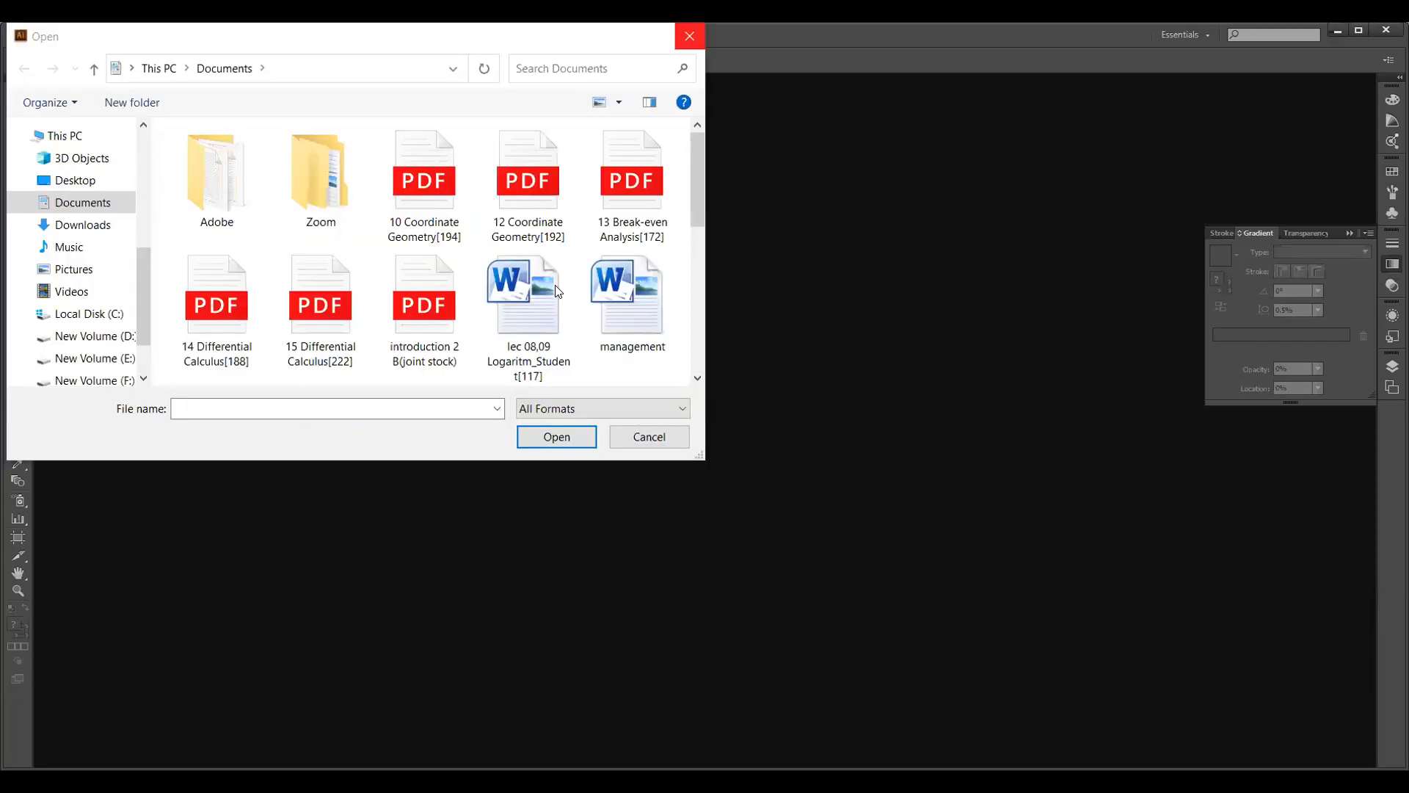
{"action": "key", "text": "Escape"}
{"action": "left_click", "coordinate": [44, 35]}
{"action": "left_click", "coordinate": [86, 85]}
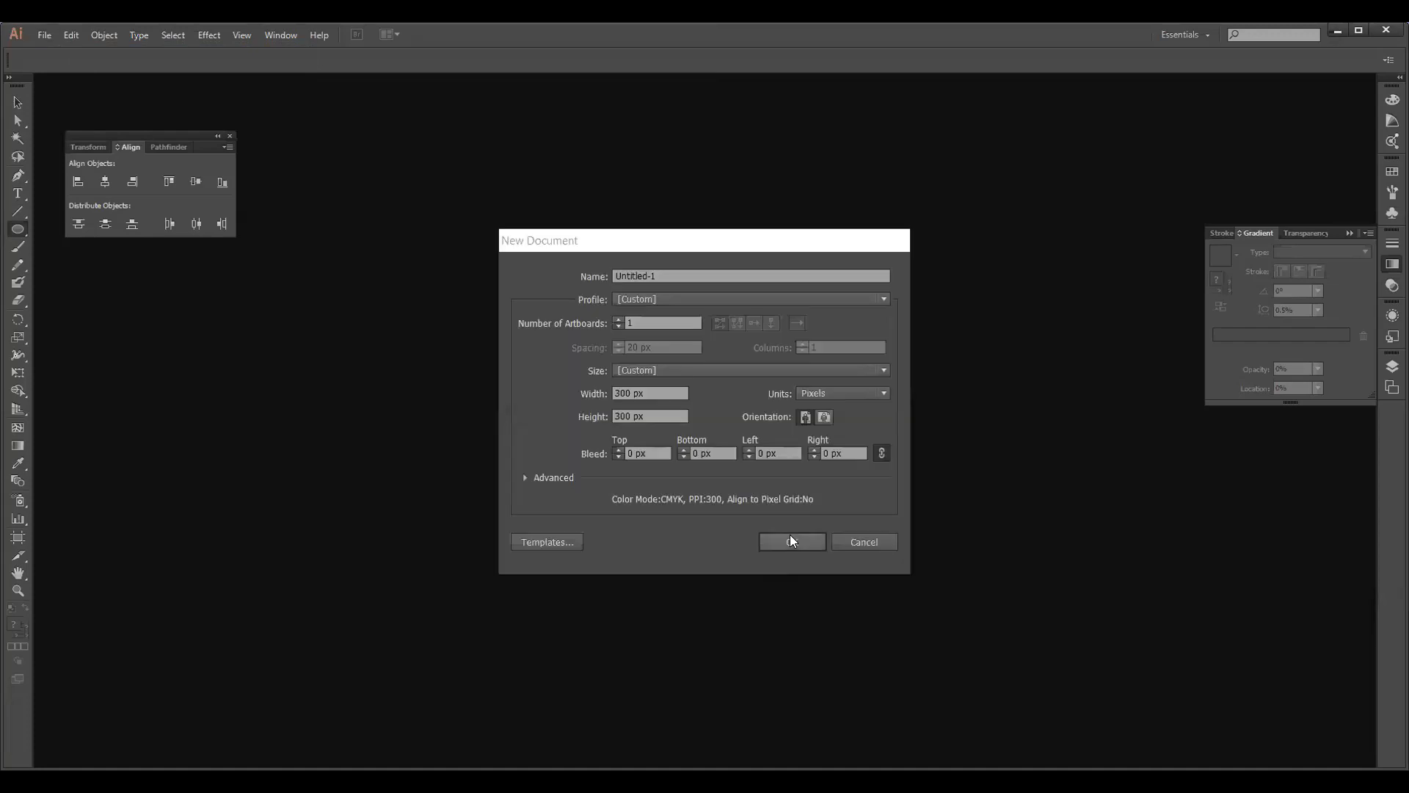
{"action": "left_click", "coordinate": [788, 534]}
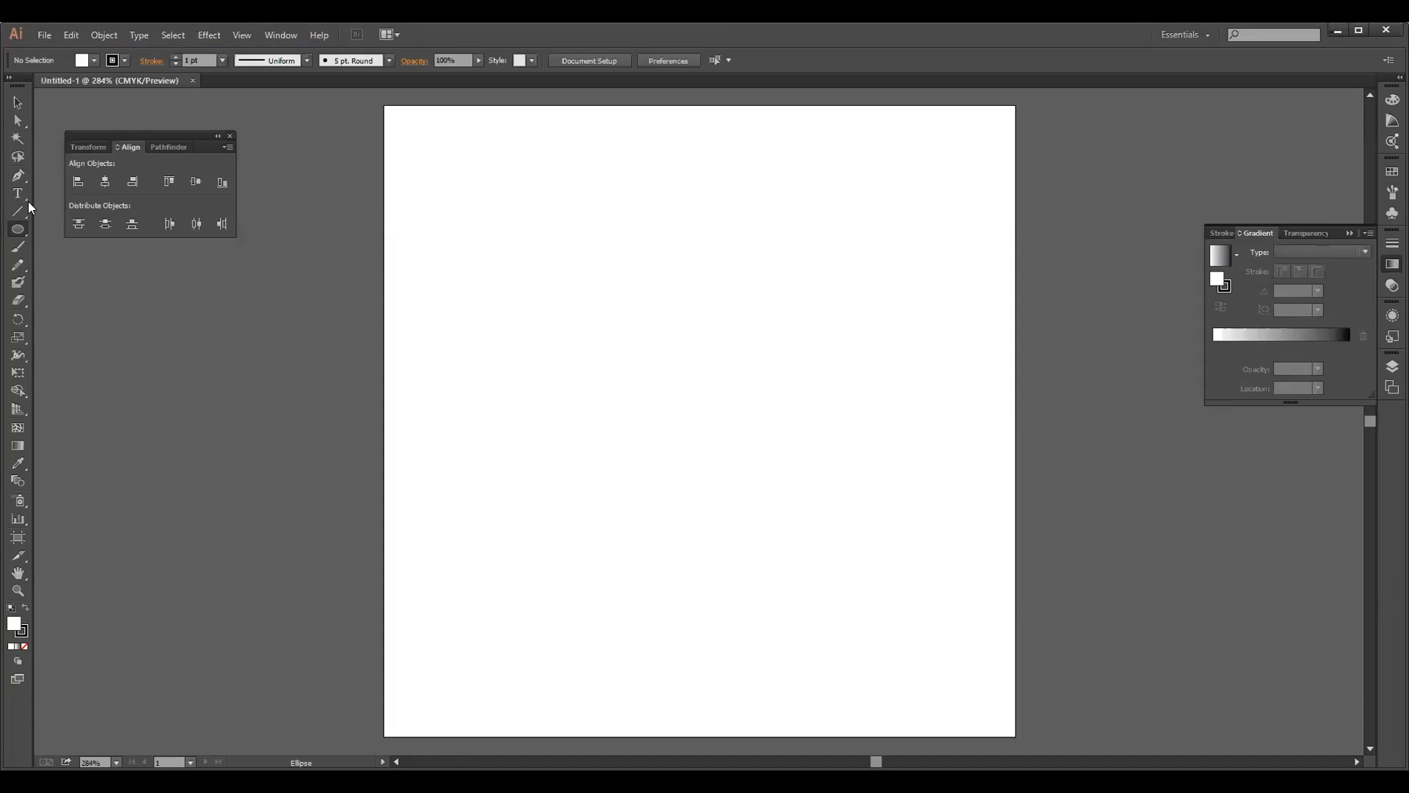
Draw a circle with the Ellipse tool slightly above the artboard's centre and enlarge it from its centre to about 153 px
{"action": "left_click_drag", "start_coordinate": [22, 227], "coordinate": [76, 264]}
{"action": "left_click_drag", "start_coordinate": [686, 365], "coordinate": [807, 487]}
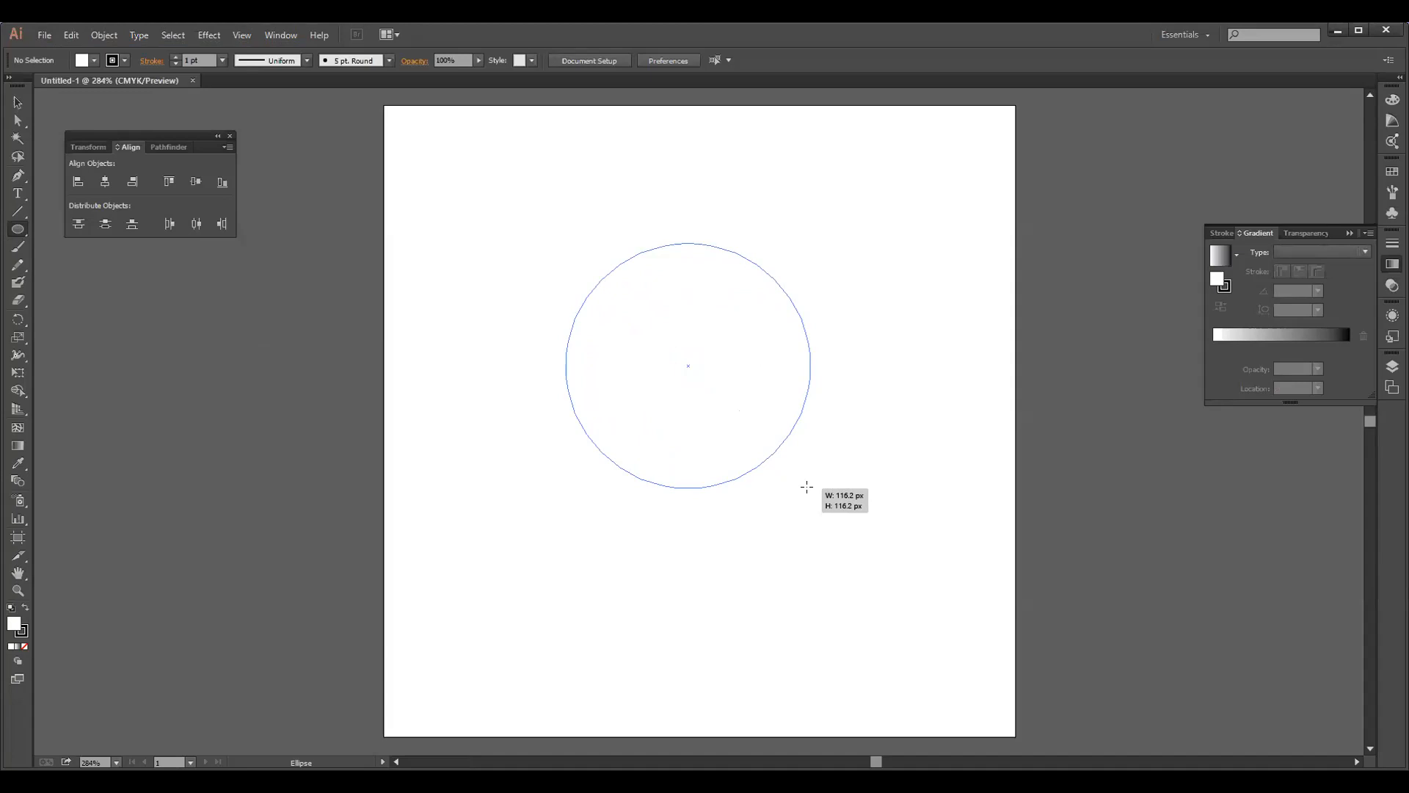
{"action": "left_click_drag", "start_coordinate": [806, 486], "coordinate": [810, 492]}
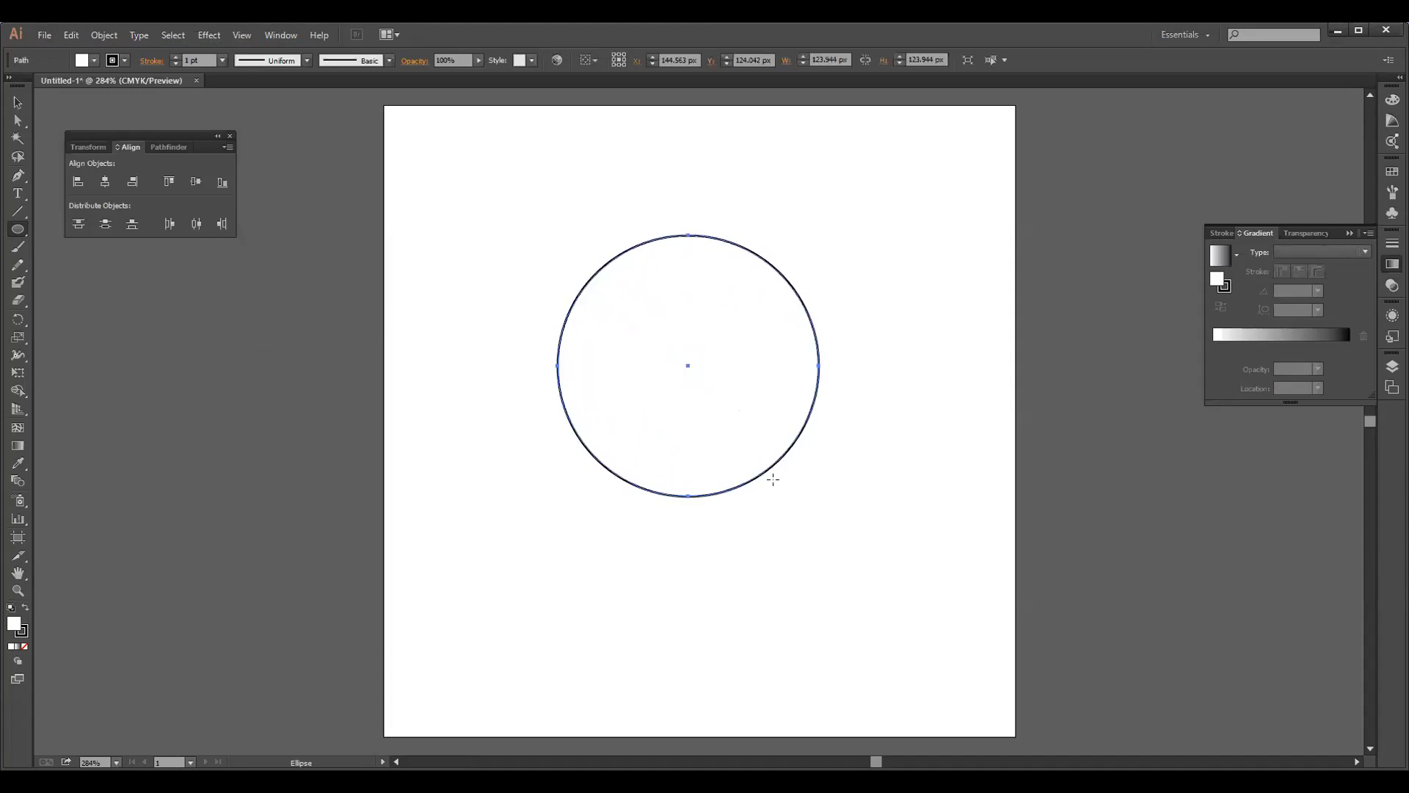
{"action": "key", "text": "v"}
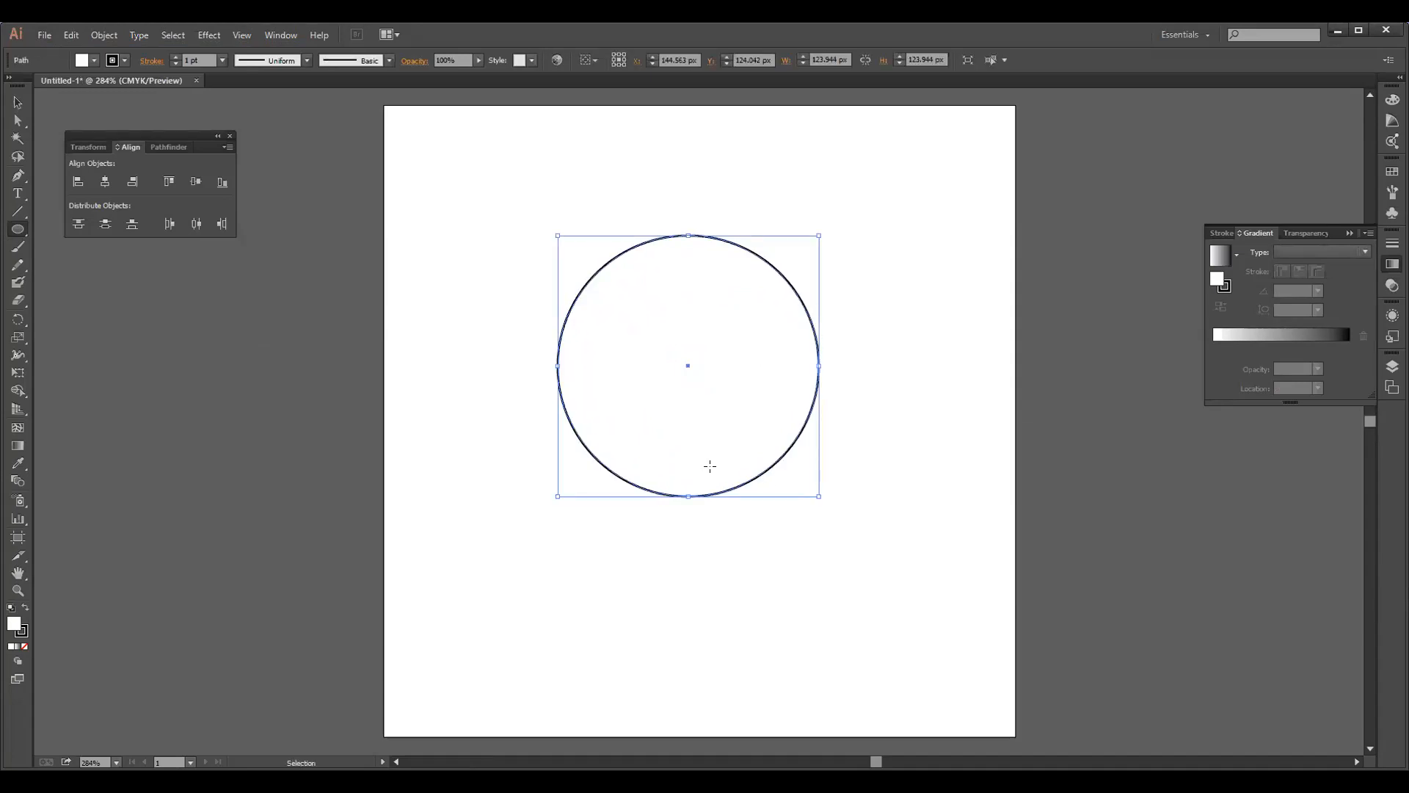
{"action": "key", "text": "l"}
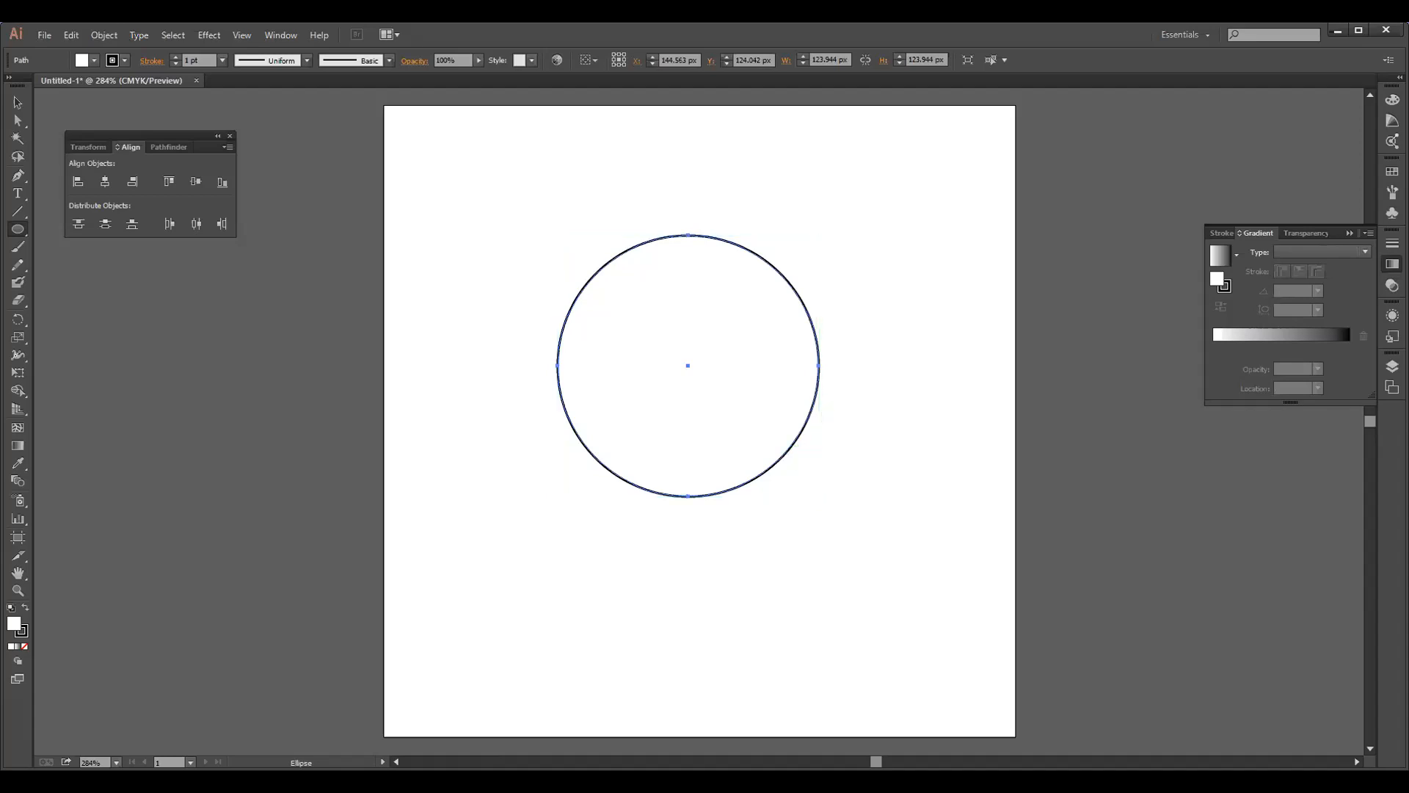
{"action": "left_click", "coordinate": [18, 105]}
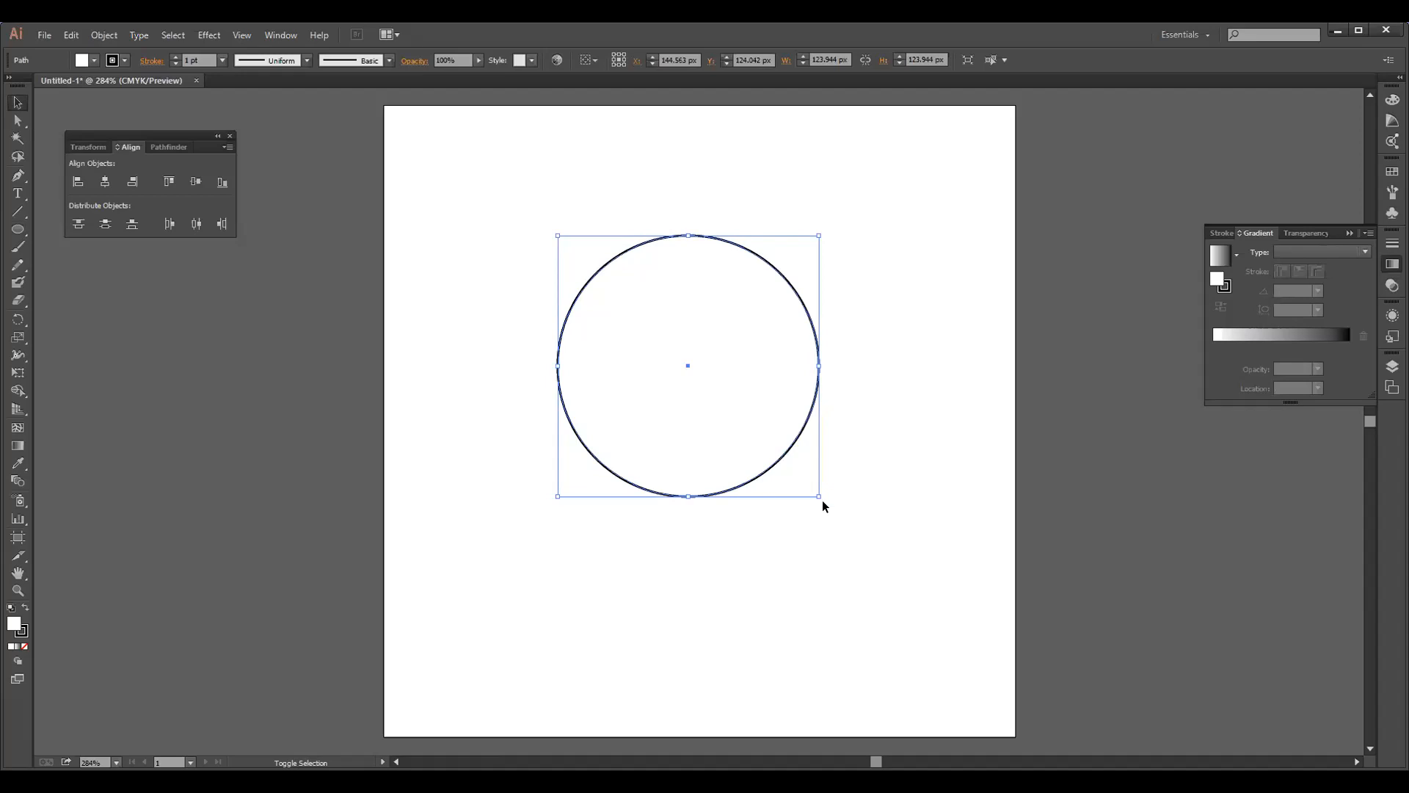
{"action": "left_click_drag", "start_coordinate": [824, 501], "coordinate": [853, 527]}
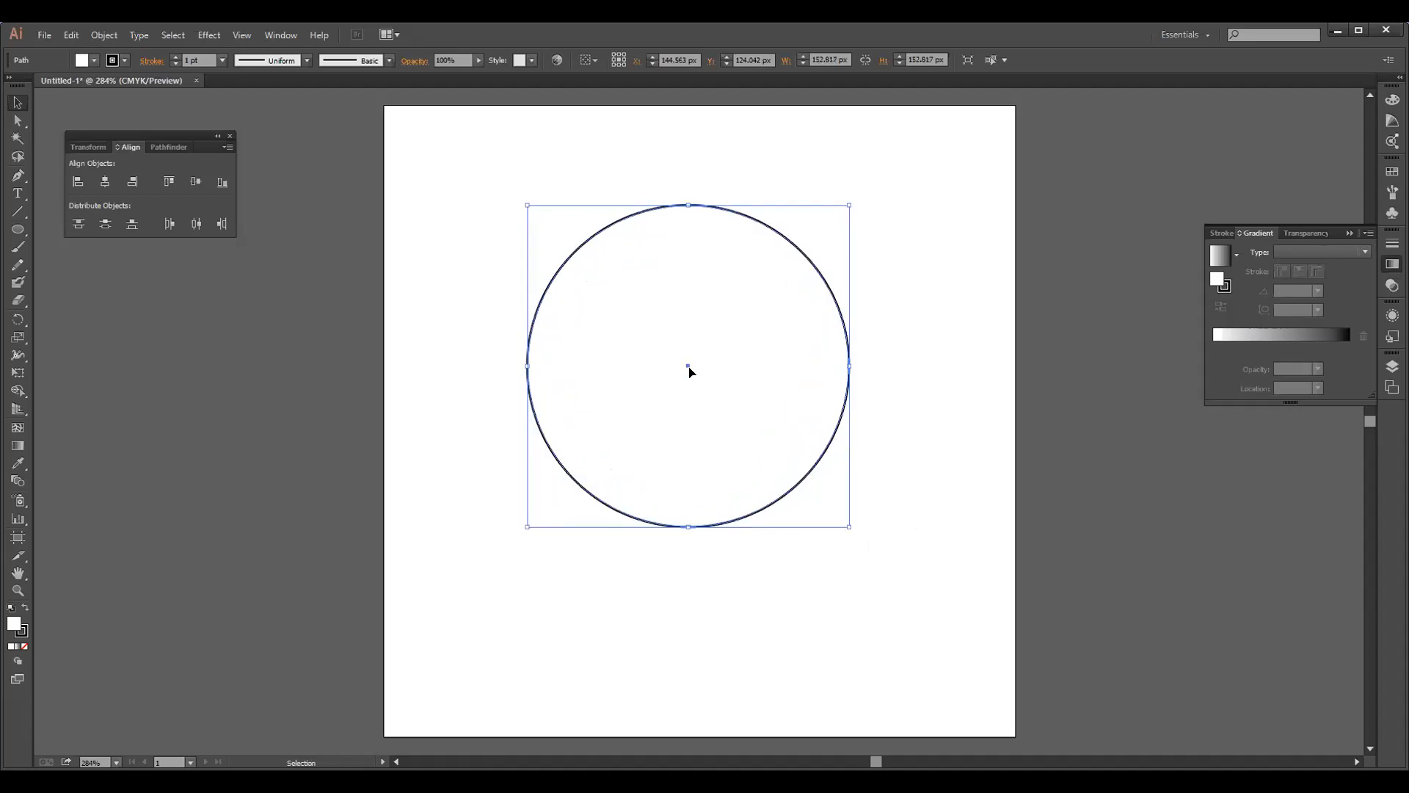
Make two smaller concentric copies inside the circle, about 125 px and about 104 px in diameter
{"action": "key", "text": "a"}
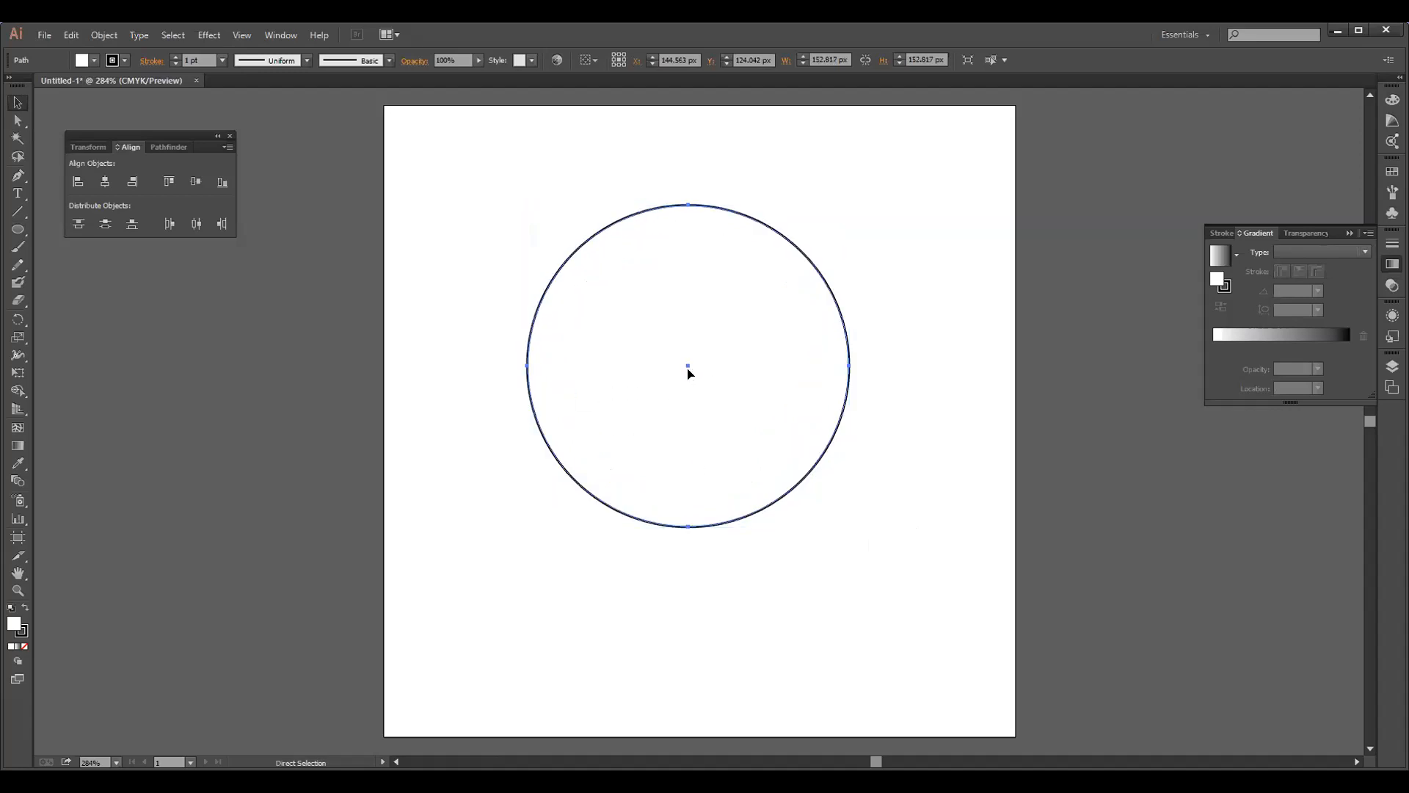
{"action": "key", "text": "v"}
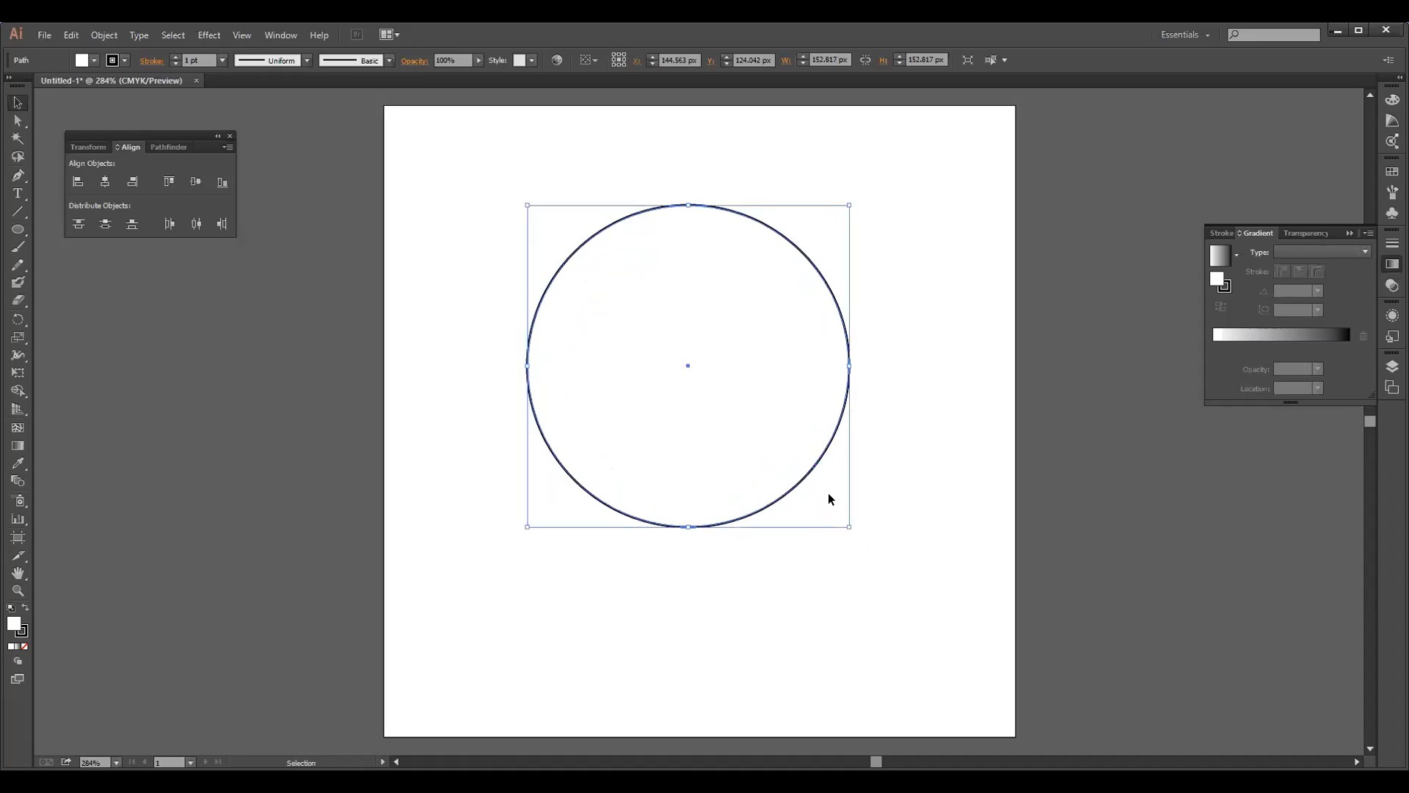
{"action": "left_click_drag", "start_coordinate": [842, 522], "coordinate": [818, 503]}
{"action": "key", "text": "a"}
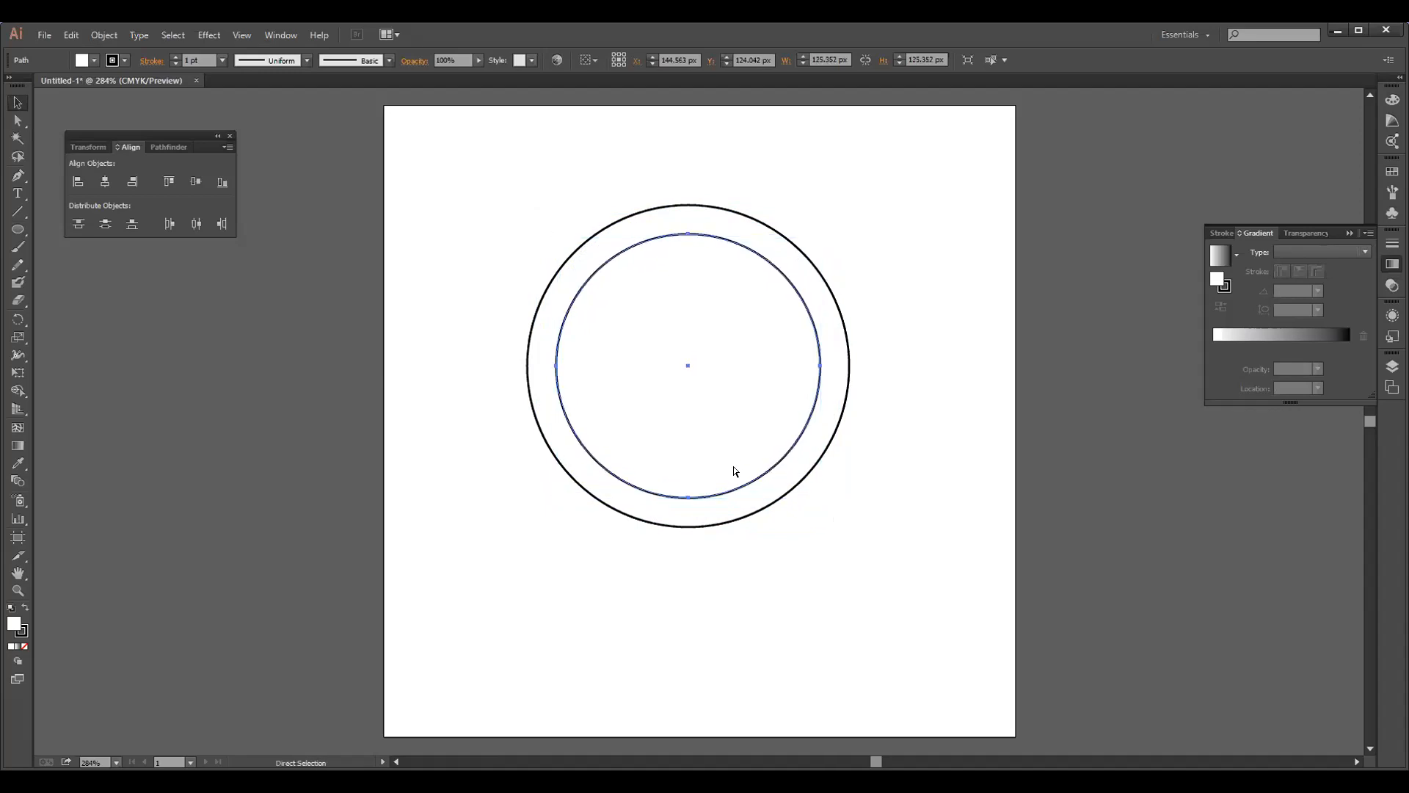
{"action": "key", "text": "v"}
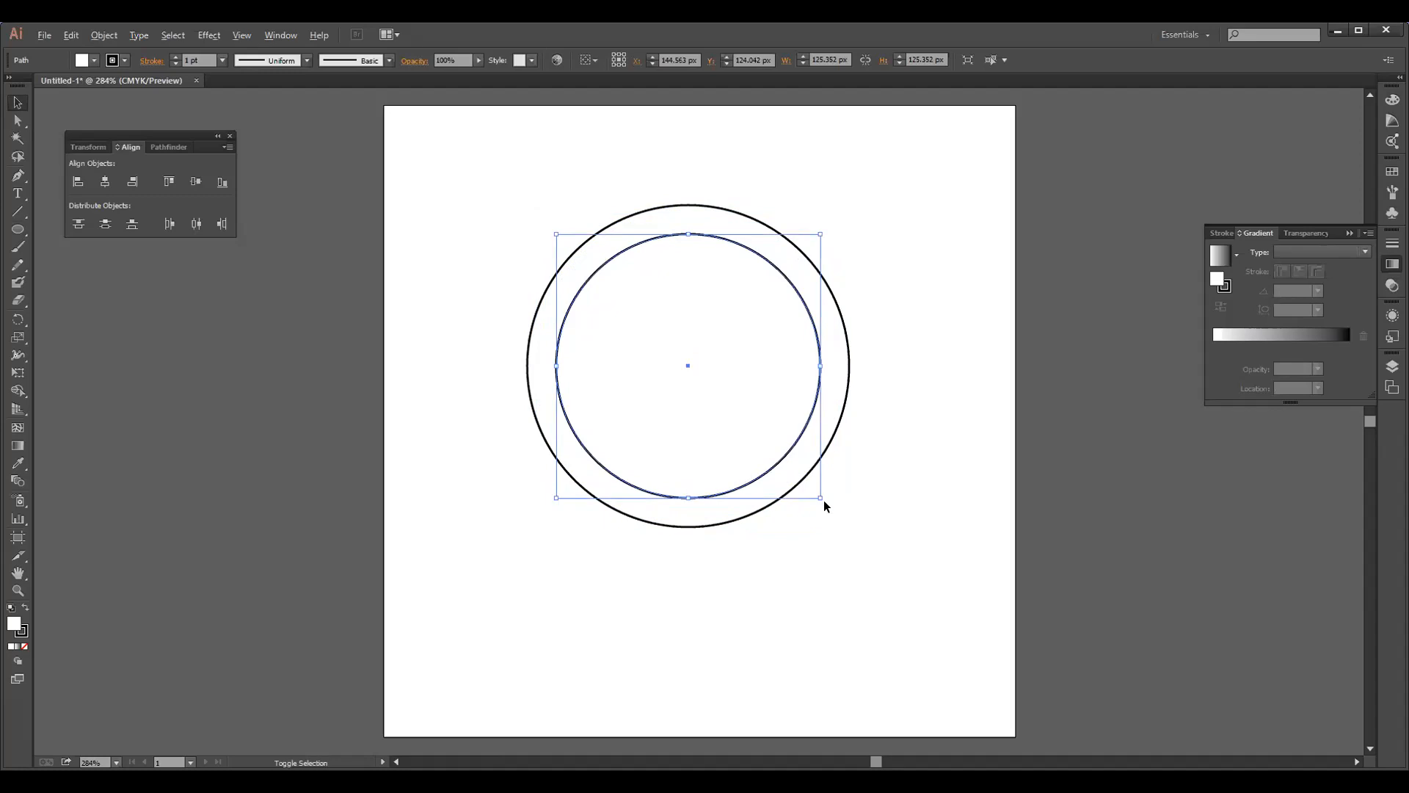
{"action": "left_click_drag", "start_coordinate": [820, 497], "coordinate": [799, 477]}
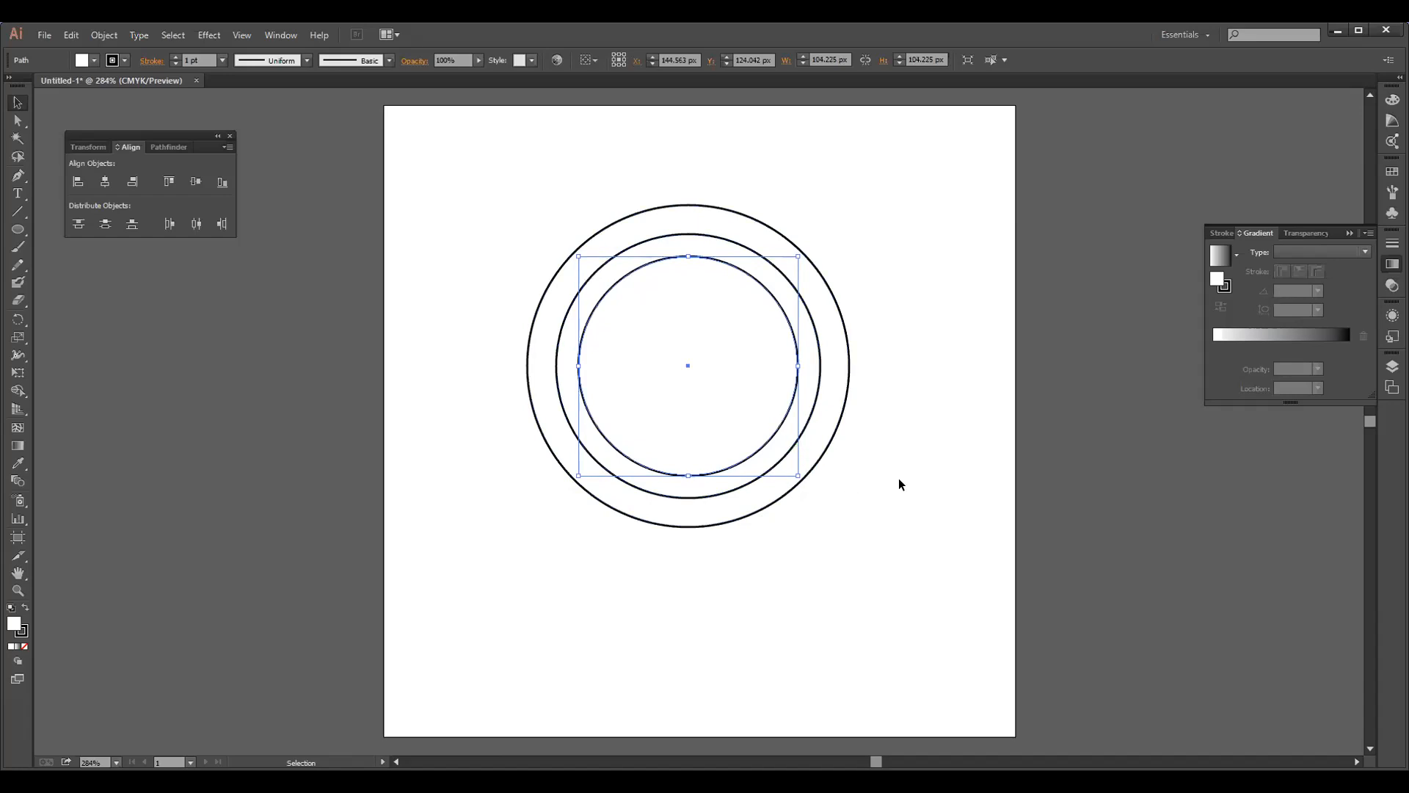
Enlarge the outer circle to about 163 px and the middle circle to about 137 px, keeping both concentric
{"action": "left_click", "coordinate": [837, 423]}
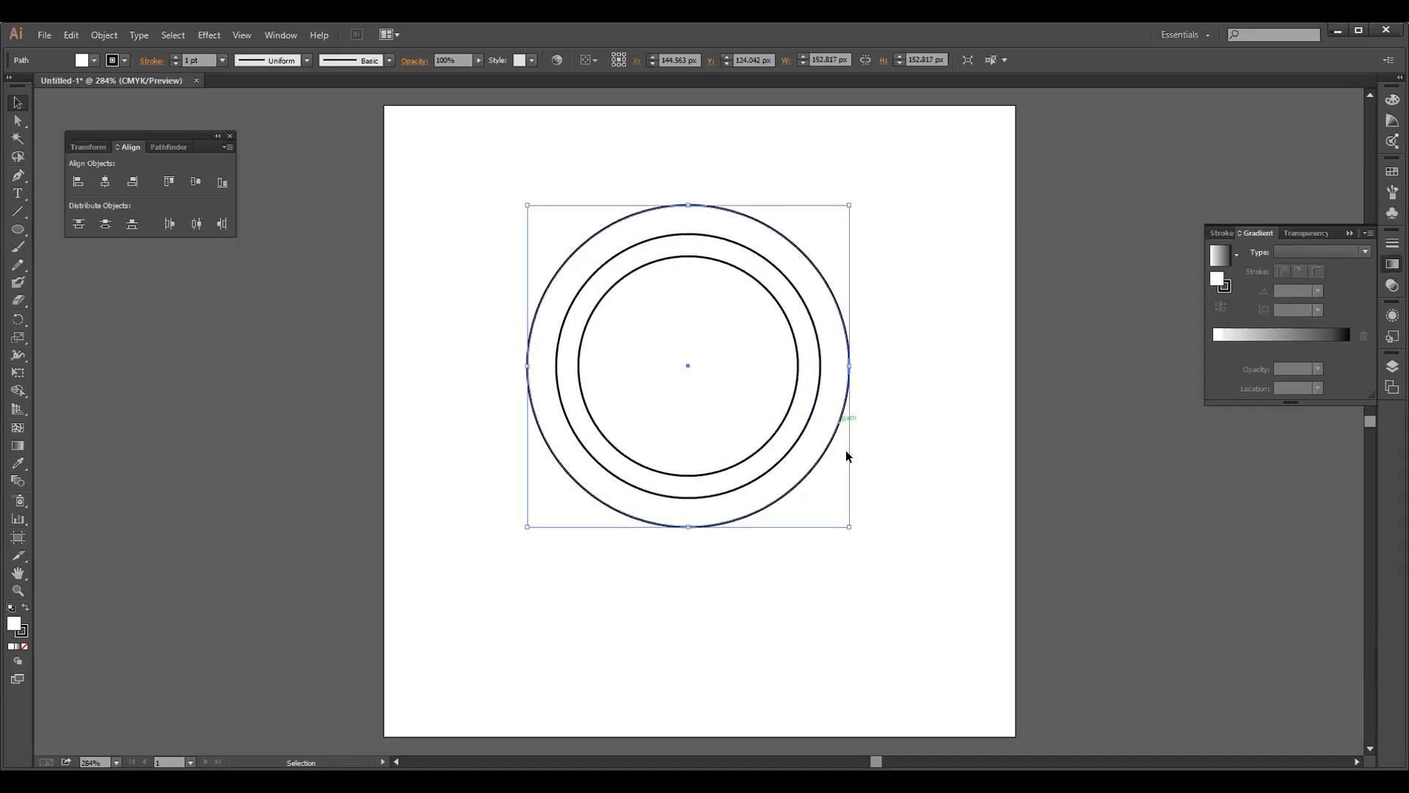
{"action": "mouse_move", "coordinate": [850, 527]}
{"action": "left_mouse_down"}
{"action": "mouse_move", "coordinate": [837, 524]}
{"action": "mouse_move", "coordinate": [862, 540]}
{"action": "left_mouse_up"}
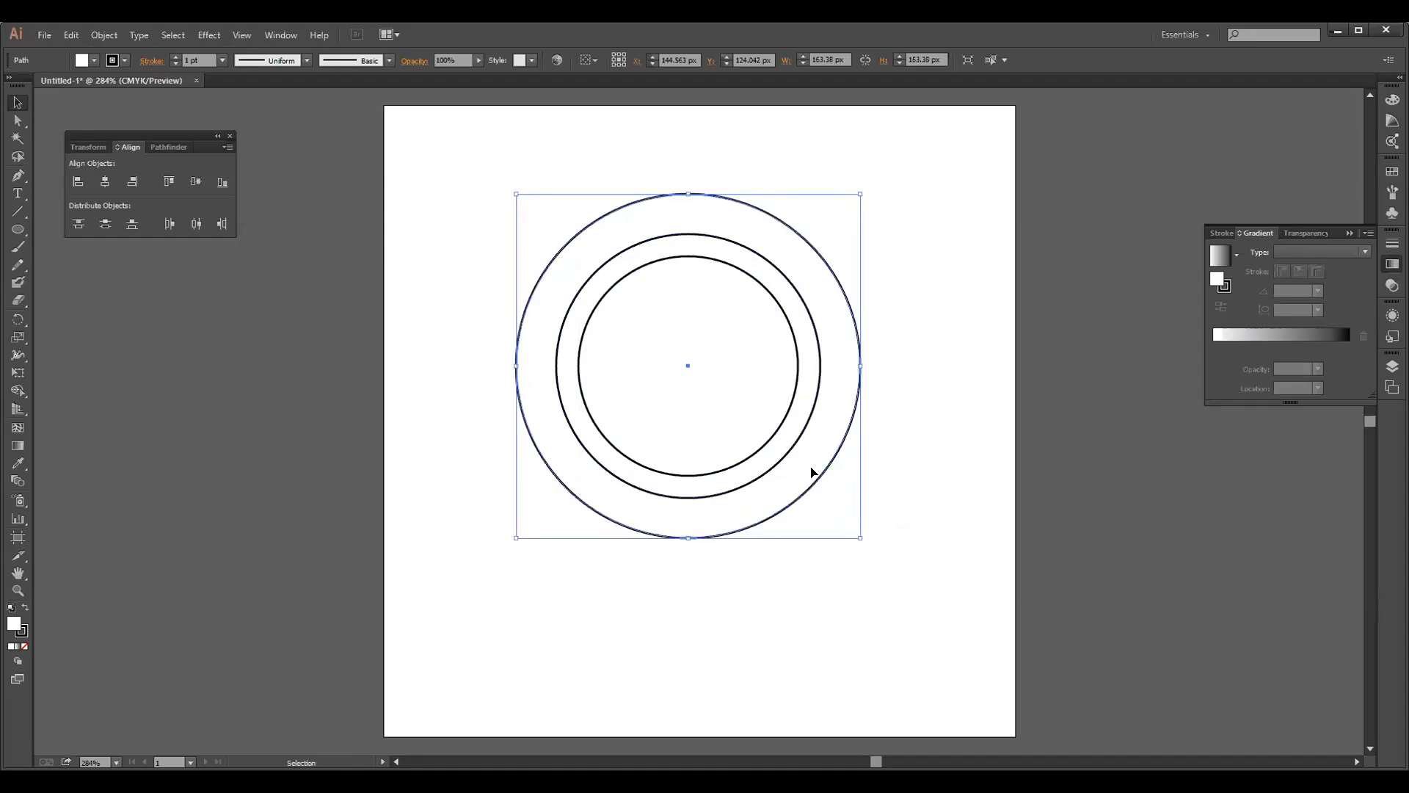
{"action": "left_click", "coordinate": [791, 452]}
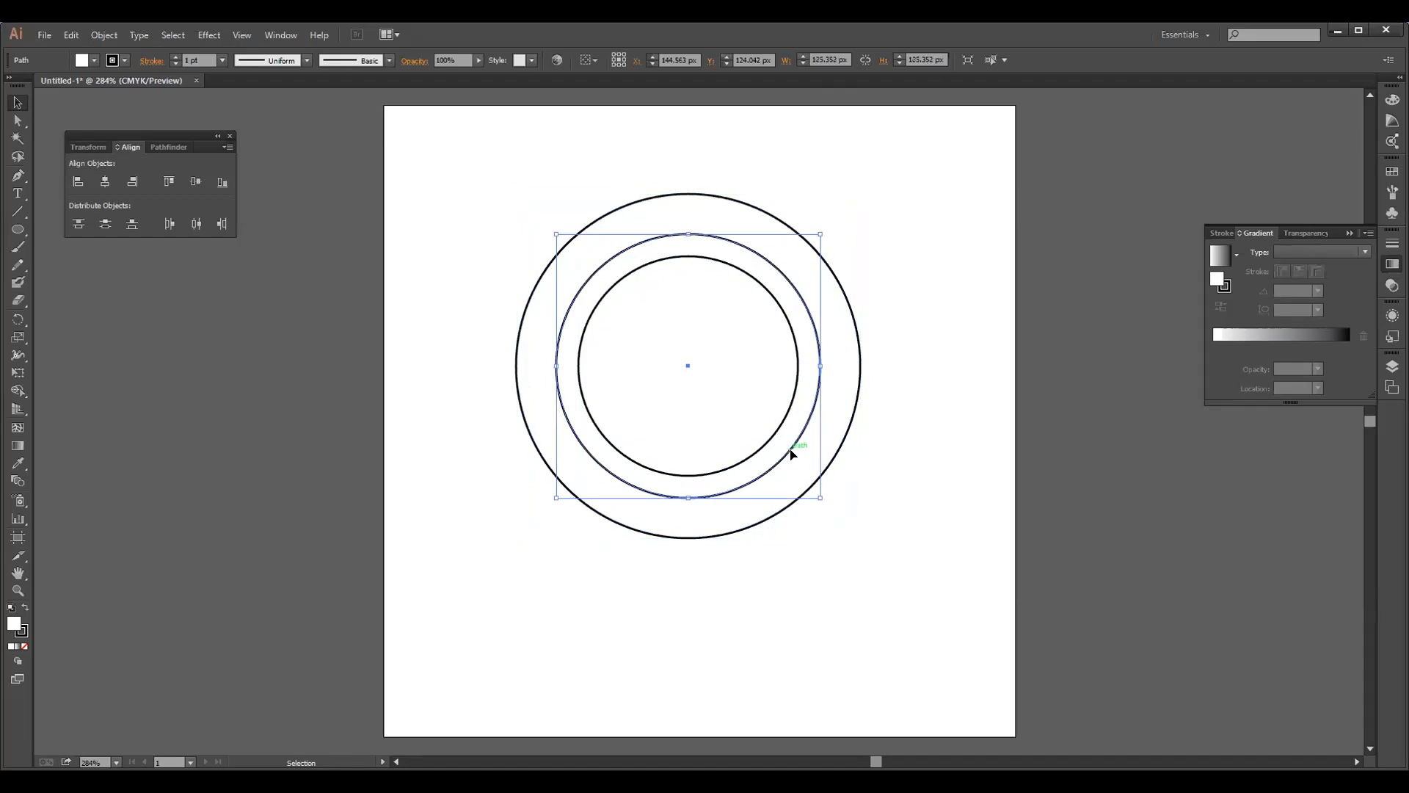
{"action": "left_click_drag", "start_coordinate": [821, 498], "coordinate": [836, 511]}
Enlarge the innermost circle toward the lower right to about 129 px from its opposite corner and remove its fill
{"action": "left_click", "coordinate": [774, 440]}
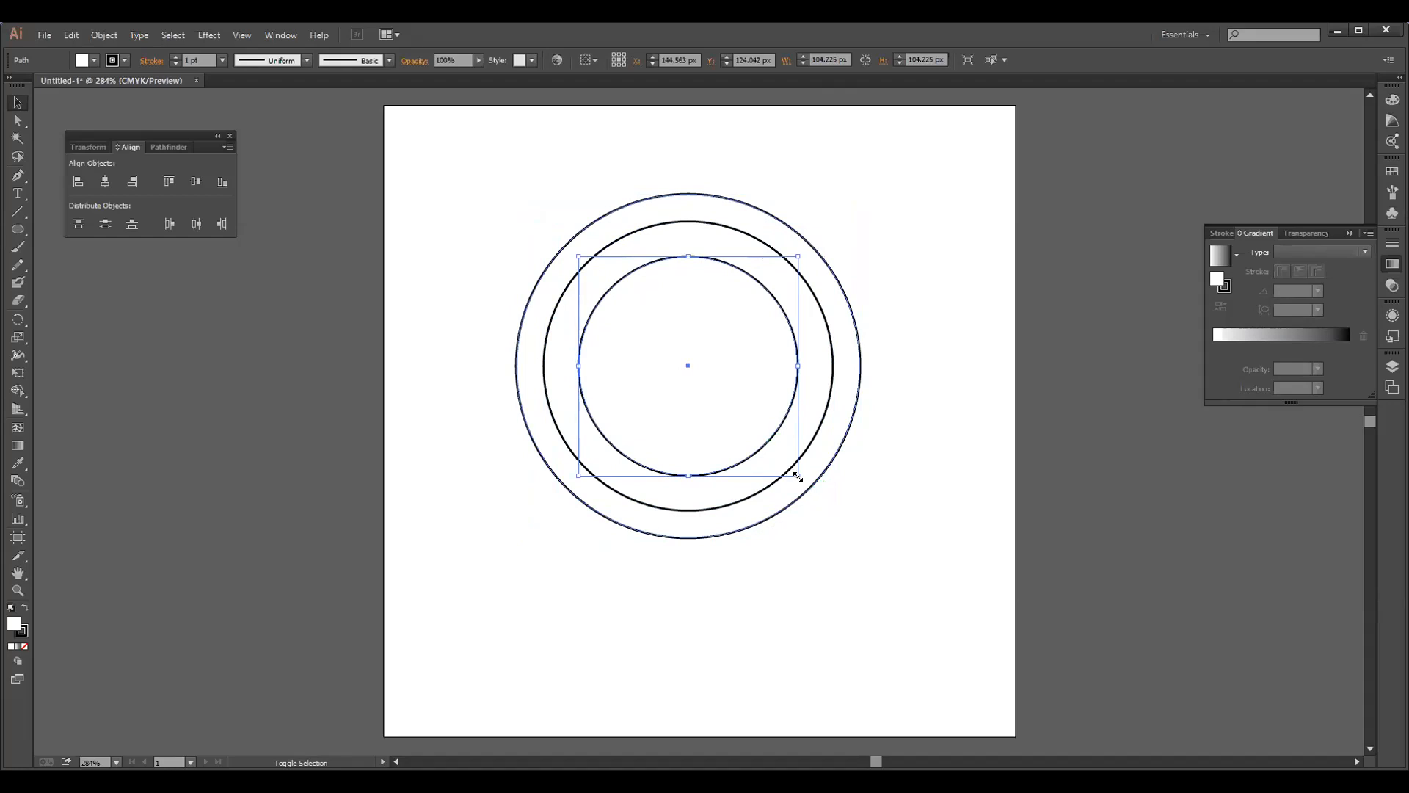
{"action": "left_click_drag", "start_coordinate": [799, 478], "coordinate": [850, 551]}
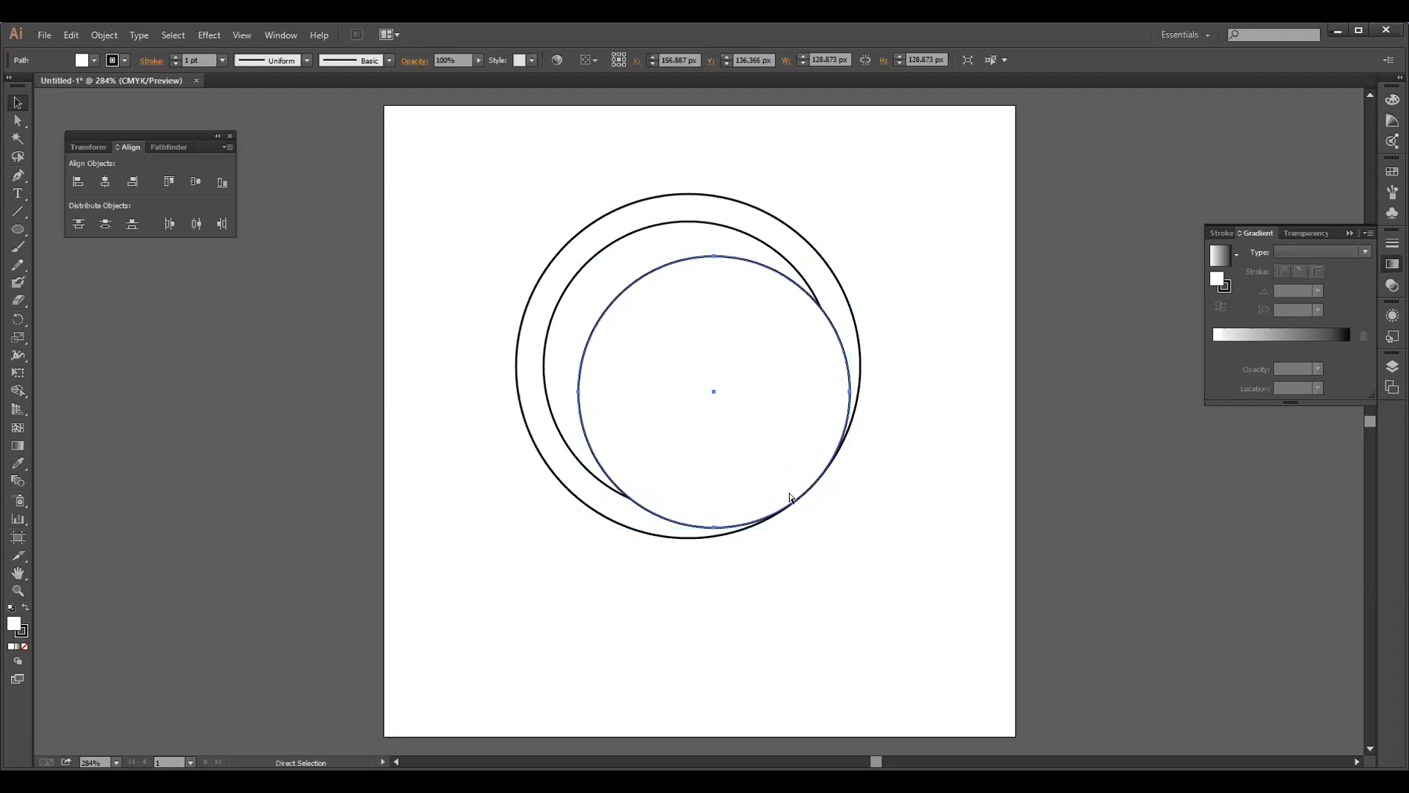
{"action": "key", "text": "ctrl+z"}
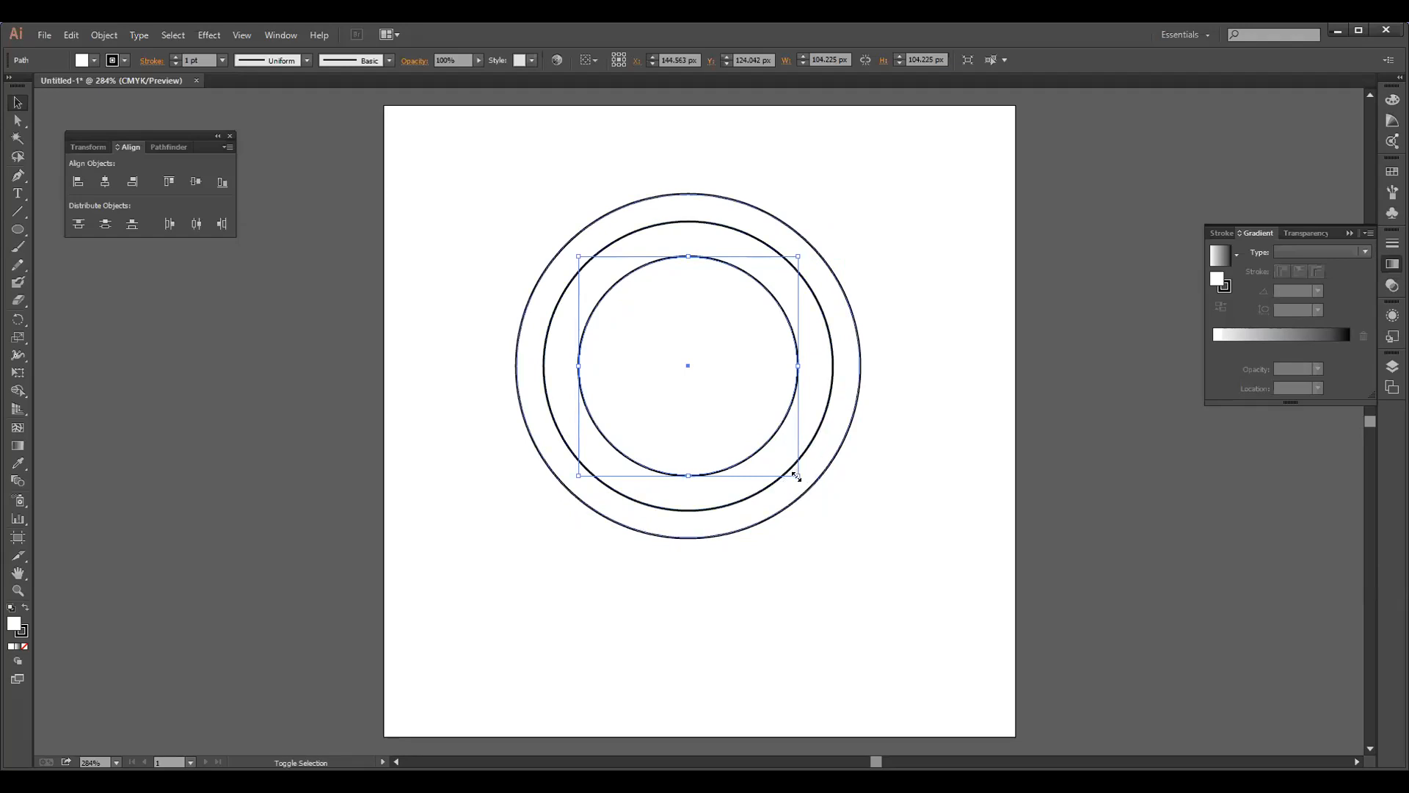
{"action": "left_click_drag", "start_coordinate": [800, 475], "coordinate": [849, 526]}
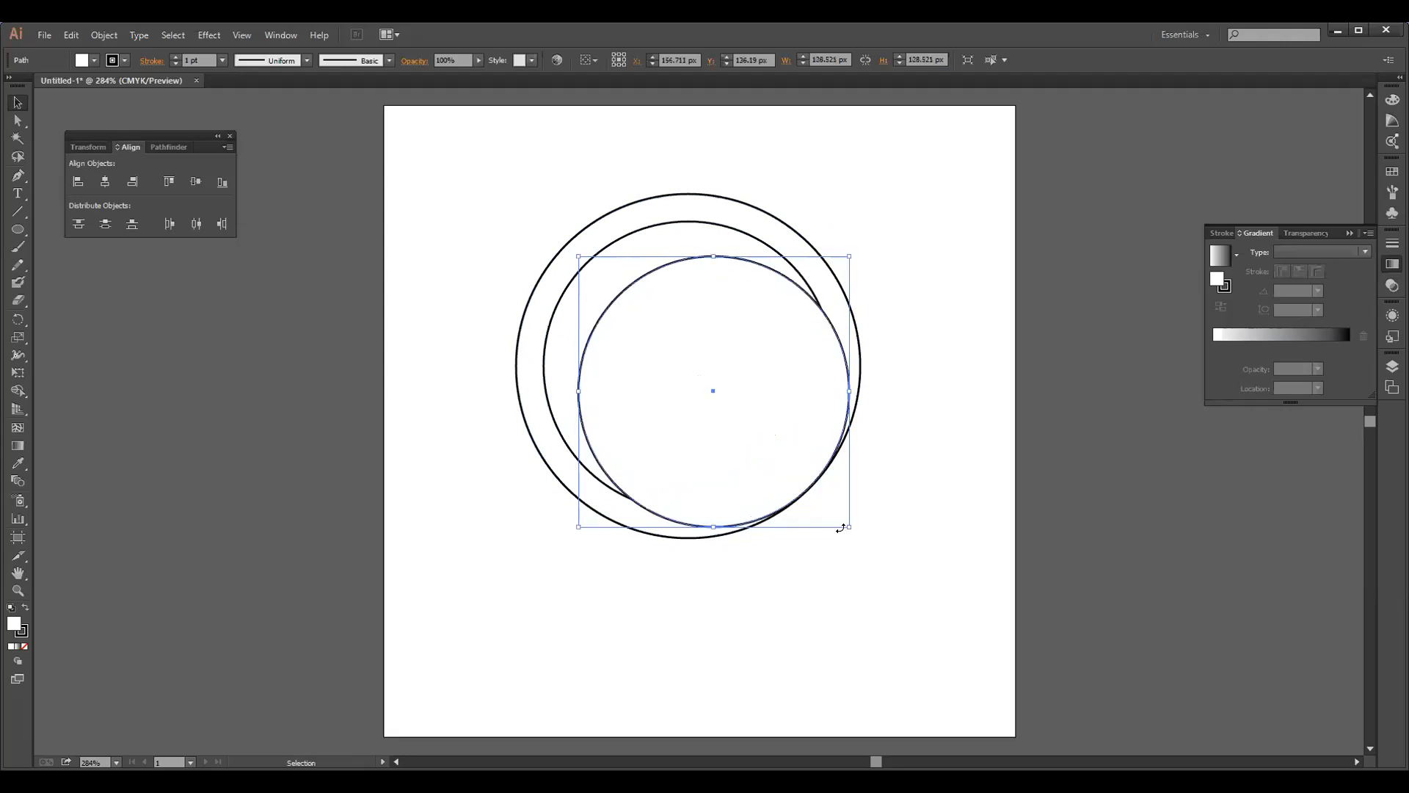
{"action": "left_click", "coordinate": [26, 648]}
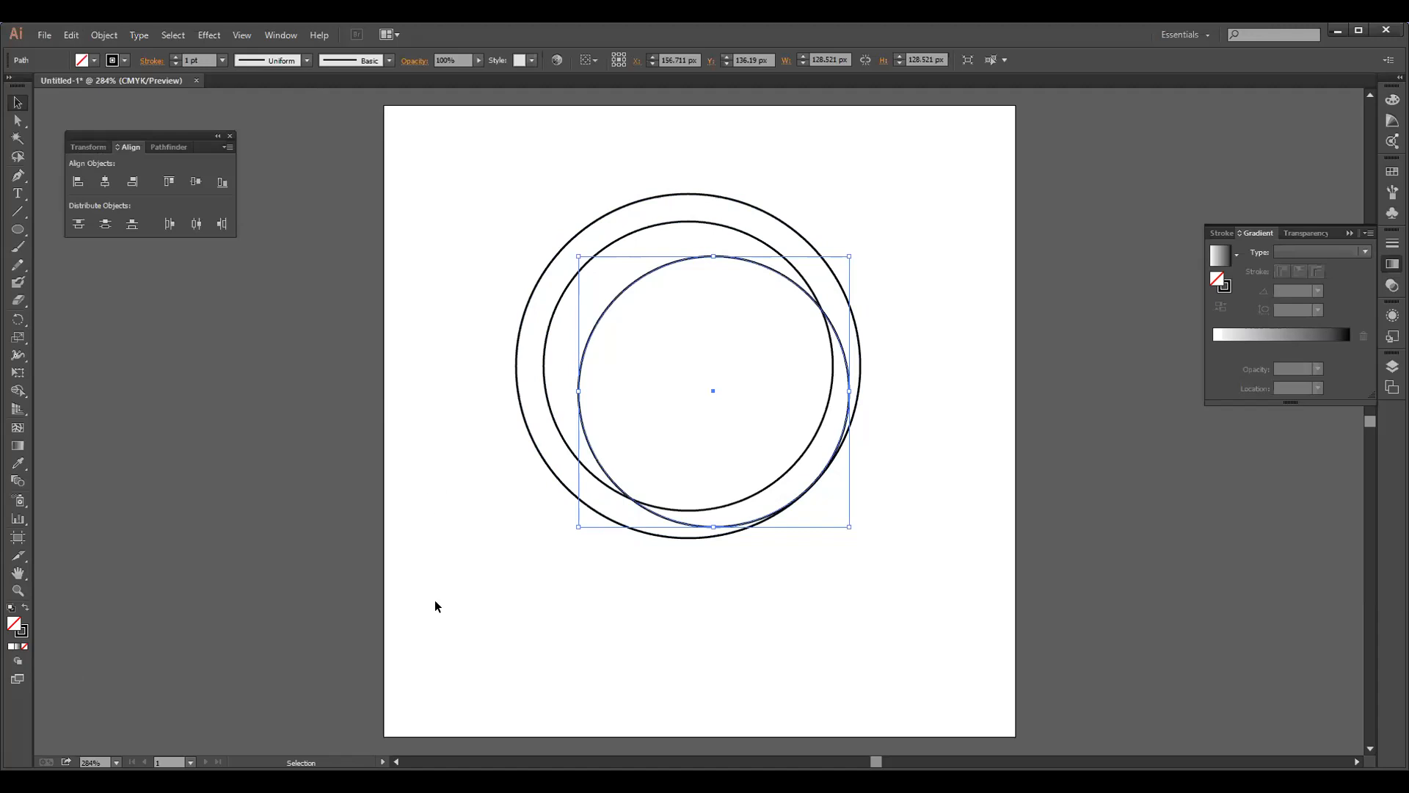
Resize the middle circle to about 145 px and the outer circle to about 161 px so the three nearly meet at the lower right
{"action": "left_click", "coordinate": [784, 473]}
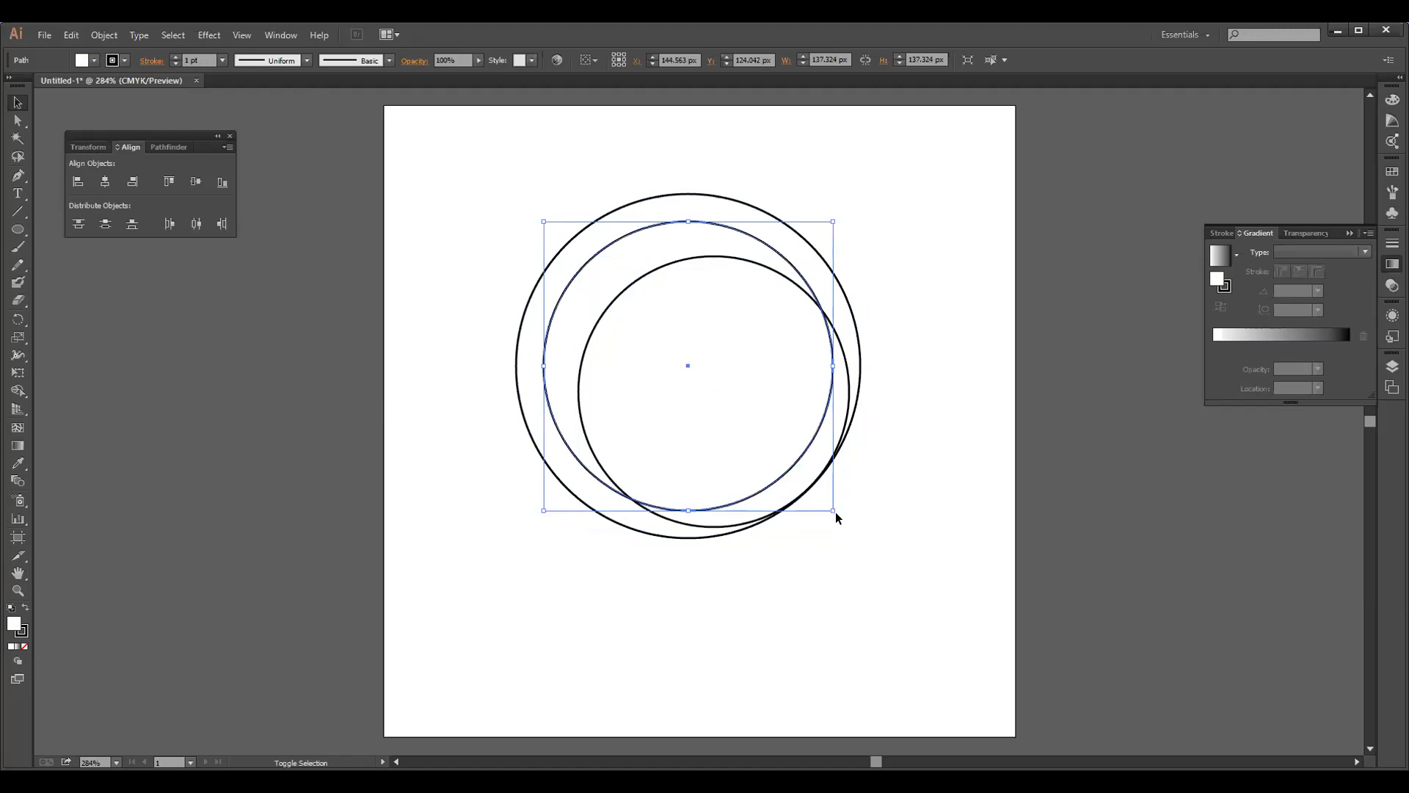
{"action": "left_click_drag", "start_coordinate": [835, 511], "coordinate": [854, 532]}
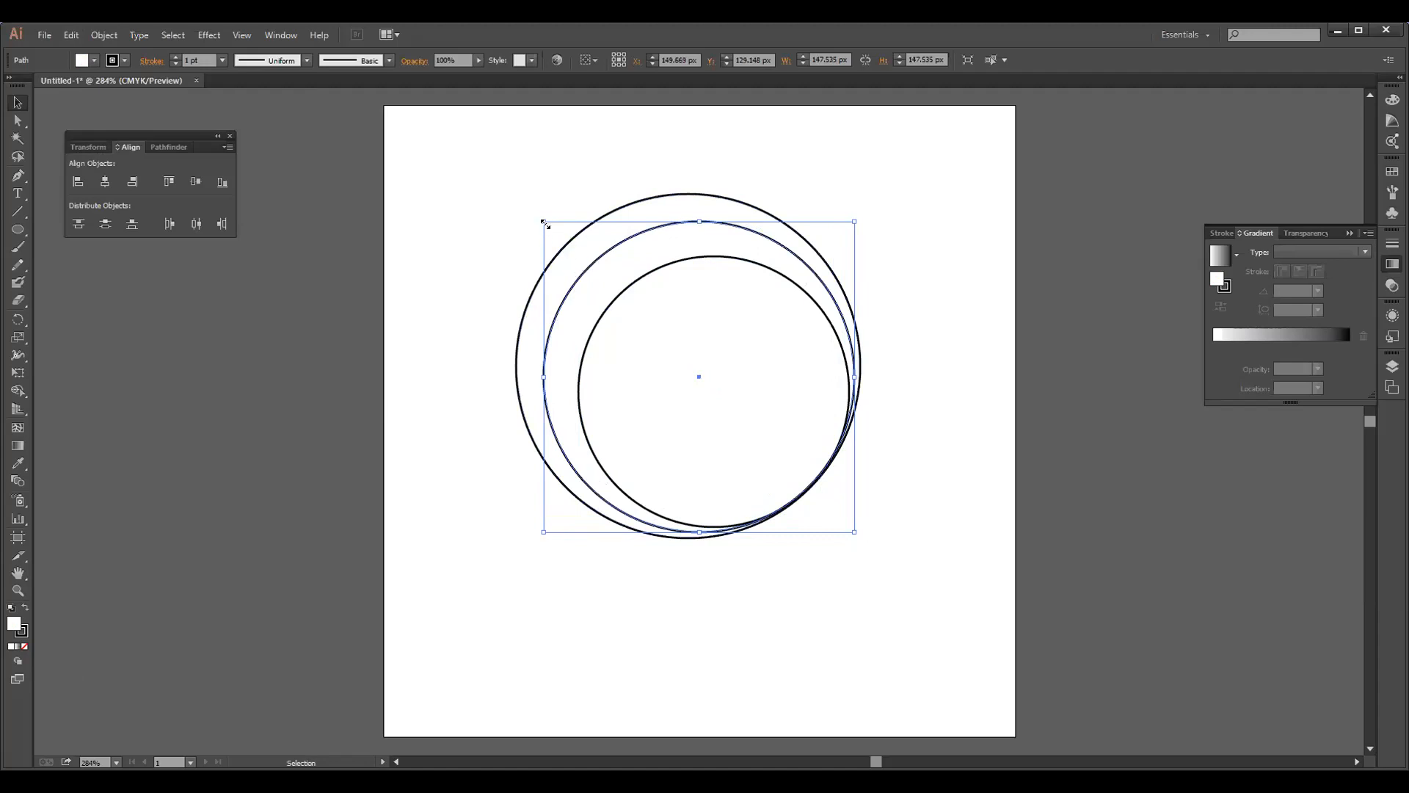
{"action": "left_click_drag", "start_coordinate": [544, 223], "coordinate": [550, 230]}
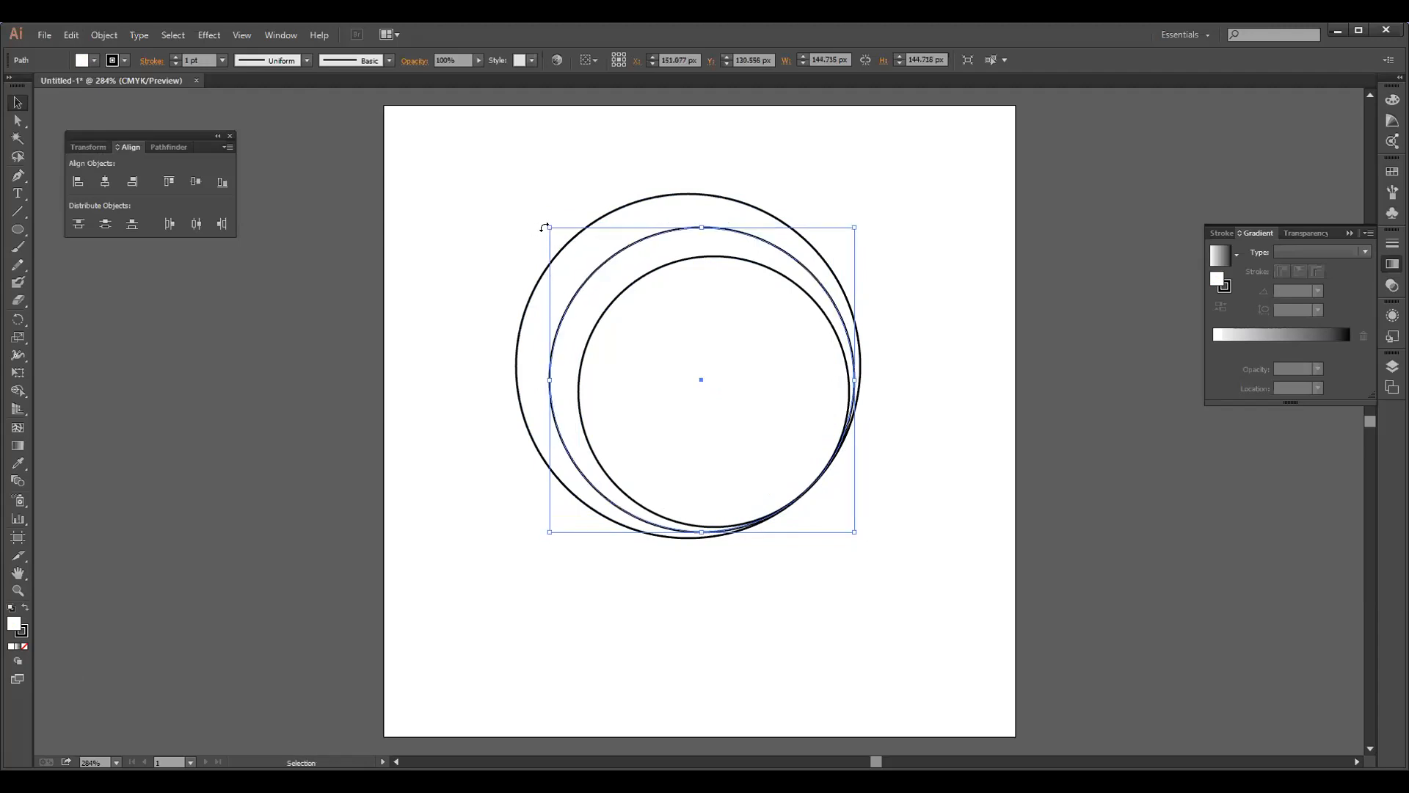
{"action": "left_click", "coordinate": [562, 239]}
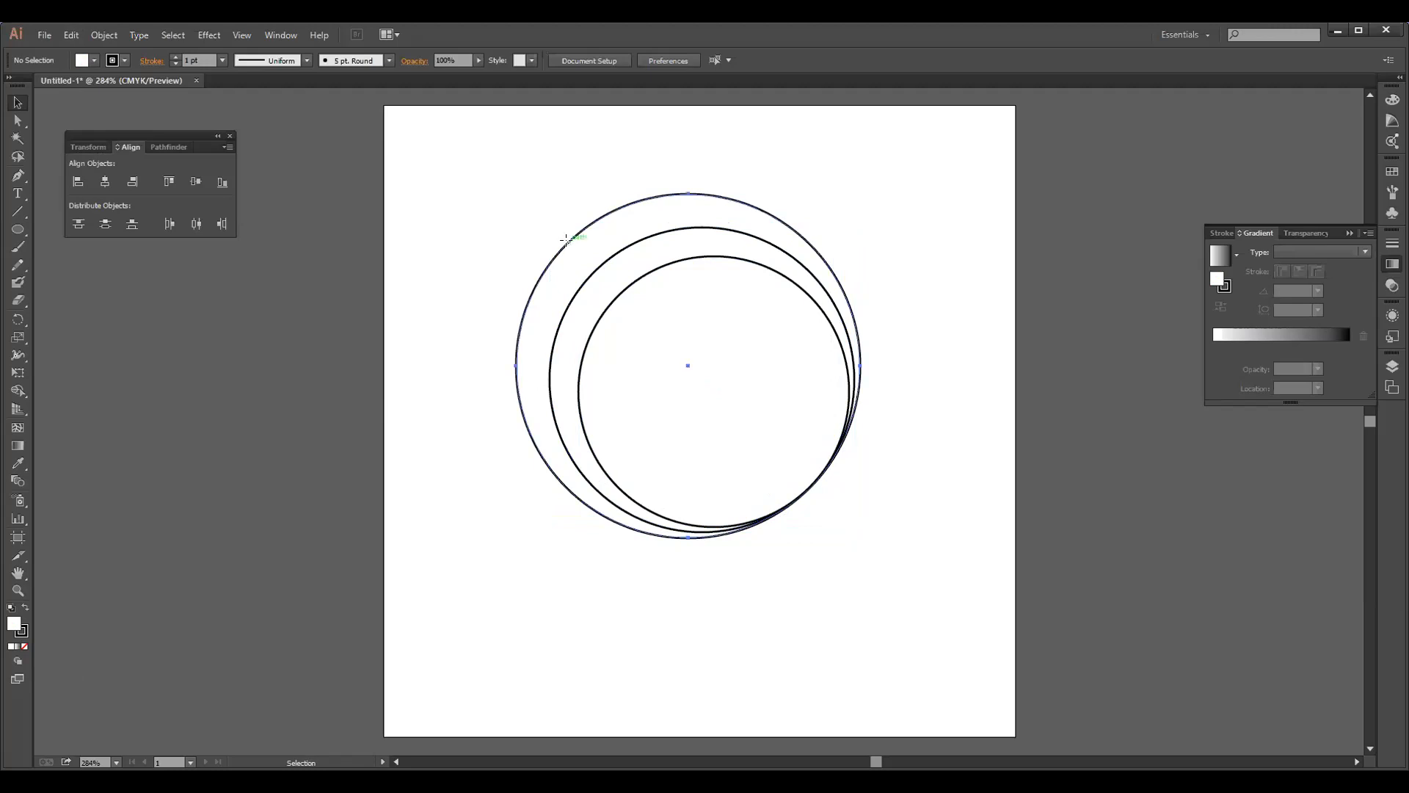
{"action": "left_click", "coordinate": [544, 228]}
{"action": "left_click_drag", "start_coordinate": [515, 190], "coordinate": [522, 199]}
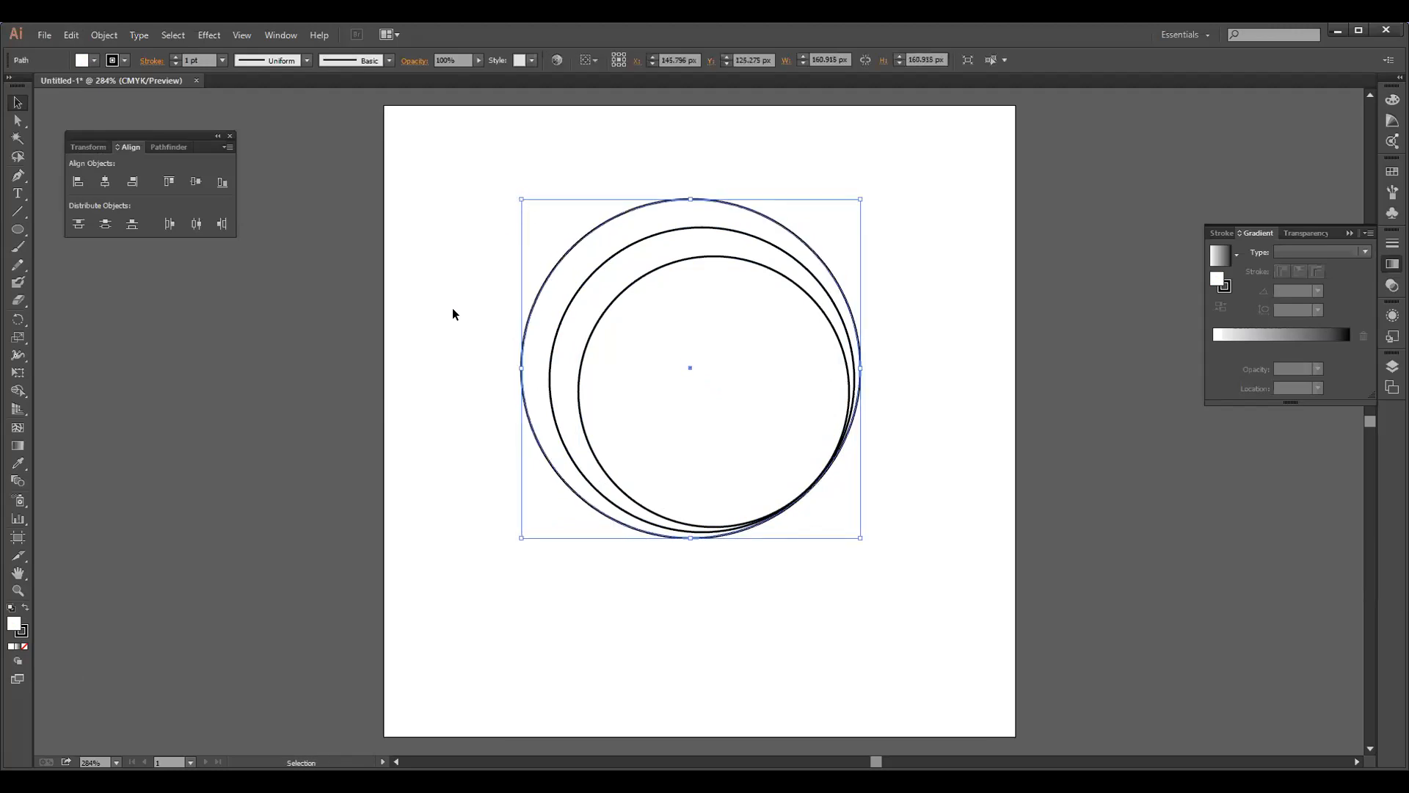
{"action": "left_click", "coordinate": [445, 403]}
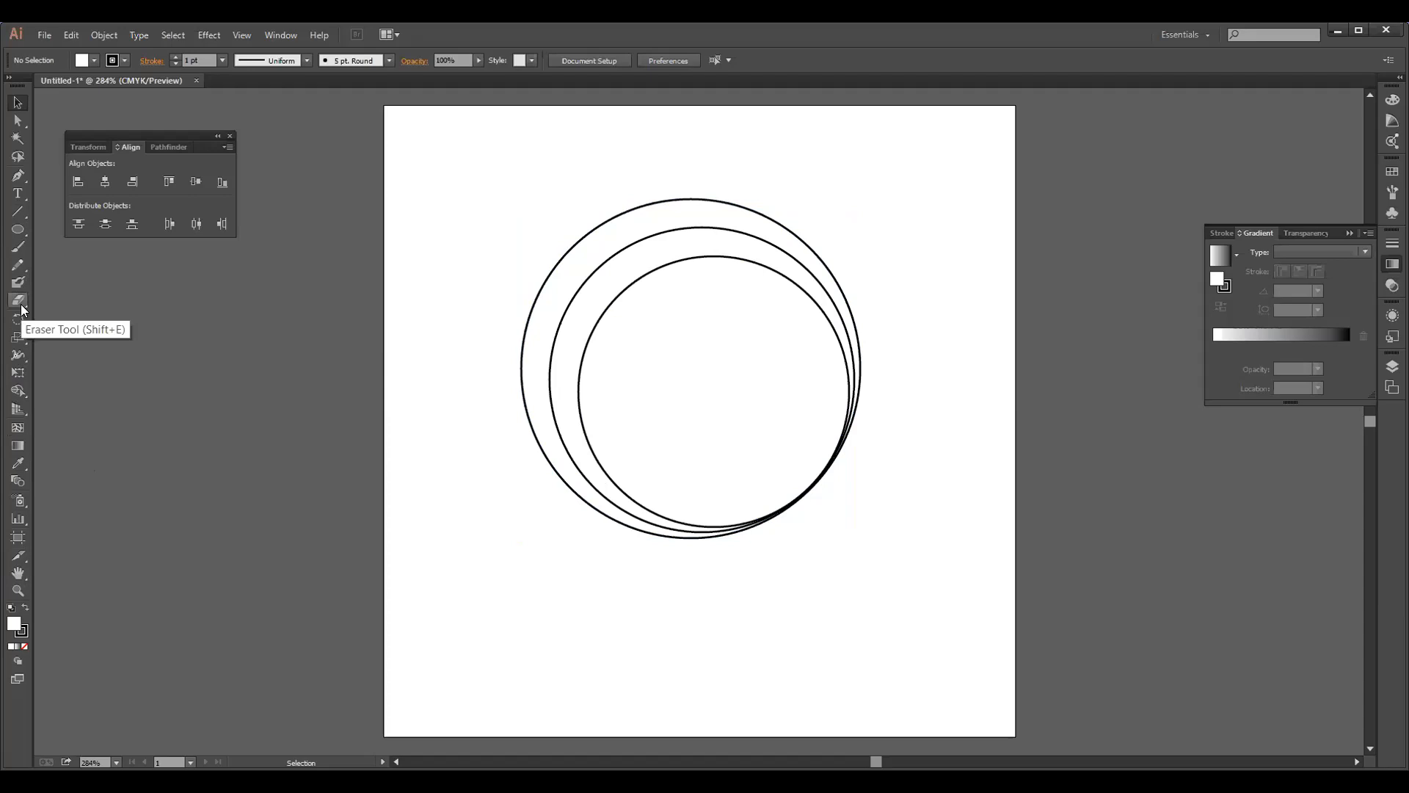
Cut the inner circle at its top and lower left, and the middle circle at its upper right and lower left, with the Scissors tool
{"action": "left_click_drag", "start_coordinate": [20, 303], "coordinate": [88, 318]}
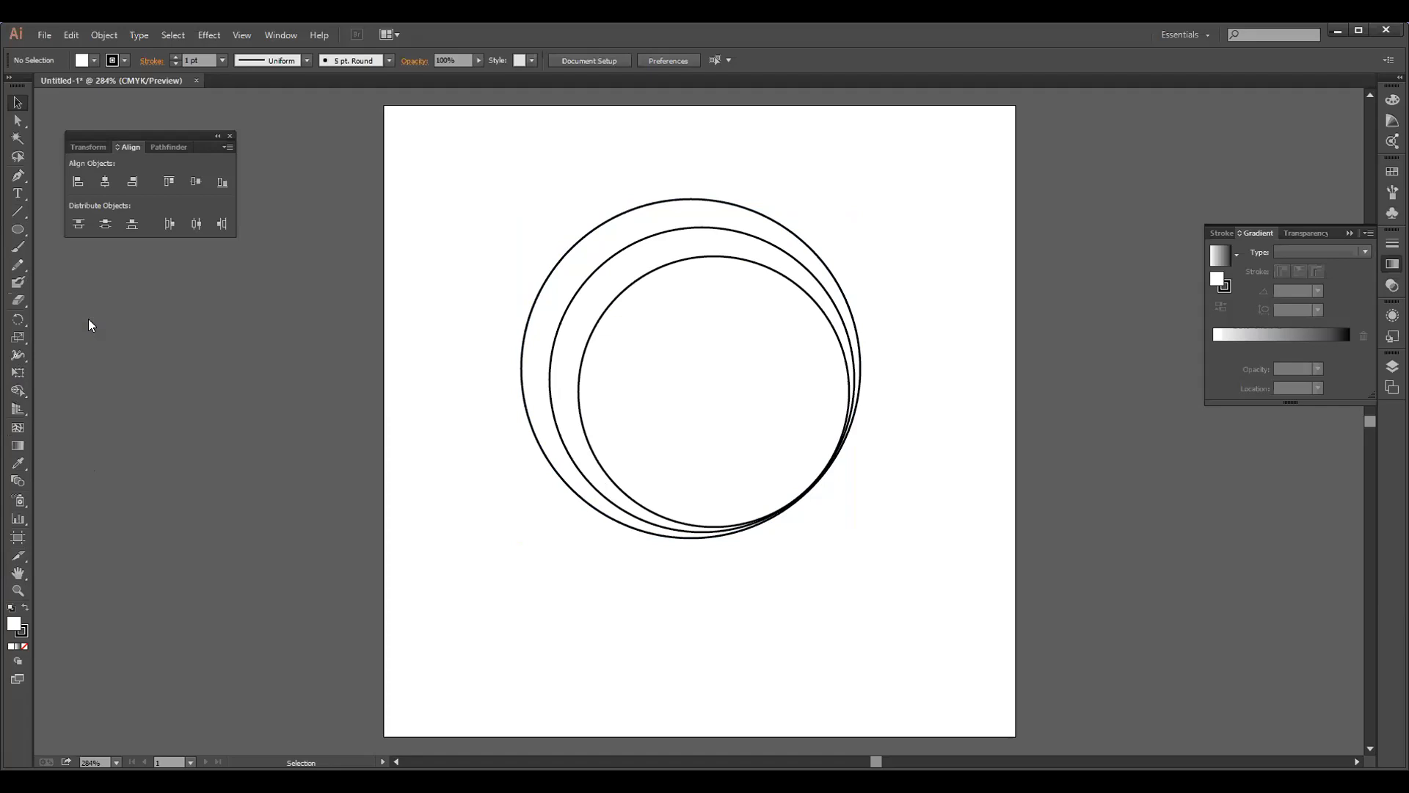
{"action": "key", "text": "c"}
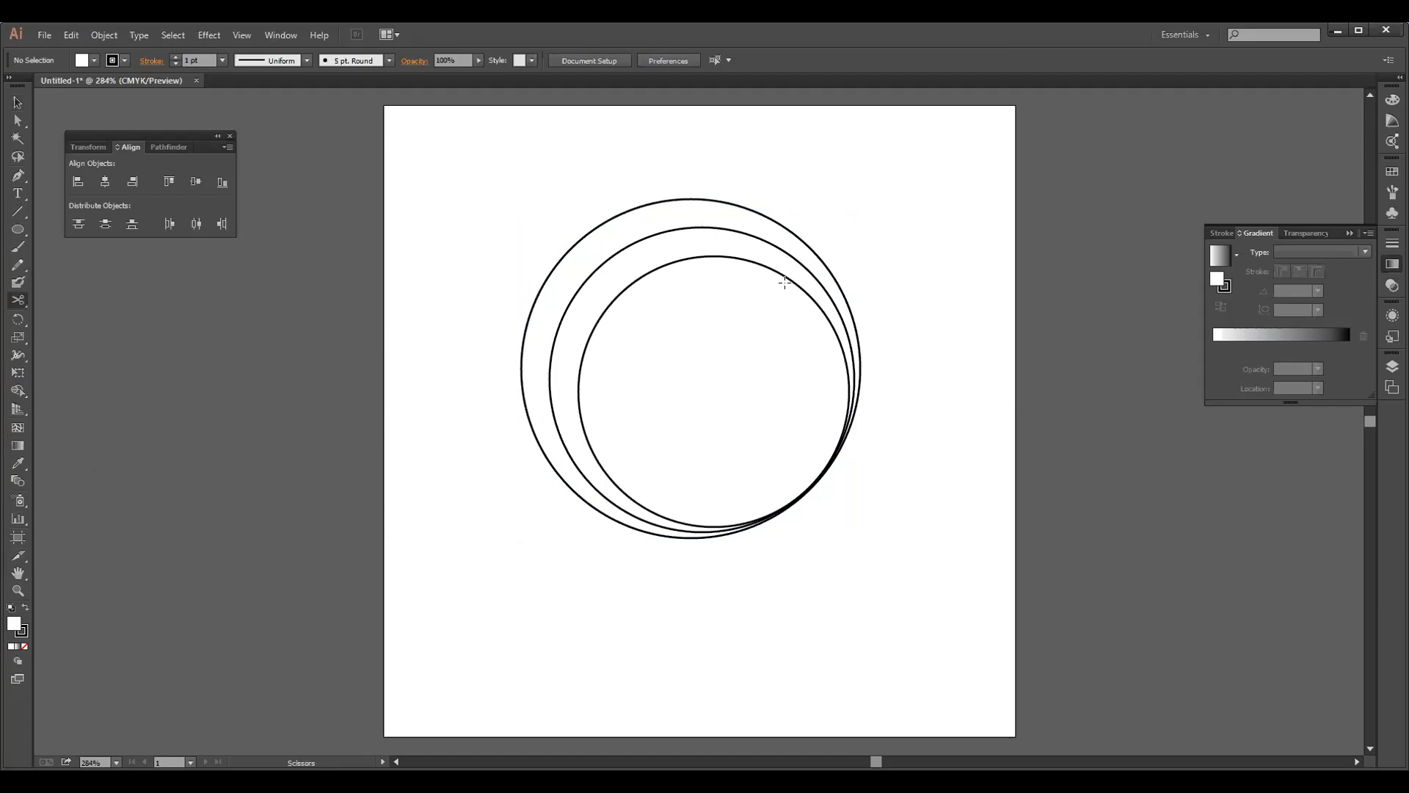
{"action": "left_click", "coordinate": [723, 255]}
{"action": "left_click", "coordinate": [649, 509]}
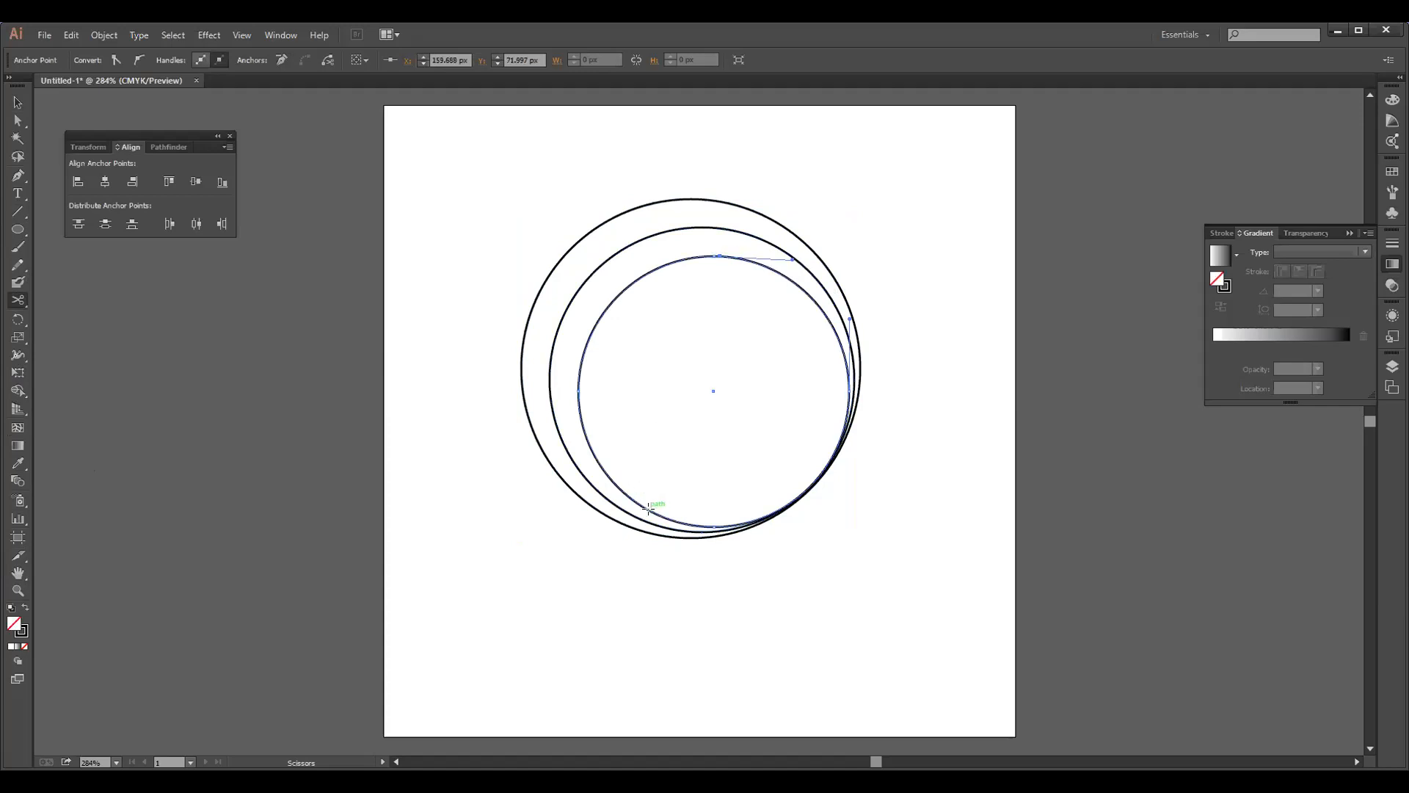
{"action": "left_click", "coordinate": [650, 510]}
{"action": "left_click", "coordinate": [666, 527]}
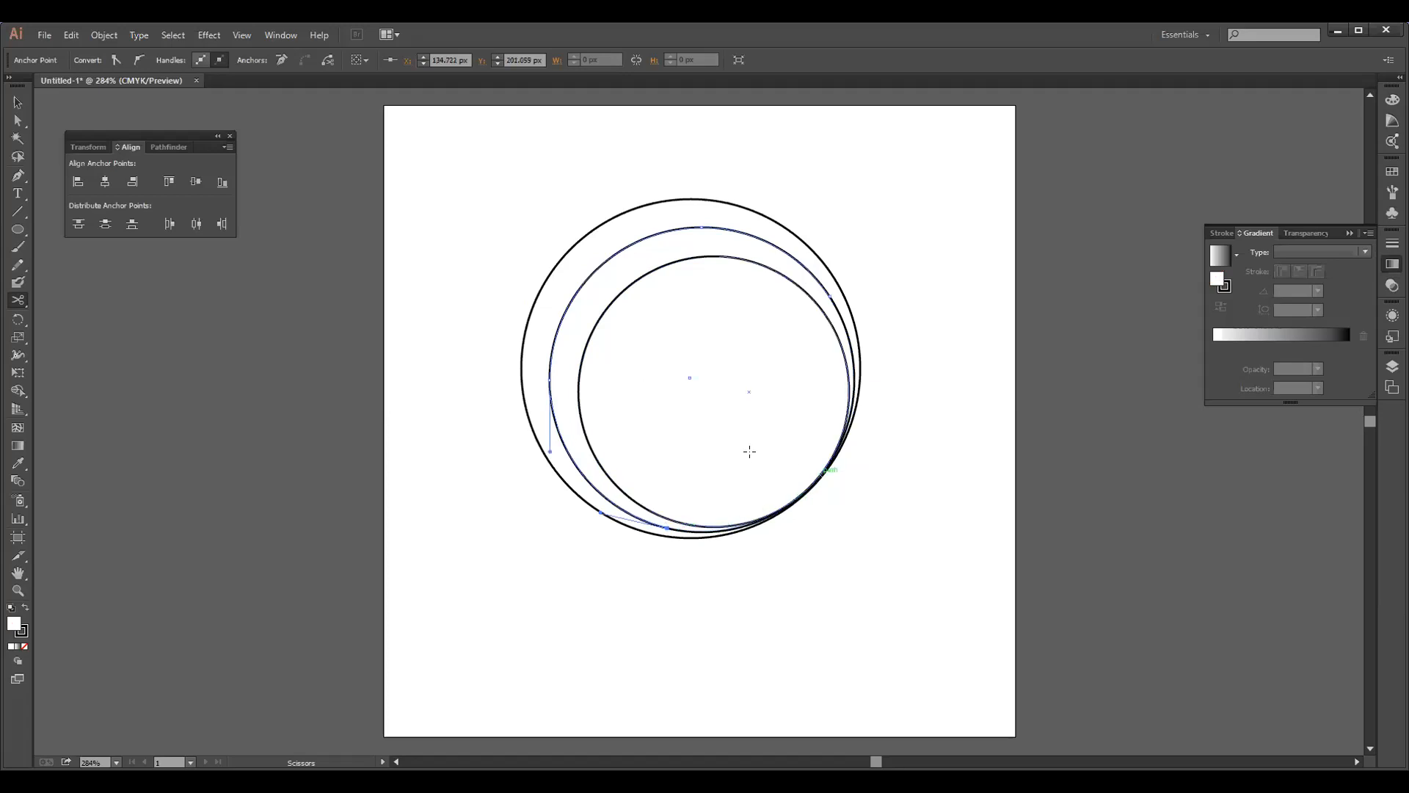
Move the outer circle about 1 px to the left, leaving its size of about 161 px as is
{"action": "key", "text": "v"}
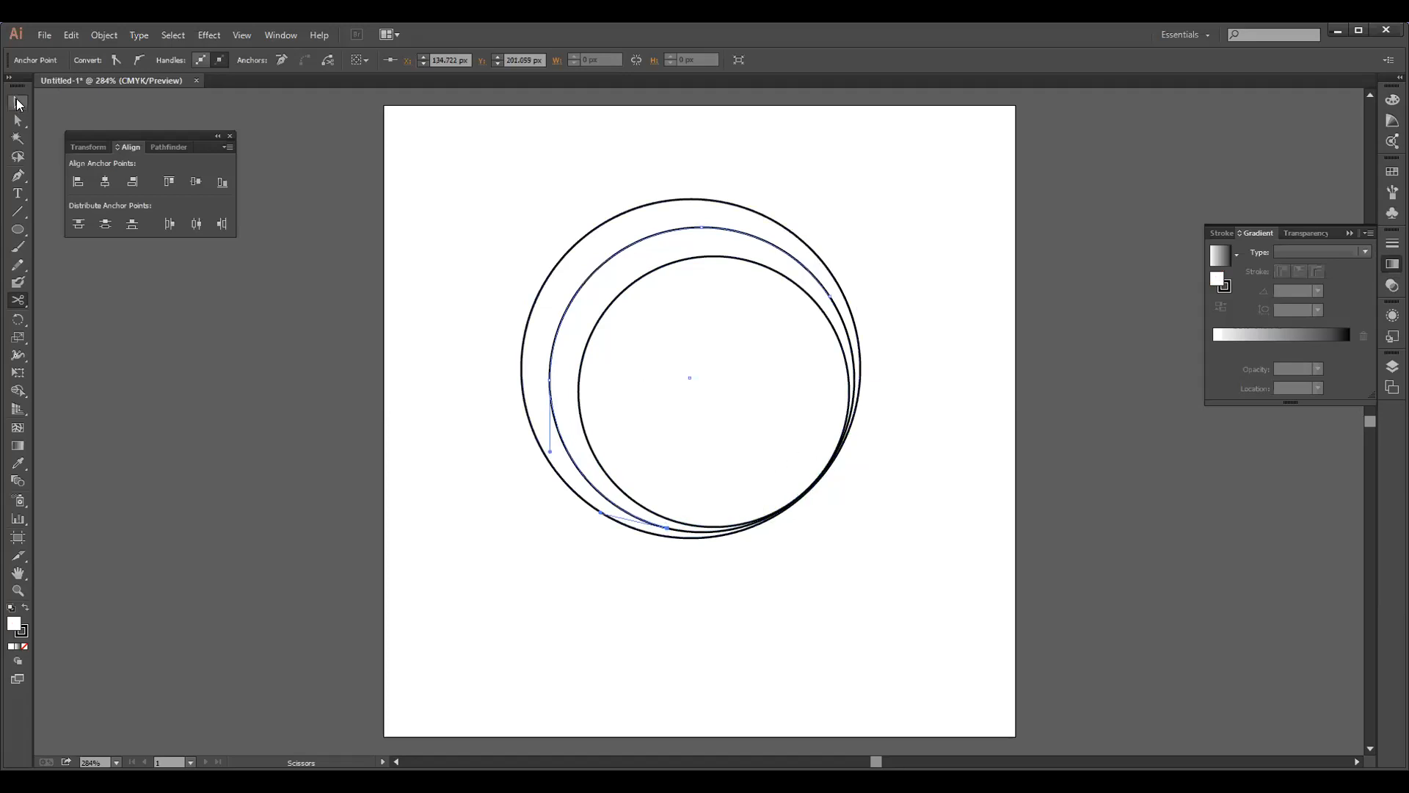
{"action": "left_click", "coordinate": [856, 324]}
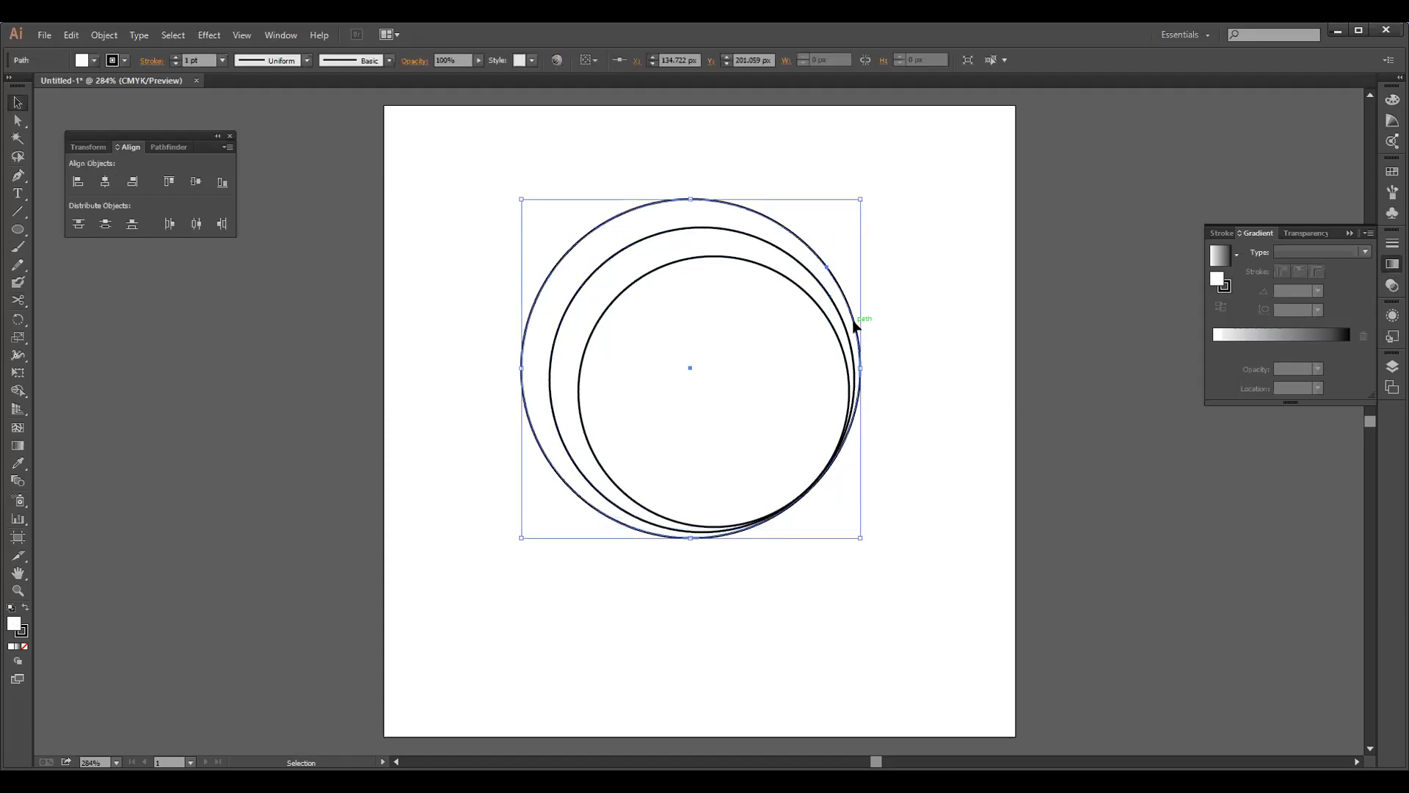
{"action": "left_click_drag", "start_coordinate": [852, 324], "coordinate": [853, 324]}
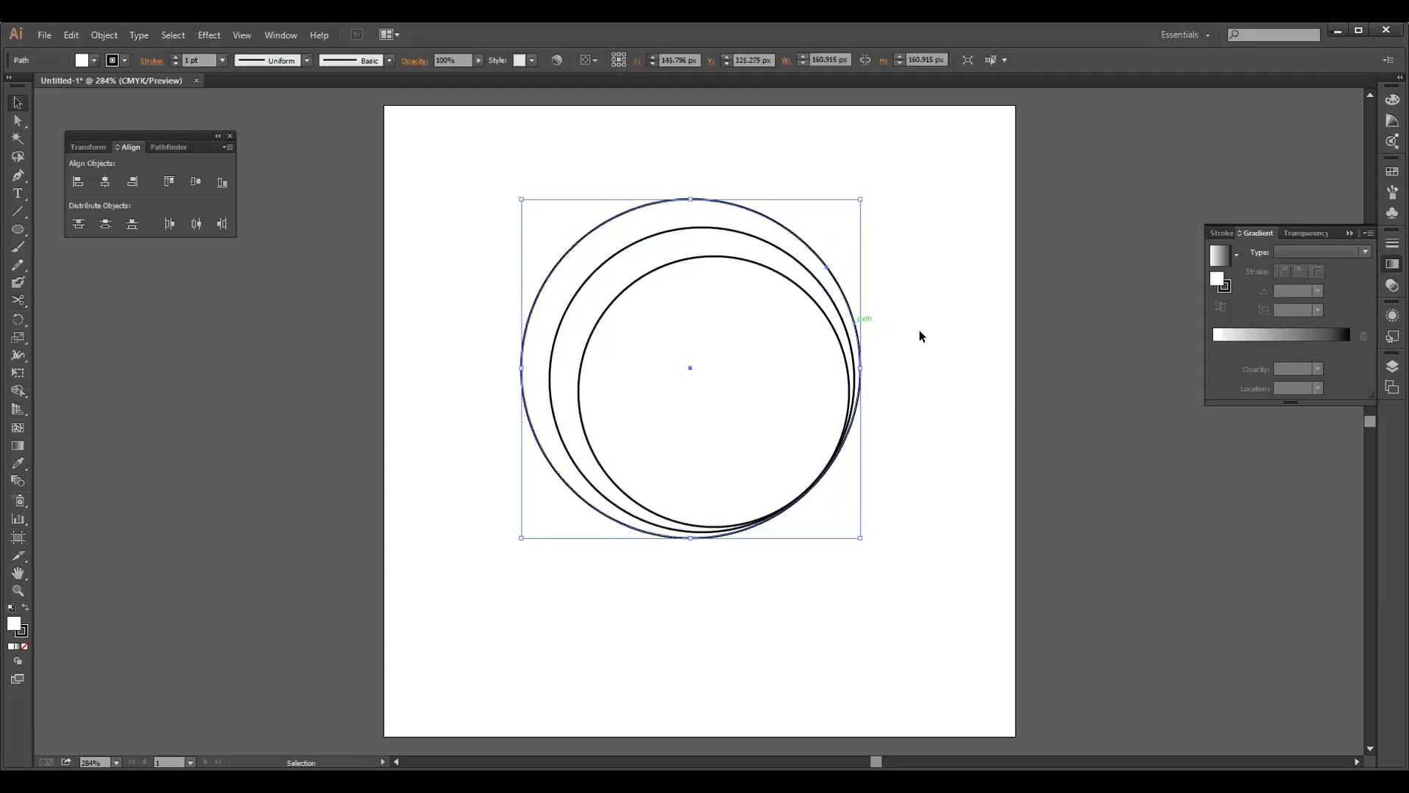
{"action": "left_click", "coordinate": [952, 336]}
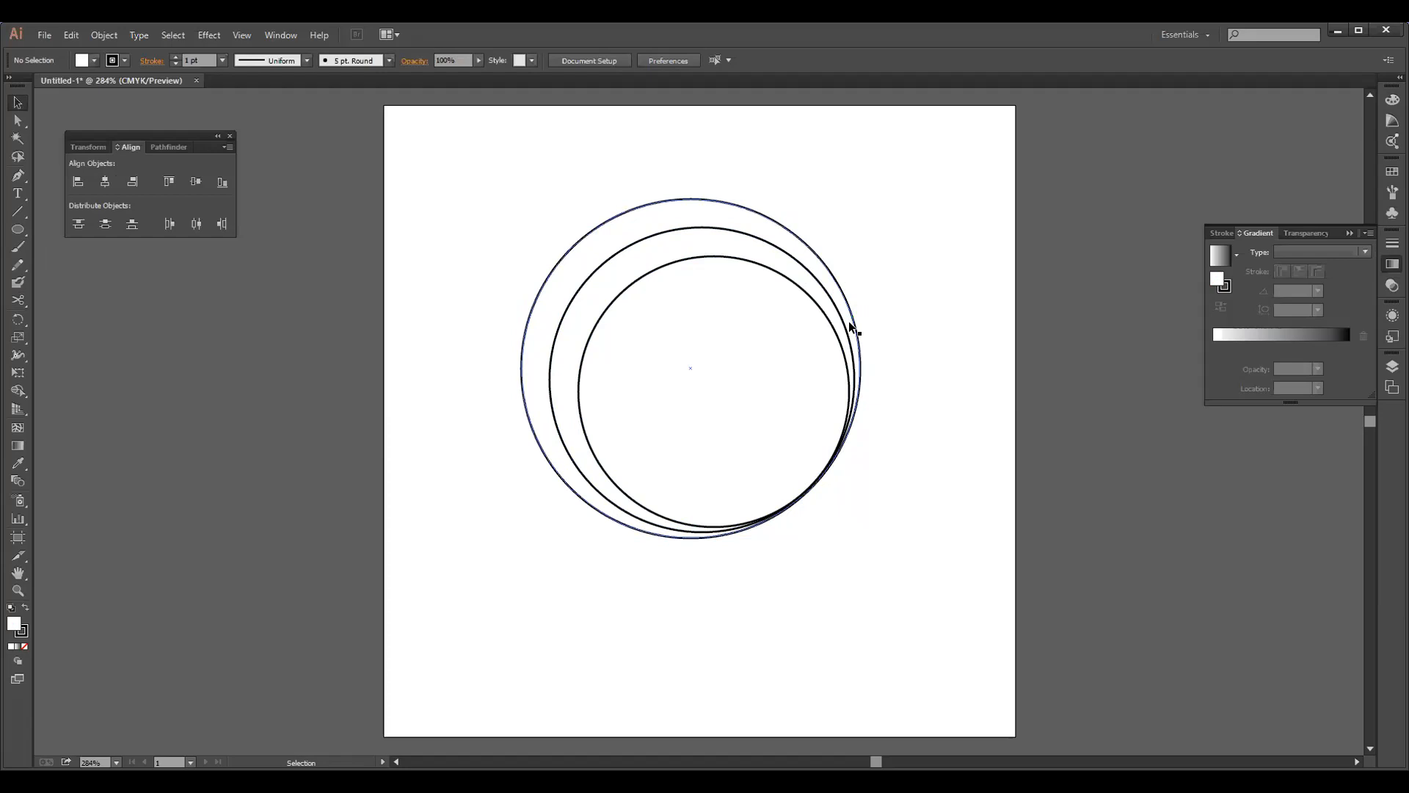
{"action": "left_click", "coordinate": [18, 121]}
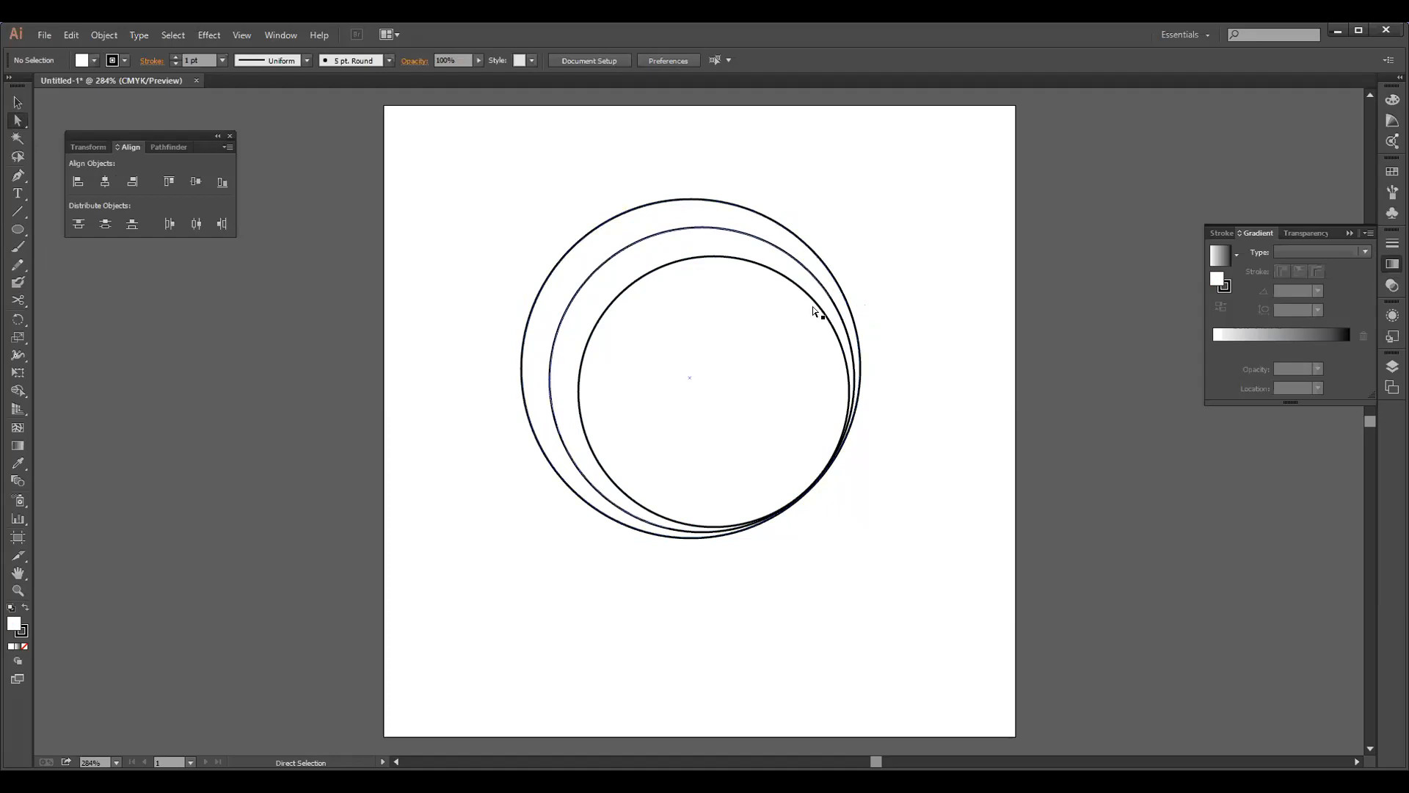
{"action": "key", "text": "v"}
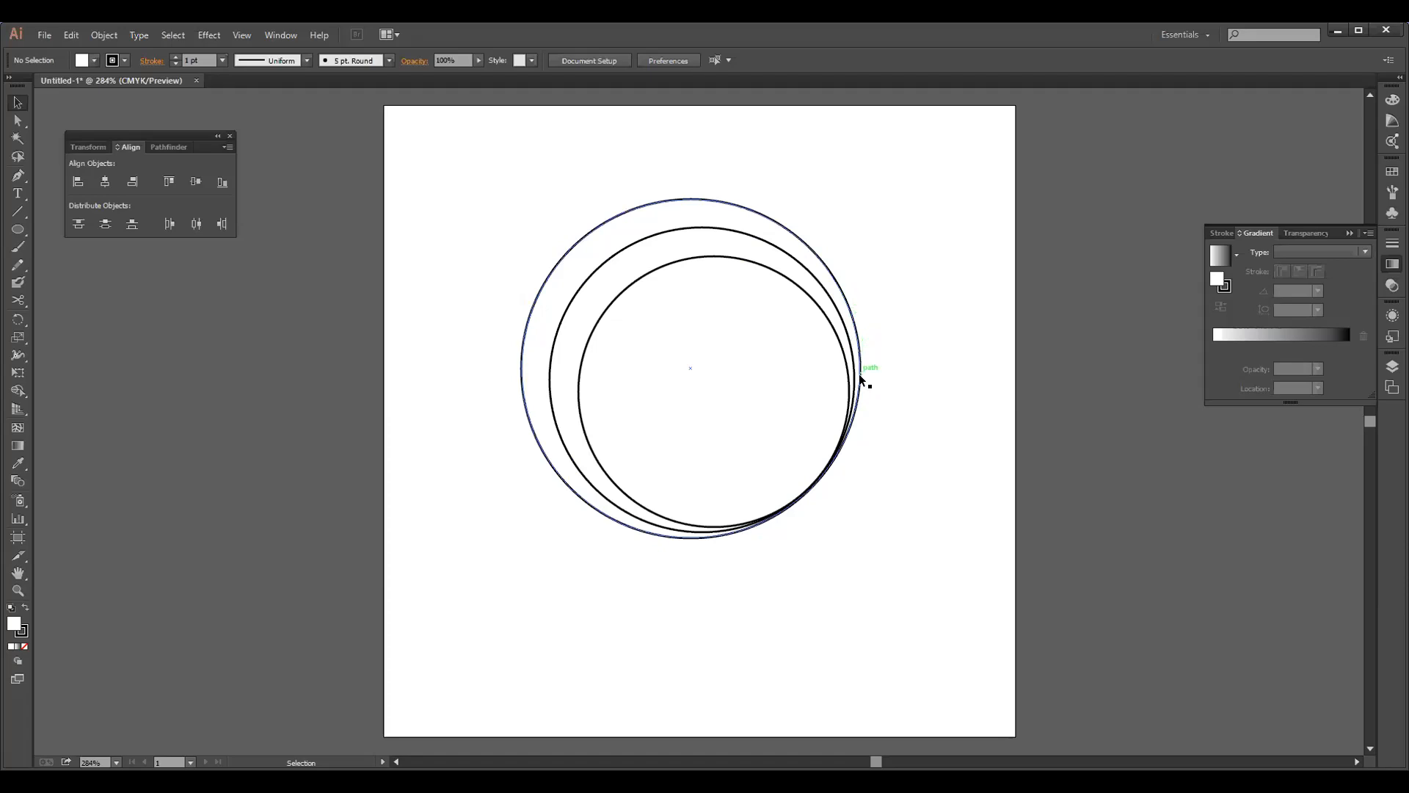
{"action": "left_click_drag", "start_coordinate": [863, 349], "coordinate": [858, 357]}
{"action": "left_click", "coordinate": [845, 332], "text": "shift"}
{"action": "right_click", "coordinate": [788, 336]}
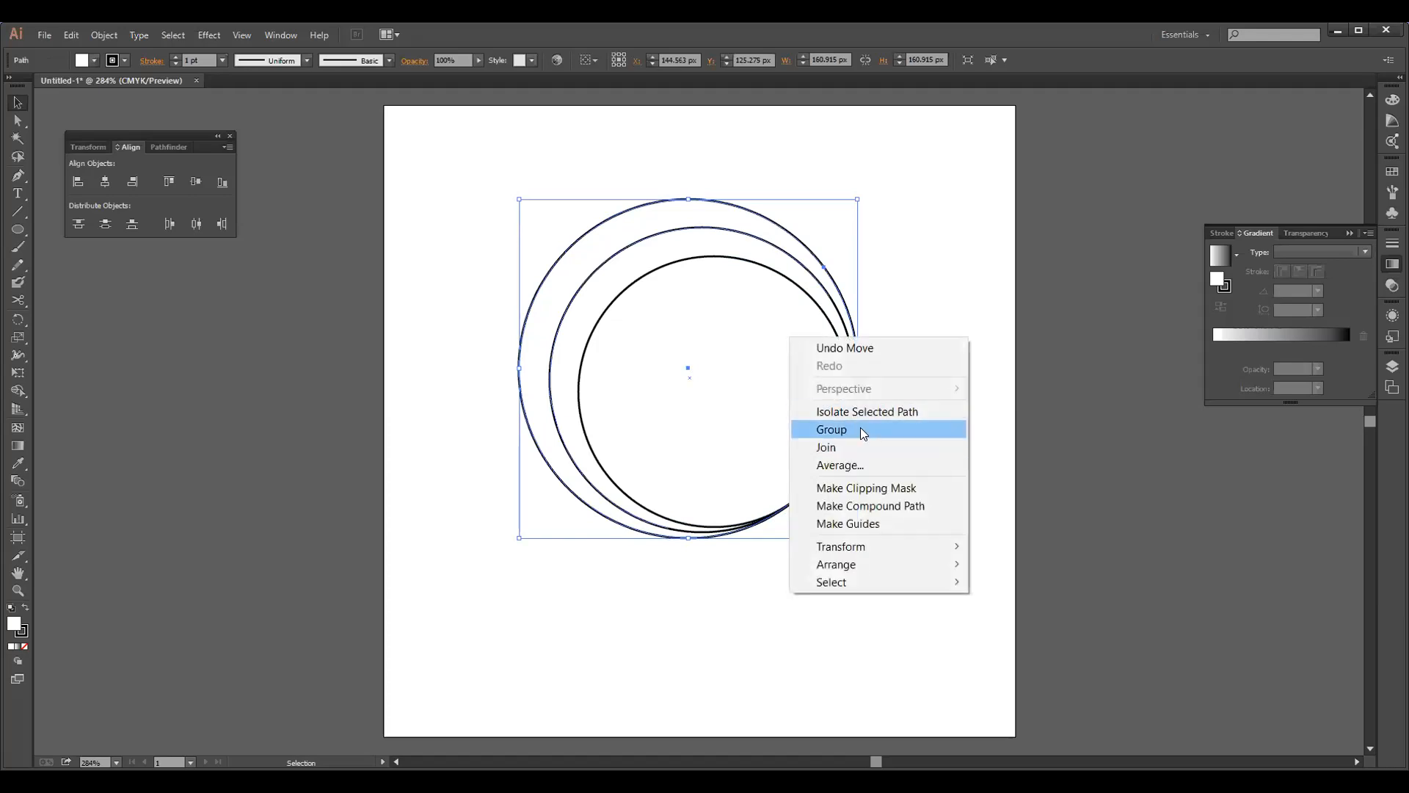
{"action": "left_click", "coordinate": [927, 271]}
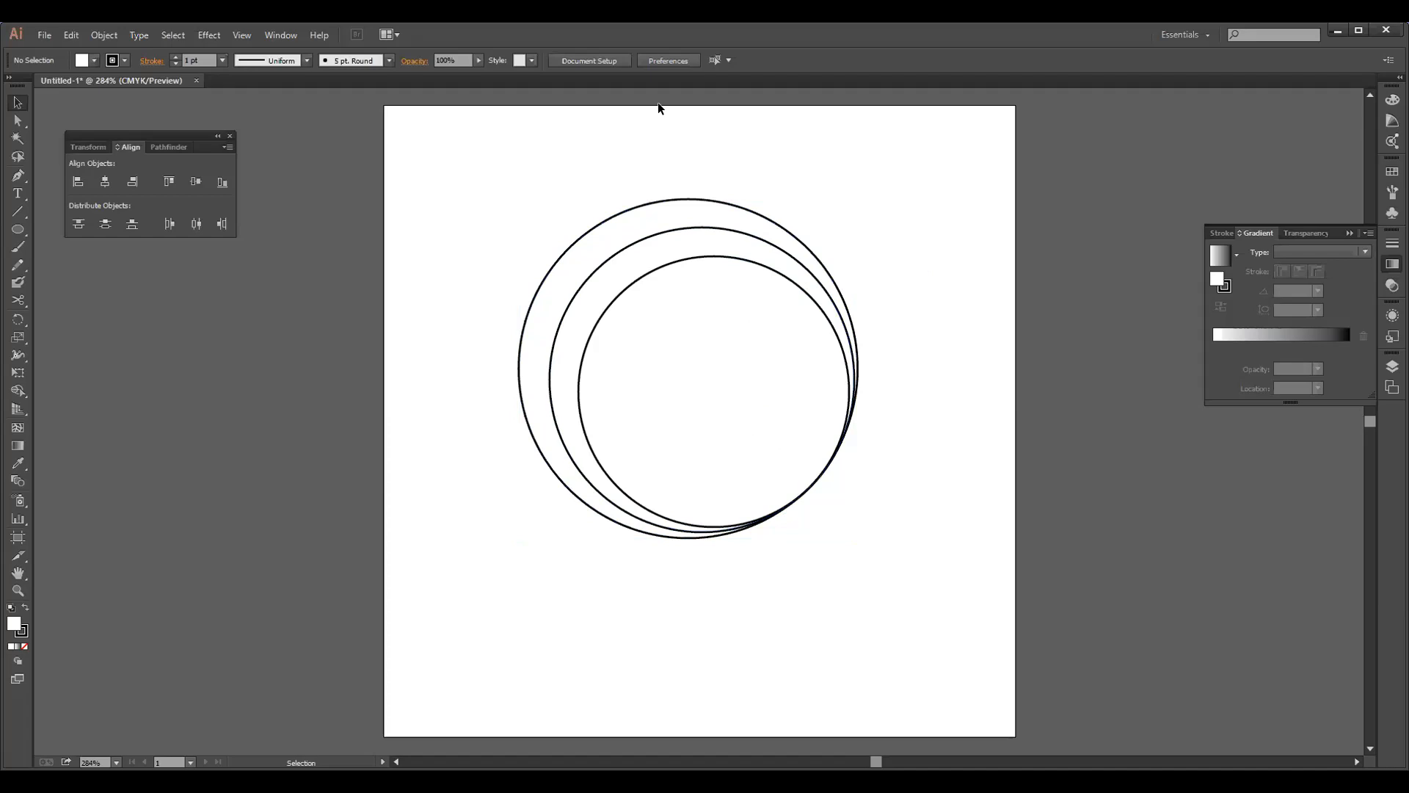
Cut the outer circle at its upper right with the Scissors tool and delete the segment down to its rightmost anchor
{"action": "left_click", "coordinate": [18, 300]}
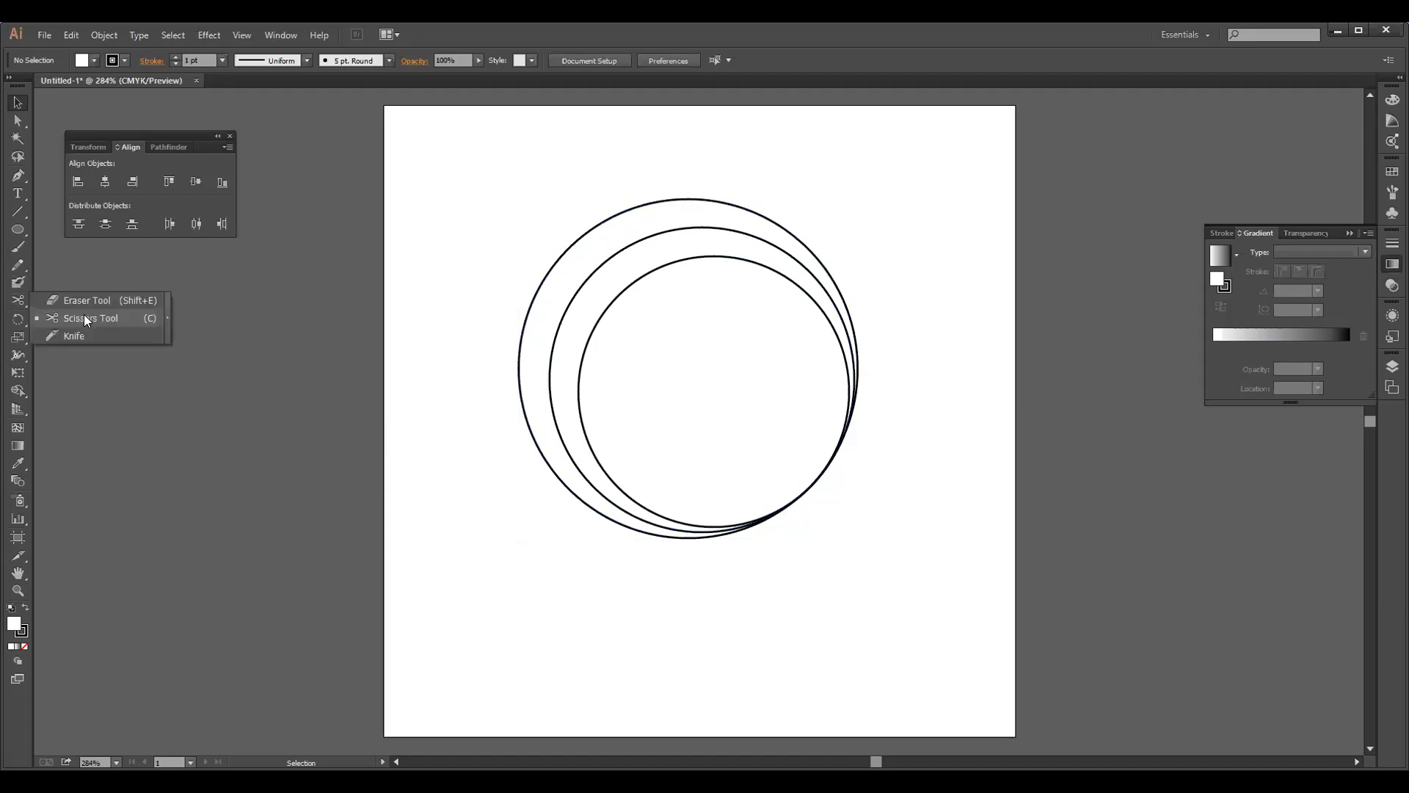
{"action": "left_click", "coordinate": [84, 314]}
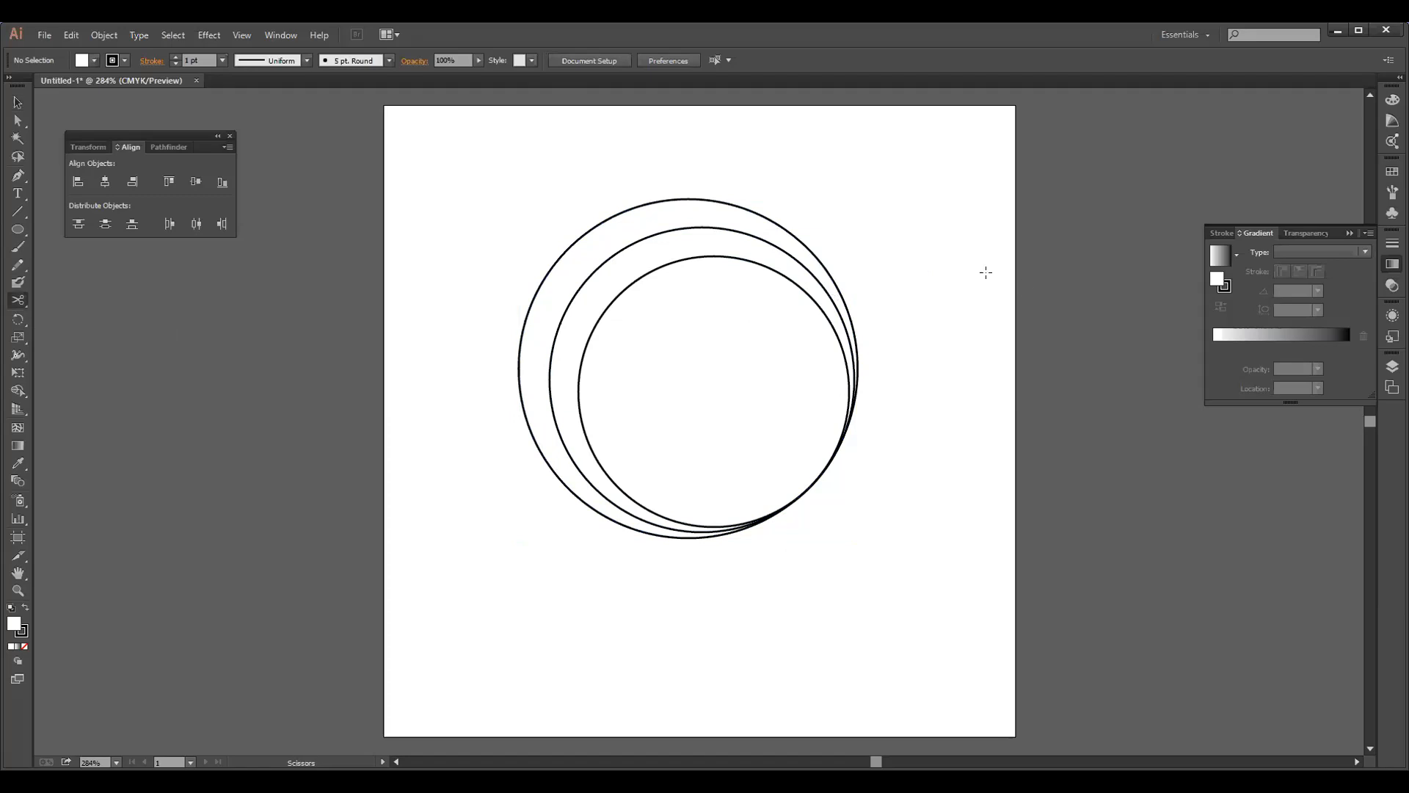
{"action": "left_click", "coordinate": [831, 278]}
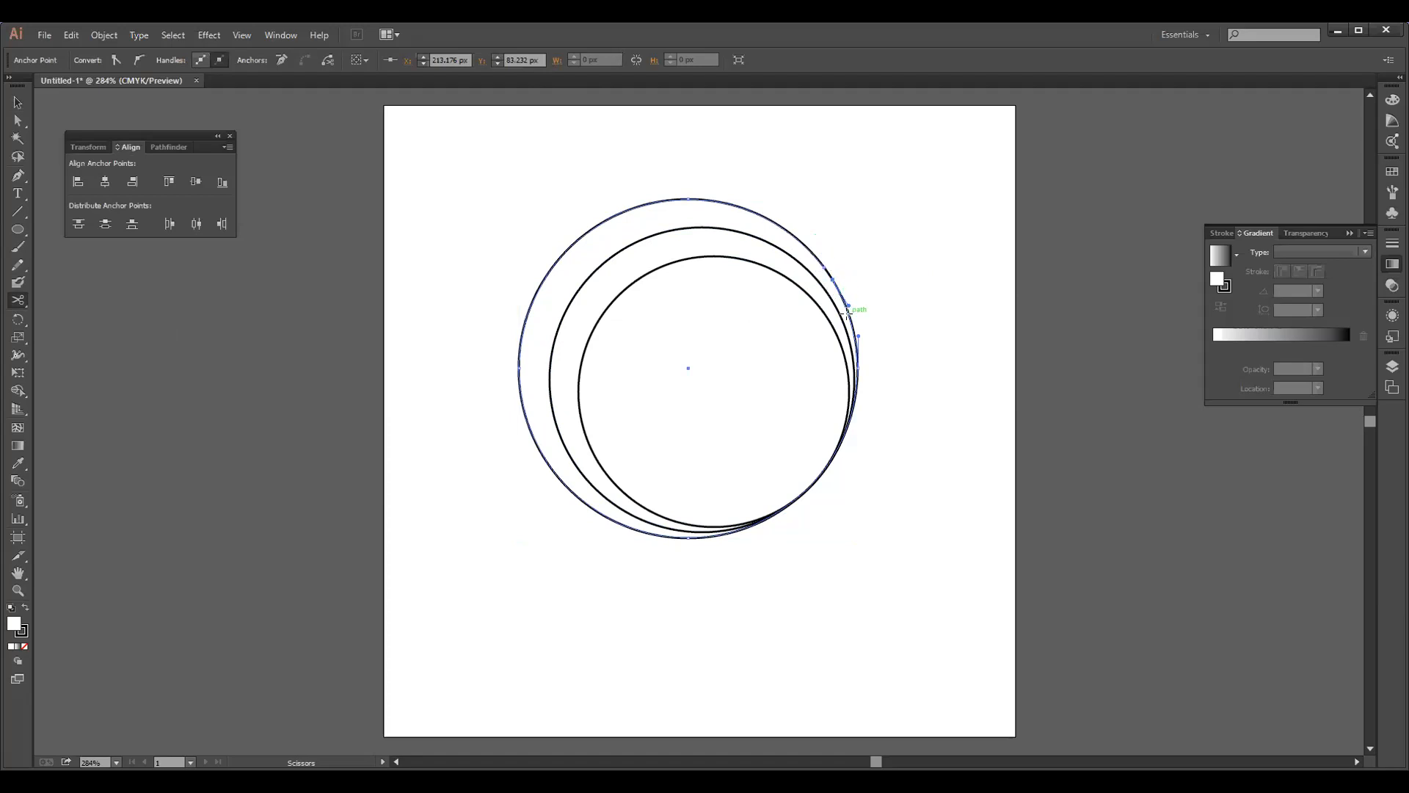
{"action": "key", "text": "Delete"}
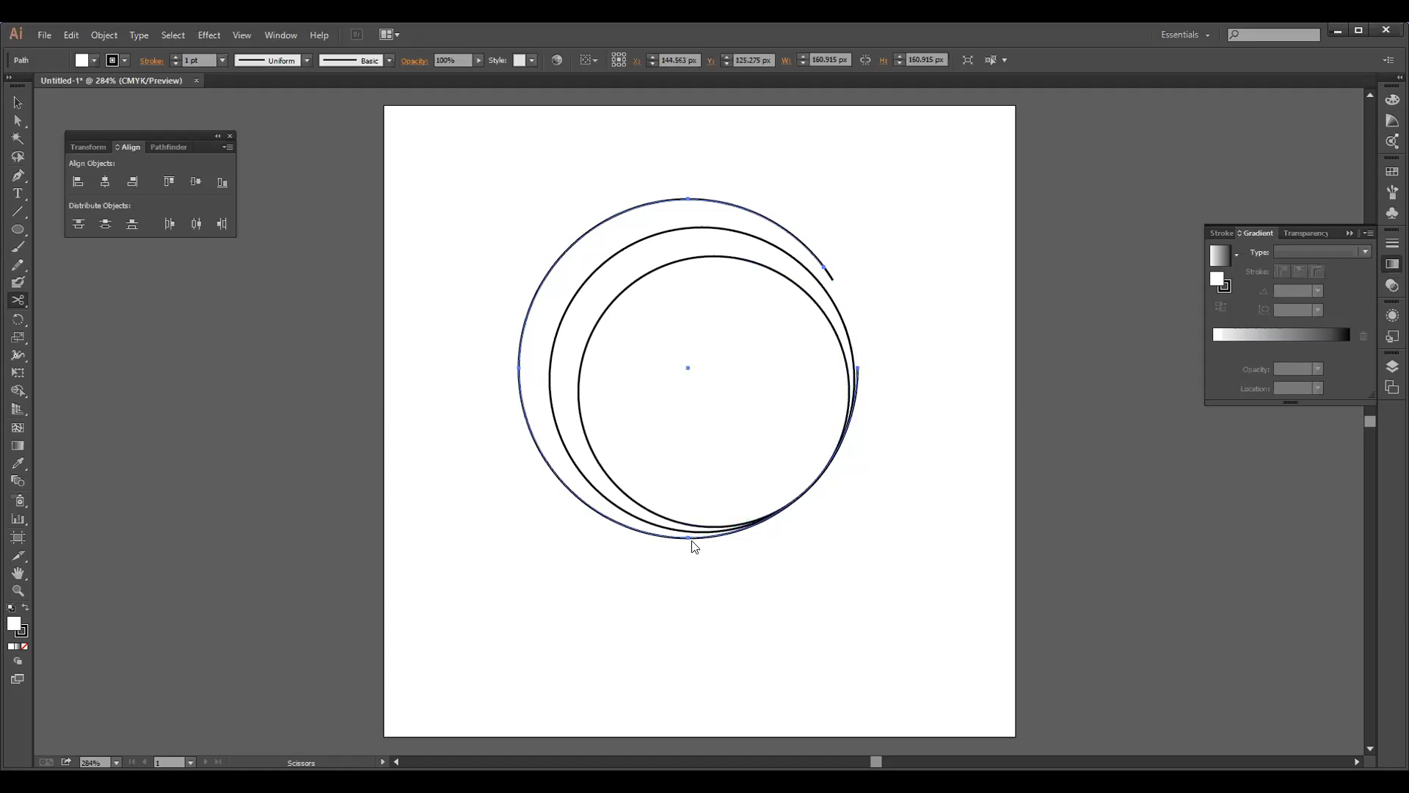
Cut the outer circle at its bottom anchor and just below its rightmost anchor with the Scissors tool
{"action": "left_click", "coordinate": [693, 540]}
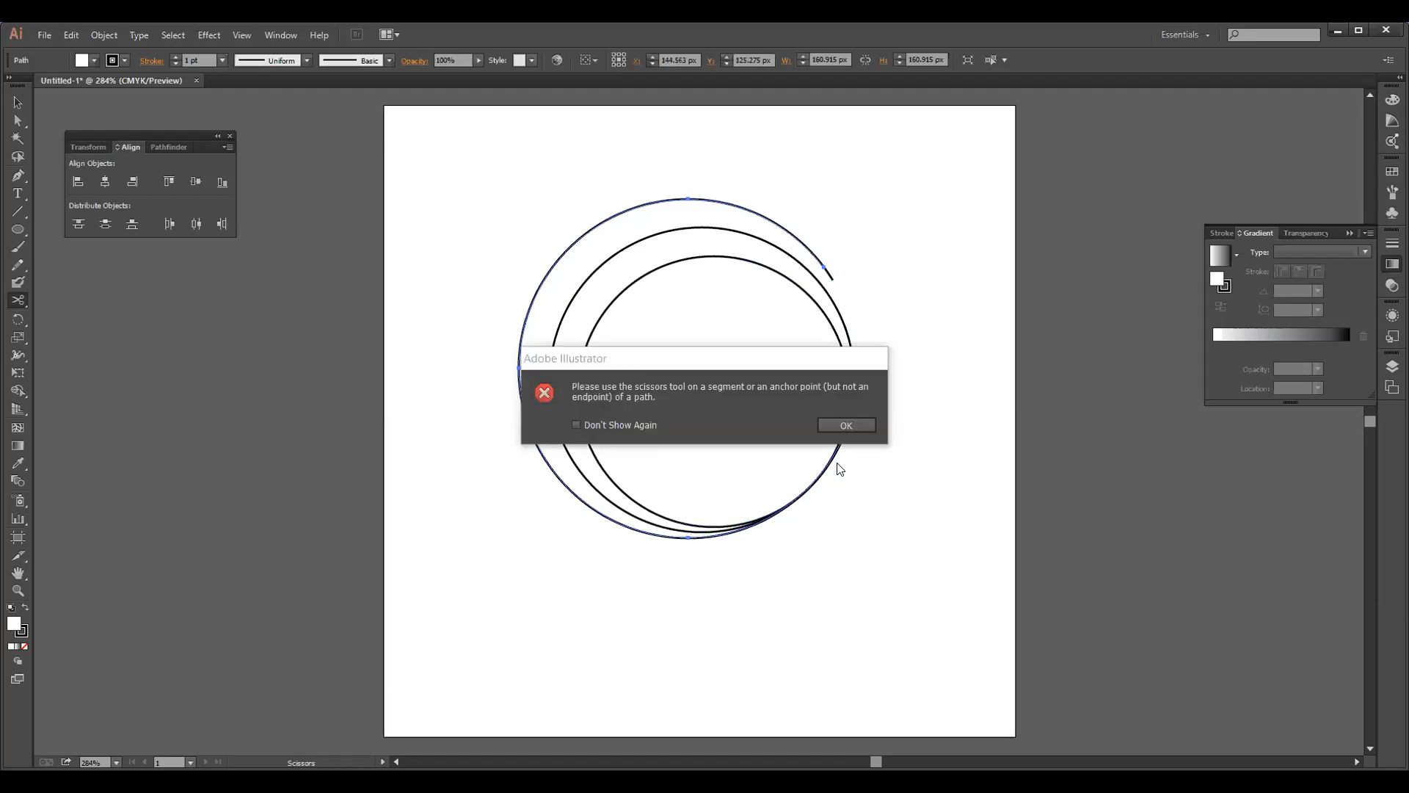
{"action": "left_click", "coordinate": [844, 425]}
{"action": "left_click", "coordinate": [688, 538]}
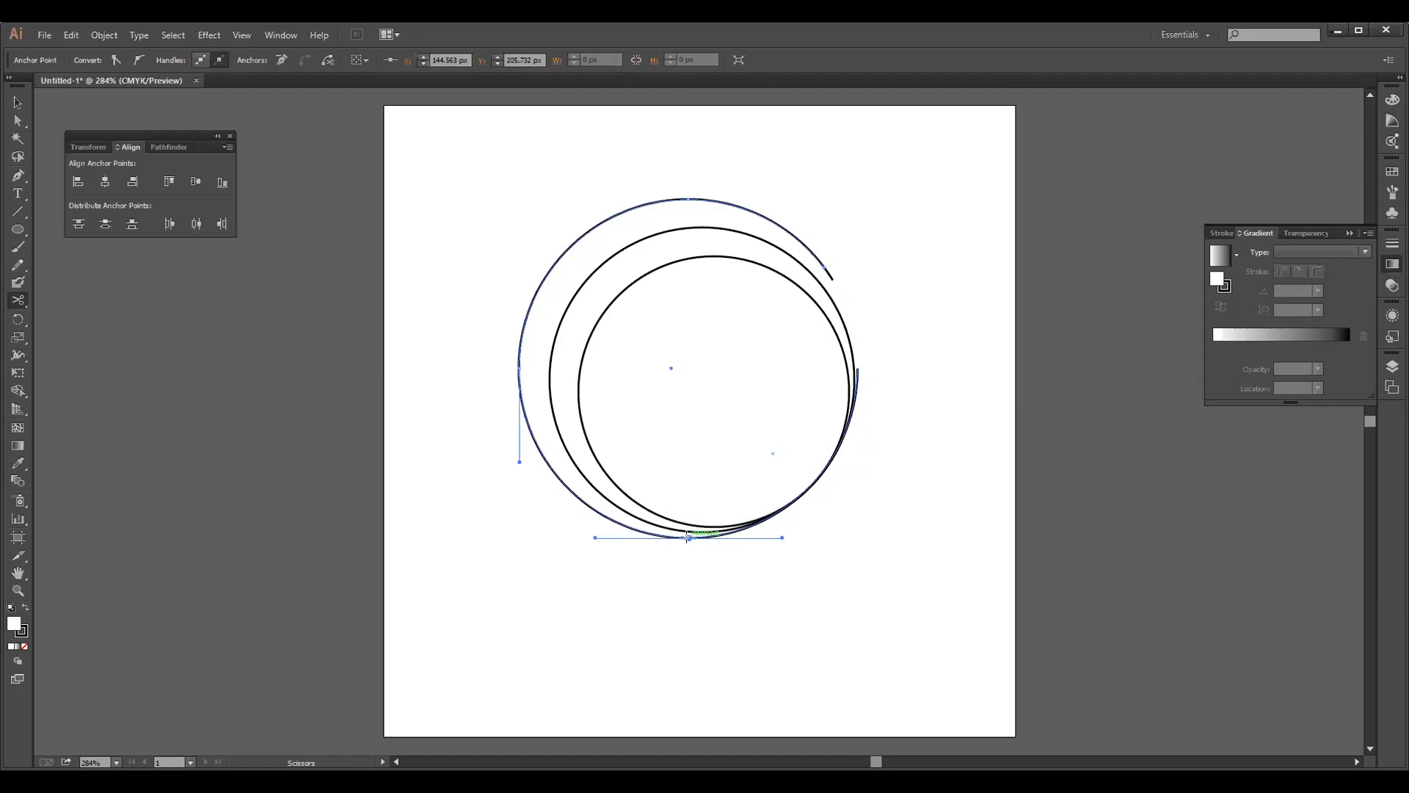
{"action": "left_click", "coordinate": [688, 538]}
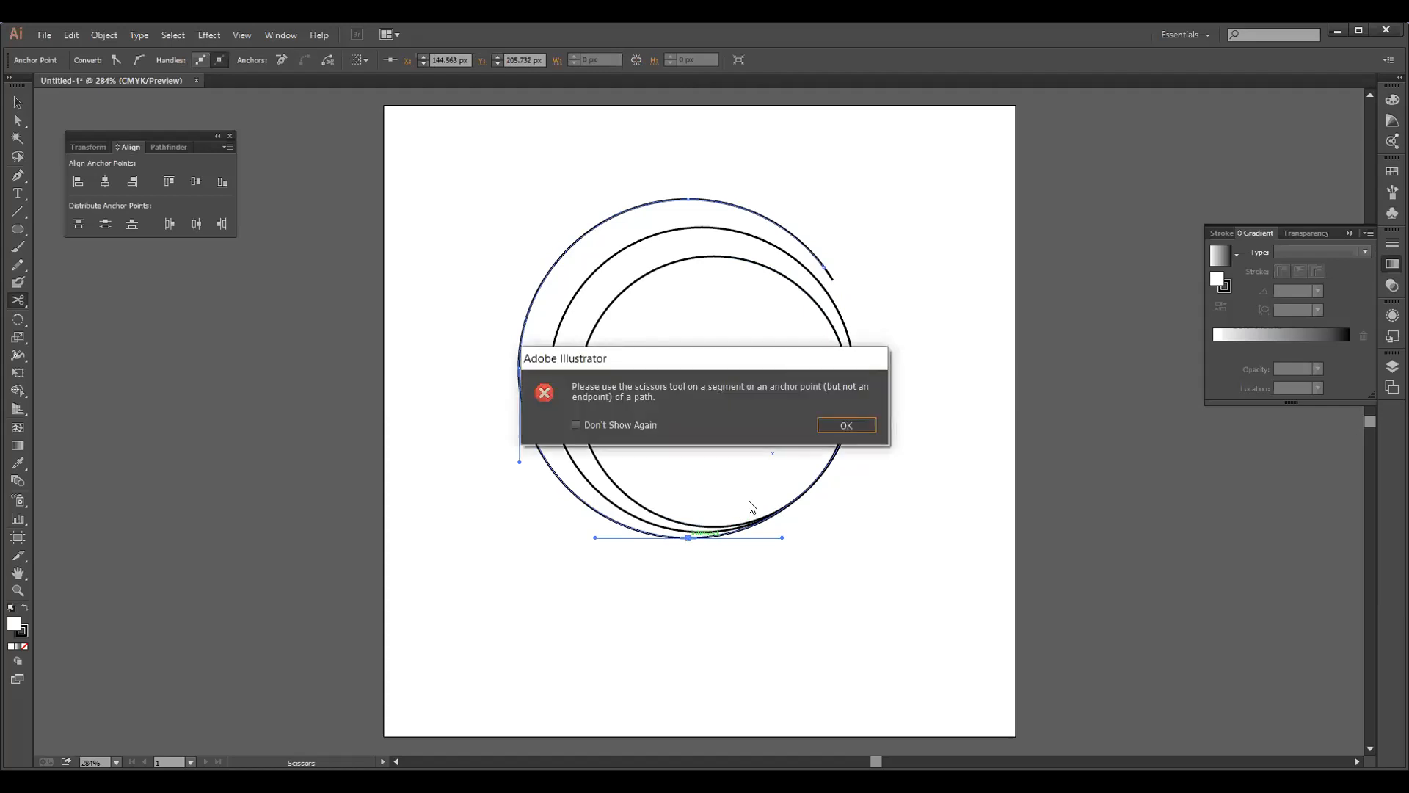
{"action": "left_click", "coordinate": [846, 425]}
{"action": "left_click", "coordinate": [857, 373]}
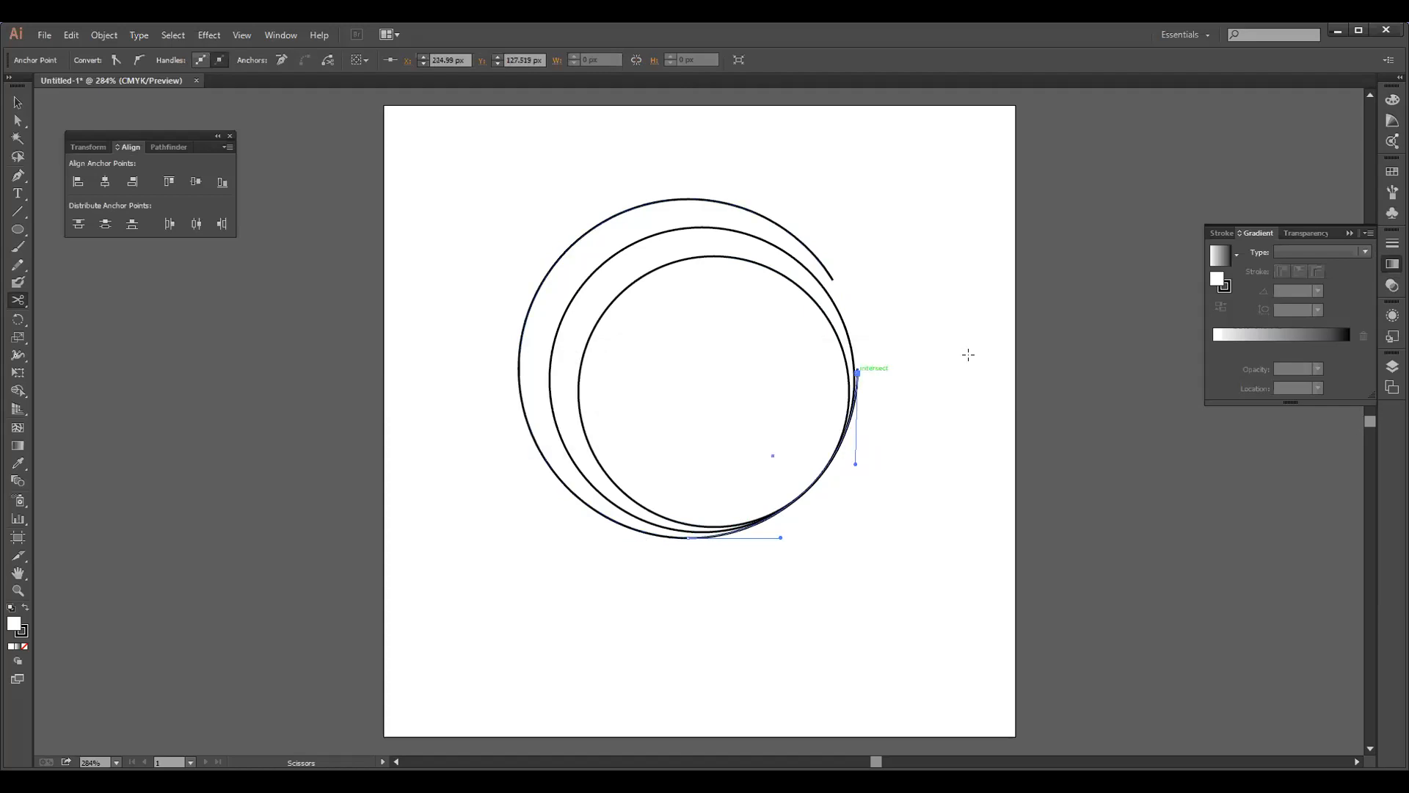
Delete the lower-right section of the outer circle and try to trim the remaining arc near its bottom end
{"action": "key", "text": "Delete"}
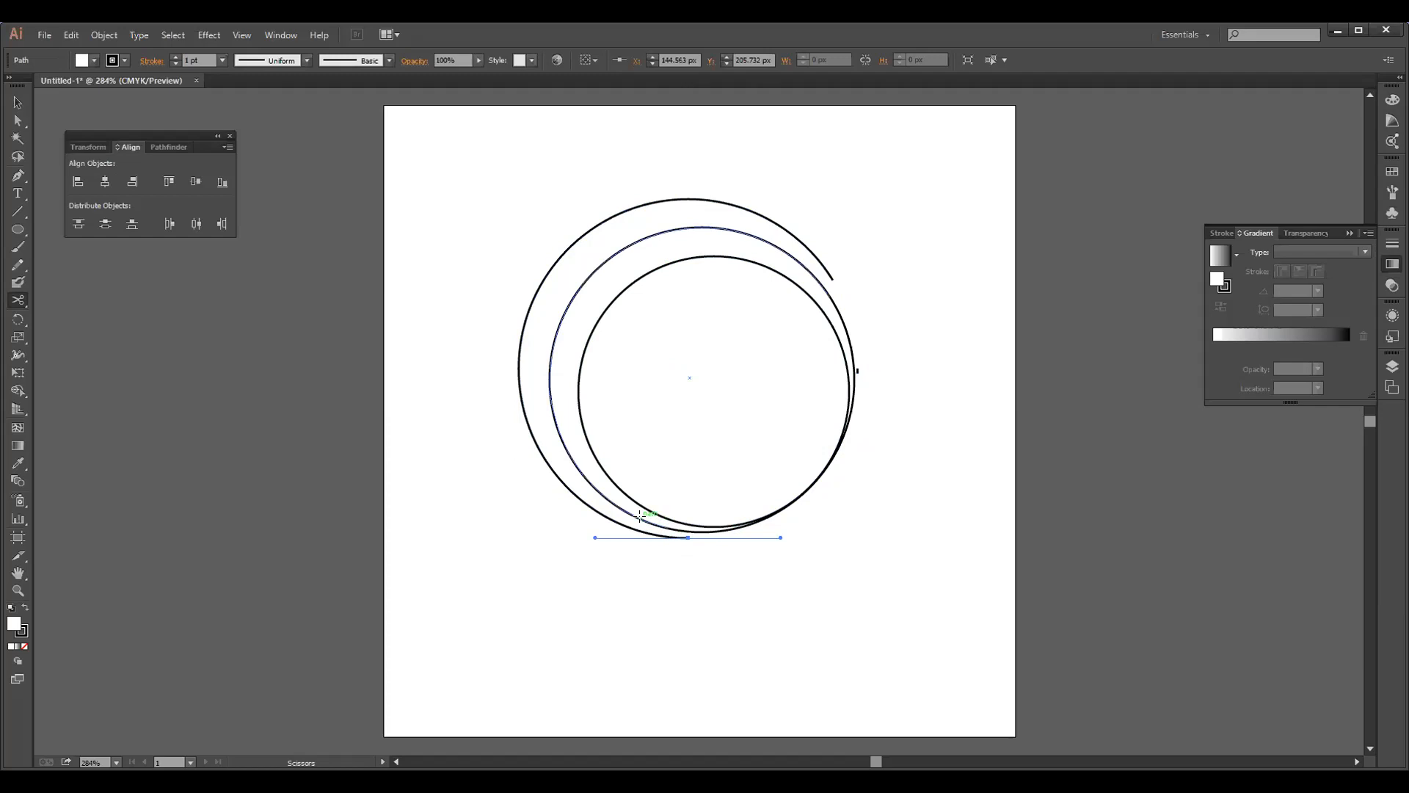
{"action": "left_click", "coordinate": [674, 536]}
{"action": "left_click", "coordinate": [683, 537]}
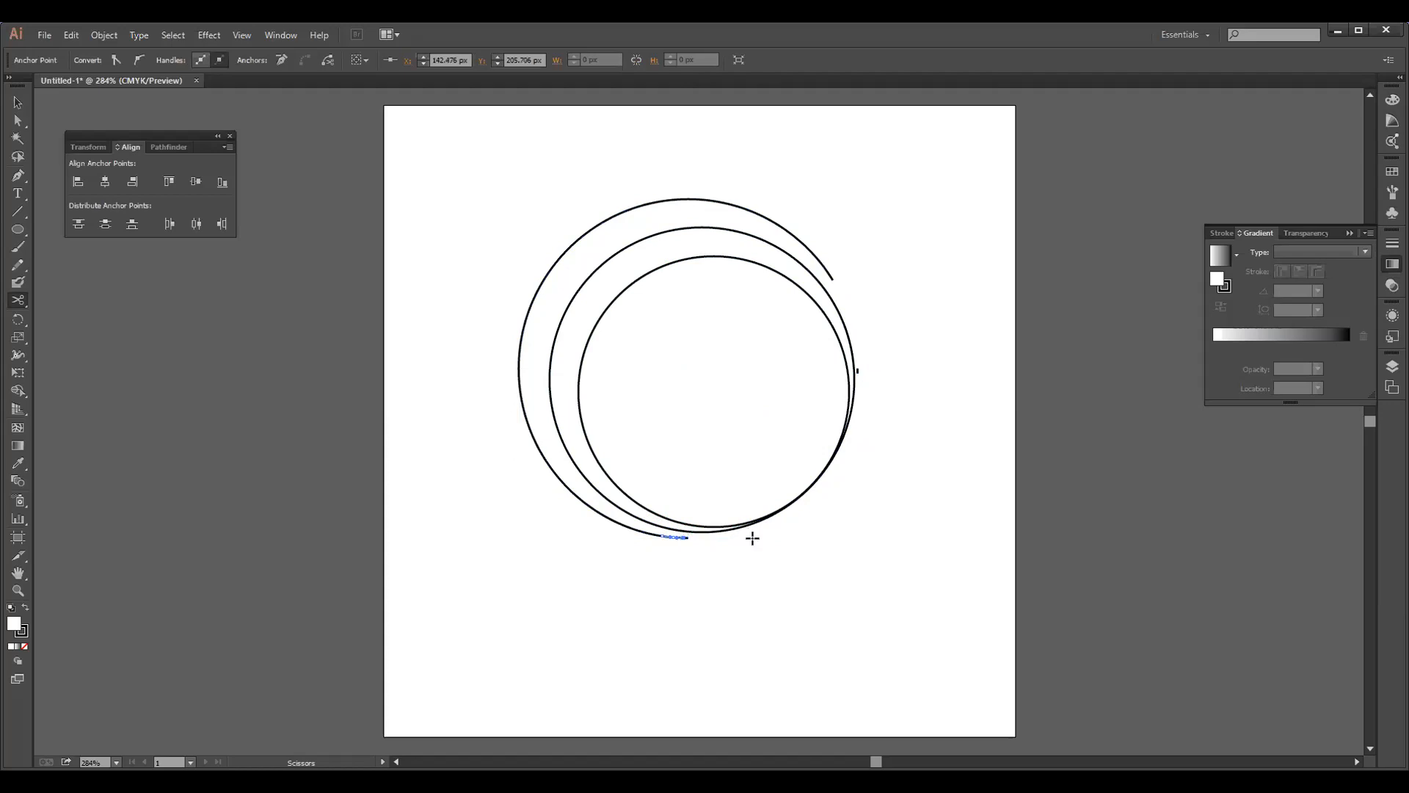
{"action": "left_click", "coordinate": [687, 540]}
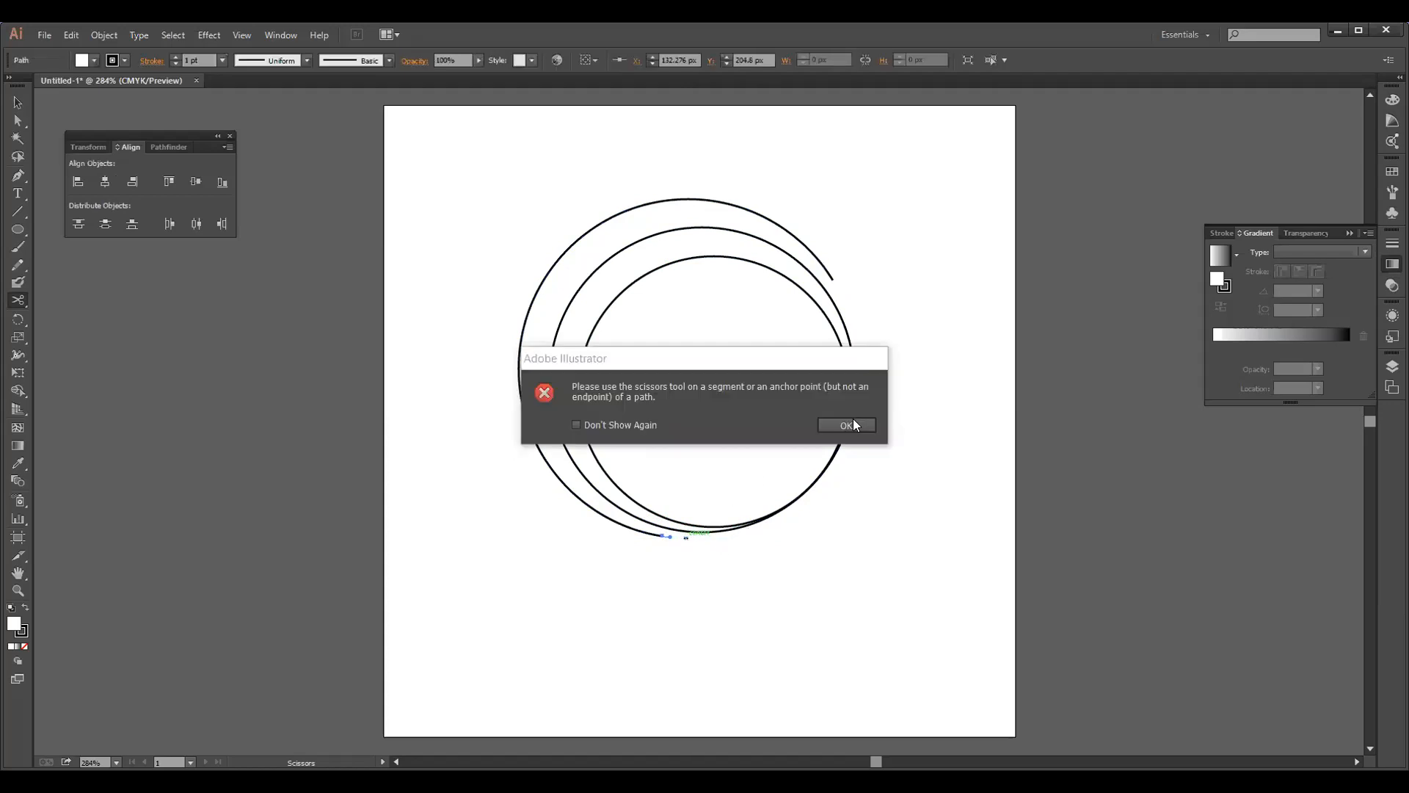
{"action": "left_click", "coordinate": [850, 424]}
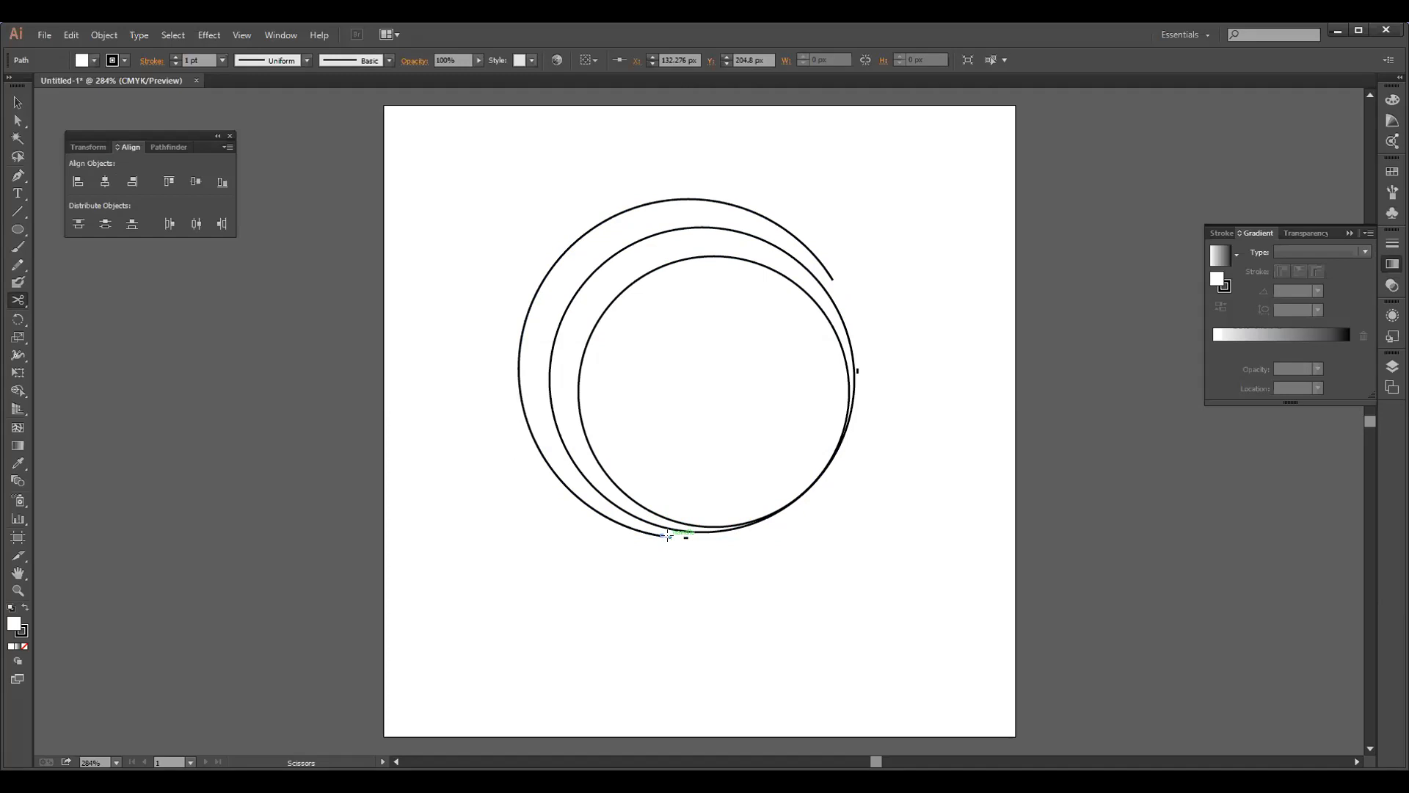
{"action": "left_click", "coordinate": [687, 542]}
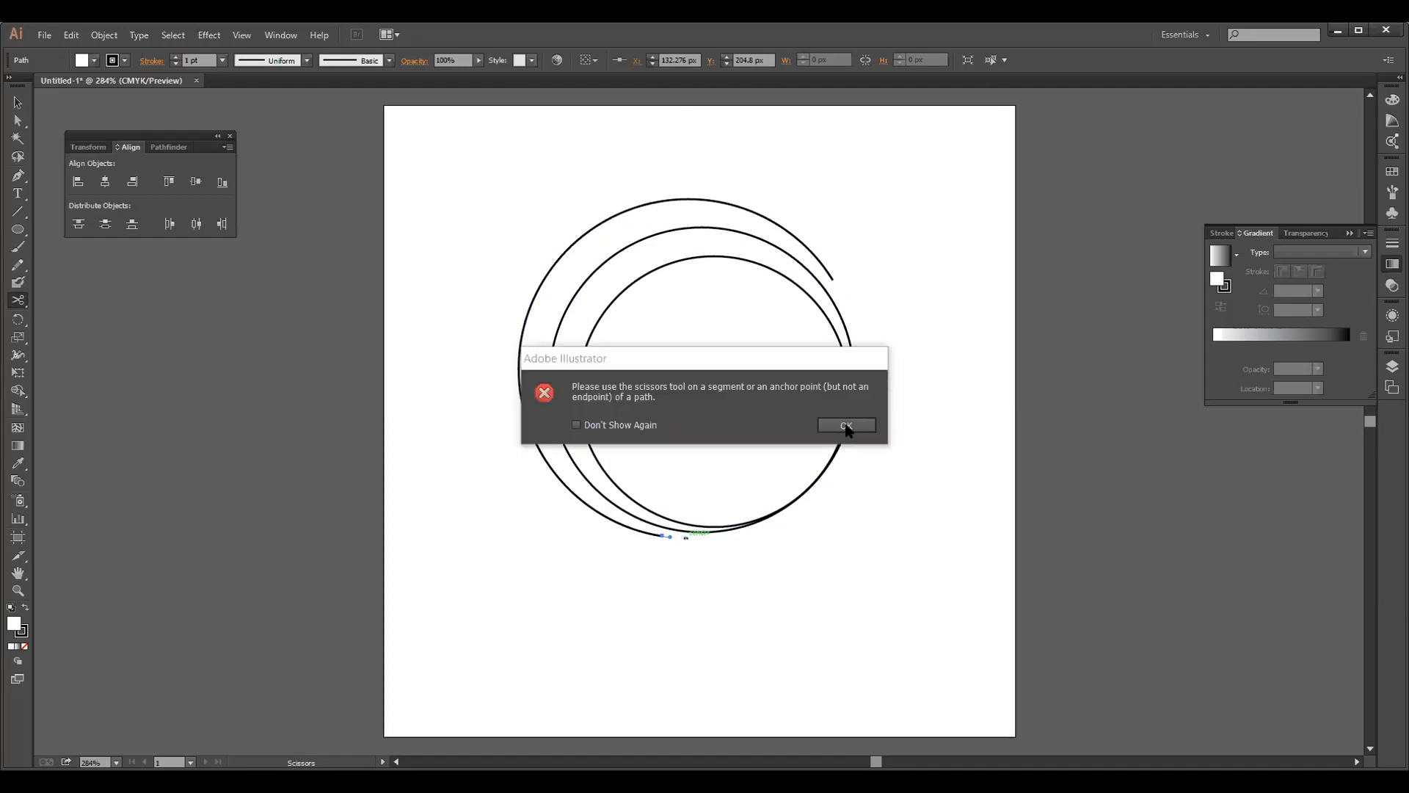
{"action": "left_click", "coordinate": [847, 426]}
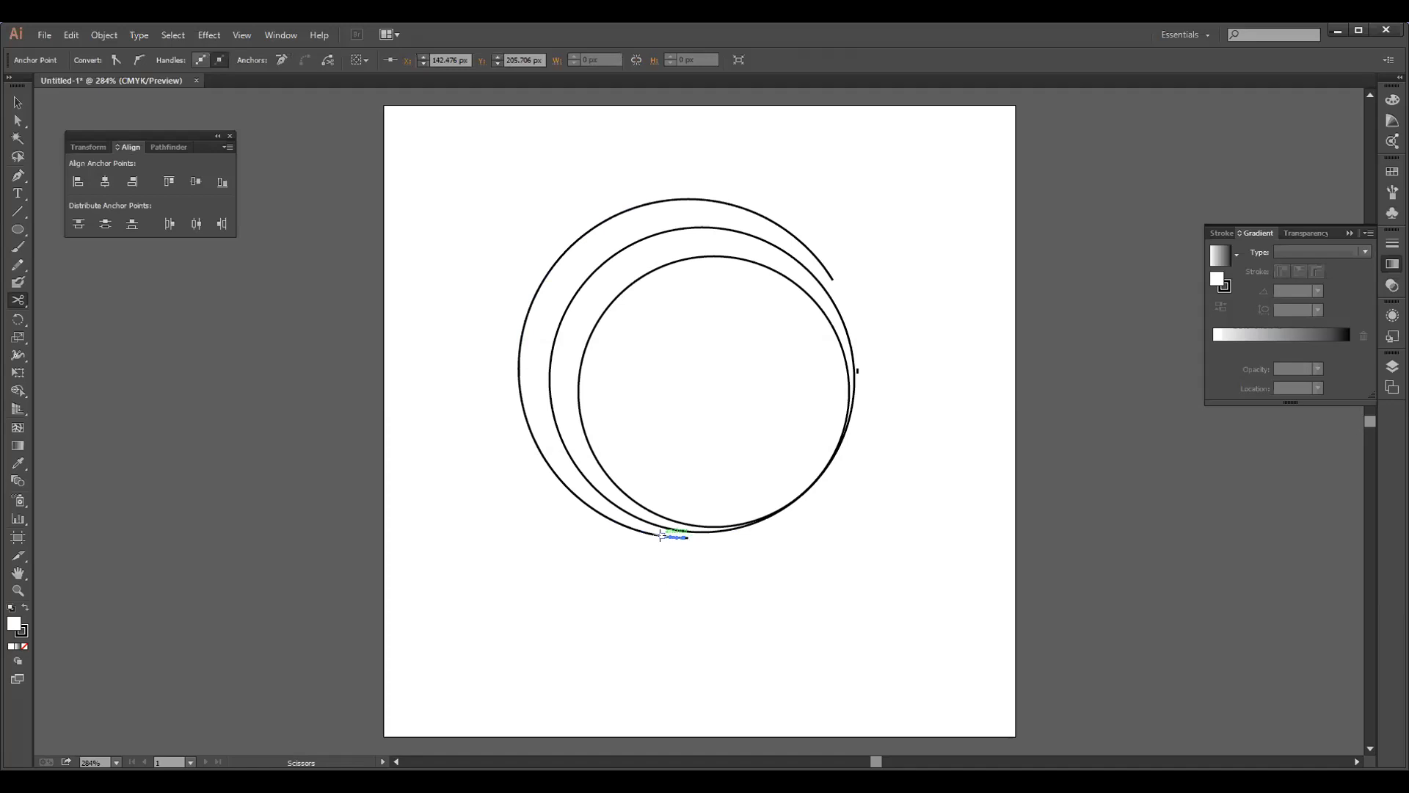
Try further Scissors cuts at the bottom end of the outer arc and on the small leftover piece at its right
{"action": "left_click", "coordinate": [660, 535]}
{"action": "left_click", "coordinate": [844, 426]}
{"action": "left_click", "coordinate": [662, 535]}
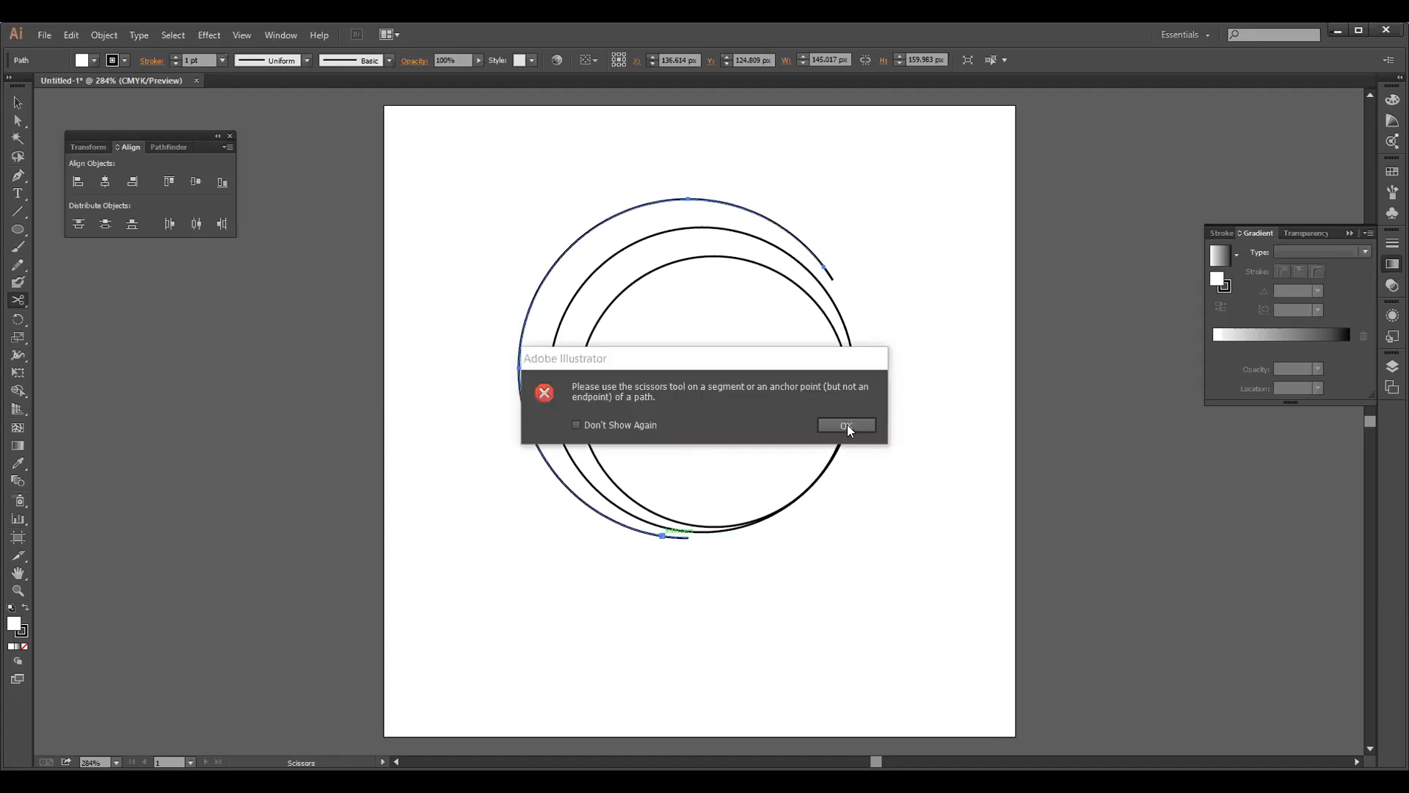
{"action": "left_click", "coordinate": [847, 425]}
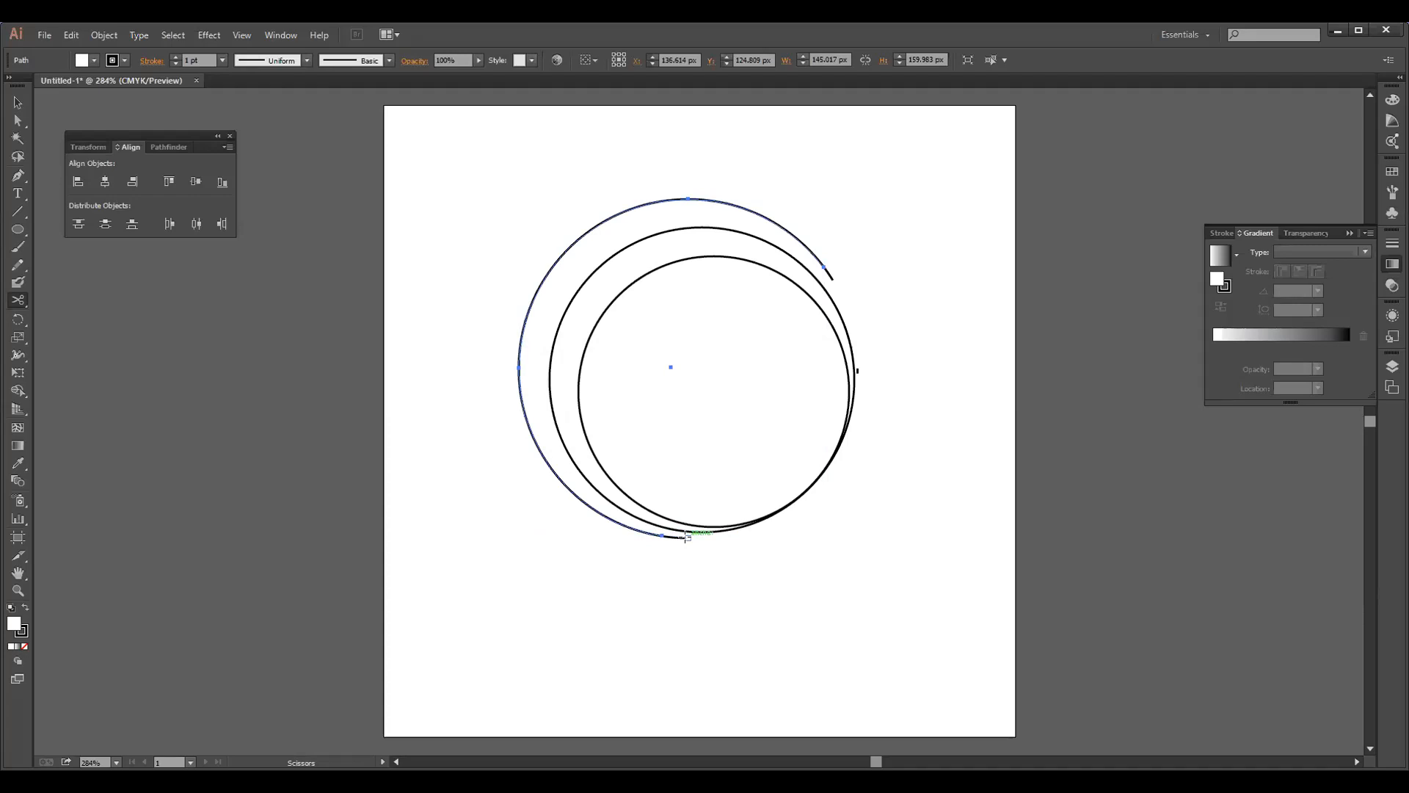
{"action": "left_click", "coordinate": [686, 536]}
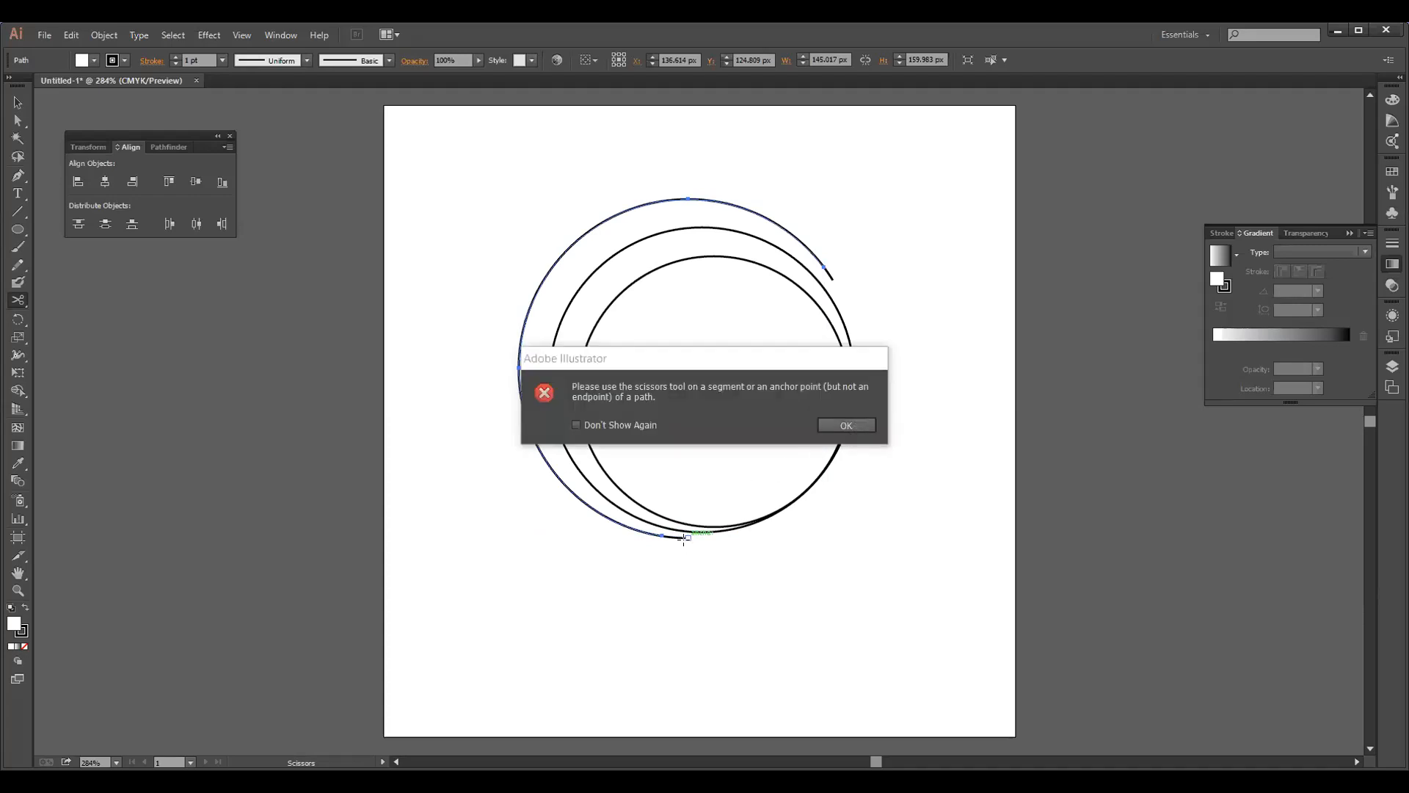
{"action": "left_click", "coordinate": [853, 424]}
{"action": "left_click", "coordinate": [686, 537]}
{"action": "left_click", "coordinate": [844, 426]}
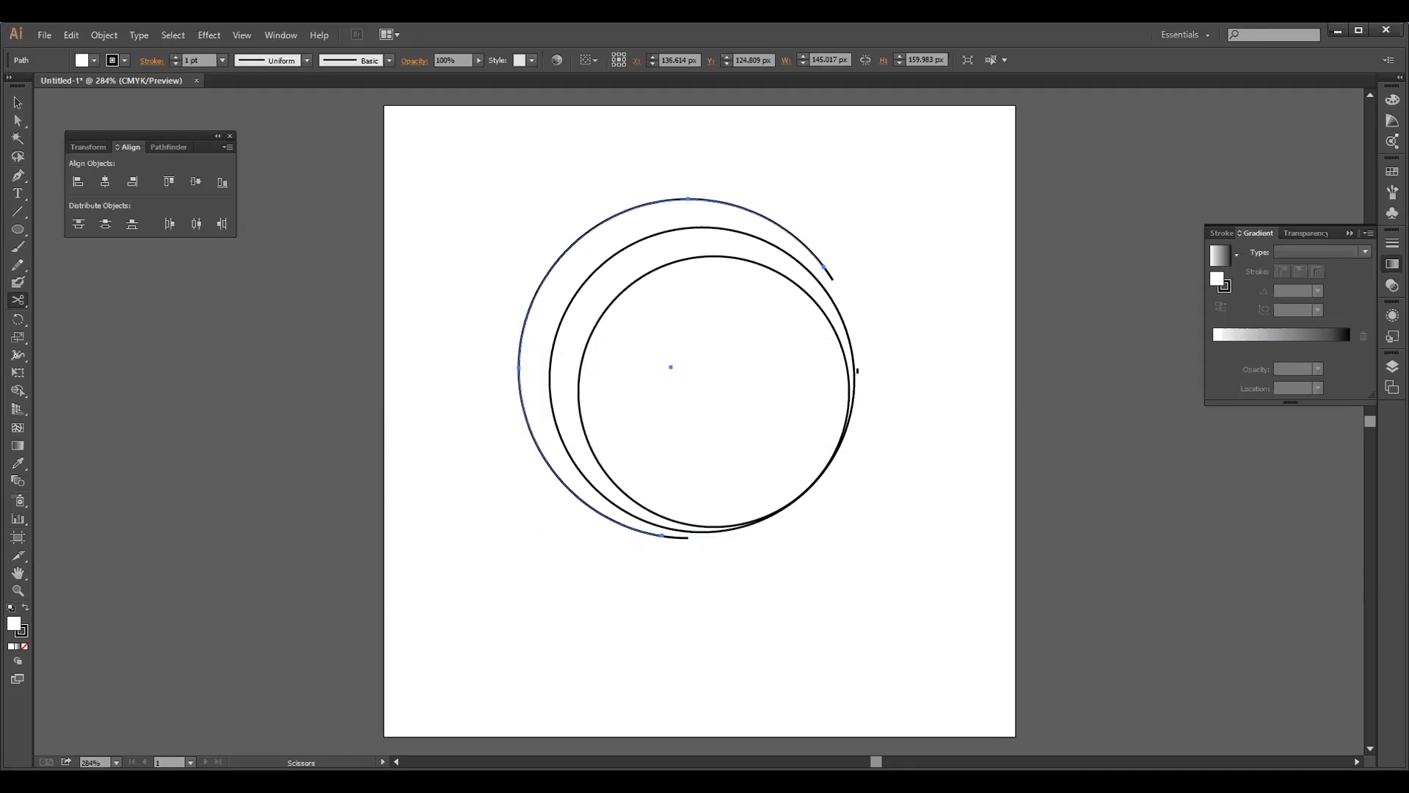
{"action": "left_click", "coordinate": [857, 371]}
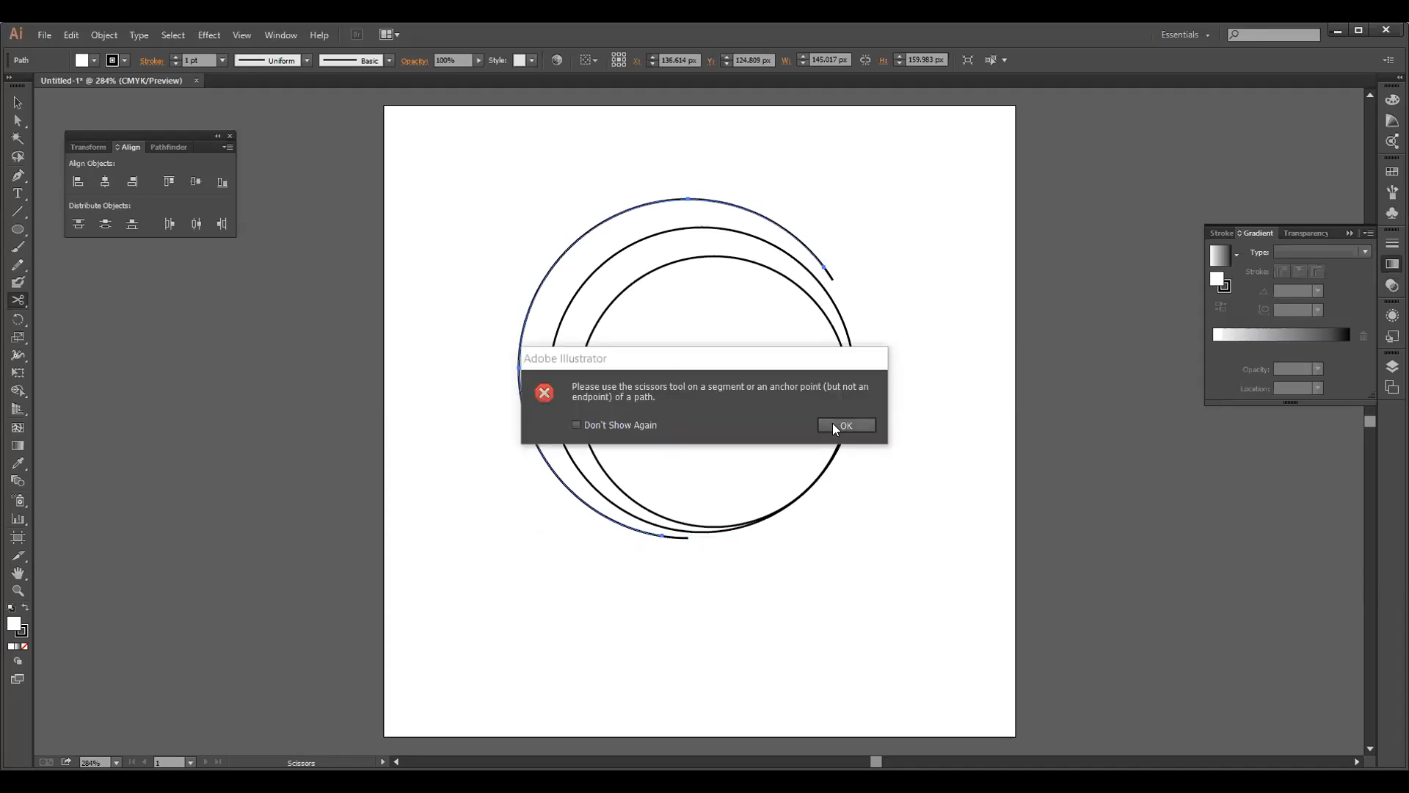
{"action": "key", "text": "Return"}
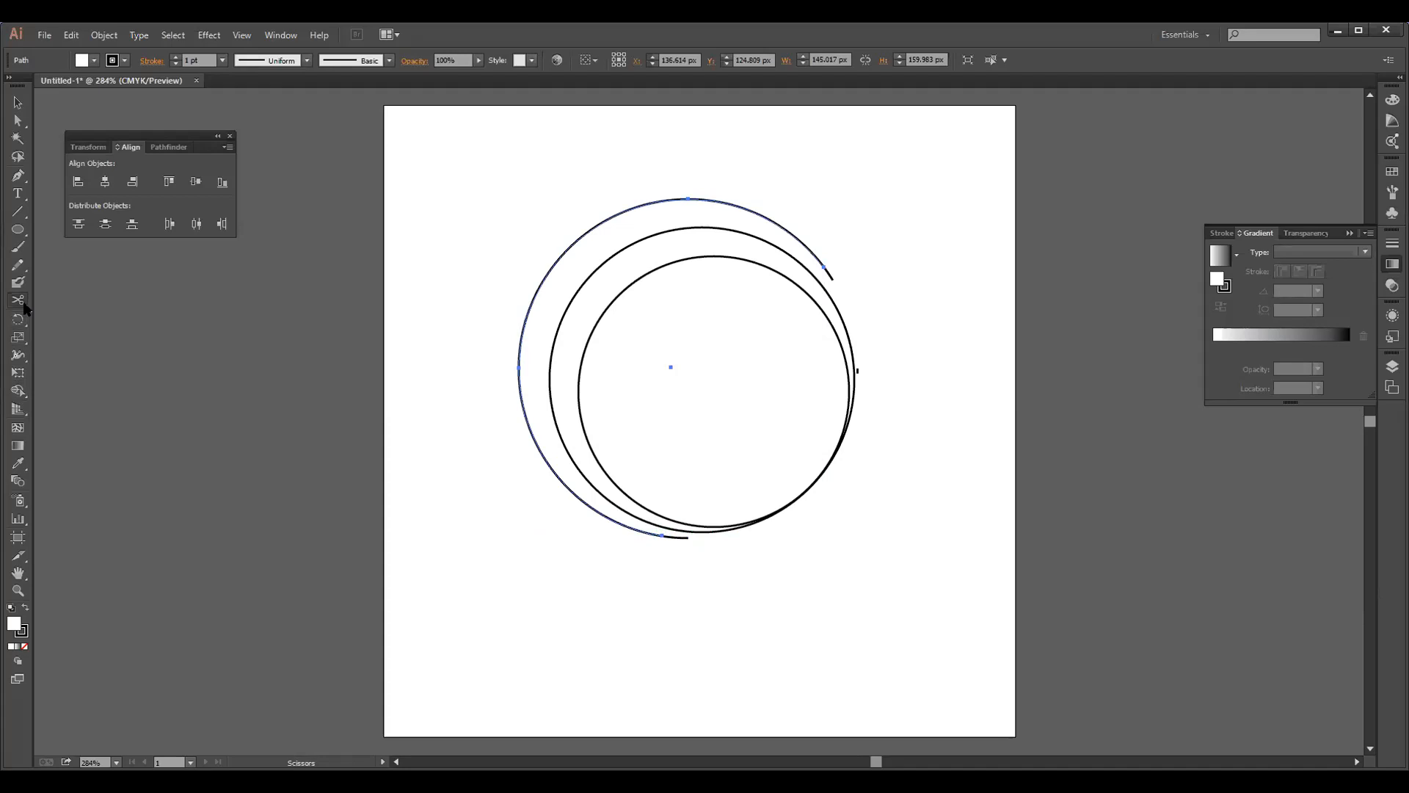
{"action": "left_click", "coordinate": [721, 431]}
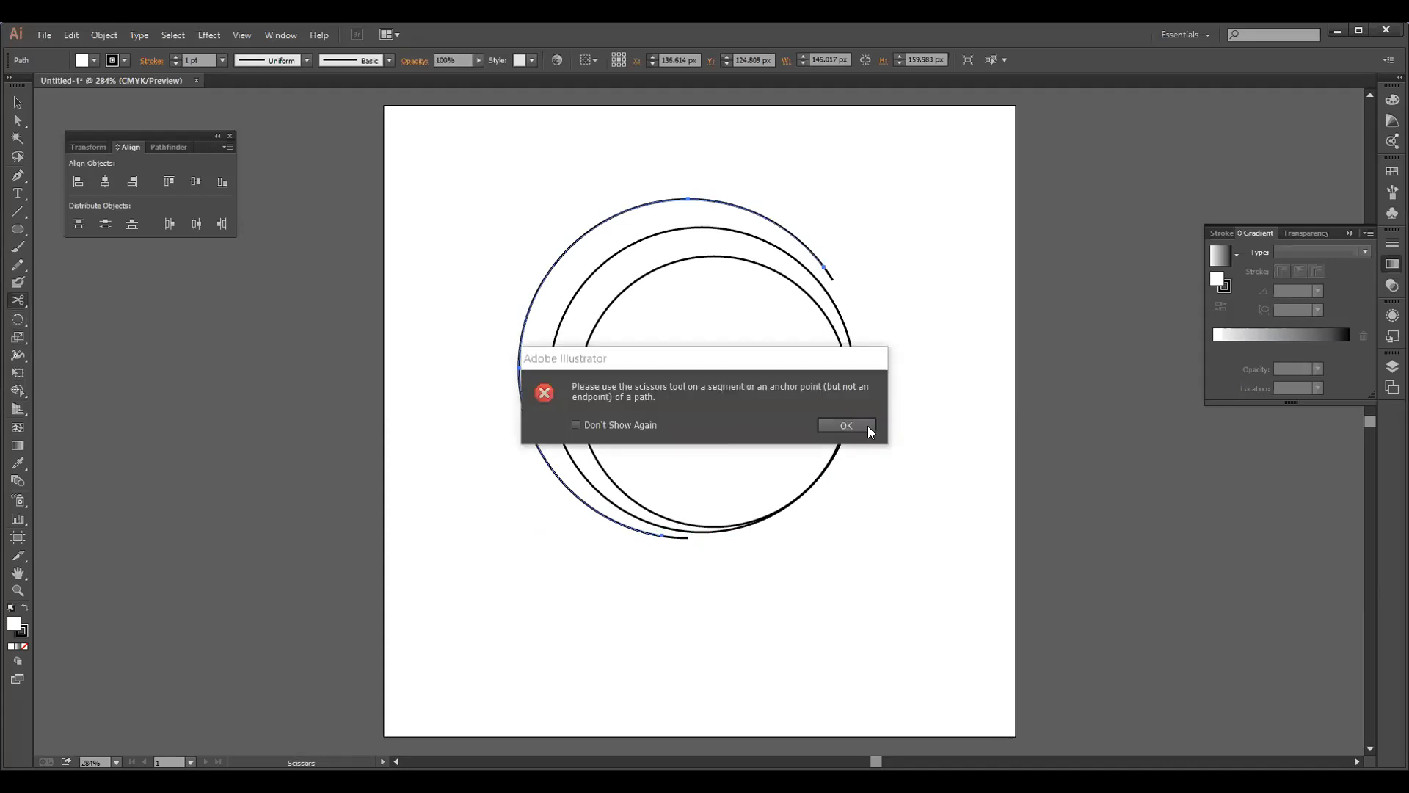
{"action": "key", "text": "Return"}
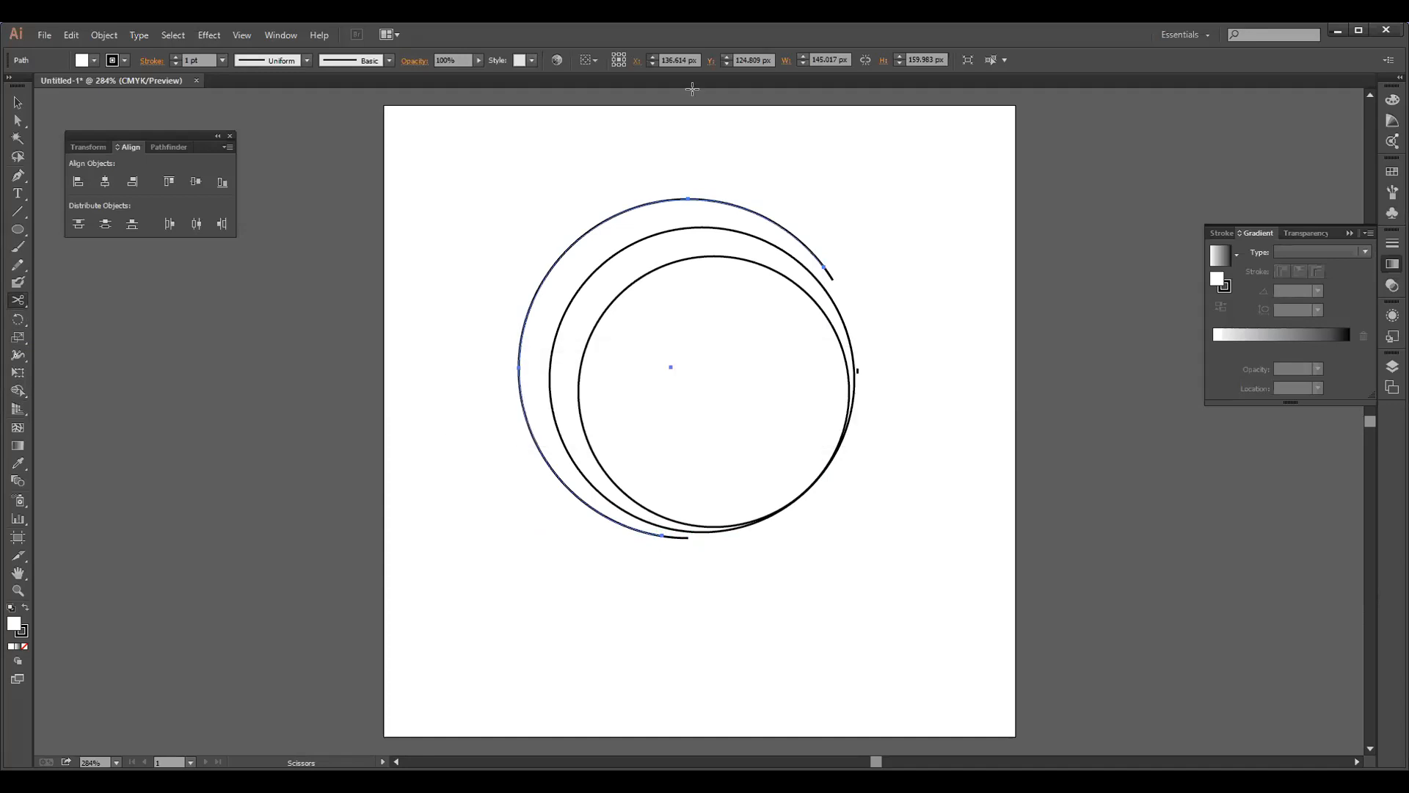
Cut the middle circle at its upper right and near its bottom anchor with the Scissors tool
{"action": "left_click", "coordinate": [836, 304]}
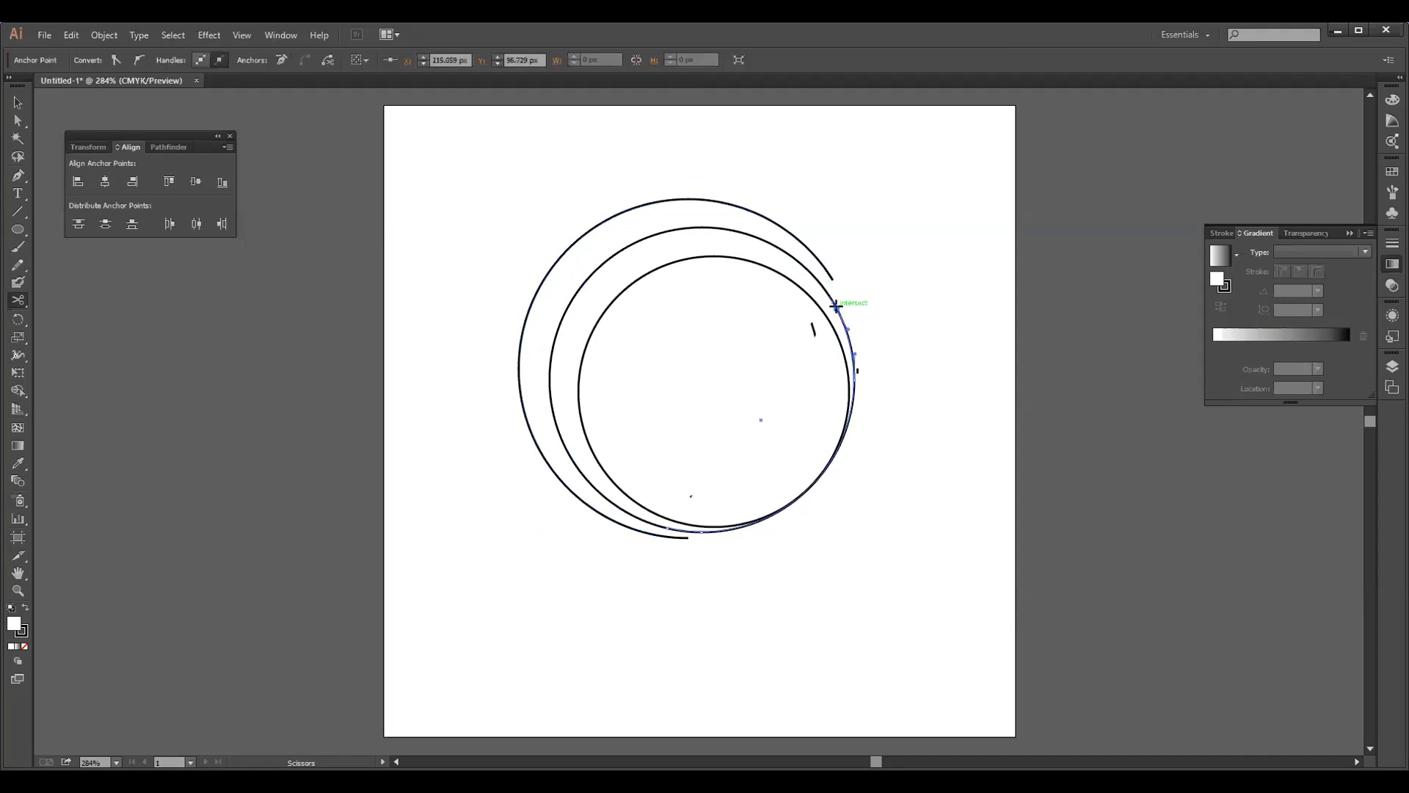
{"action": "left_click", "coordinate": [706, 531]}
{"action": "left_click", "coordinate": [832, 301]}
{"action": "left_click", "coordinate": [846, 425]}
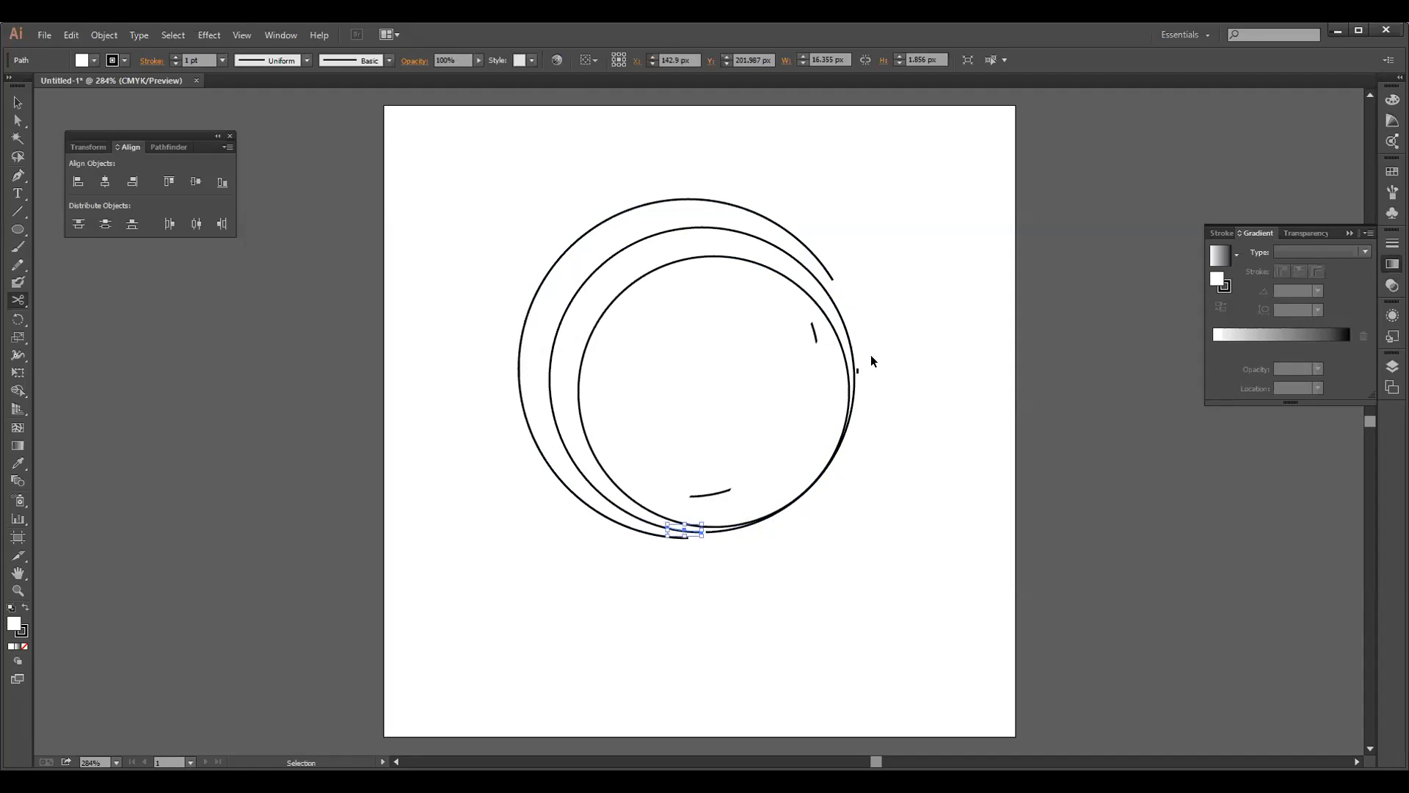
Undo the middle circle's cuts, the trimming of the outer arc and the deletion of its lower-right section
{"action": "key", "text": "ctrl+z"}
{"action": "key", "text": "ctrl+z"}
{"action": "key", "text": "ctrl+z"}
{"action": "key", "text": "ctrl+z"}
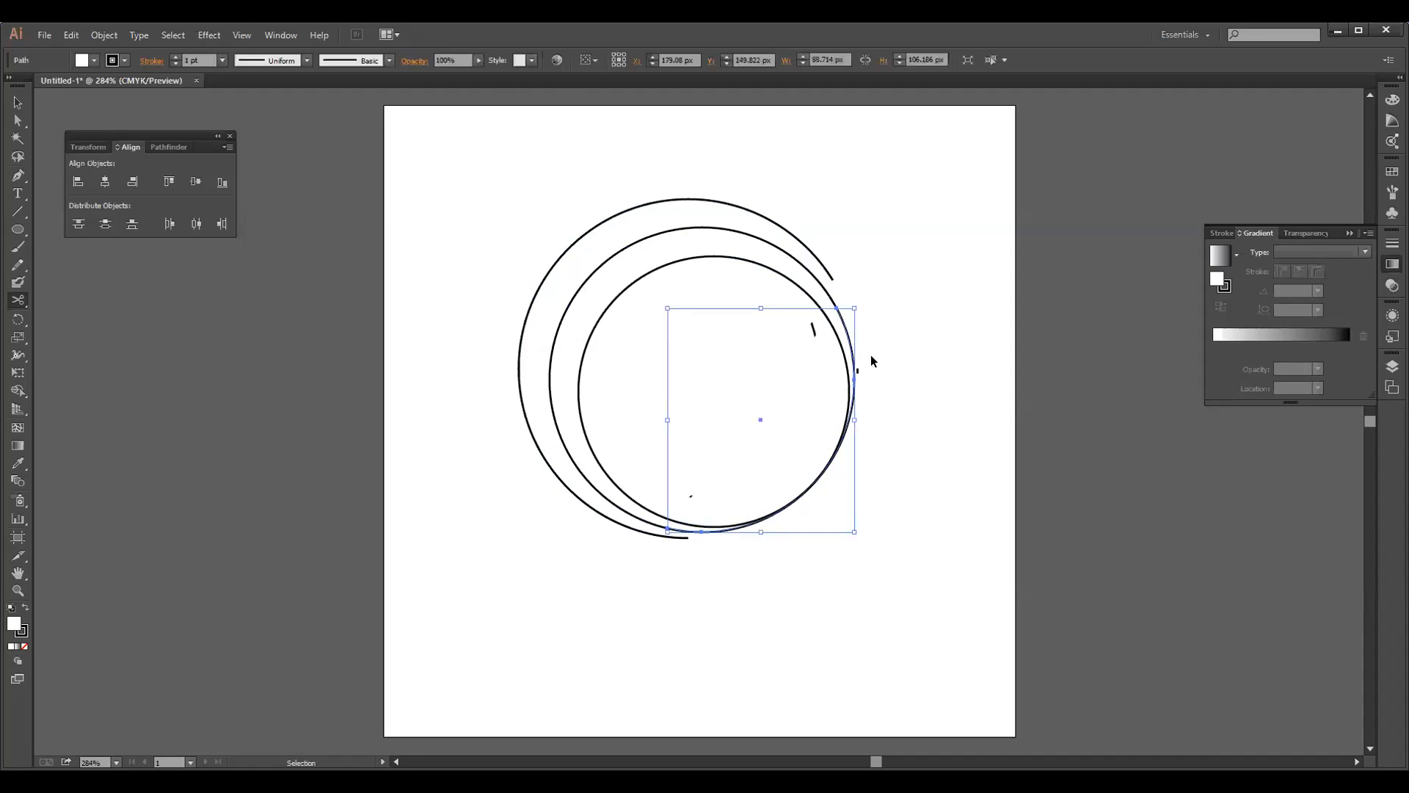
{"action": "key", "text": "ctrl+z"}
{"action": "key", "text": "ctrl+z"}
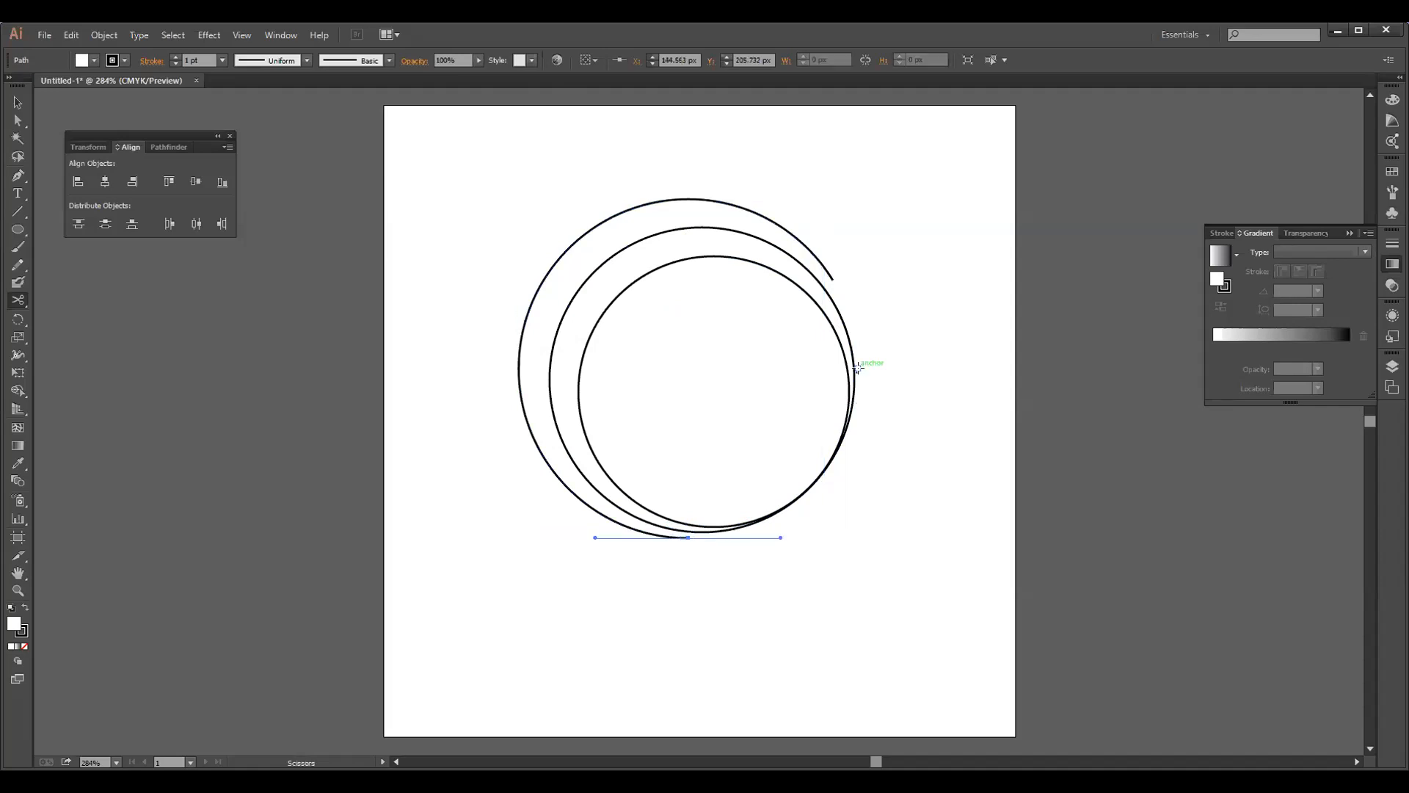
{"action": "left_click", "coordinate": [857, 369]}
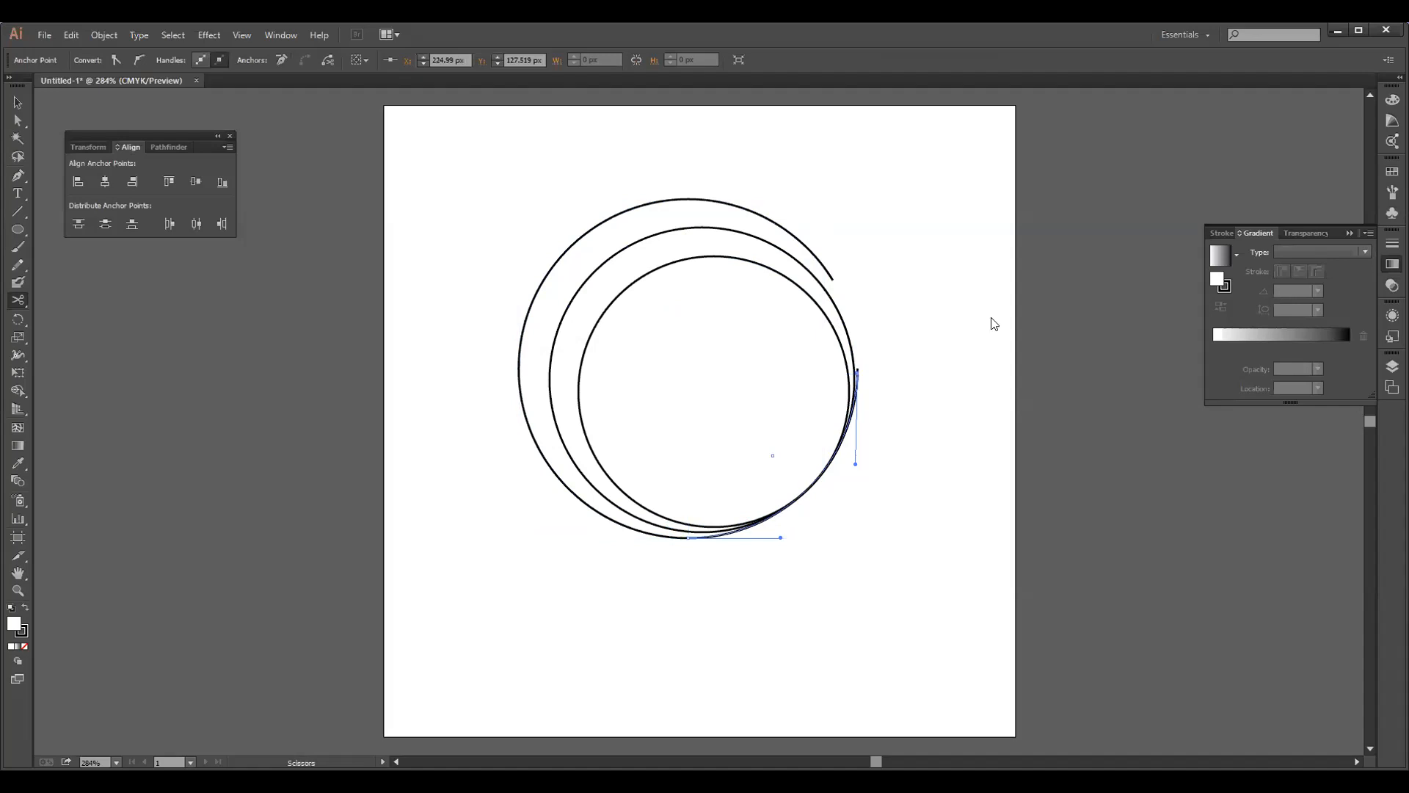
Cut the outer arc near its bottom with the Scissors tool and try another cut at its upper-right end
{"action": "left_click", "coordinate": [802, 410]}
{"action": "left_click", "coordinate": [845, 425]}
{"action": "key", "text": "ctrl+z"}
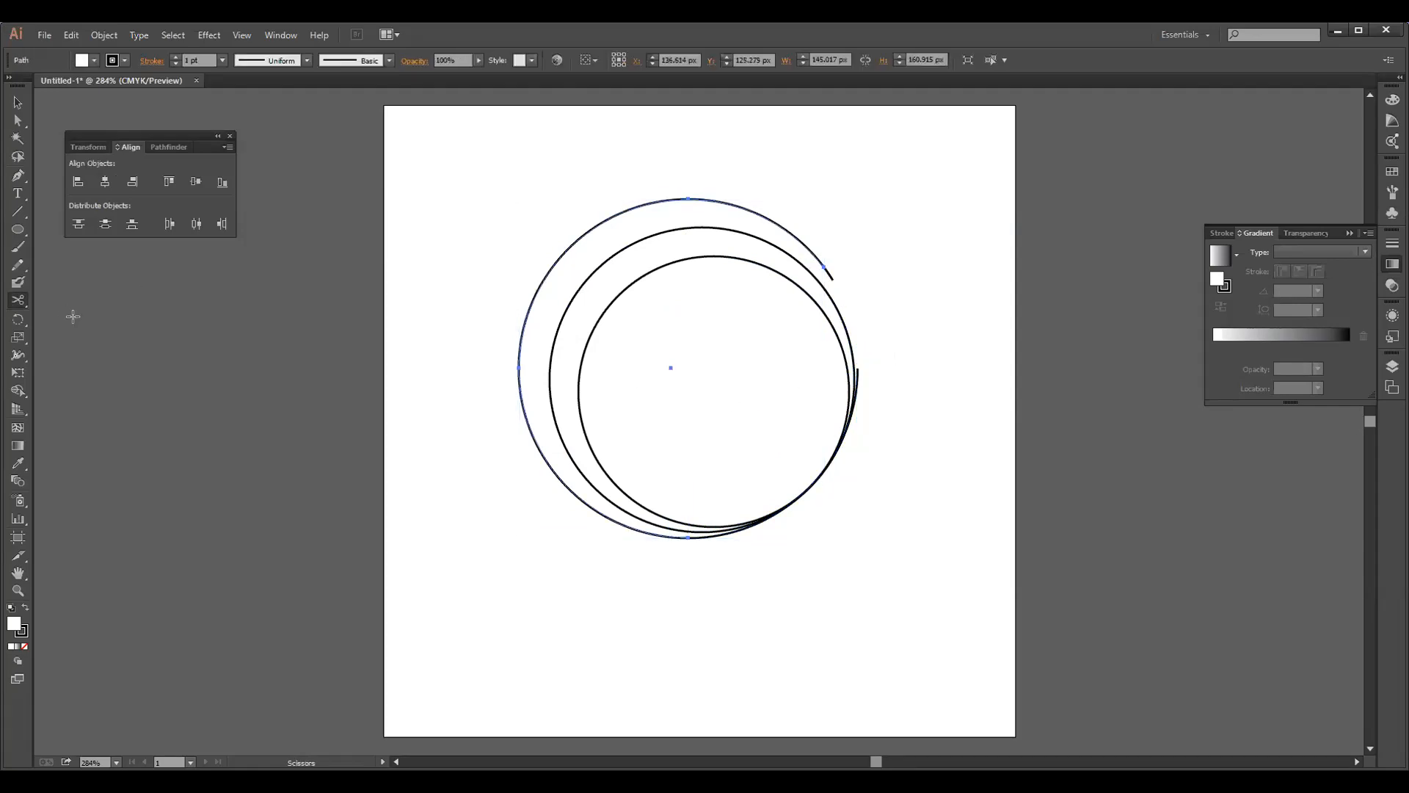
{"action": "left_click", "coordinate": [674, 540]}
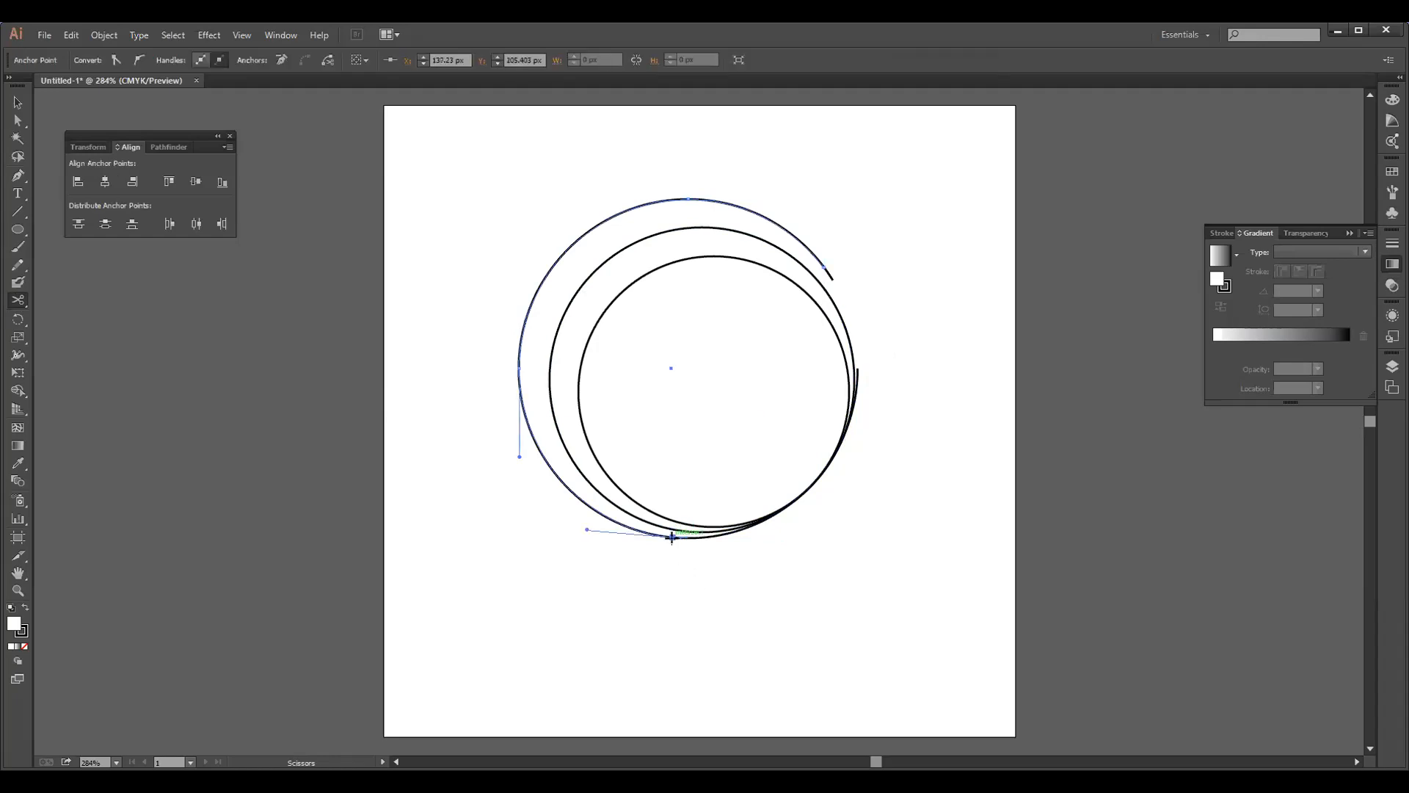
{"action": "left_click", "coordinate": [825, 270]}
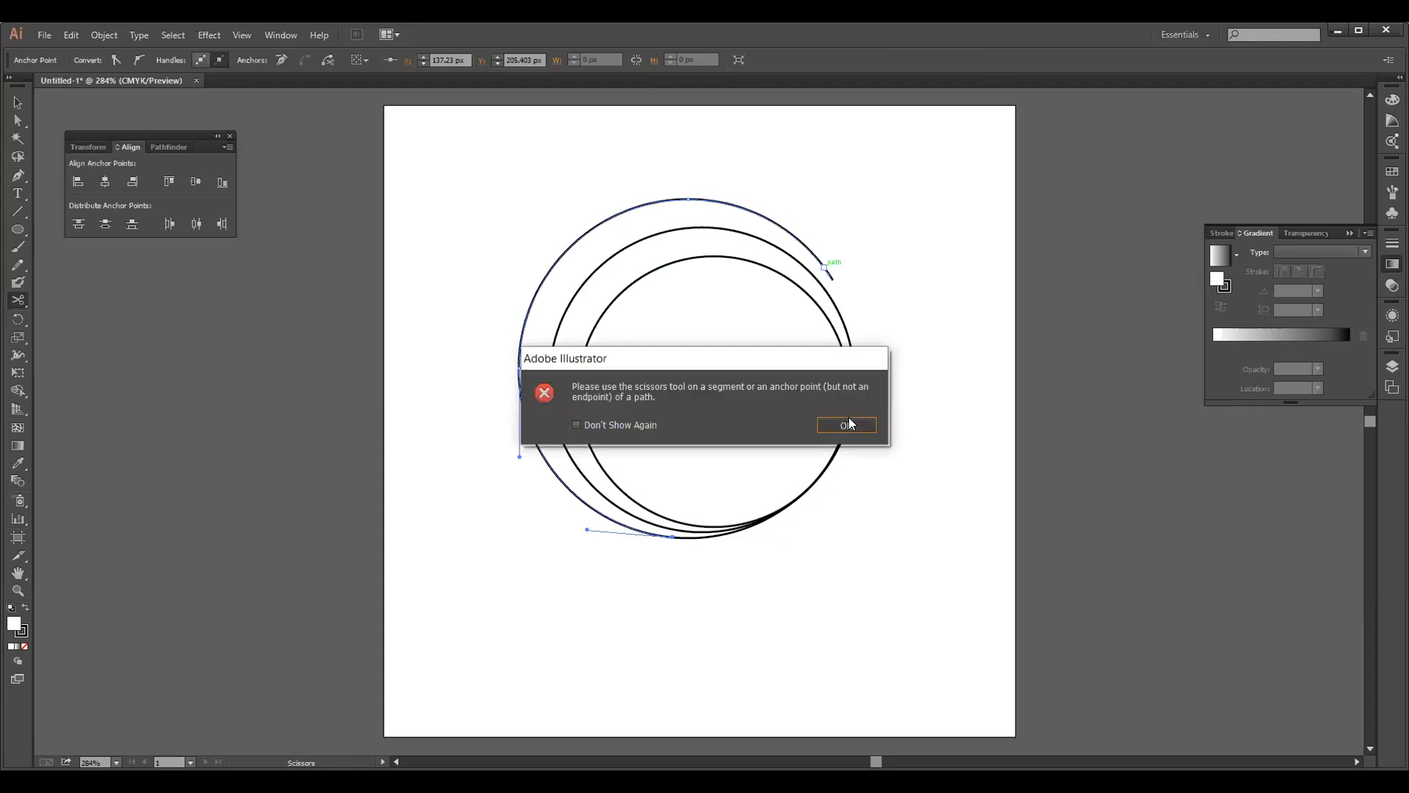
{"action": "left_click", "coordinate": [850, 421]}
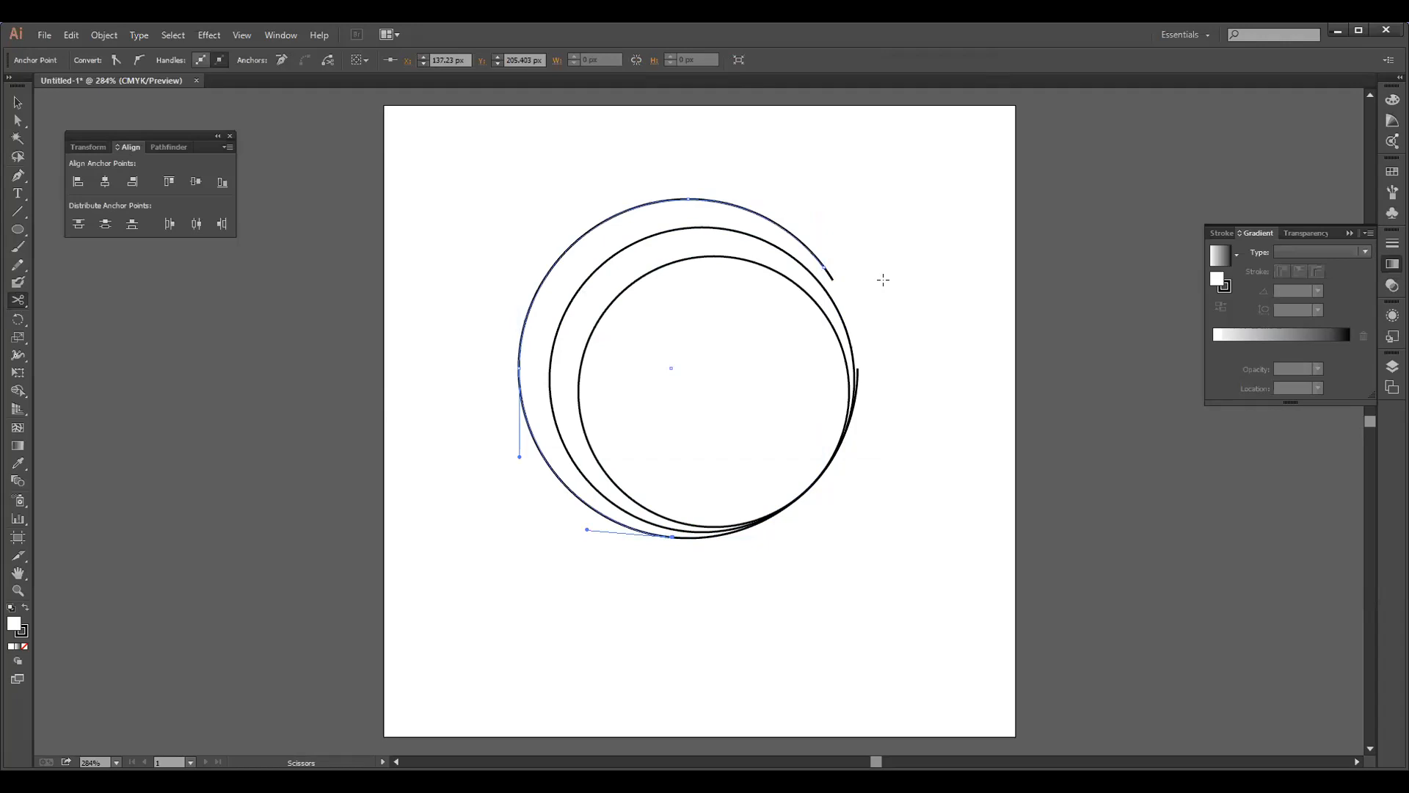
Try deleting part of the outer arc and cutting the middle circle near its bottom, and undo both attempts
{"action": "key", "text": "Delete"}
{"action": "key", "text": "ctrl+z"}
{"action": "key", "text": "ctrl+z"}
{"action": "key", "text": "ctrl+z"}
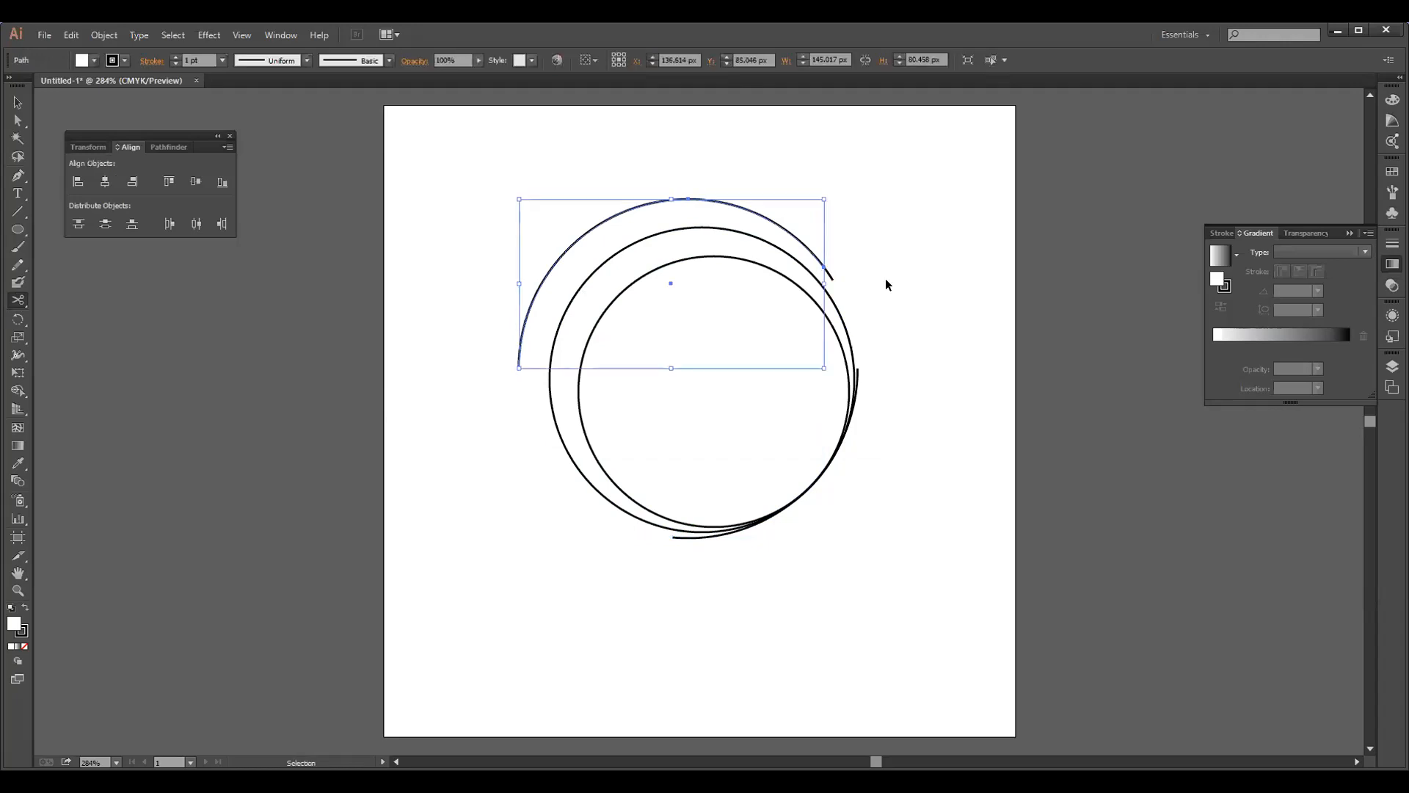
{"action": "left_click", "coordinate": [679, 530]}
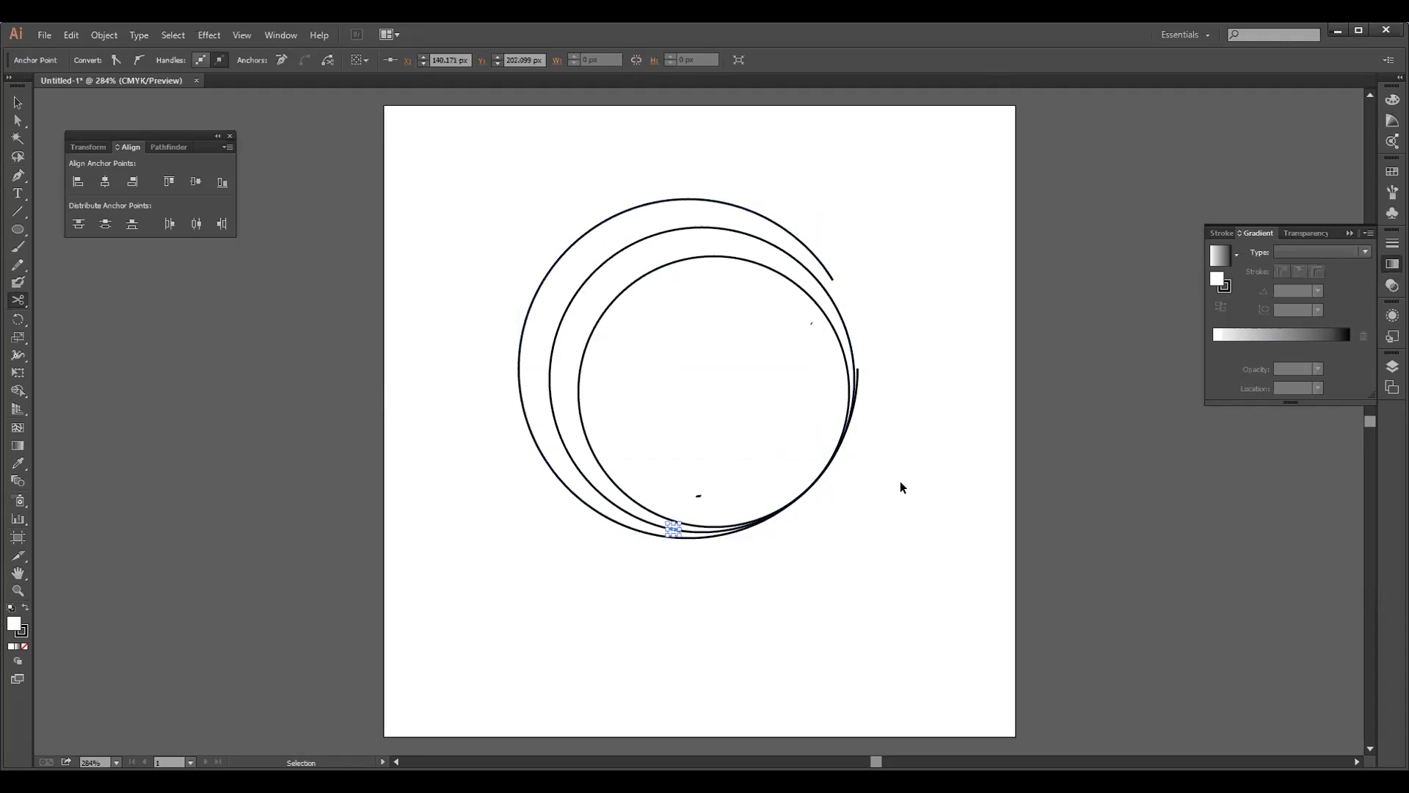
{"action": "key", "text": "ctrl+z"}
{"action": "key", "text": "ctrl+z"}
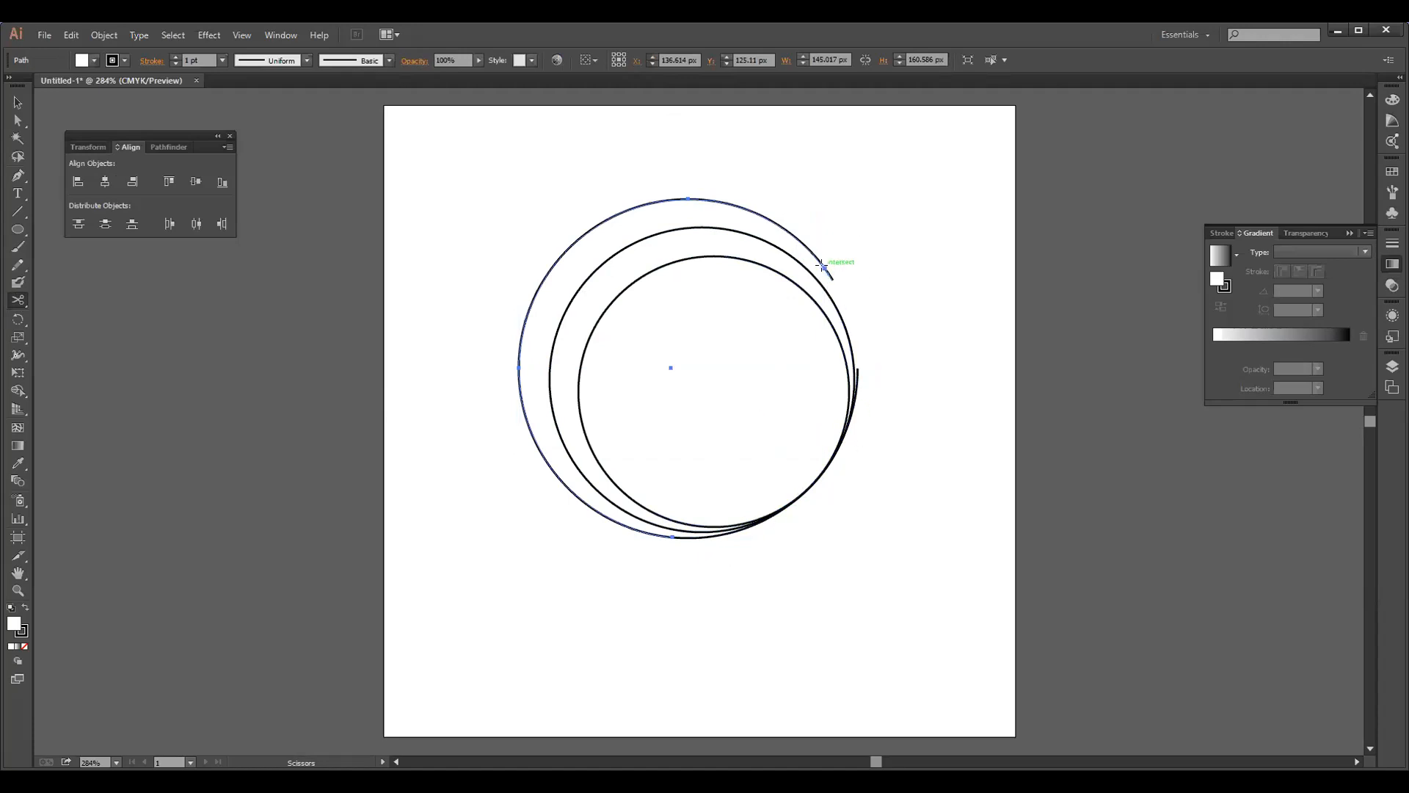
Try to cut the outer circle's leftover piece at its right-hand end with the Scissors tool
{"action": "left_click", "coordinate": [856, 365]}
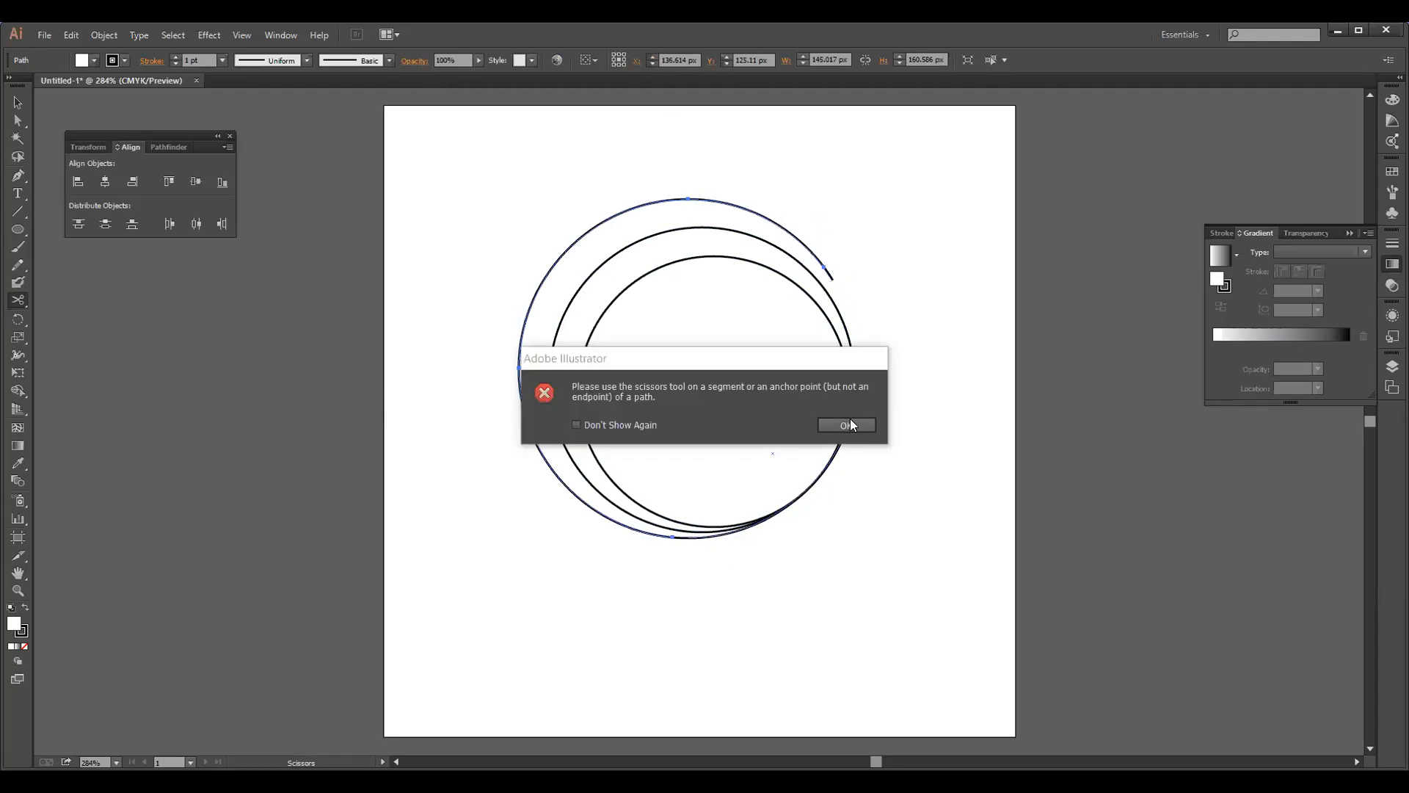
{"action": "left_click", "coordinate": [849, 421]}
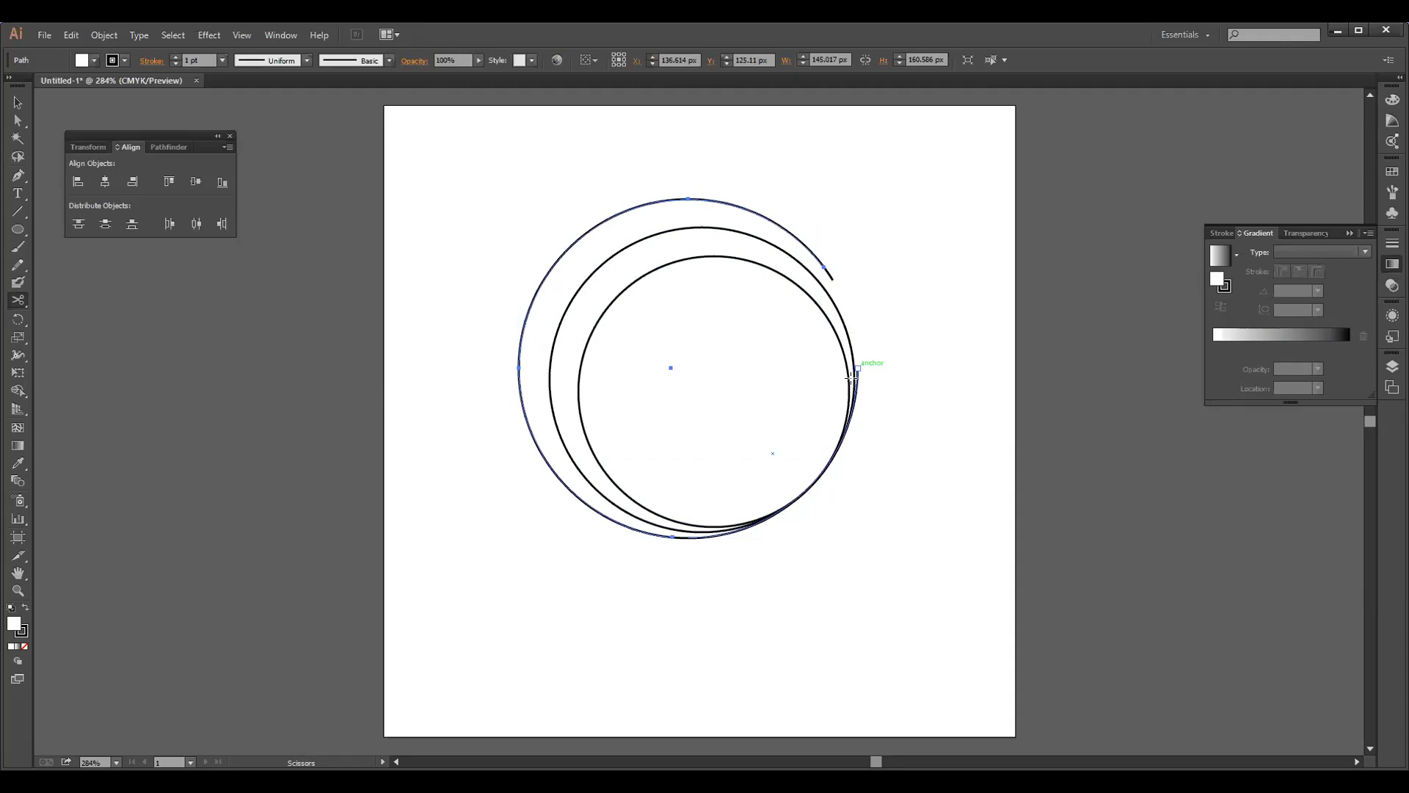
{"action": "left_click", "coordinate": [851, 377]}
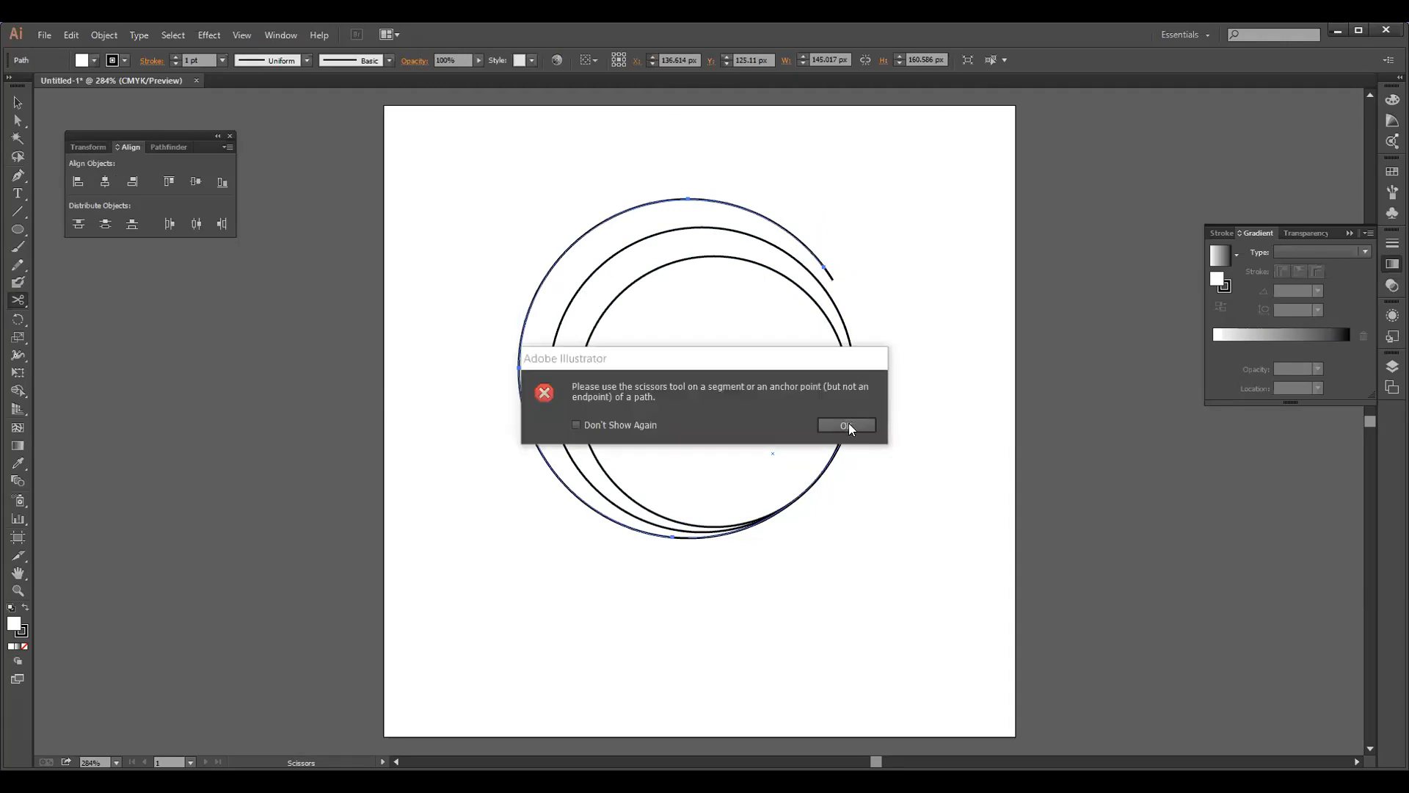
{"action": "left_click", "coordinate": [848, 424]}
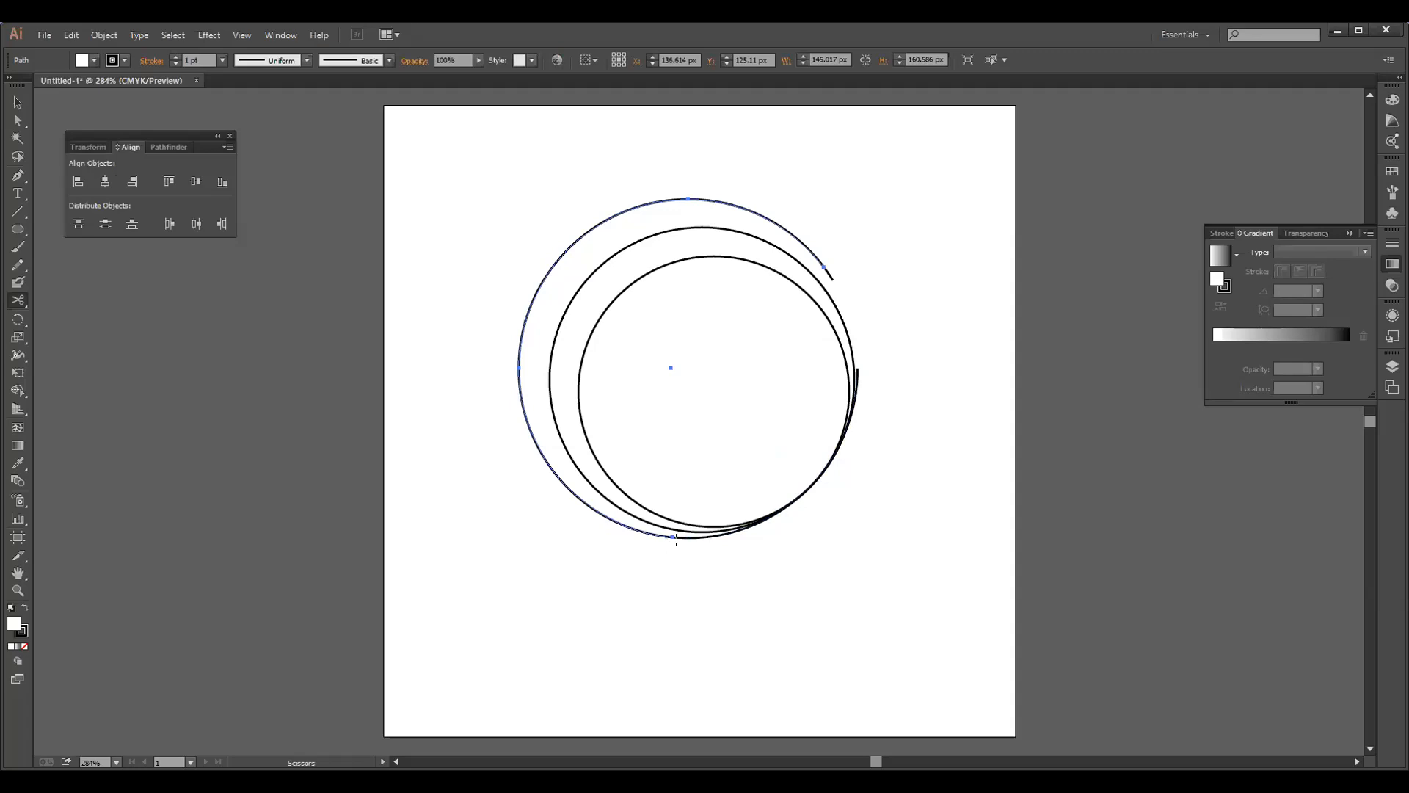
Cut the outer arc just left of its bottom point, try deleting the separated upper-left section and undo the deletion
{"action": "left_click", "coordinate": [698, 529]}
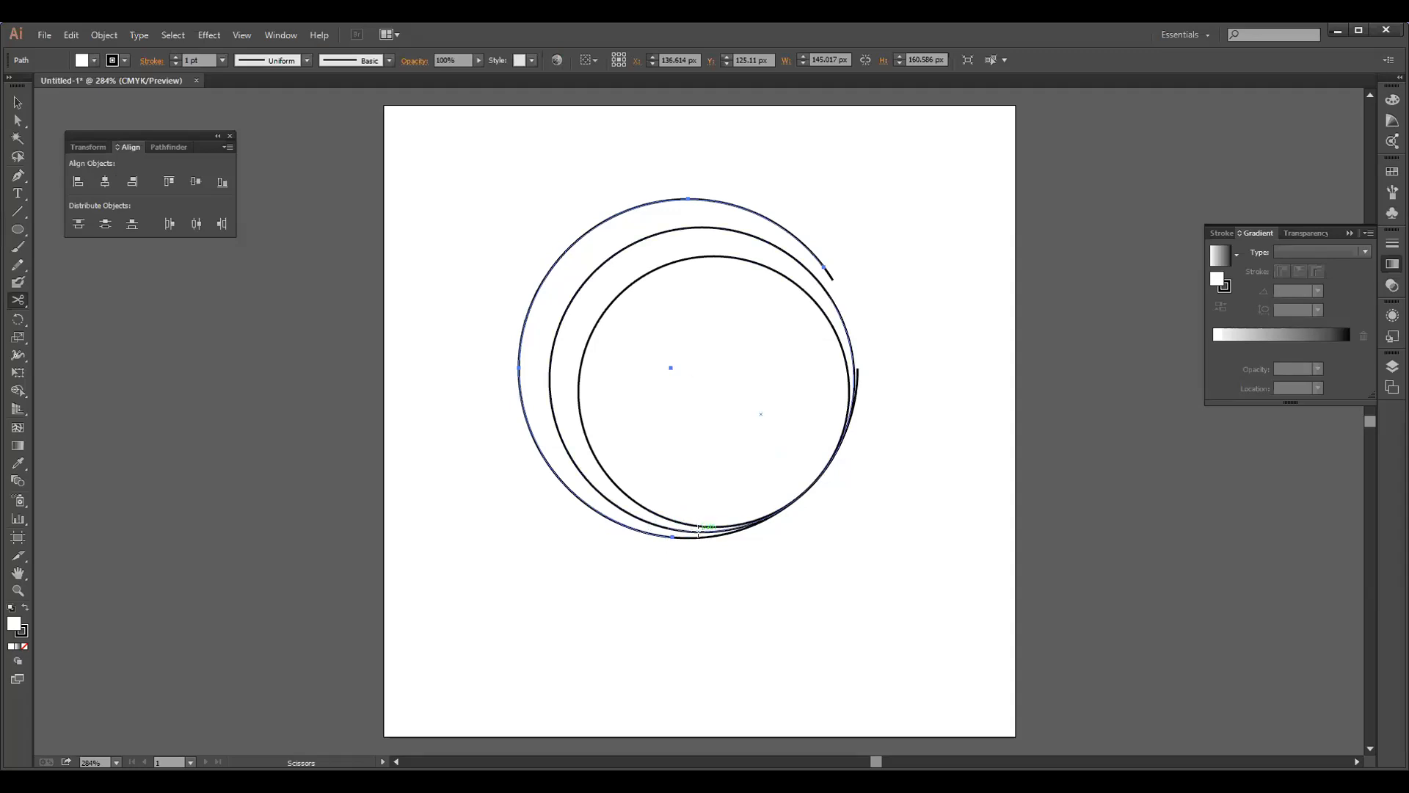
{"action": "left_click", "coordinate": [652, 538]}
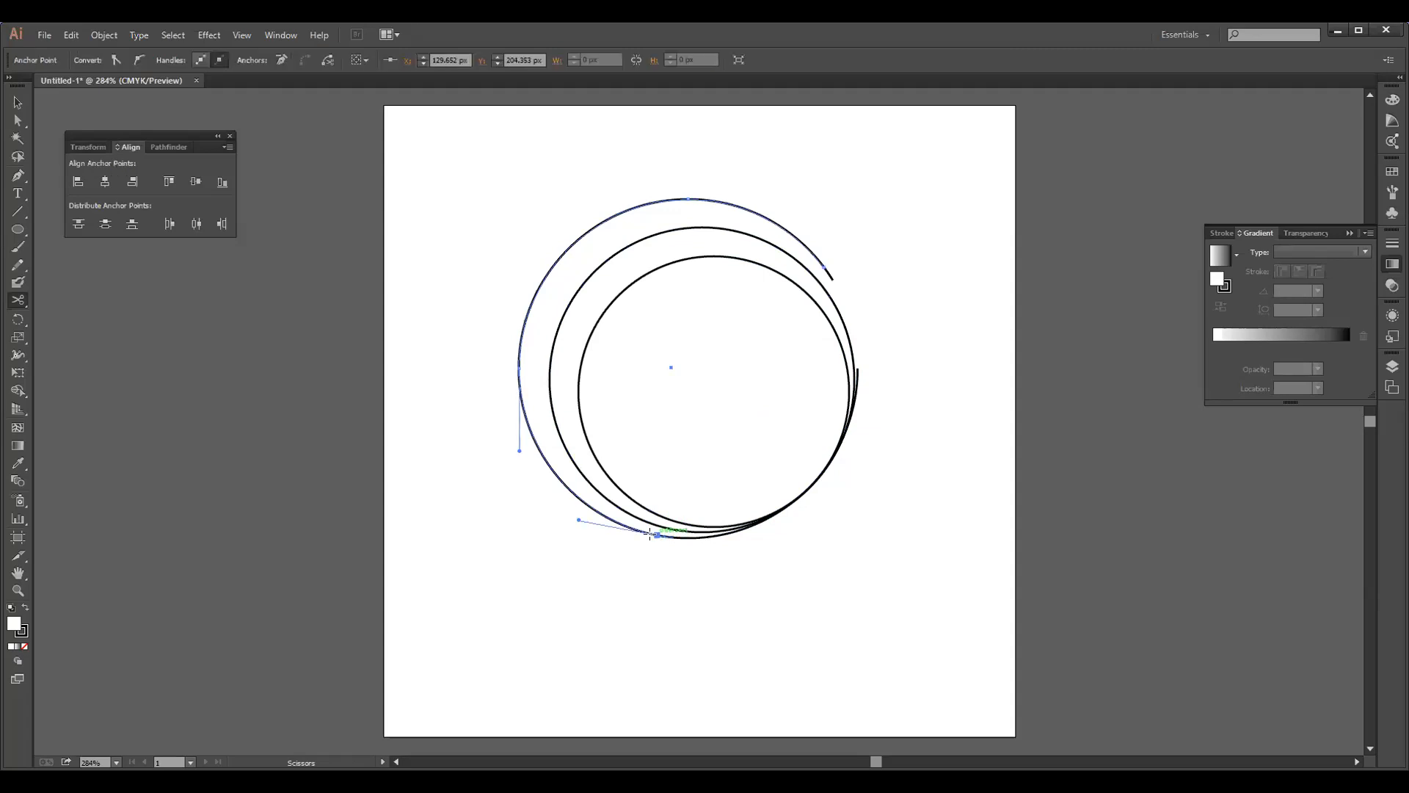
{"action": "left_click", "coordinate": [830, 274]}
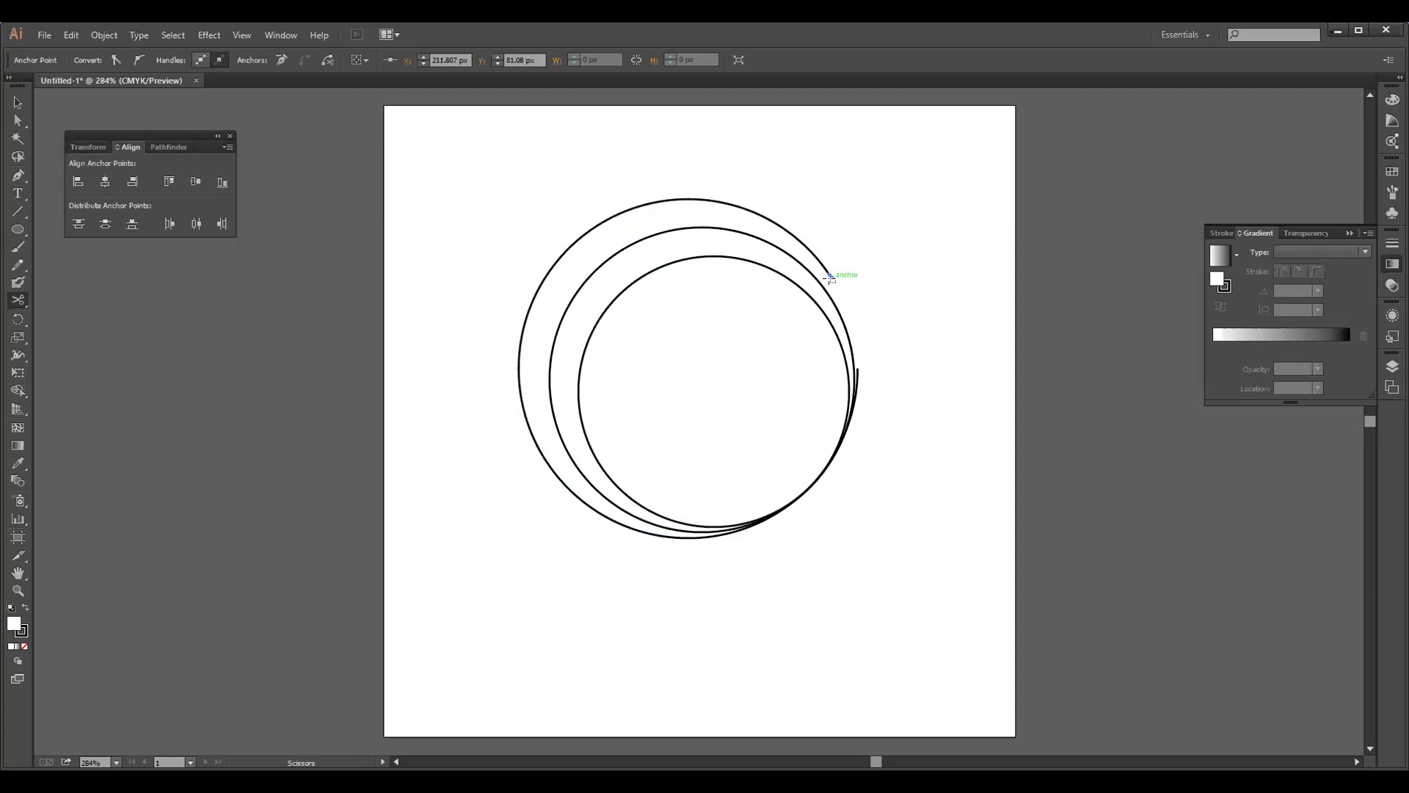
{"action": "left_click", "coordinate": [831, 276]}
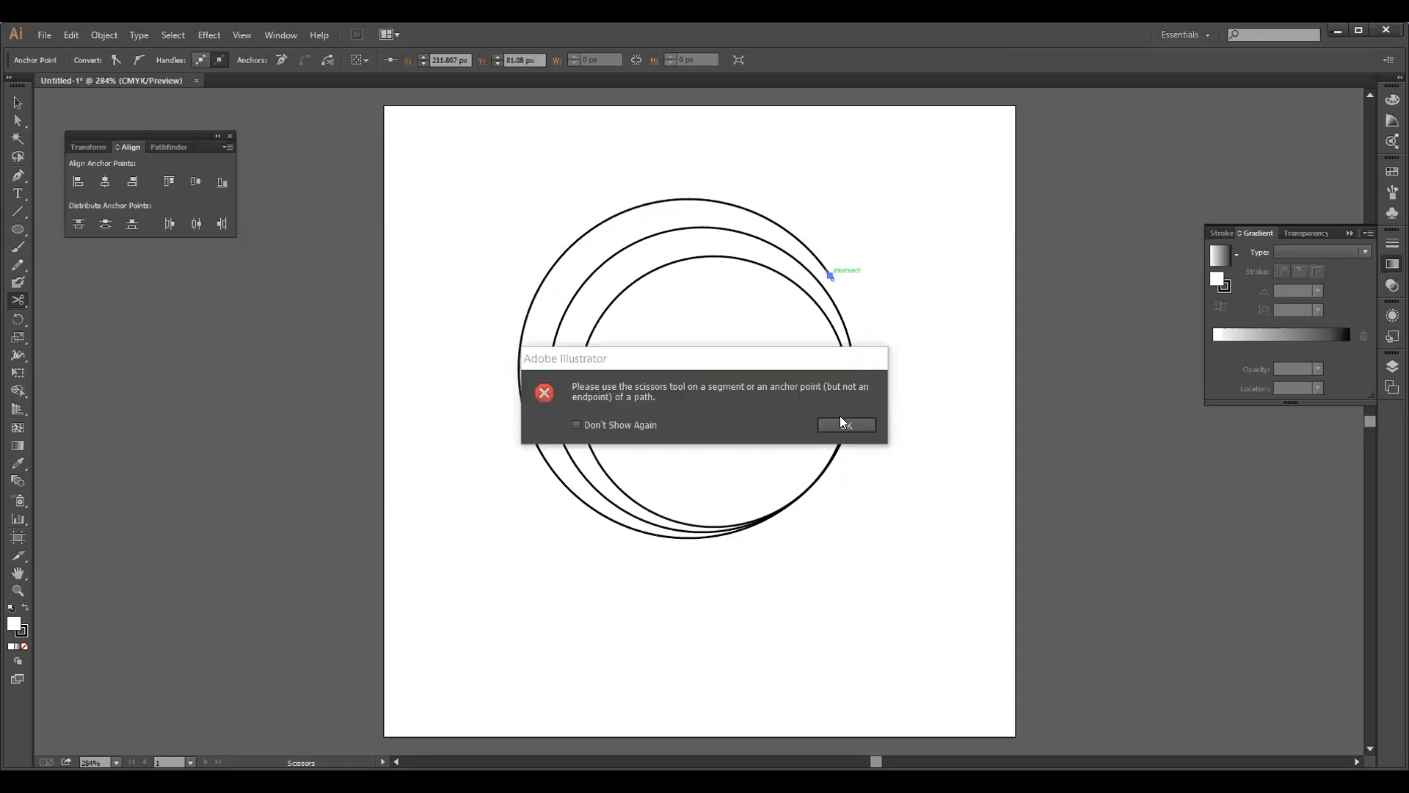
{"action": "key", "text": "Return"}
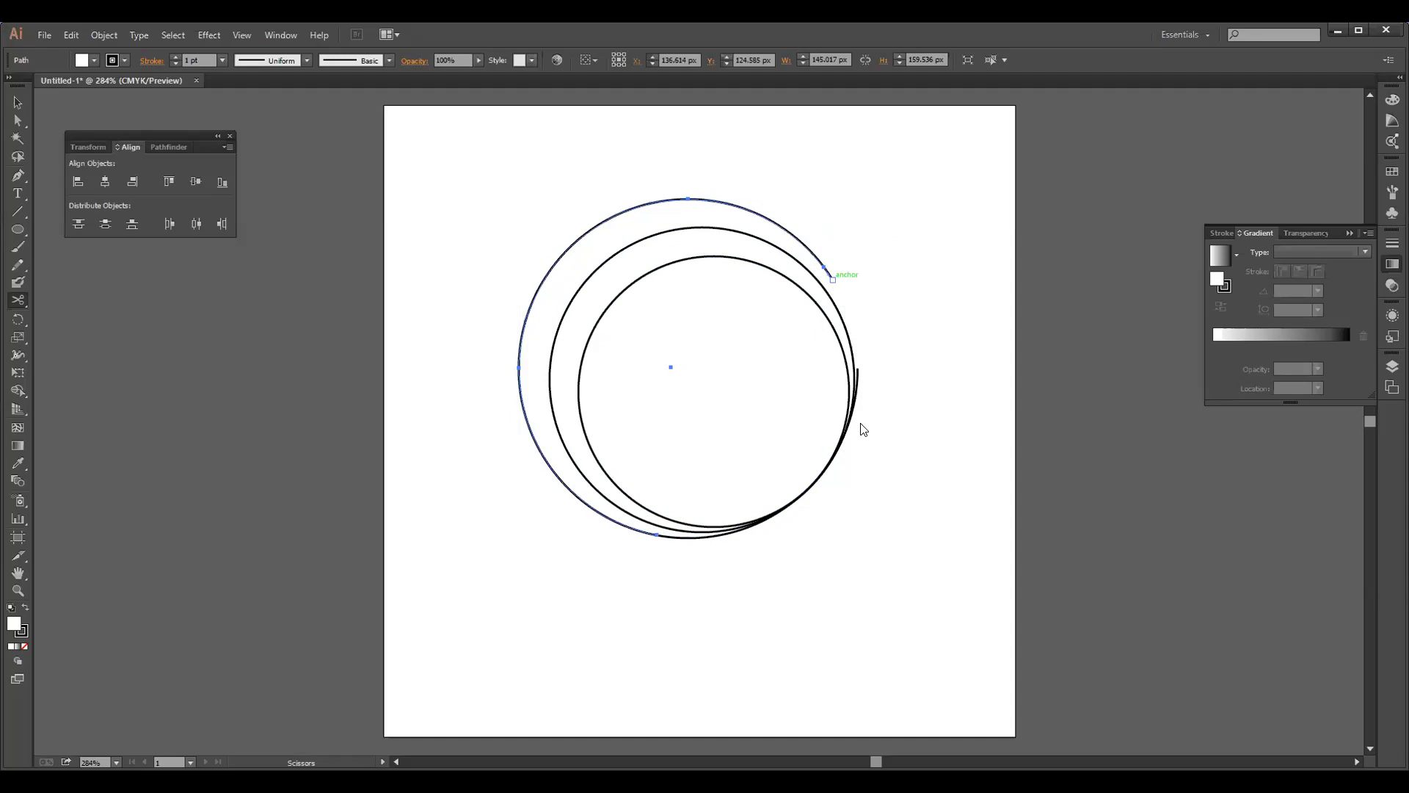
{"action": "key", "text": "Delete"}
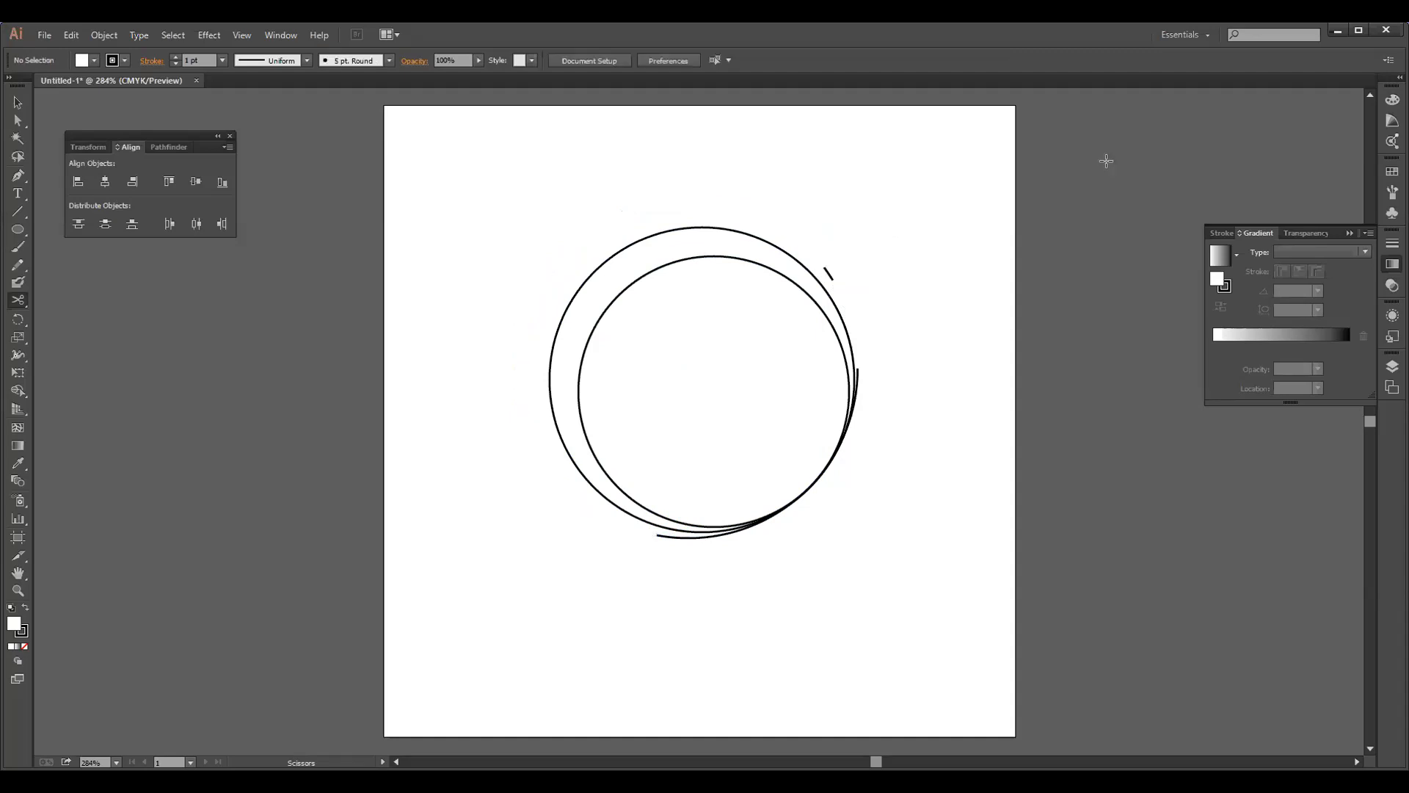
{"action": "key", "text": "ctrl+z"}
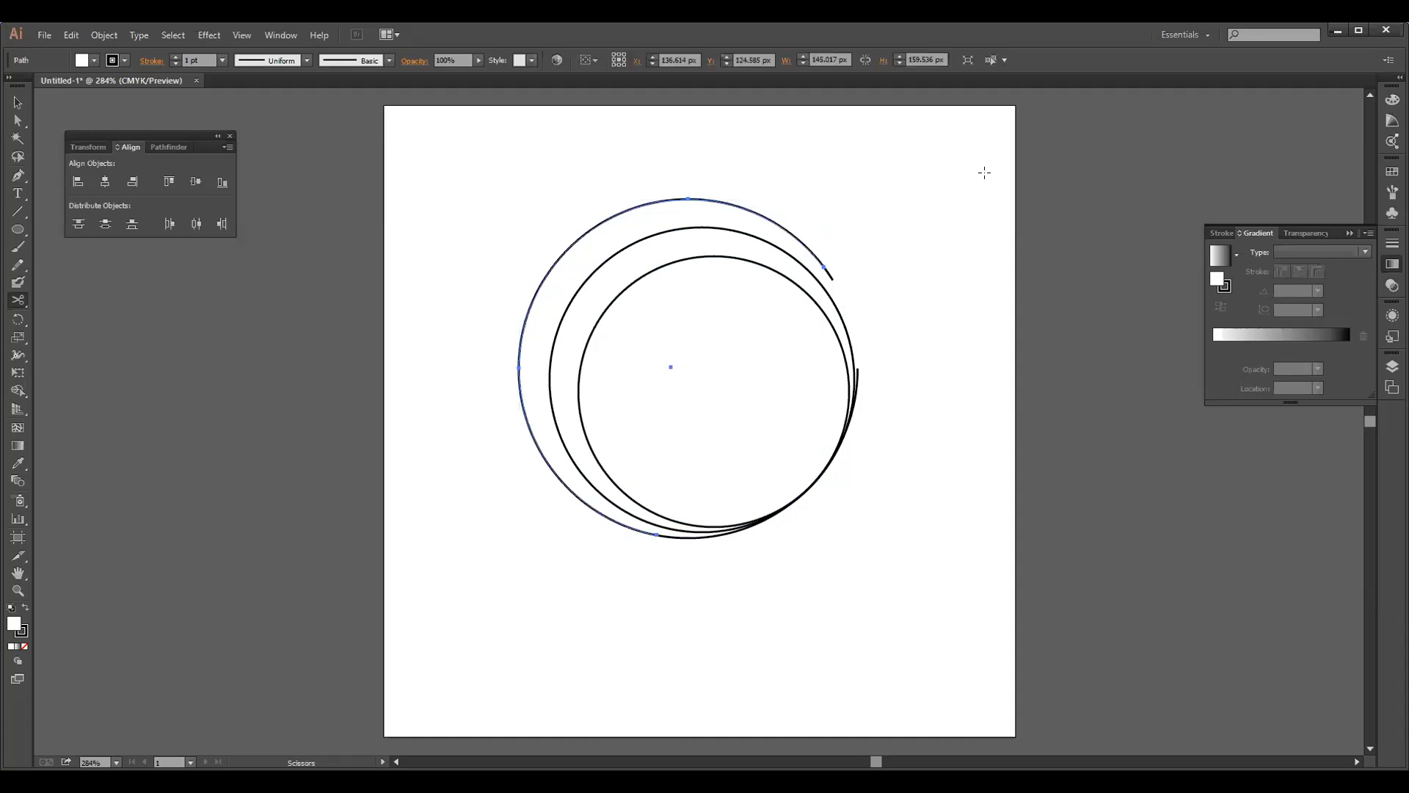
Undo the accumulated Scissors cuts until the outer circle is whole again
{"action": "key", "text": "alt"}
{"action": "key", "text": "alt"}
{"action": "key", "text": "alt"}
{"action": "left_click", "coordinate": [820, 268]}
{"action": "key", "text": "v"}
{"action": "key", "text": "c"}
{"action": "key", "text": "z"}
{"action": "key", "text": "ctrl+z"}
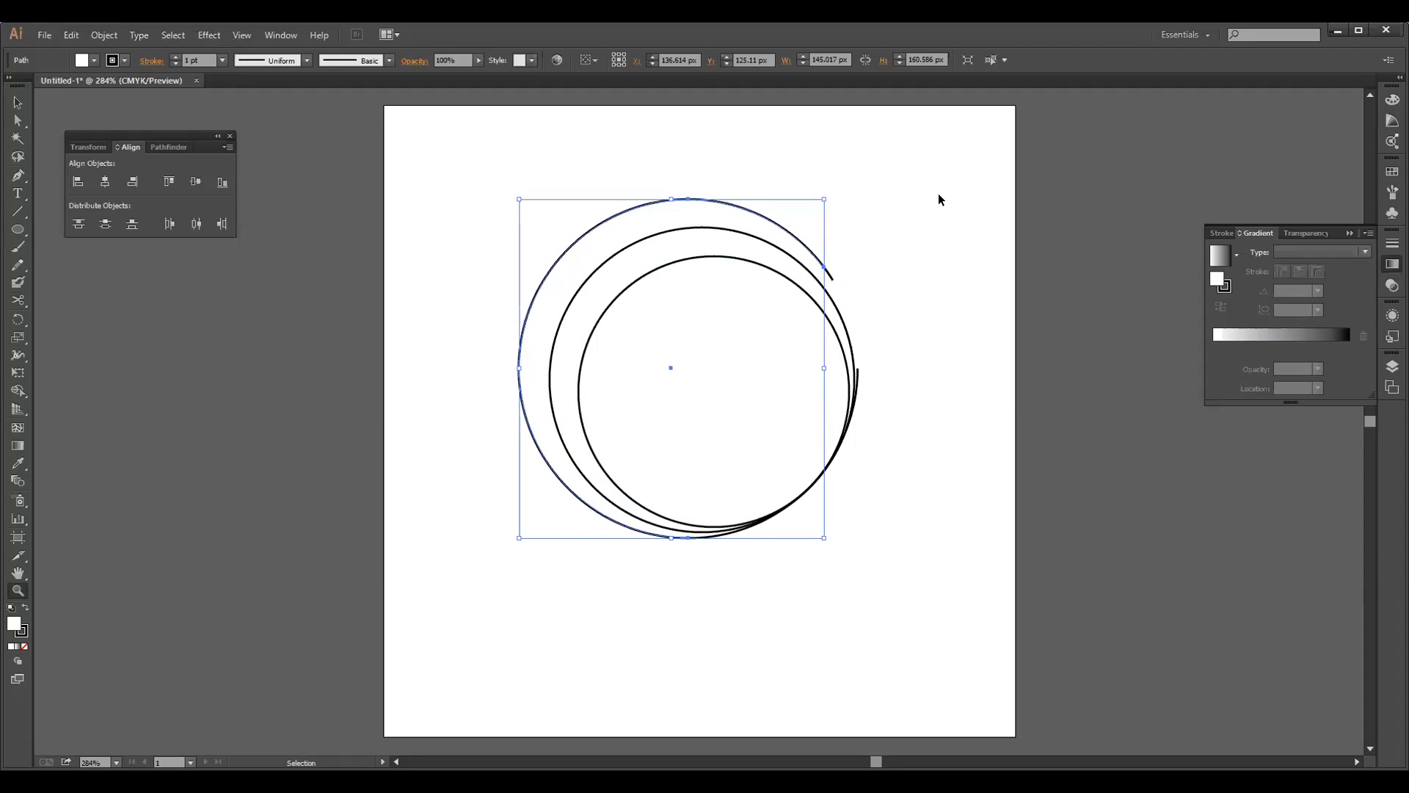
{"action": "key", "text": "ctrl+a"}
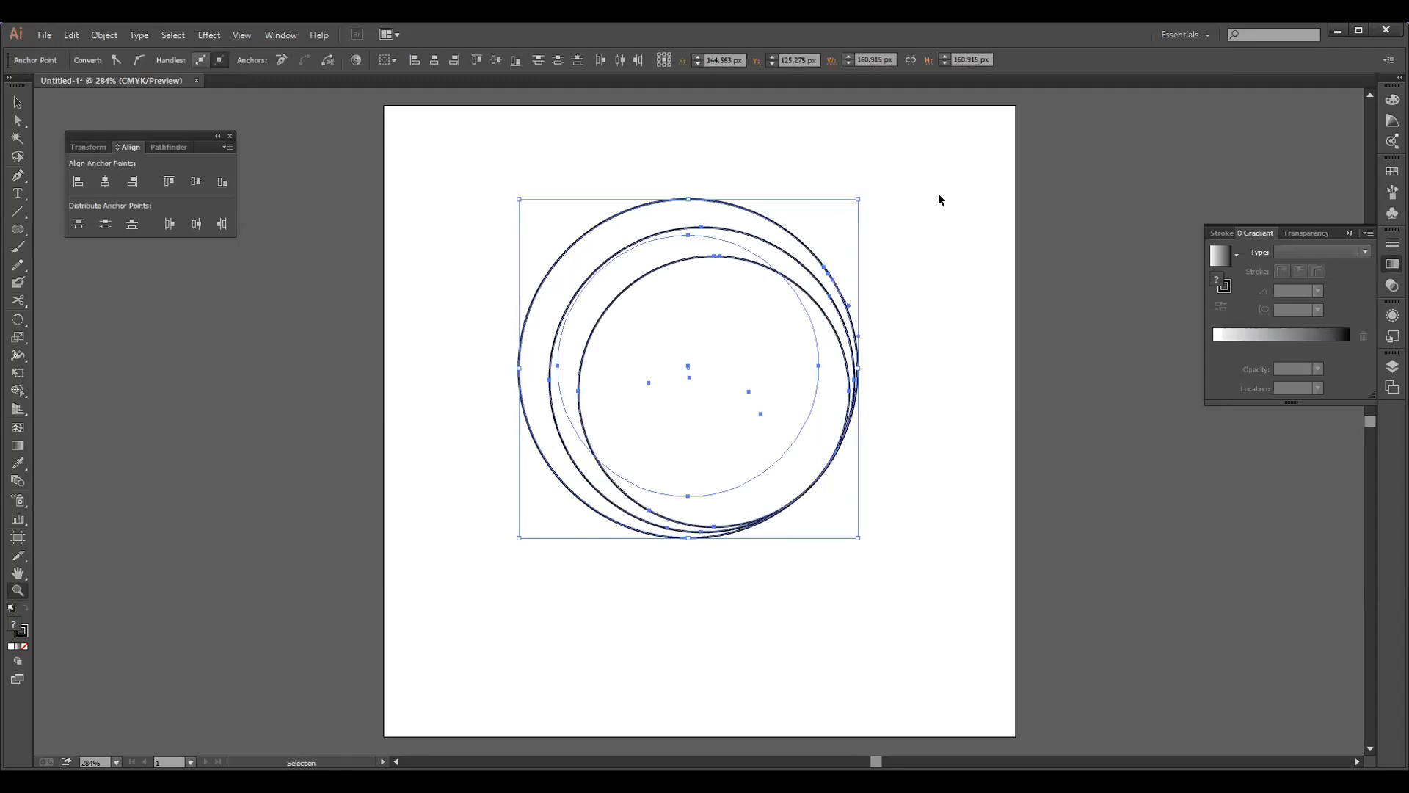
{"action": "key", "text": "ctrl+z"}
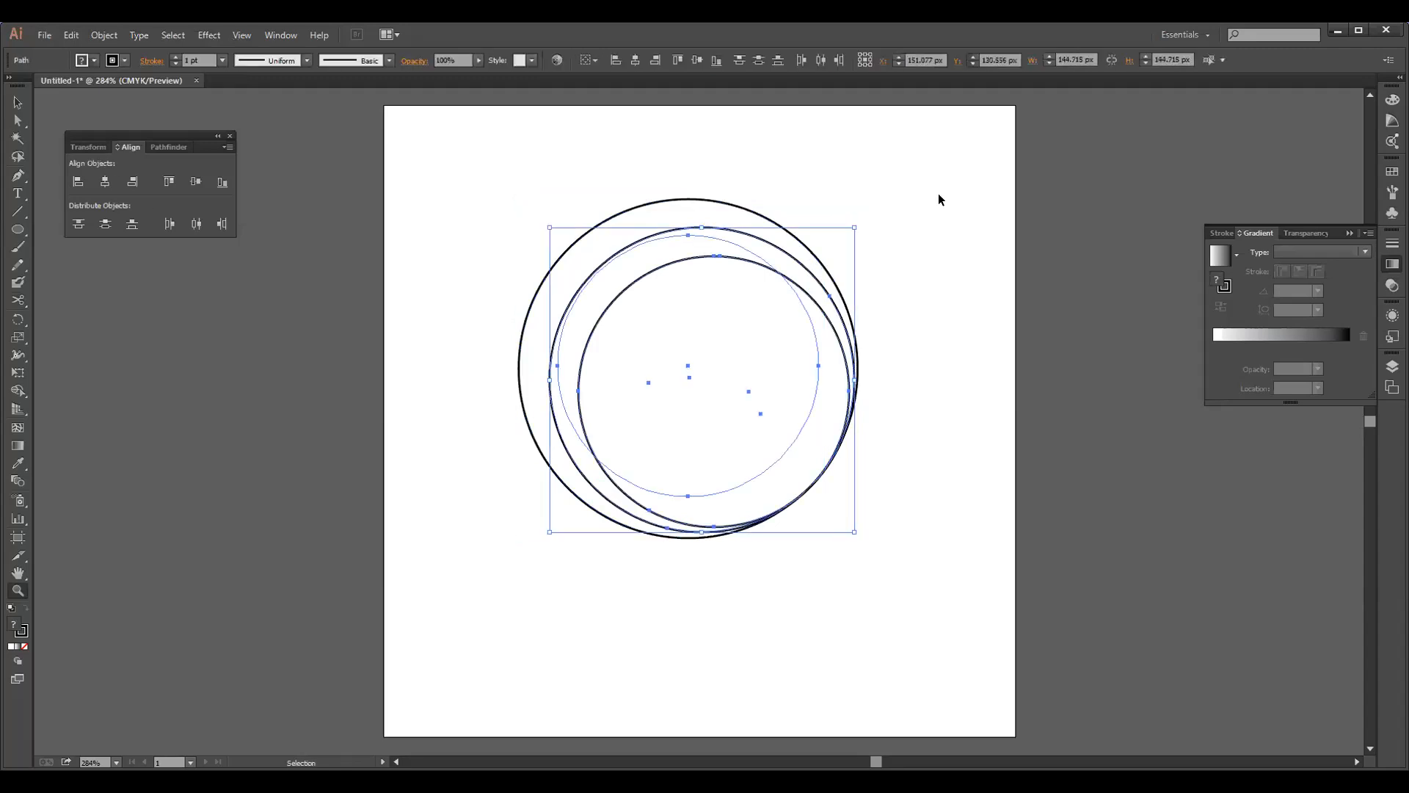
{"action": "key", "text": "ctrl+z"}
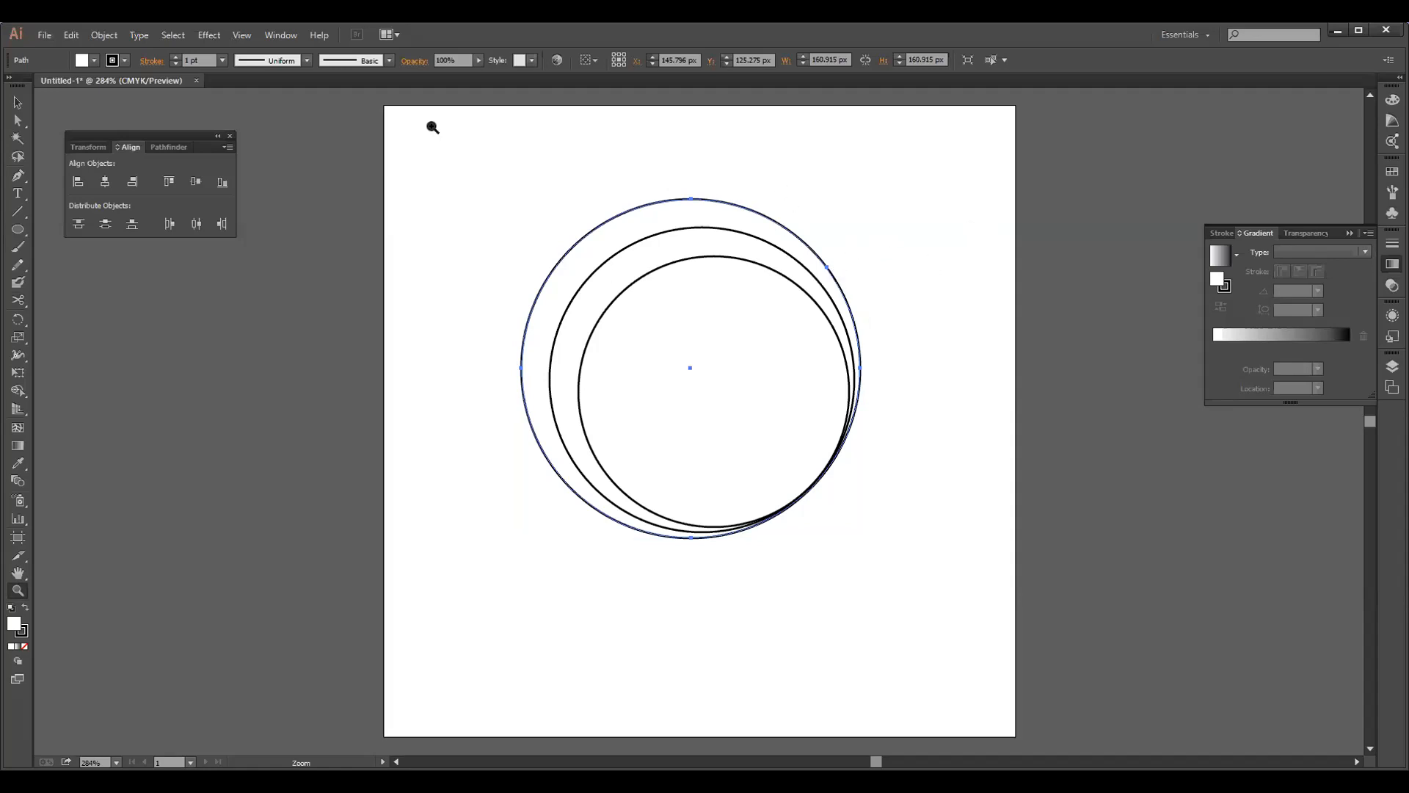
Draw a horizontal line about 8 px long at the outer circle's upper right and a vertical one about 12 px long at its lower left
{"action": "left_click", "coordinate": [17, 212]}
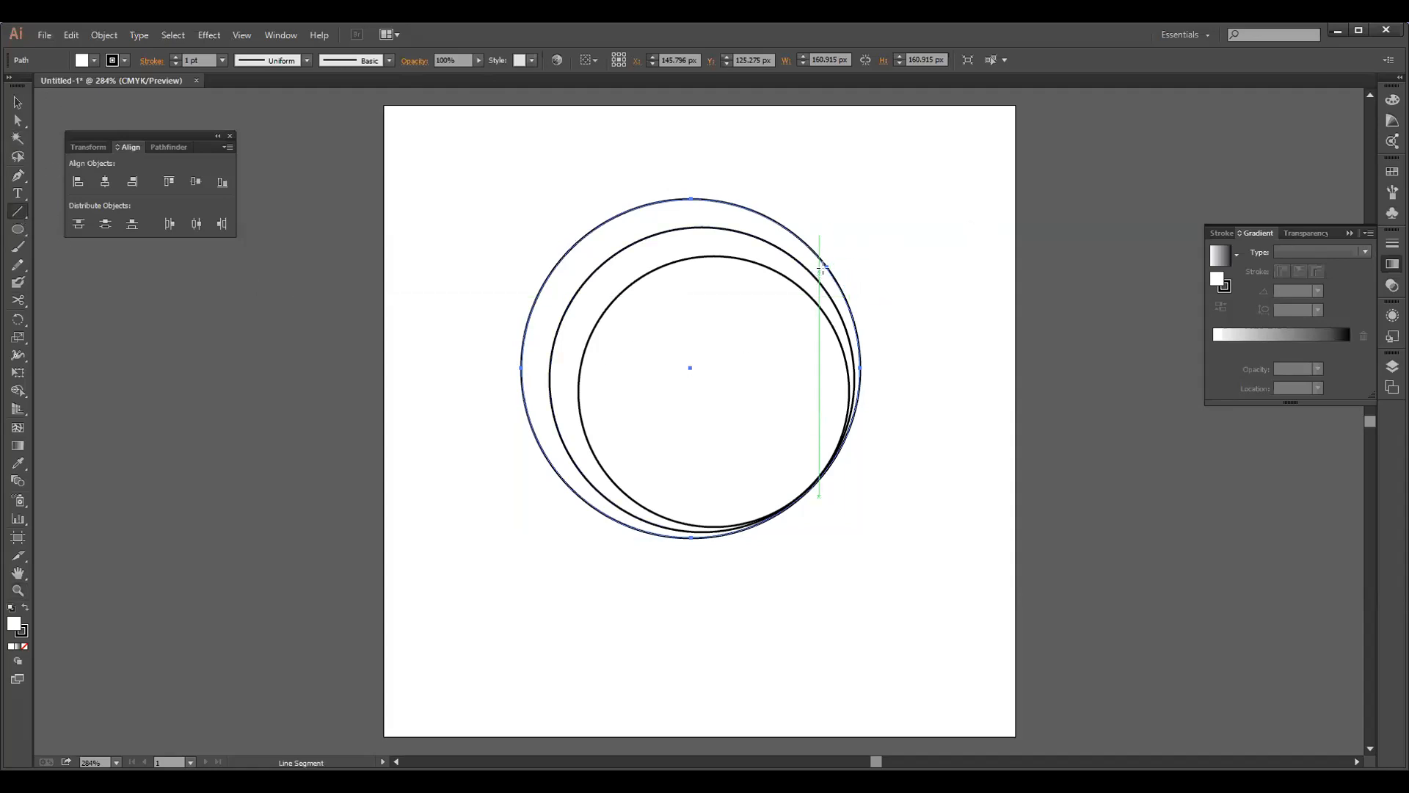
{"action": "left_click_drag", "start_coordinate": [823, 267], "coordinate": [838, 267]}
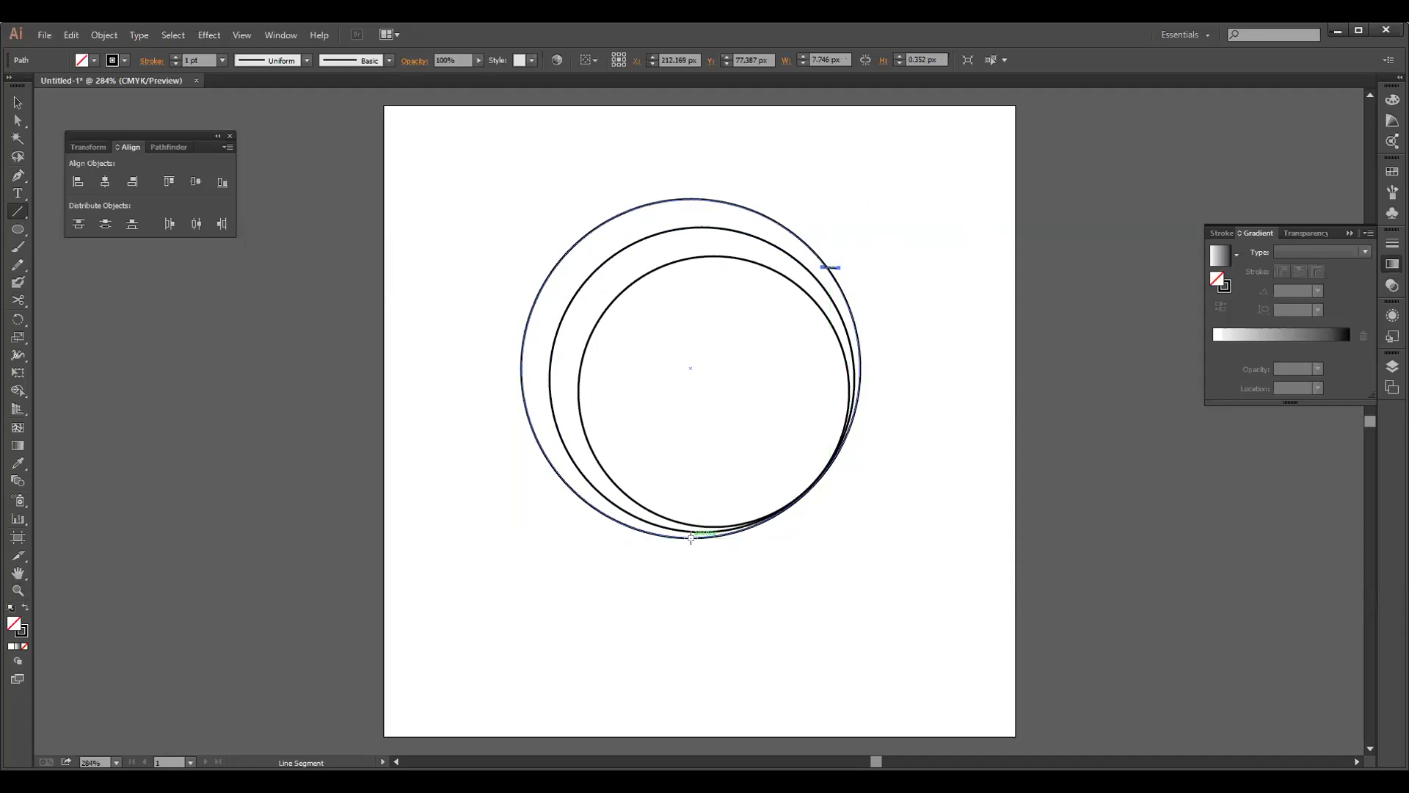
{"action": "left_click_drag", "start_coordinate": [650, 527], "coordinate": [650, 552]}
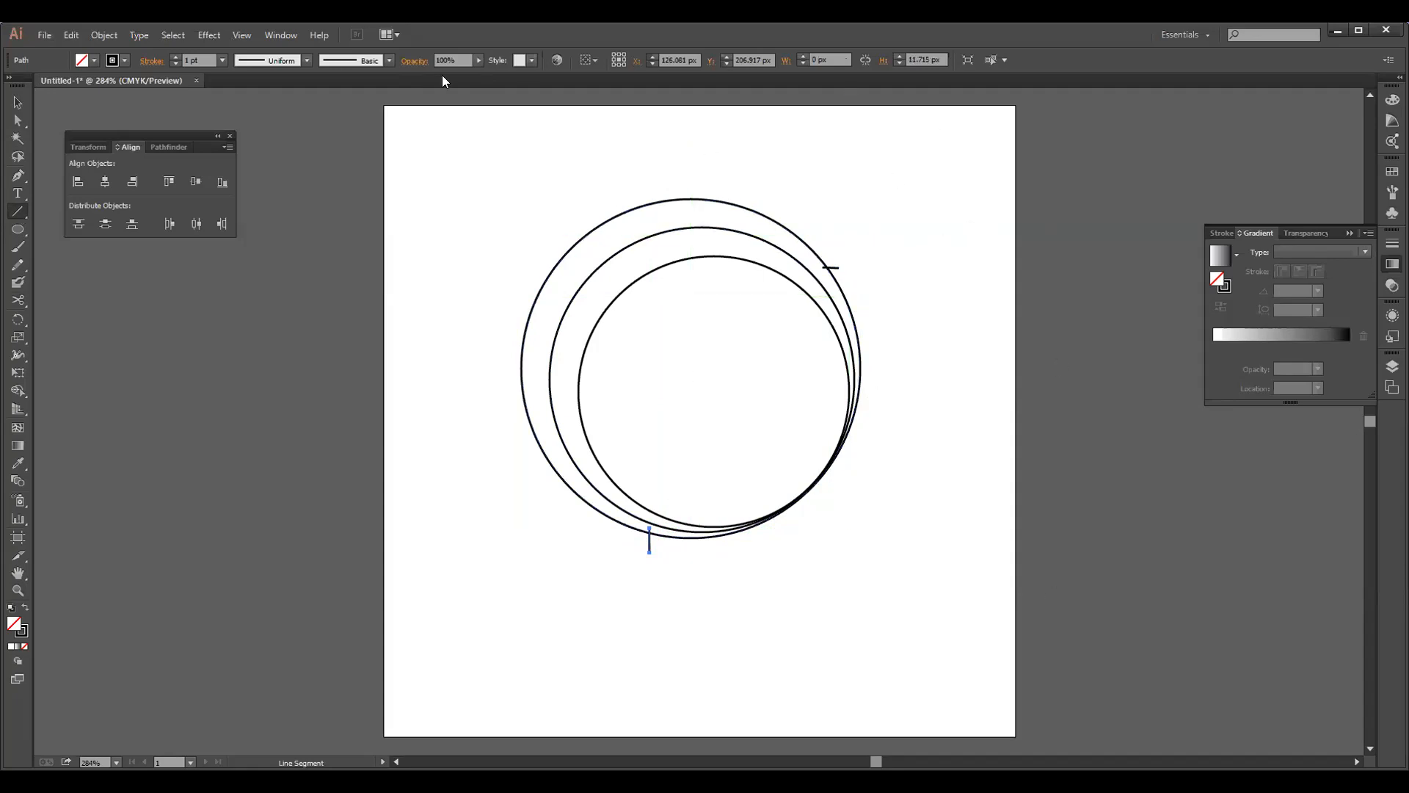
{"action": "mouse_move", "coordinate": [441, 173]}
{"action": "left_mouse_down"}
{"action": "mouse_move", "coordinate": [483, 371]}
{"action": "mouse_move", "coordinate": [496, 527]}
{"action": "mouse_move", "coordinate": [426, 181]}
{"action": "left_mouse_up"}
{"action": "key", "text": "ctrl+z"}
Select the circles and both short lines and examine the Pathfinder and path commands available for splitting them
{"action": "key", "text": "v"}
{"action": "left_click_drag", "start_coordinate": [446, 195], "coordinate": [898, 612]}
{"action": "right_click", "coordinate": [768, 397]}
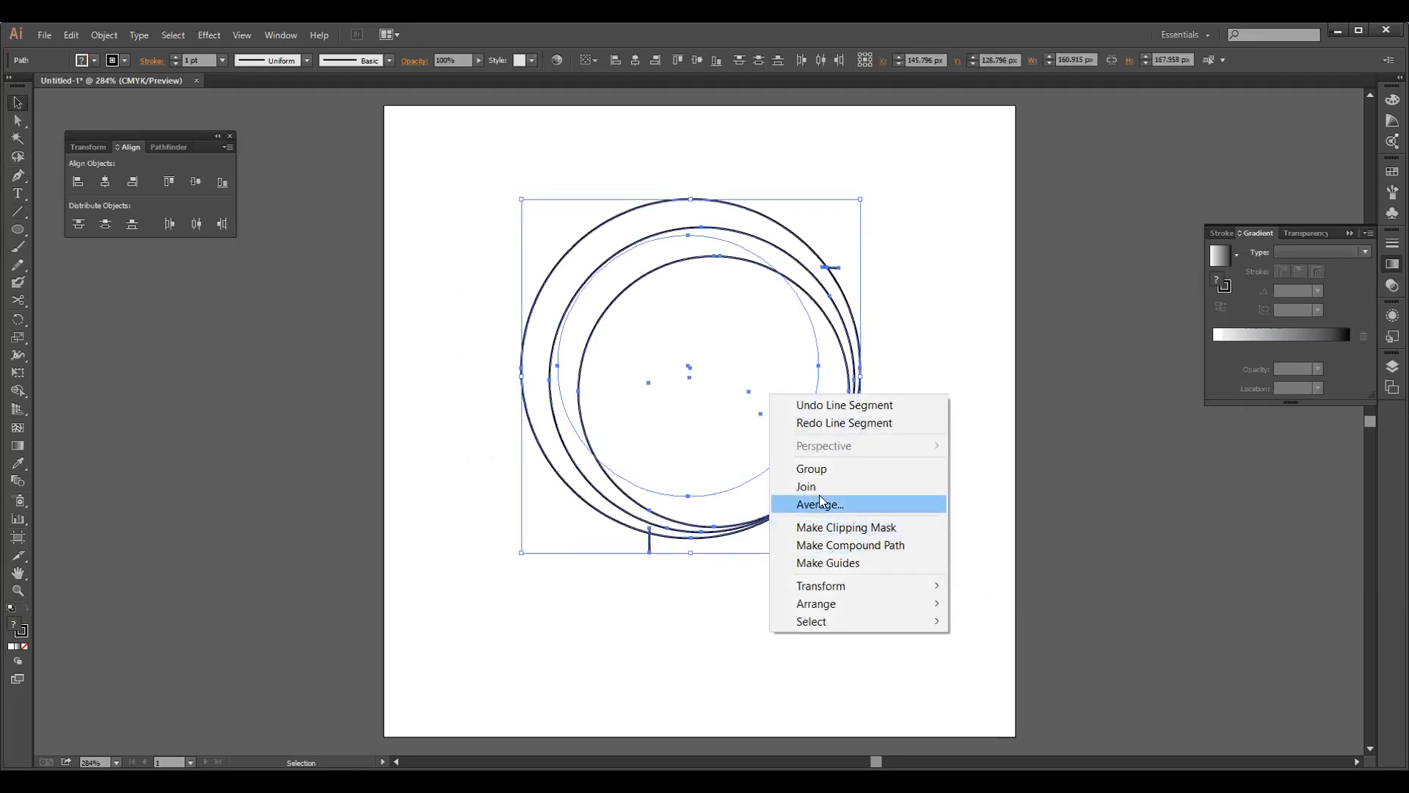
{"action": "left_click", "coordinate": [950, 308]}
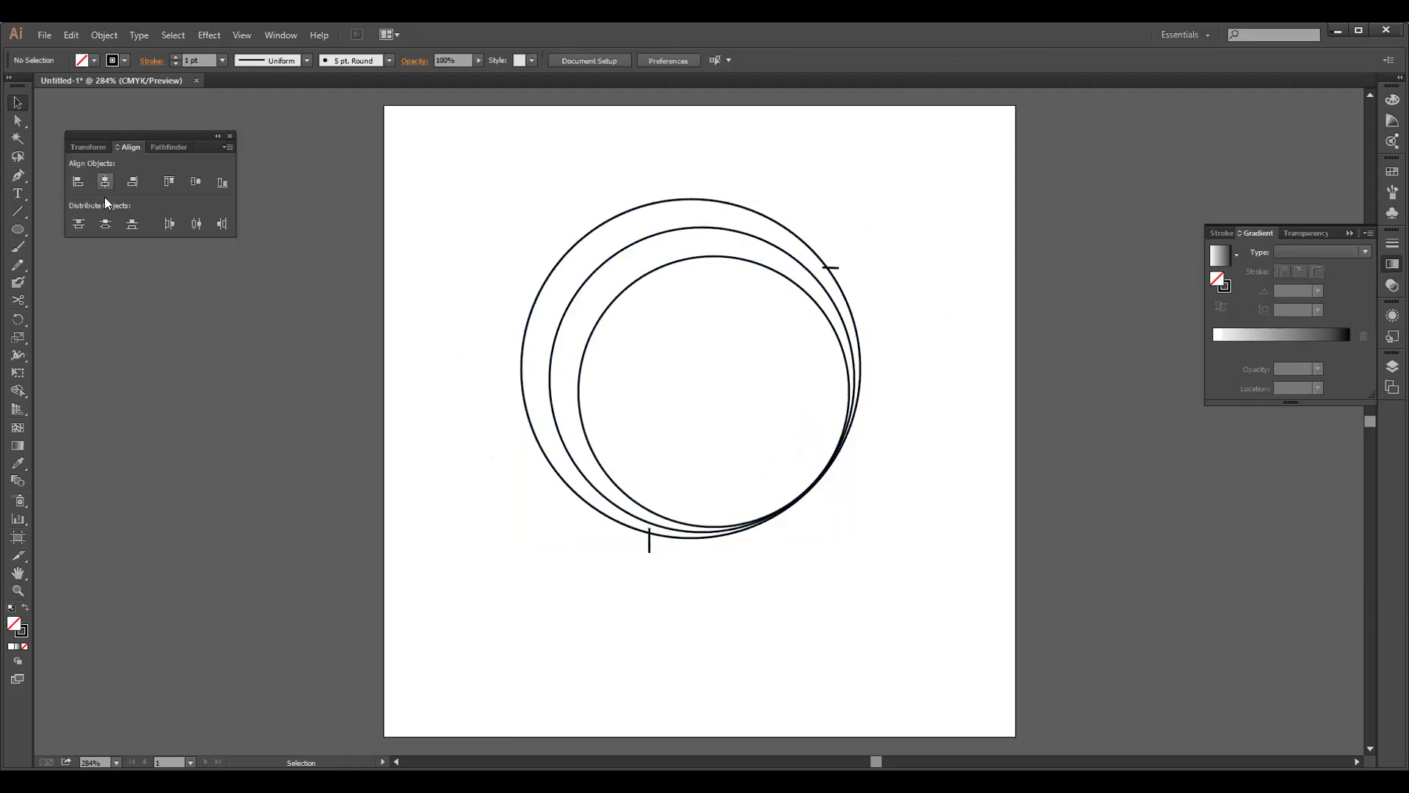
{"action": "left_click", "coordinate": [161, 146]}
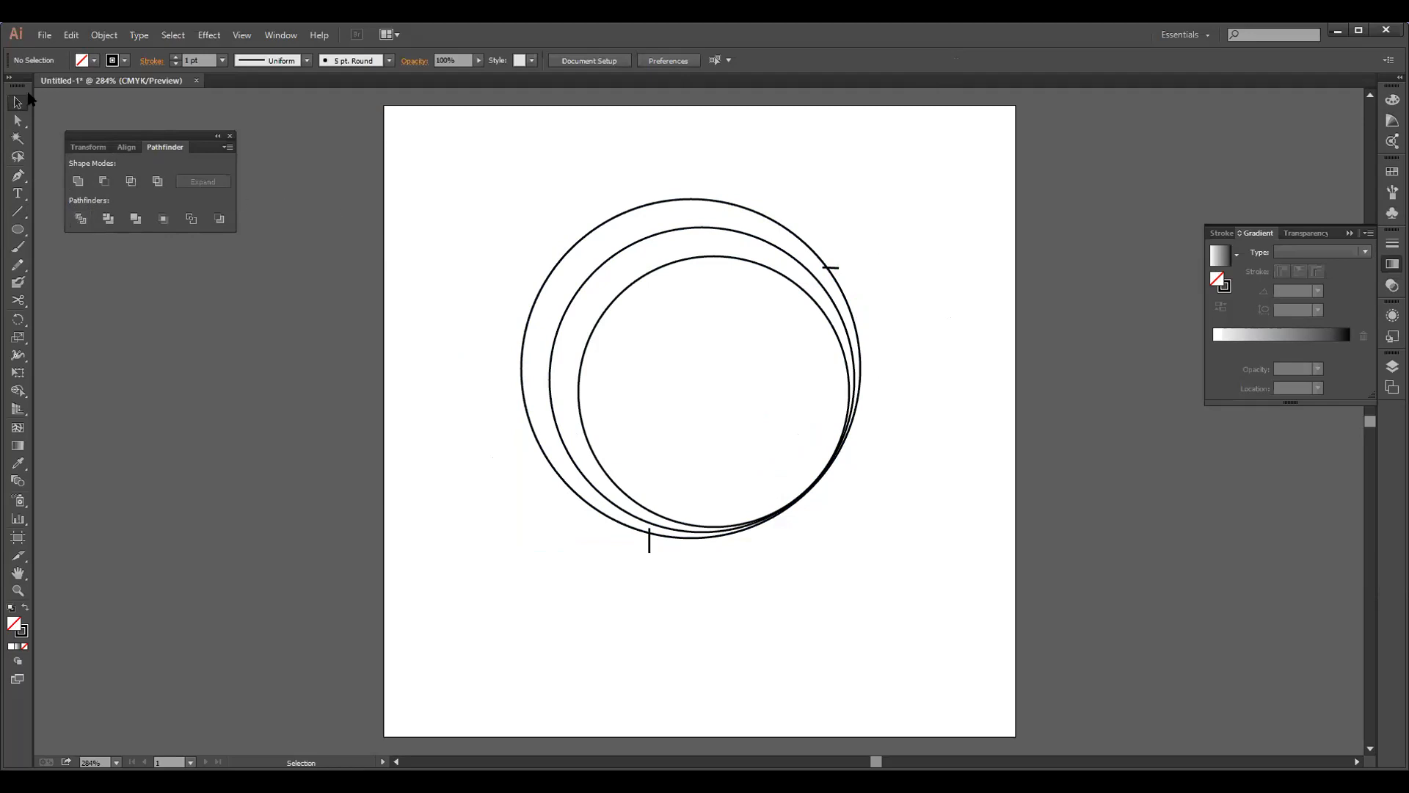
{"action": "left_click_drag", "start_coordinate": [447, 151], "coordinate": [904, 615]}
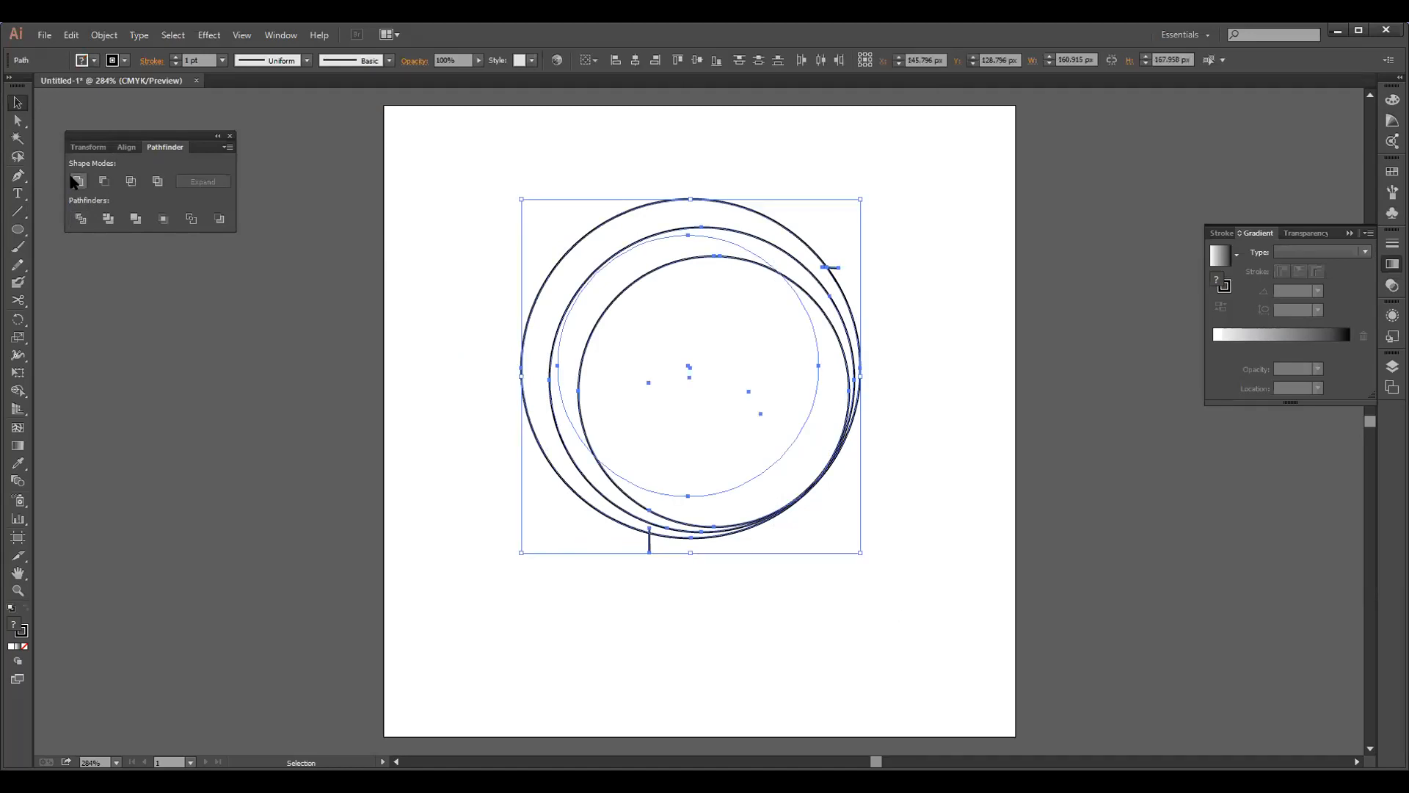
{"action": "right_click", "coordinate": [575, 278]}
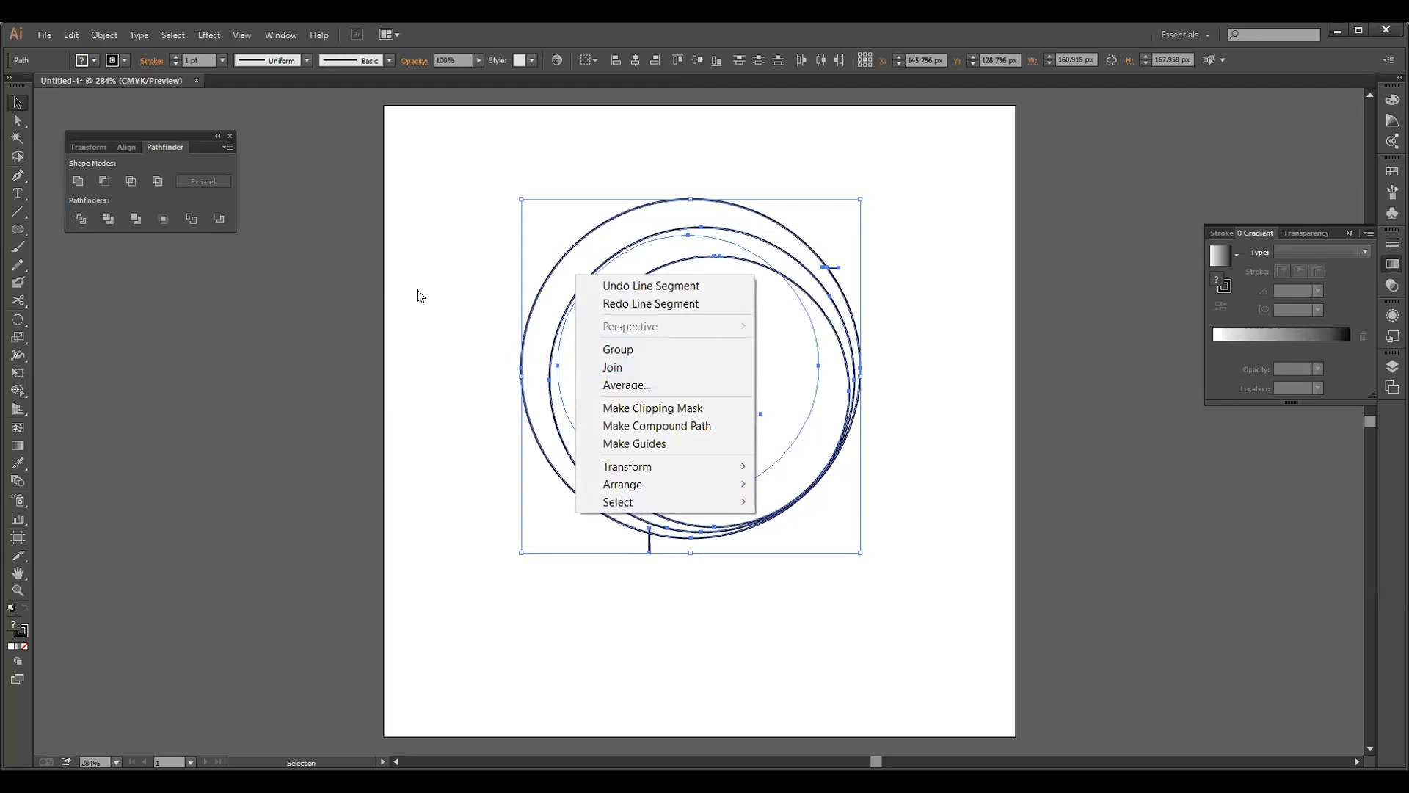
{"action": "left_click", "coordinate": [852, 328]}
{"action": "left_click_drag", "start_coordinate": [852, 328], "coordinate": [855, 323]}
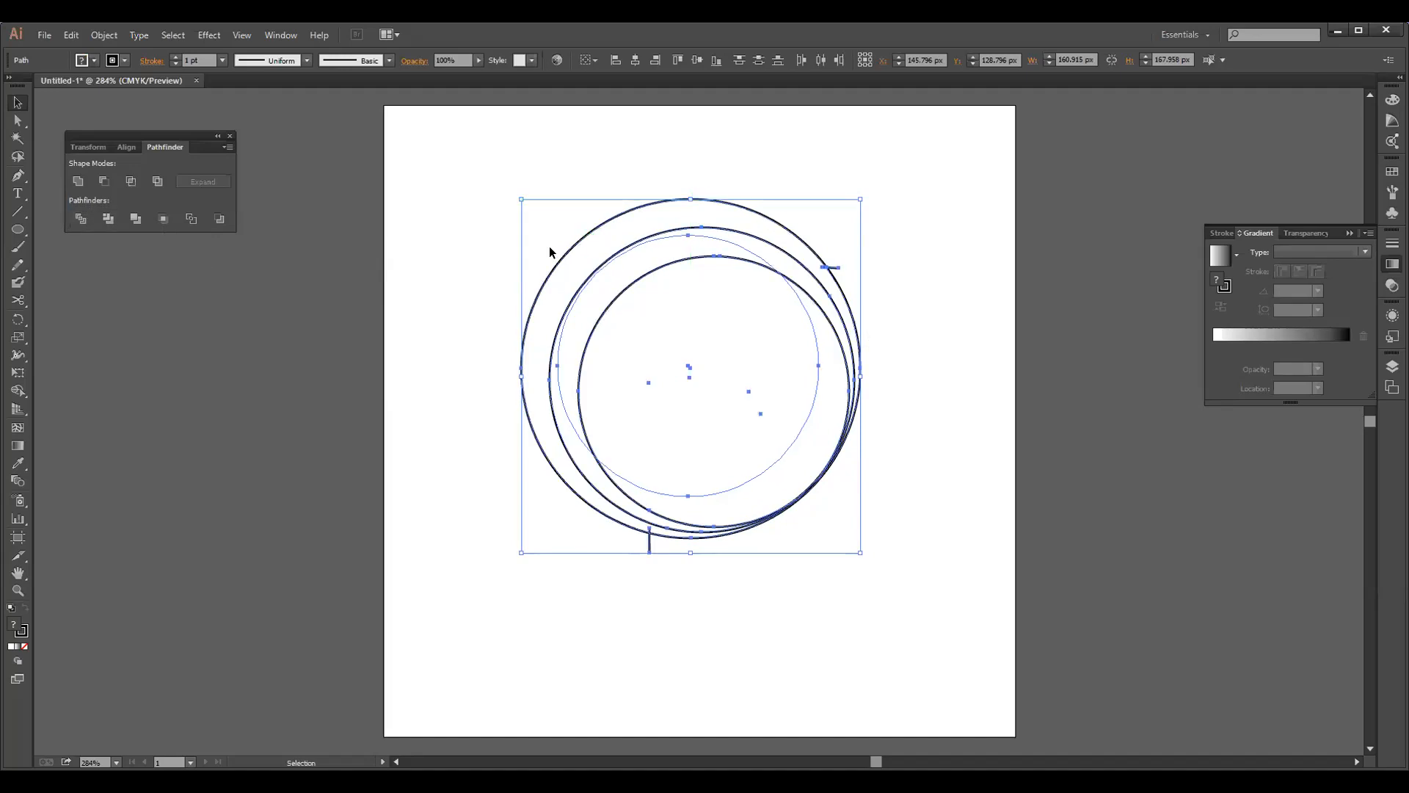
{"action": "right_click", "coordinate": [704, 296]}
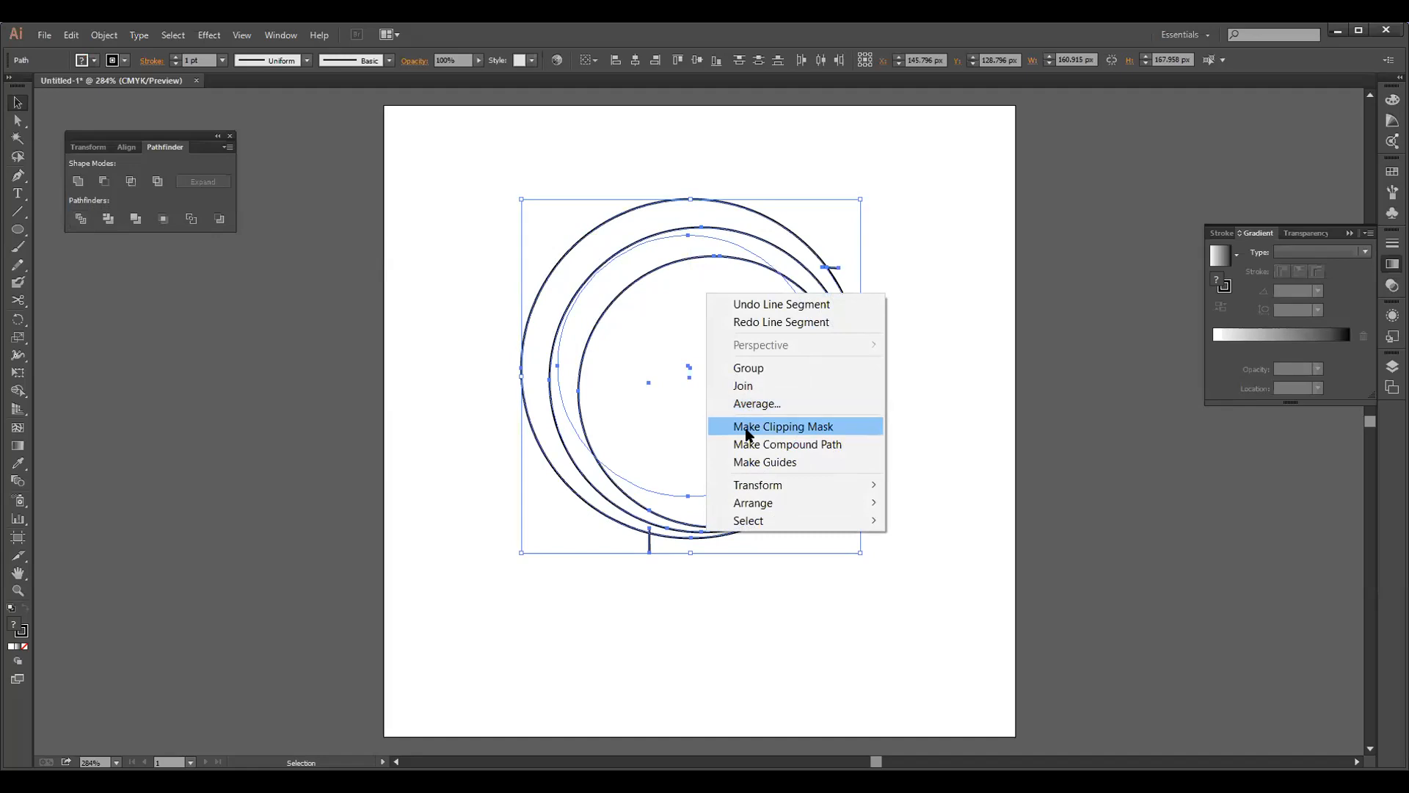
{"action": "left_click", "coordinate": [480, 422]}
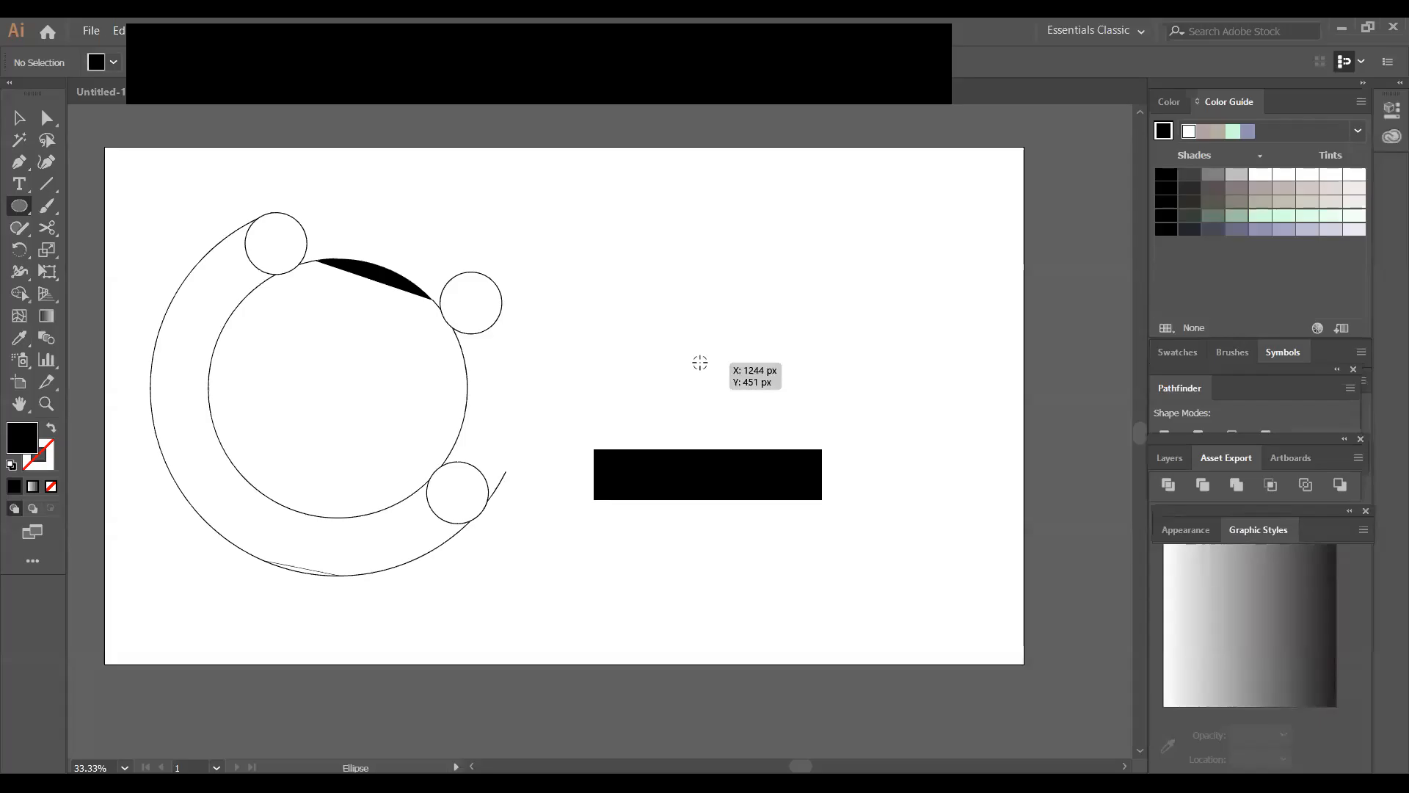
Draw a large circle from its centre to the right of the existing ring design and set its fill to None
{"action": "left_click_drag", "start_coordinate": [699, 362], "coordinate": [782, 494]}
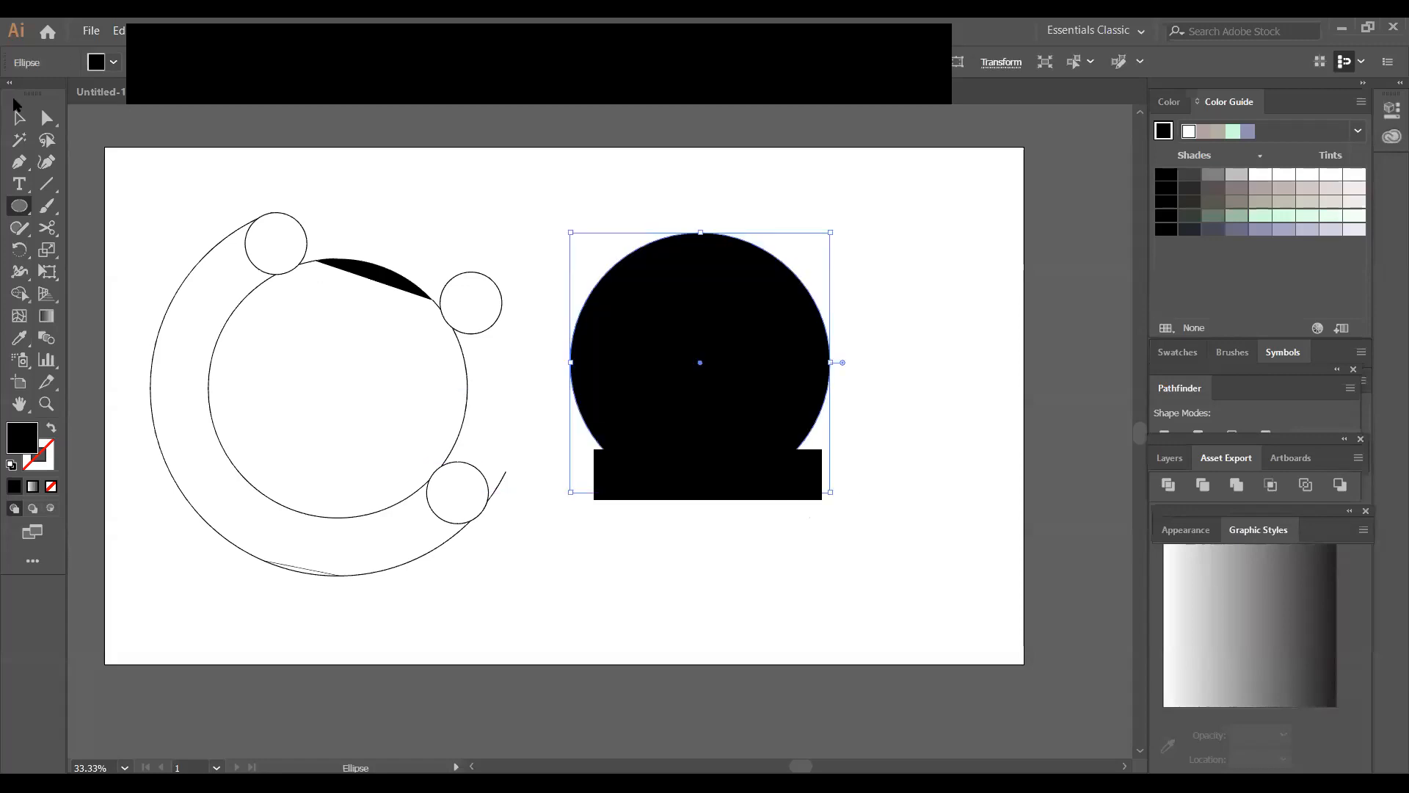
{"action": "left_click", "coordinate": [112, 63]}
{"action": "left_click", "coordinate": [12, 94]}
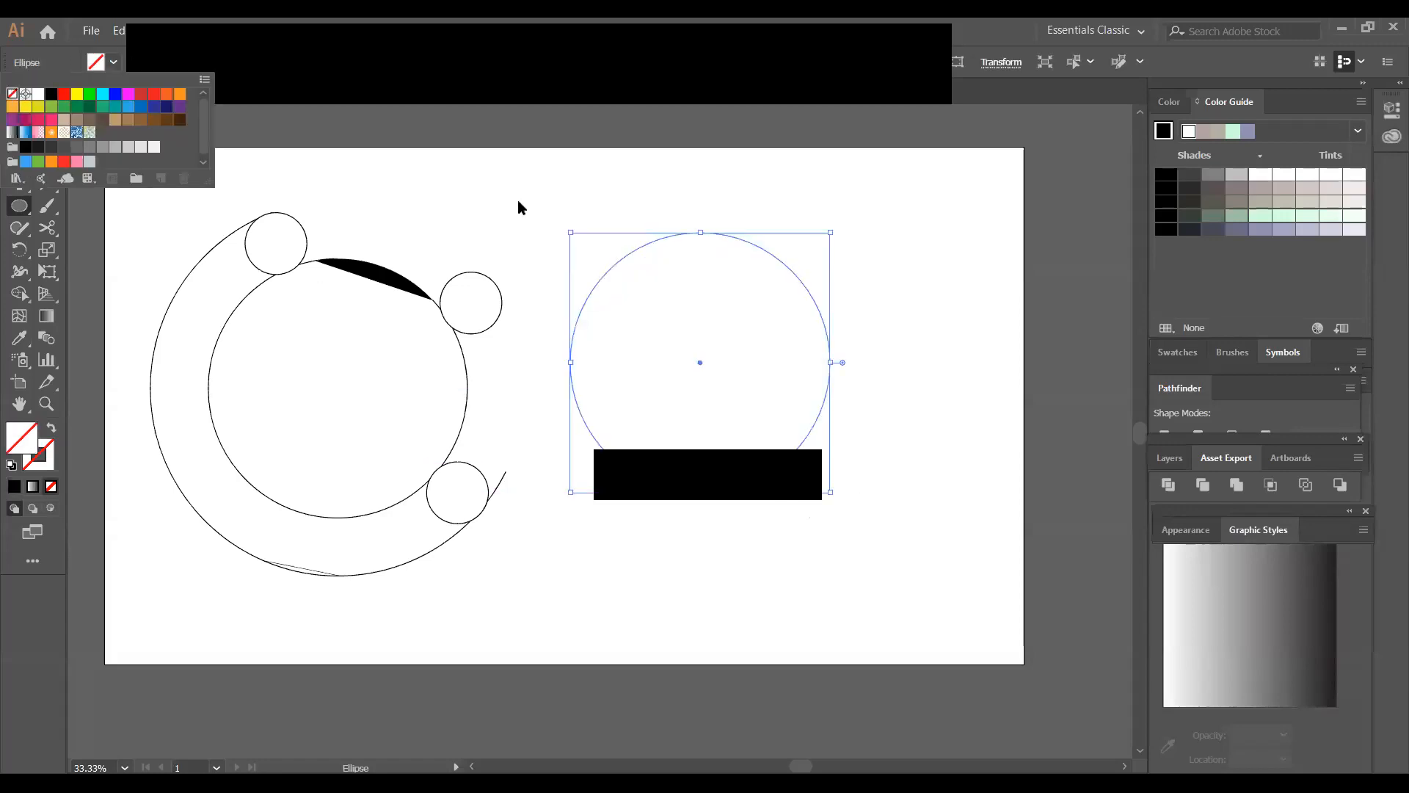
{"action": "left_click", "coordinate": [780, 283]}
{"action": "left_click", "coordinate": [19, 118]}
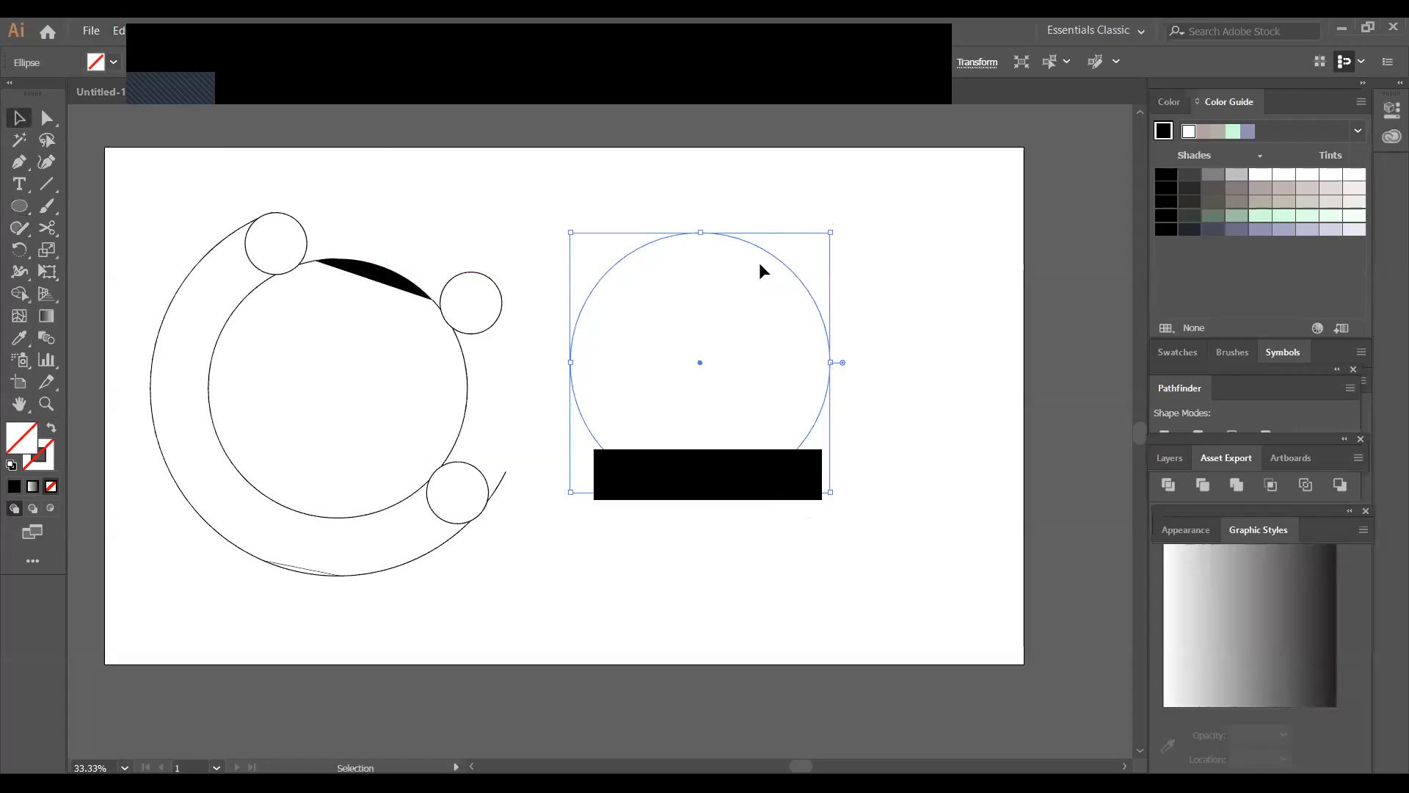
Create a smaller concentric copy of the large circle inside it, about three quarters of its diameter
{"action": "key", "text": "a"}
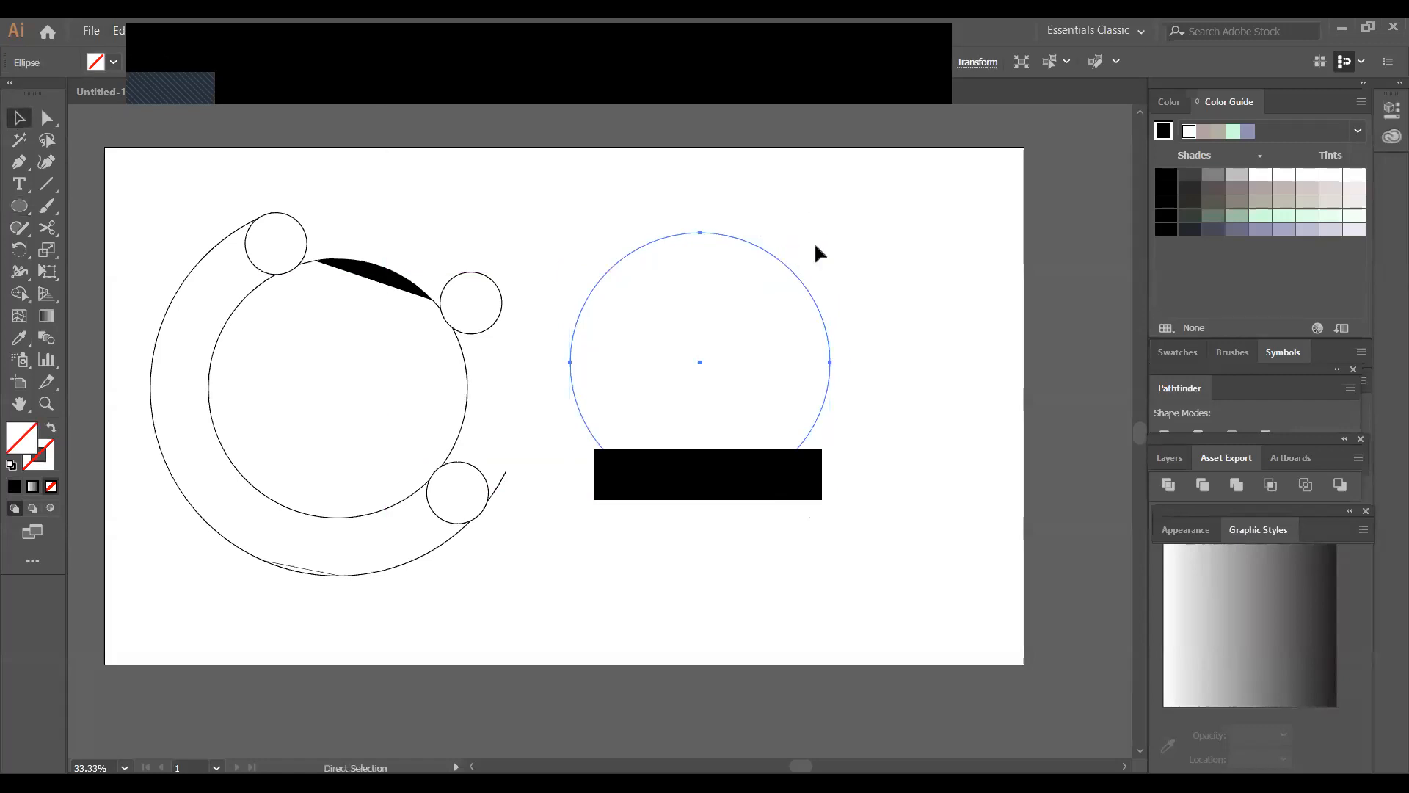
{"action": "key", "text": "v"}
{"action": "key", "text": "a"}
{"action": "key", "text": "v"}
{"action": "left_click_drag", "start_coordinate": [832, 234], "coordinate": [816, 261]}
Select both concentric circles beside the existing ring design and set their stroke to black
{"action": "left_click_drag", "start_coordinate": [535, 212], "coordinate": [841, 496]}
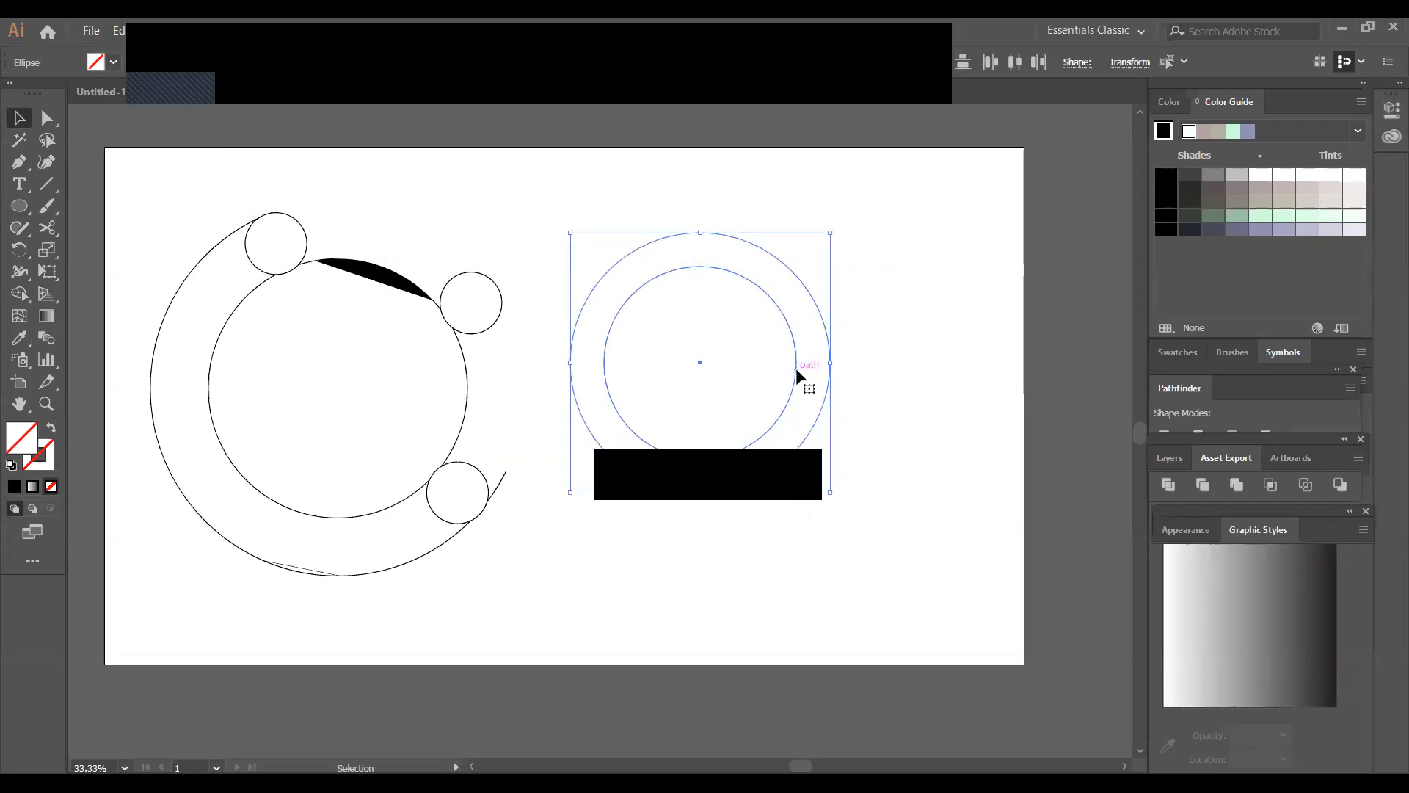
{"action": "left_click", "coordinate": [789, 327], "text": "shift"}
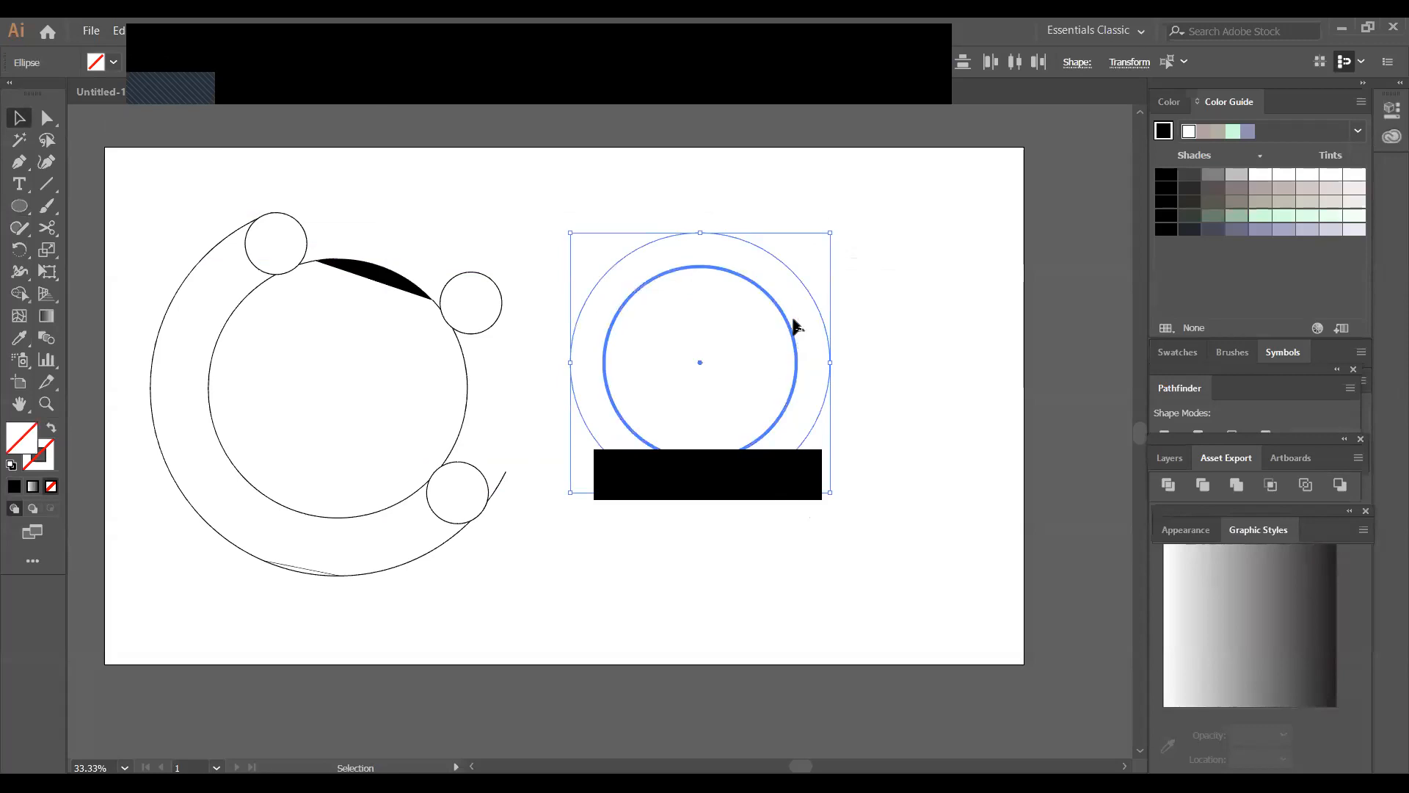
{"action": "left_click", "coordinate": [784, 262]}
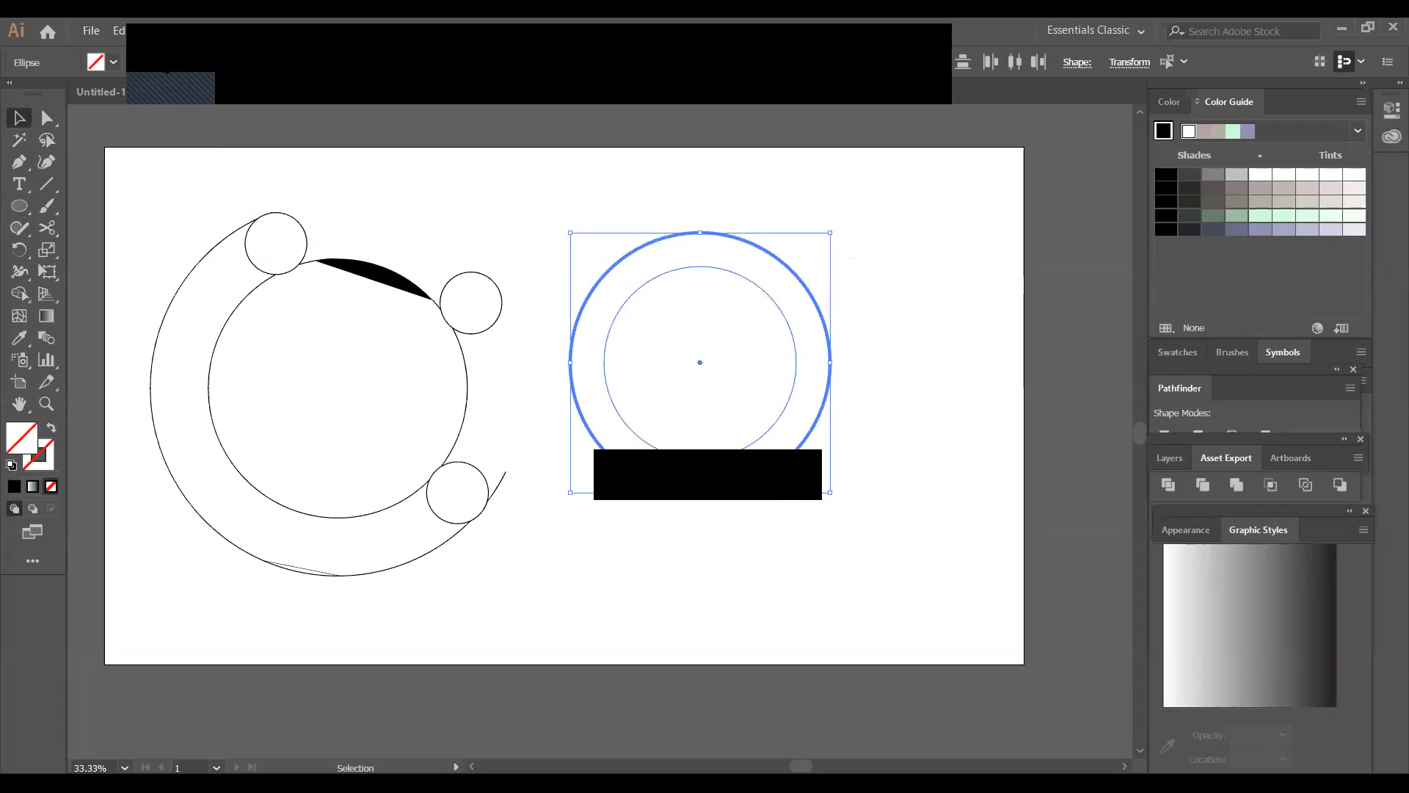
{"action": "left_click", "coordinate": [155, 62]}
{"action": "left_click", "coordinate": [50, 94]}
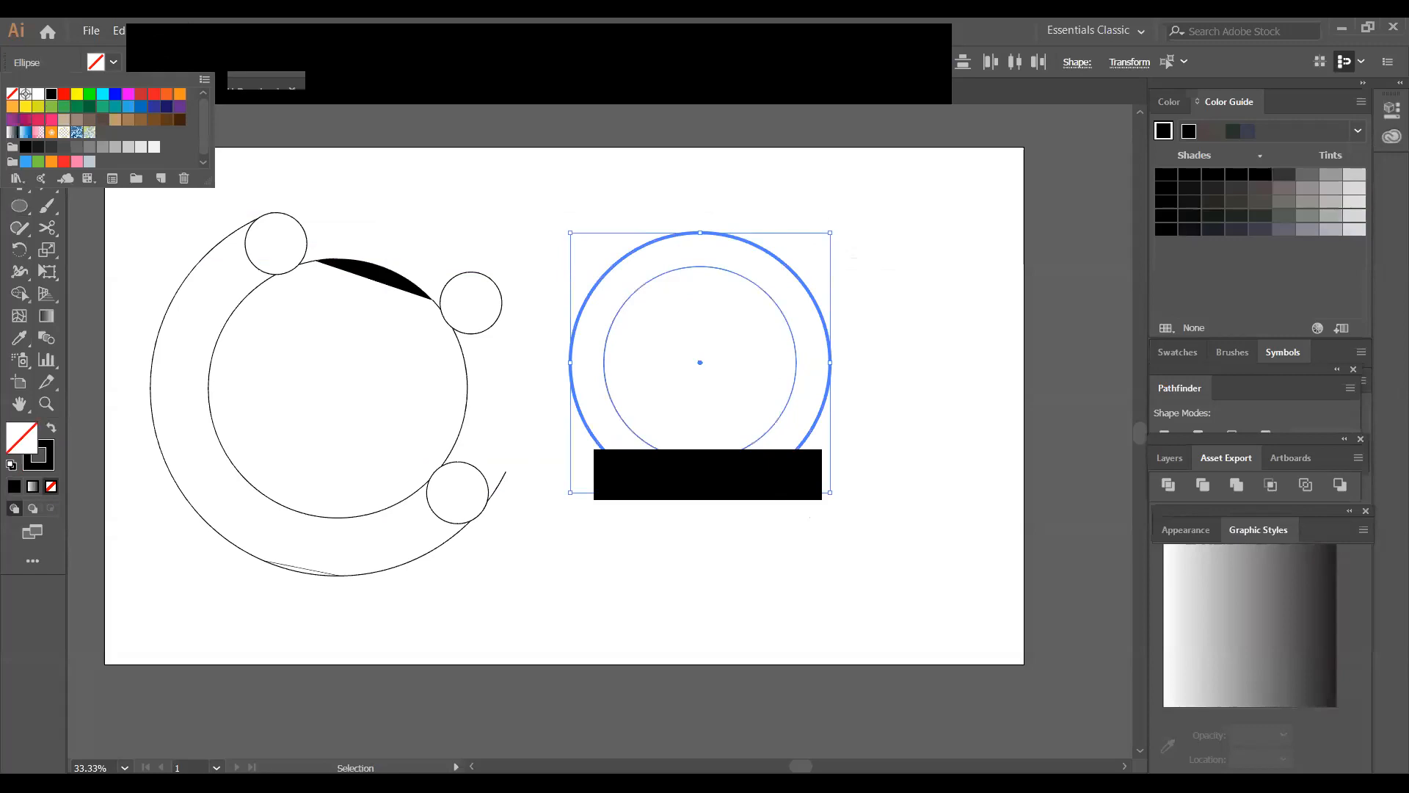
{"action": "left_click", "coordinate": [495, 210]}
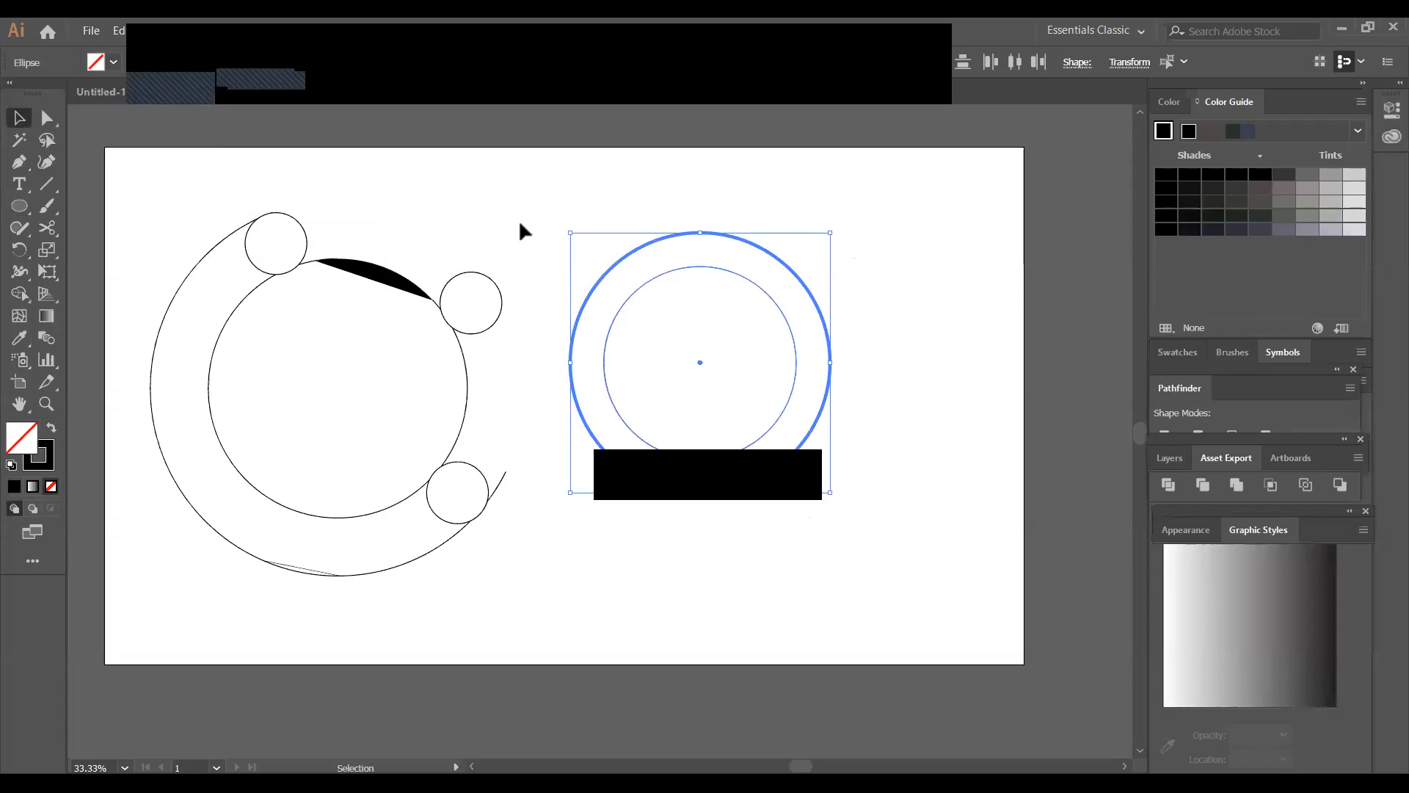
{"action": "left_click", "coordinate": [520, 224]}
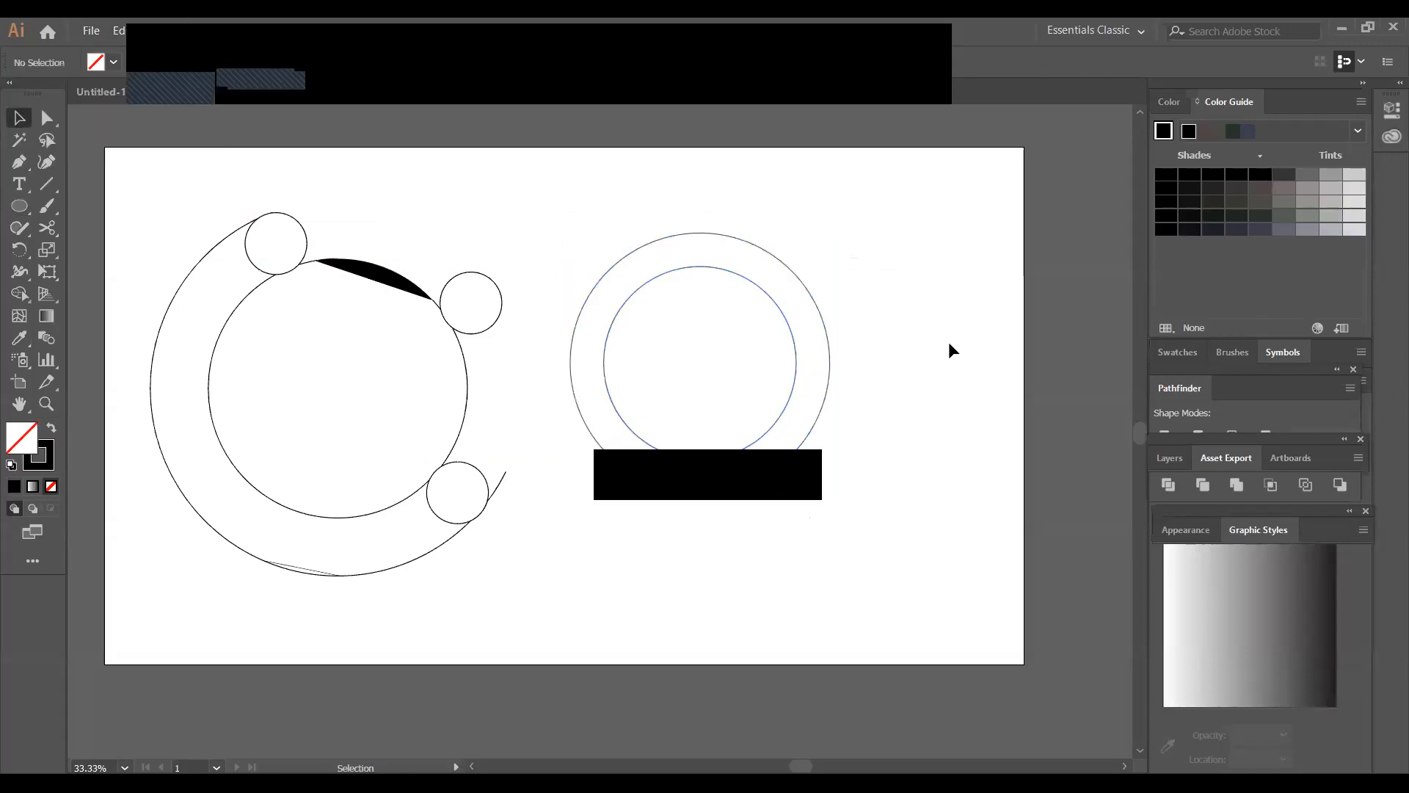
{"action": "left_click", "coordinate": [778, 309]}
{"action": "left_click_drag", "start_coordinate": [796, 266], "coordinate": [785, 298]}
{"action": "key", "text": "a"}
{"action": "key", "text": "ctrl+z"}
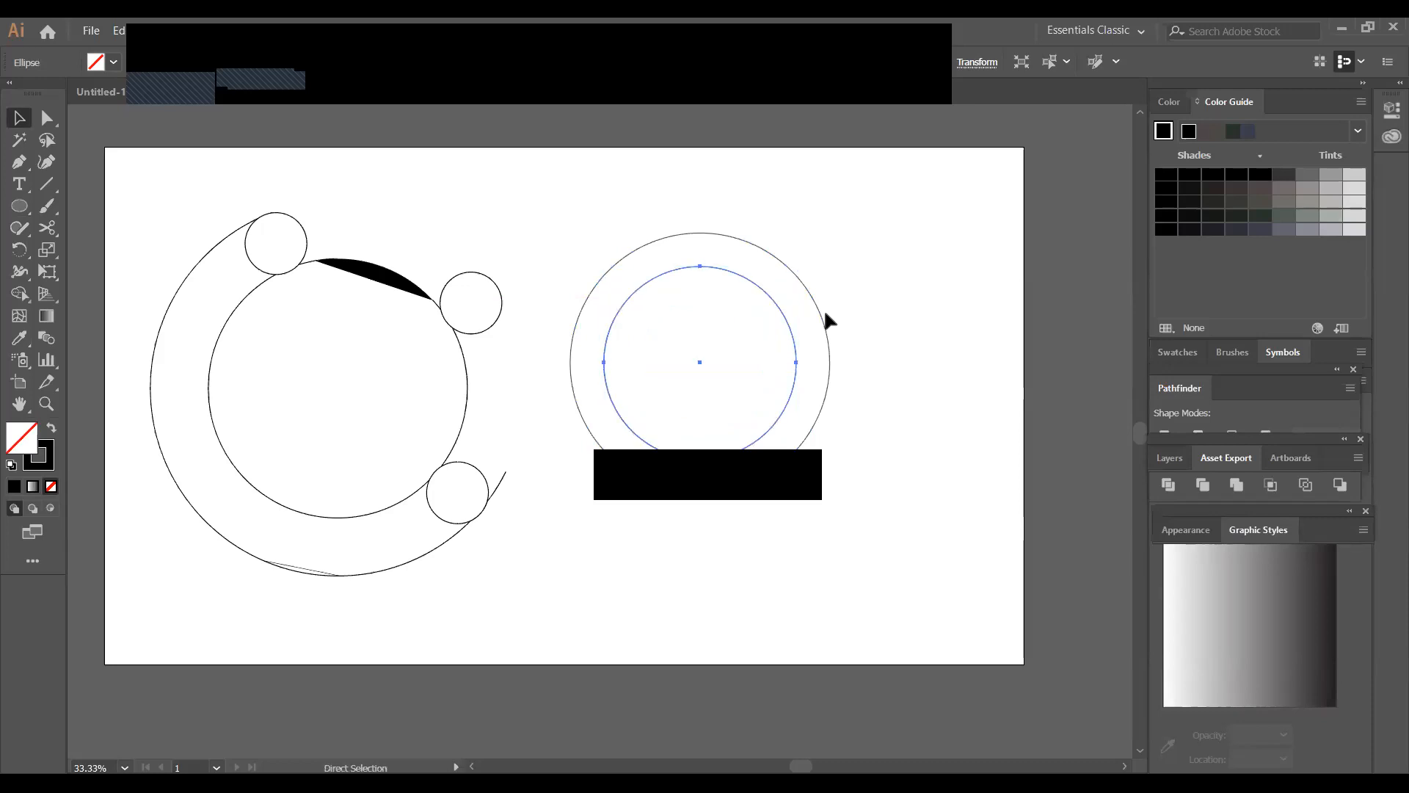
Scale a third, smaller circle copy inside the inner one and enlarge it toward the lower right until it nearly meets the outer circle
{"action": "key", "text": "v"}
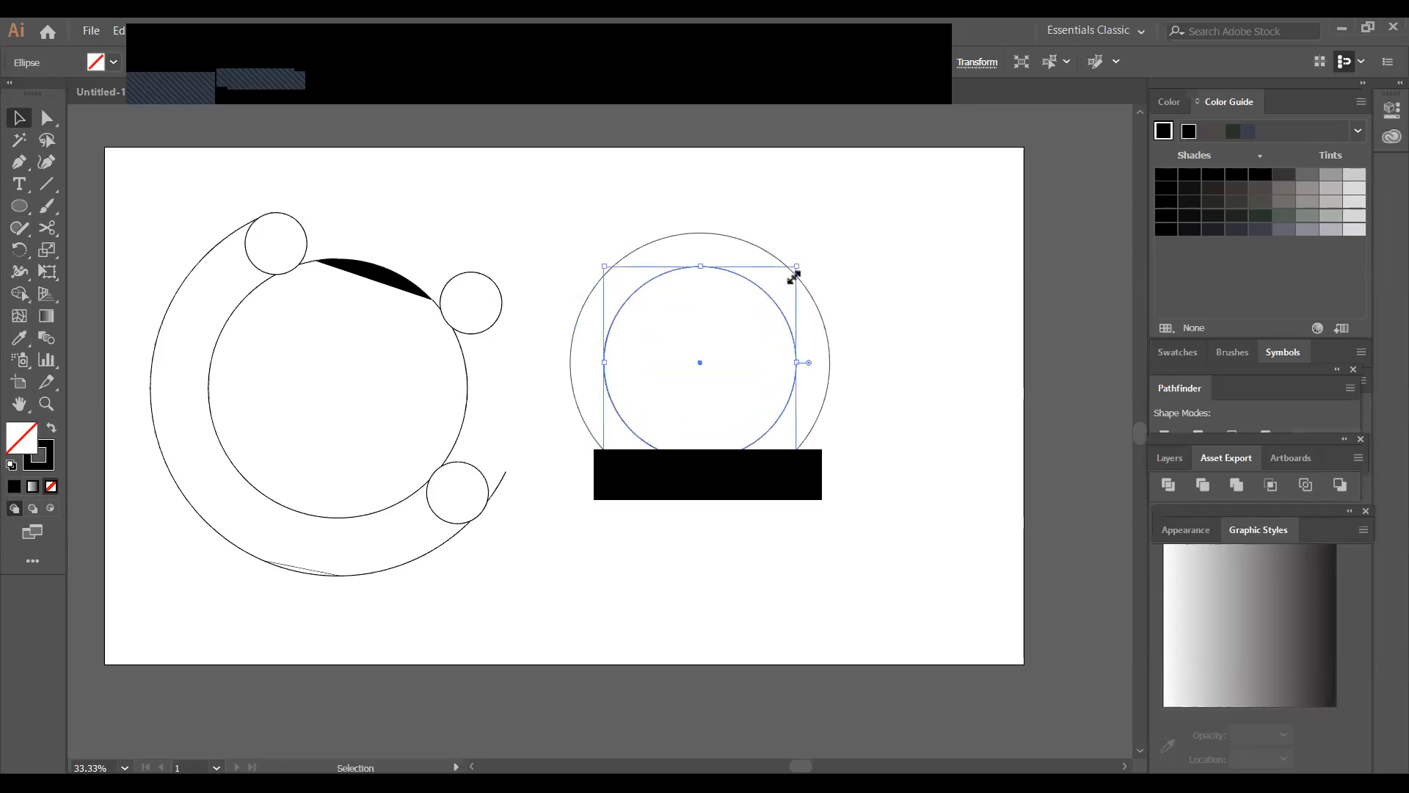
{"action": "left_click_drag", "start_coordinate": [798, 266], "coordinate": [777, 287]}
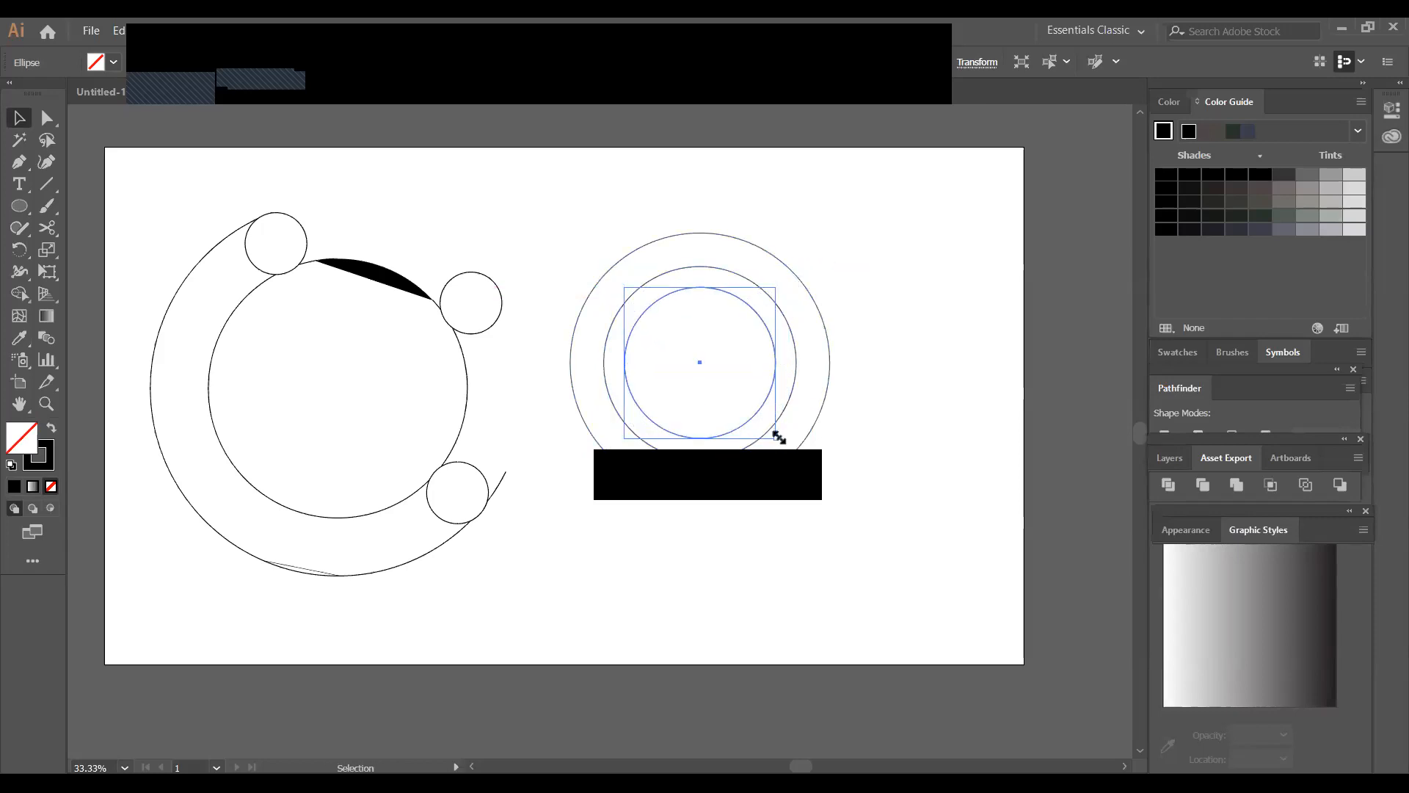
{"action": "left_click_drag", "start_coordinate": [778, 437], "coordinate": [821, 512]}
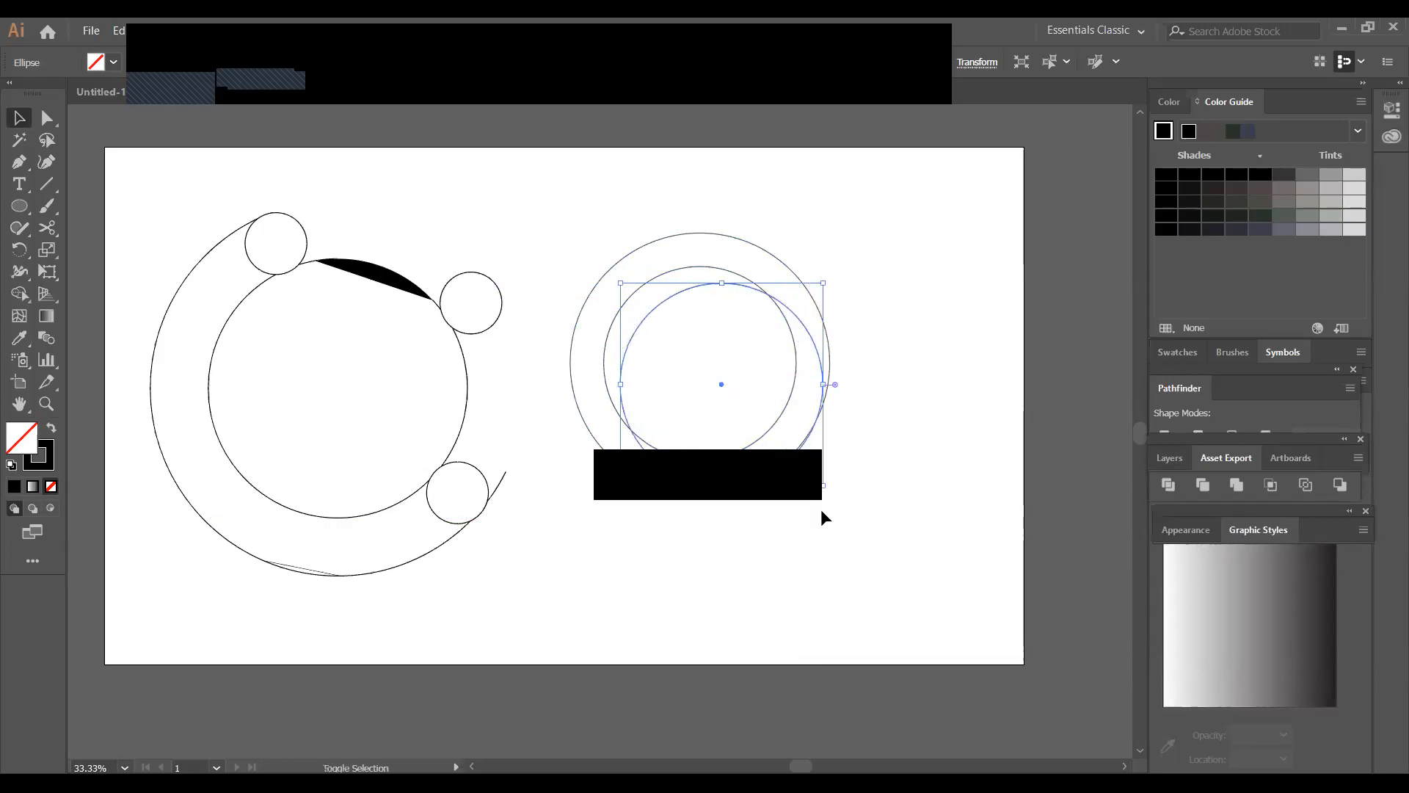
{"action": "left_click", "coordinate": [879, 443]}
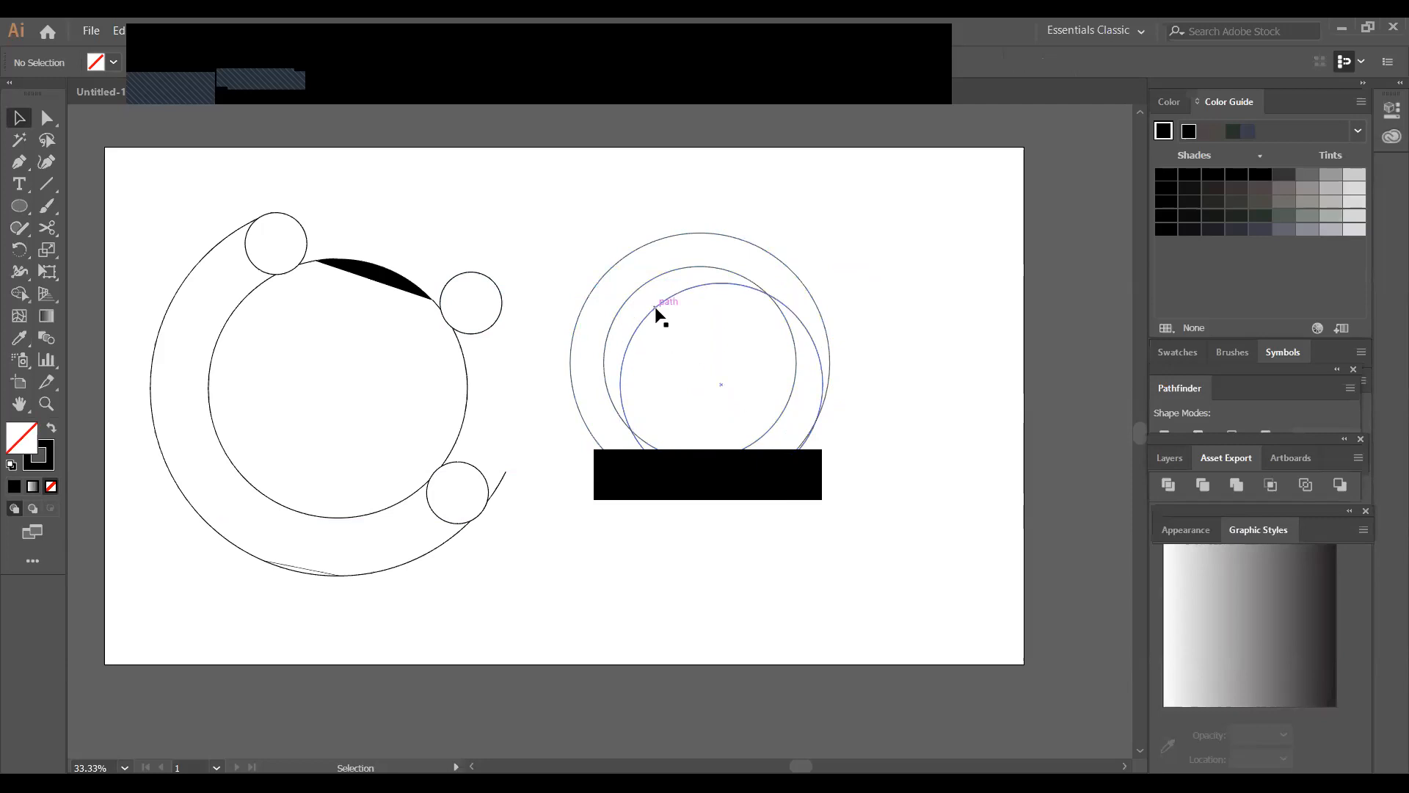
Enlarge the middle circle toward the lower right so its edge closely follows the smallest circle on that side
{"action": "left_click", "coordinate": [772, 434]}
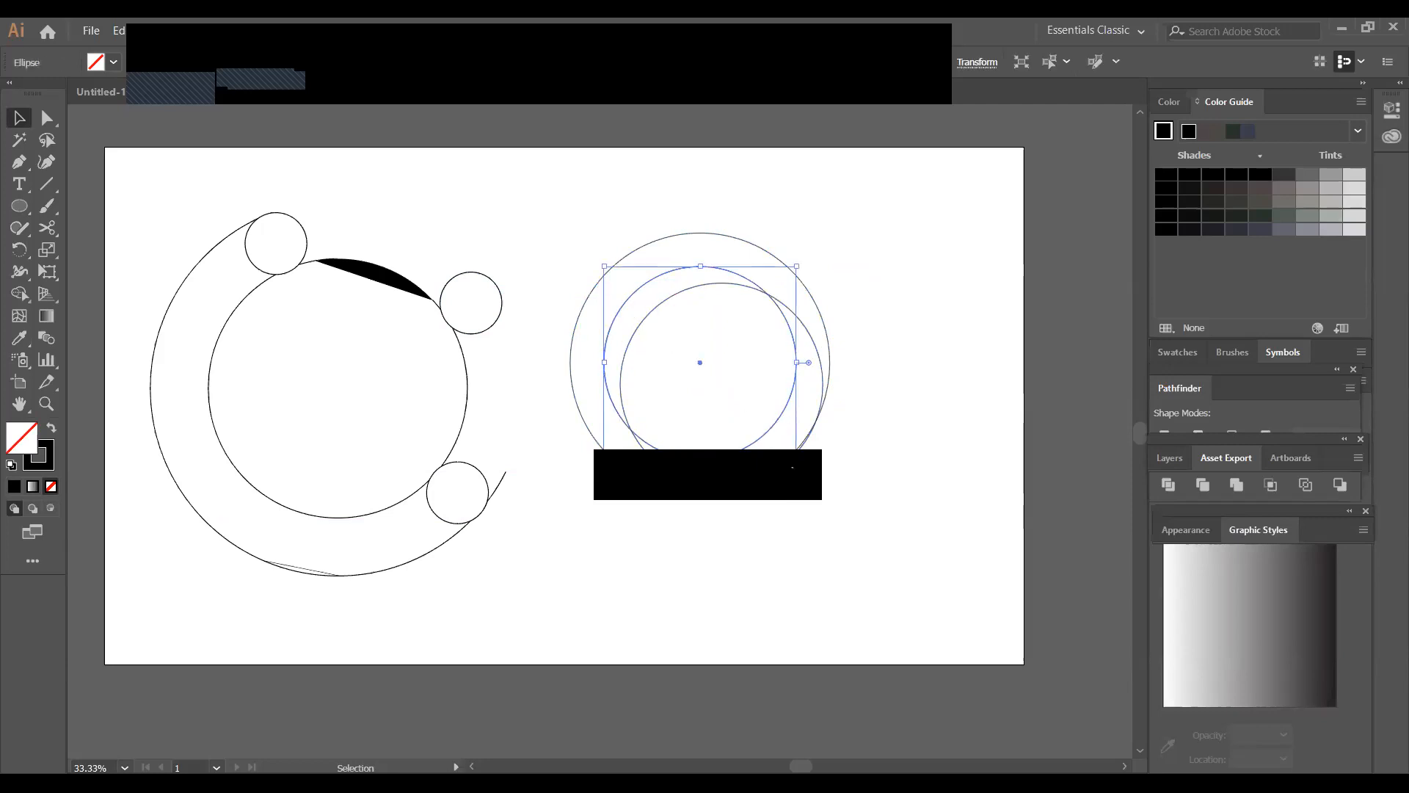
{"action": "left_click_drag", "start_coordinate": [801, 461], "coordinate": [838, 482]}
{"action": "left_click", "coordinate": [866, 453]}
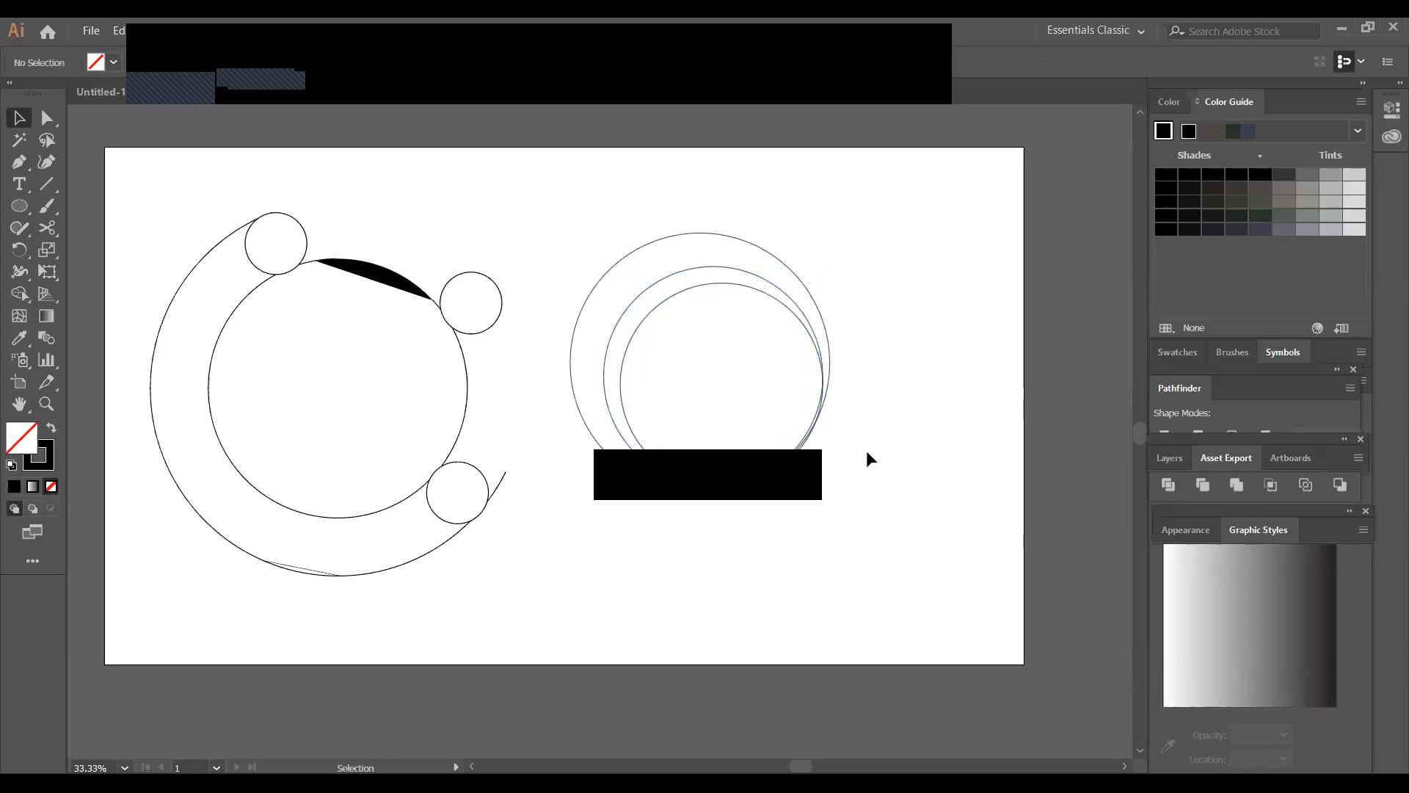
Divide the three overlapping circles with Pathfinder and ungroup the resulting pieces
{"action": "left_click_drag", "start_coordinate": [549, 219], "coordinate": [869, 573]}
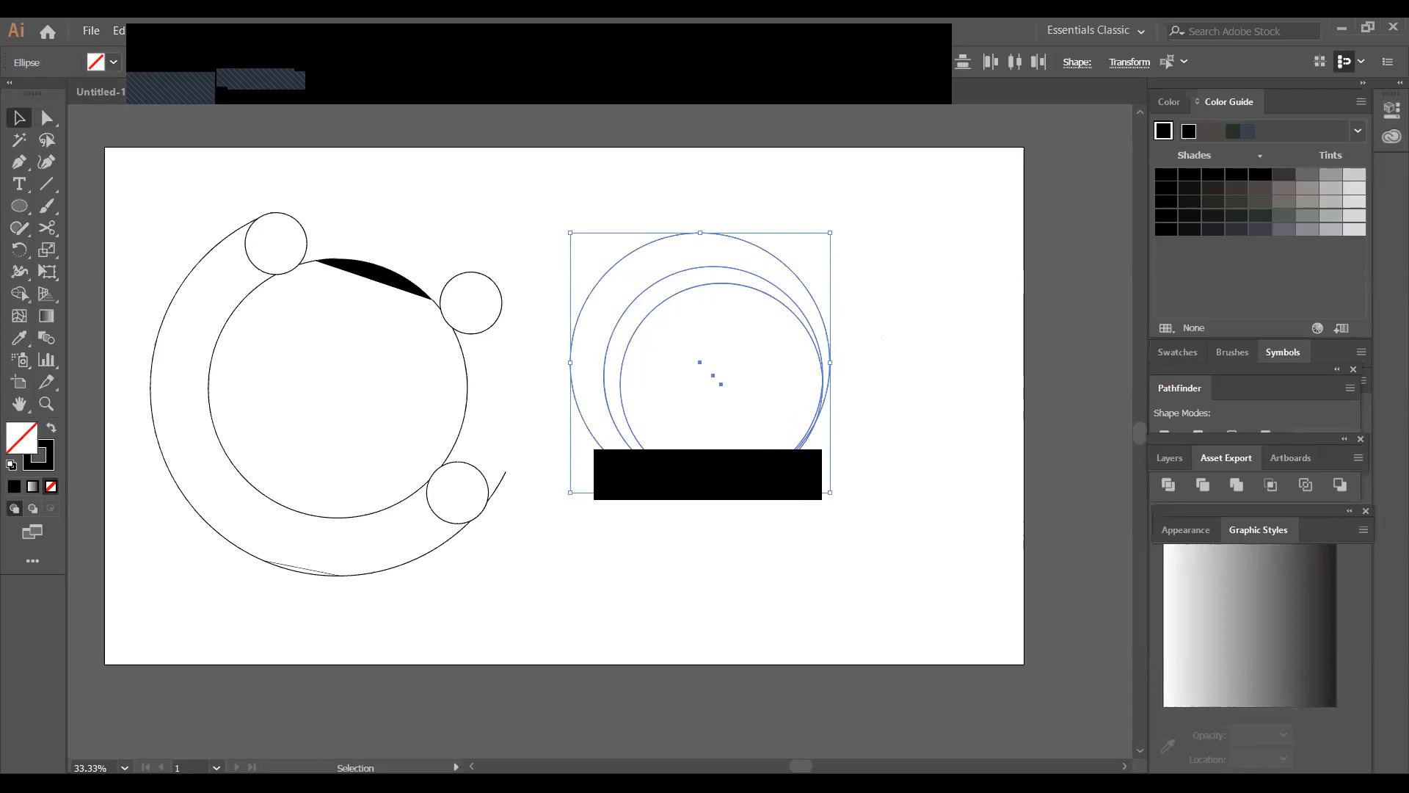
{"action": "left_click", "coordinate": [412, 30]}
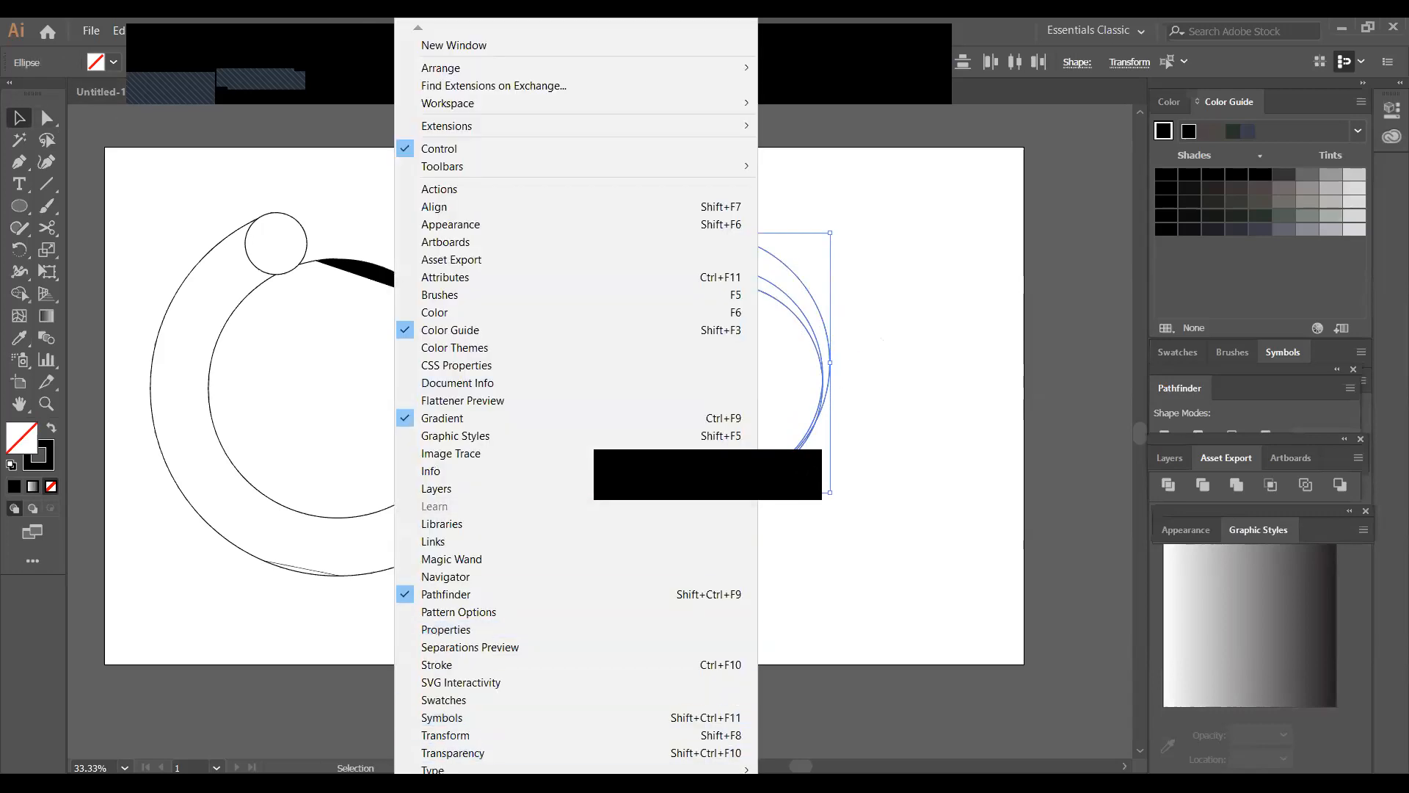
{"action": "left_click", "coordinate": [499, 596]}
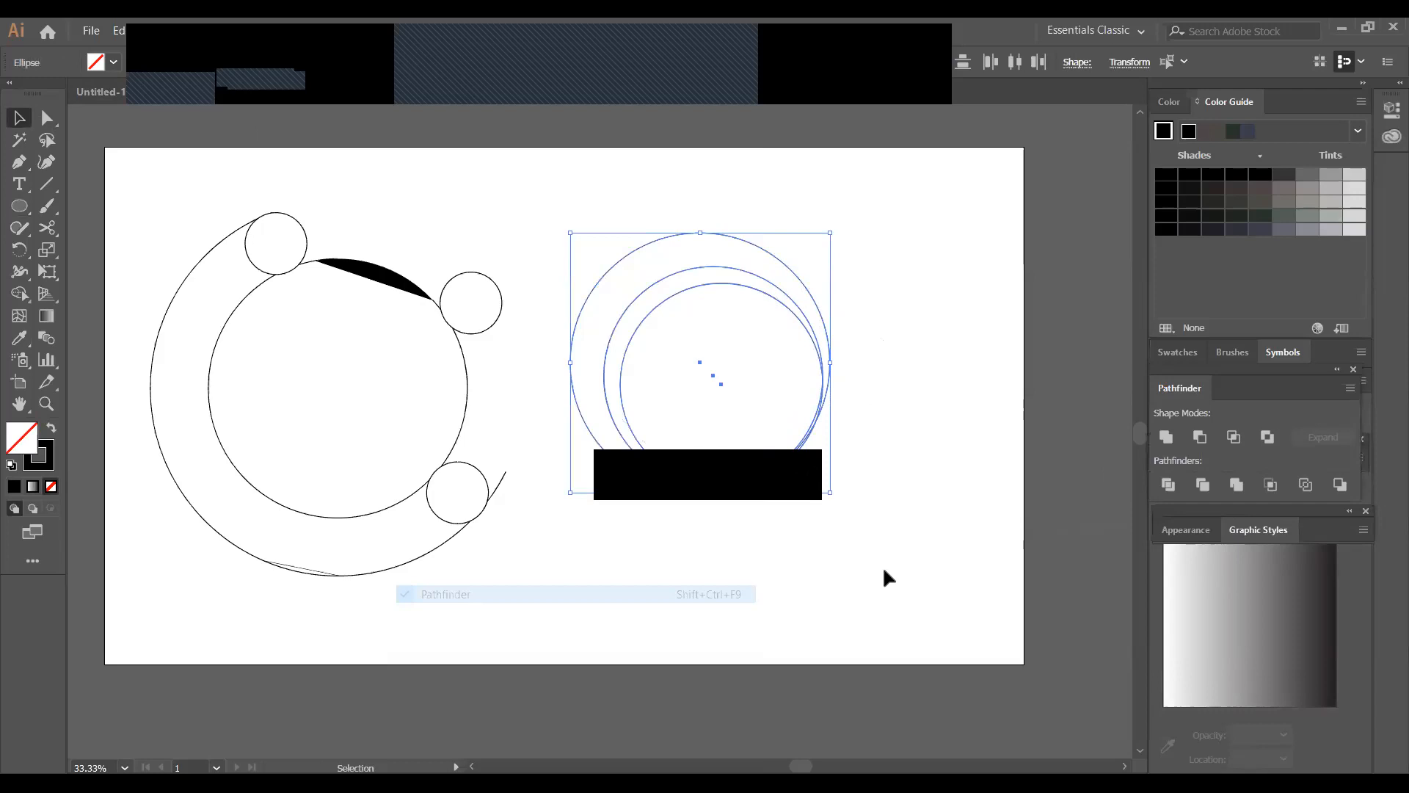
{"action": "left_click", "coordinate": [906, 405]}
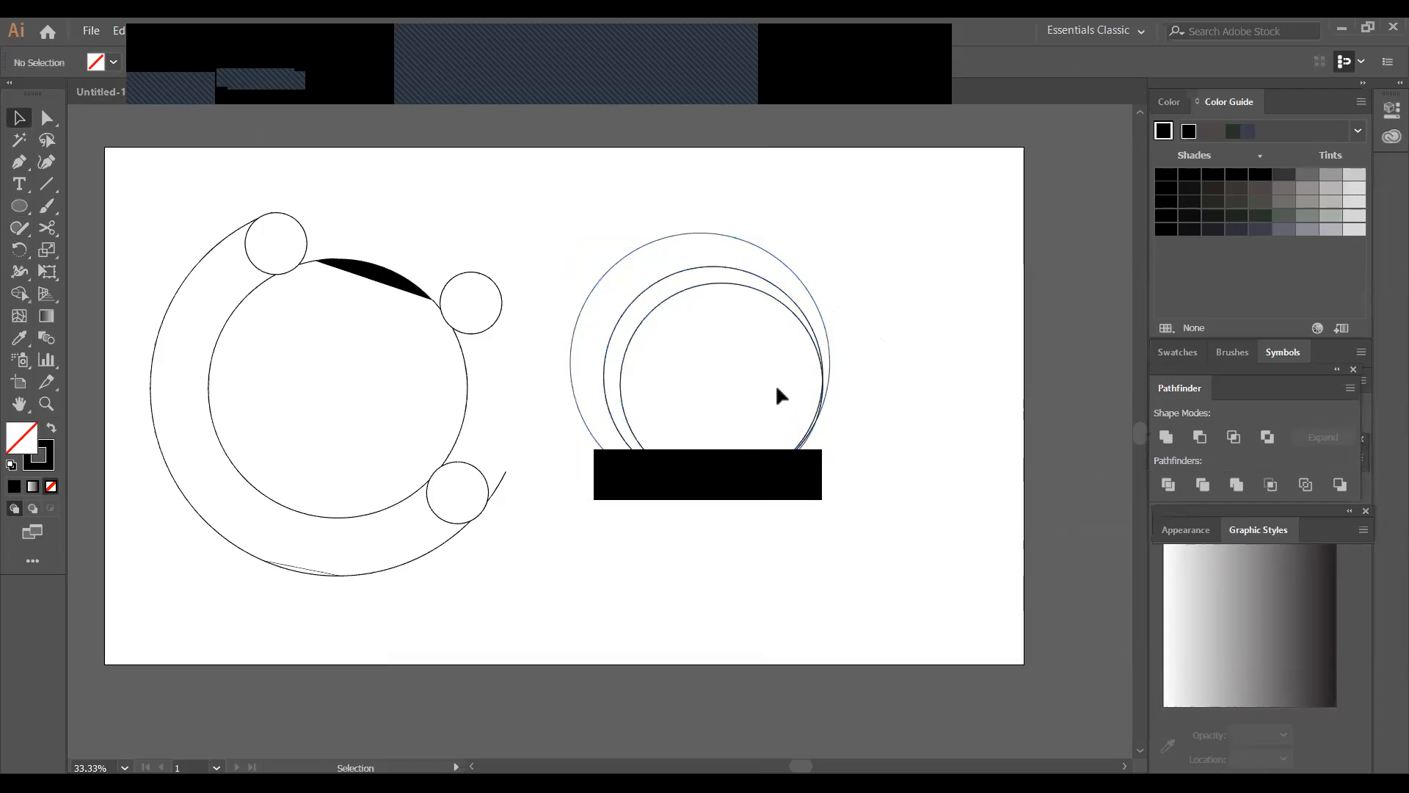
{"action": "right_click", "coordinate": [805, 440]}
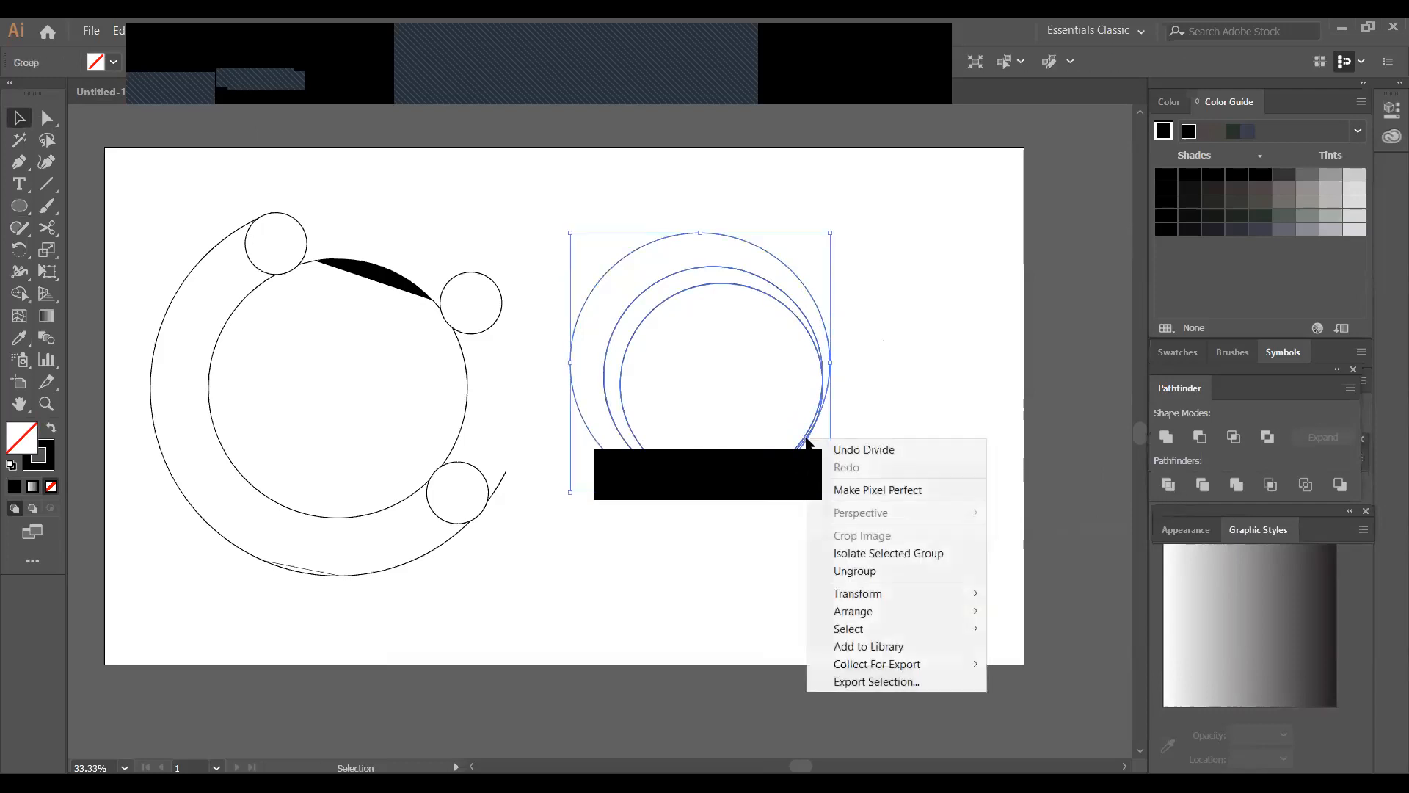
{"action": "left_click", "coordinate": [858, 571]}
{"action": "left_click", "coordinate": [843, 509]}
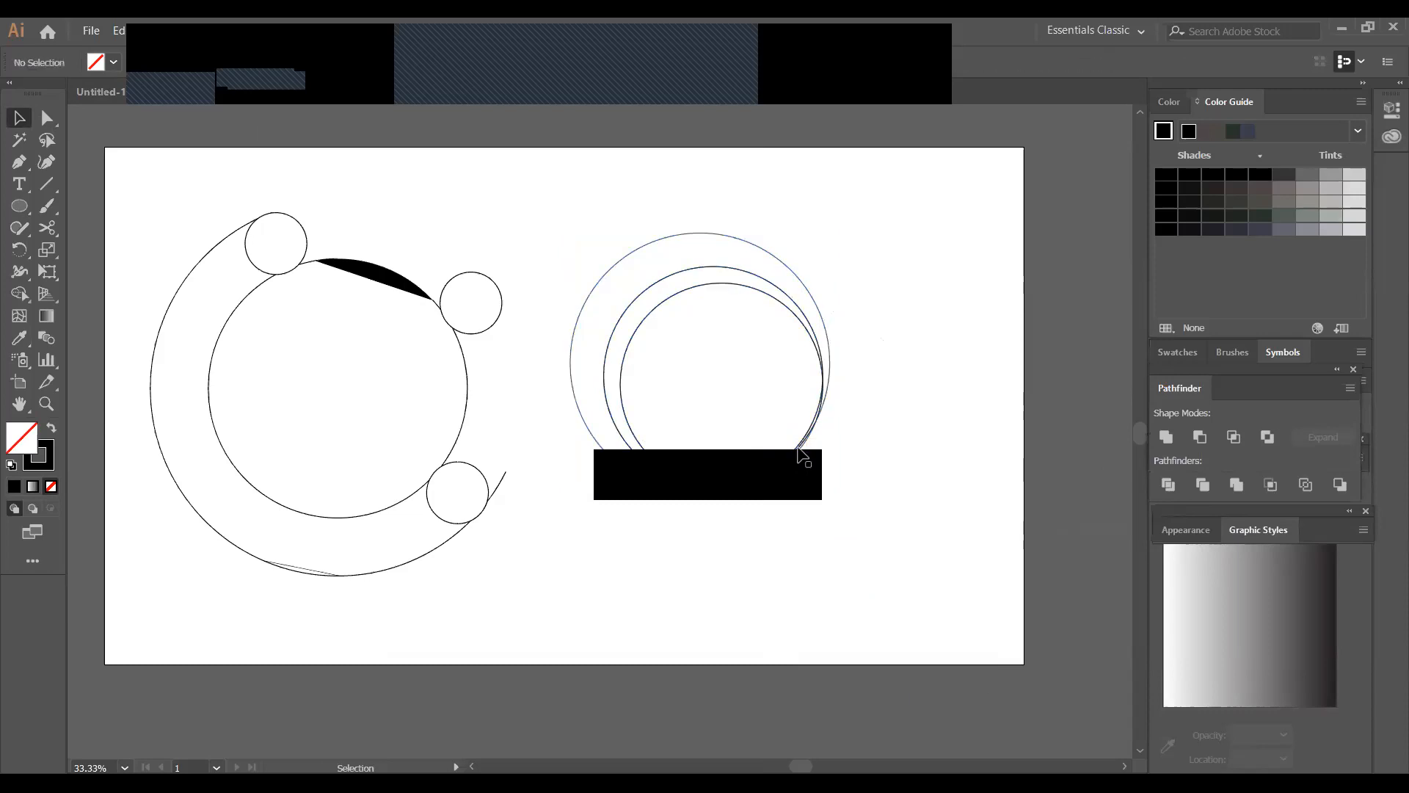
Check the divided pieces and delete the two thin slivers where the circles overlap at the lower right
{"action": "left_click", "coordinate": [800, 445]}
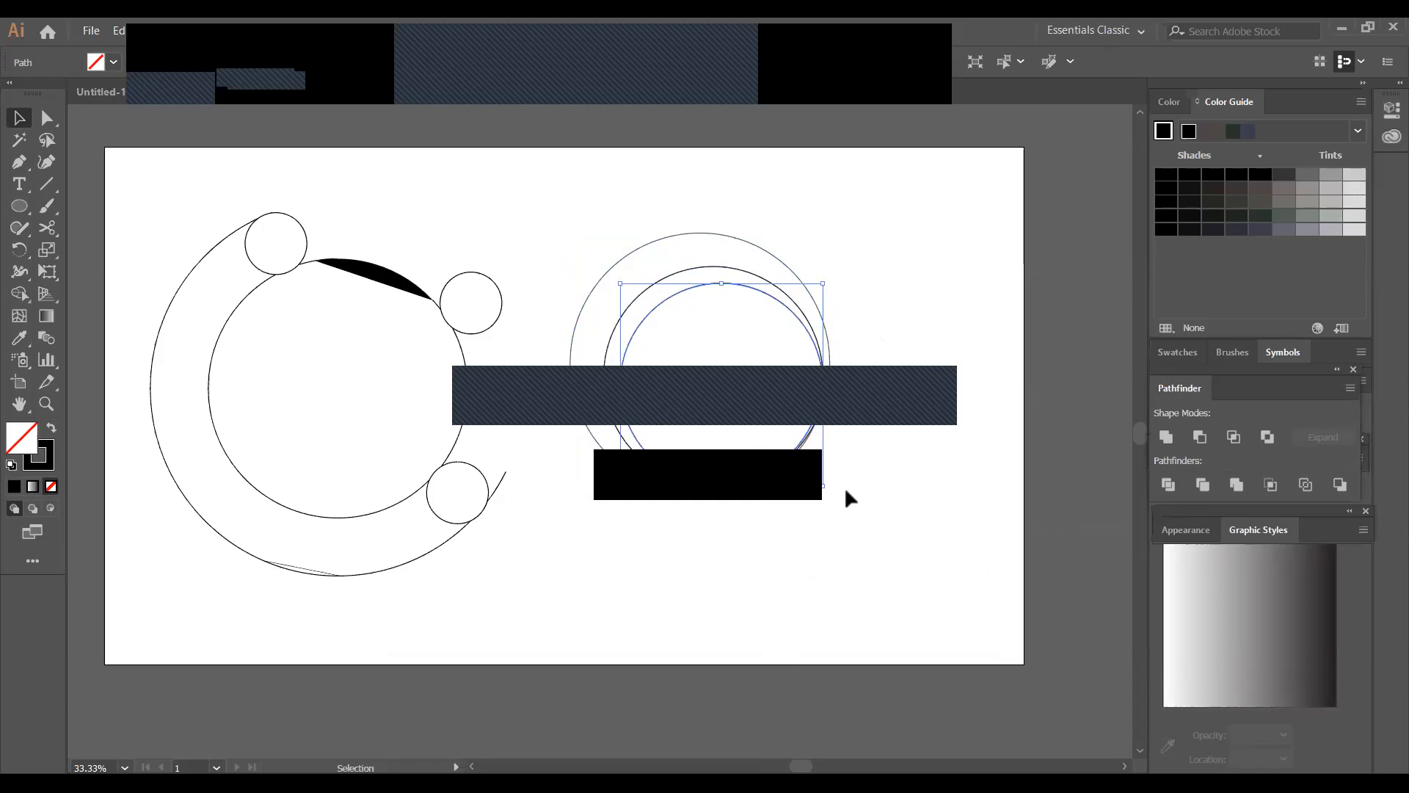
{"action": "left_click", "coordinate": [835, 462]}
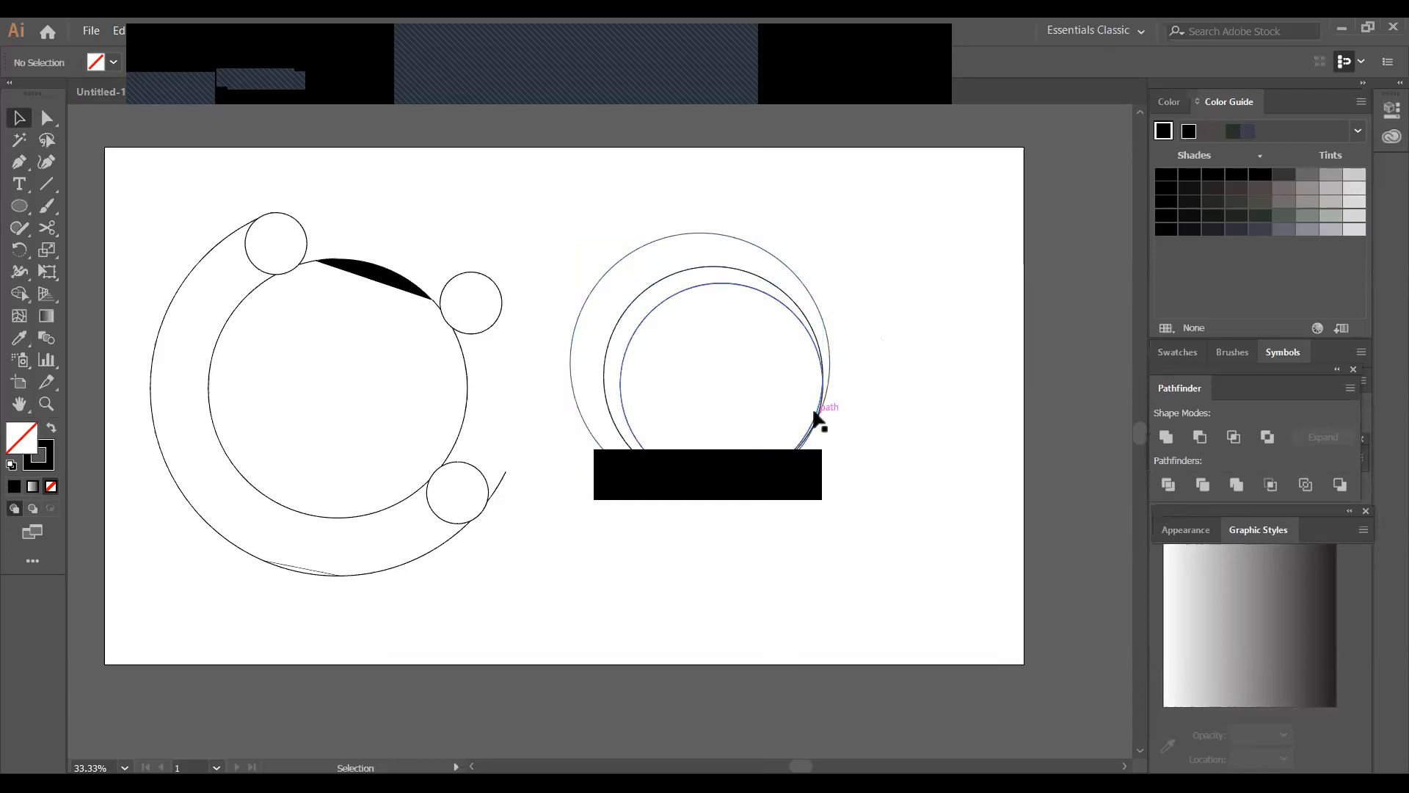
{"action": "left_click", "coordinate": [817, 420]}
{"action": "right_click", "coordinate": [817, 420]}
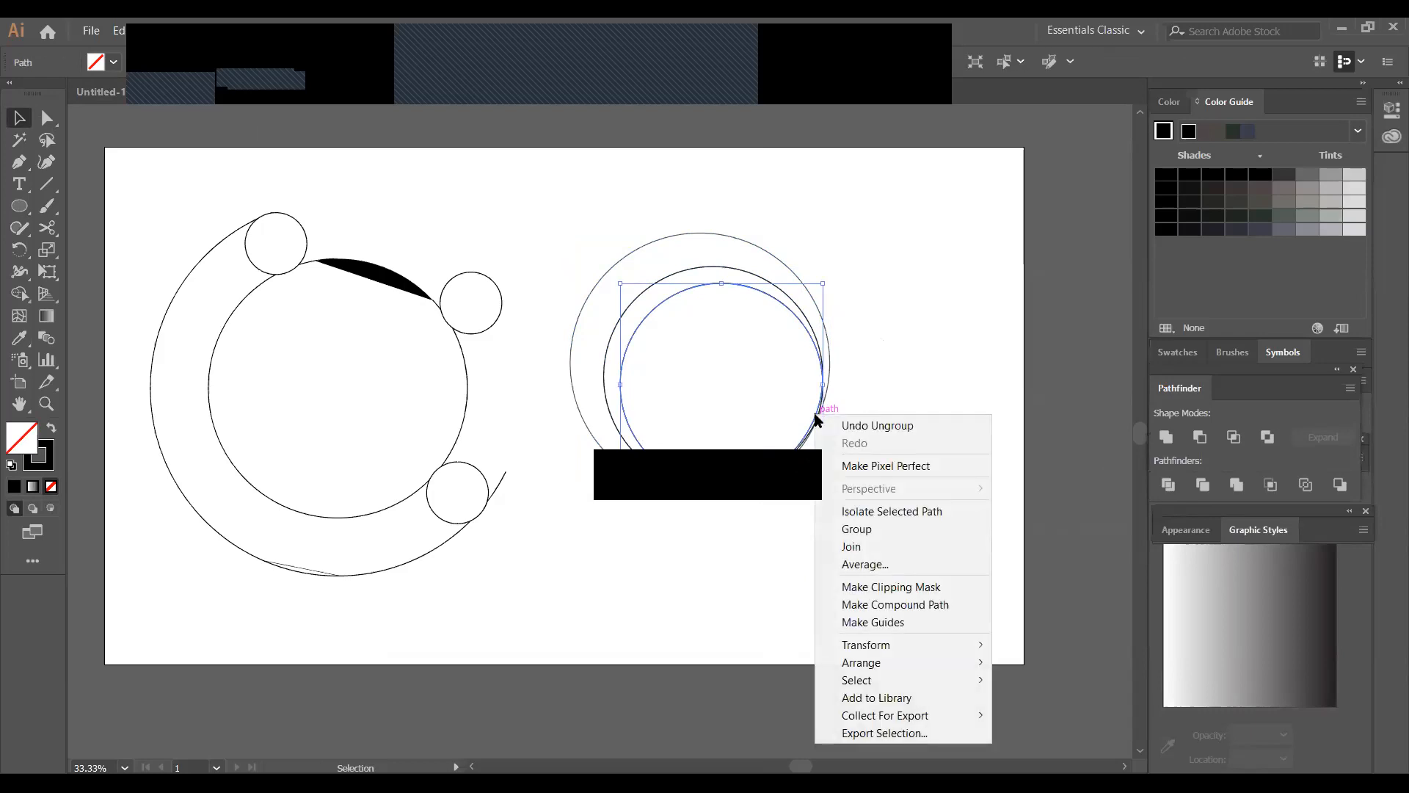
{"action": "left_click", "coordinate": [783, 538]}
{"action": "left_click", "coordinate": [784, 538]}
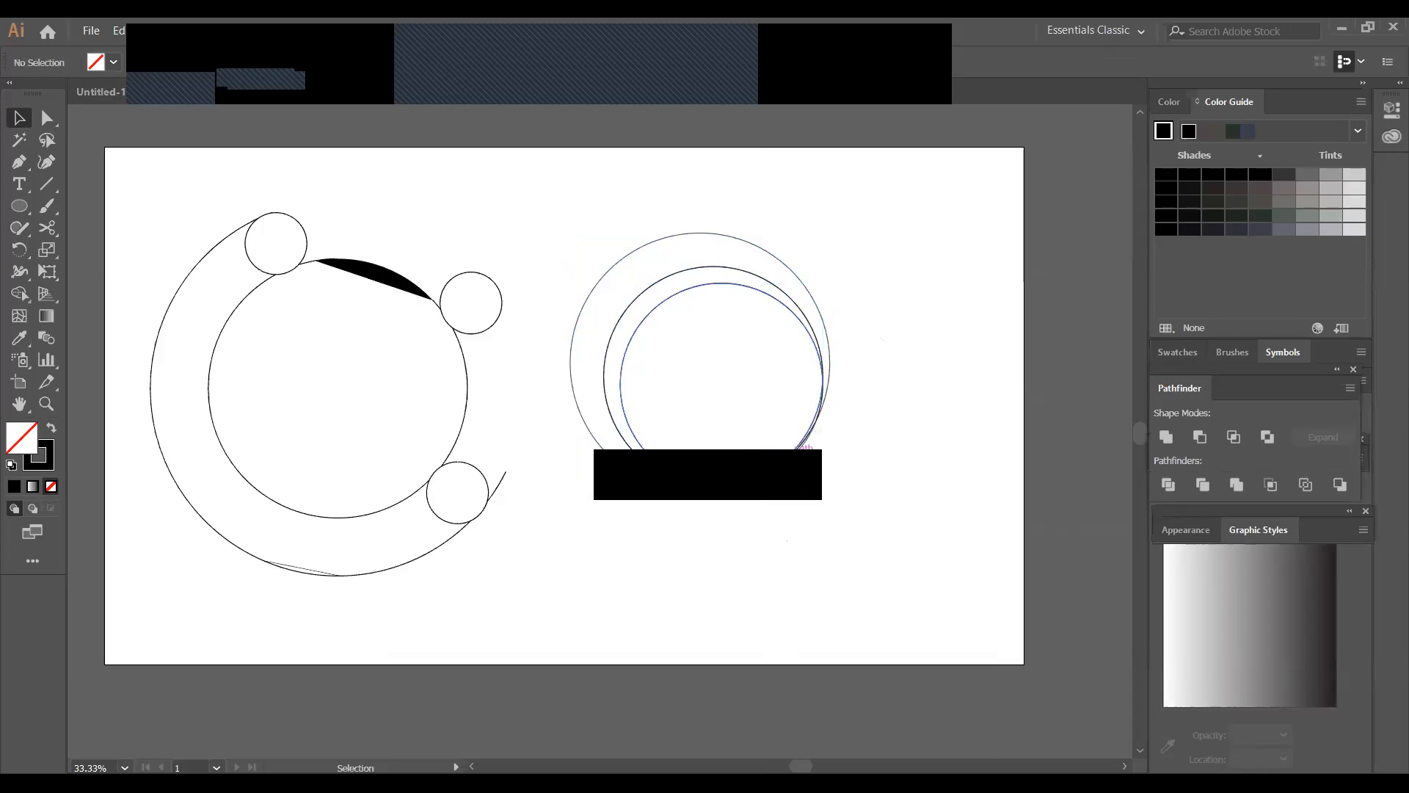
{"action": "left_click", "coordinate": [802, 457]}
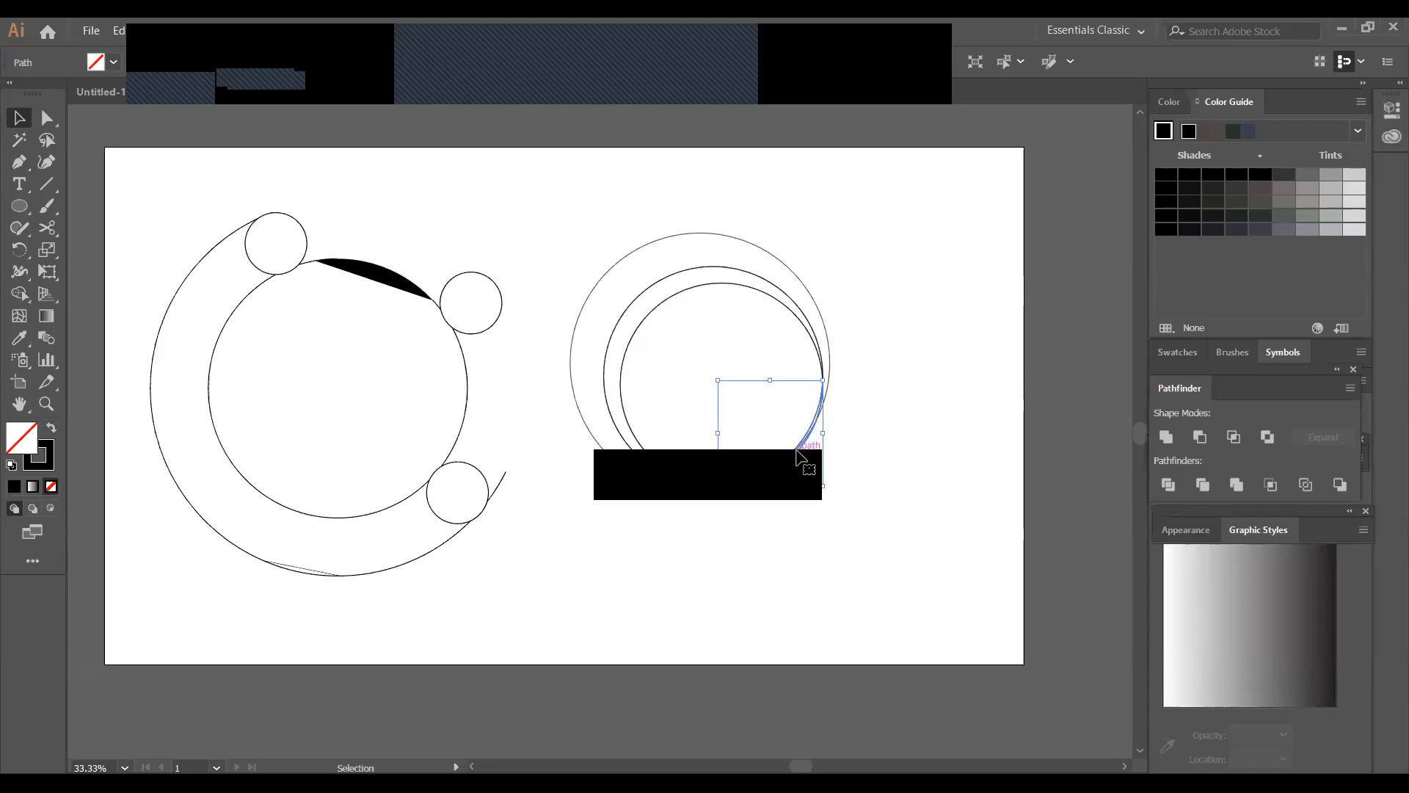
{"action": "key", "text": "Delete"}
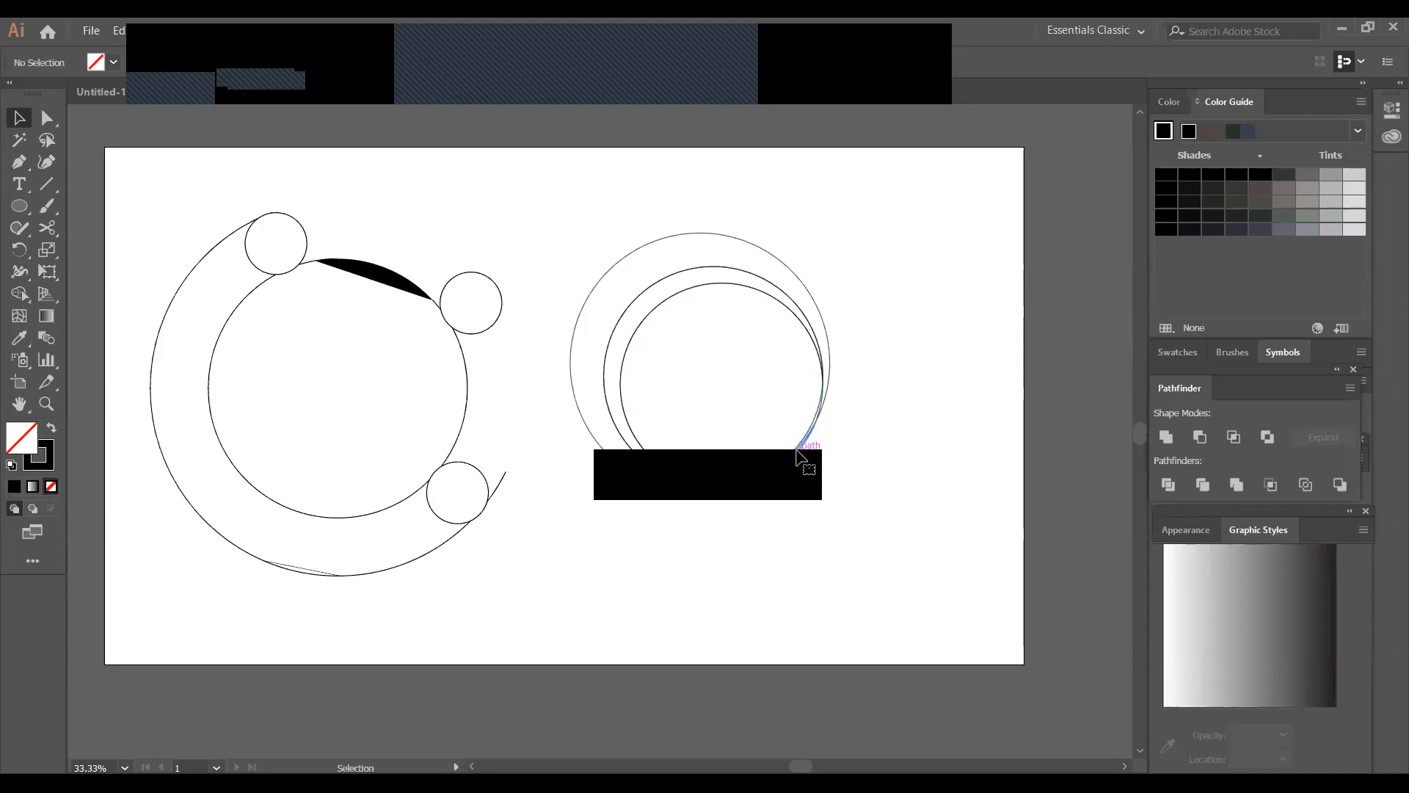
{"action": "left_click", "coordinate": [801, 458]}
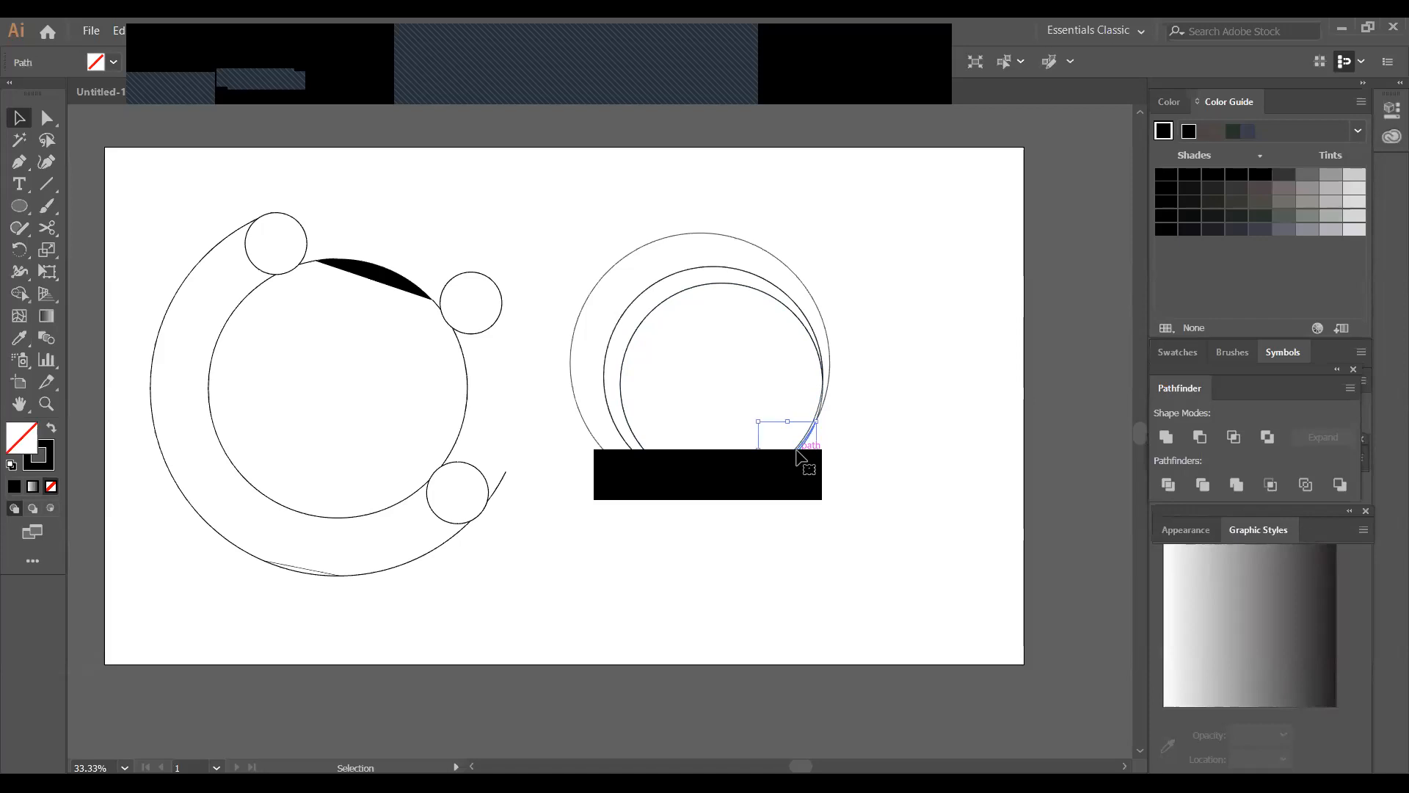
{"action": "key", "text": "Delete"}
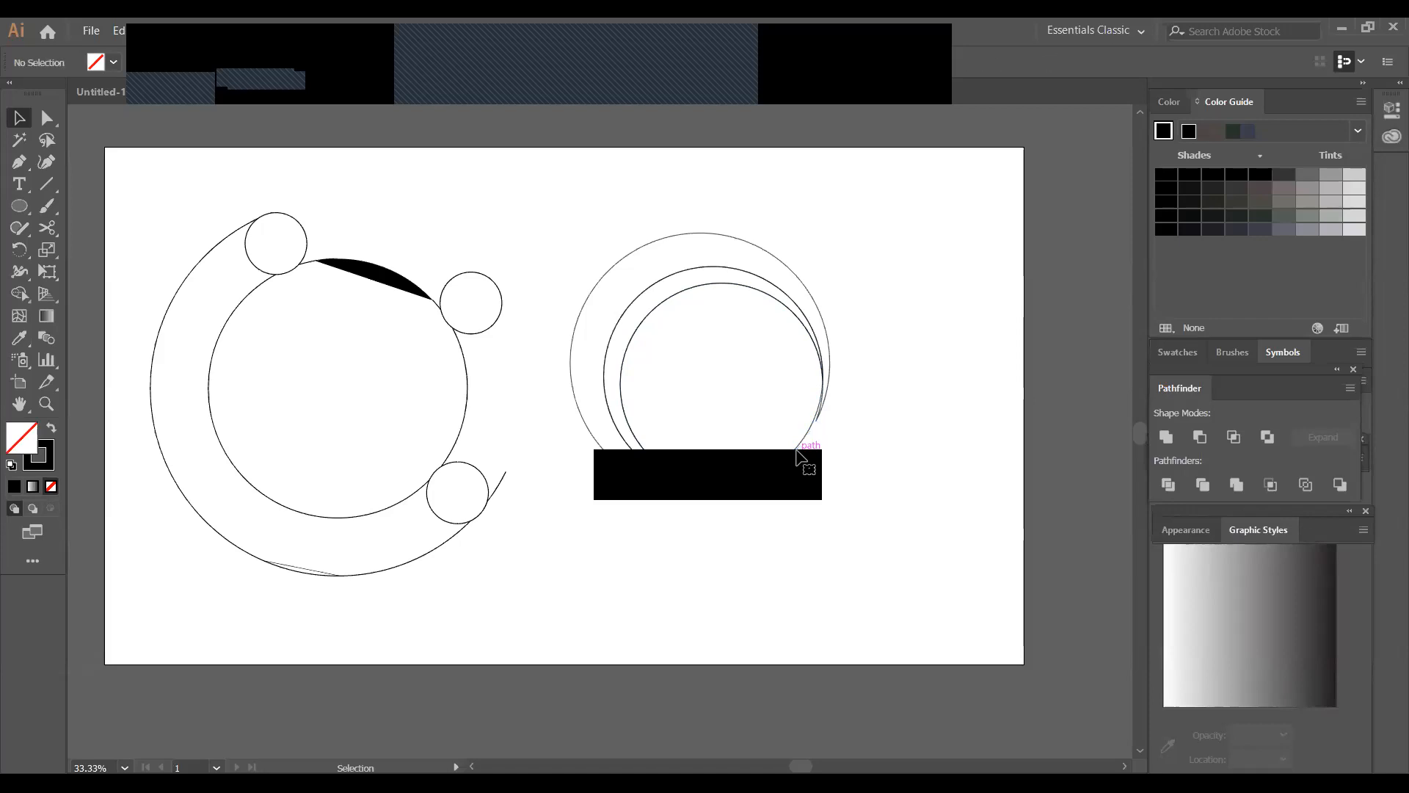
{"action": "left_click", "coordinate": [790, 459]}
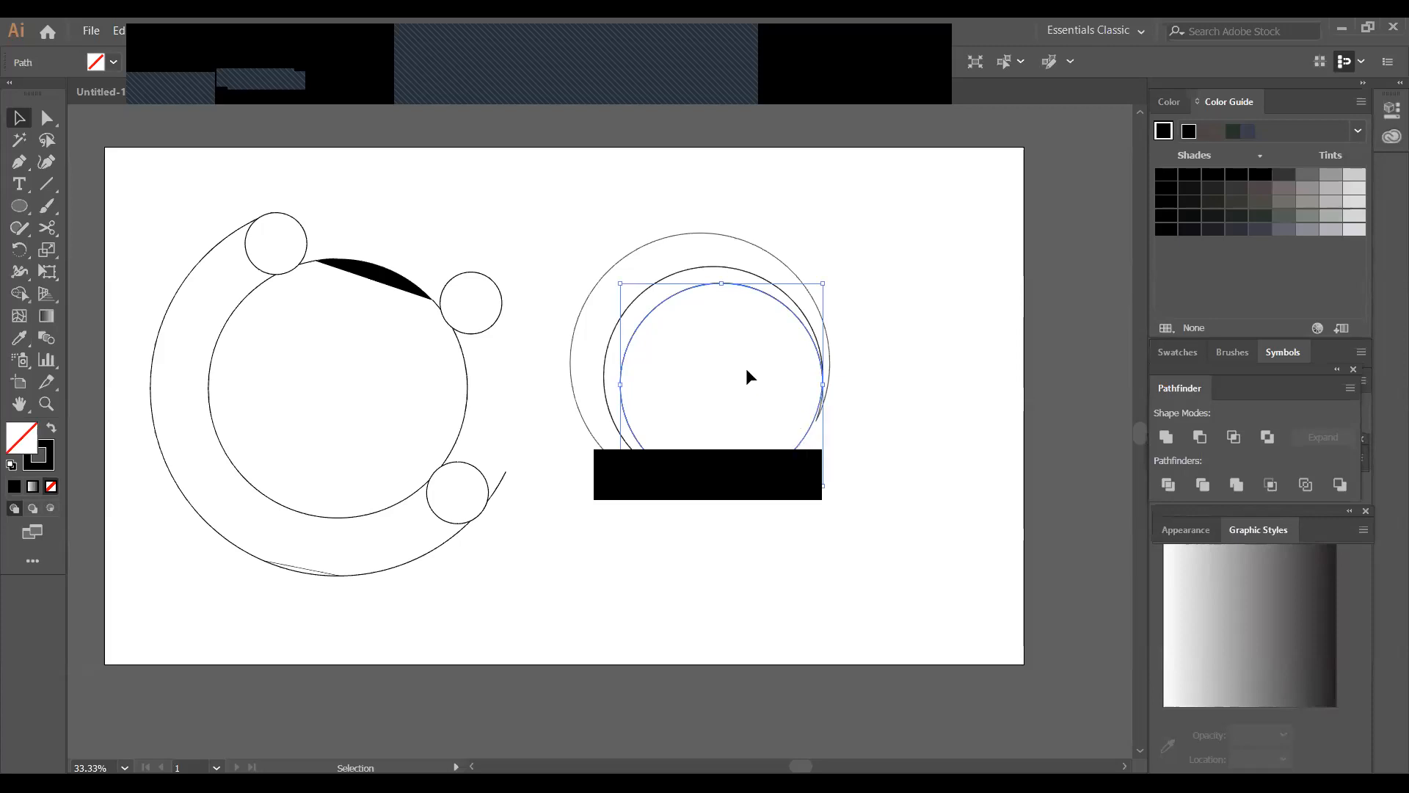
{"action": "left_click", "coordinate": [910, 488]}
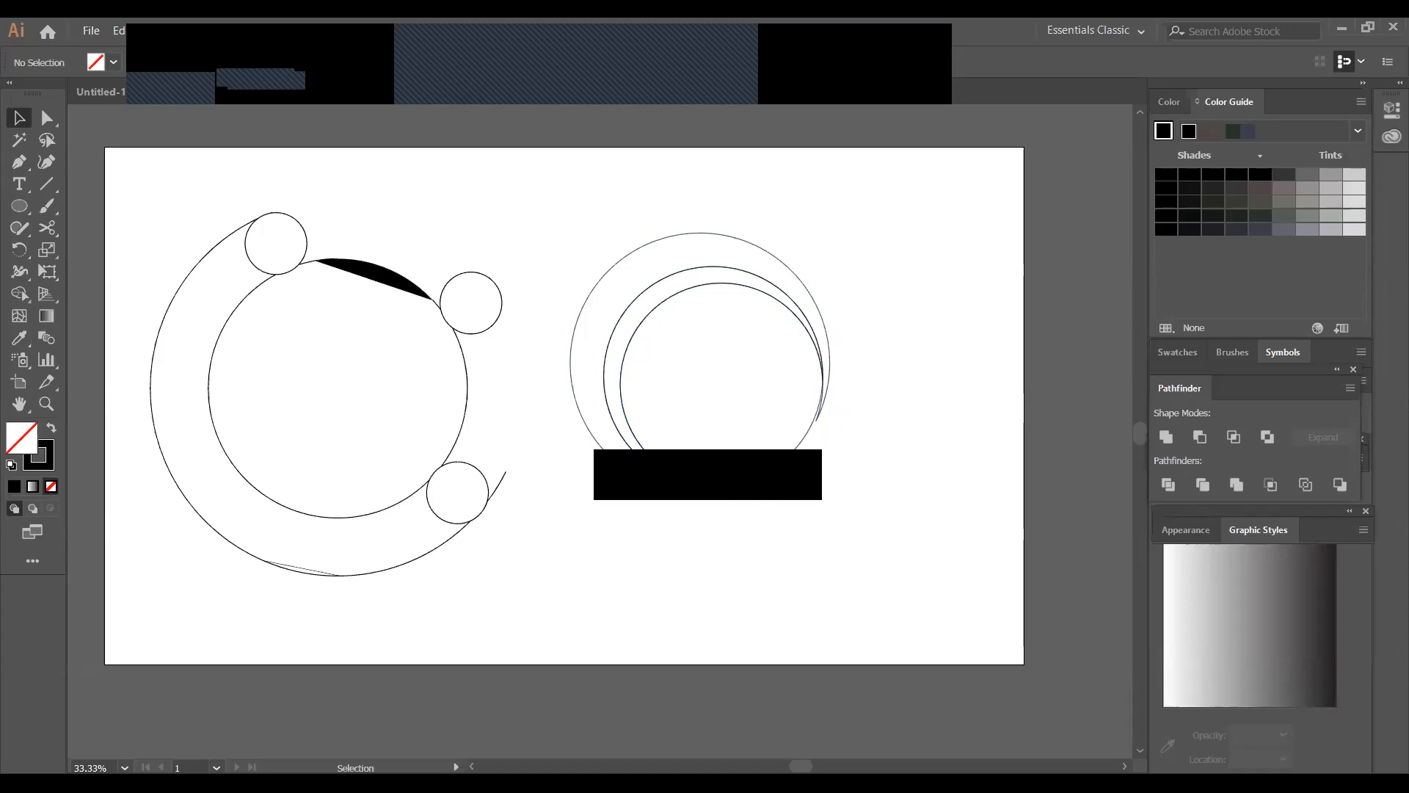
Undo the sliver deletions, the ungrouping, the Divide operation and the middle circle's enlargement
{"action": "key", "text": "a"}
{"action": "key", "text": "ctrl+z"}
{"action": "key", "text": "ctrl+z"}
{"action": "key", "text": "ctrl+z"}
{"action": "key", "text": "ctrl+z"}
{"action": "key", "text": "ctrl+z"}
{"action": "key", "text": "ctrl+z"}
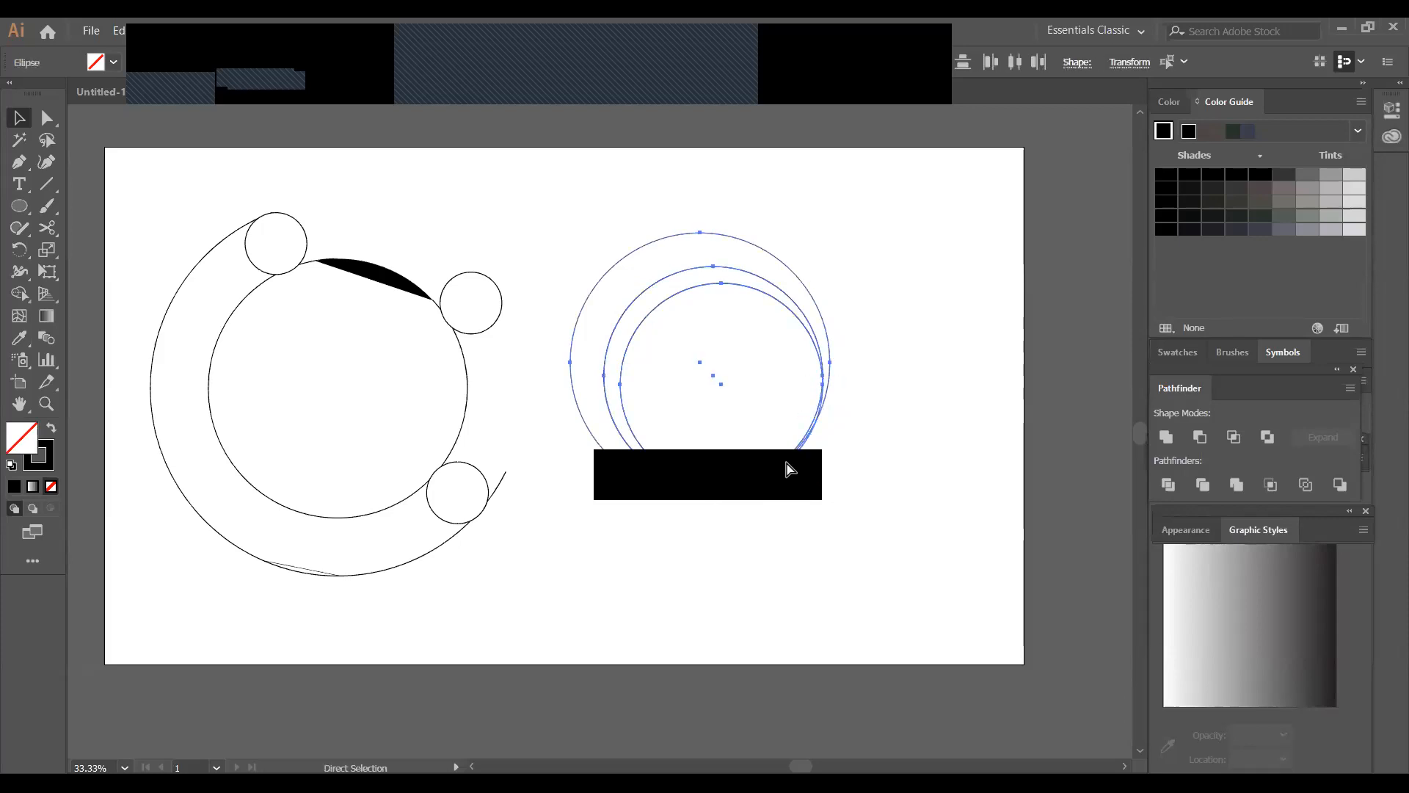
{"action": "key", "text": "v"}
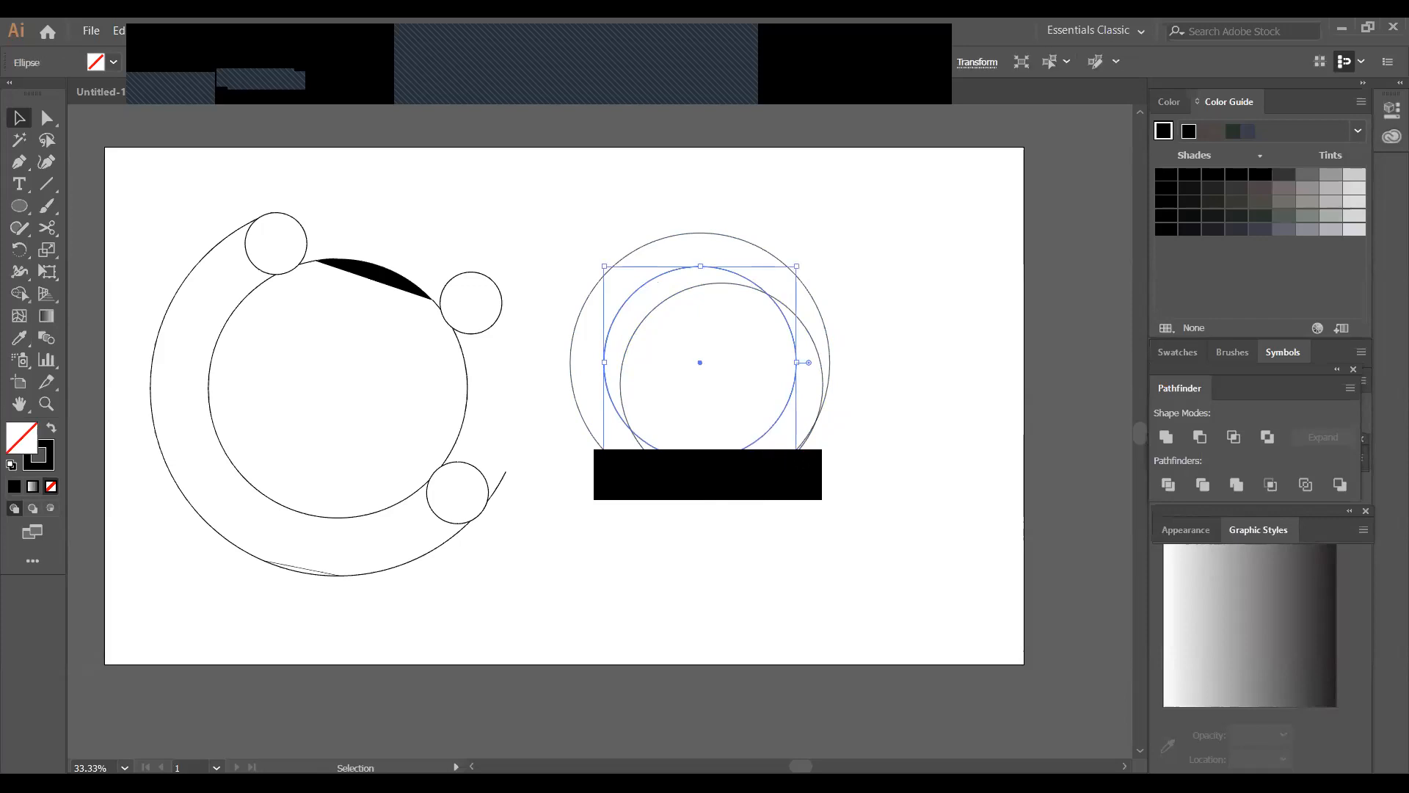
Enlarge the middle circle toward the lower right until it nearly reaches the outer circle, and select all three circles
{"action": "left_click_drag", "start_coordinate": [796, 459], "coordinate": [827, 488]}
{"action": "left_click", "coordinate": [827, 488]}
{"action": "left_click_drag", "start_coordinate": [548, 223], "coordinate": [894, 616]}
Draw two short dividing lines across the circles, a vertical one at their bottom and a diagonal one at the lower right
{"action": "left_click", "coordinate": [46, 184]}
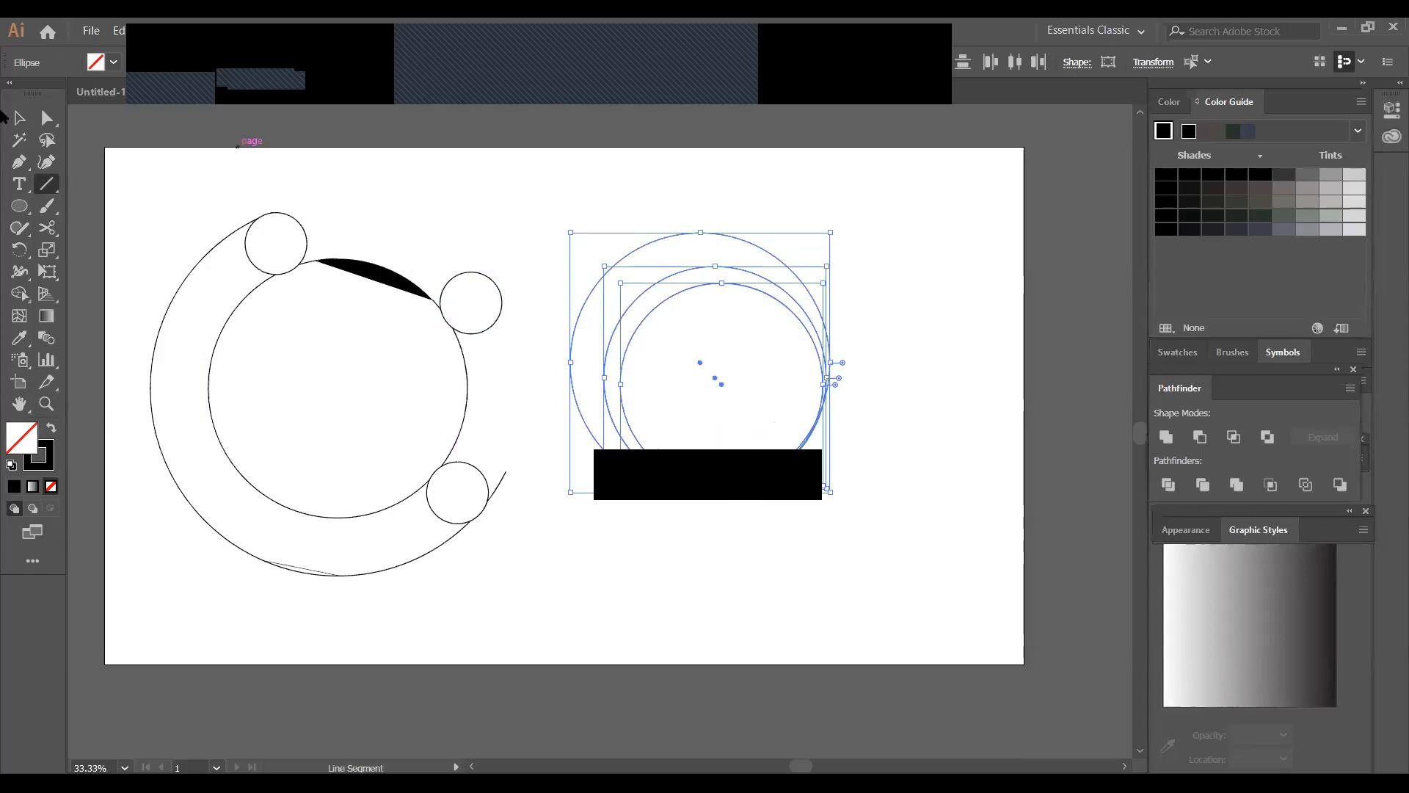
{"action": "left_click", "coordinate": [16, 122]}
{"action": "left_click", "coordinate": [482, 186]}
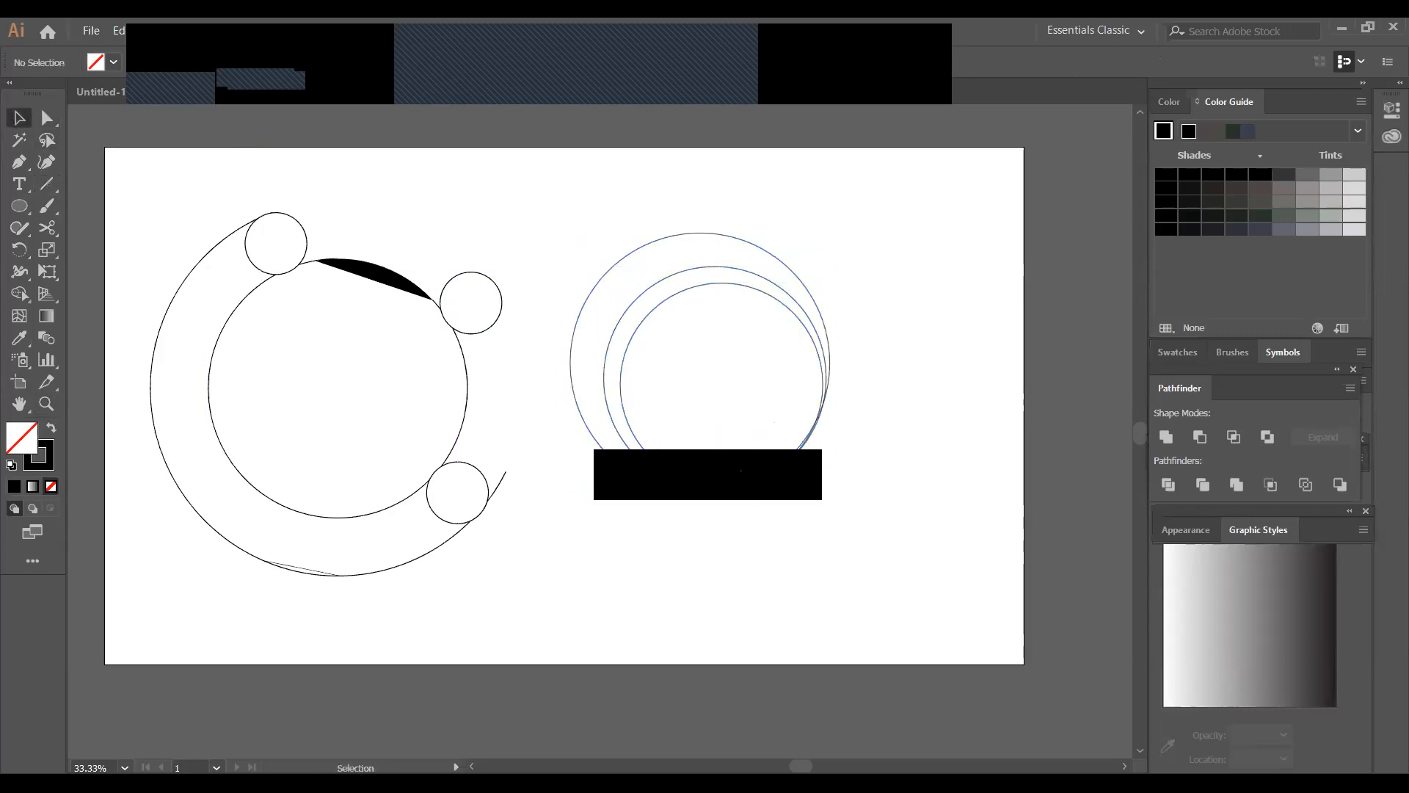
{"action": "left_click", "coordinate": [46, 184]}
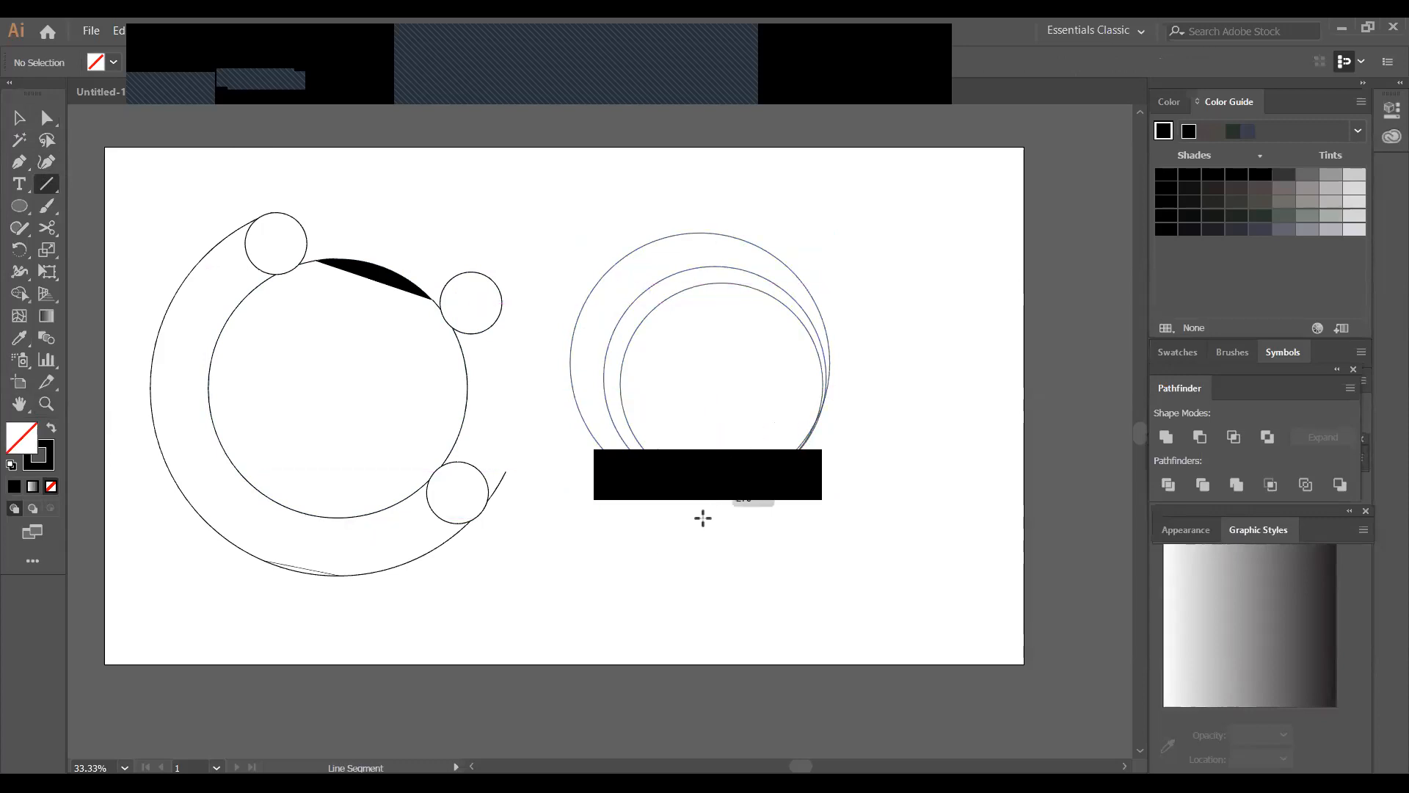
{"action": "left_click_drag", "start_coordinate": [703, 506], "coordinate": [704, 547]}
{"action": "left_click_drag", "start_coordinate": [808, 383], "coordinate": [879, 453]}
{"action": "left_click", "coordinate": [19, 117]}
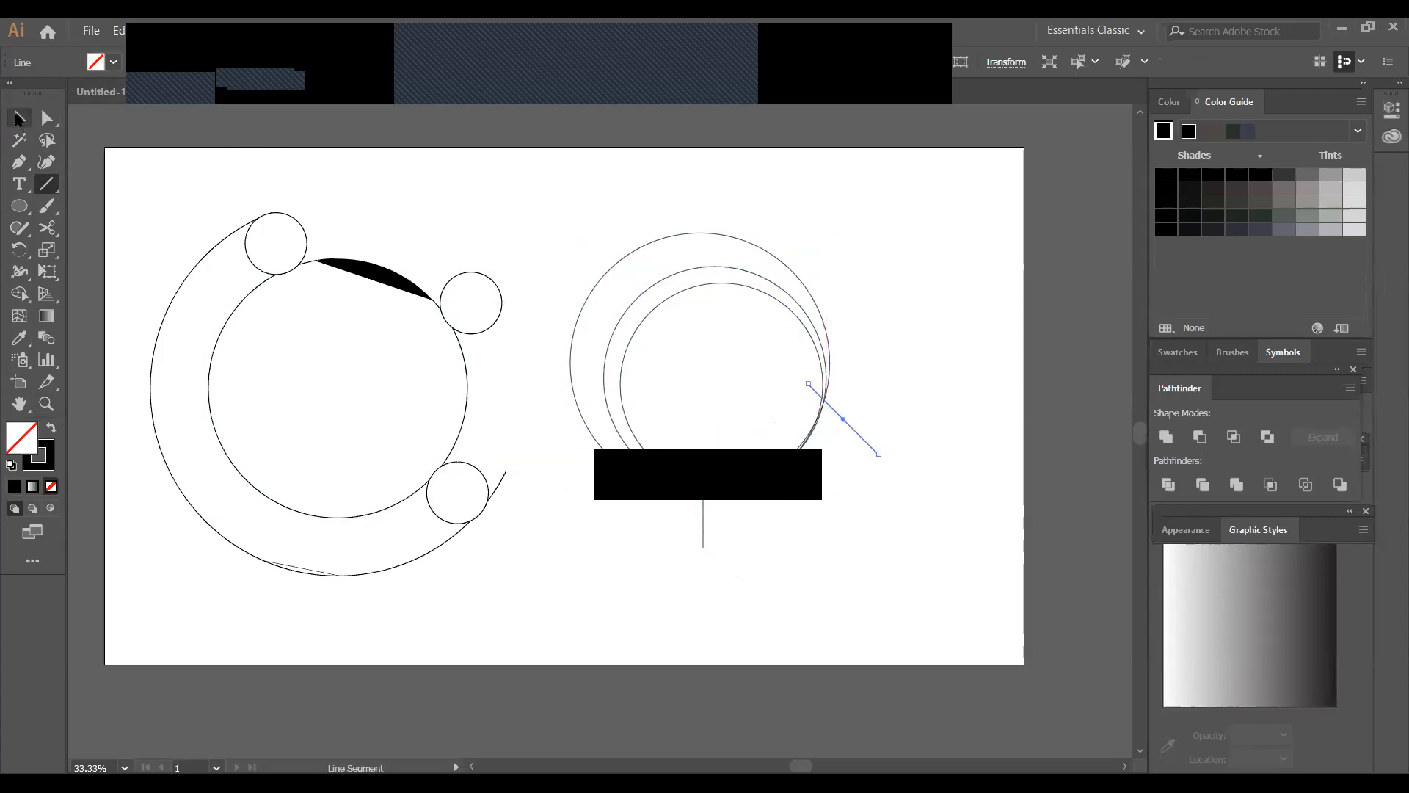
Select the circles and both lines, and remove the lower-right arcs between the lines with the Shape Builder
{"action": "left_click_drag", "start_coordinate": [778, 443], "coordinate": [969, 566]}
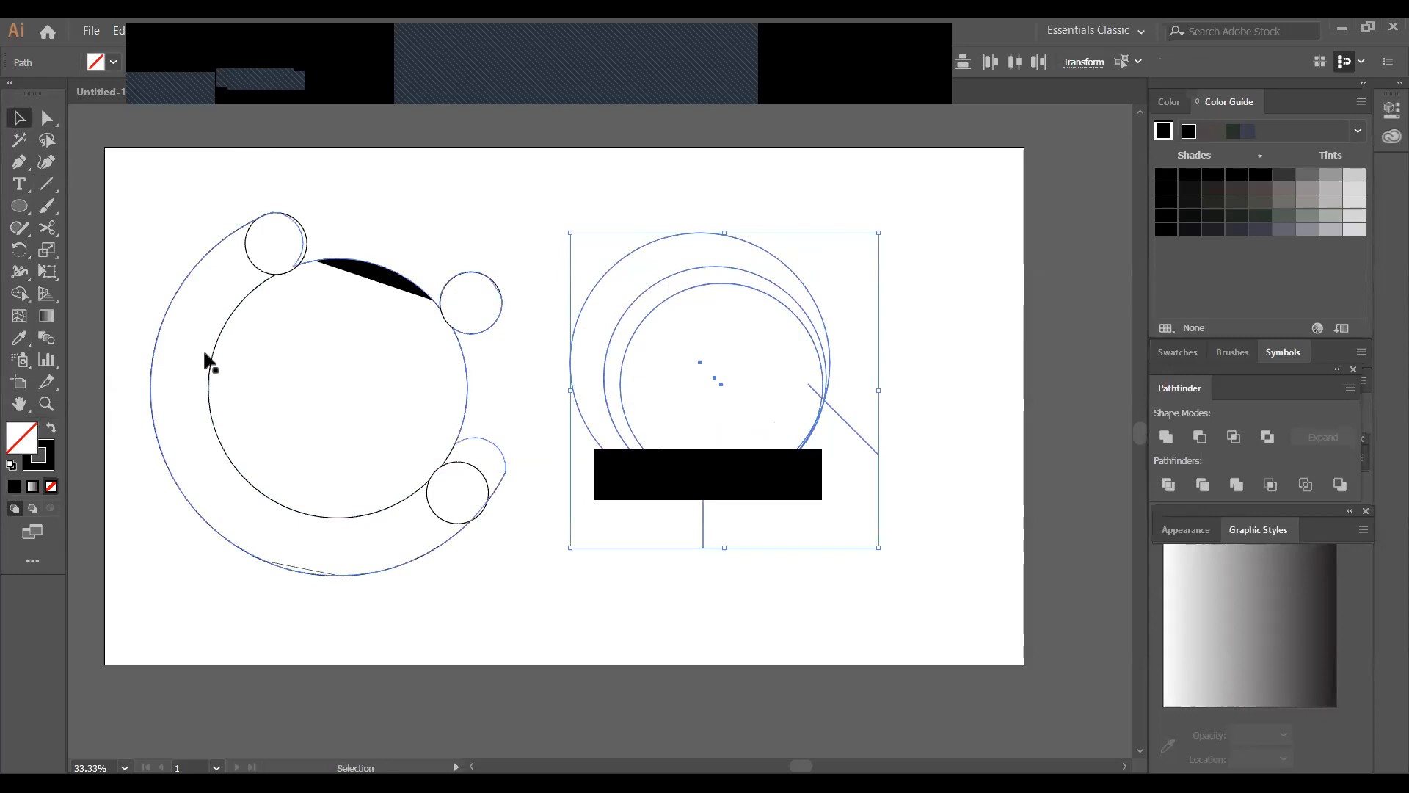
{"action": "left_click", "coordinate": [20, 294]}
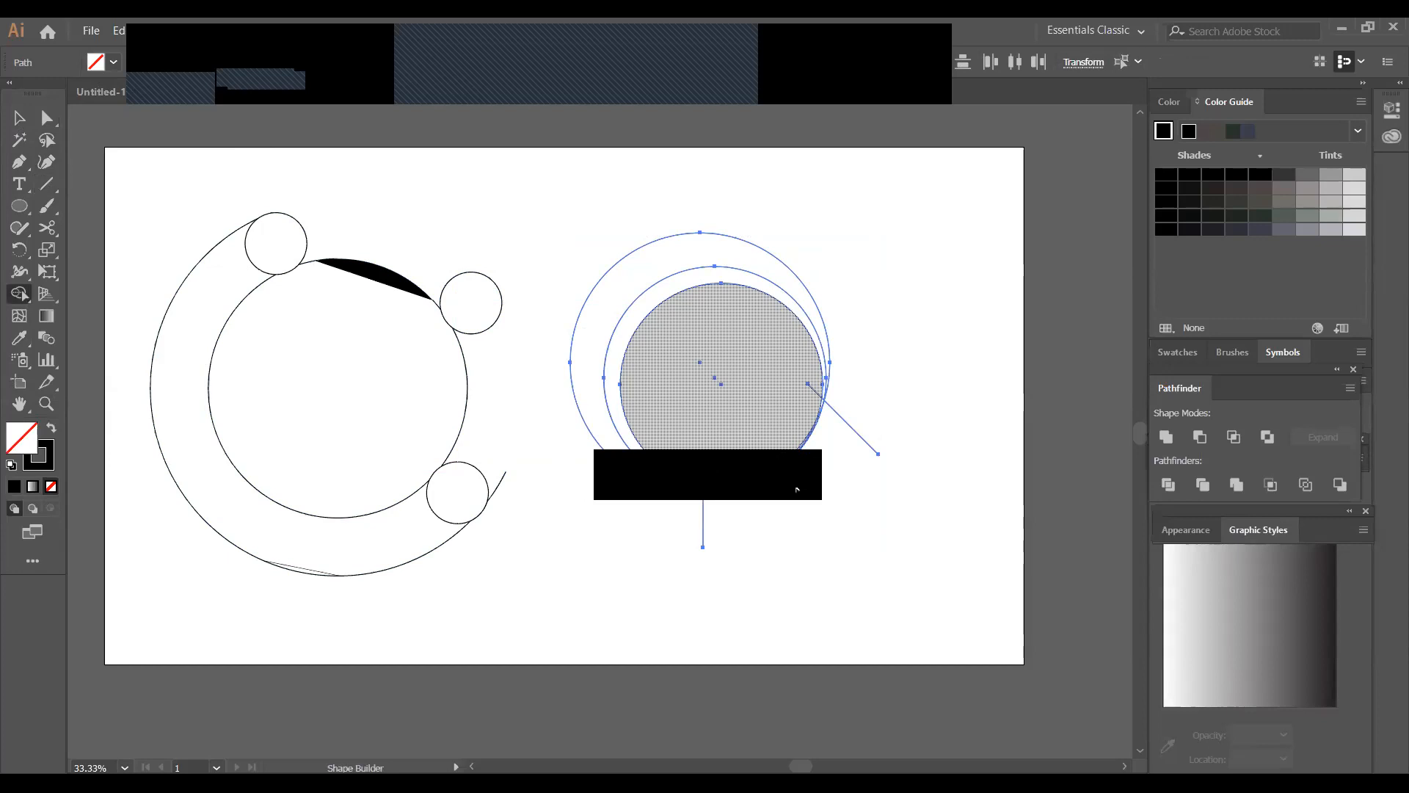
{"action": "left_click", "coordinate": [796, 489], "text": "alt"}
{"action": "left_click", "coordinate": [19, 119]}
{"action": "left_click", "coordinate": [945, 452]}
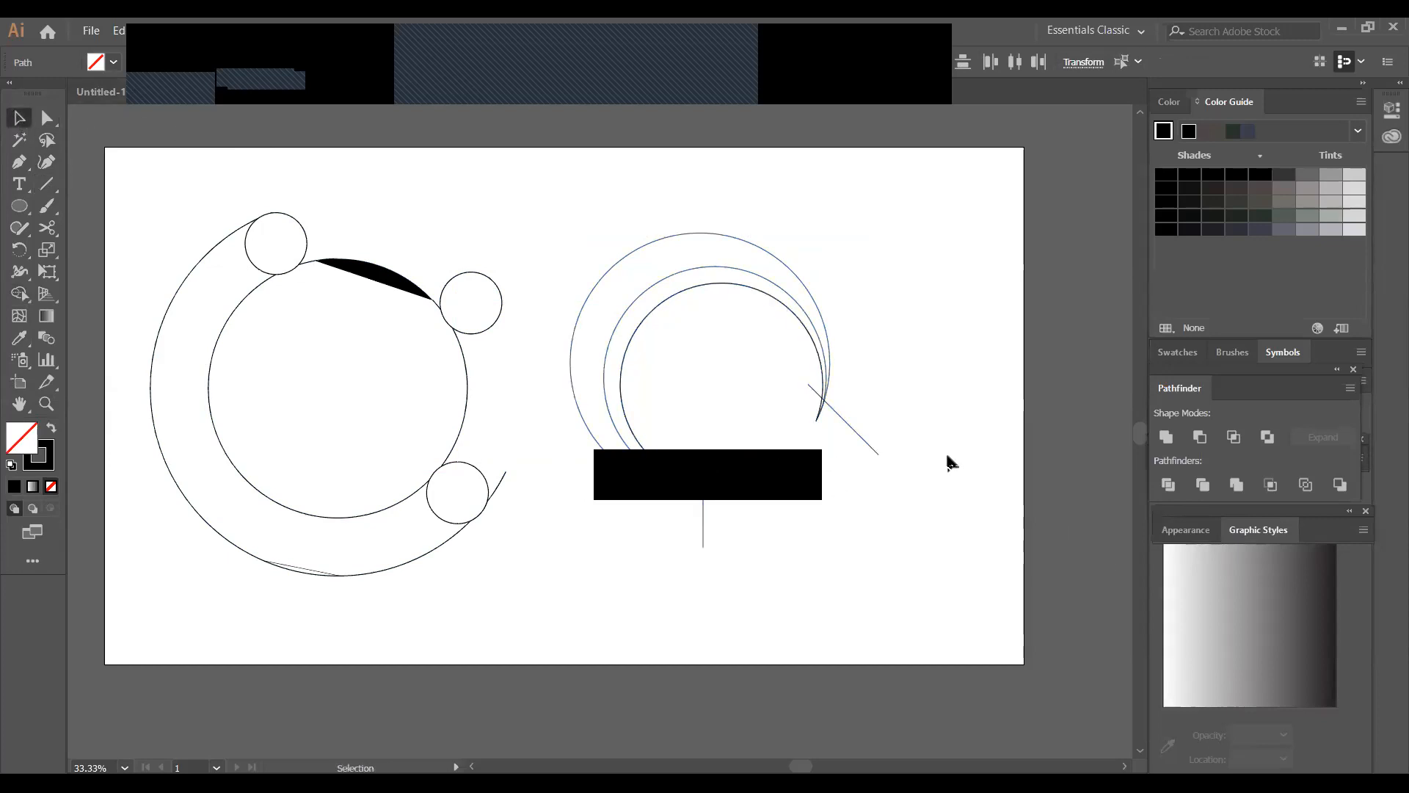
Delete the diagonal and vertical dividing lines beside the cut circles
{"action": "left_click", "coordinate": [860, 443]}
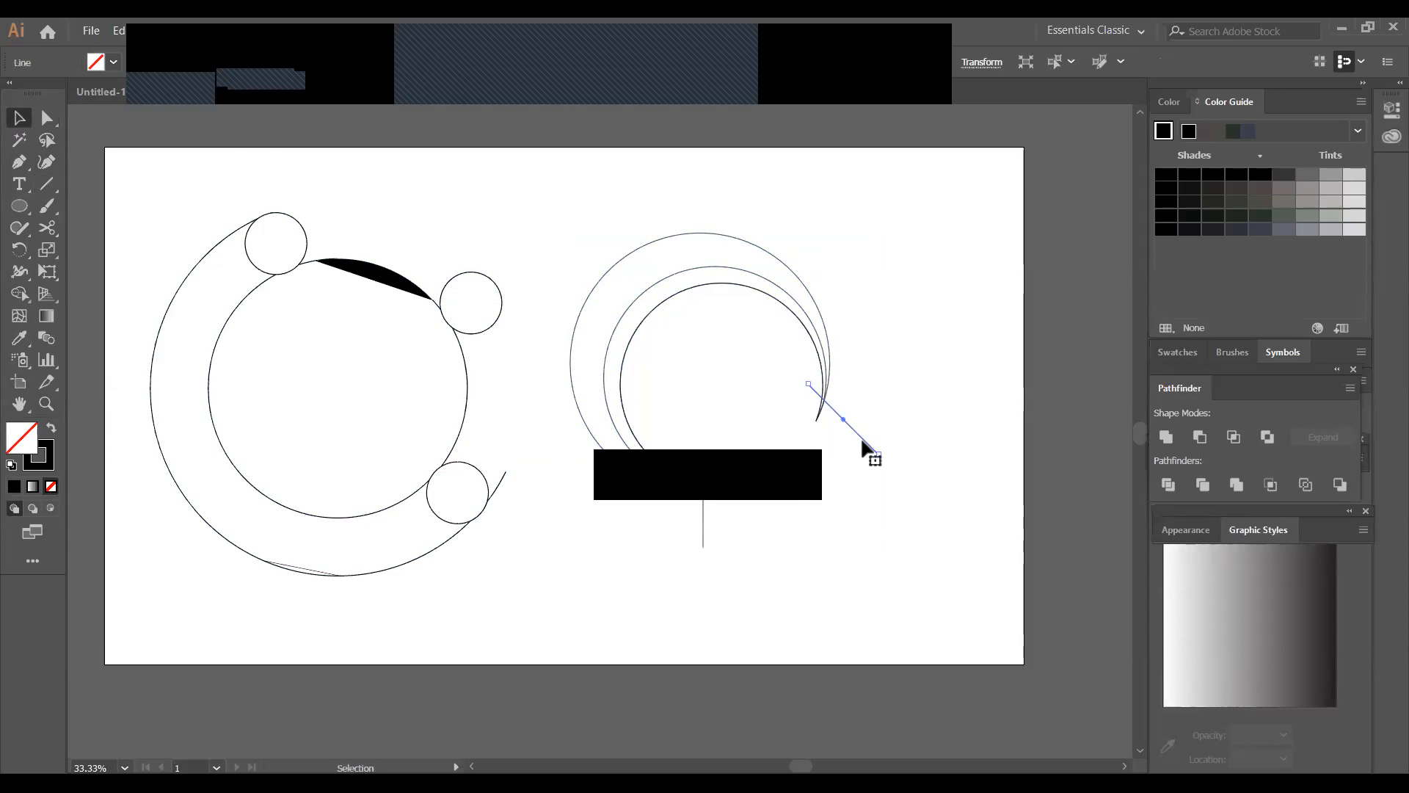
{"action": "key", "text": "Delete"}
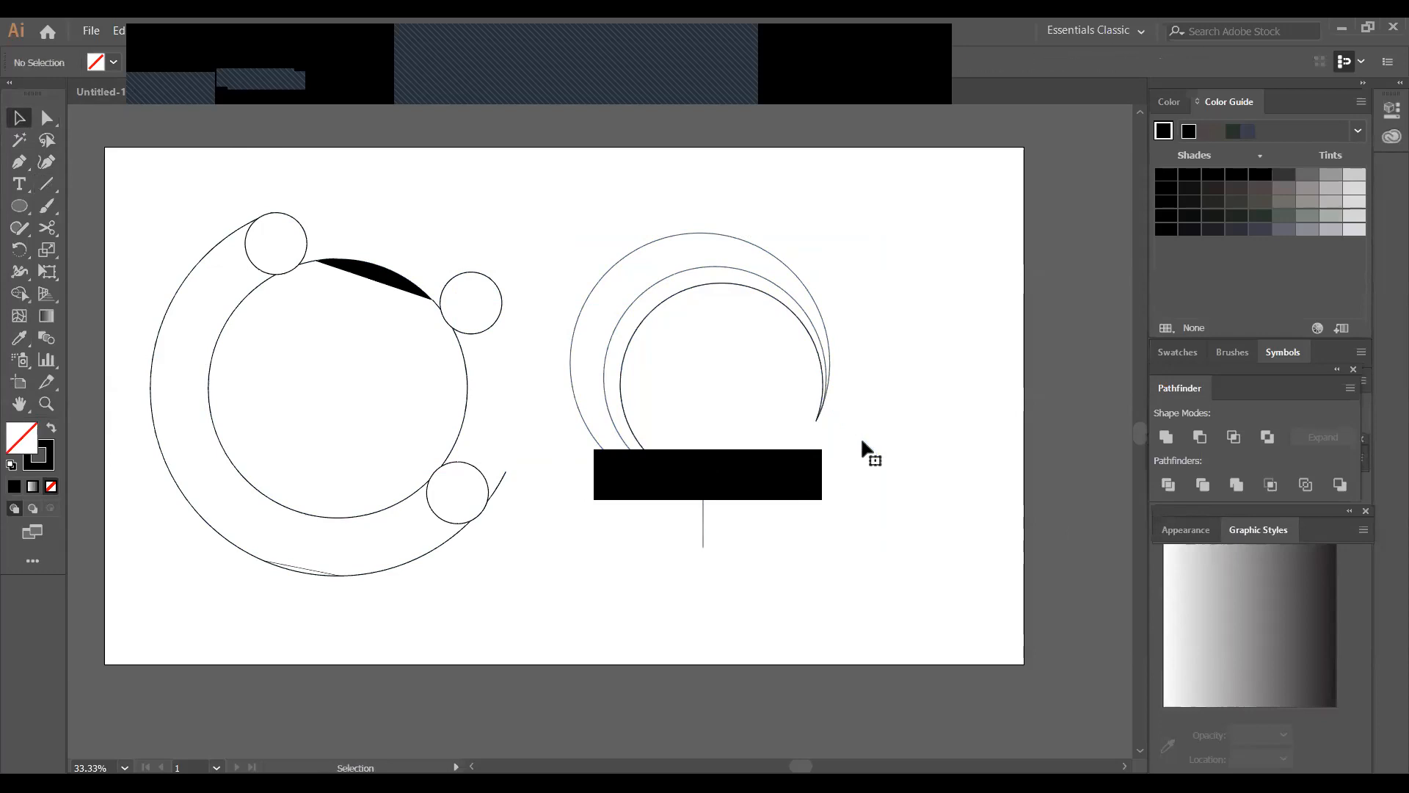
{"action": "left_click", "coordinate": [703, 542]}
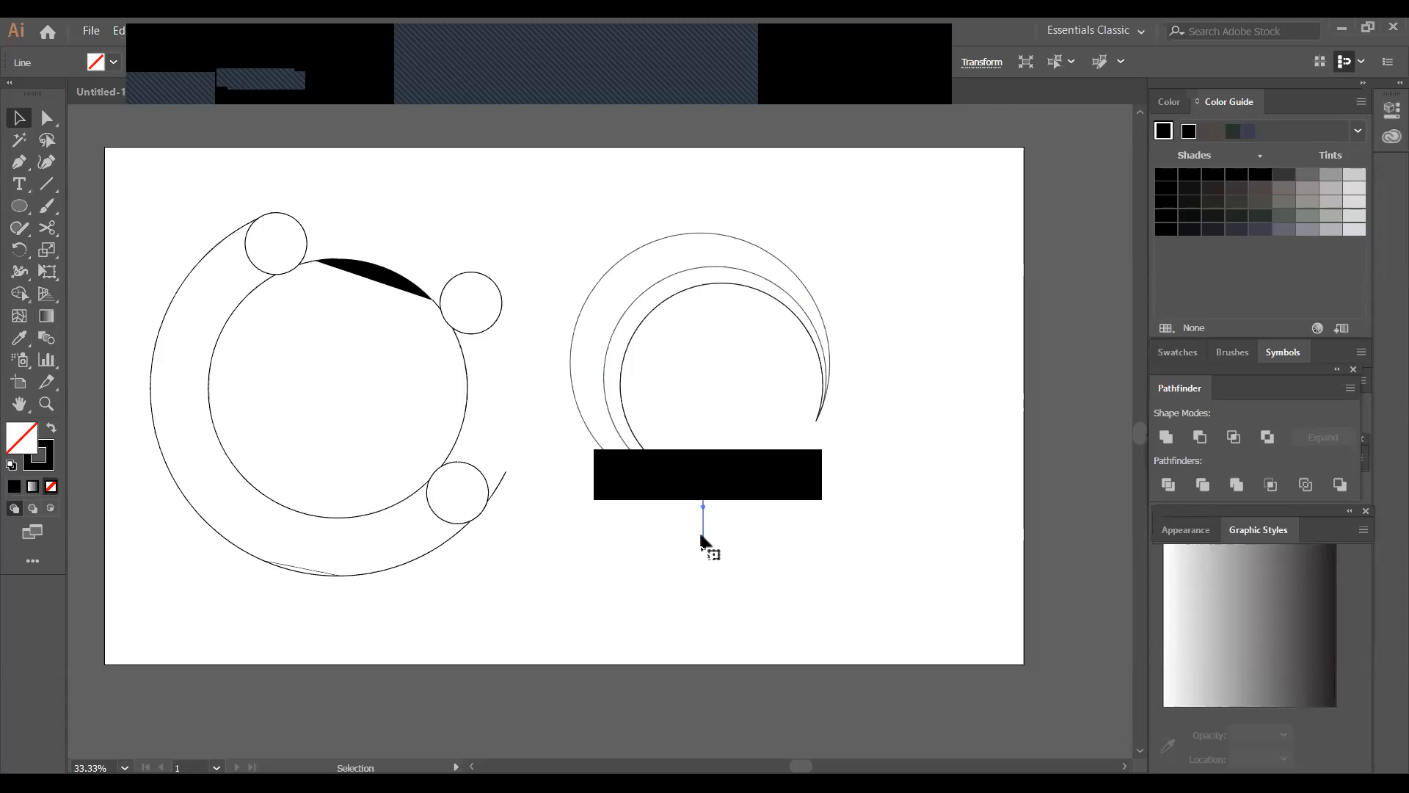
{"action": "key", "text": "Delete"}
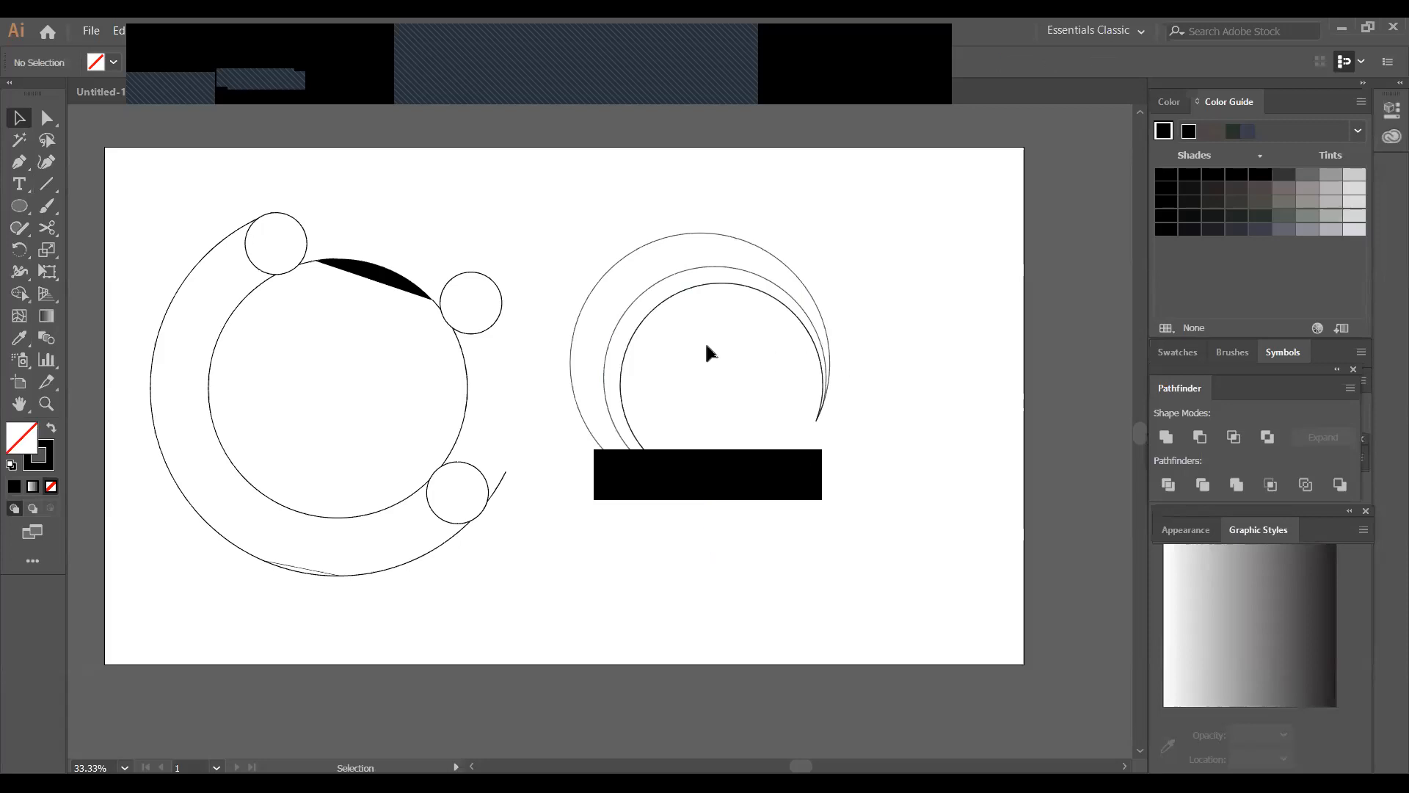
Select the three cut circles and try the Shape Builder on the area inside the innermost arc
{"action": "left_click_drag", "start_coordinate": [592, 194], "coordinate": [547, 550]}
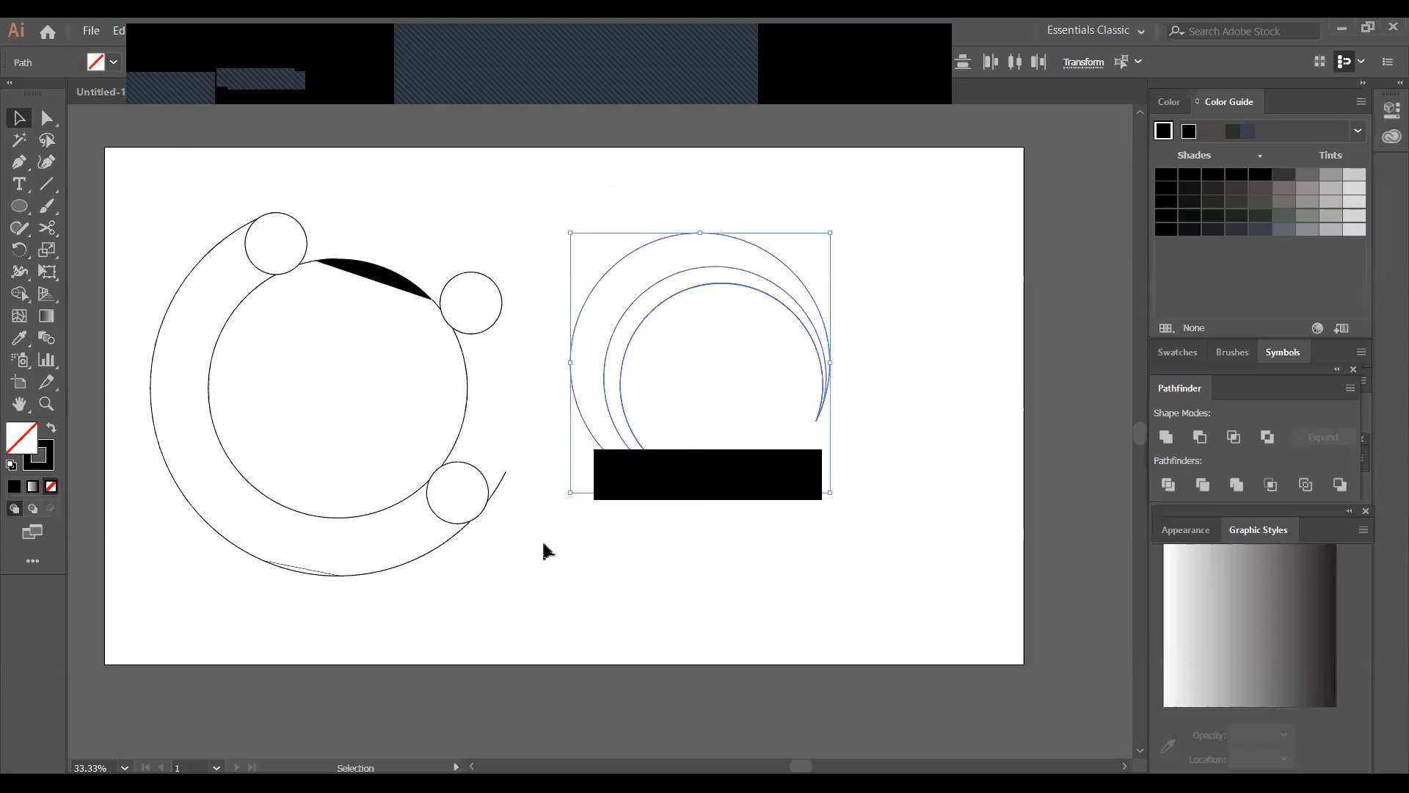
{"action": "left_click", "coordinate": [20, 294]}
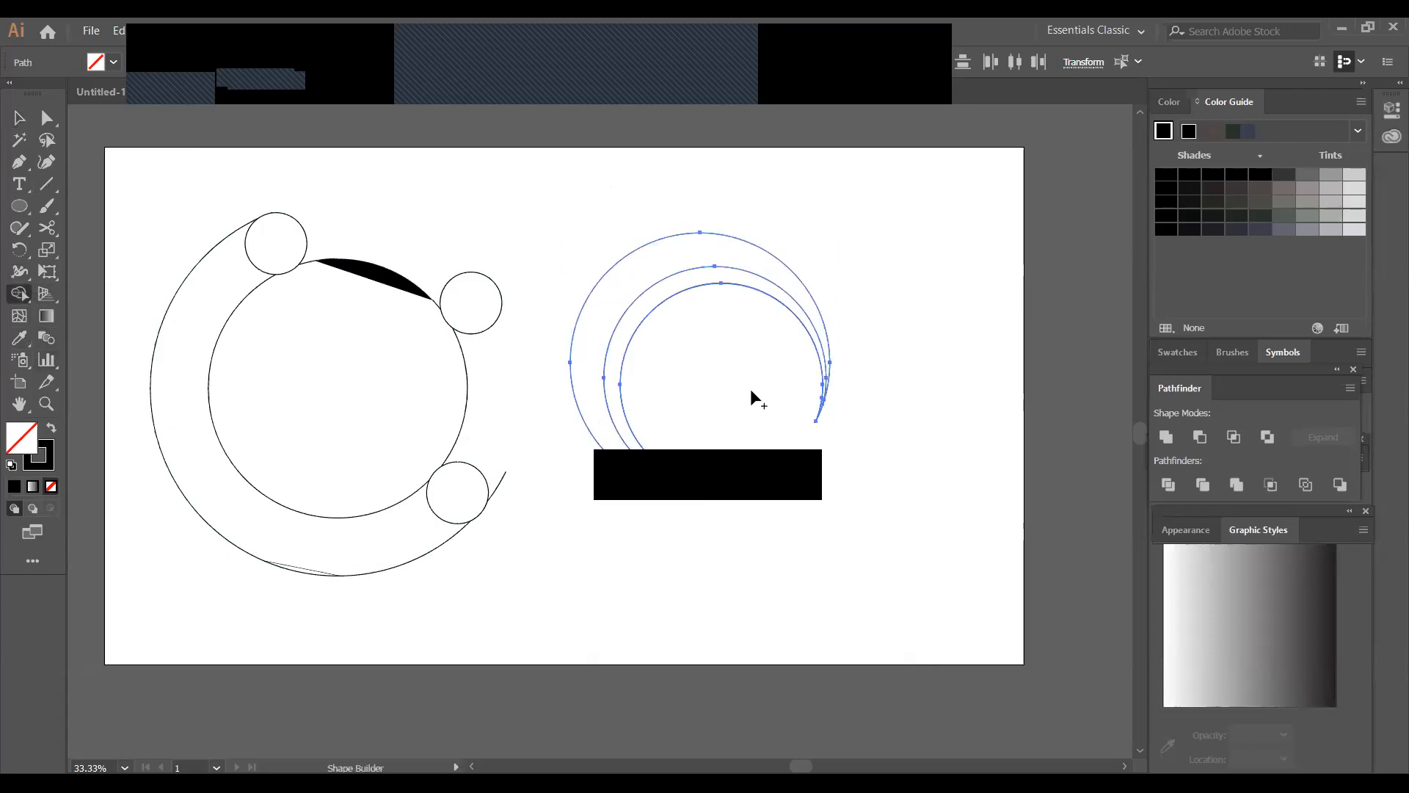
{"action": "mouse_move", "coordinate": [716, 350]}
{"action": "left_mouse_down"}
{"action": "mouse_move", "coordinate": [748, 456]}
{"action": "mouse_move", "coordinate": [780, 493]}
{"action": "left_mouse_up"}
{"action": "left_click", "coordinate": [20, 117]}
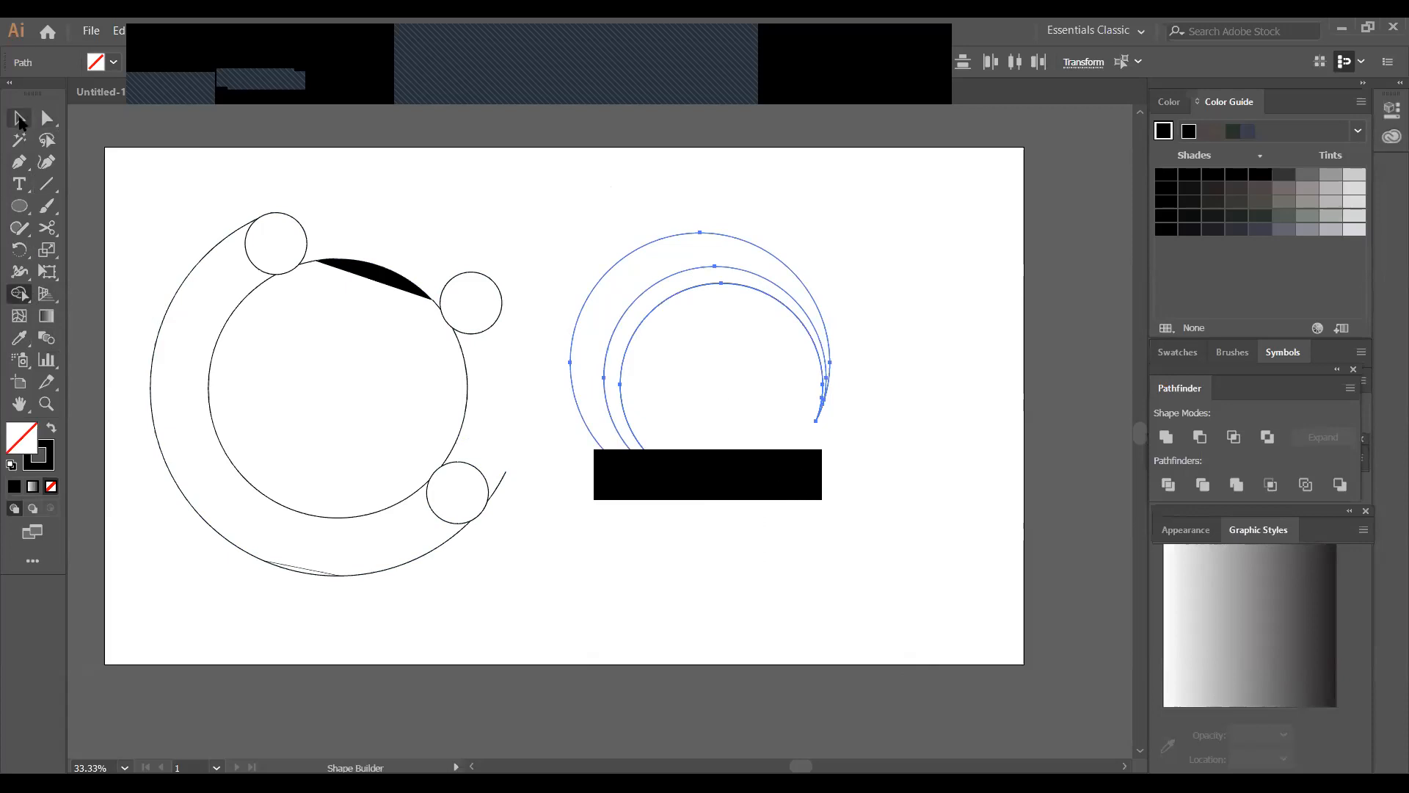
{"action": "left_click", "coordinate": [526, 212]}
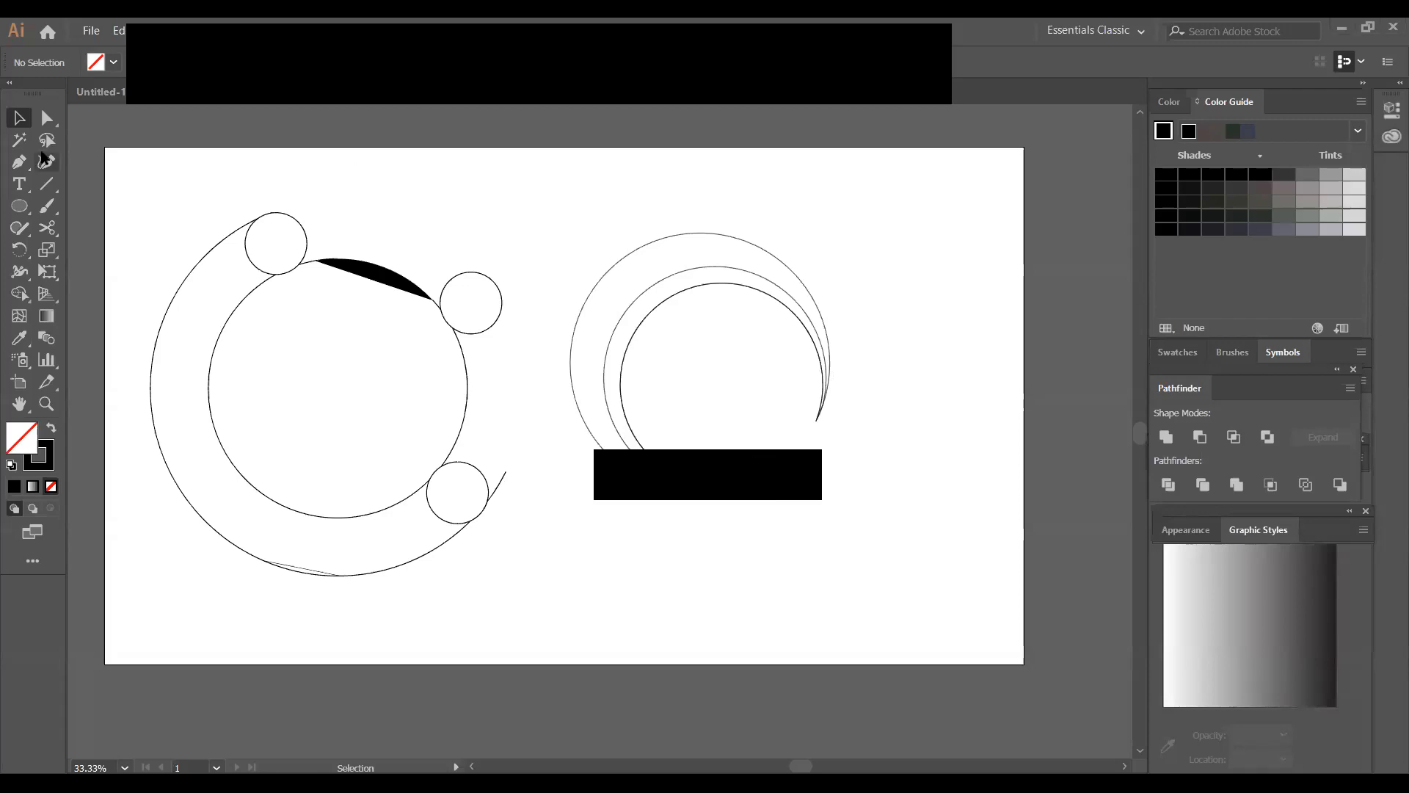
Delete the cut circles and draw three concentric circles in their place beside the existing ring design
{"action": "mouse_move", "coordinate": [518, 251]}
{"action": "left_mouse_down"}
{"action": "mouse_move", "coordinate": [820, 425]}
{"action": "mouse_move", "coordinate": [841, 410]}
{"action": "left_mouse_up"}
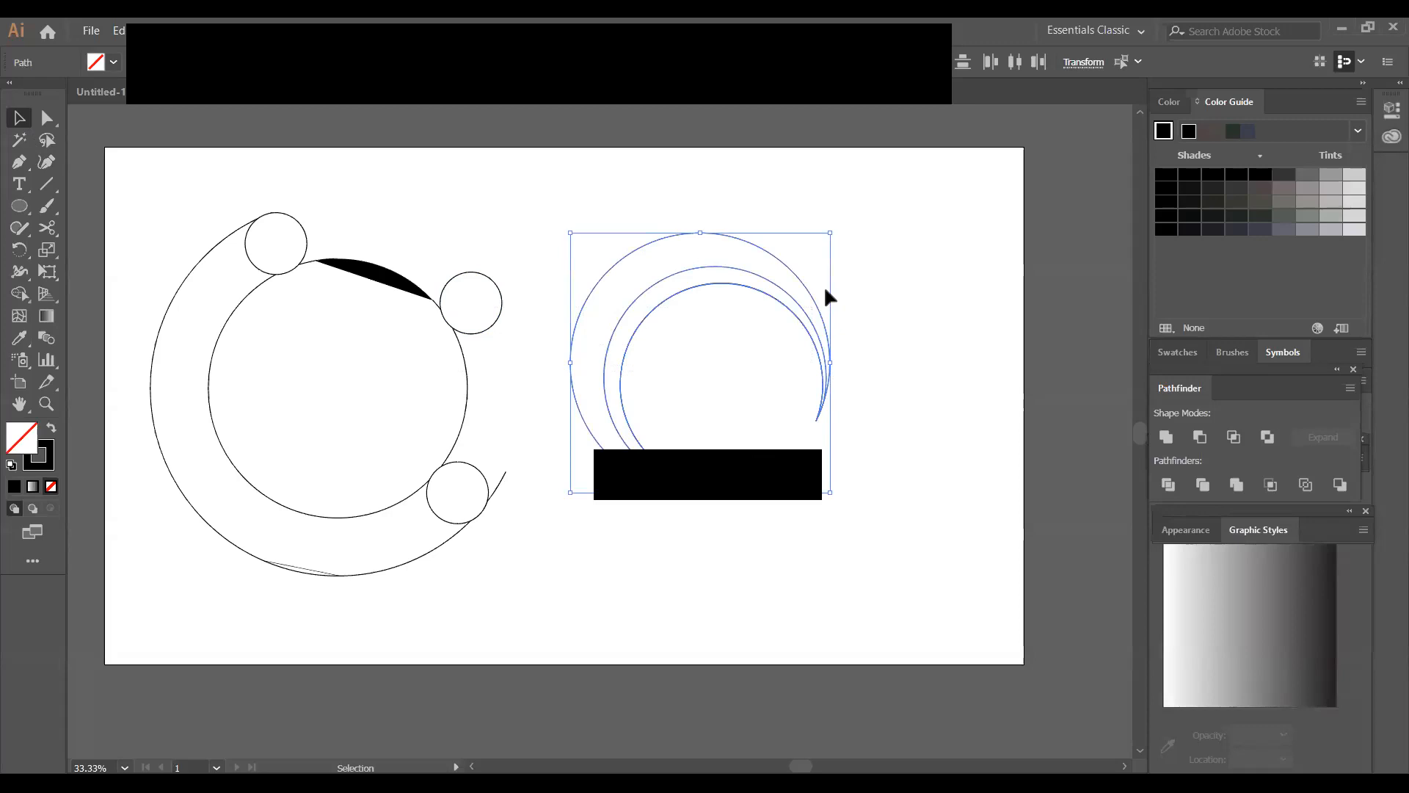
{"action": "key", "text": "Delete"}
{"action": "key", "text": "l"}
{"action": "left_click_drag", "start_coordinate": [704, 351], "coordinate": [819, 465]}
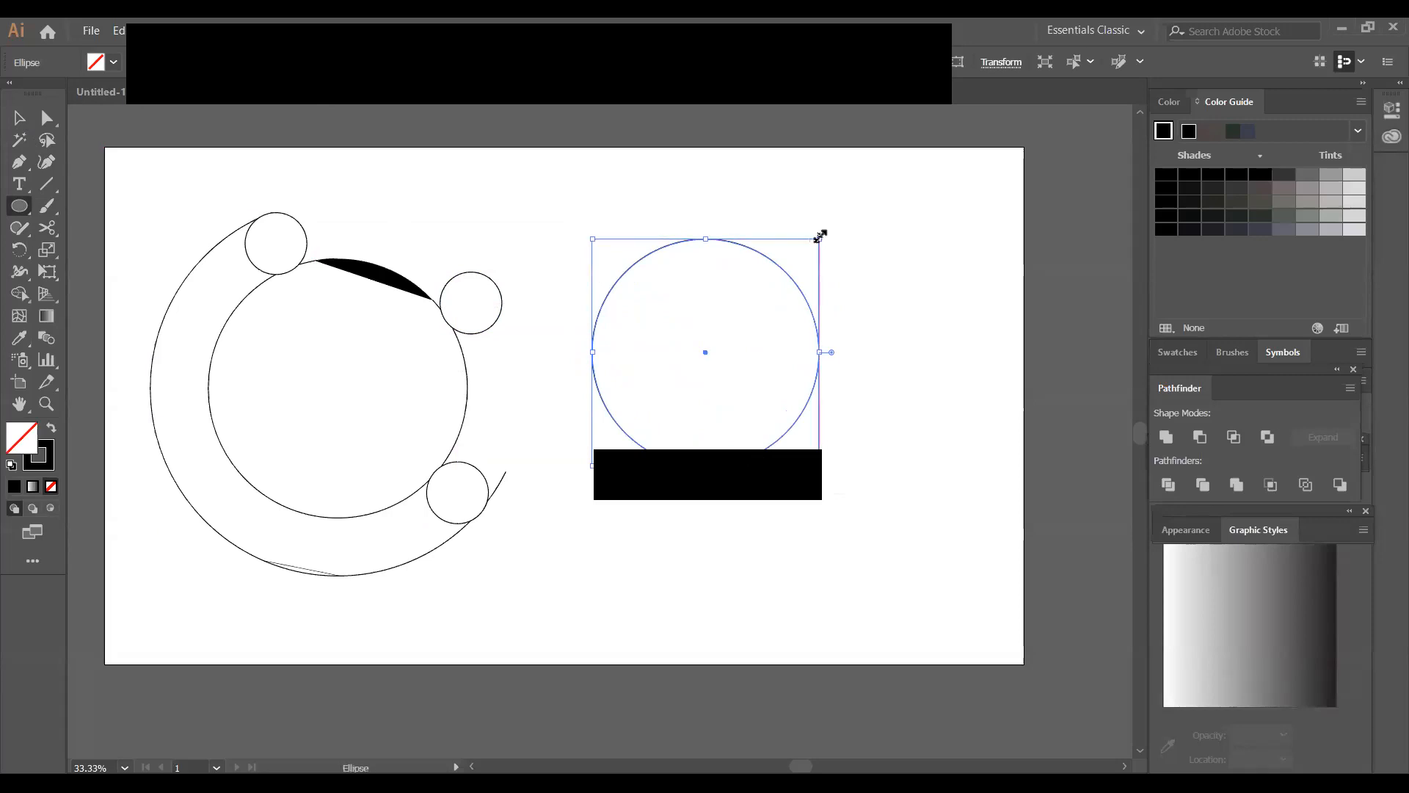
{"action": "left_click_drag", "start_coordinate": [820, 235], "coordinate": [806, 263]}
{"action": "key", "text": "ctrl"}
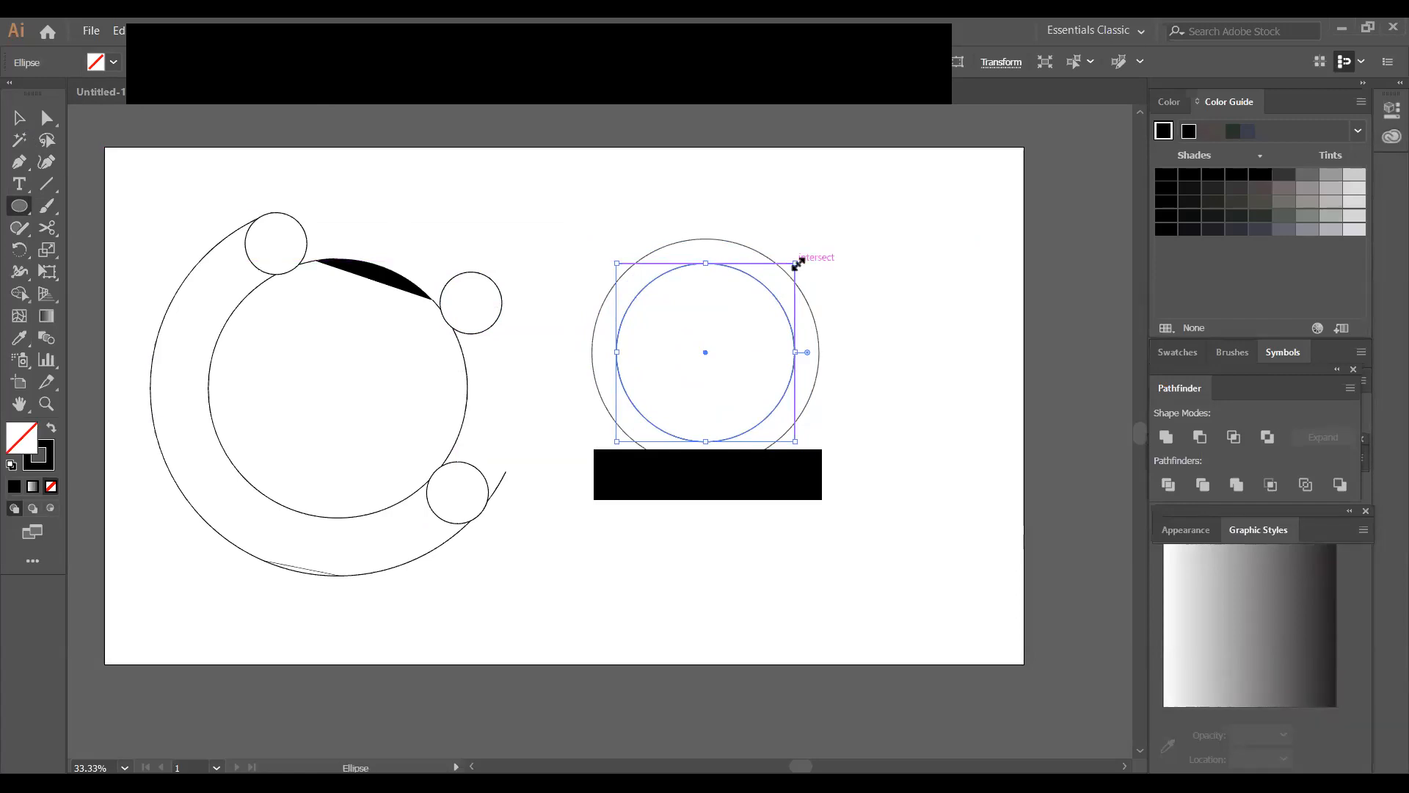
{"action": "left_click_drag", "start_coordinate": [798, 264], "coordinate": [787, 284]}
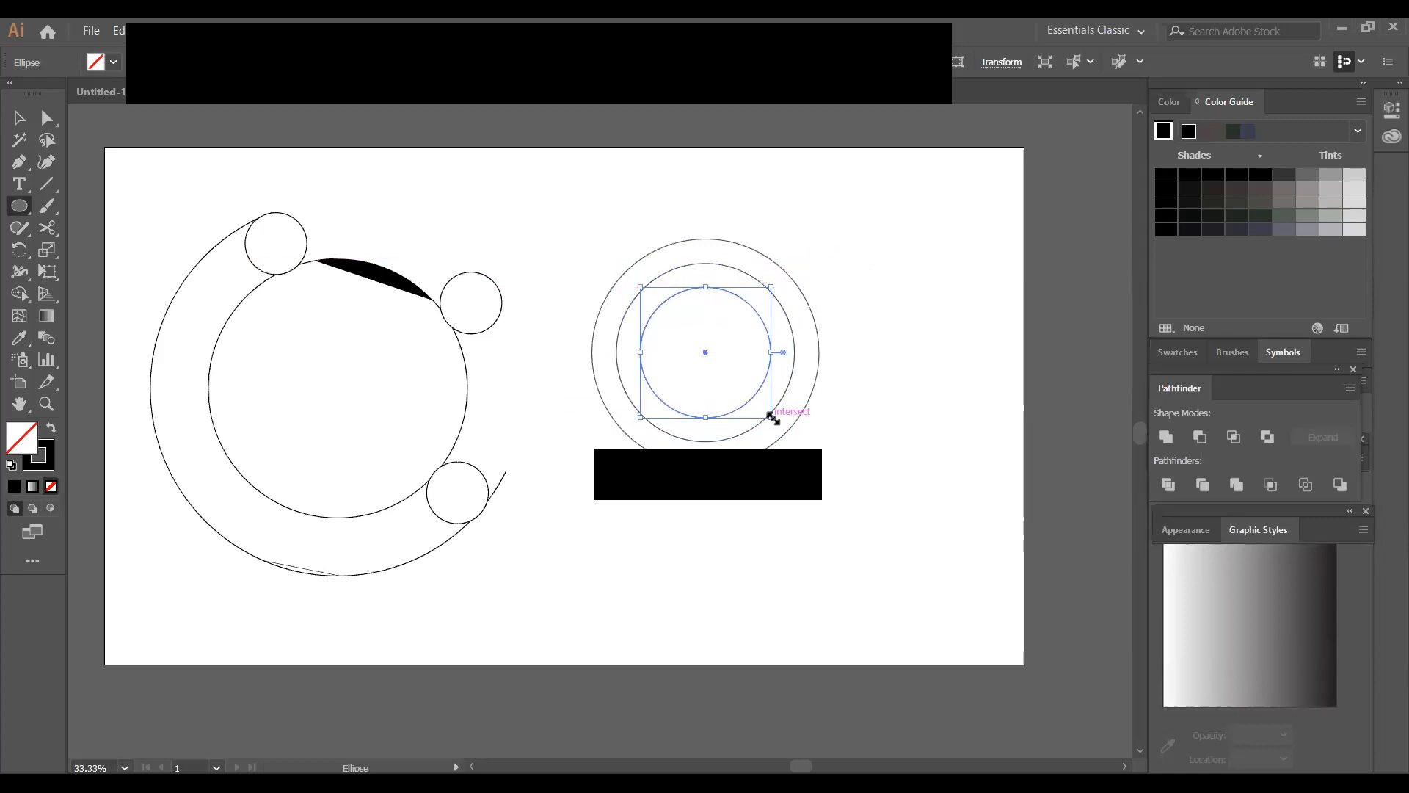
Enlarge the inner and middle circles toward the lower right until they nearly touch the outer circle's edge
{"action": "left_click_drag", "start_coordinate": [776, 418], "coordinate": [814, 500]}
{"action": "key", "text": "v"}
{"action": "left_click", "coordinate": [824, 390]}
{"action": "left_click", "coordinate": [781, 400]}
{"action": "mouse_move", "coordinate": [799, 441]}
{"action": "left_mouse_down"}
{"action": "mouse_move", "coordinate": [835, 470]}
{"action": "mouse_move", "coordinate": [815, 462]}
{"action": "left_mouse_up"}
{"action": "left_click", "coordinate": [870, 408]}
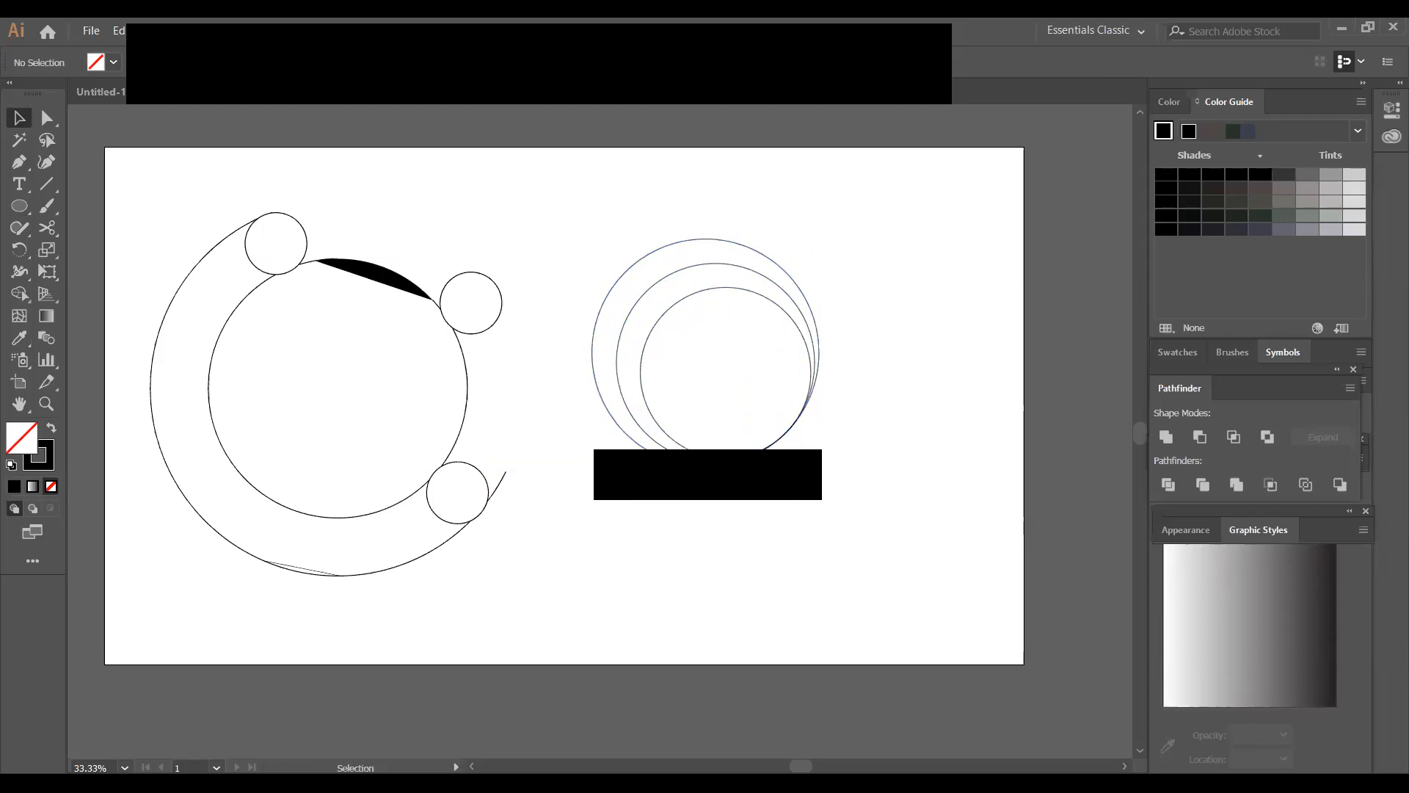
Cut the outer circle with the Scissors tool, starting at its right anchor point, and delete its lower-right segment
{"action": "left_click", "coordinate": [657, 460]}
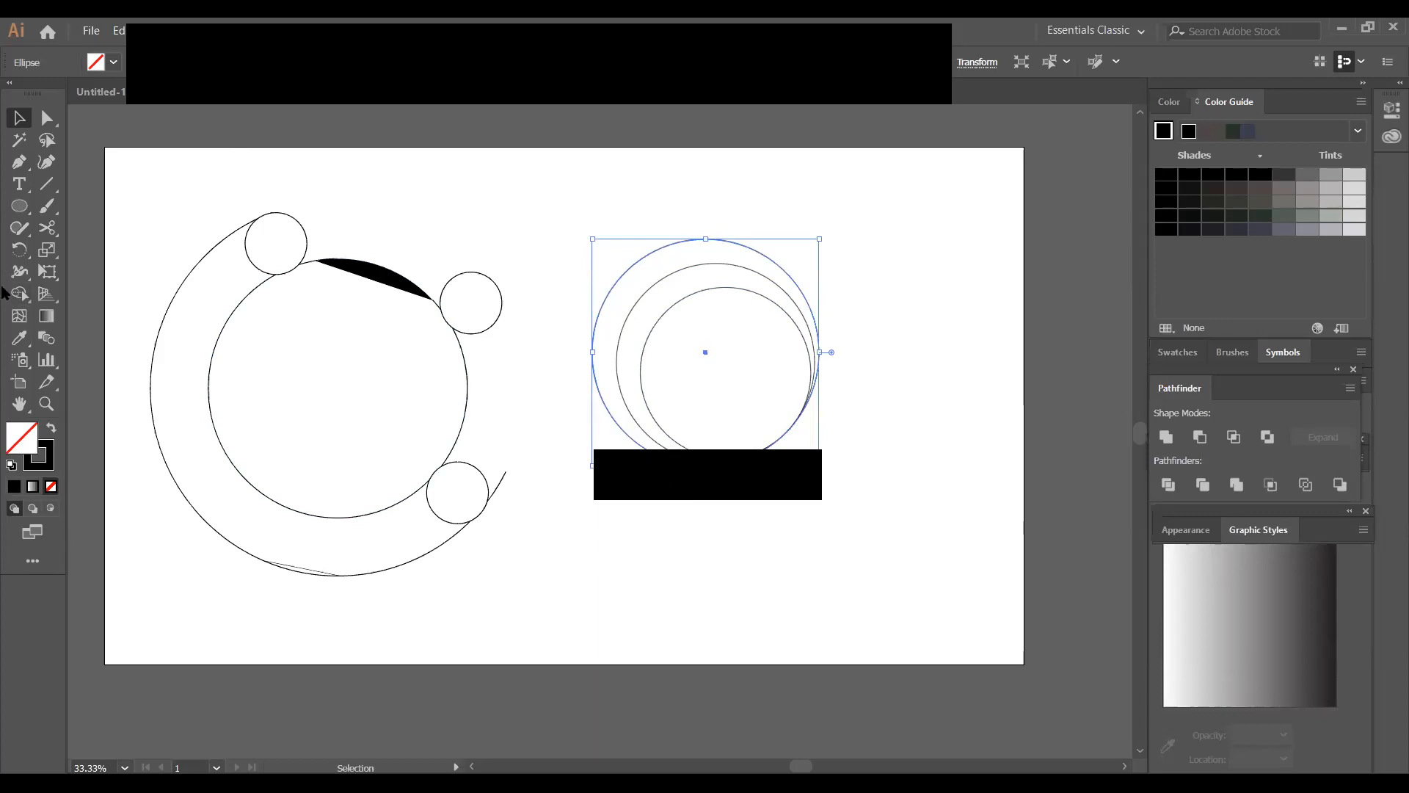
{"action": "left_click", "coordinate": [47, 227]}
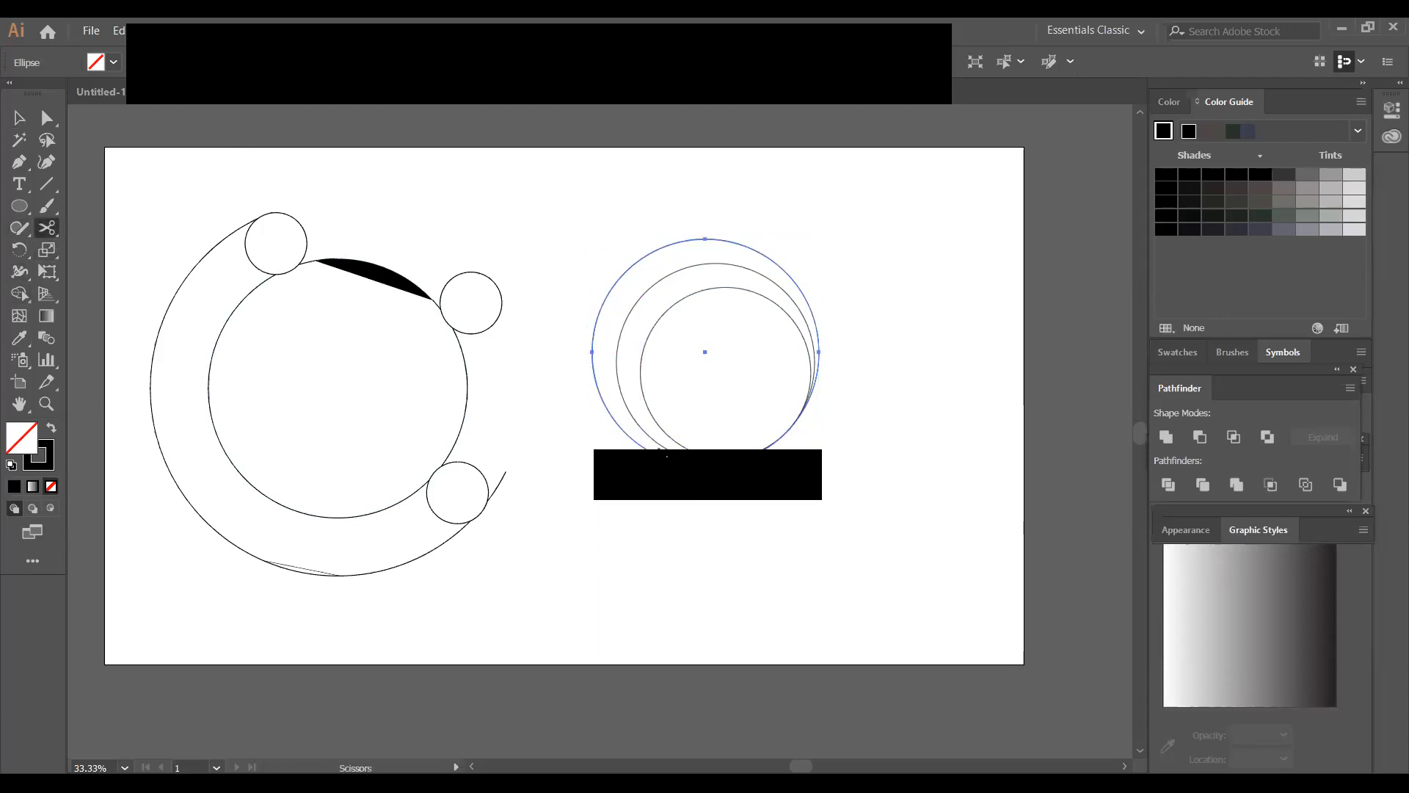
{"action": "left_click", "coordinate": [820, 352]}
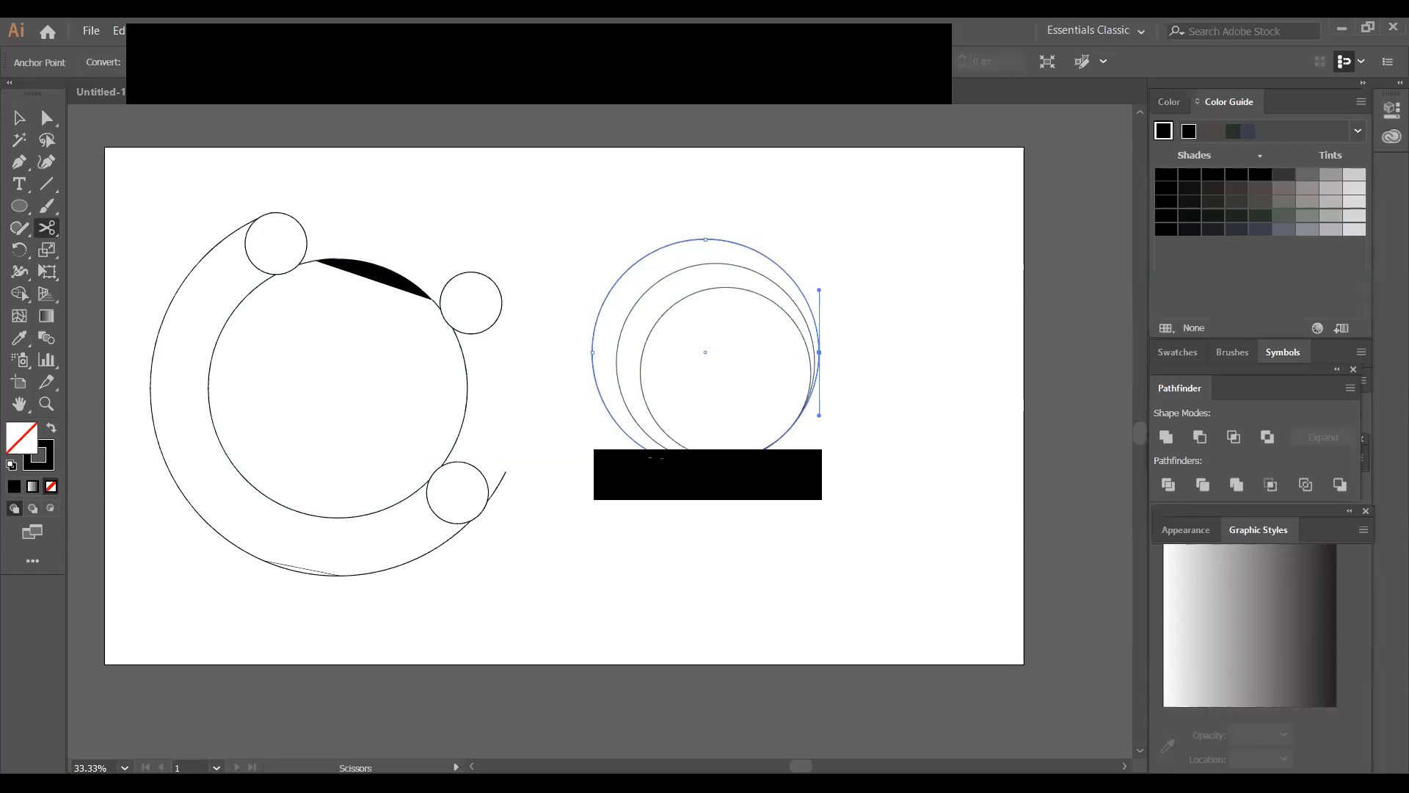
{"action": "left_click", "coordinate": [819, 352]}
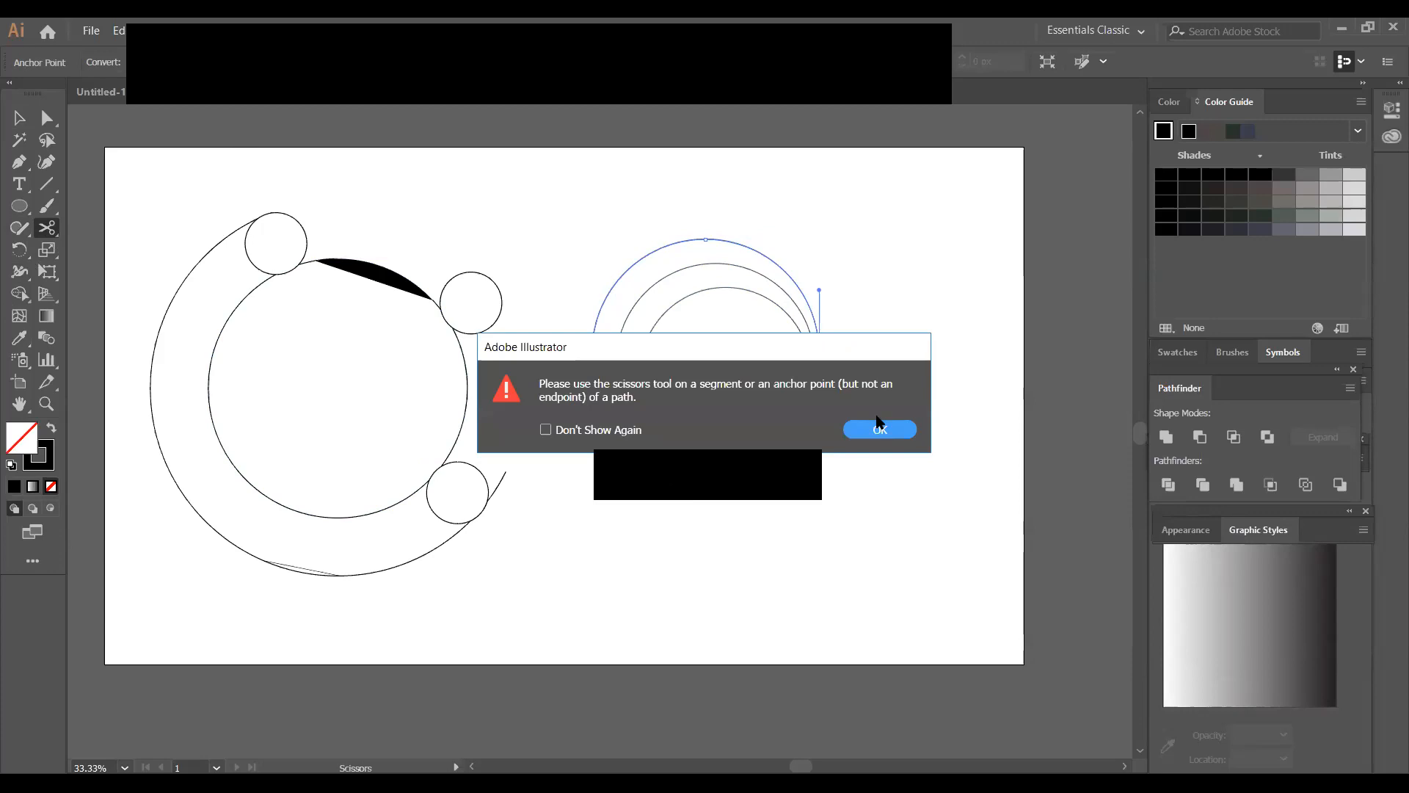
{"action": "left_click", "coordinate": [878, 425]}
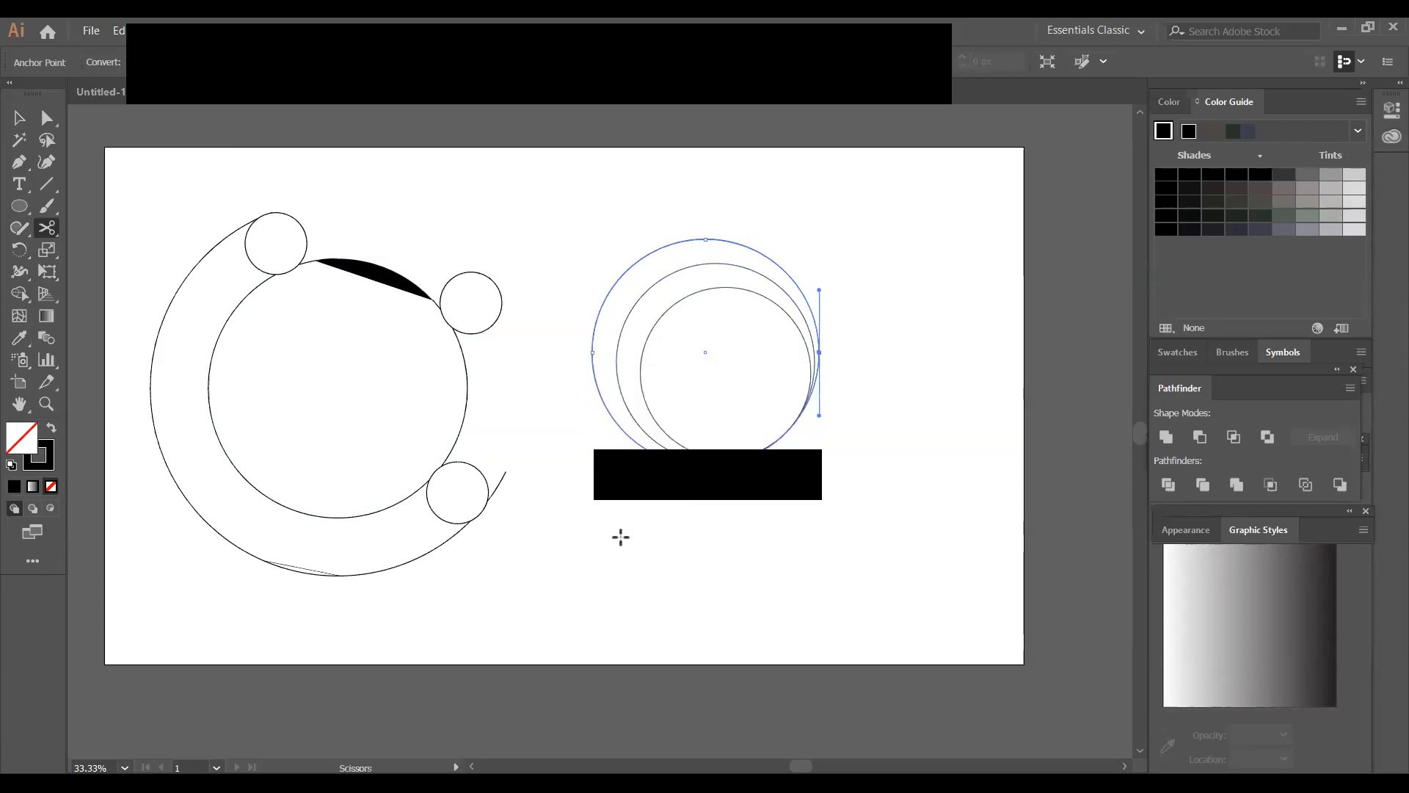
{"action": "key", "text": "Delete"}
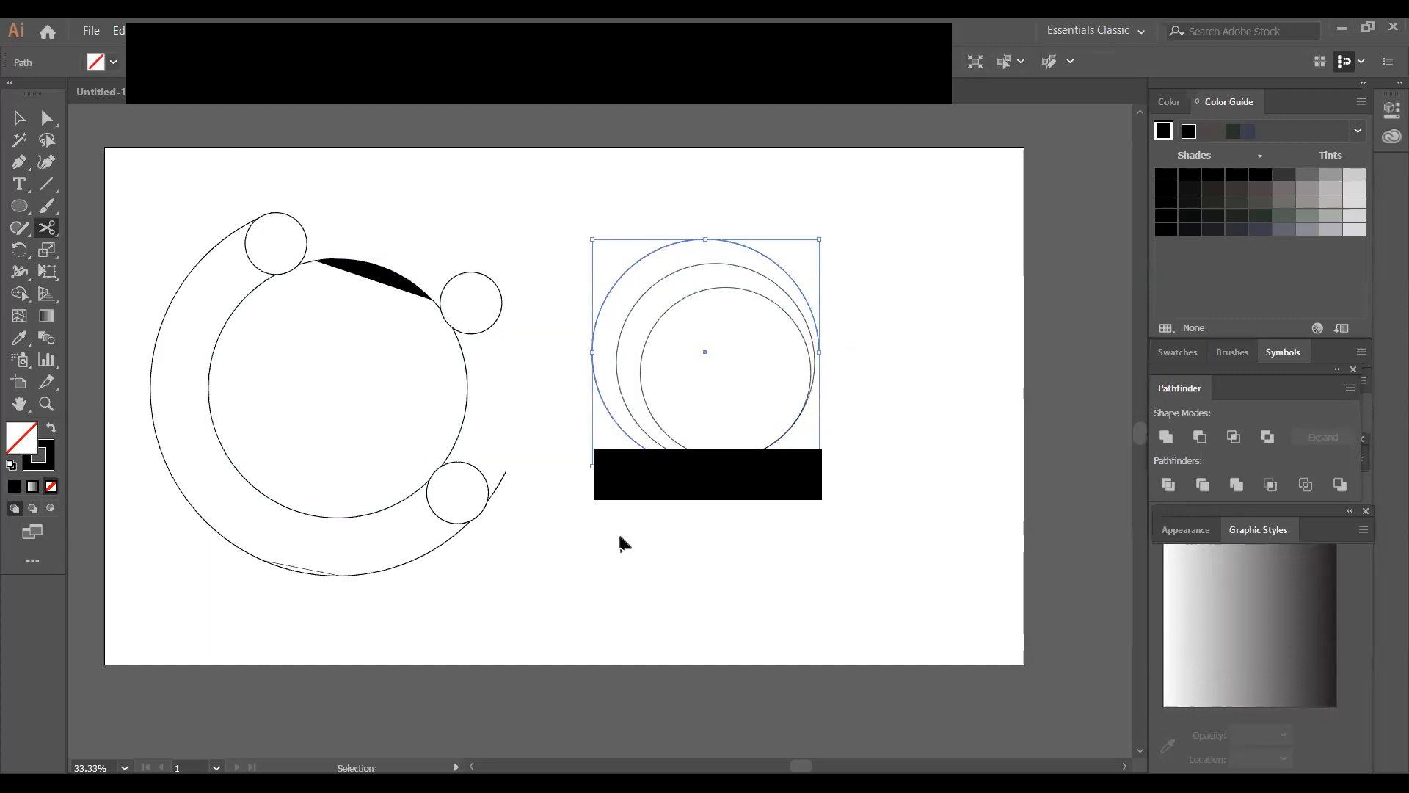
Undo the segment deletion and the Scissors cuts on the outer circle
{"action": "key", "text": "ctrl+z"}
{"action": "left_click", "coordinate": [20, 118]}
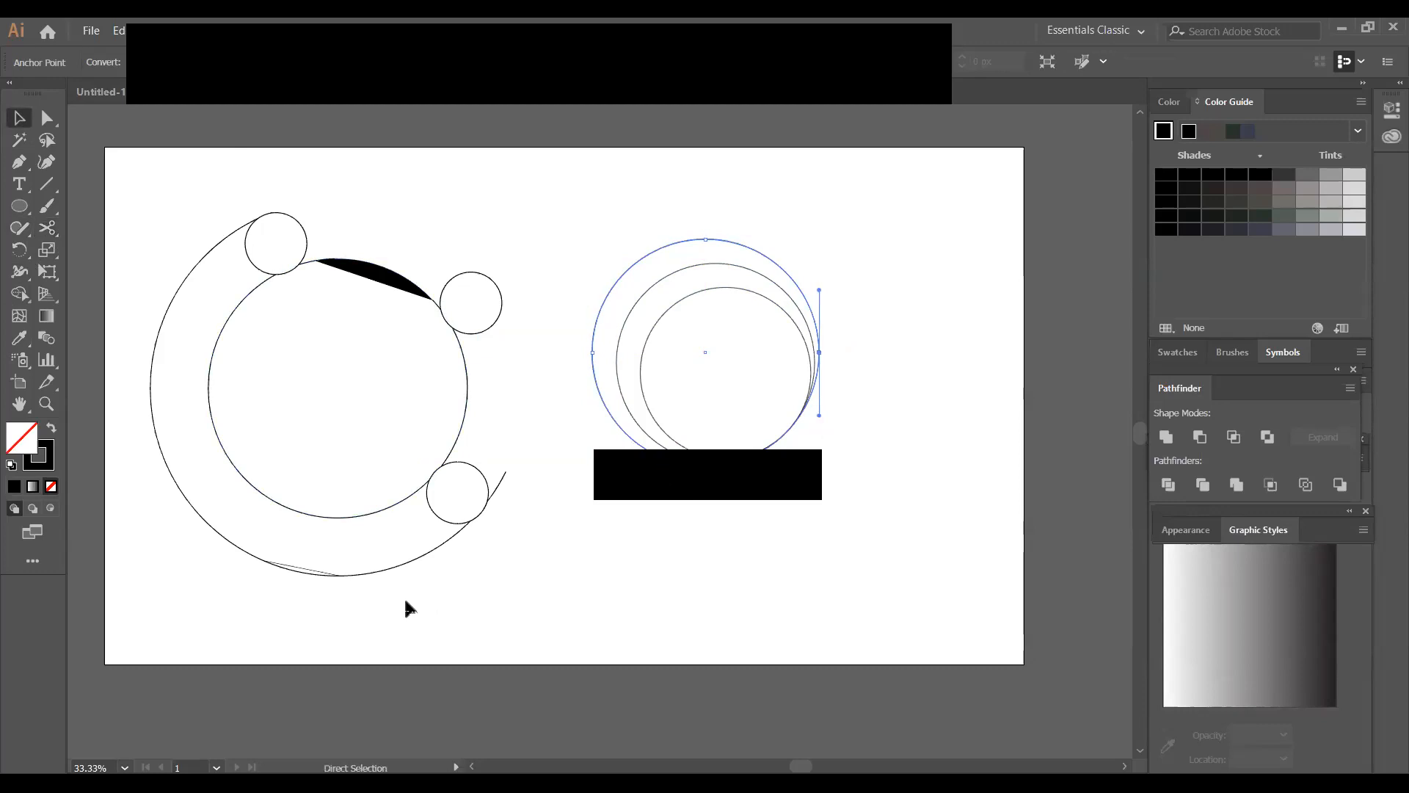
{"action": "key", "text": "ctrl+z"}
Select all three circles and expand them into filled outline shapes
{"action": "left_click_drag", "start_coordinate": [557, 201], "coordinate": [908, 524]}
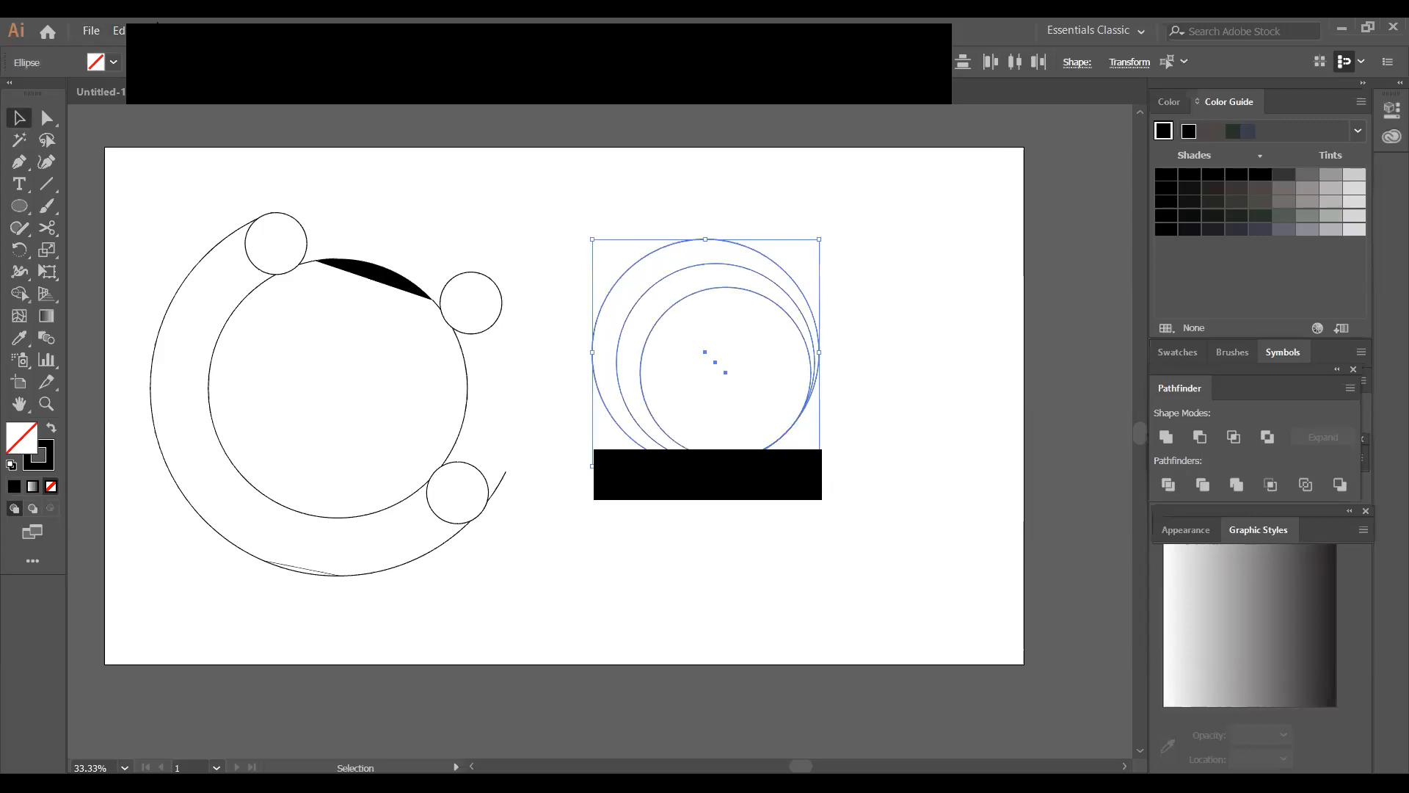
{"action": "left_click", "coordinate": [151, 31]}
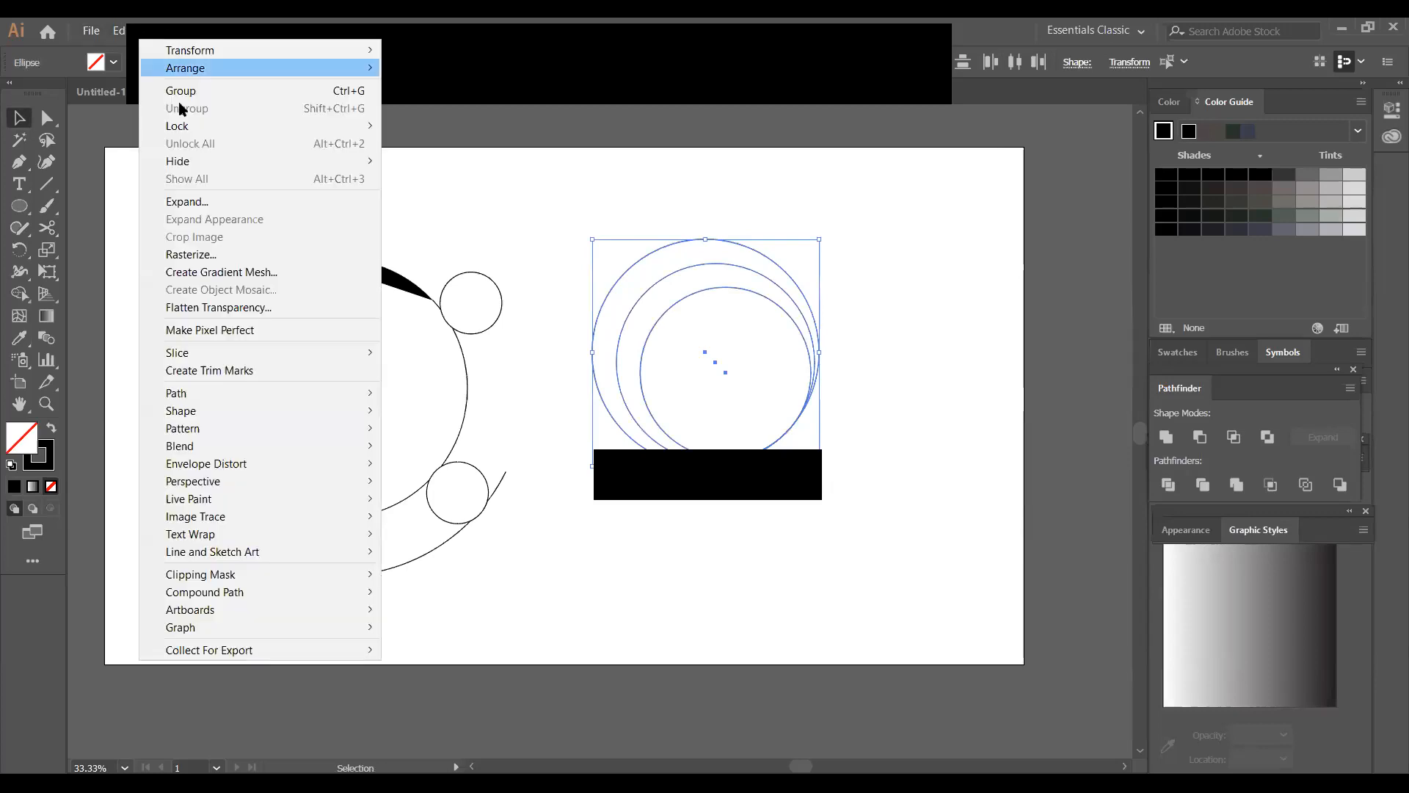
{"action": "key", "text": "Return"}
{"action": "left_click", "coordinate": [670, 506]}
{"action": "left_click", "coordinate": [846, 436]}
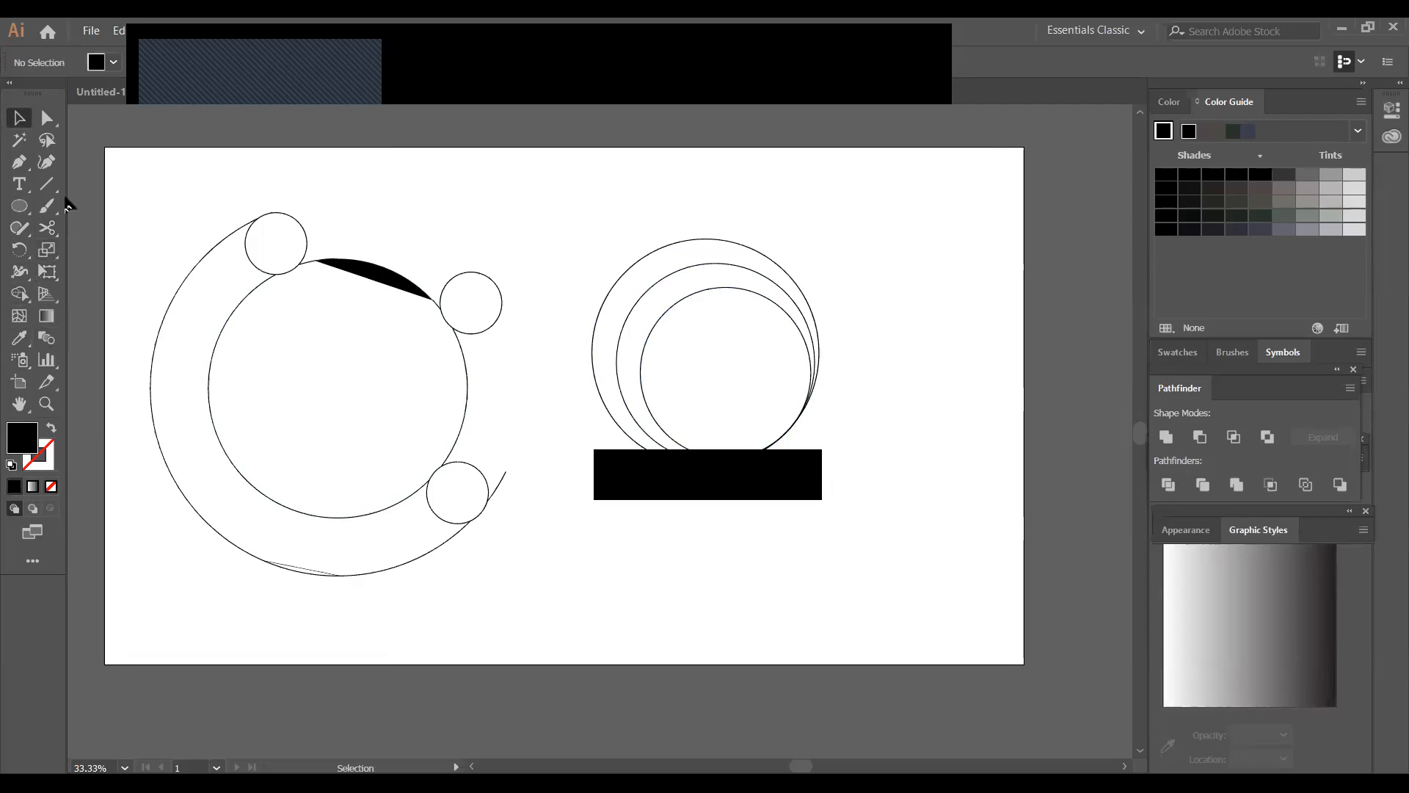
Draw two short dividing lines across the outer ring, a horizontal one at its right edge and a diagonal one at its lower left
{"action": "left_click", "coordinate": [46, 184]}
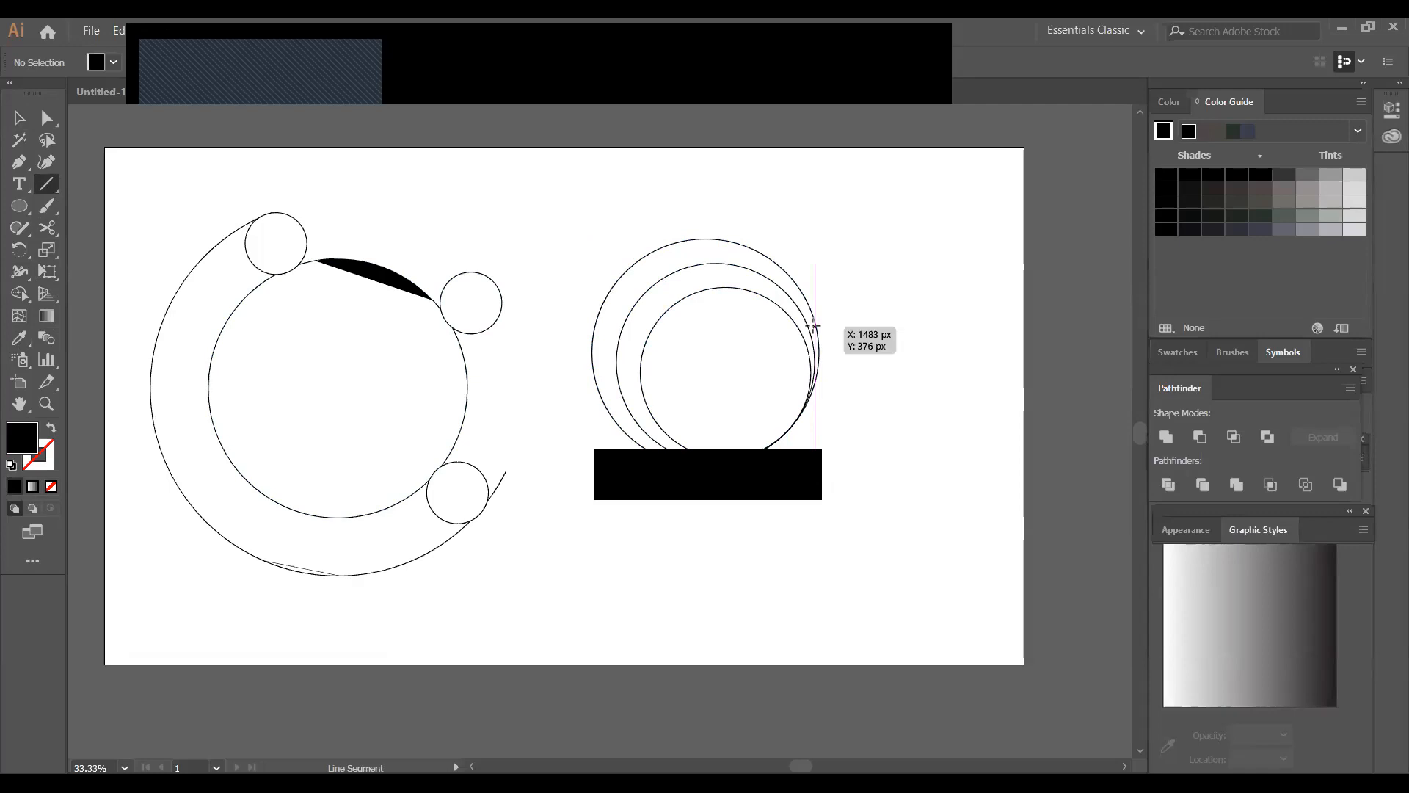
{"action": "left_click_drag", "start_coordinate": [815, 326], "coordinate": [845, 326]}
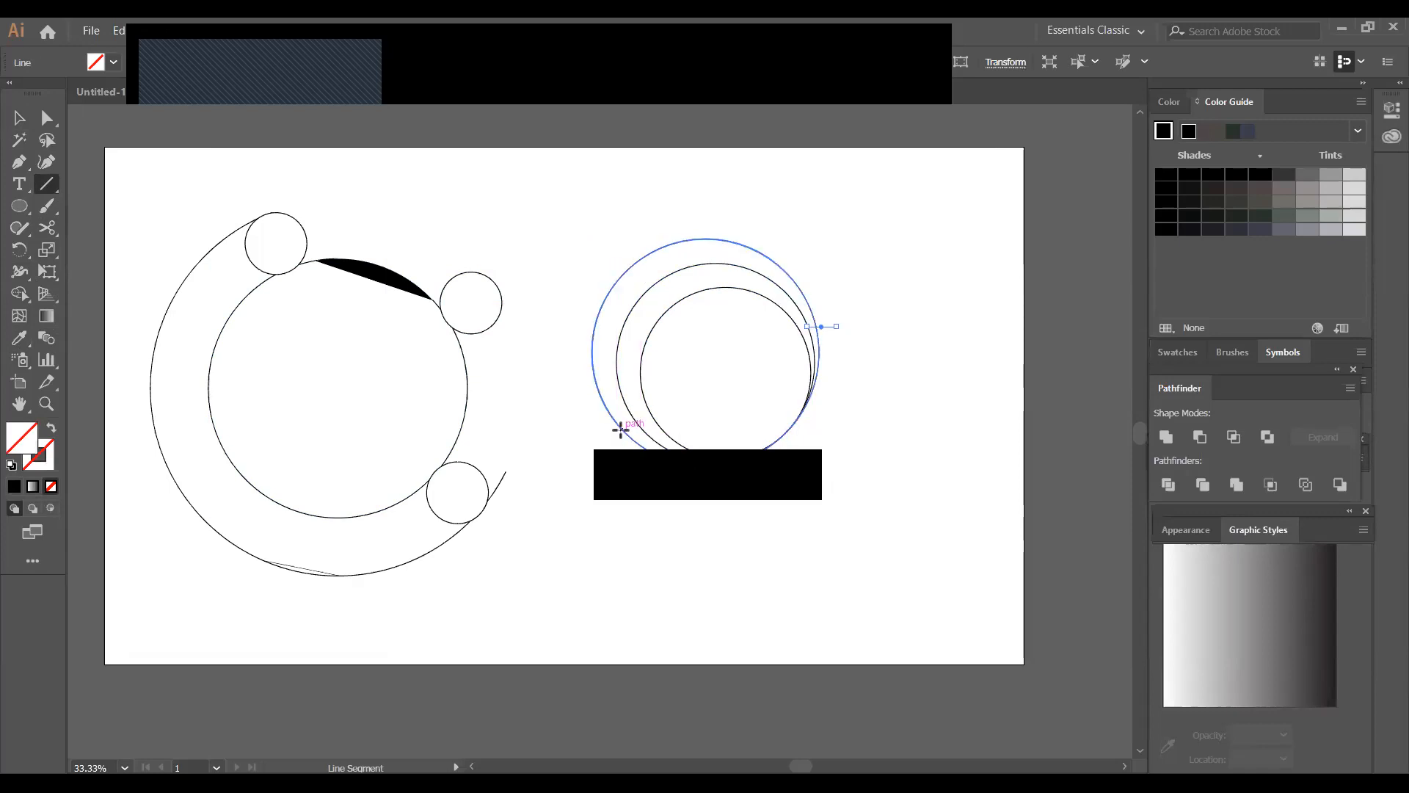
{"action": "left_click_drag", "start_coordinate": [597, 435], "coordinate": [621, 411]}
{"action": "left_click", "coordinate": [18, 119]}
Select the rings and lines, and remove the outer ring's upper arc between the two lines with the Shape Builder
{"action": "left_click_drag", "start_coordinate": [556, 242], "coordinate": [856, 526]}
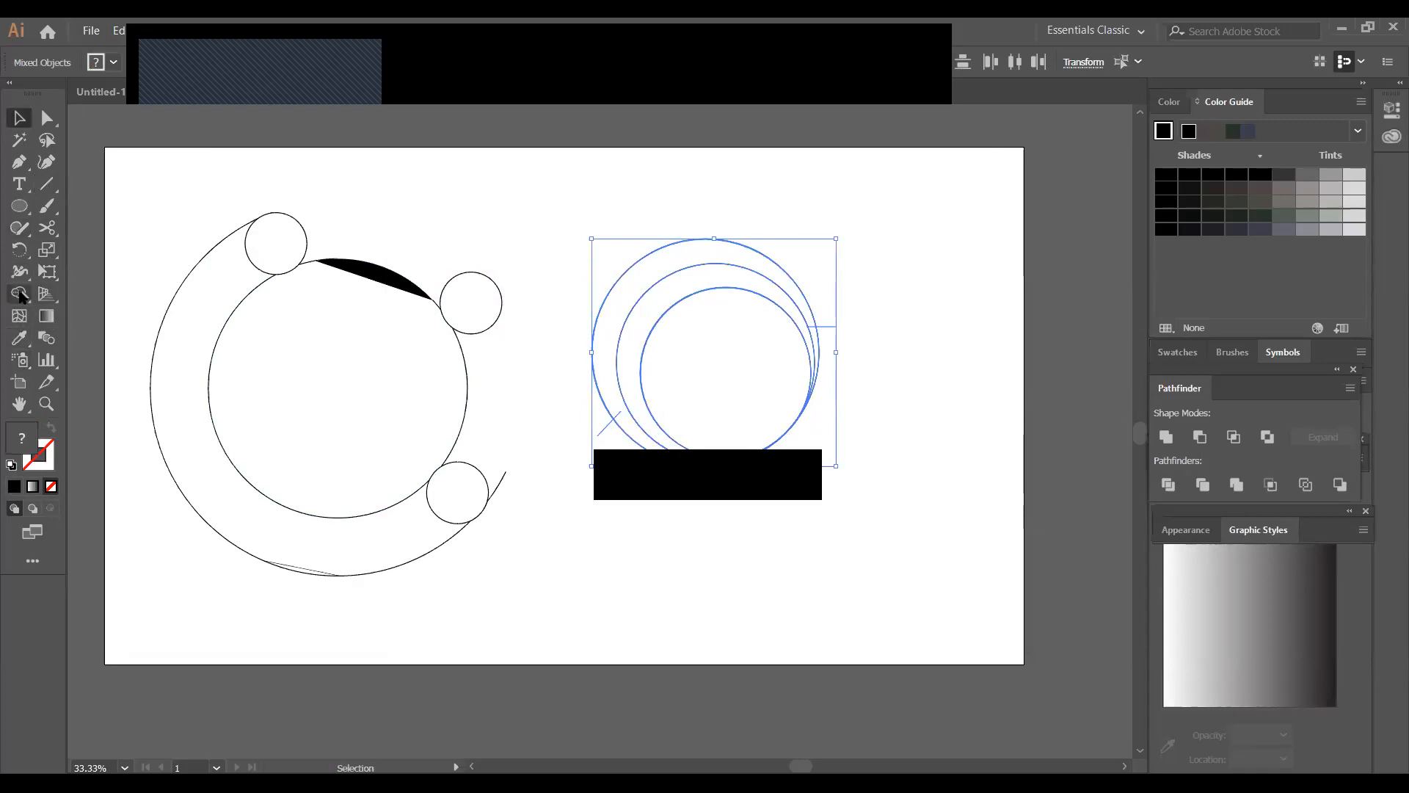
{"action": "left_click", "coordinate": [19, 293]}
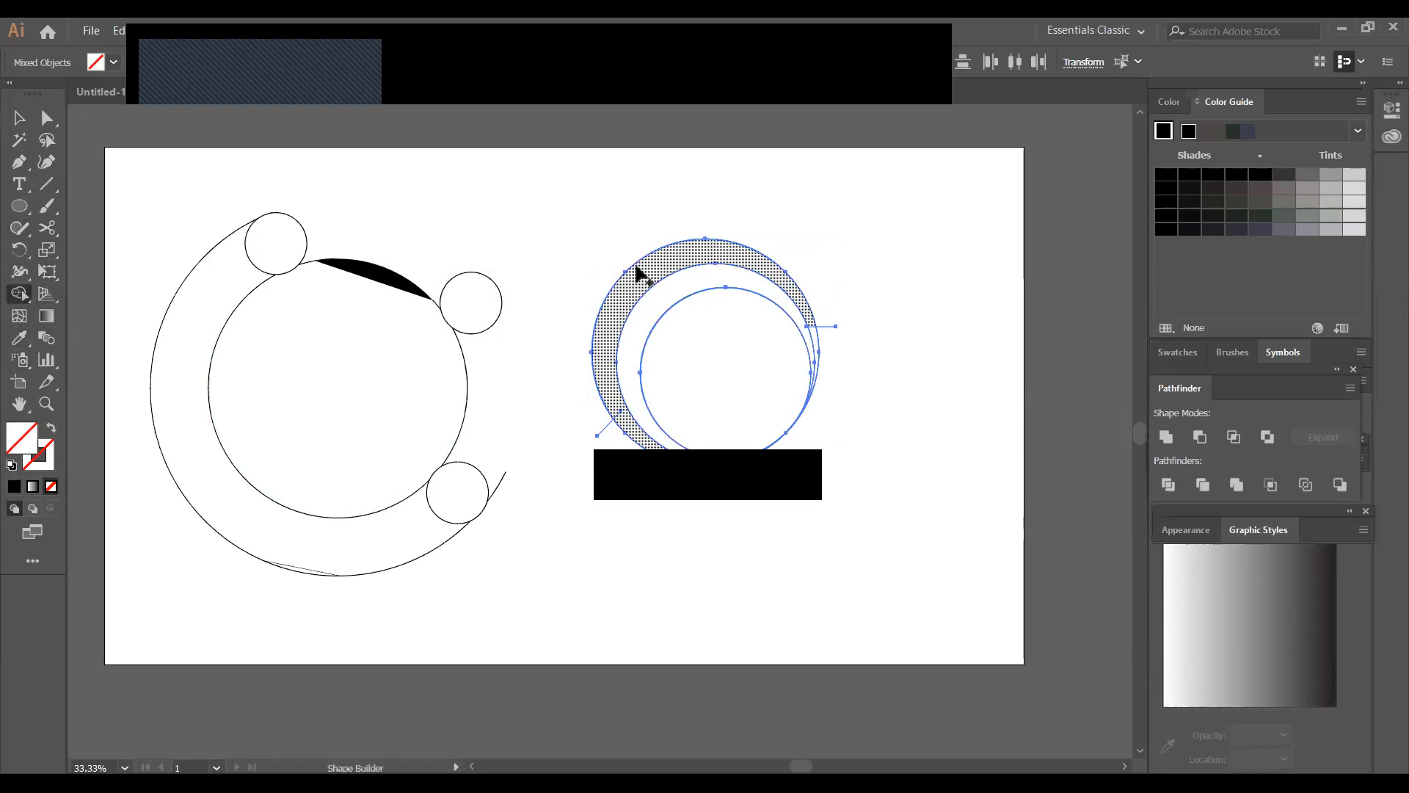
{"action": "key", "text": "x"}
{"action": "key", "text": "alt"}
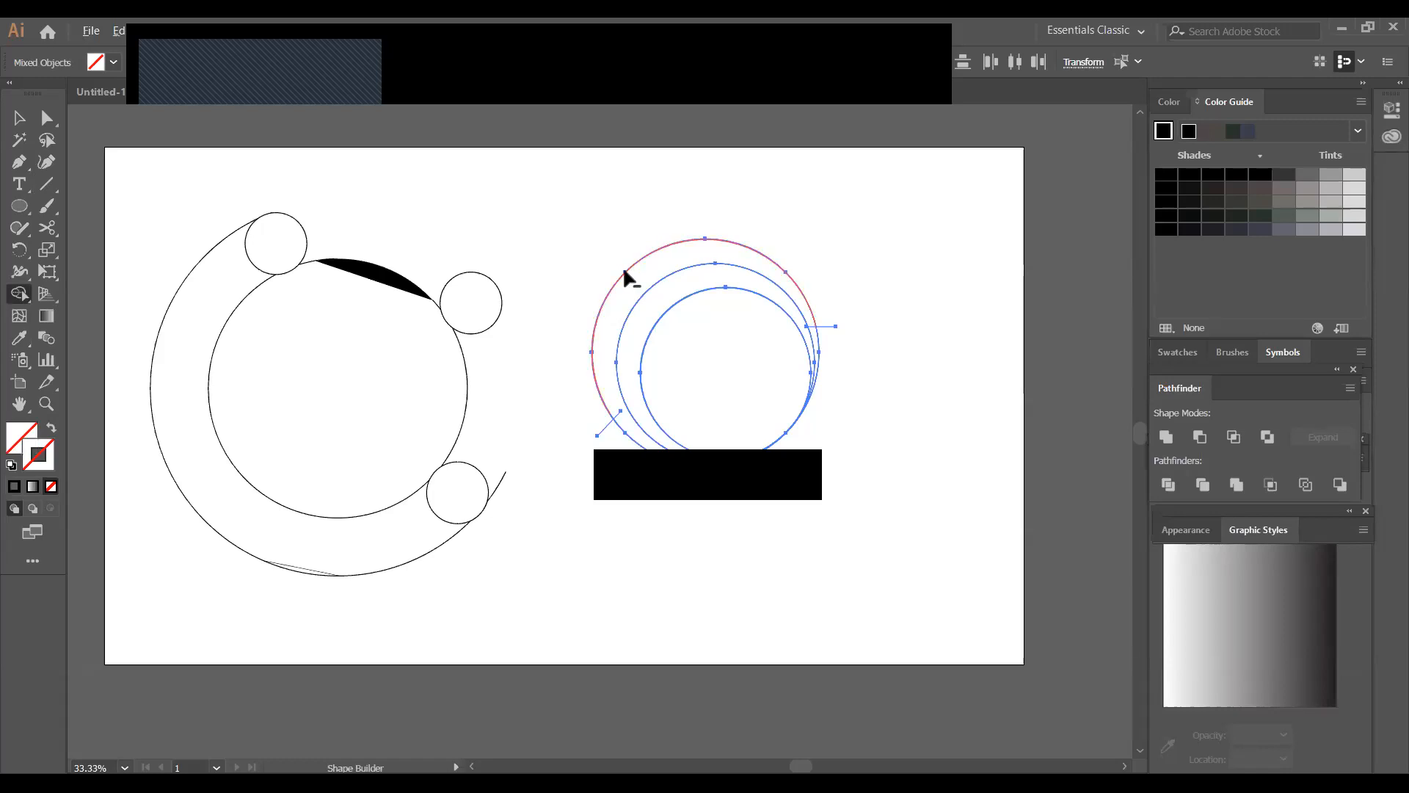
{"action": "left_click", "coordinate": [617, 299], "text": "alt"}
{"action": "key", "text": "v"}
{"action": "left_click", "coordinate": [889, 374]}
Delete the leftover horizontal and diagonal dividing lines at the ends of the outer ring's gap
{"action": "left_click", "coordinate": [834, 323]}
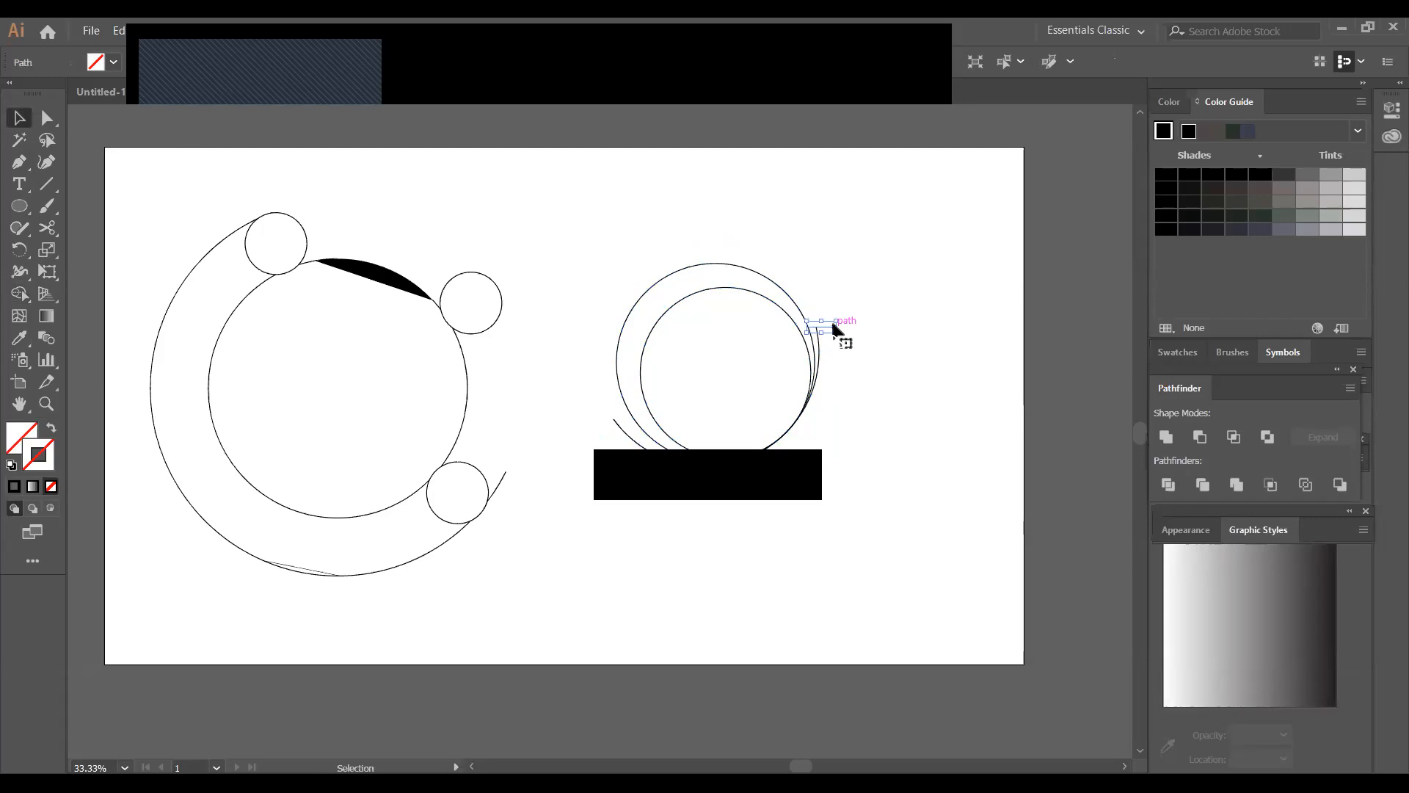
{"action": "key", "text": "Delete"}
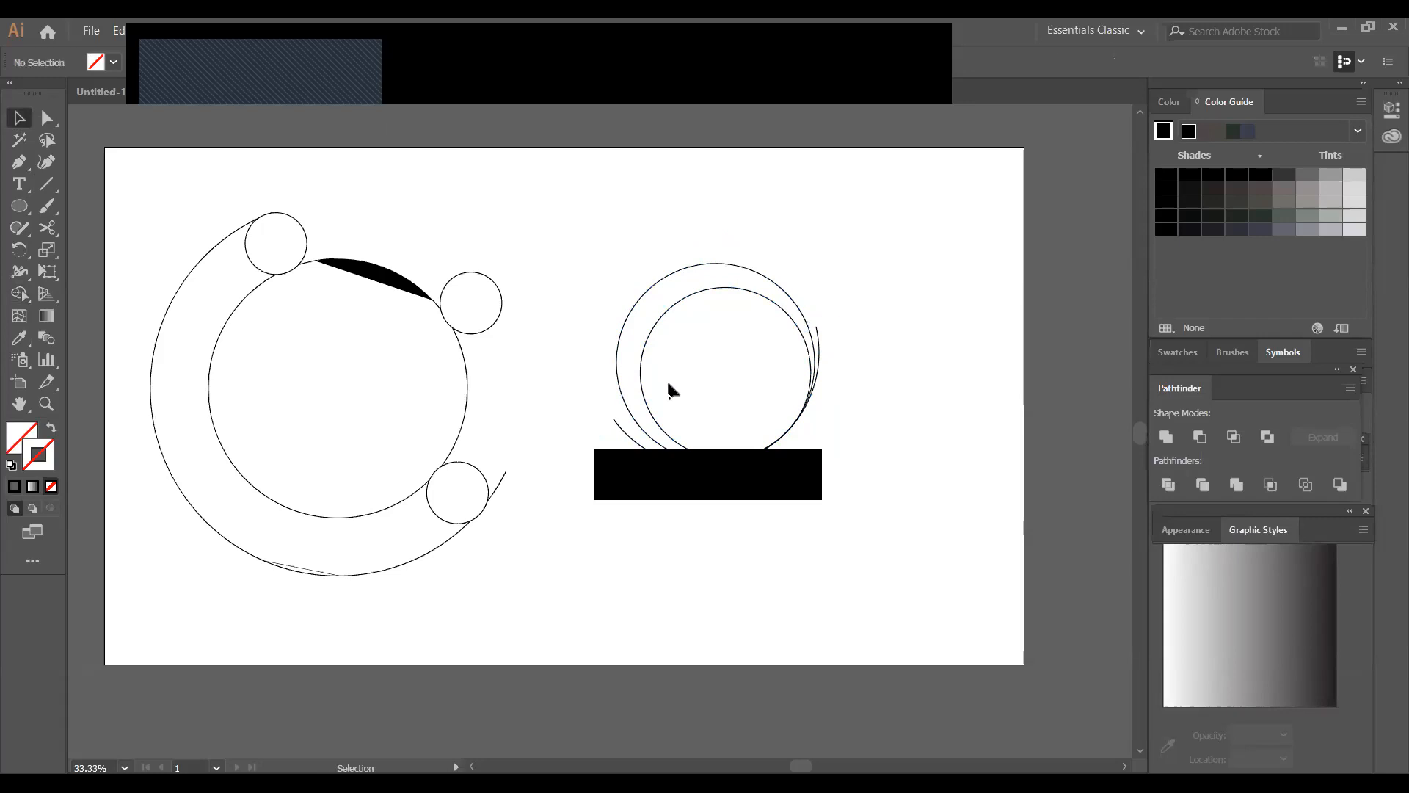
{"action": "left_click", "coordinate": [603, 436]}
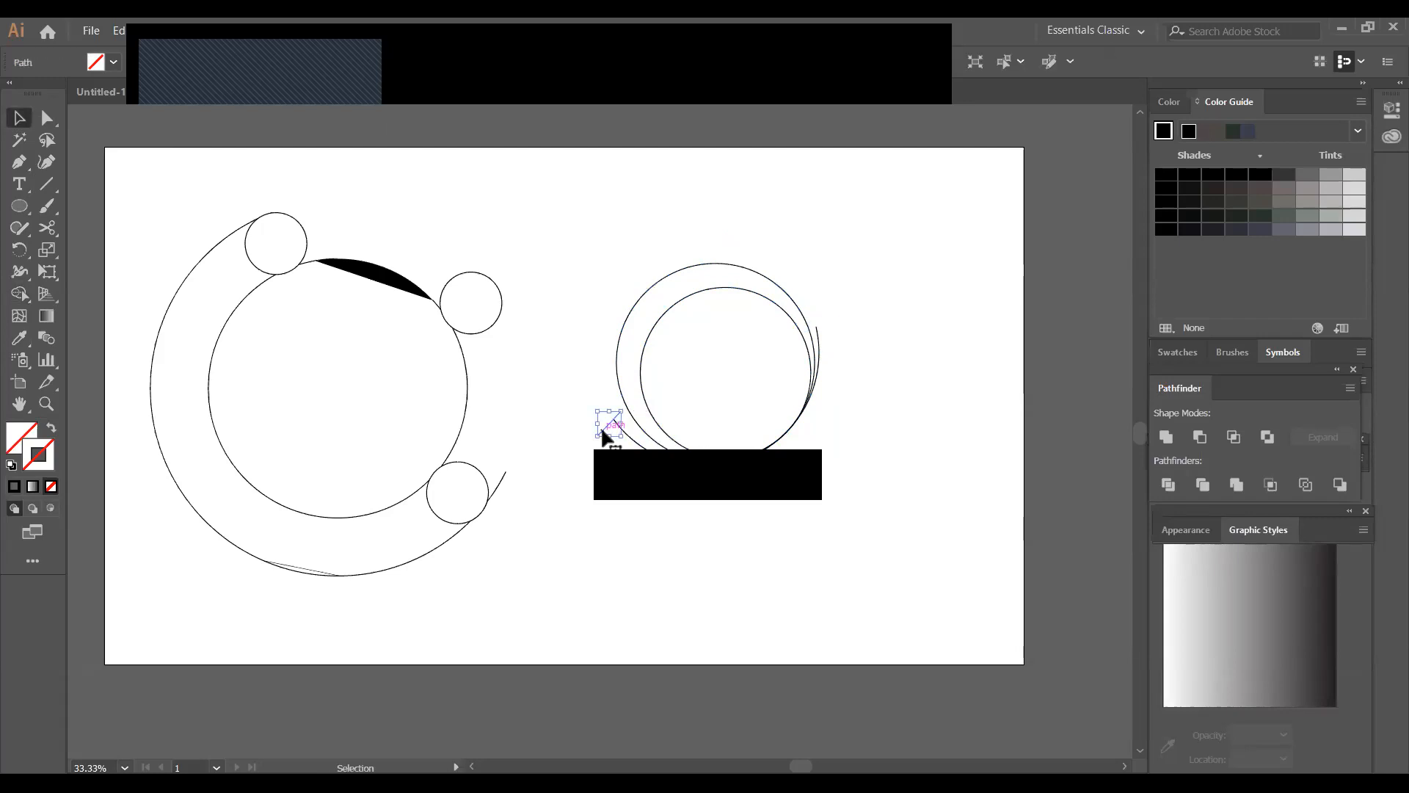
{"action": "key", "text": "Delete"}
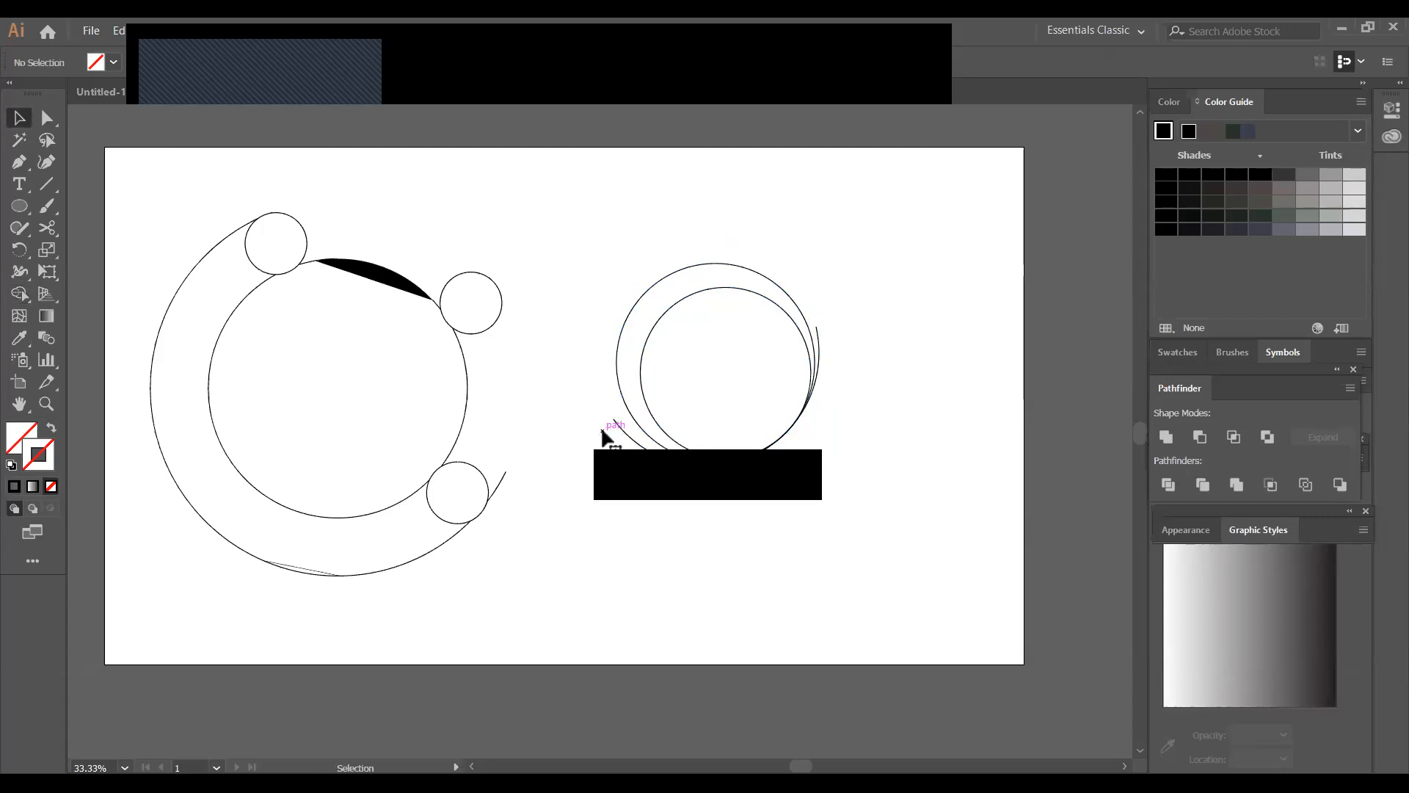
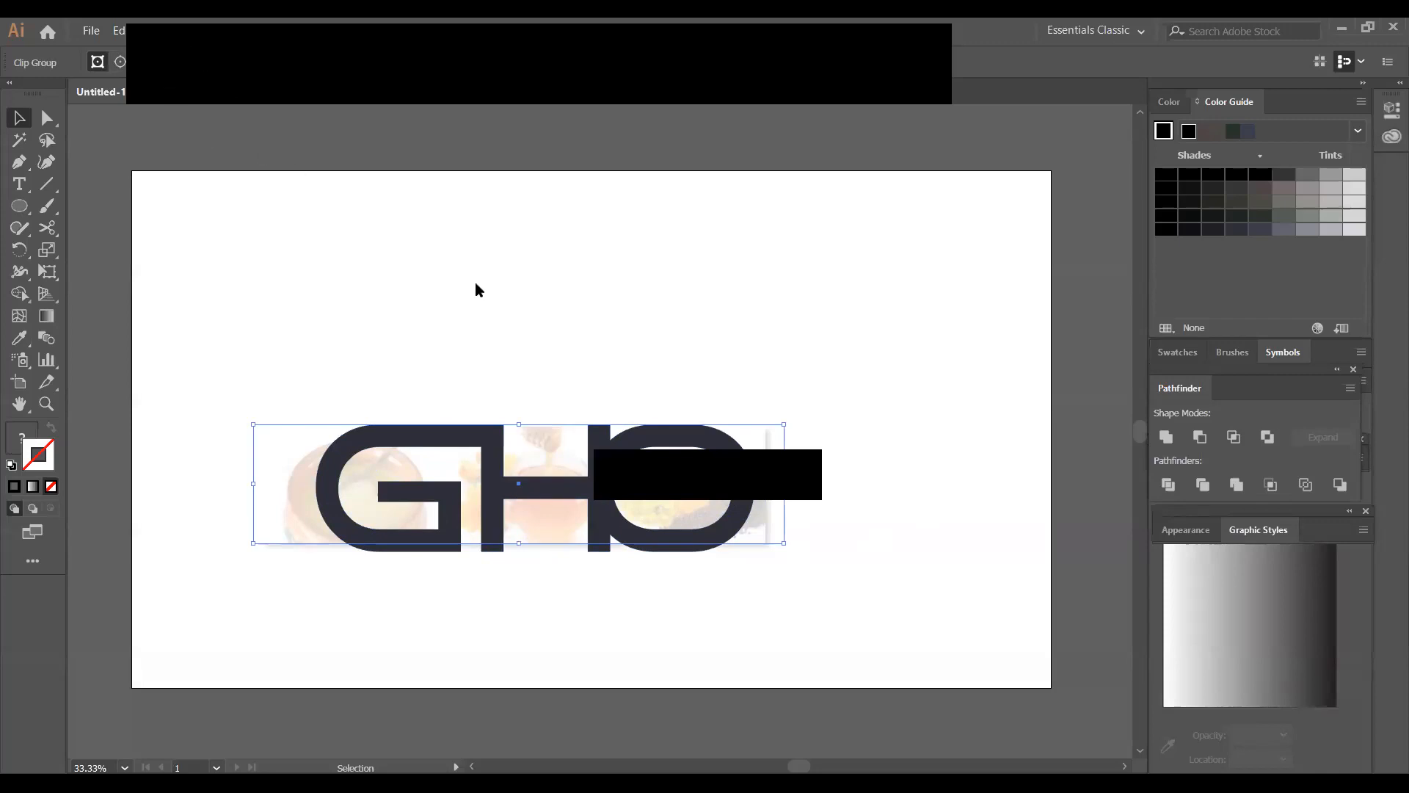
Select the faded honey photo group behind the GHO letters
{"action": "left_click", "coordinate": [531, 317]}
{"action": "left_click", "coordinate": [544, 451]}
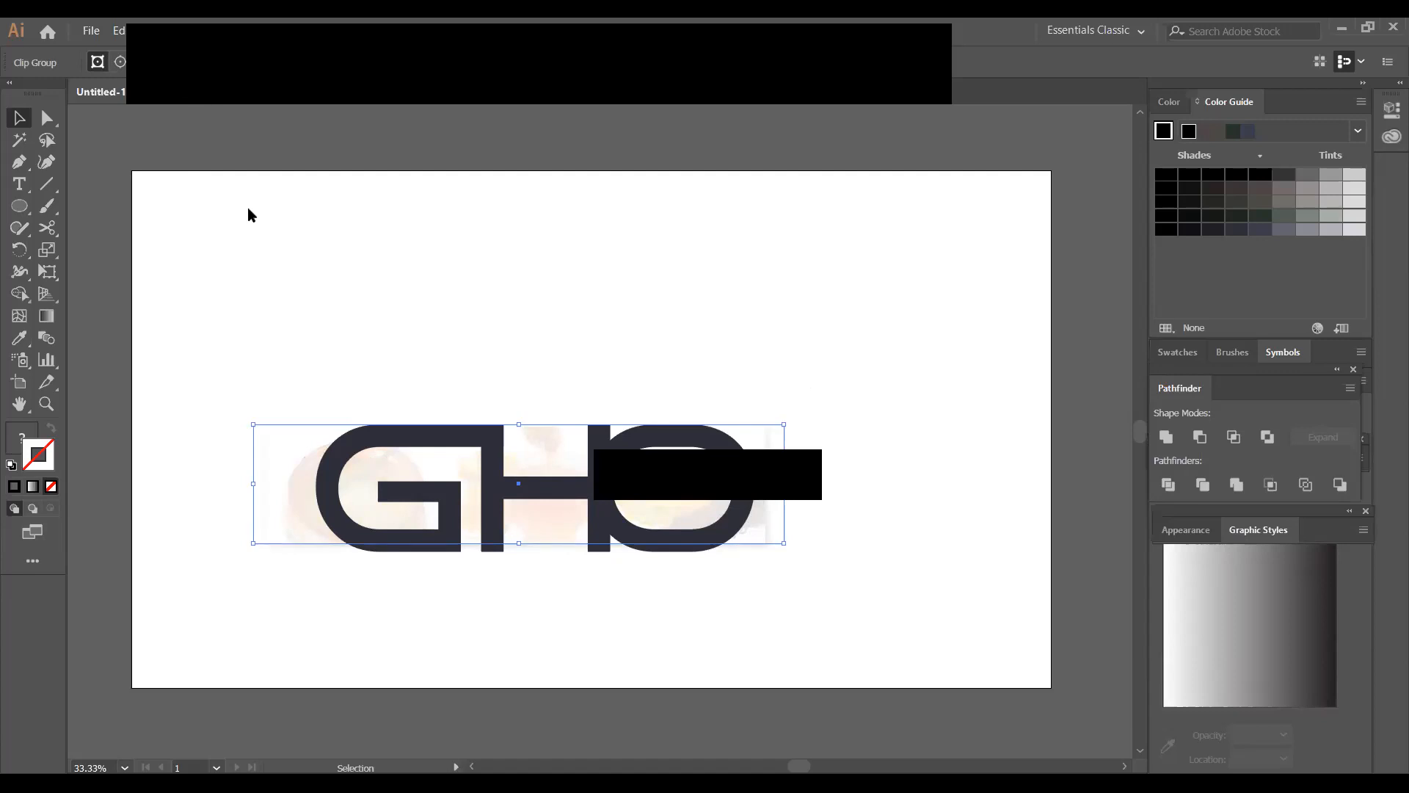
{"action": "left_click", "coordinate": [551, 307]}
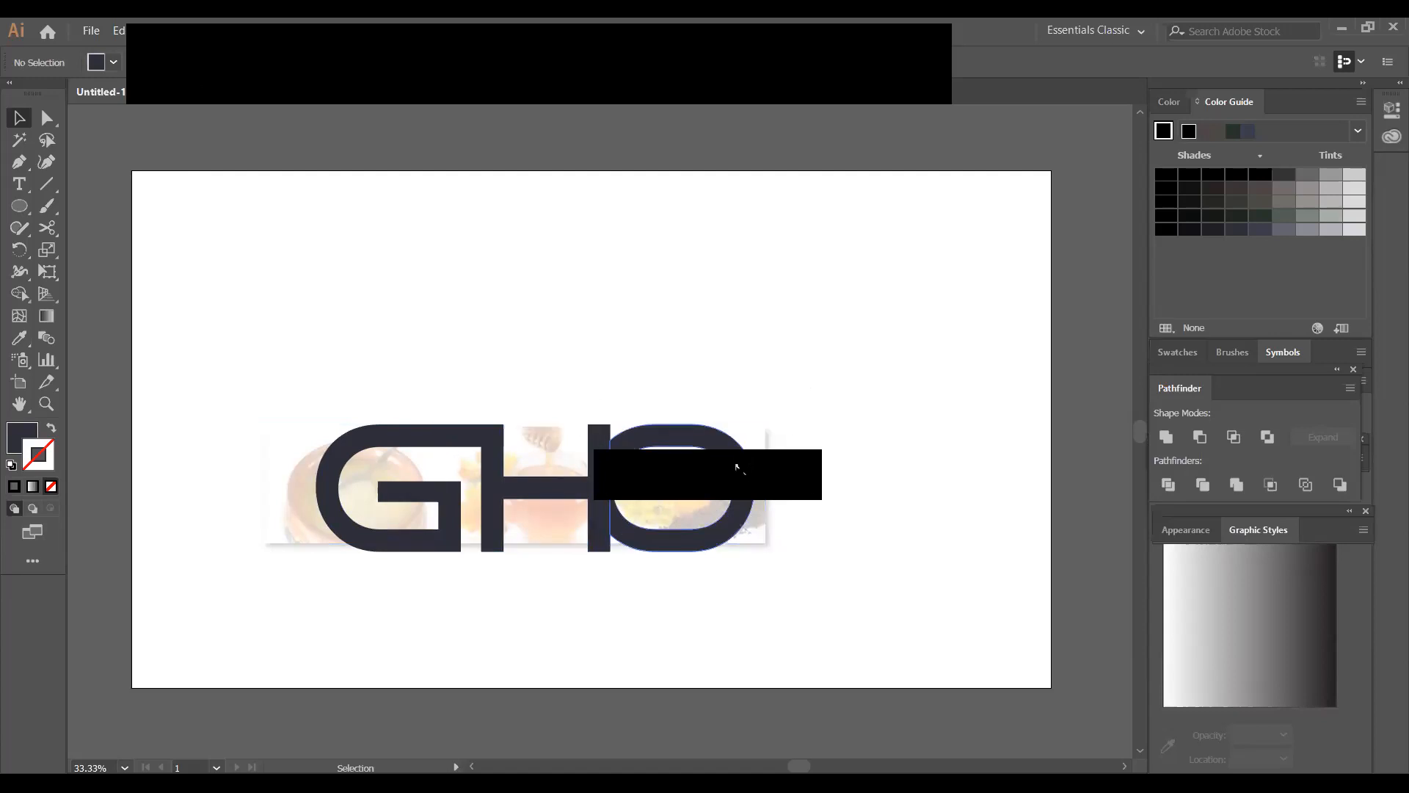
{"action": "left_click", "coordinate": [761, 456]}
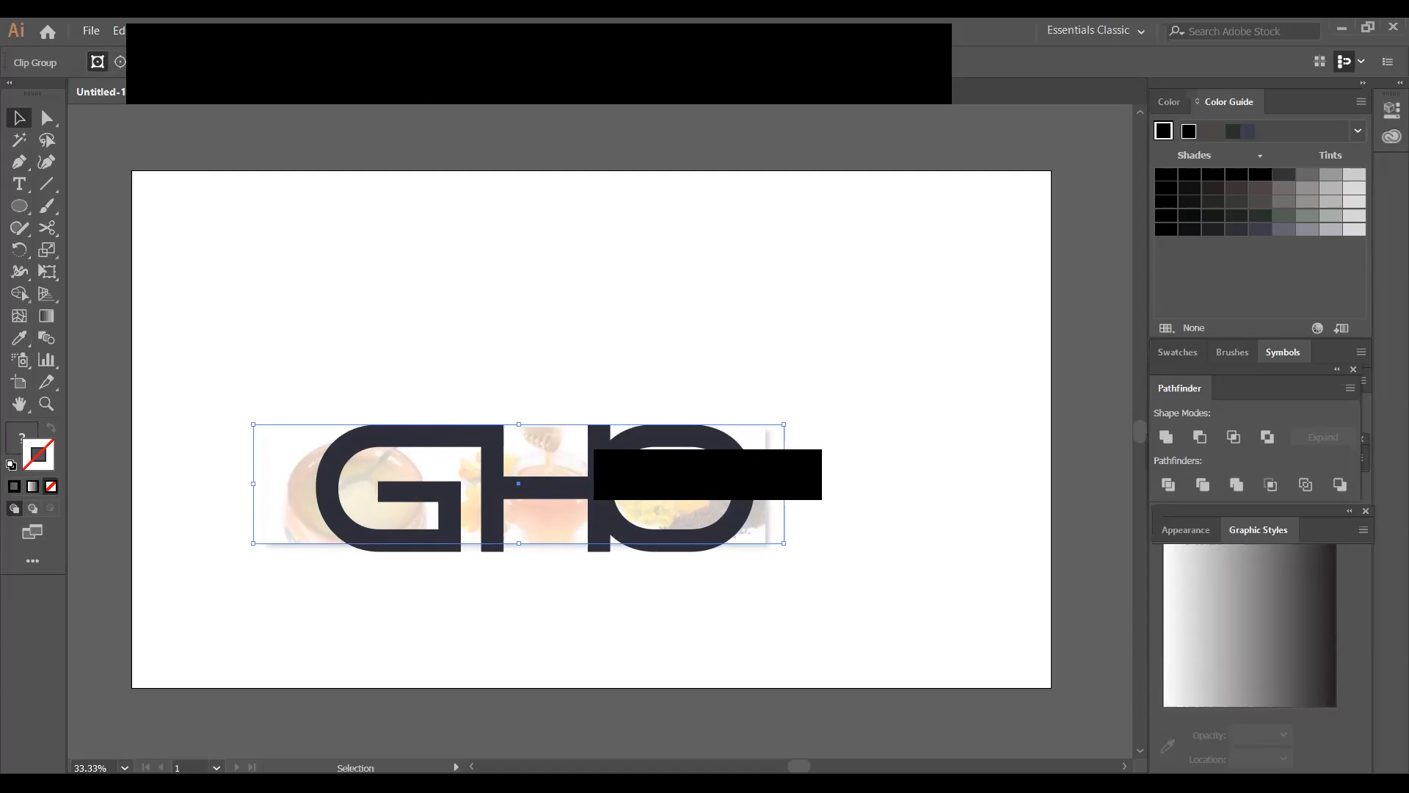
{"action": "left_click", "coordinate": [284, 30]}
{"action": "mouse_move", "coordinate": [348, 268]}
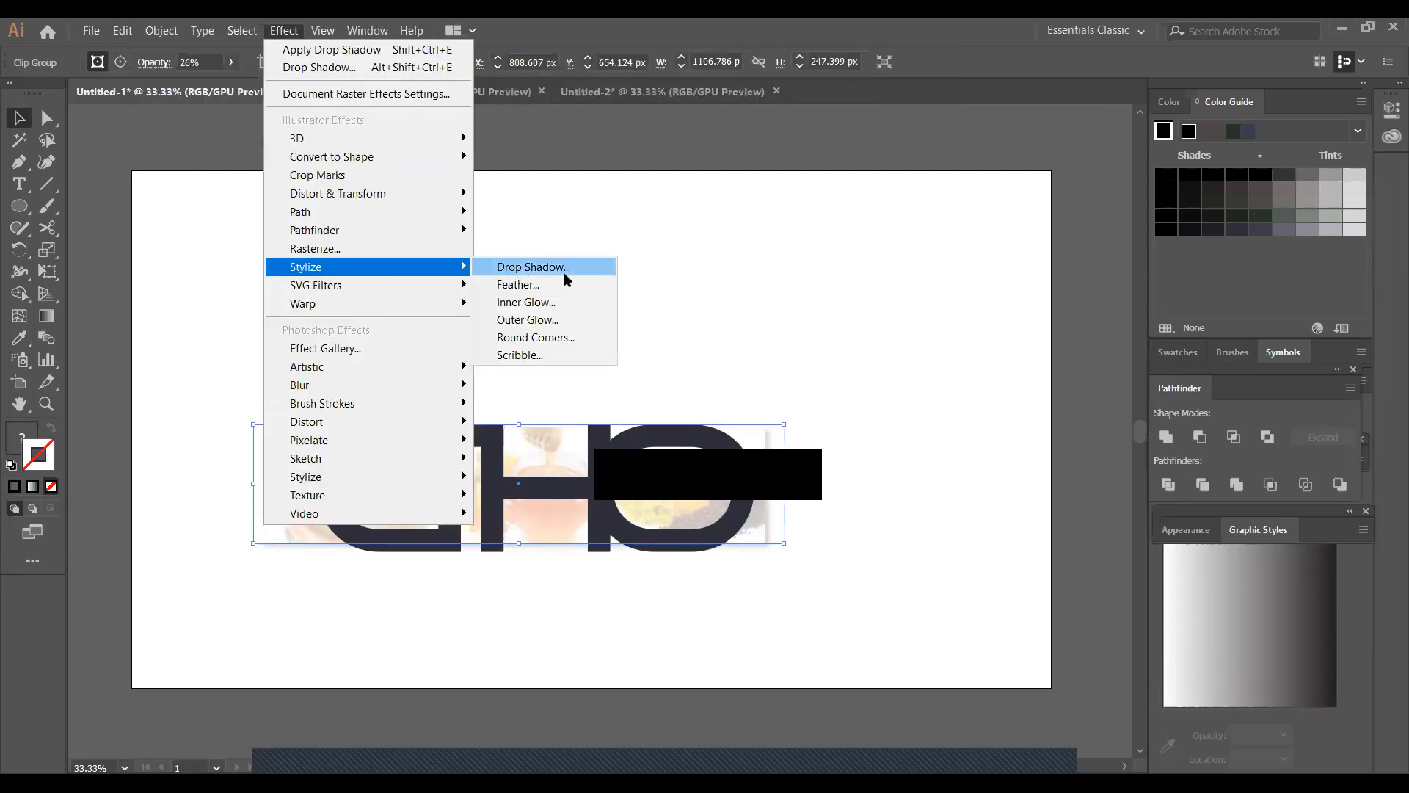
{"action": "left_click", "coordinate": [558, 272]}
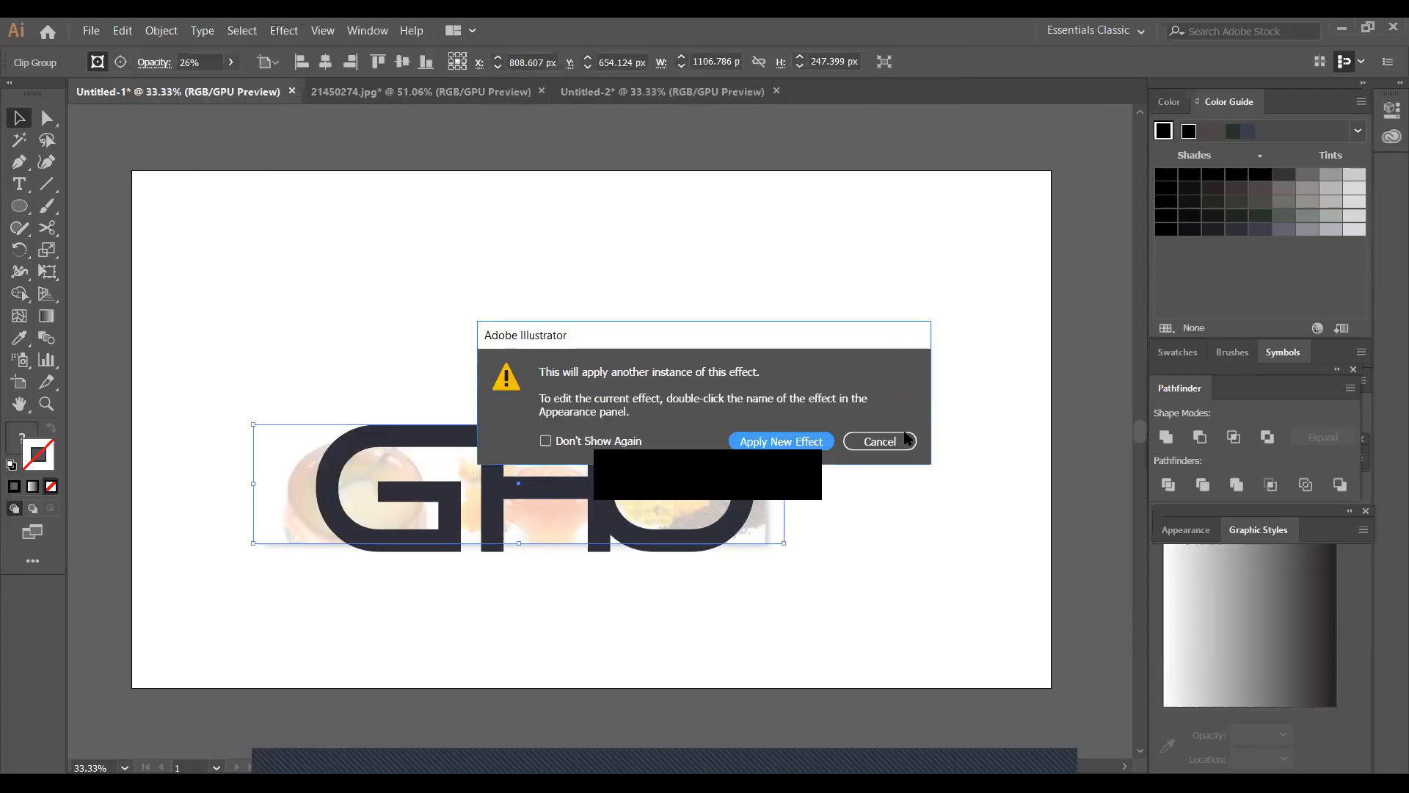
{"action": "left_click", "coordinate": [905, 439]}
Apply a black Outer Glow to the faded photo group with Screen mode, 75% opacity and 5 px blur
{"action": "left_click", "coordinate": [290, 31]}
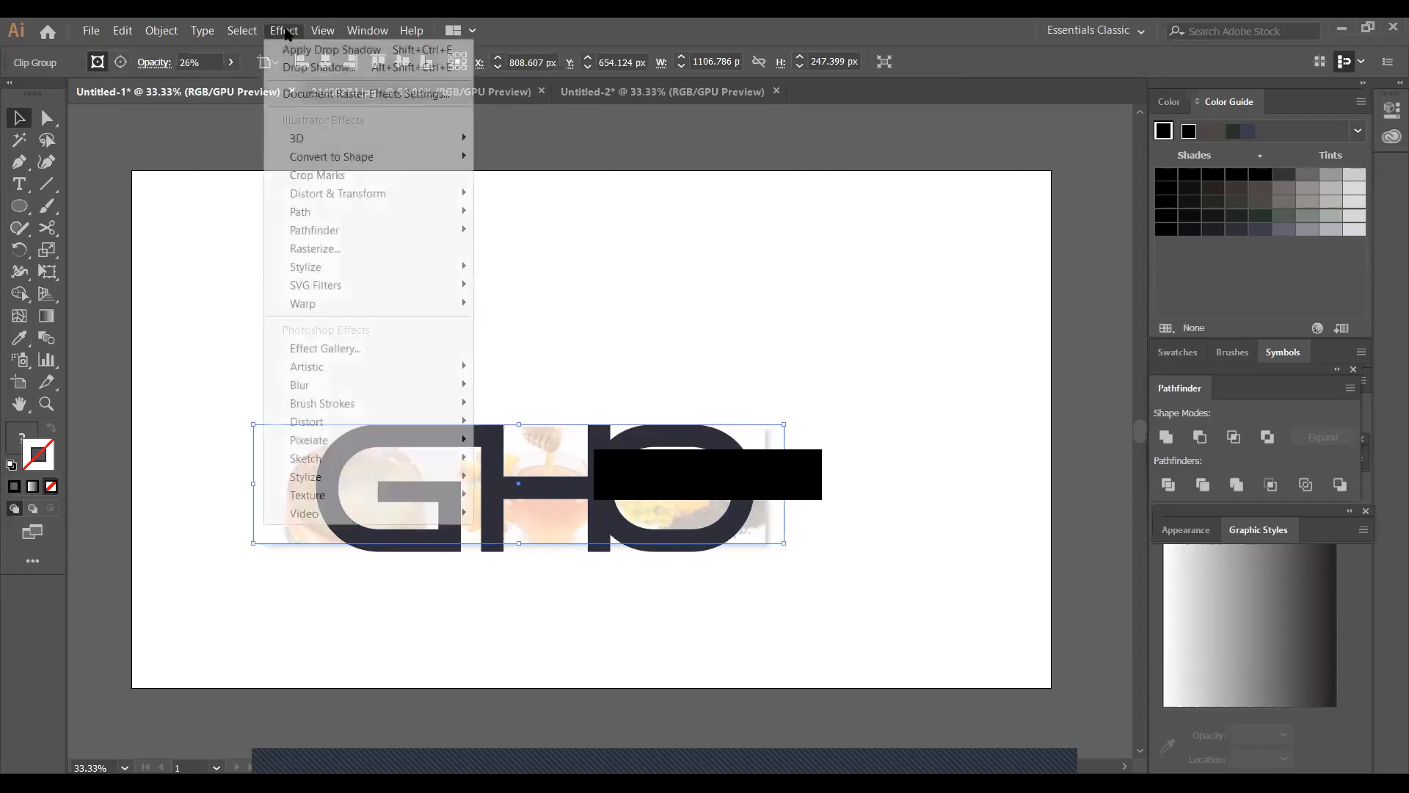
{"action": "mouse_move", "coordinate": [334, 268]}
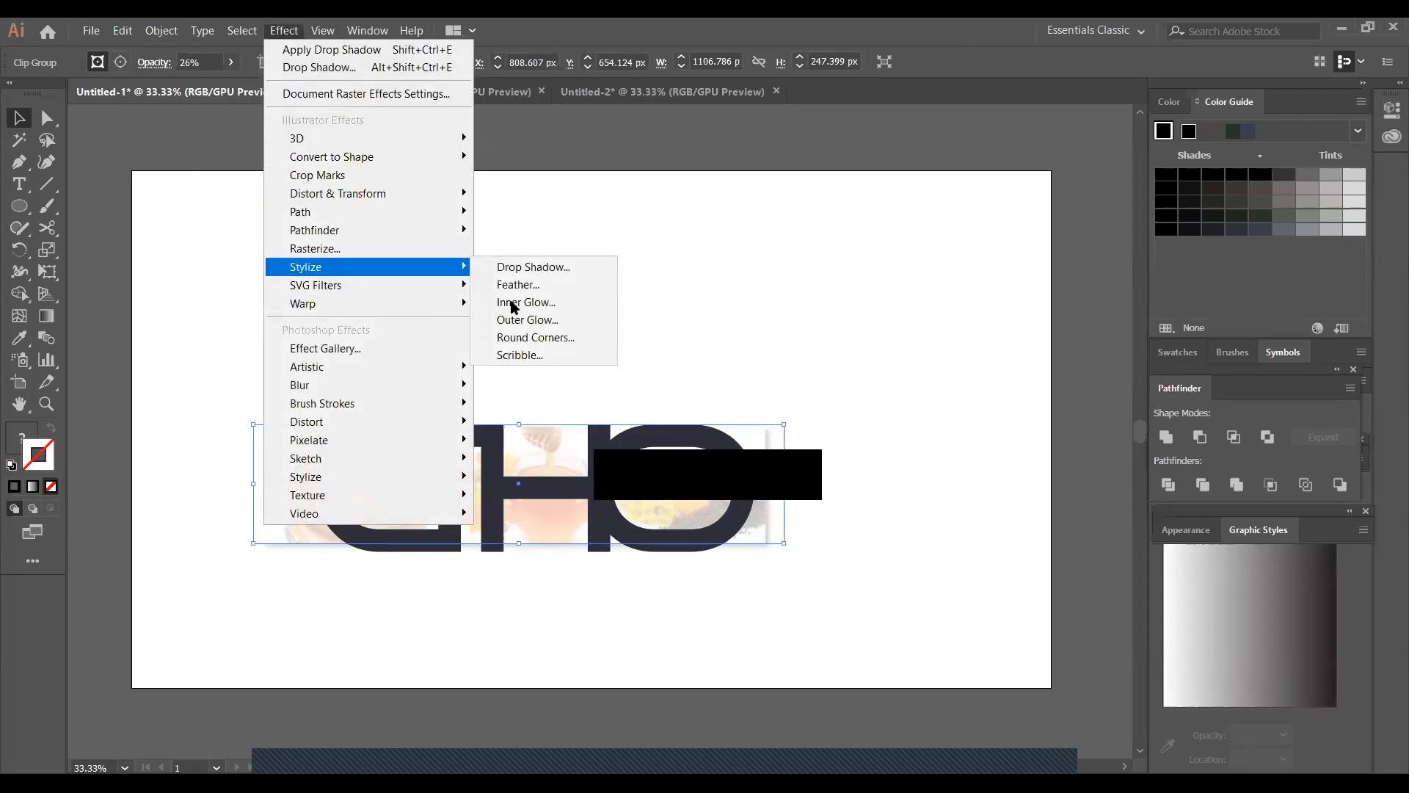
{"action": "left_click", "coordinate": [547, 323]}
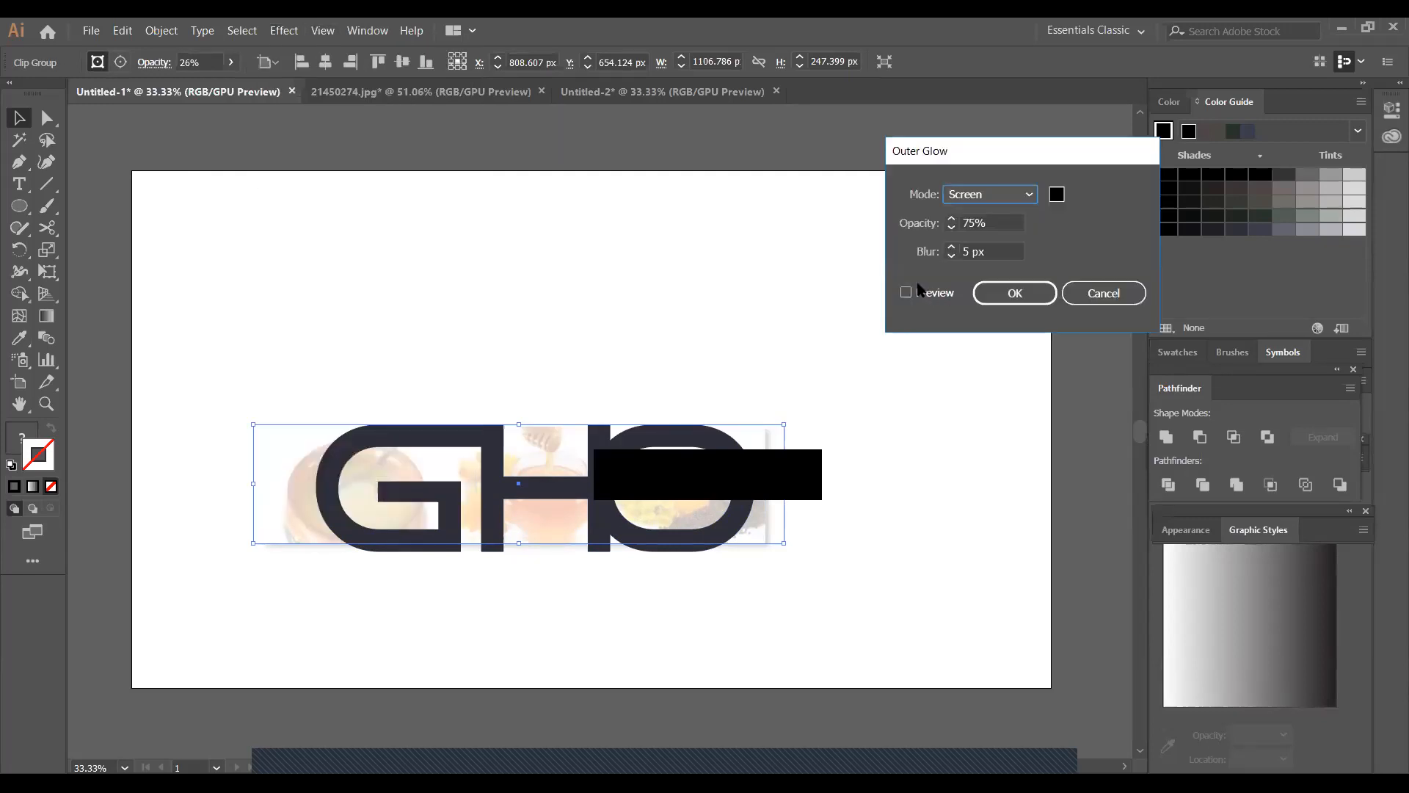
{"action": "left_click", "coordinate": [907, 292]}
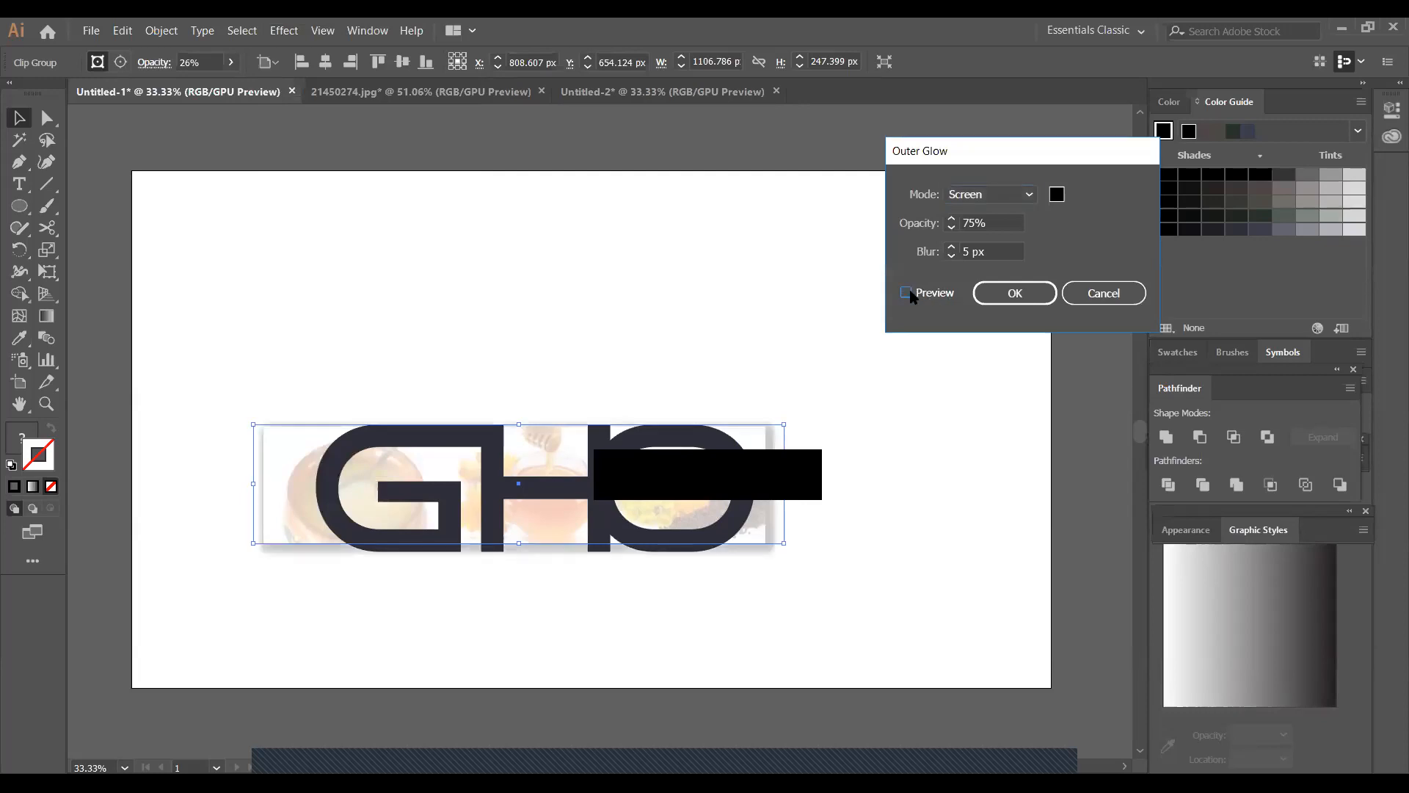
{"action": "left_click", "coordinate": [1016, 294]}
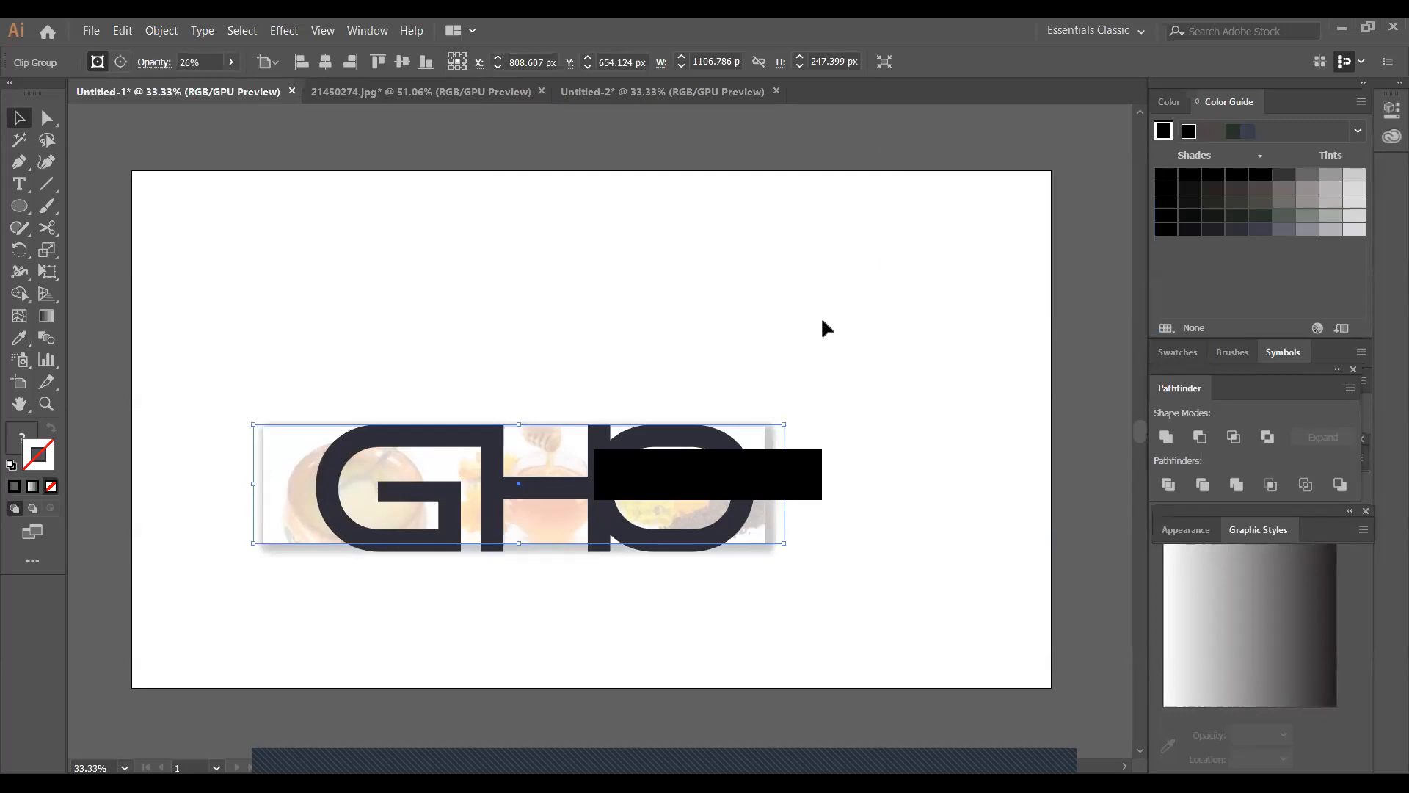
{"action": "left_click", "coordinate": [844, 323]}
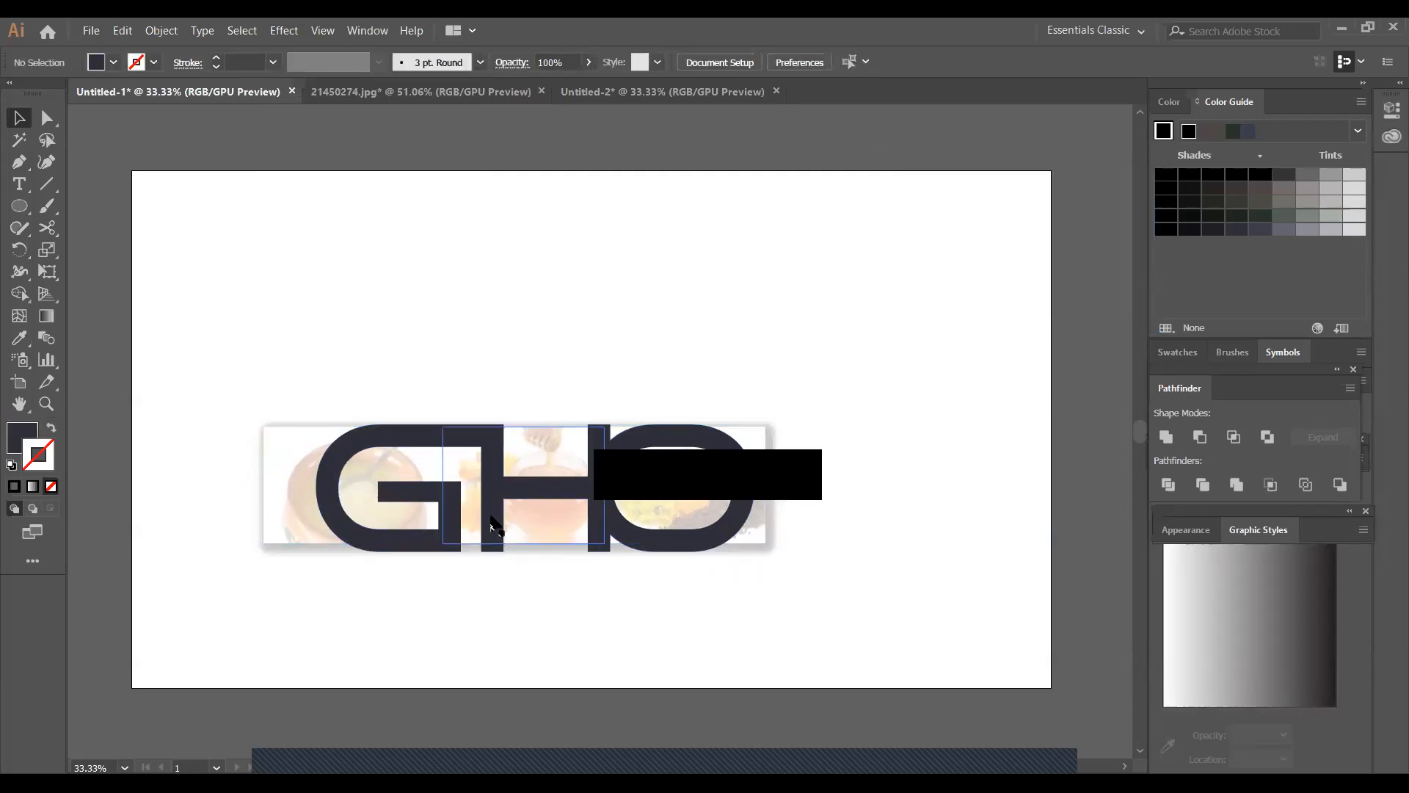
Add a second Outer Glow instance to the faded photo group, again with Screen mode, 75% opacity and 5 px blur
{"action": "left_click", "coordinate": [450, 527]}
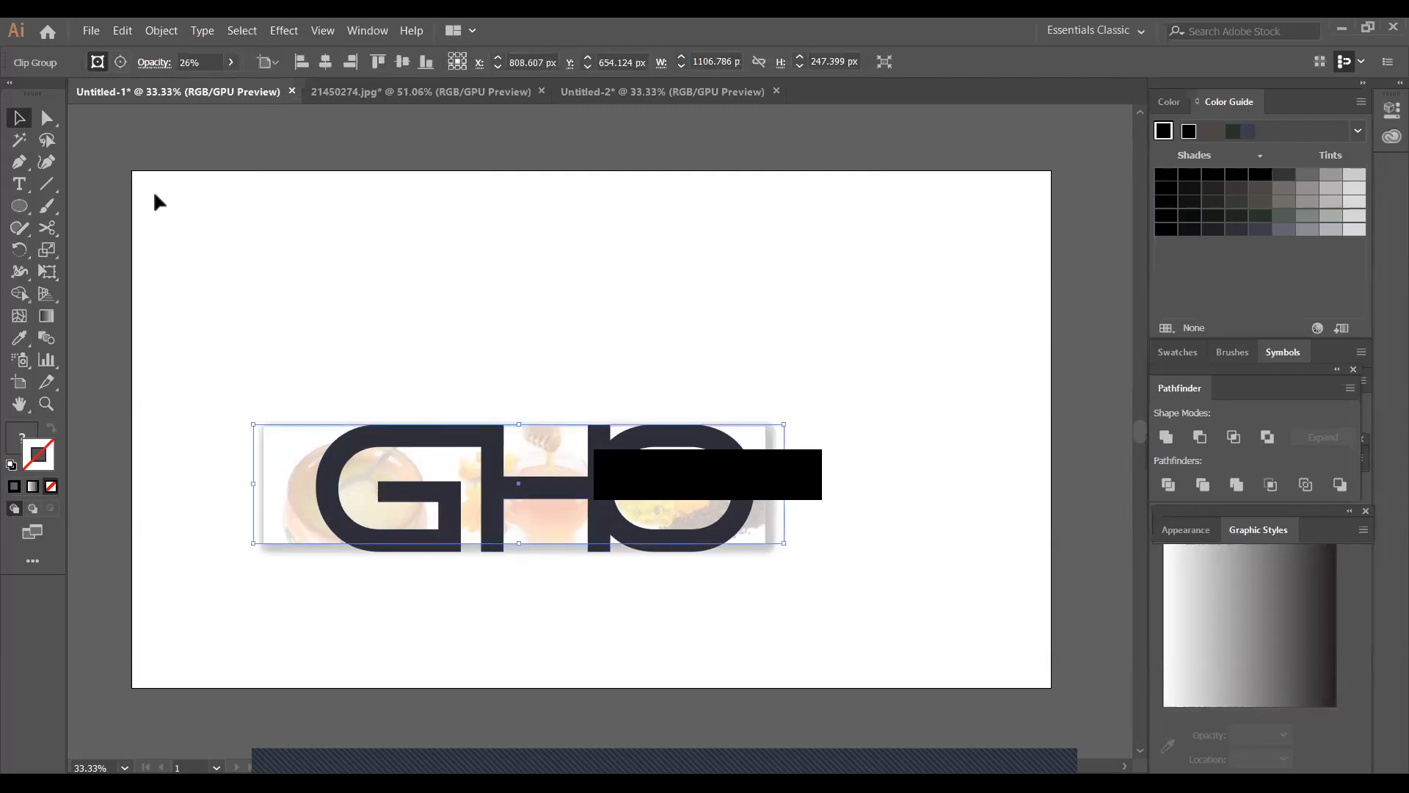
{"action": "left_click", "coordinate": [276, 32]}
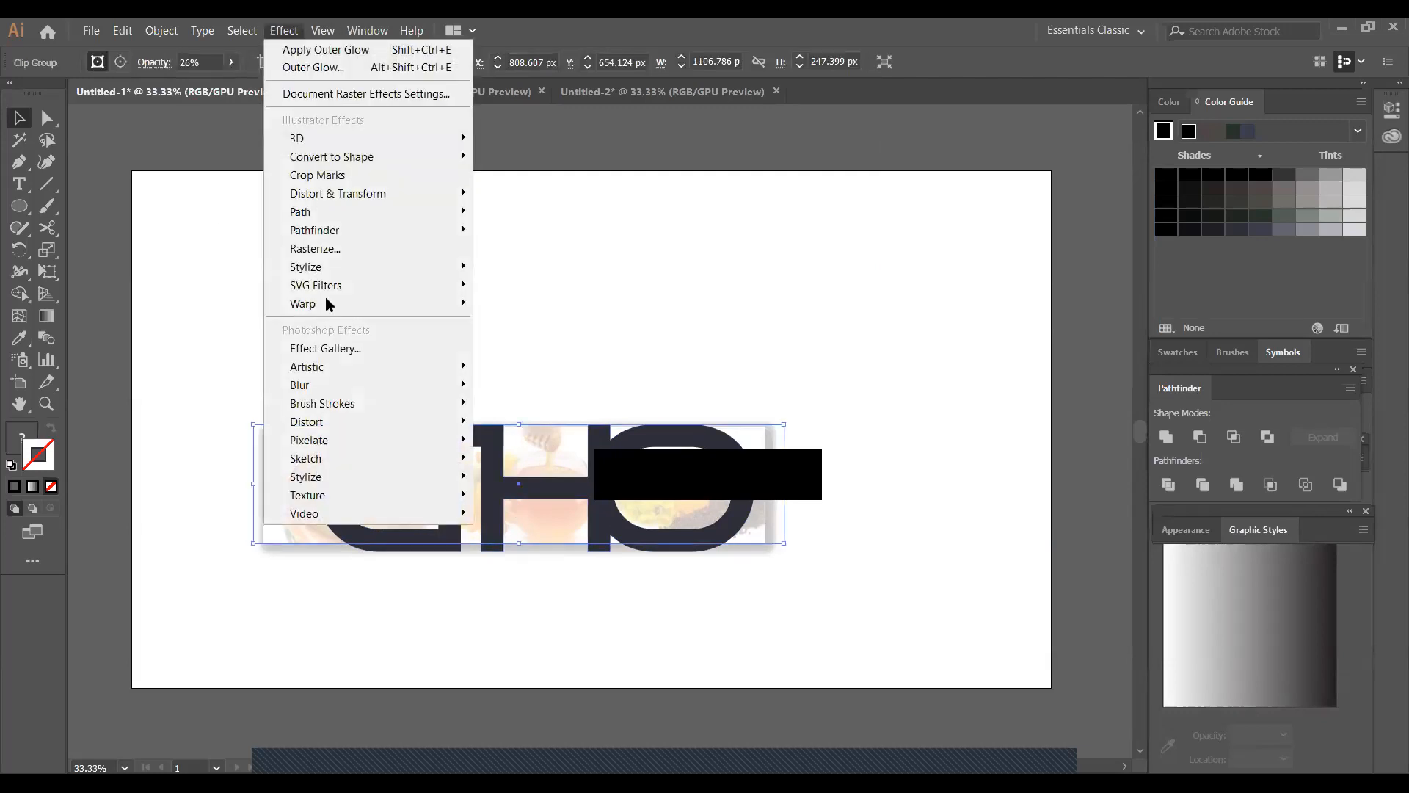
{"action": "mouse_move", "coordinate": [315, 268]}
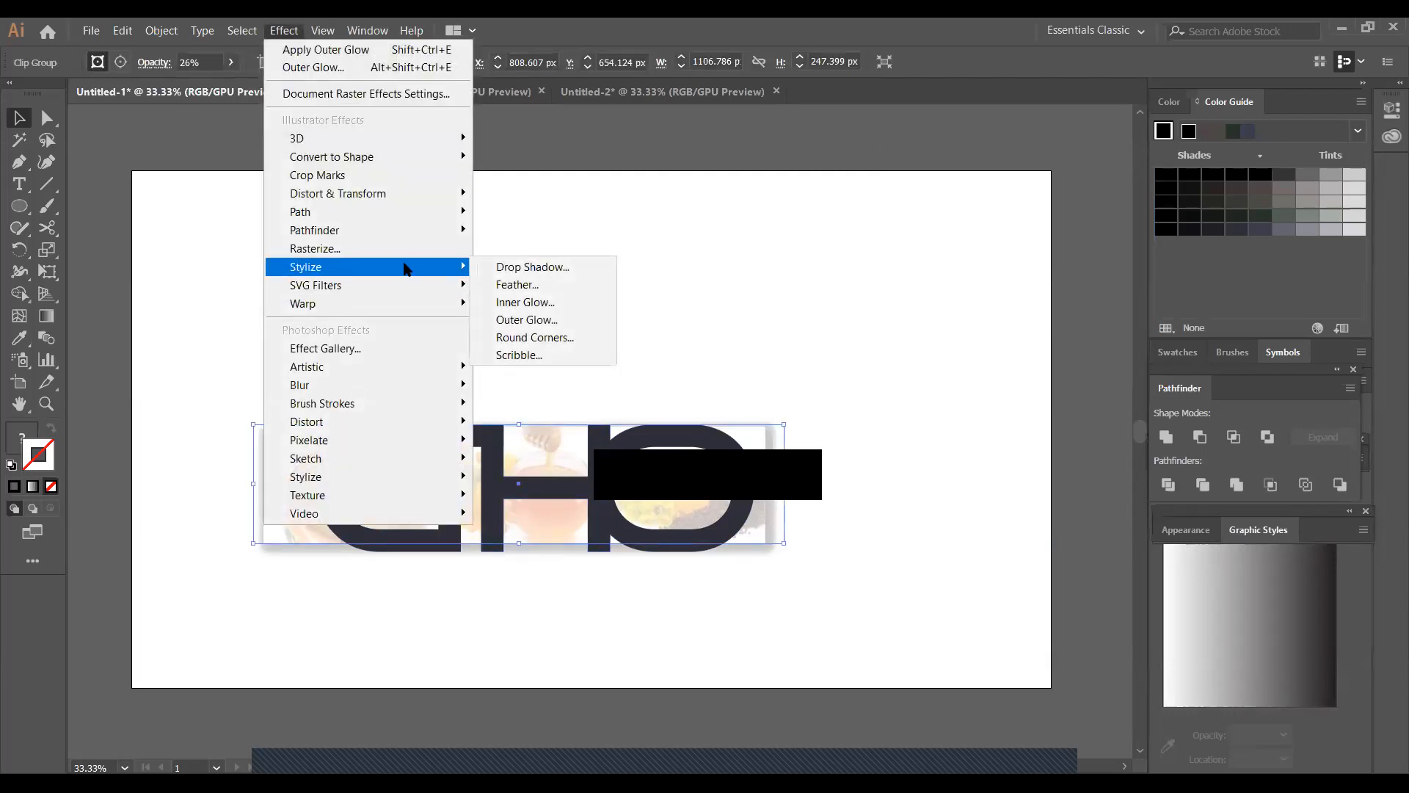
{"action": "left_click", "coordinate": [544, 320]}
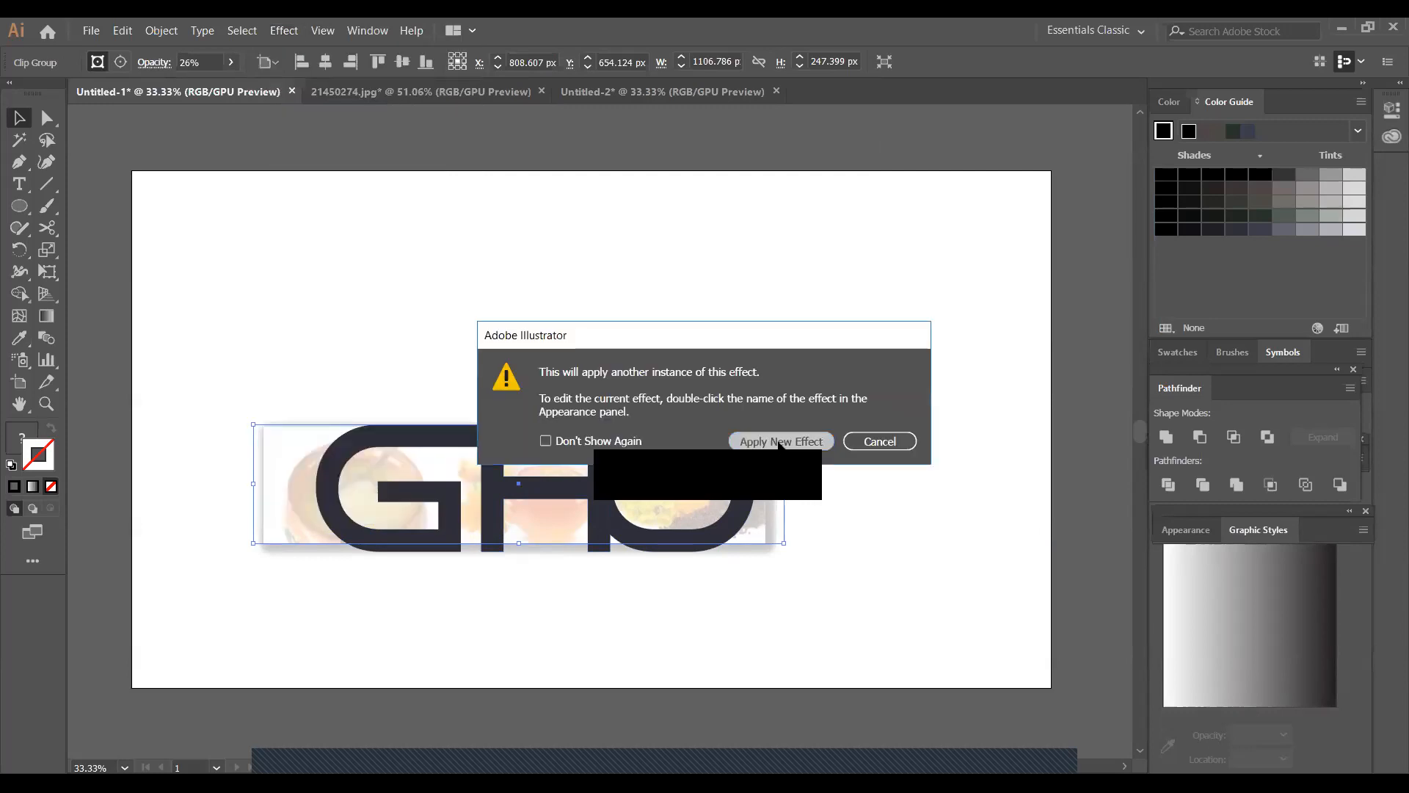
{"action": "left_click", "coordinate": [779, 441]}
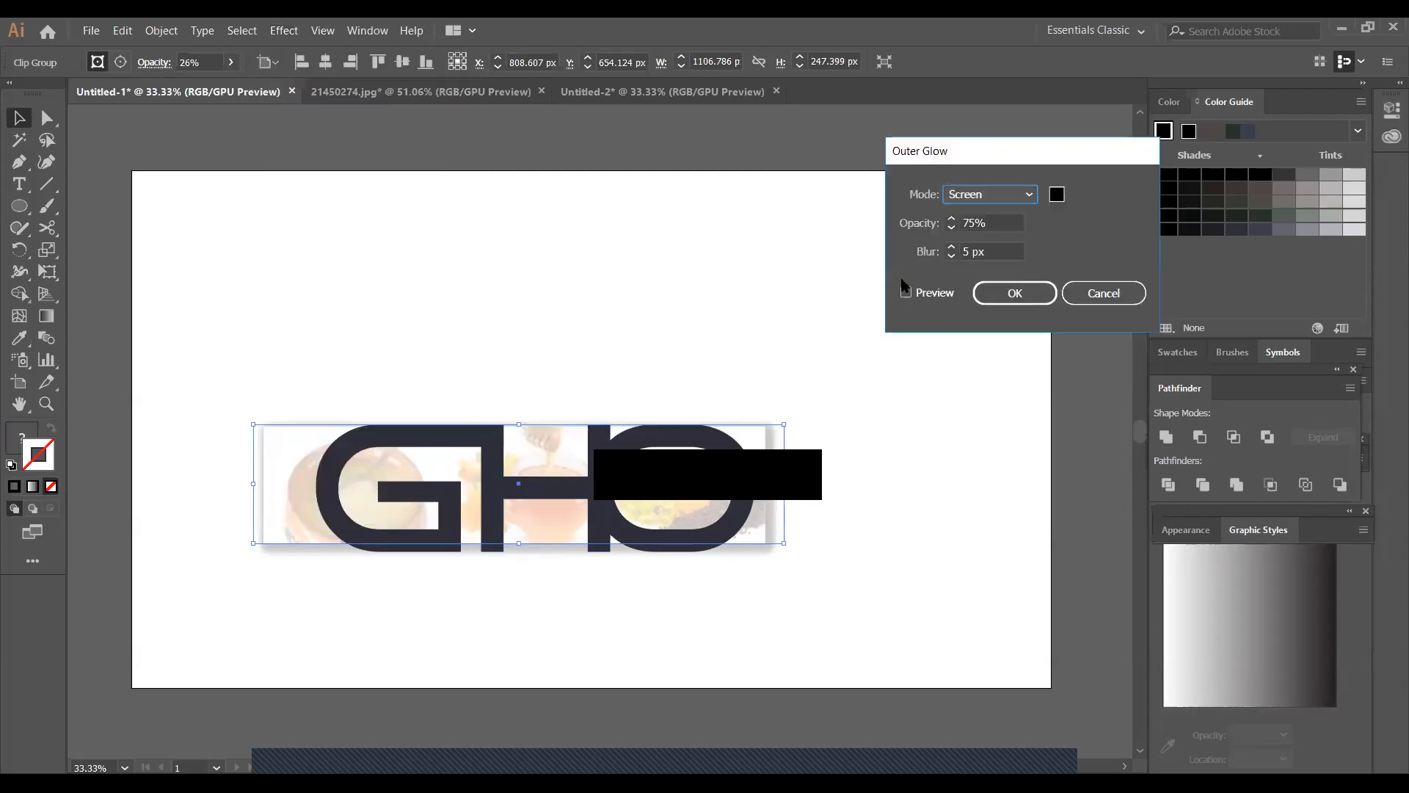
{"action": "left_click", "coordinate": [1029, 294]}
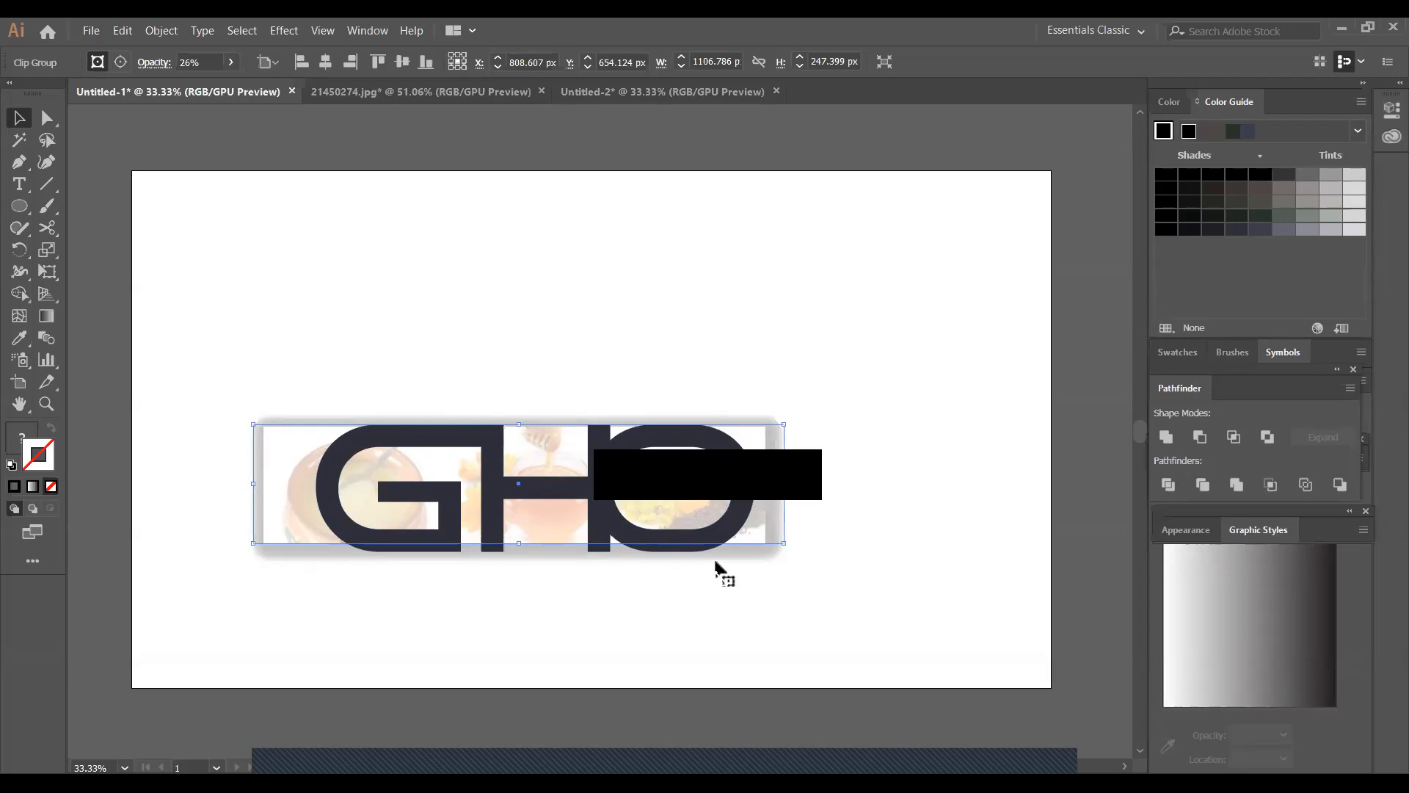
{"action": "left_click_drag", "start_coordinate": [187, 357], "coordinate": [913, 652]}
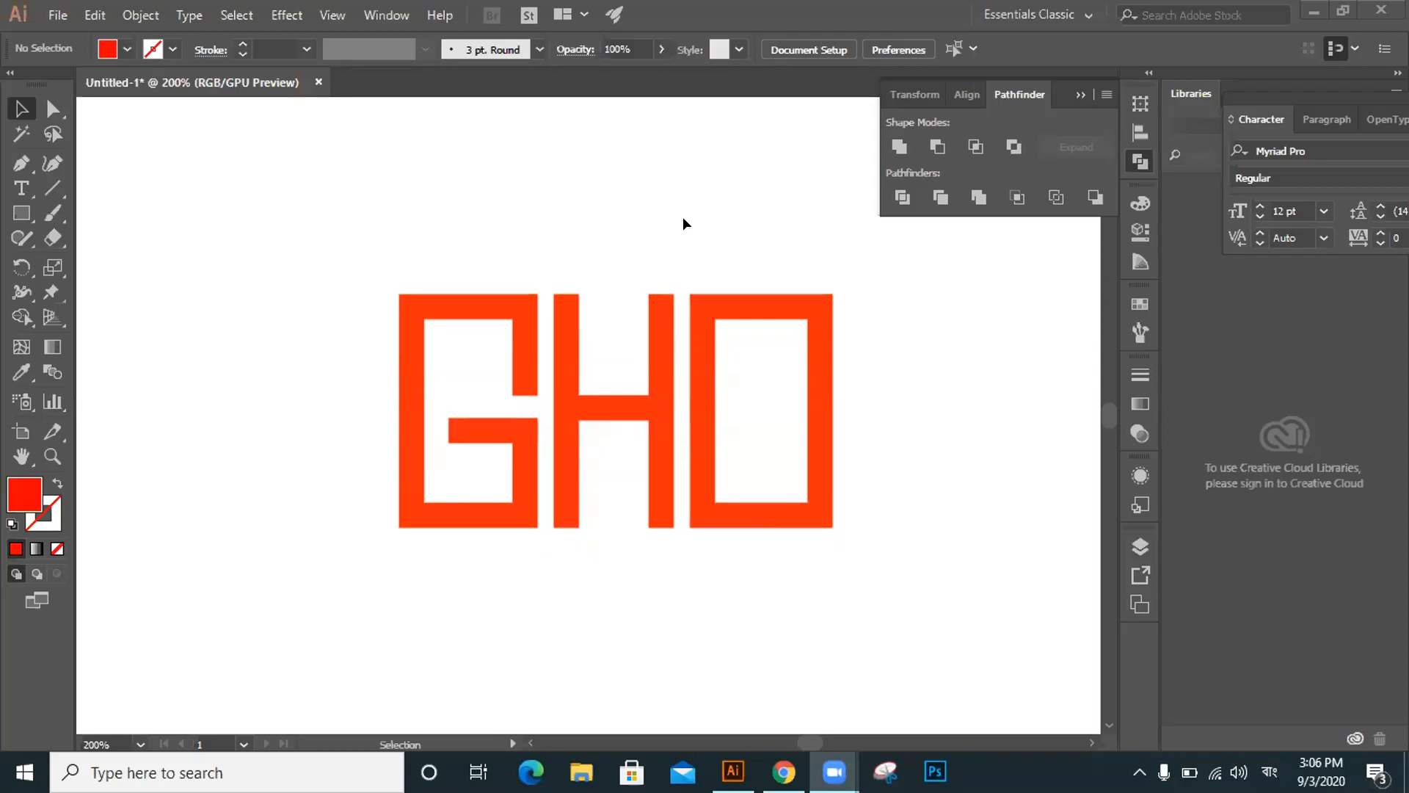
{"action": "scroll", "coordinate": [683, 218], "scroll_direction": "down", "scroll_amount": 1}
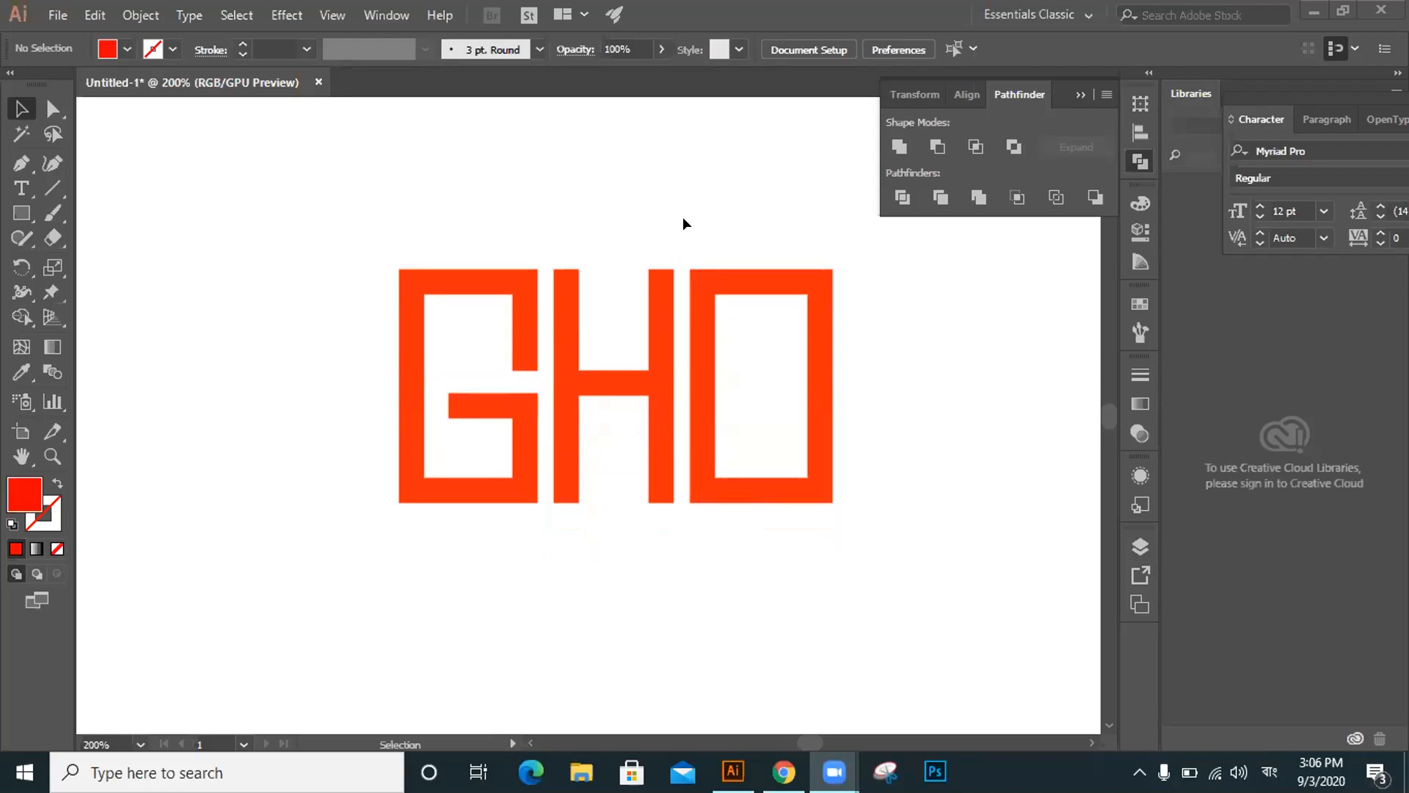
{"action": "scroll", "coordinate": [677, 217], "scroll_direction": "up", "scroll_amount": 1}
{"action": "scroll", "coordinate": [676, 217], "scroll_direction": "down", "scroll_amount": 1}
{"action": "scroll", "coordinate": [737, 189], "scroll_direction": "up", "scroll_amount": 1}
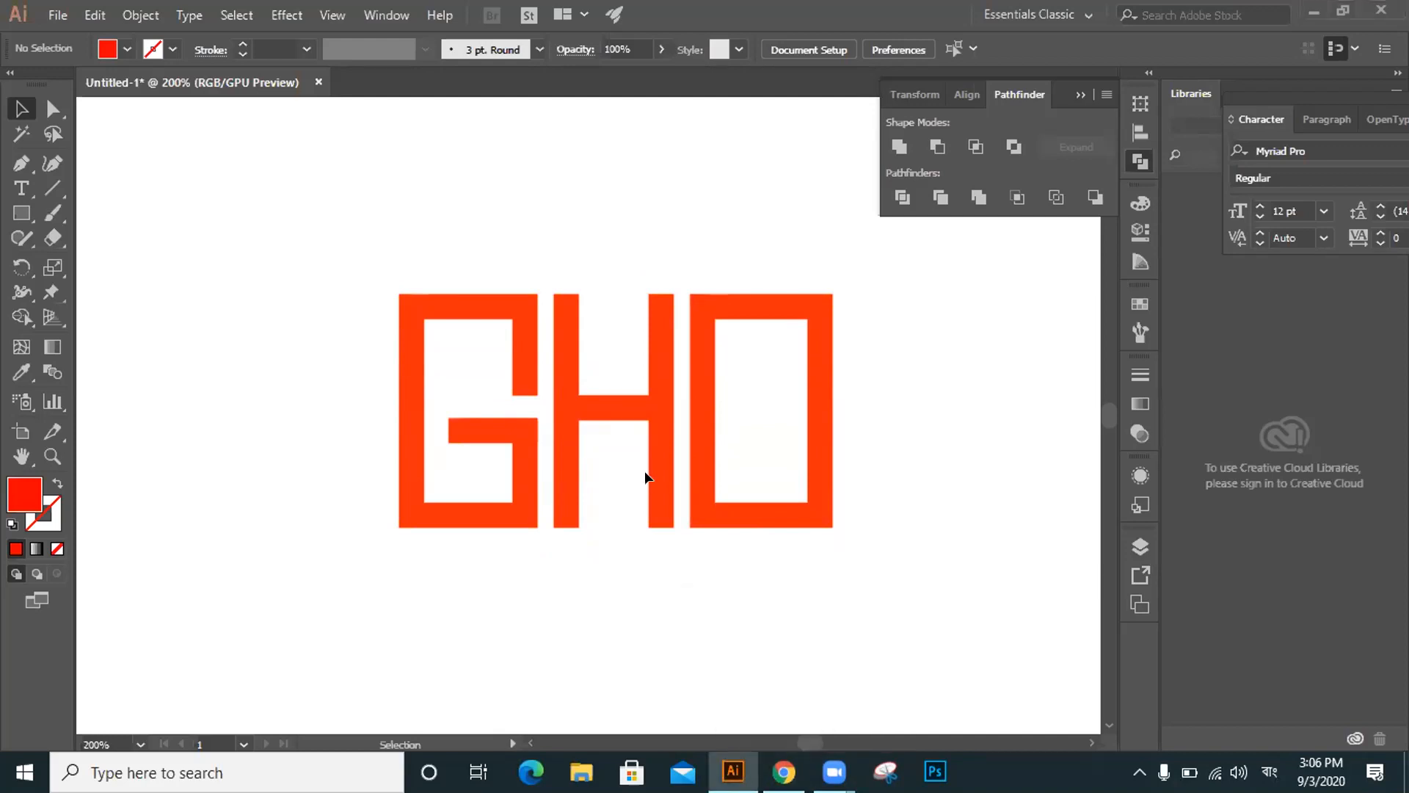
{"action": "scroll", "coordinate": [644, 477], "scroll_direction": "down", "scroll_amount": 1}
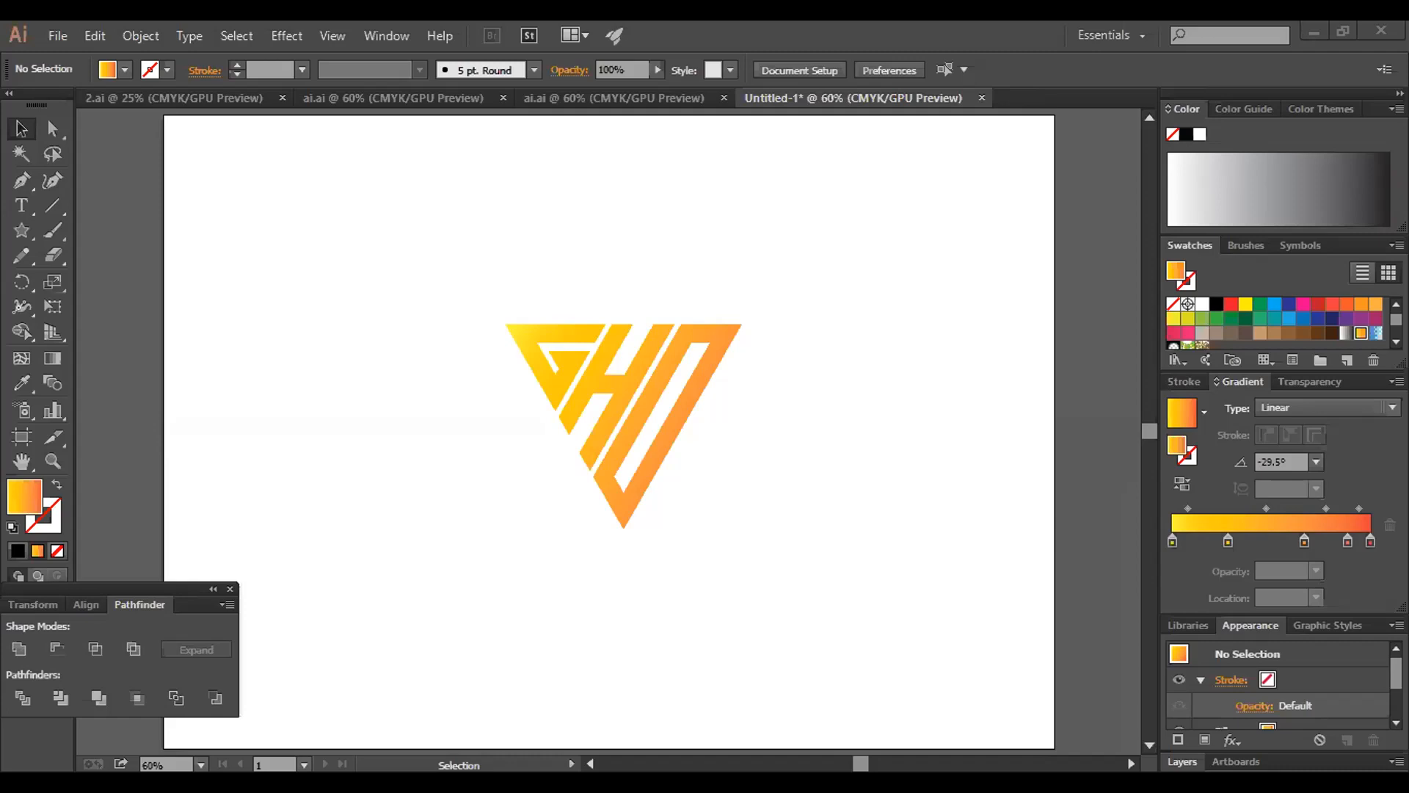
{"action": "left_click", "coordinate": [864, 375]}
{"action": "left_click_drag", "start_coordinate": [848, 279], "coordinate": [488, 540]}
{"action": "left_click", "coordinate": [769, 507]}
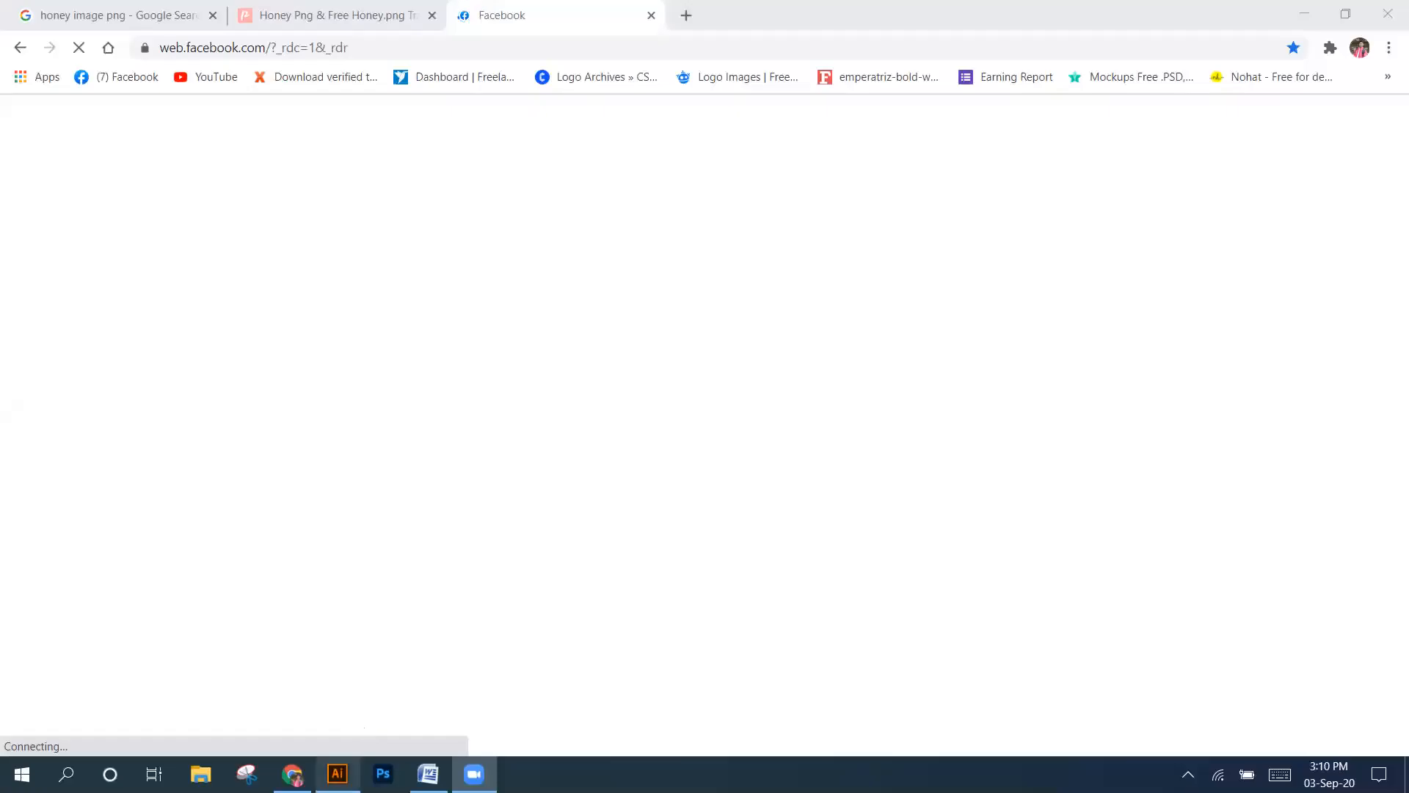
Switch from the browser to Illustrator and examine the circular GHO logo placed over the honey jar photo
{"action": "left_click", "coordinate": [338, 774]}
{"action": "scroll", "coordinate": [708, 523], "scroll_direction": "down", "scroll_amount": 1}
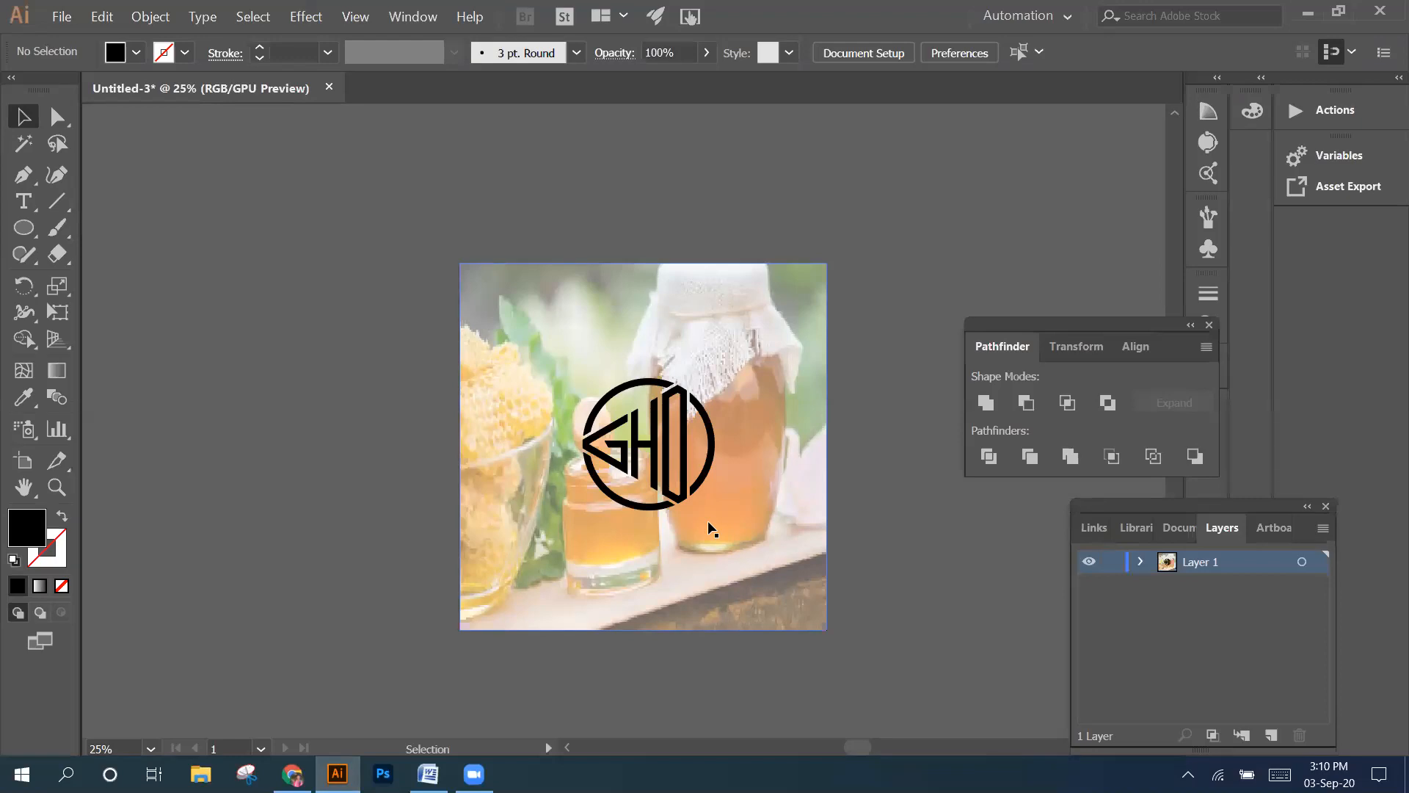
{"action": "scroll", "coordinate": [749, 410], "scroll_direction": "down", "scroll_amount": 1}
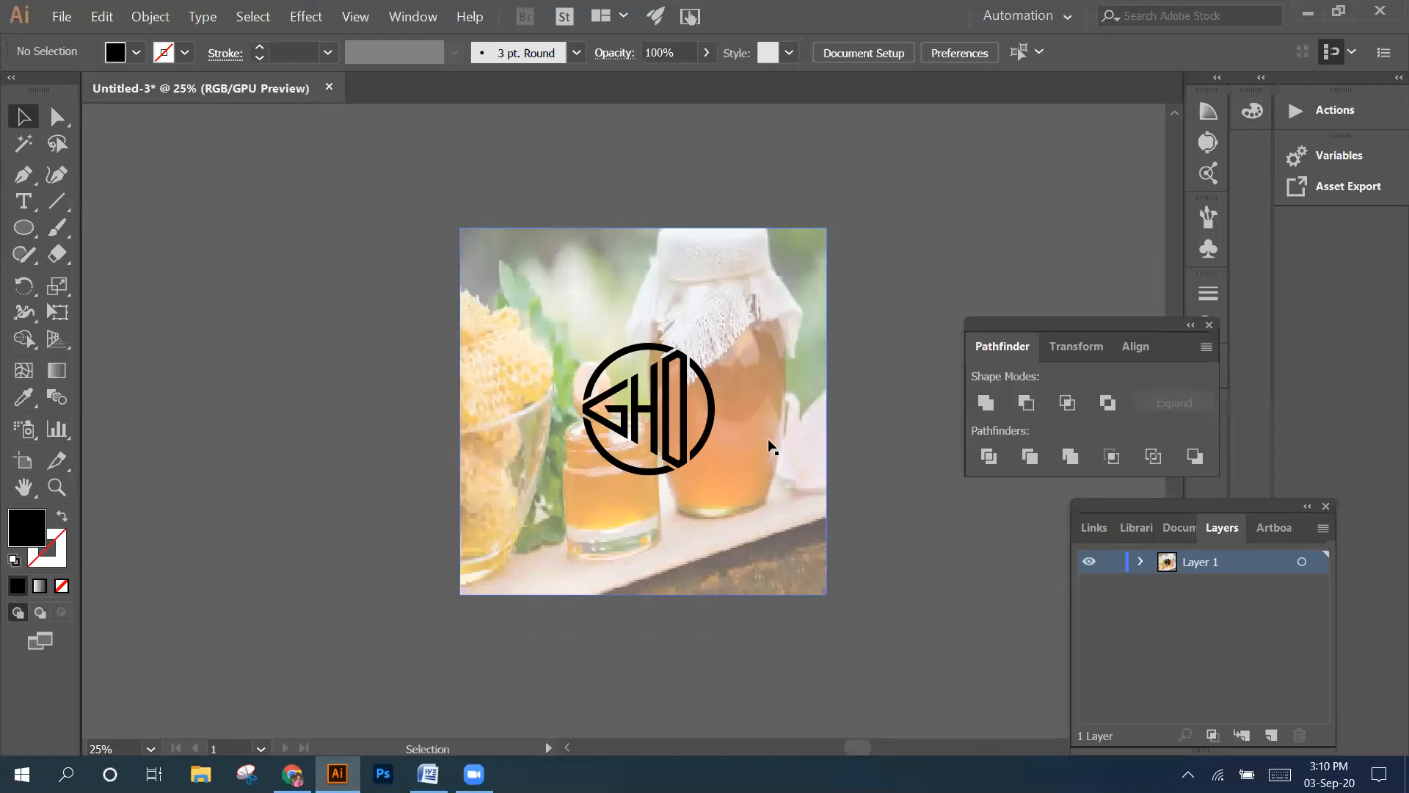
{"action": "scroll", "coordinate": [768, 438], "scroll_direction": "down", "scroll_amount": 1}
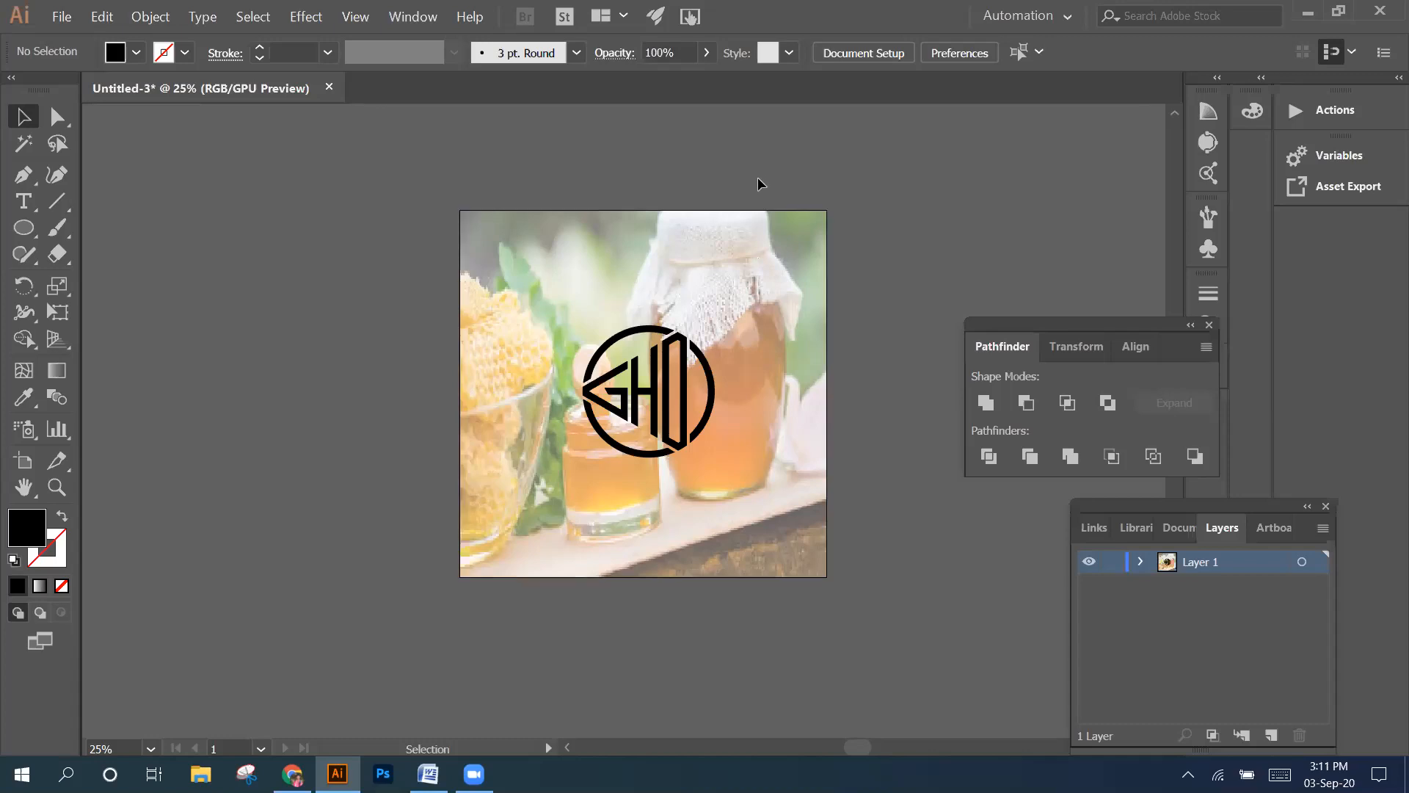
{"action": "left_click", "coordinate": [751, 231]}
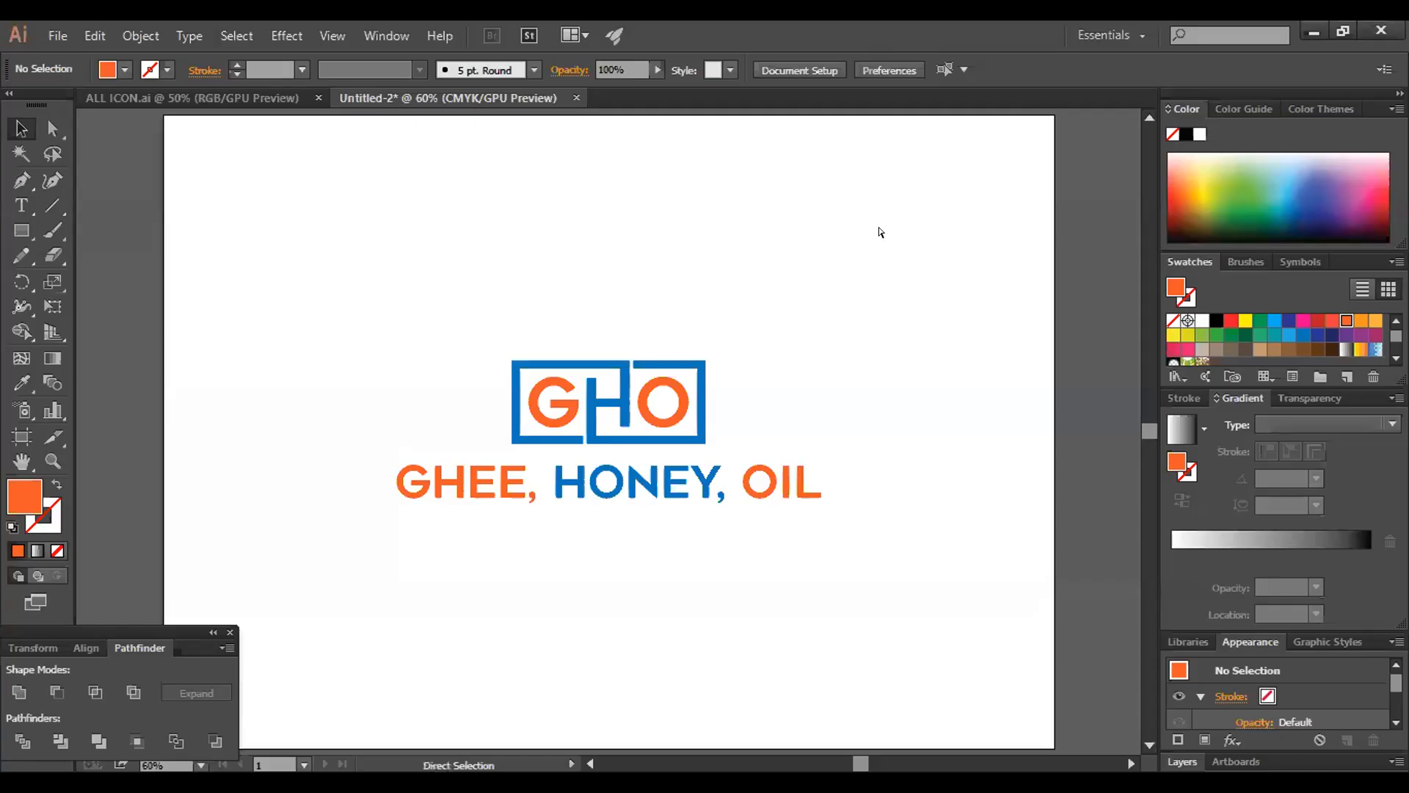
Select the framed GHO logo together with its GHEE, HONEY, OIL tagline, enlarge them on the artboard and deselect
{"action": "left_click_drag", "start_coordinate": [844, 259], "coordinate": [917, 609]}
{"action": "left_click", "coordinate": [798, 219]}
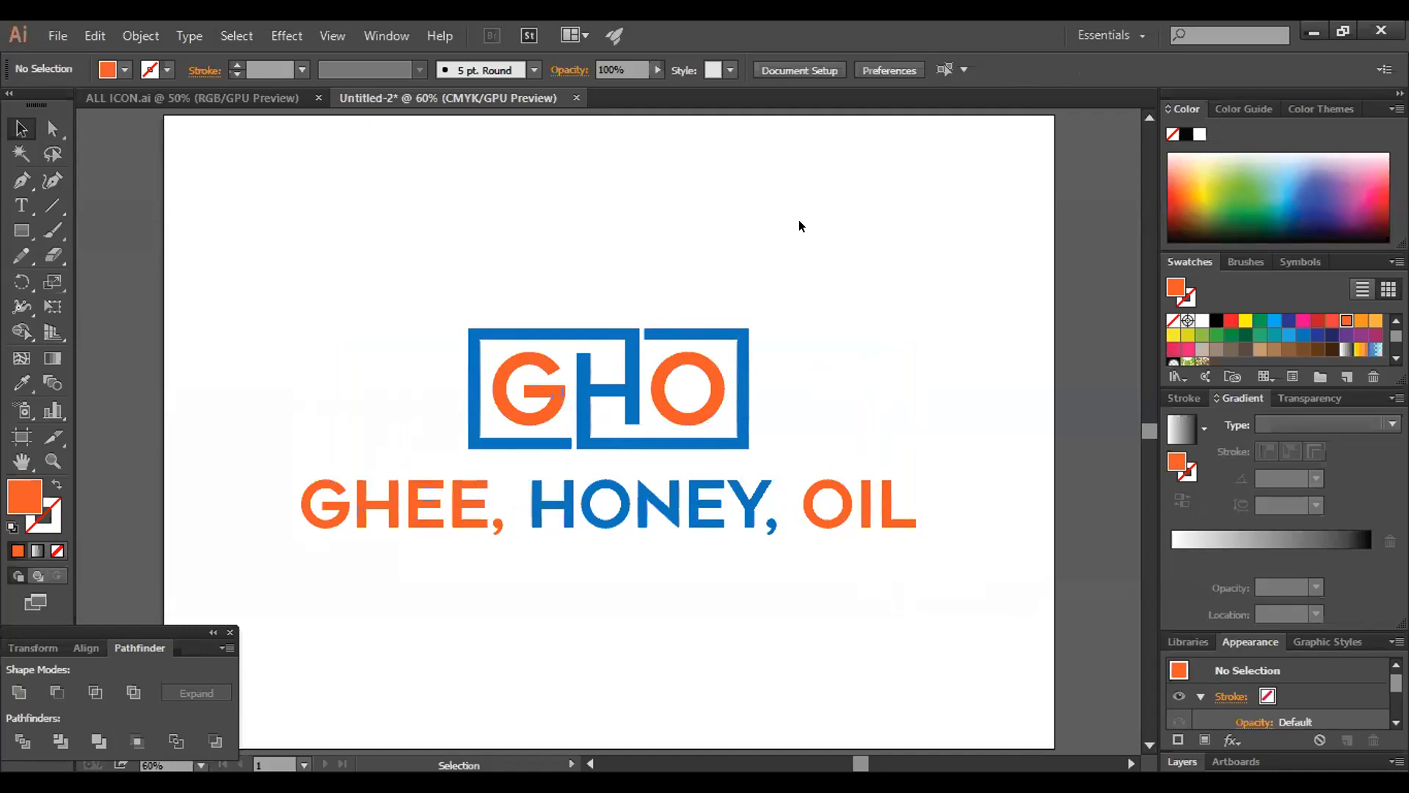
Select all orange letters of the logo and tagline with the Magic Wand and recolour them with the red-orange swatch
{"action": "left_click", "coordinate": [22, 150]}
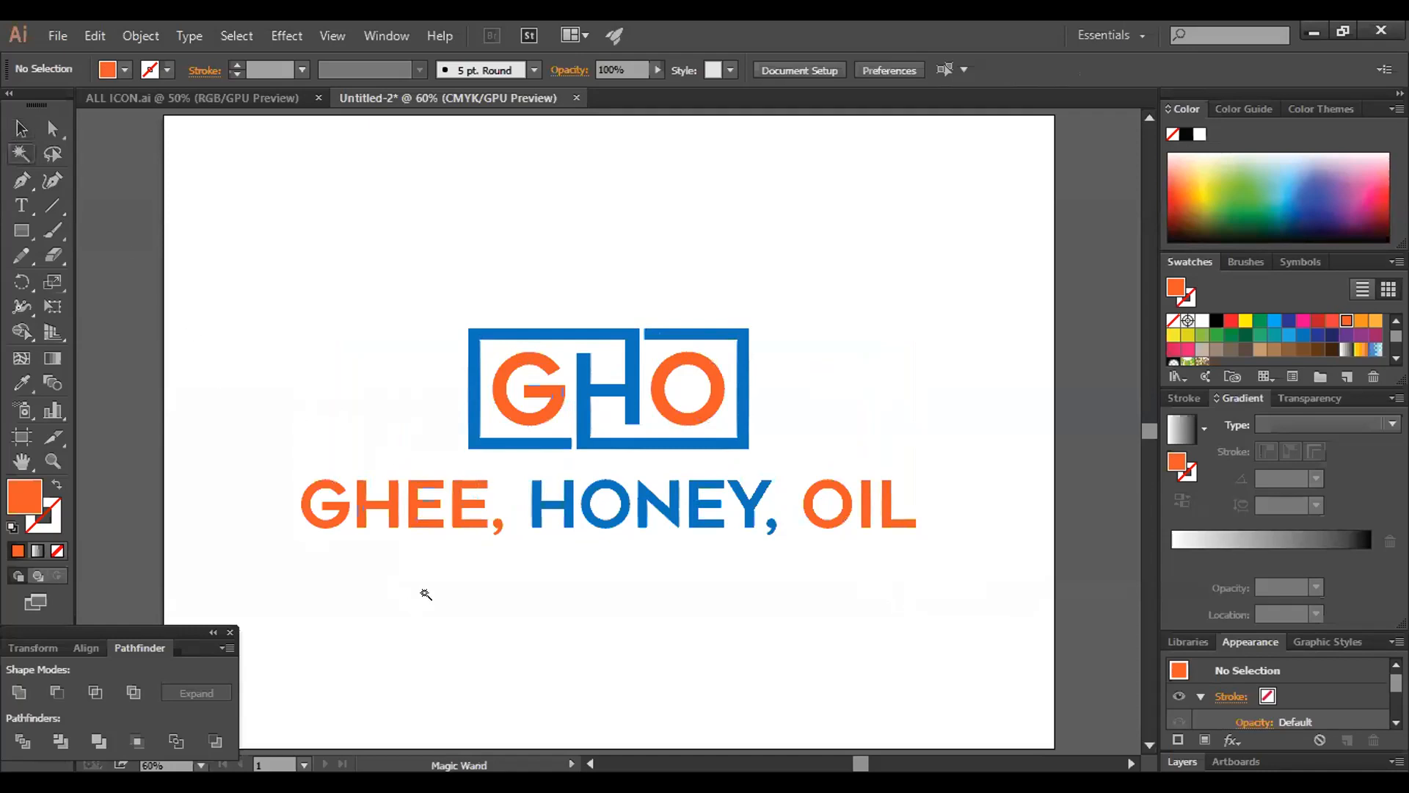
{"action": "left_click", "coordinate": [463, 514]}
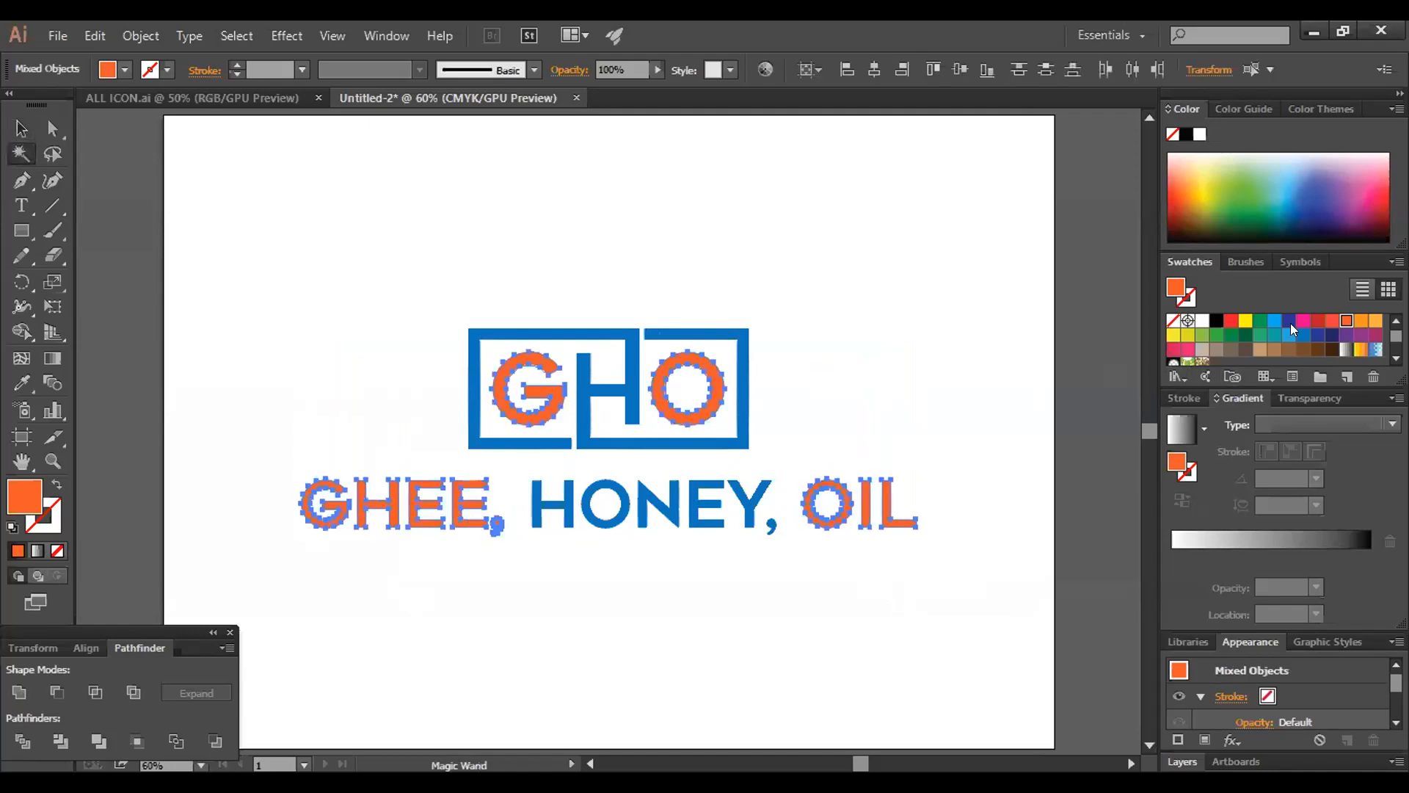
{"action": "left_click", "coordinate": [1332, 322]}
{"action": "left_click", "coordinate": [888, 284]}
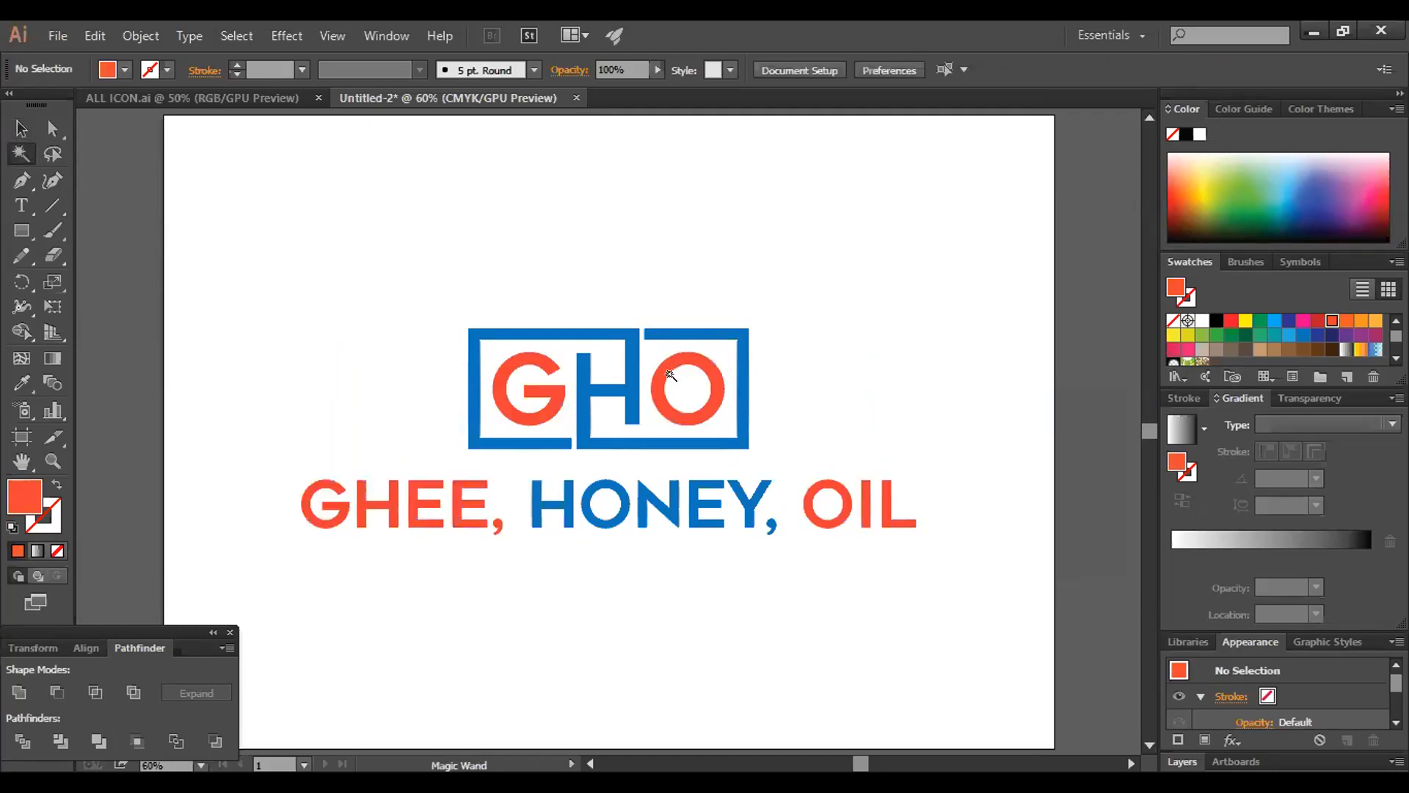
Select all blue parts of the logo and tagline with the Magic Wand and set their fill to #093AD8
{"action": "left_click", "coordinate": [632, 385]}
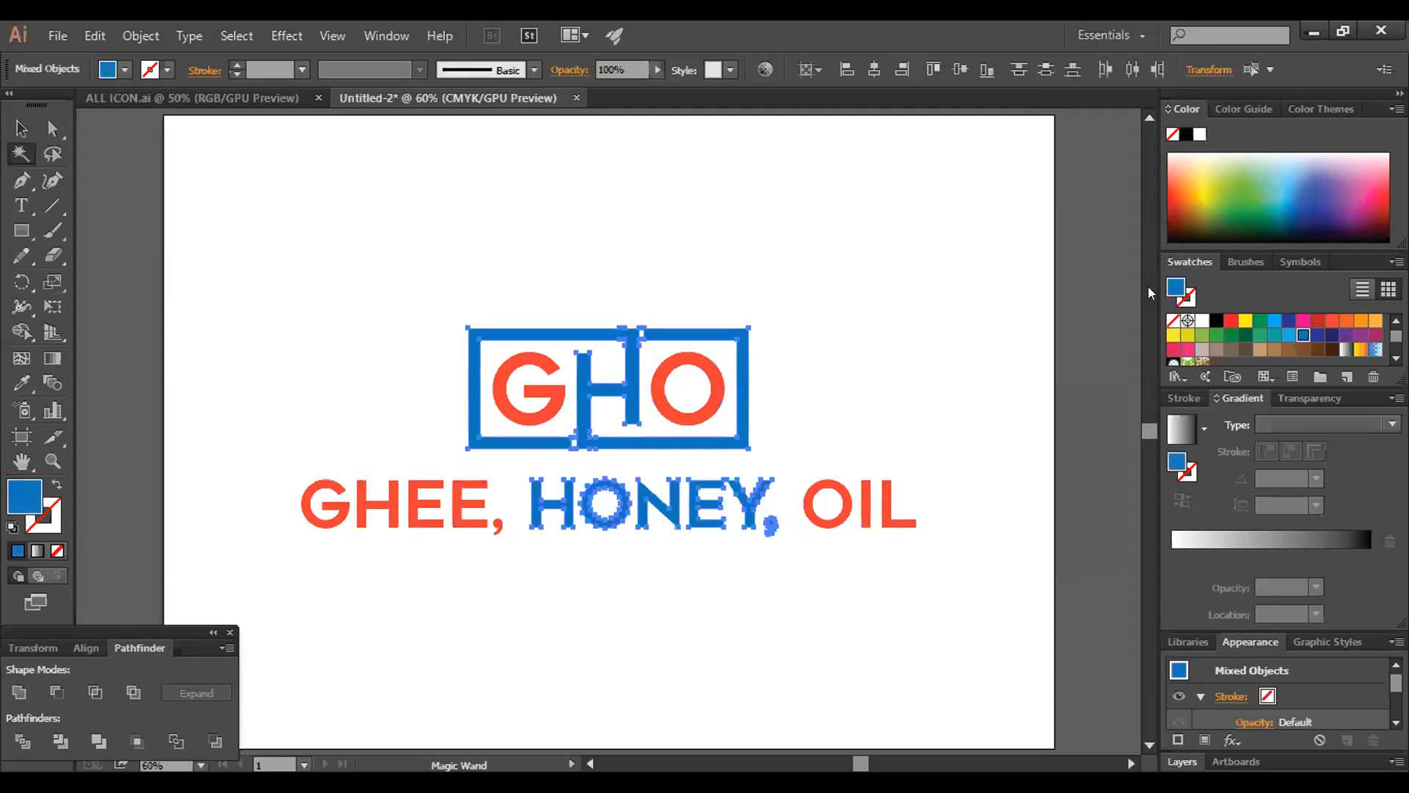
{"action": "double_click", "coordinate": [1176, 285]}
{"action": "left_click", "coordinate": [684, 306]}
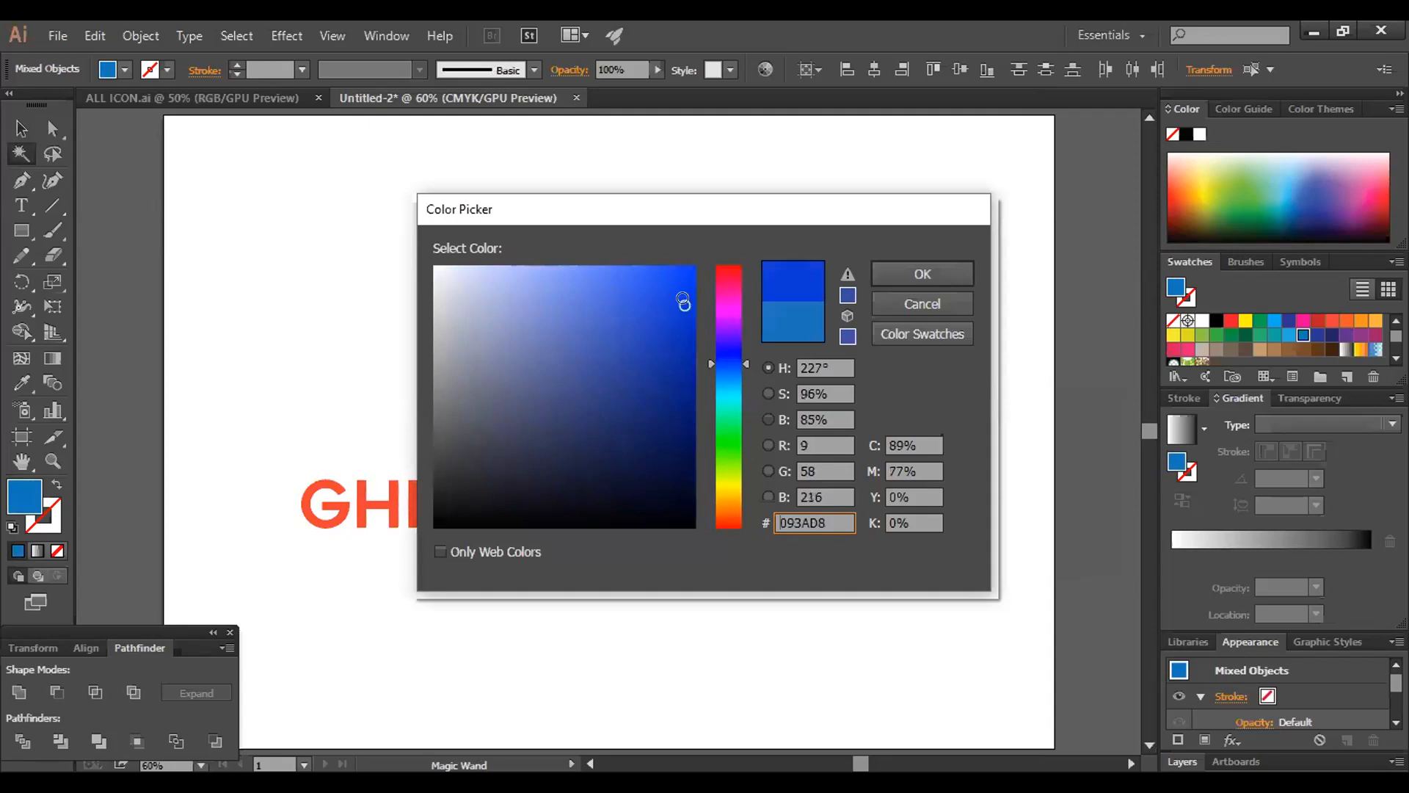
{"action": "left_click", "coordinate": [947, 275]}
{"action": "left_click", "coordinate": [947, 273]}
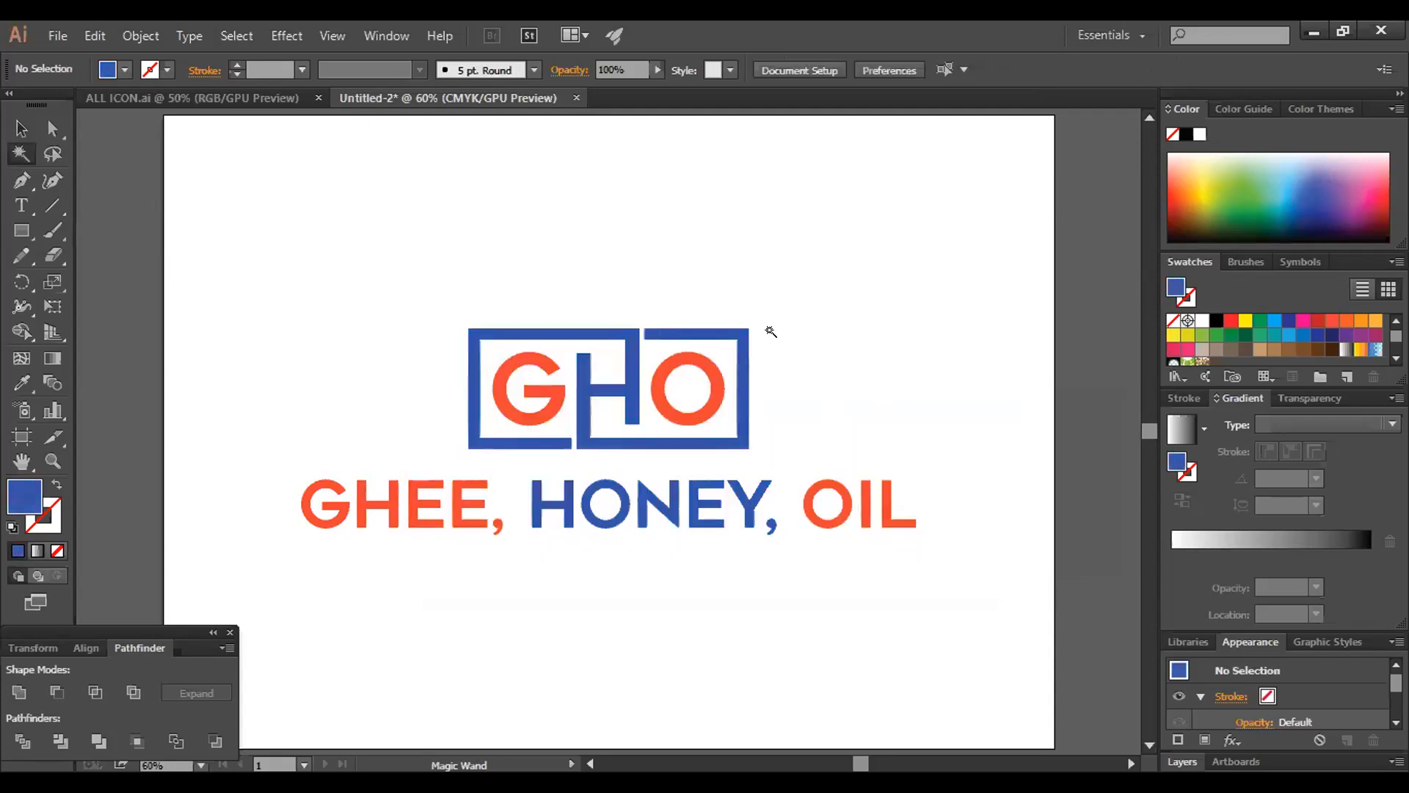
Change the document color mode to RGB Color
{"action": "left_click", "coordinate": [55, 35]}
{"action": "mouse_move", "coordinate": [249, 572]}
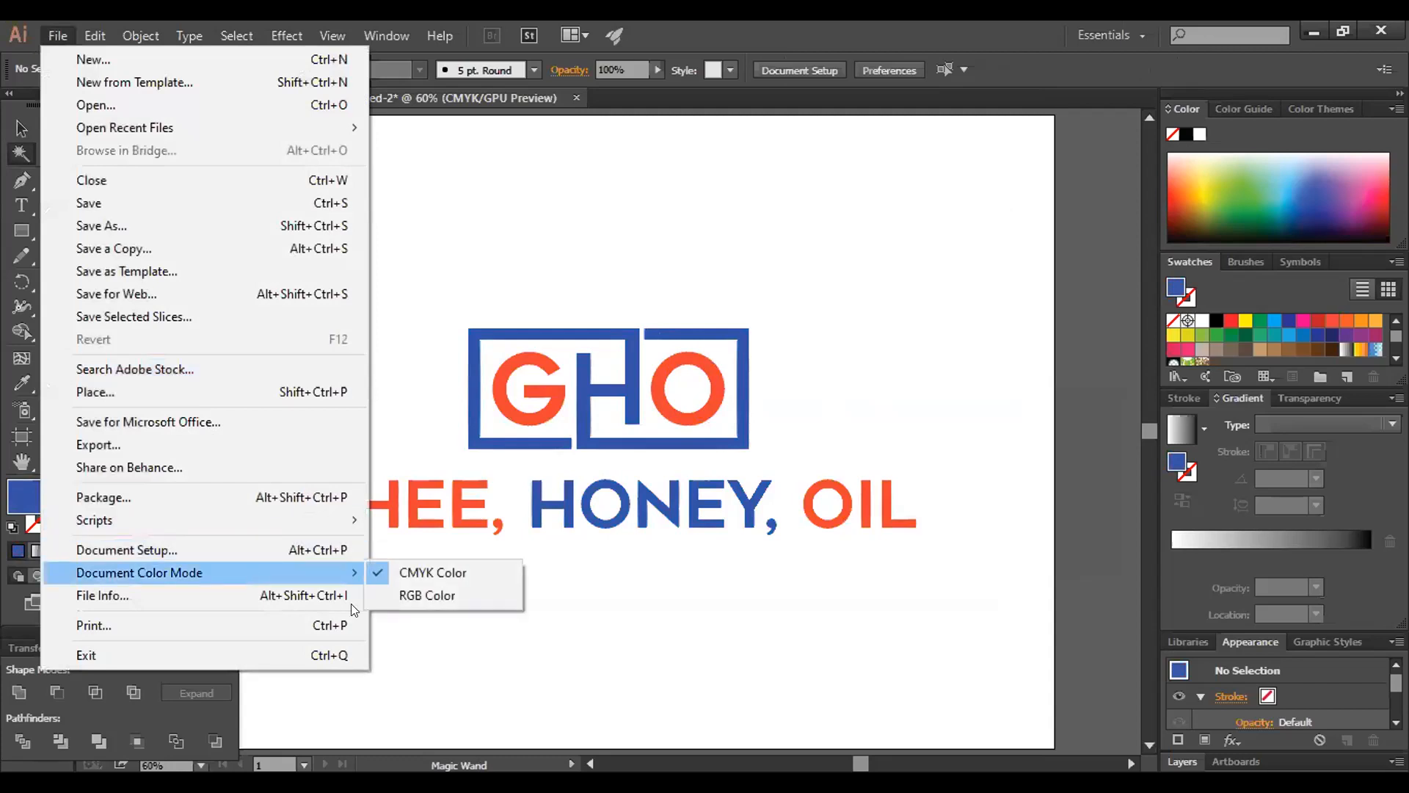
{"action": "left_click", "coordinate": [415, 584]}
Select all blue parts of the logo and tagline with the Magic Wand, set their fill to #061ECC and deselect
{"action": "left_click", "coordinate": [721, 490]}
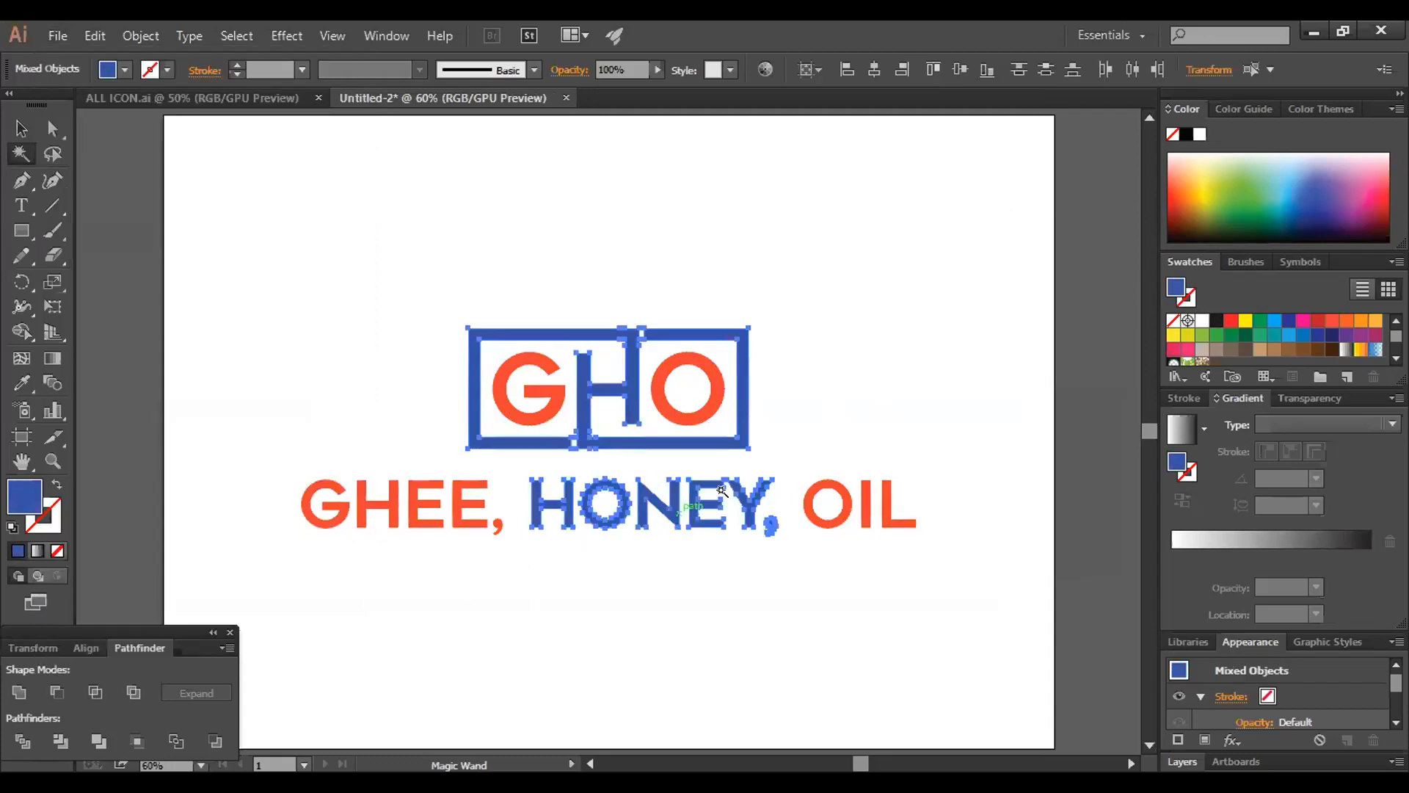
{"action": "double_click", "coordinate": [1175, 289]}
{"action": "left_click_drag", "start_coordinate": [737, 361], "coordinate": [737, 356]}
{"action": "left_click", "coordinate": [688, 317]}
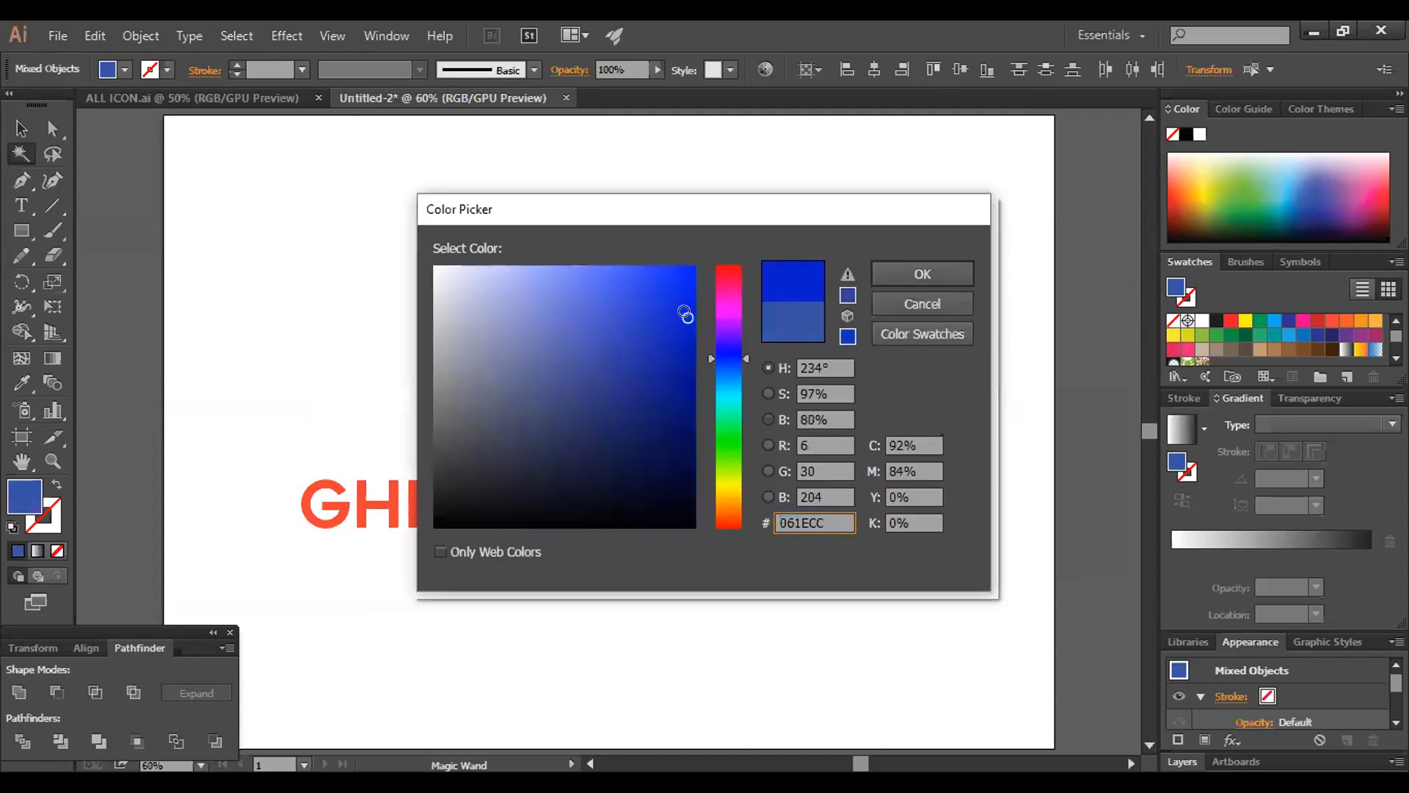
{"action": "left_click", "coordinate": [919, 273]}
{"action": "left_click", "coordinate": [765, 462]}
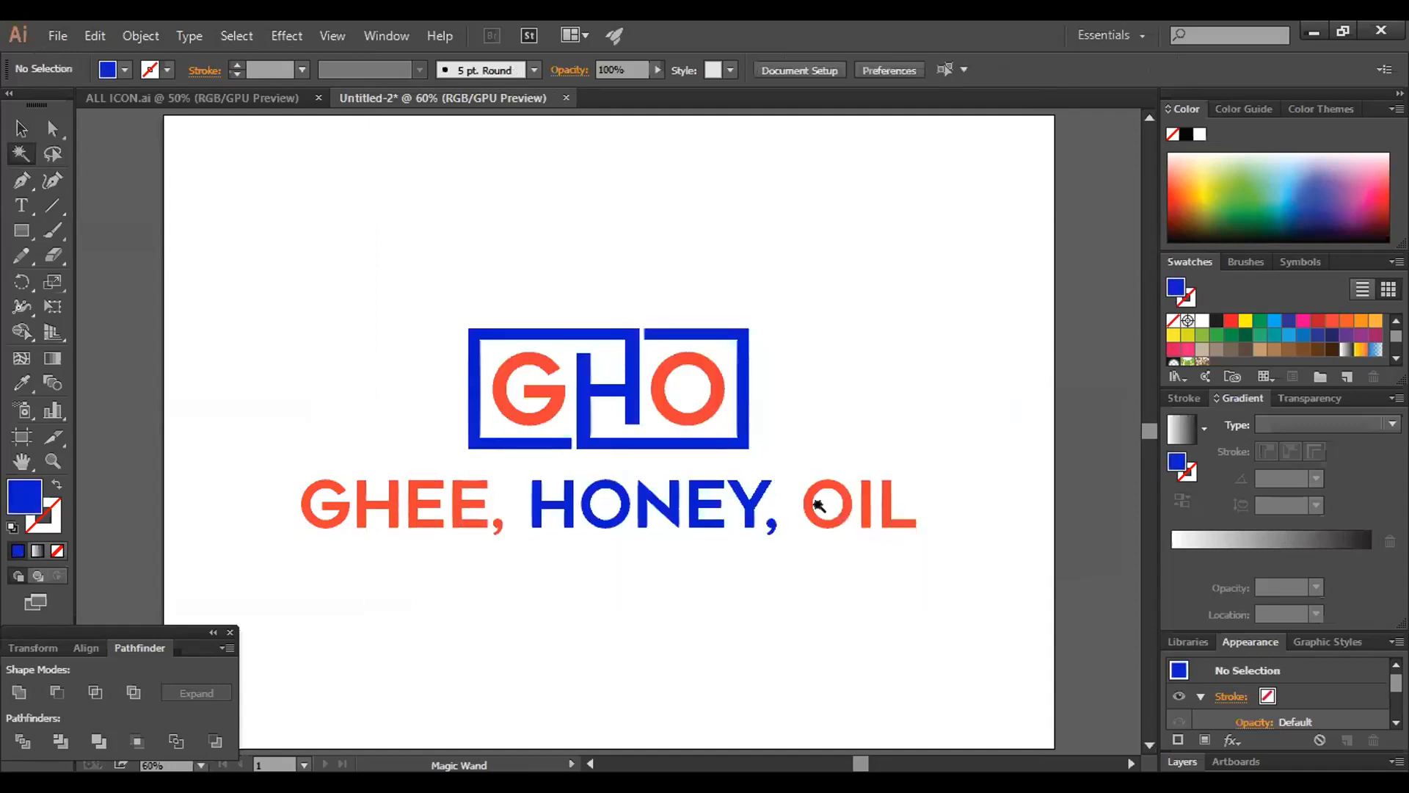
Select all orange letters of the logo and tagline with the Magic Wand and set their fill to a brighter red
{"action": "key", "text": "ctrl+z"}
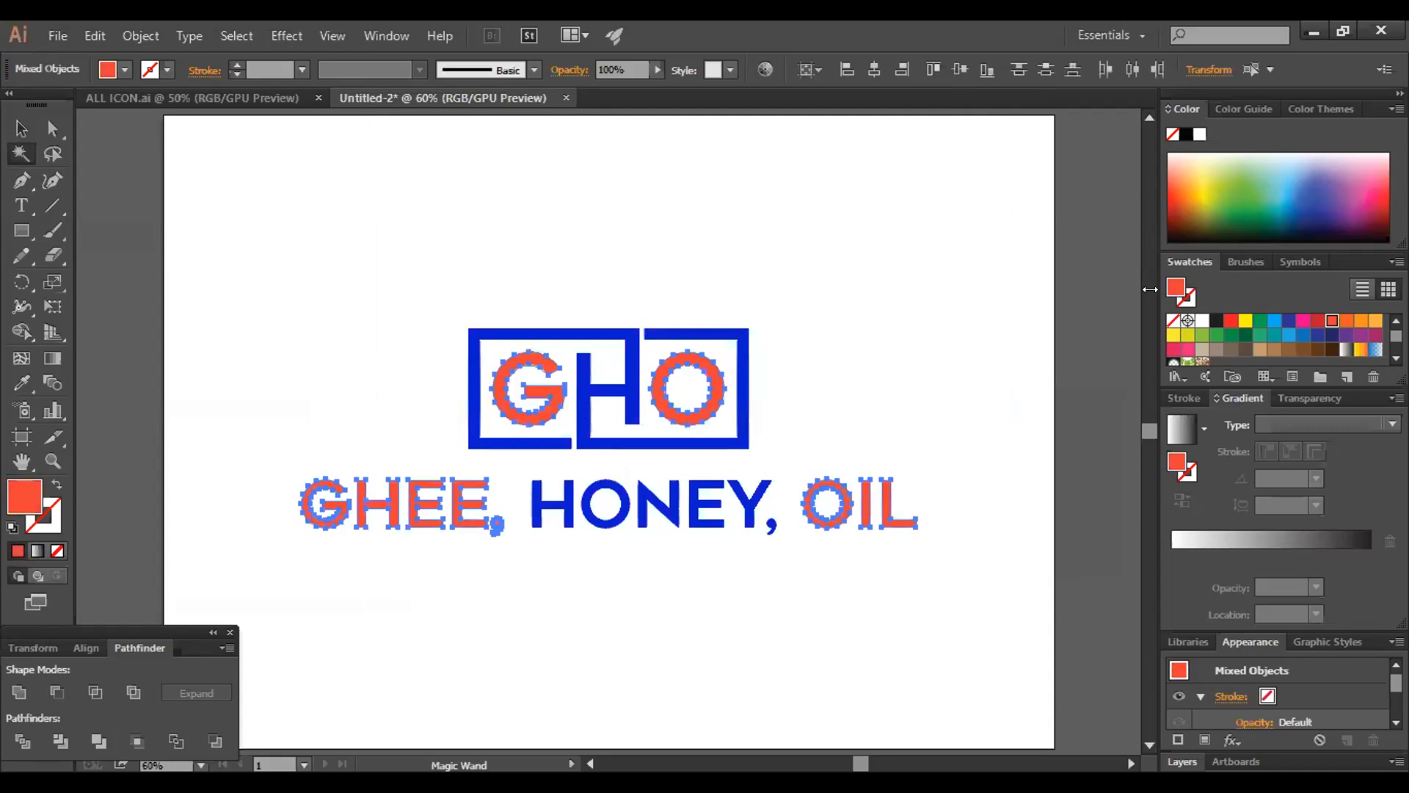
{"action": "double_click", "coordinate": [1176, 293]}
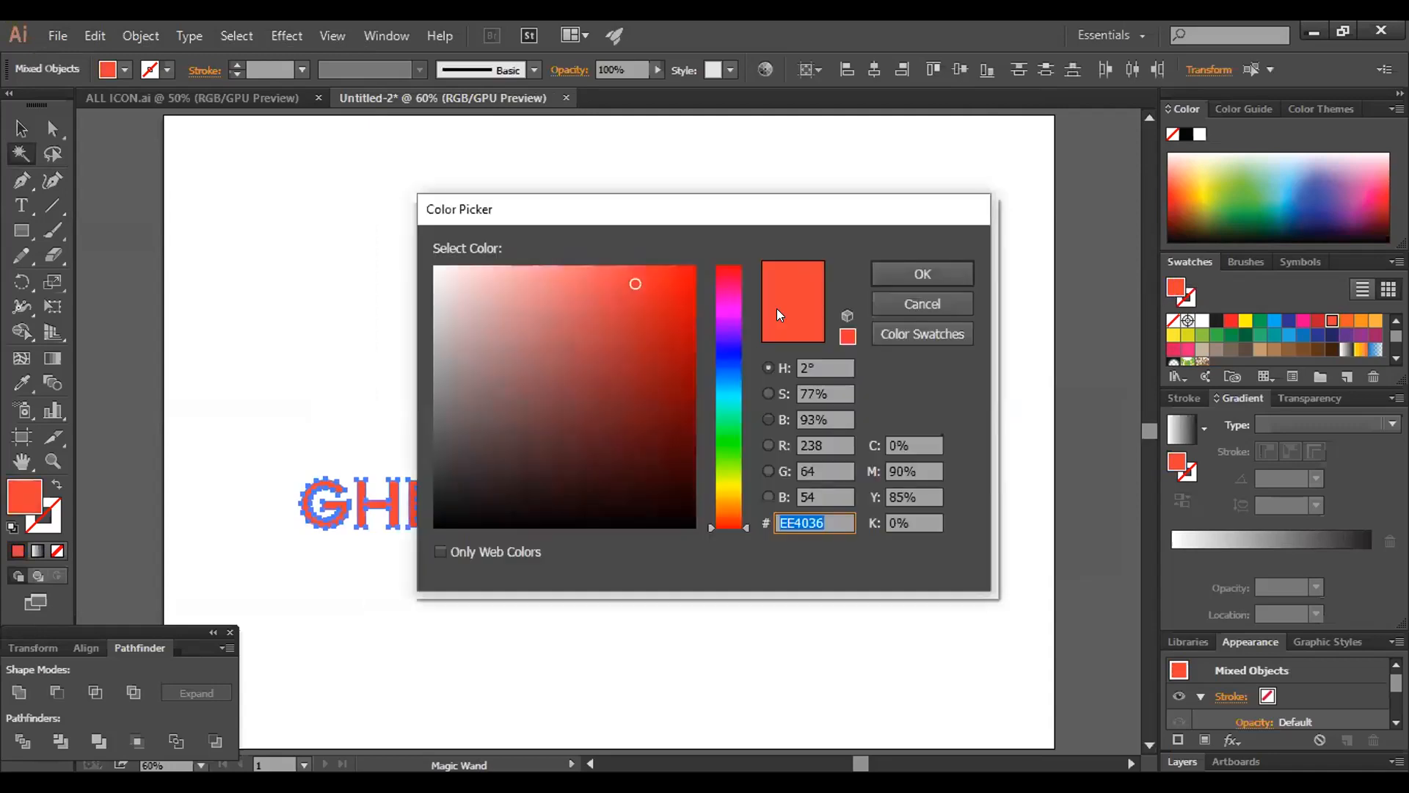
{"action": "left_click", "coordinate": [900, 271]}
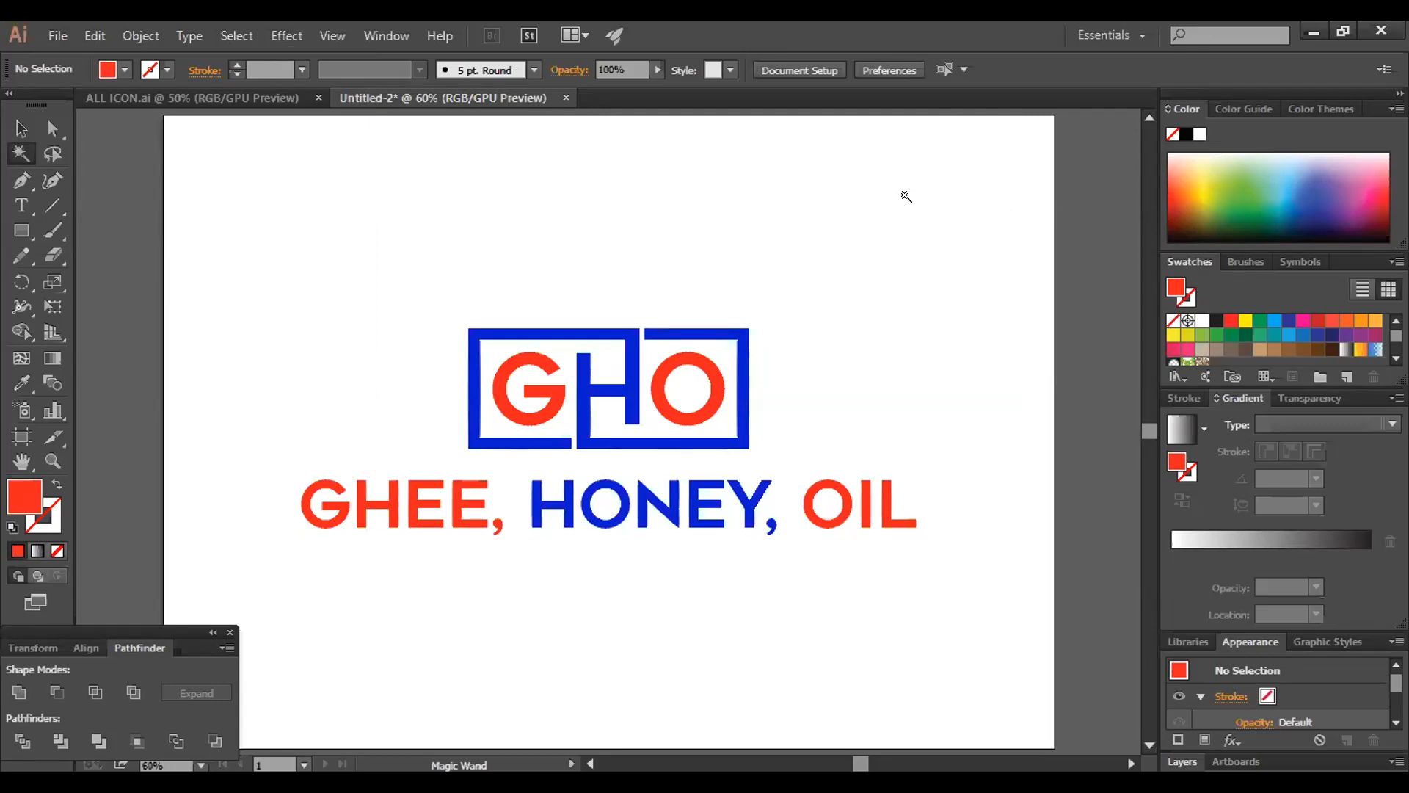
Select the blue frame, H and HONEY with the Magic Wand, recolour them with the purple swatch and deselect
{"action": "scroll", "coordinate": [869, 136], "scroll_direction": "up", "scroll_amount": 1}
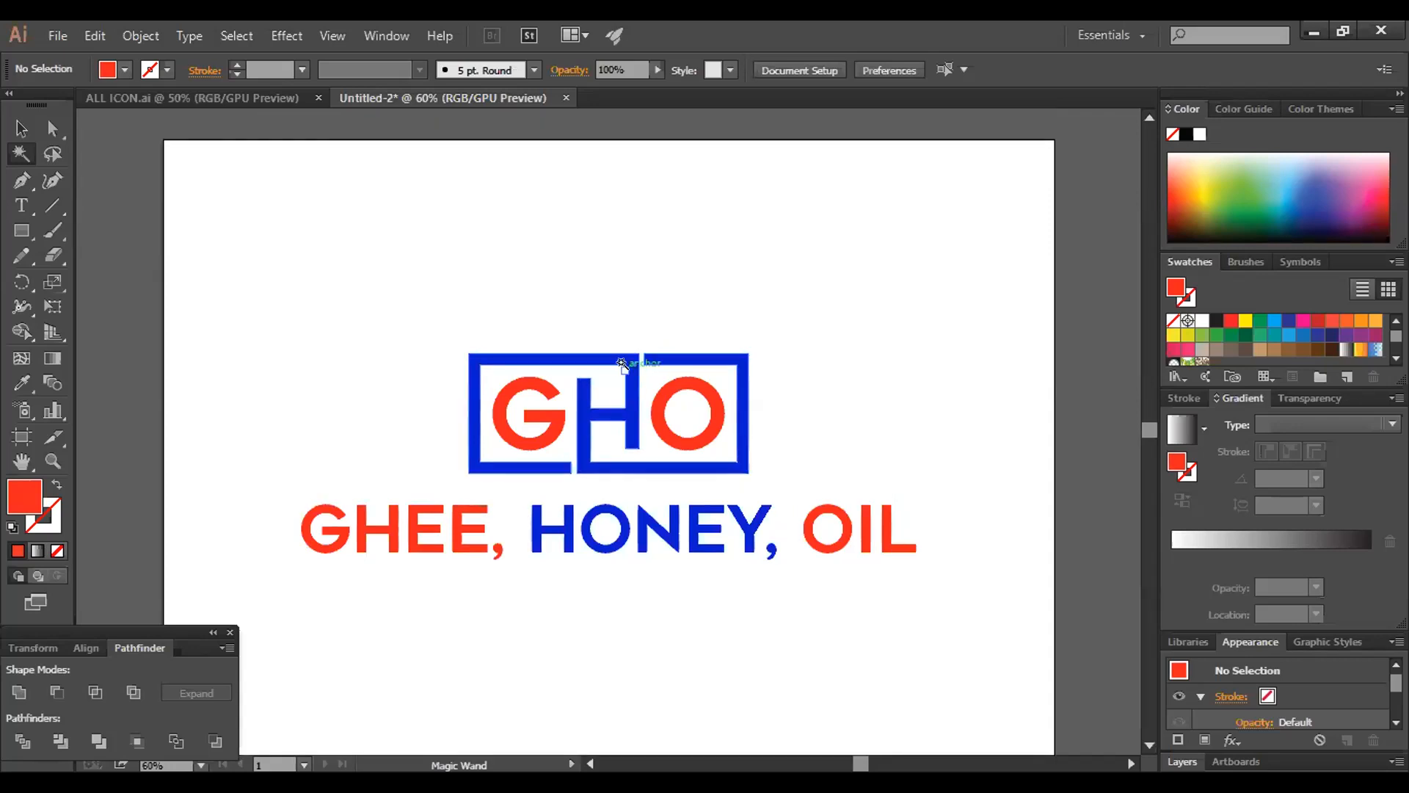
{"action": "left_click", "coordinate": [623, 362]}
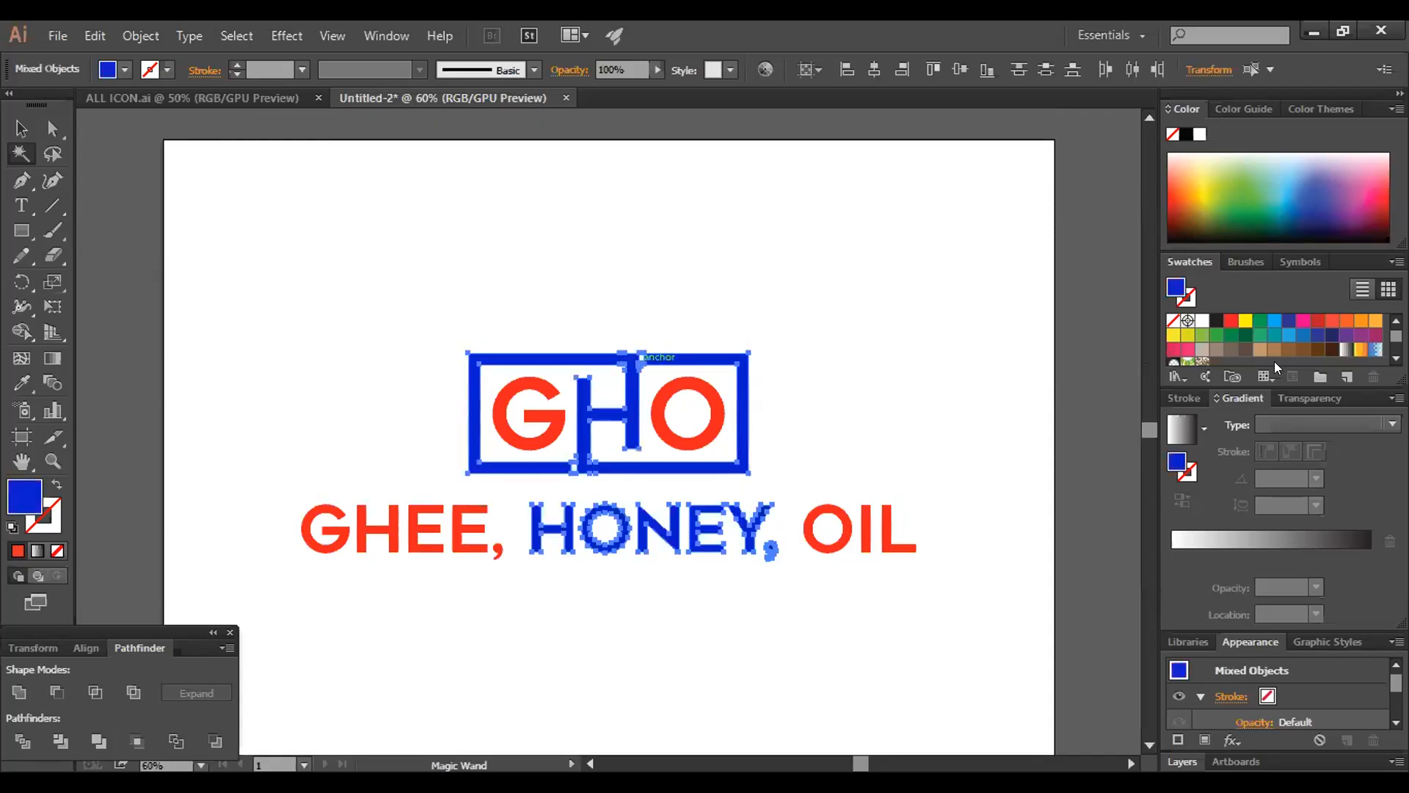
{"action": "left_click", "coordinate": [1360, 335]}
{"action": "left_click", "coordinate": [975, 342]}
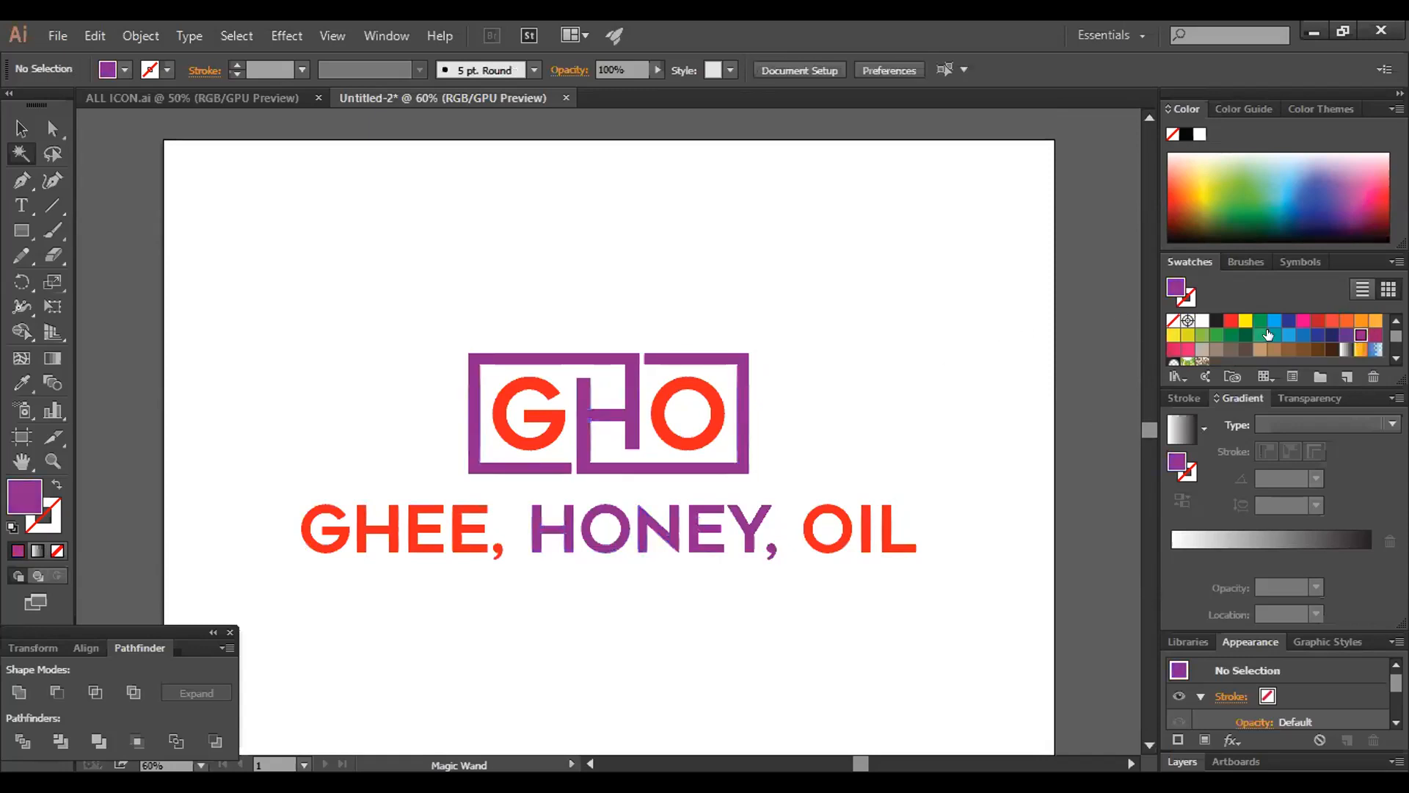
Select the red G, O, GHEE and OIL letters with the Magic Wand and recolour them with the indigo blue swatch
{"action": "left_click", "coordinate": [806, 528]}
{"action": "left_click", "coordinate": [1318, 334]}
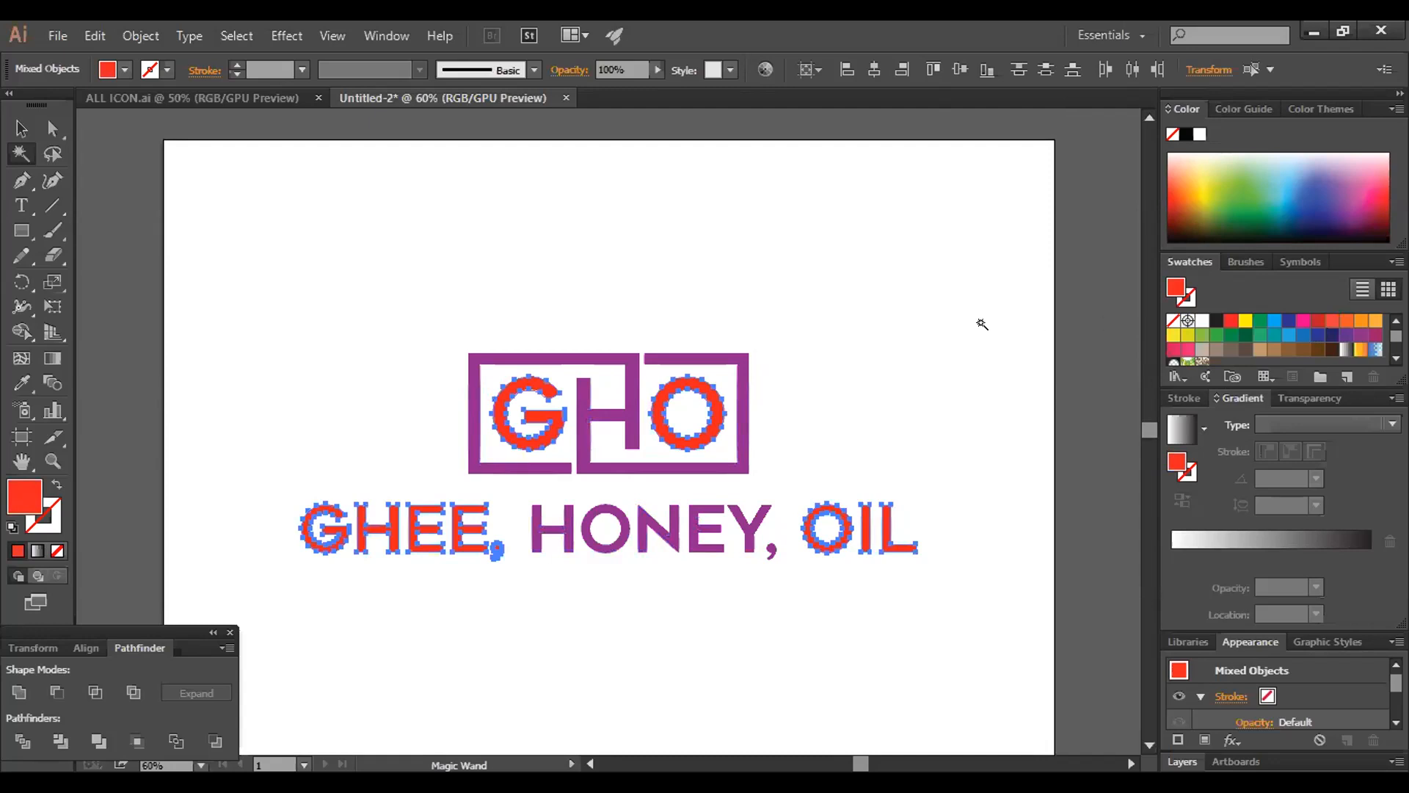
{"action": "left_click", "coordinate": [757, 449]}
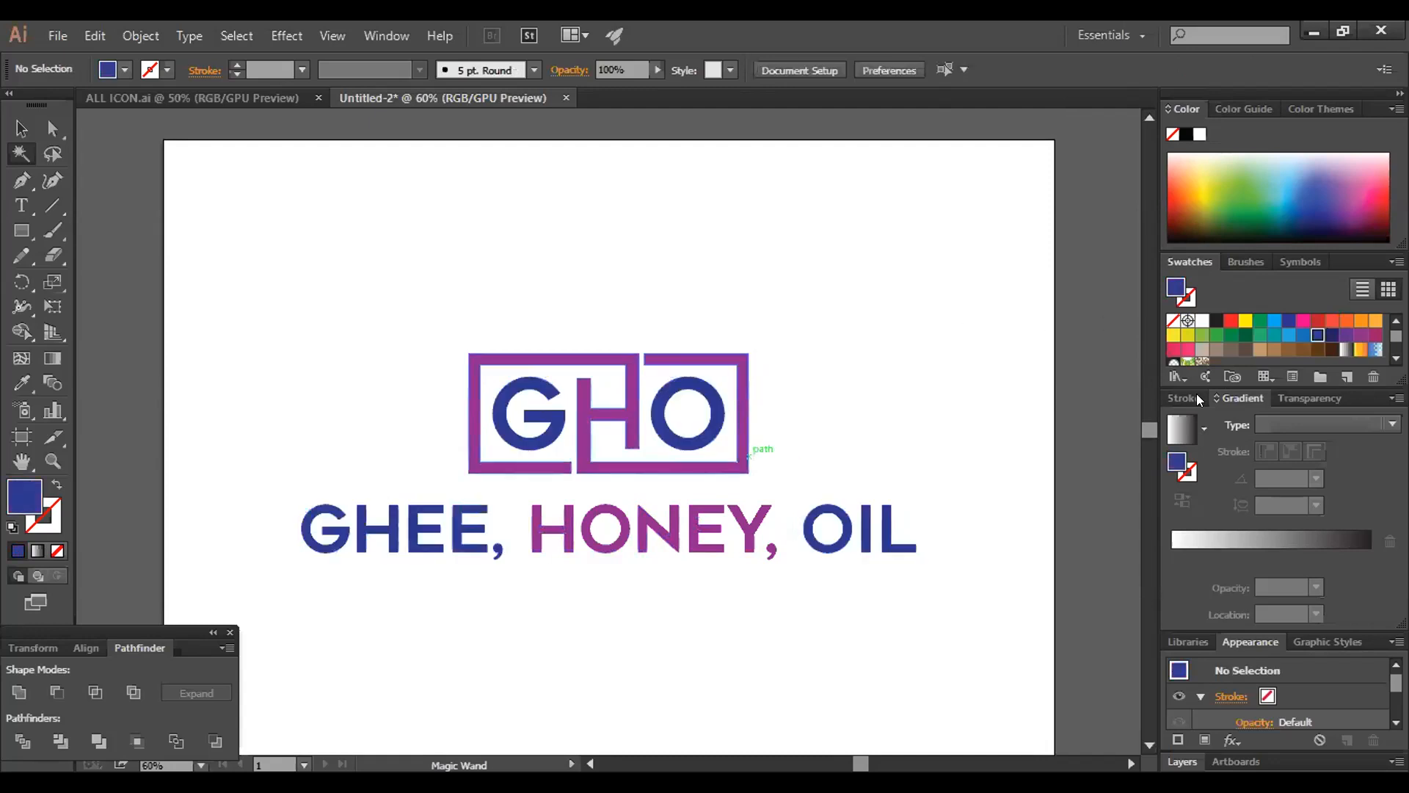
Select the purple frame, H and HONEY with the Magic Wand, recolour them with the bright pink swatch and deselect
{"action": "left_click", "coordinate": [744, 441]}
{"action": "left_click", "coordinate": [1375, 337]}
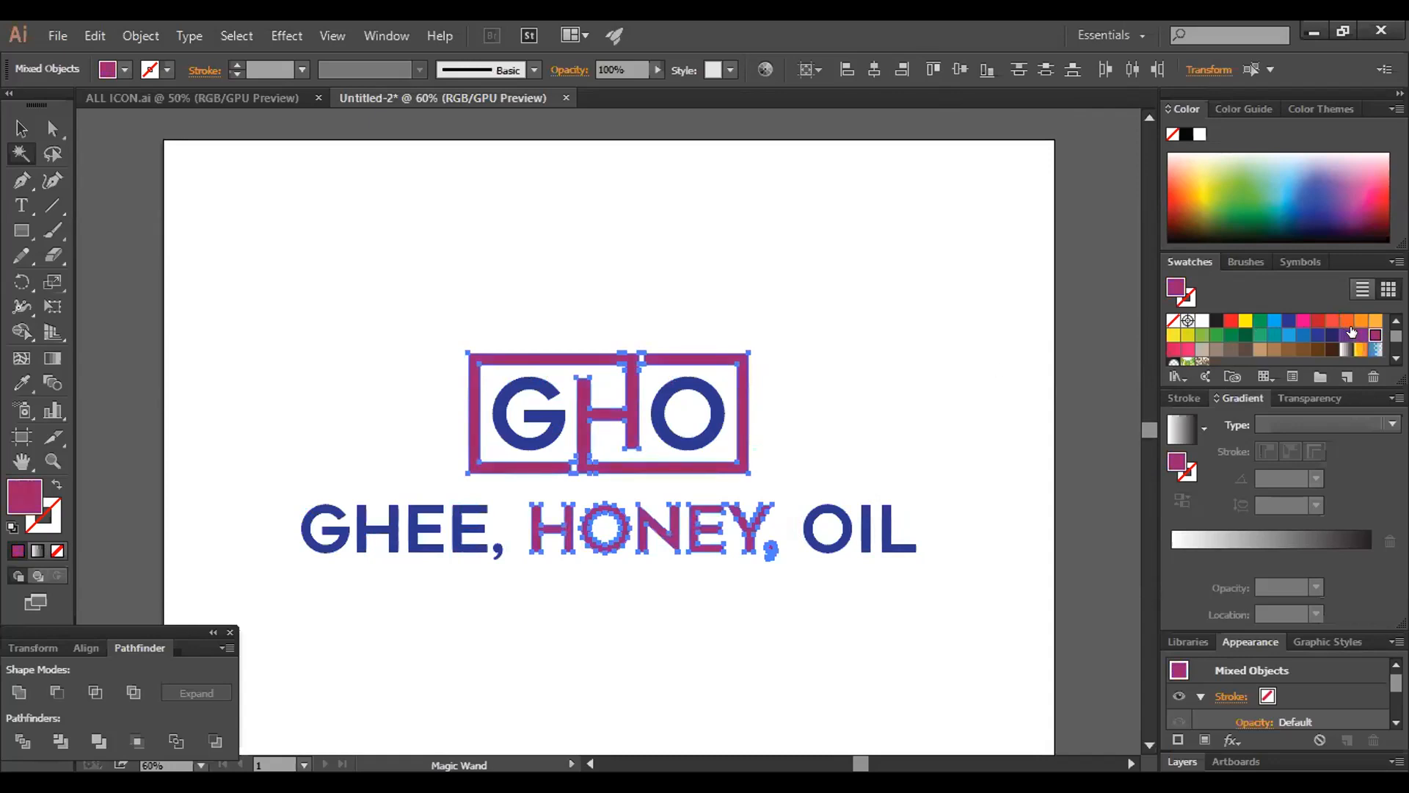
{"action": "left_click", "coordinate": [1303, 321]}
{"action": "left_click", "coordinate": [783, 441]}
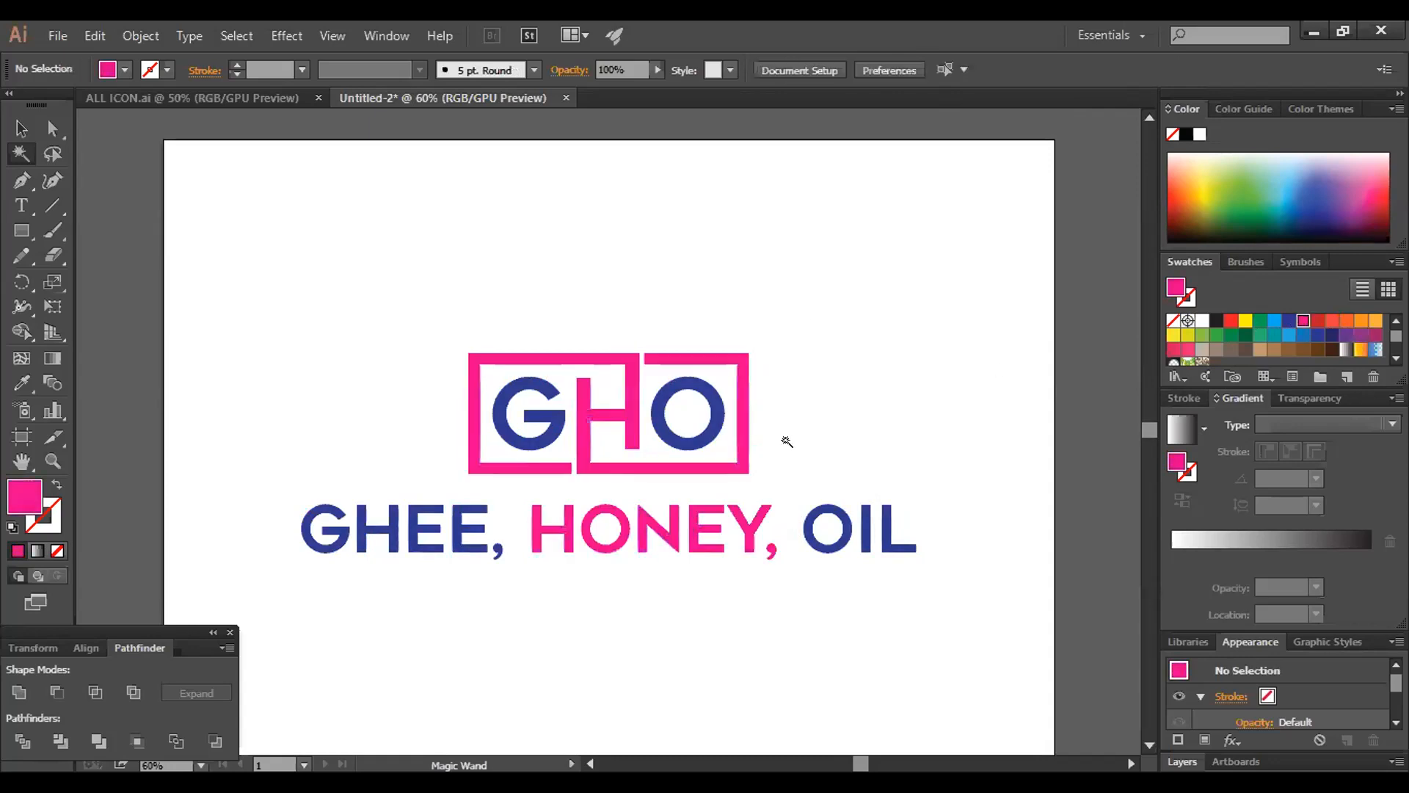
Select the indigo G, O, GHEE and OIL letters with the Magic Wand and set their fill to #0329EA
{"action": "left_click", "coordinate": [830, 513]}
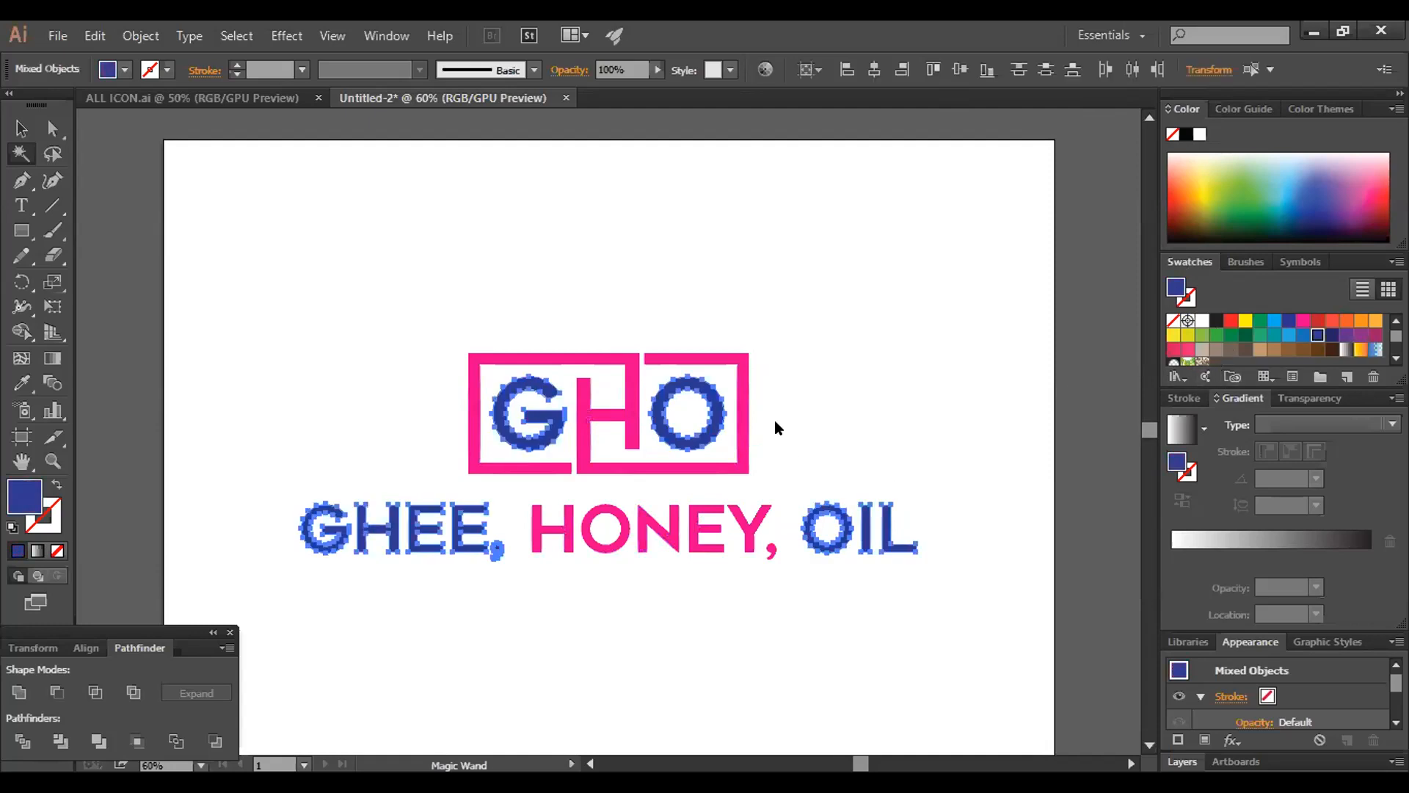
{"action": "left_click", "coordinate": [691, 286]}
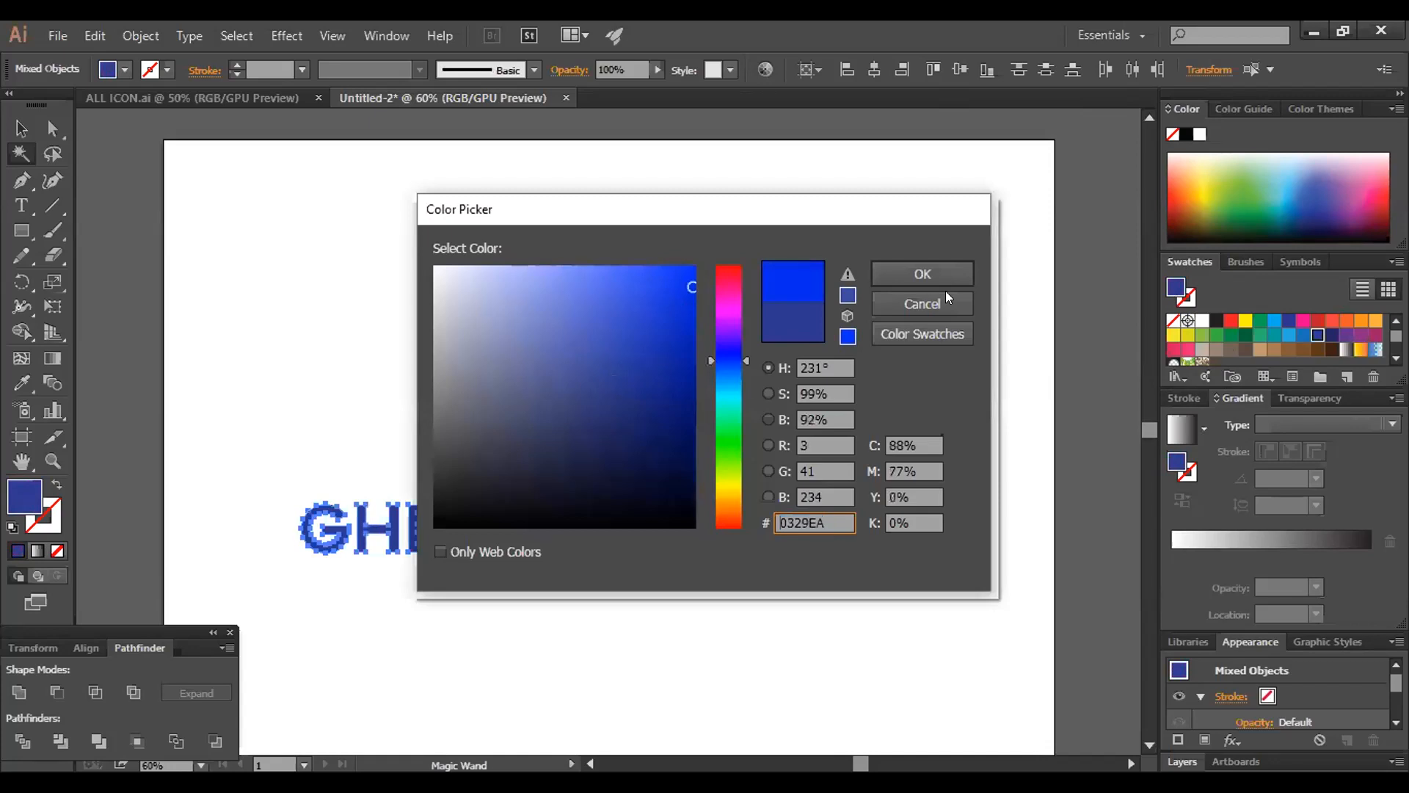
{"action": "left_click", "coordinate": [948, 273]}
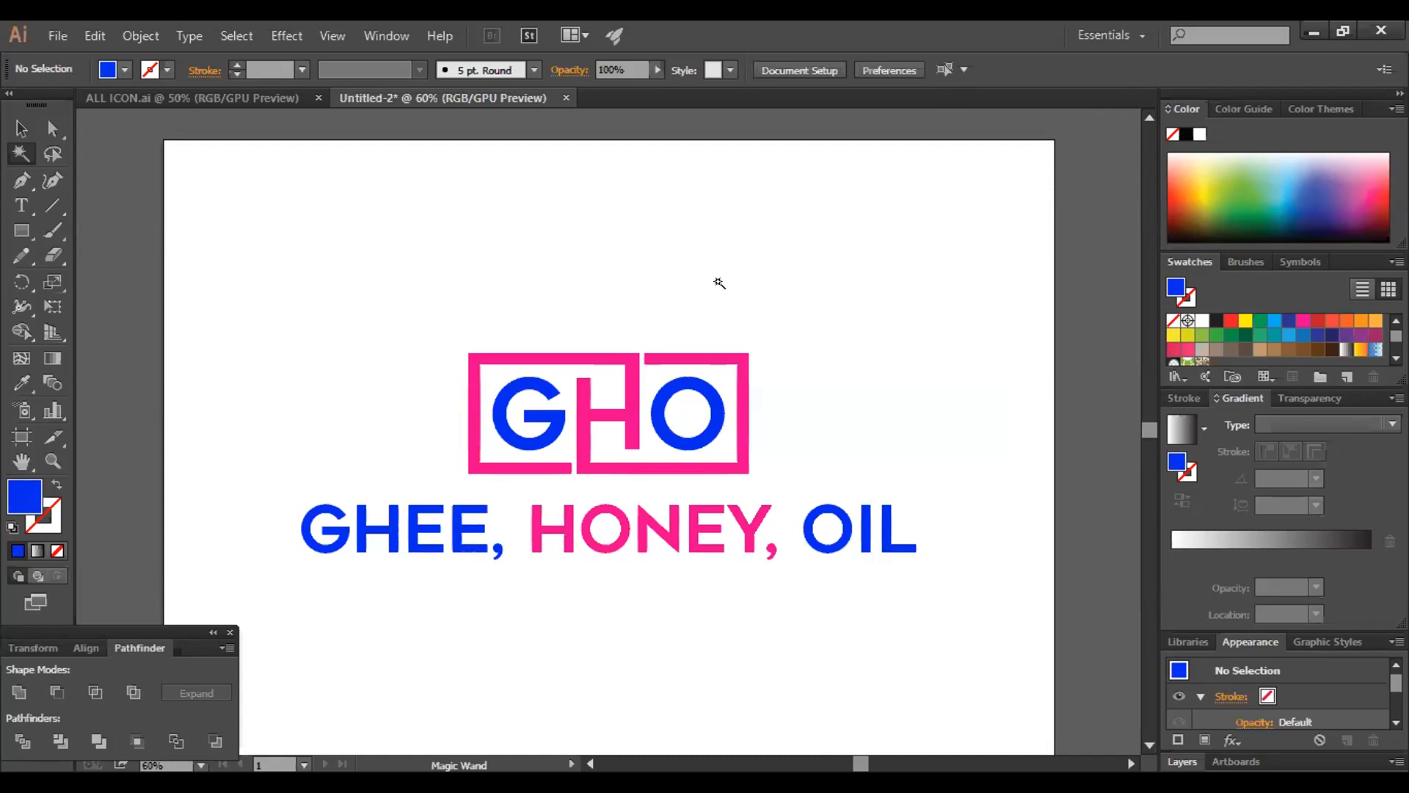
Select the pink frame, H and HONEY with the Magic Wand, recolour them with the light brown swatch and deselect
{"action": "left_click", "coordinate": [625, 368]}
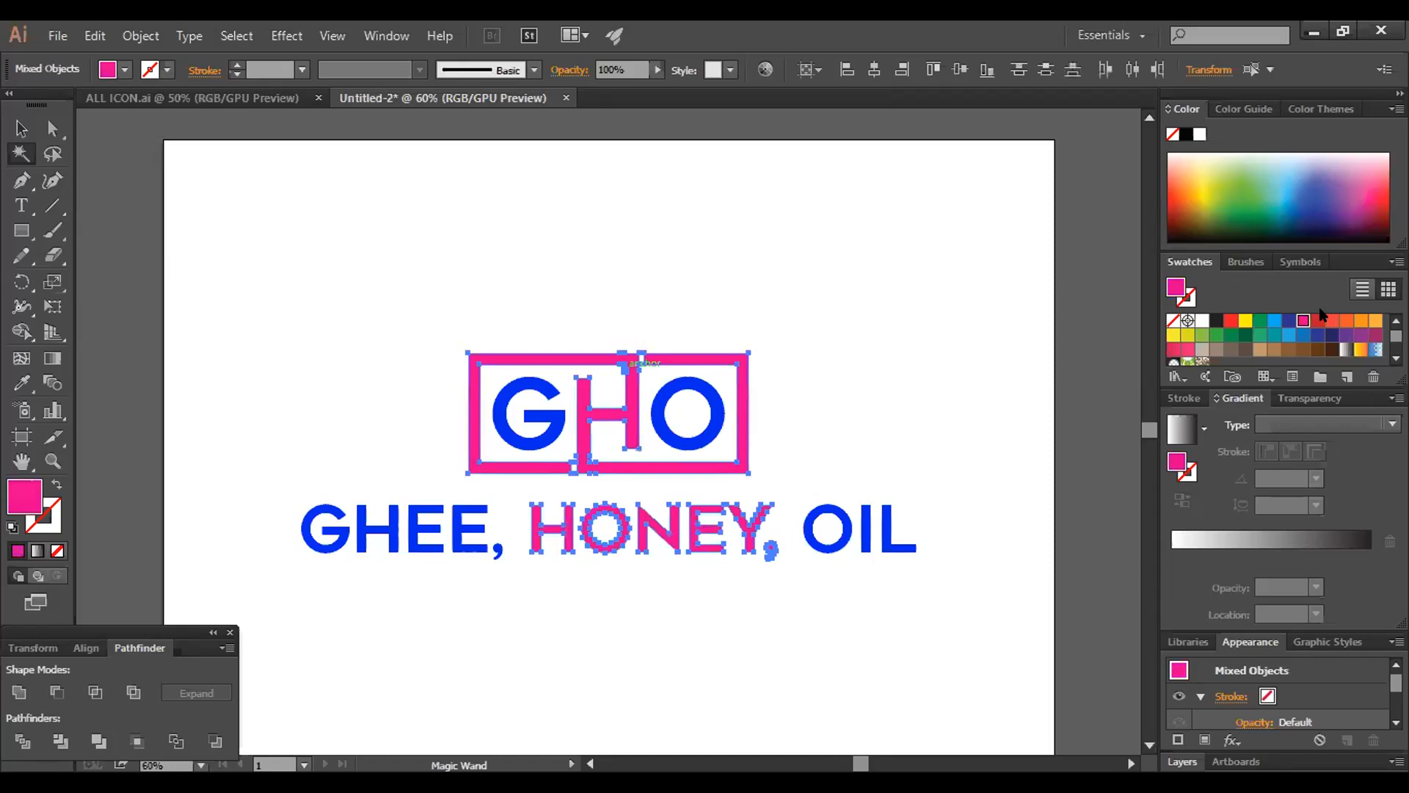
{"action": "left_click", "coordinate": [1274, 349]}
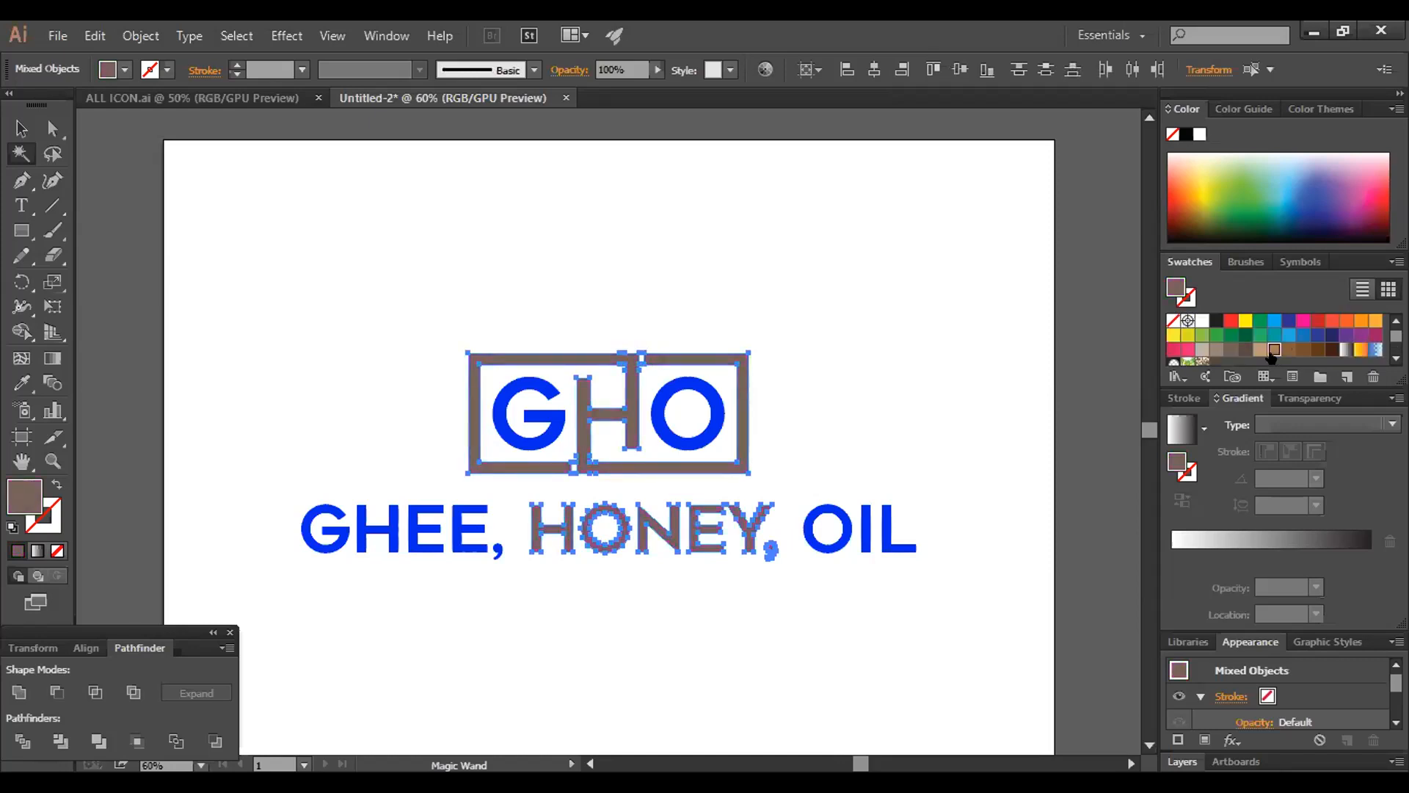
{"action": "left_click", "coordinate": [1073, 339]}
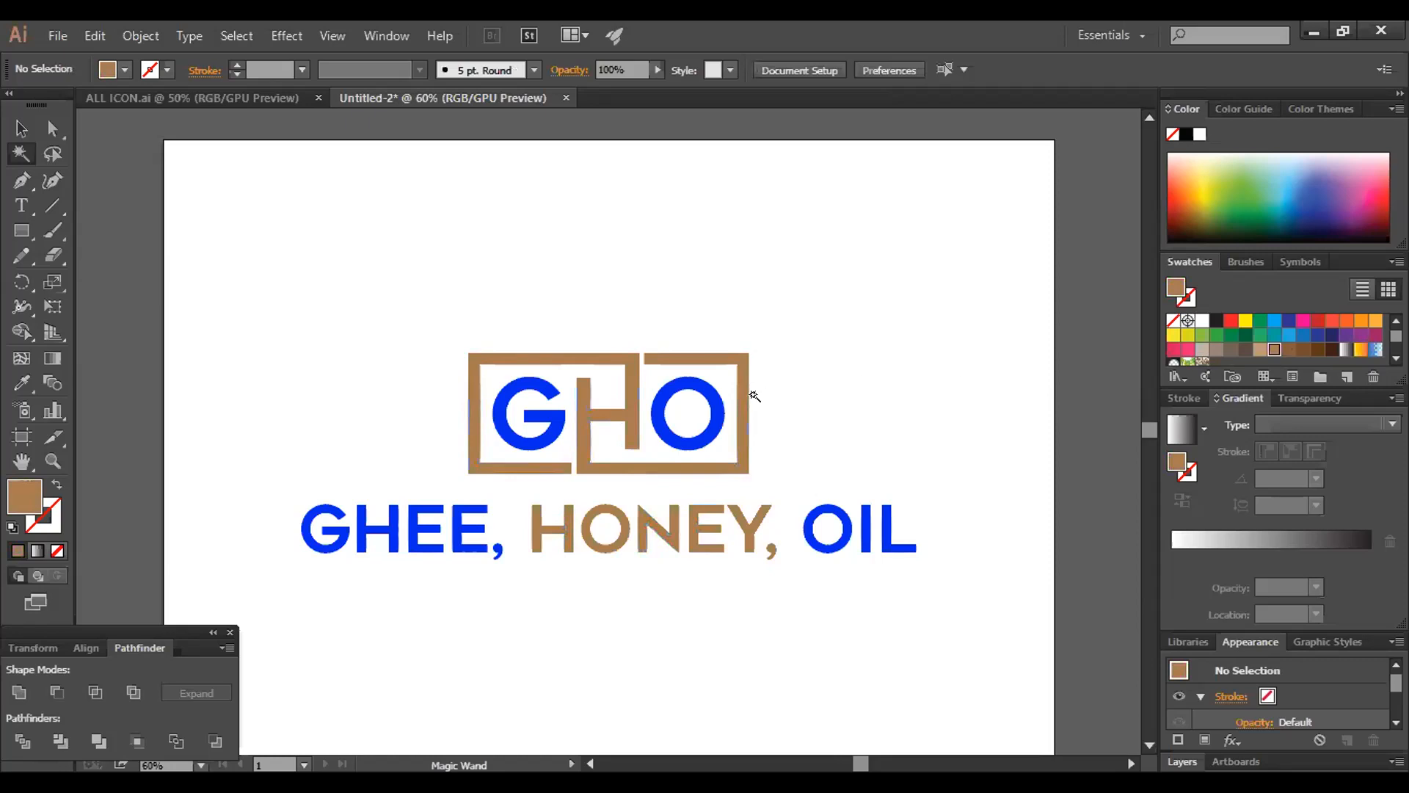
Select the blue G, O, GHEE and OIL letters with the Magic Wand, recolour them with a dark brown swatch and deselect
{"action": "left_click", "coordinate": [822, 517]}
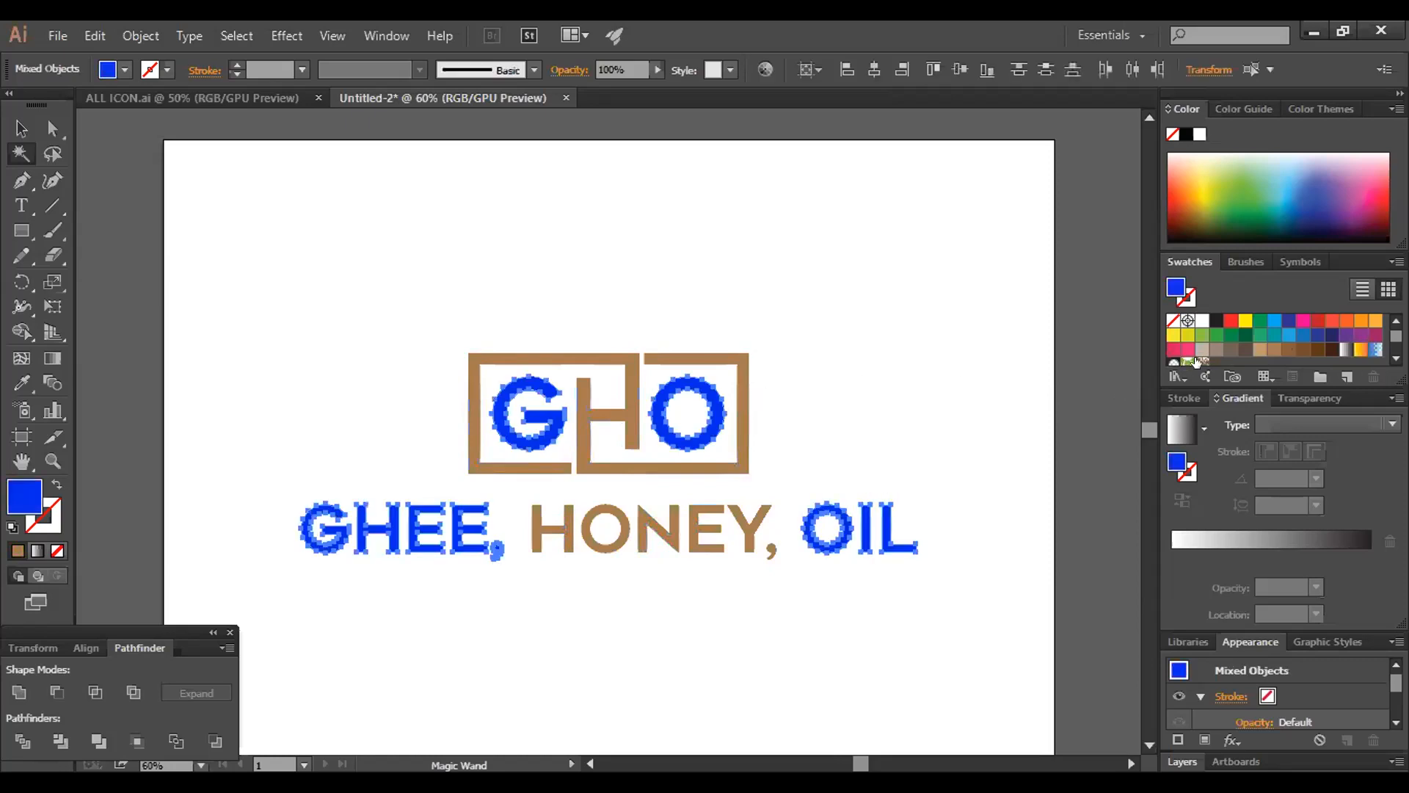
{"action": "left_click", "coordinate": [1317, 350]}
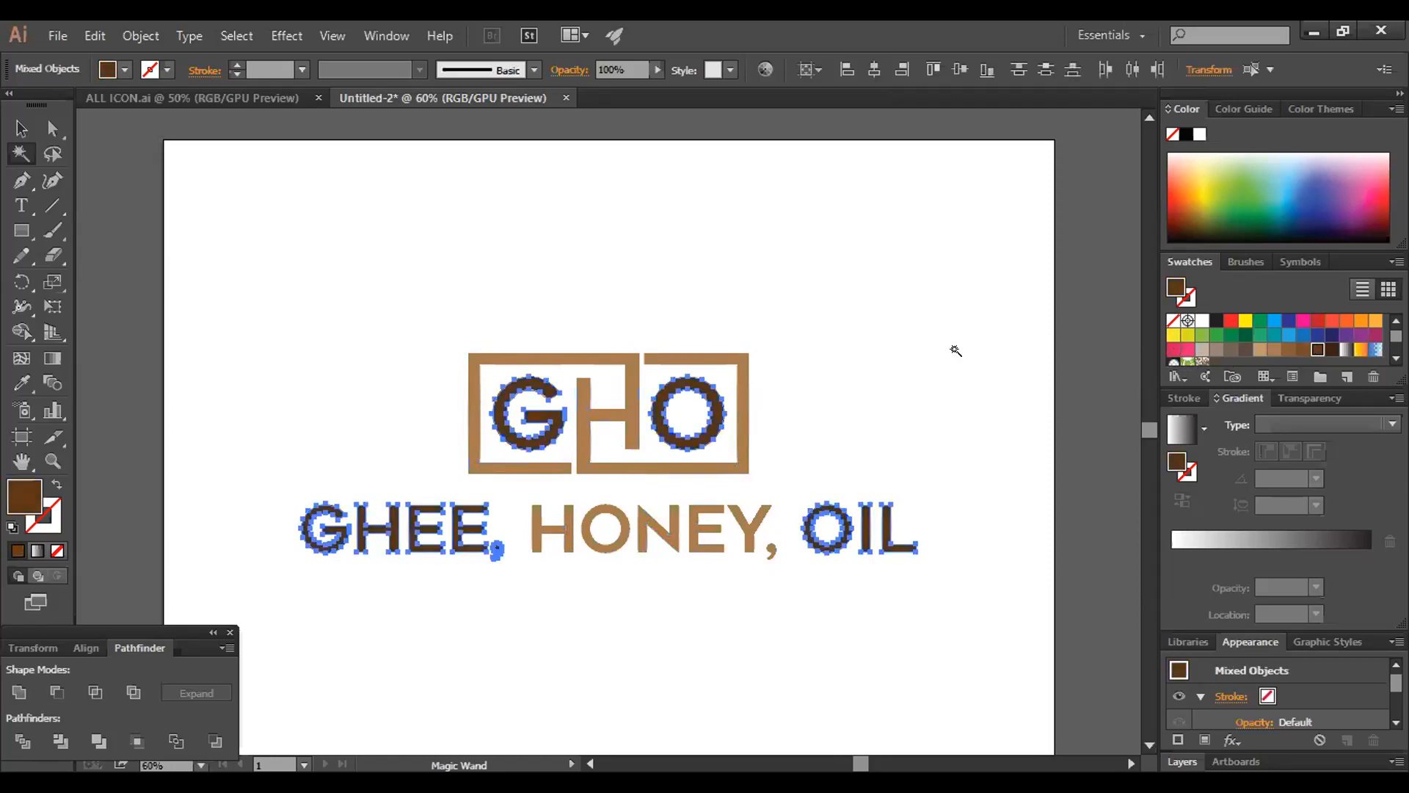
{"action": "left_click", "coordinate": [913, 362]}
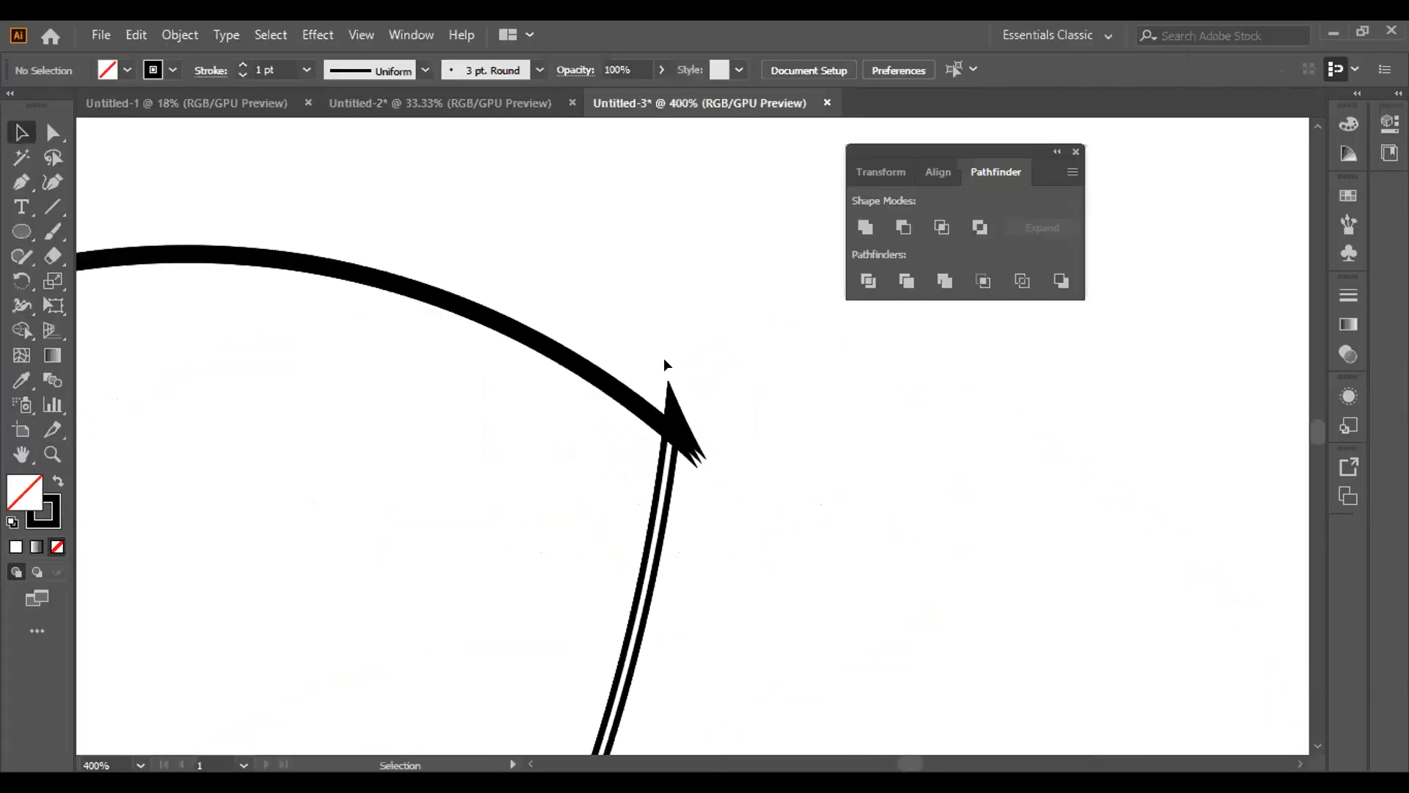
Undo the last three edits to the arcs meeting at the pointed corner and select the short line crossing it
{"action": "left_click_drag", "start_coordinate": [664, 360], "coordinate": [698, 404]}
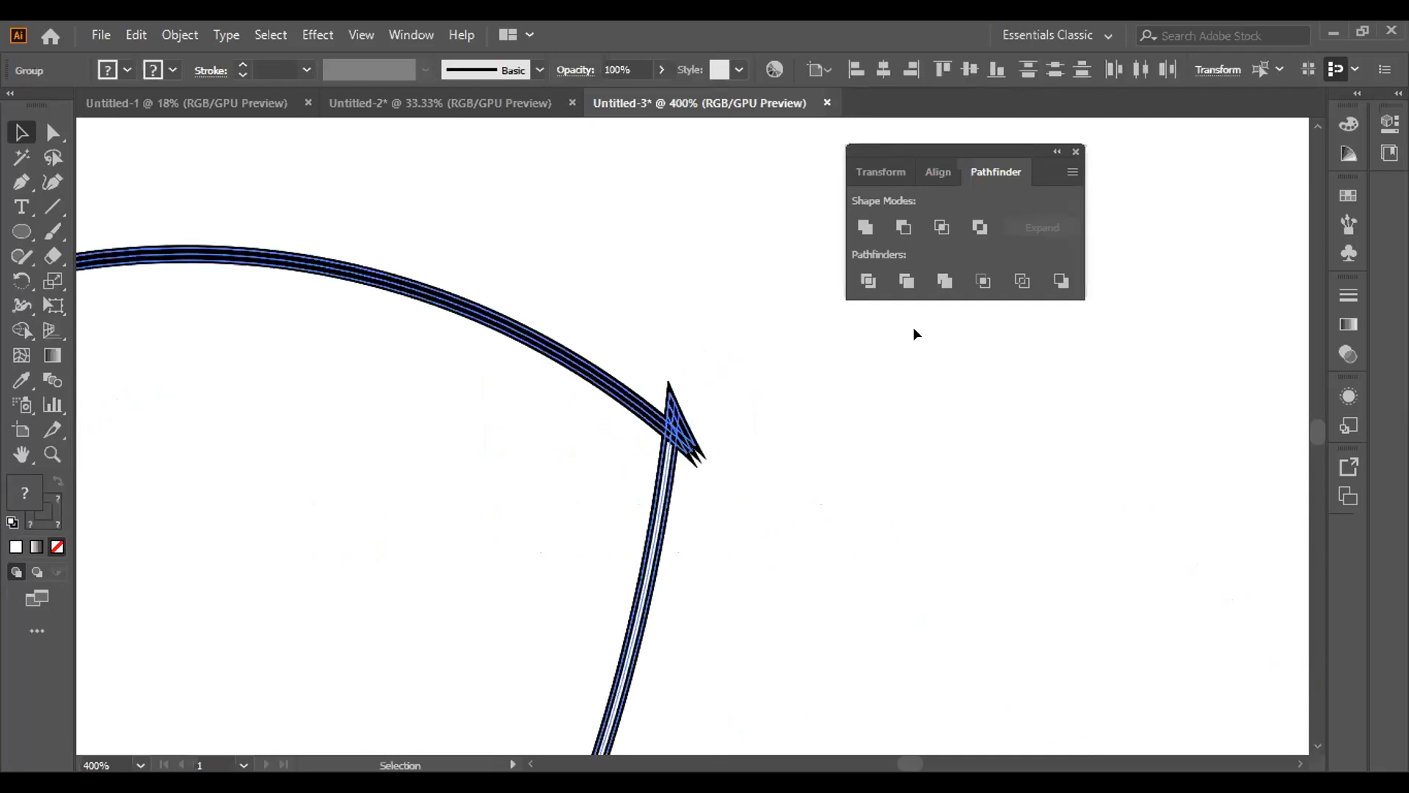
{"action": "key", "text": "ctrl+z"}
{"action": "key", "text": "ctrl+z"}
{"action": "key", "text": "ctrl+z"}
{"action": "key", "text": "ctrl+z"}
{"action": "left_click", "coordinate": [711, 378]}
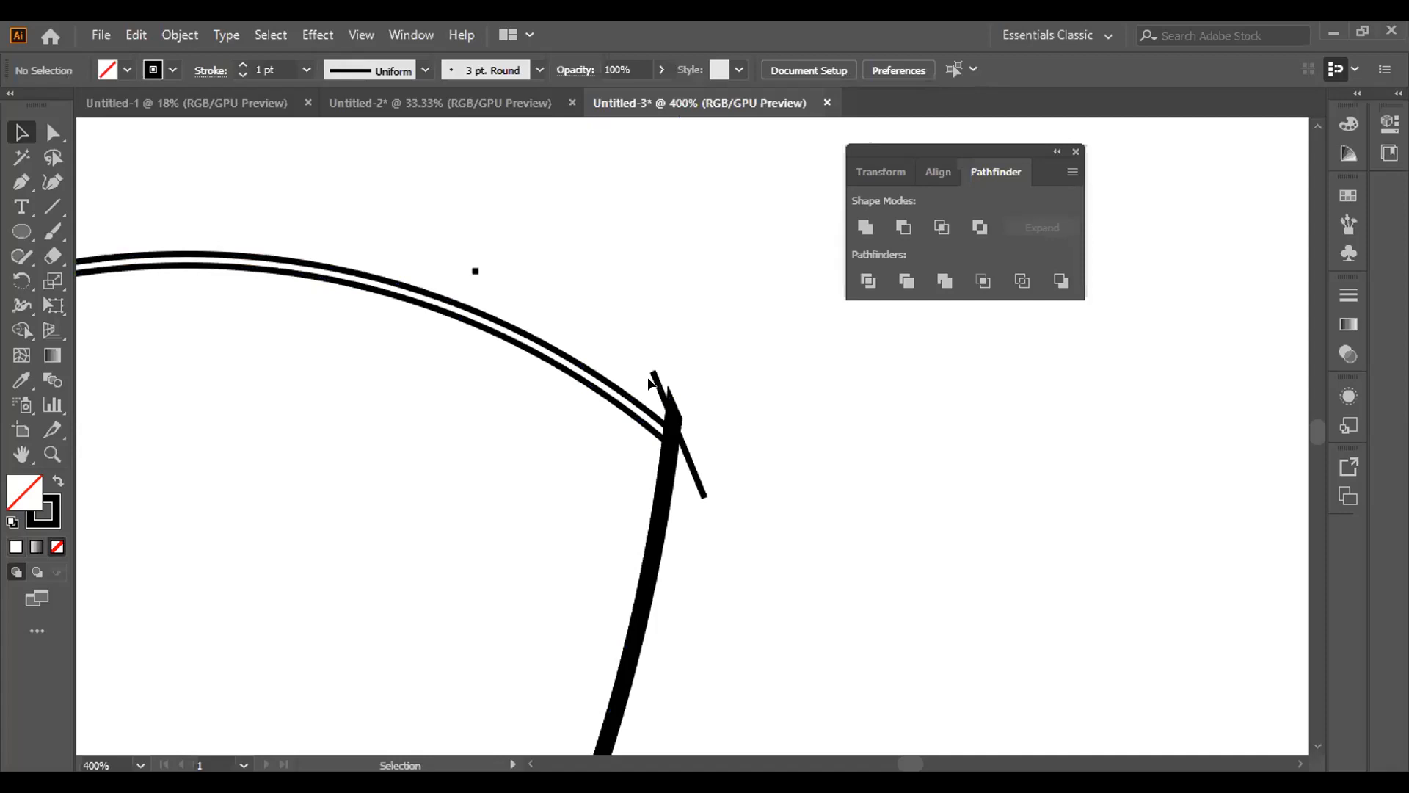
{"action": "left_click_drag", "start_coordinate": [621, 335], "coordinate": [664, 402]}
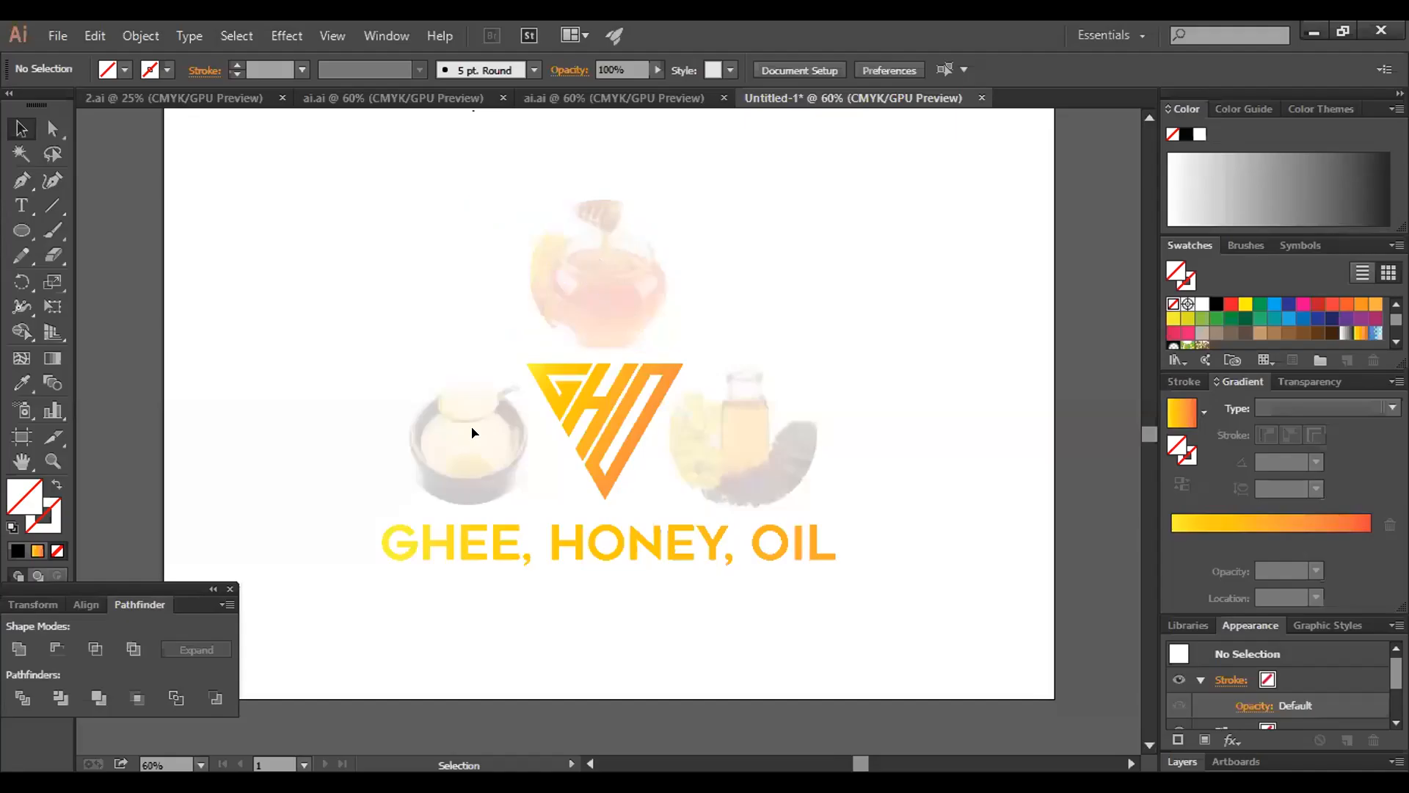
Ungroup the triangular GHO logo from its three faded ingredient images and tagline, then deselect everything
{"action": "left_click", "coordinate": [472, 434]}
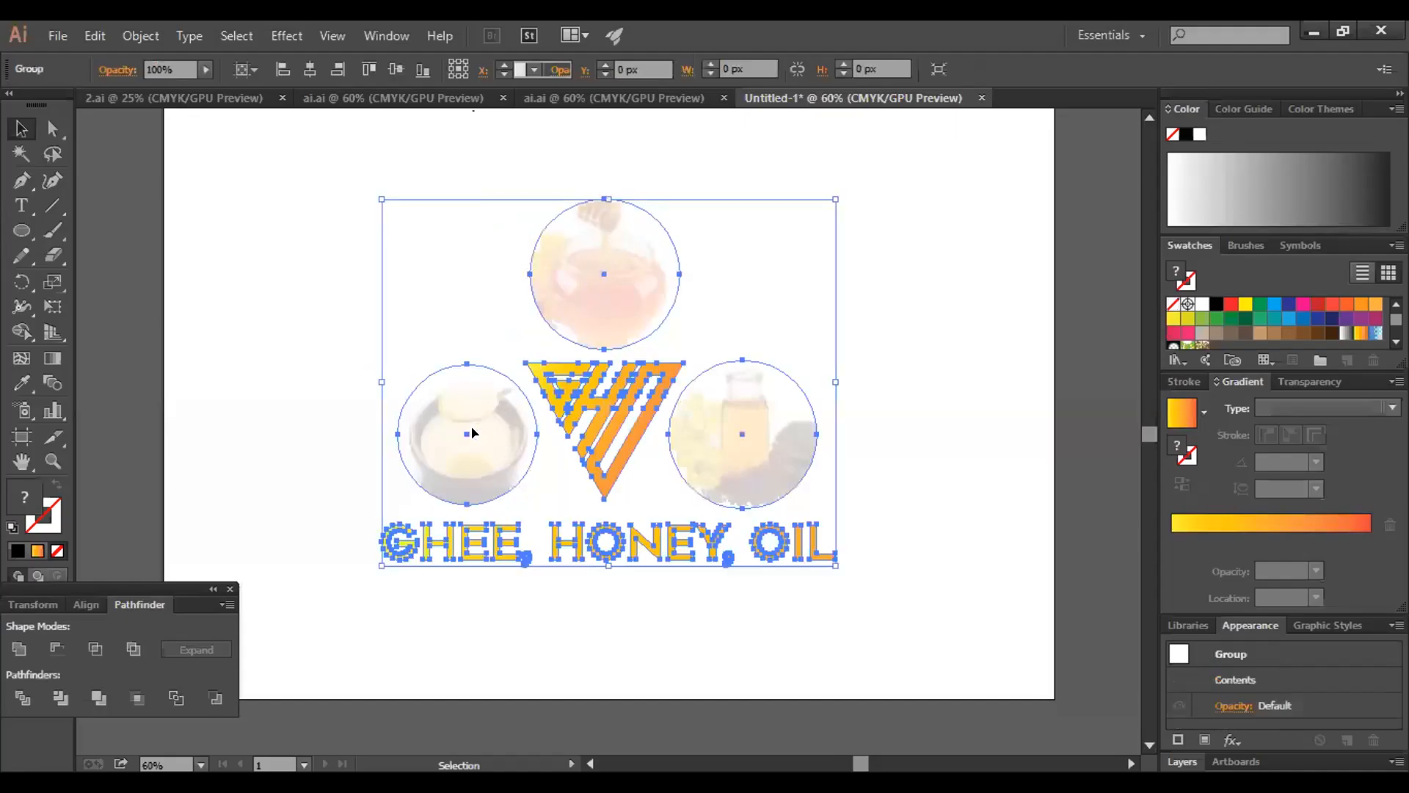
{"action": "right_click", "coordinate": [472, 433]}
{"action": "left_click", "coordinate": [532, 554]}
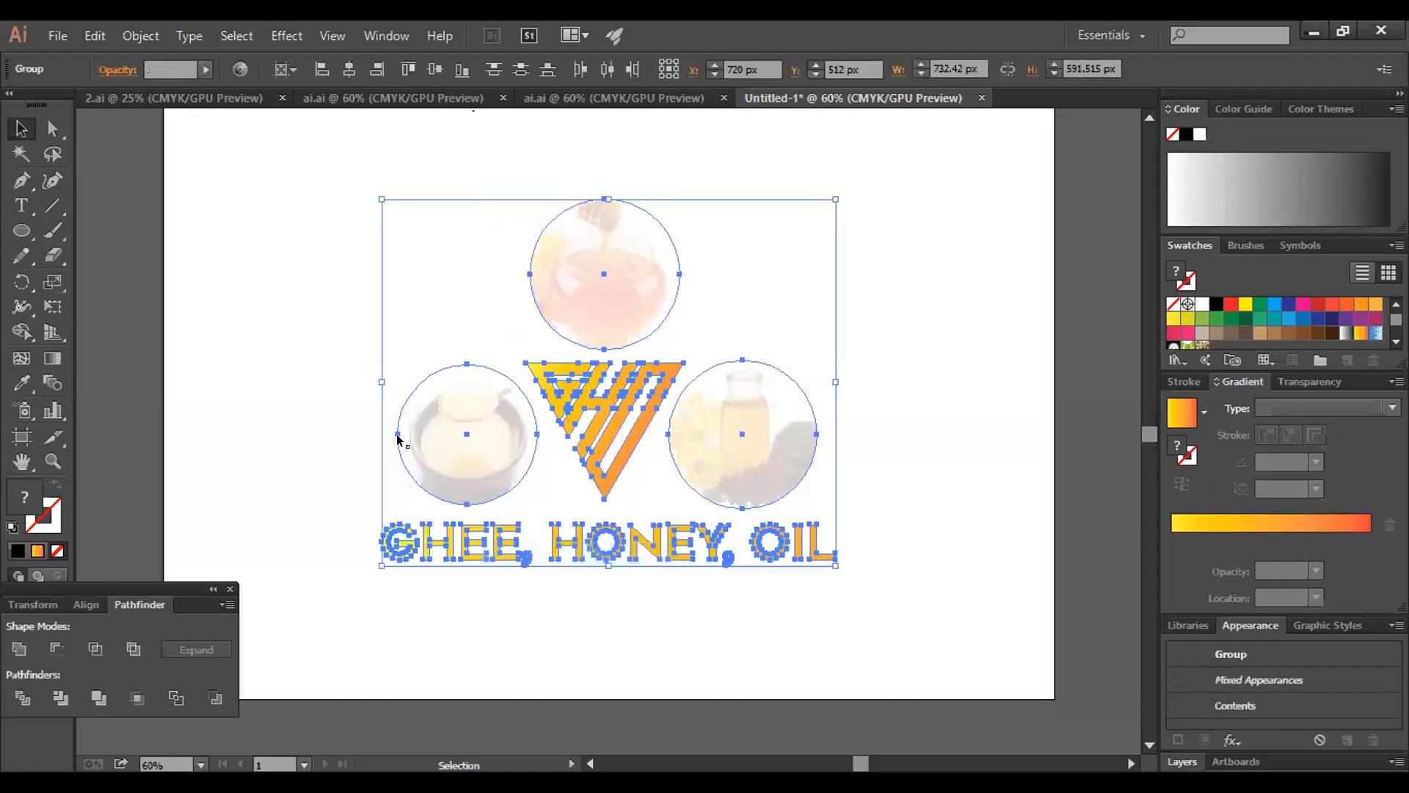
{"action": "key", "text": "ctrl+shift+a"}
Nudge the faded ghee bowl image right toward the triangular emblem, to X about 532 px
{"action": "left_click", "coordinate": [454, 426]}
{"action": "key", "text": "shift+Right"}
{"action": "key", "text": "shift+Right"}
{"action": "key", "text": "shift+Right"}
{"action": "key", "text": "shift+Right"}
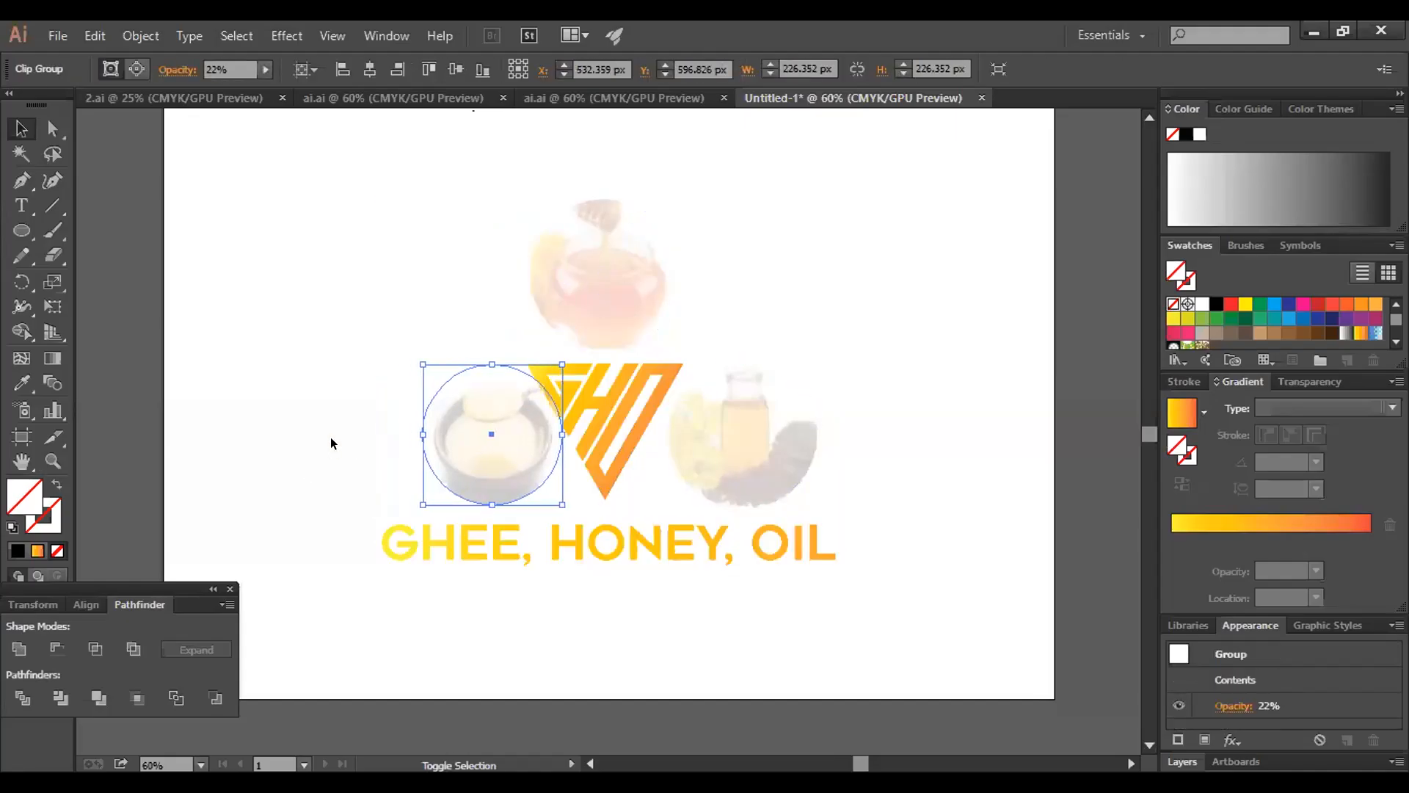
{"action": "left_click", "coordinate": [330, 438]}
Nudge the faded oil bottle image left toward the triangular emblem, to X about 907 px
{"action": "left_click", "coordinate": [813, 439]}
{"action": "key", "text": "shift+Left"}
{"action": "key", "text": "shift+Left"}
{"action": "key", "text": "shift+Left"}
{"action": "left_click", "coordinate": [898, 358]}
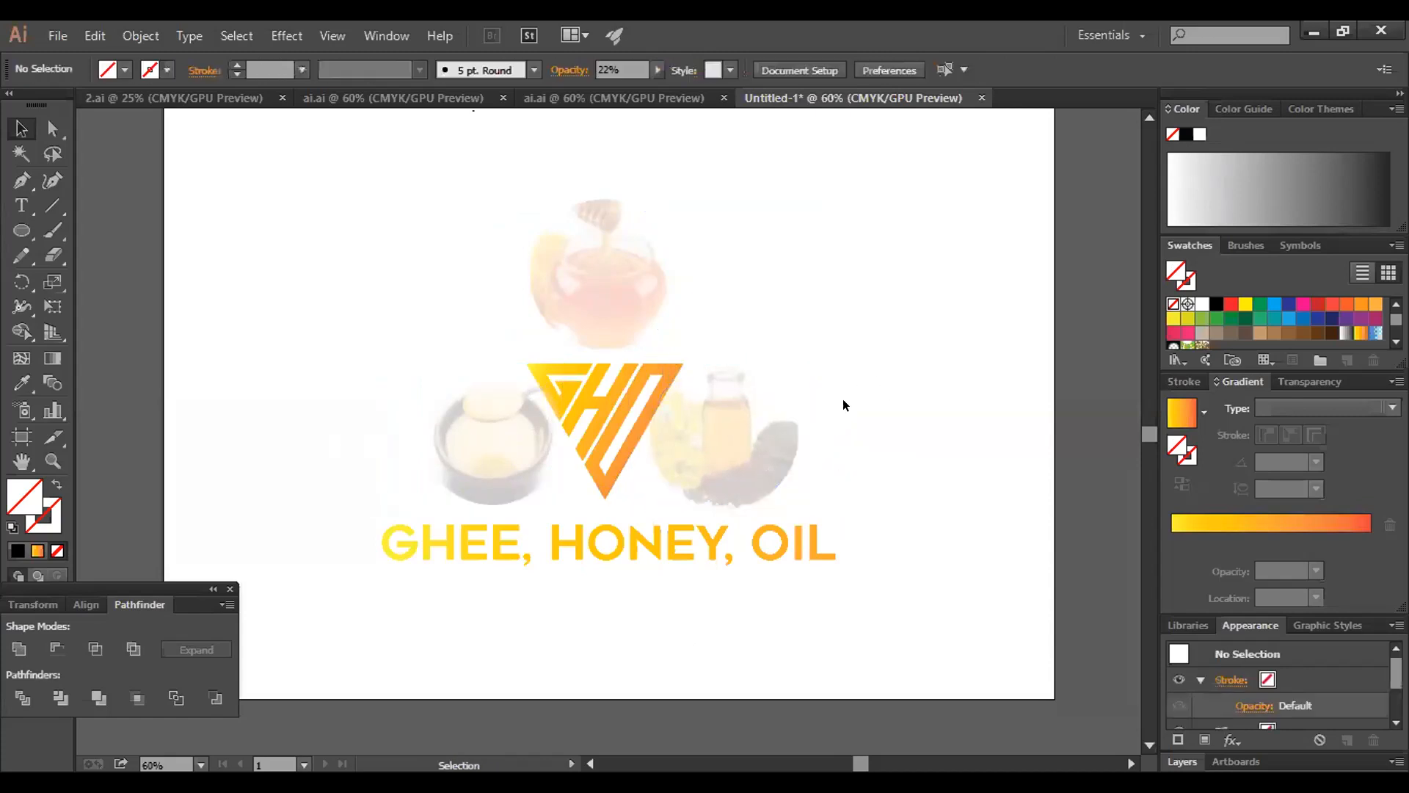
Nudge the faded honey jar image down about 30 px toward the triangular emblem and deselect
{"action": "left_click", "coordinate": [544, 244]}
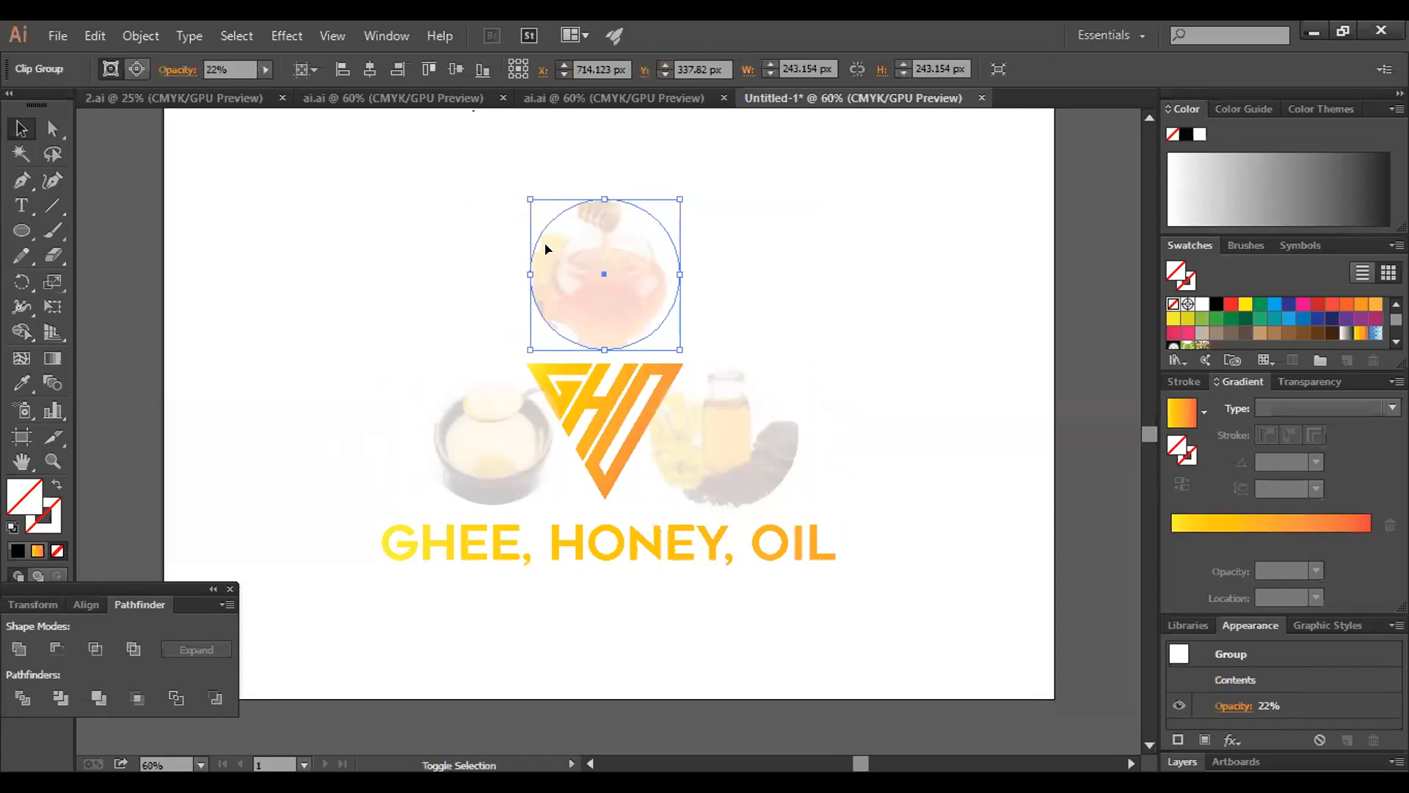
{"action": "key", "text": "shift+Down"}
{"action": "key", "text": "shift+Down"}
{"action": "key", "text": "shift+Down"}
{"action": "key", "text": "ctrl+shift+a"}
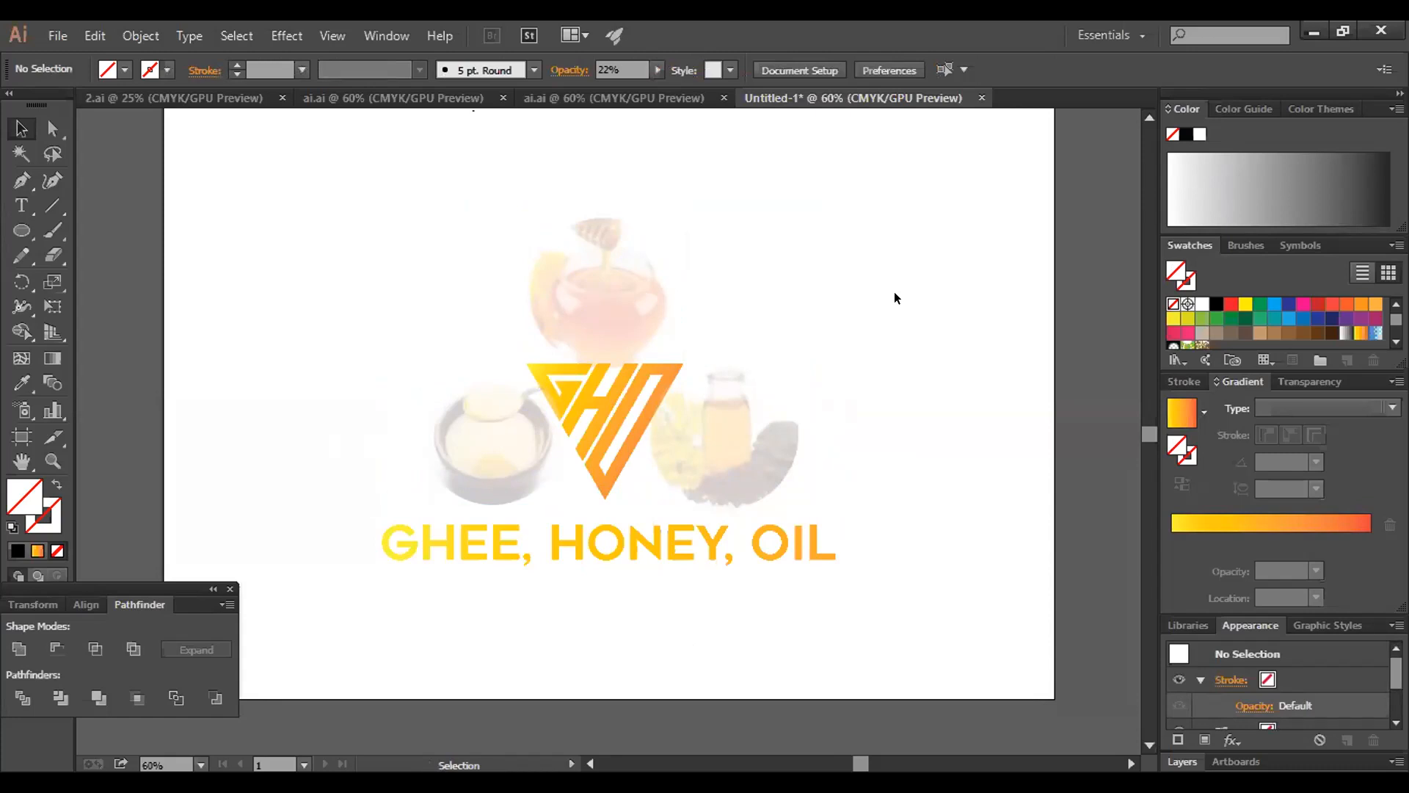
Nudge the oil bottle image about 30 px and the ghee bowl image about 20 px further inward behind the emblem
{"action": "left_click", "coordinate": [620, 277]}
{"action": "left_click", "coordinate": [816, 240]}
{"action": "left_click", "coordinate": [764, 441]}
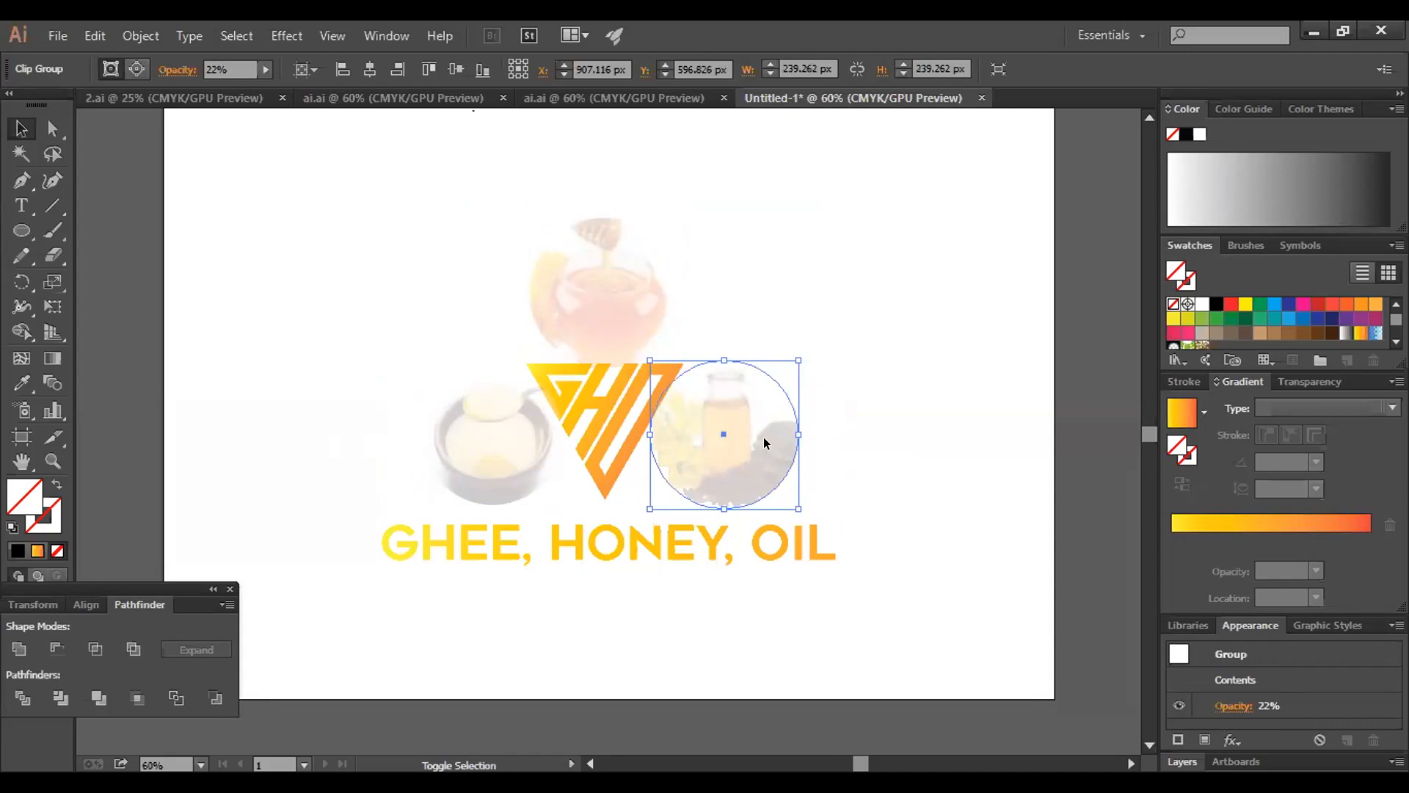
{"action": "left_click", "coordinate": [455, 430]}
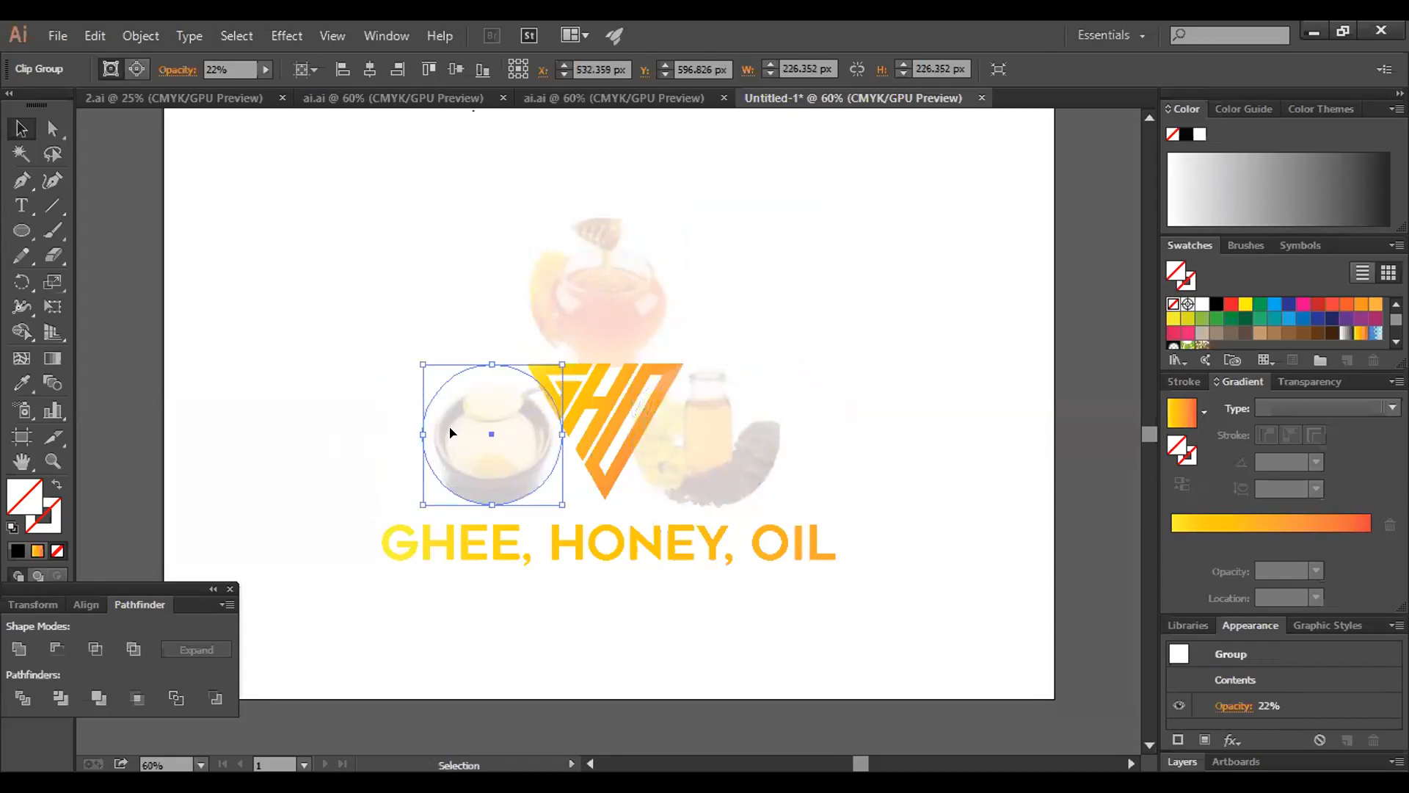
{"action": "left_click", "coordinate": [418, 396]}
Nudge the honey jar image further down to Y 387.82 px so it overlaps the emblem's upper edge
{"action": "left_click", "coordinate": [588, 246]}
{"action": "key", "text": "shift+Down"}
{"action": "key", "text": "shift+Down"}
{"action": "left_click", "coordinate": [456, 263]}
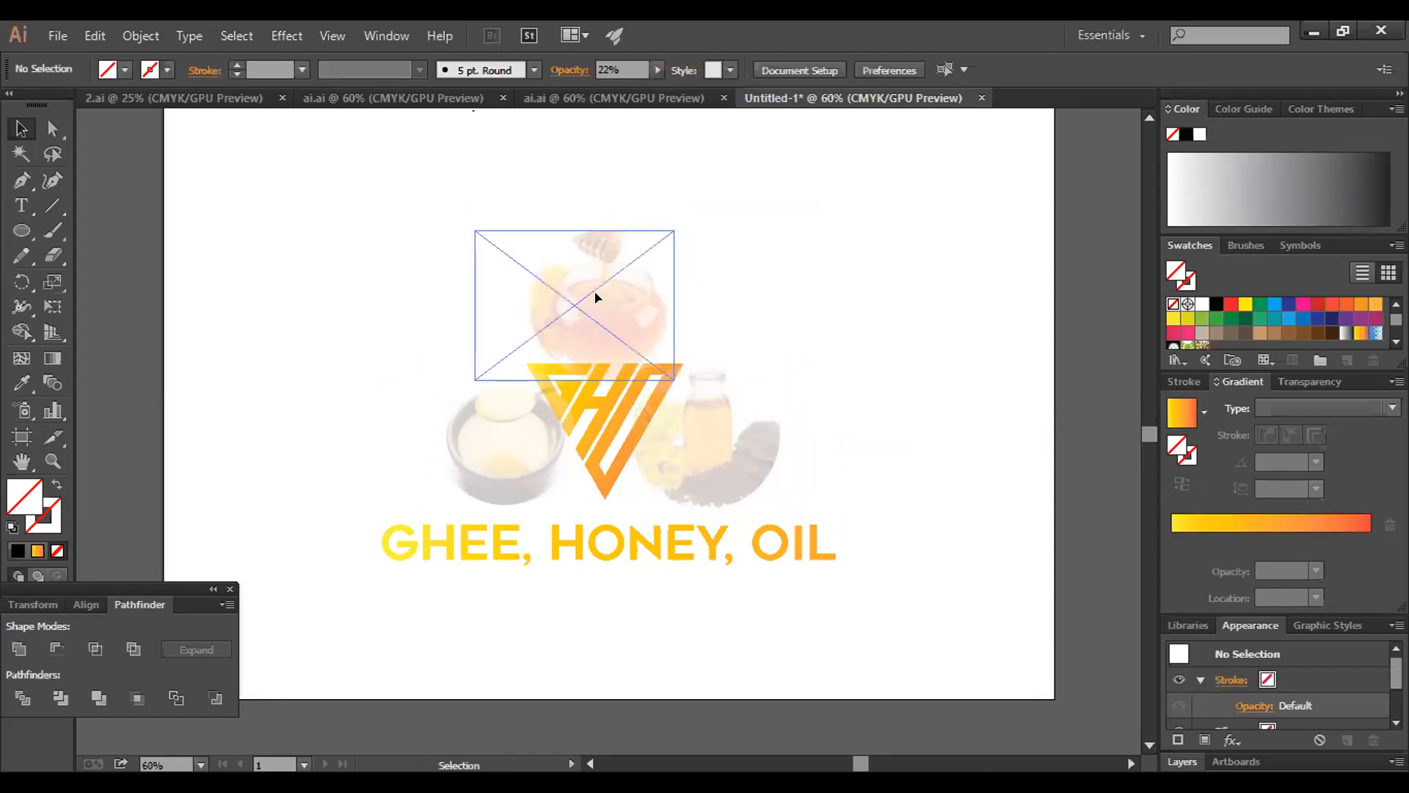
Select the honey, ghee and oil images together, send them to the back and deselect
{"action": "left_click", "coordinate": [596, 298]}
{"action": "left_click", "coordinate": [485, 433], "text": "shift"}
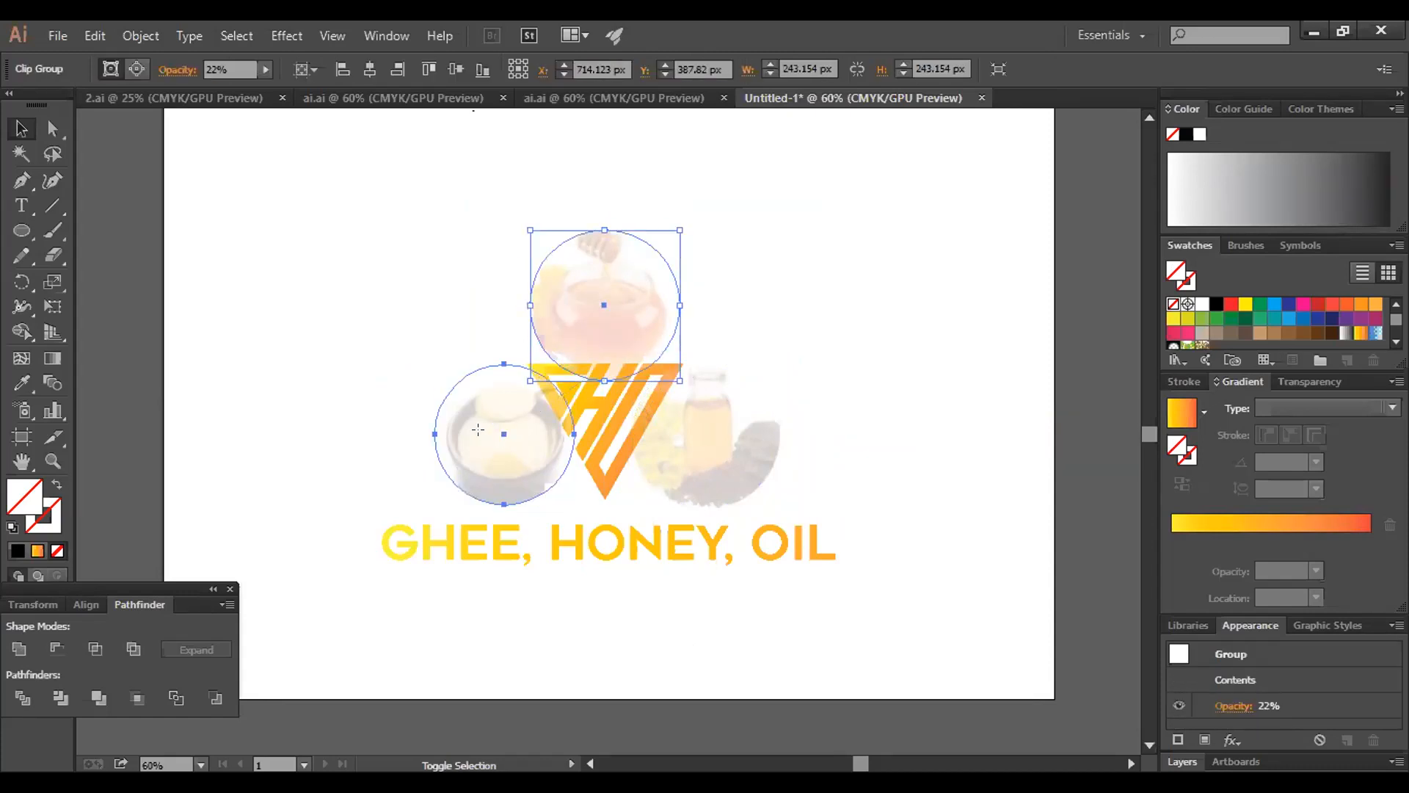
{"action": "left_click", "coordinate": [734, 429], "text": "shift"}
{"action": "right_click", "coordinate": [734, 430]}
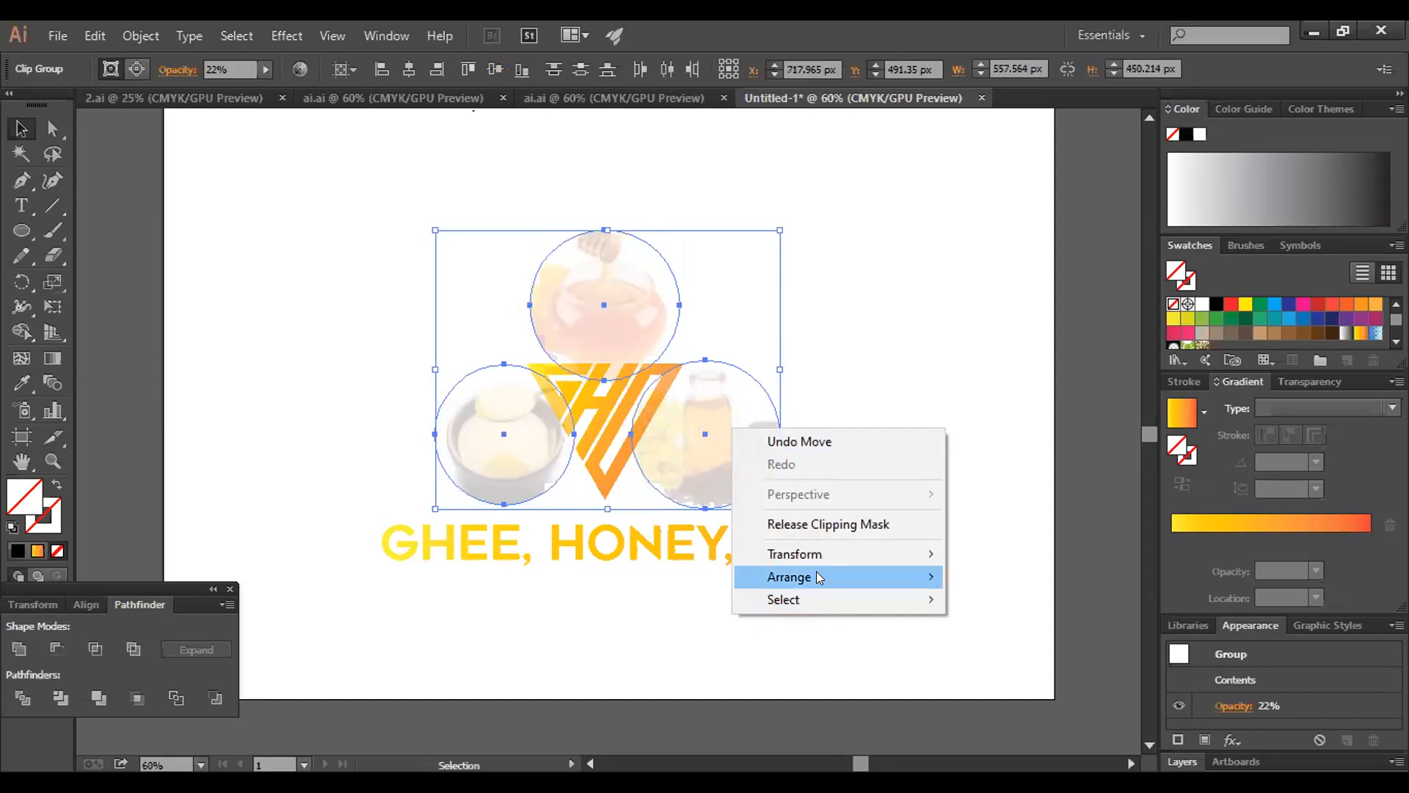
{"action": "mouse_move", "coordinate": [819, 576]}
{"action": "left_click", "coordinate": [1010, 646]}
{"action": "left_click", "coordinate": [923, 436]}
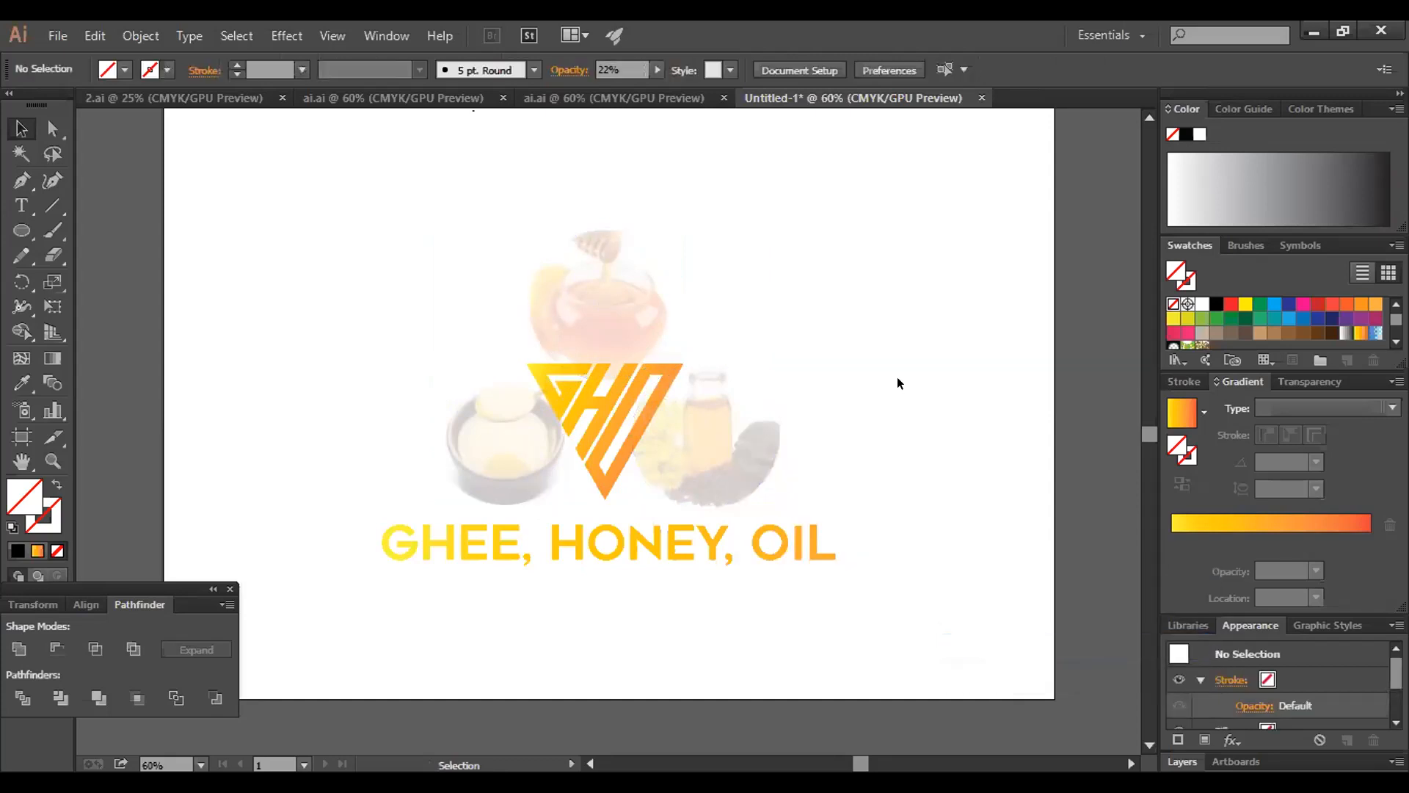
Select the entire logo with its ingredient images and wordmark, centre it vertically on the artboard and deselect
{"action": "left_click_drag", "start_coordinate": [920, 245], "coordinate": [360, 604]}
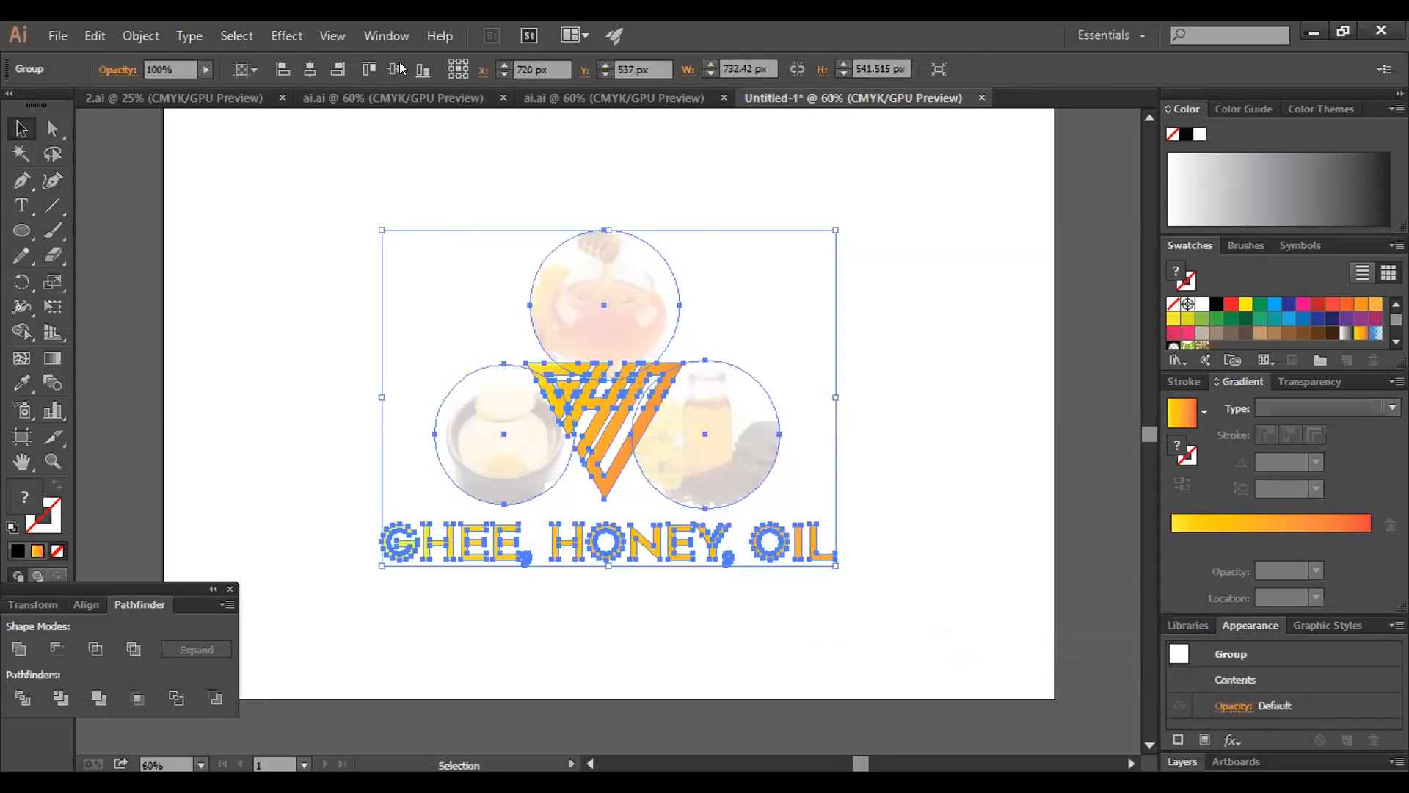
{"action": "left_click", "coordinate": [300, 294]}
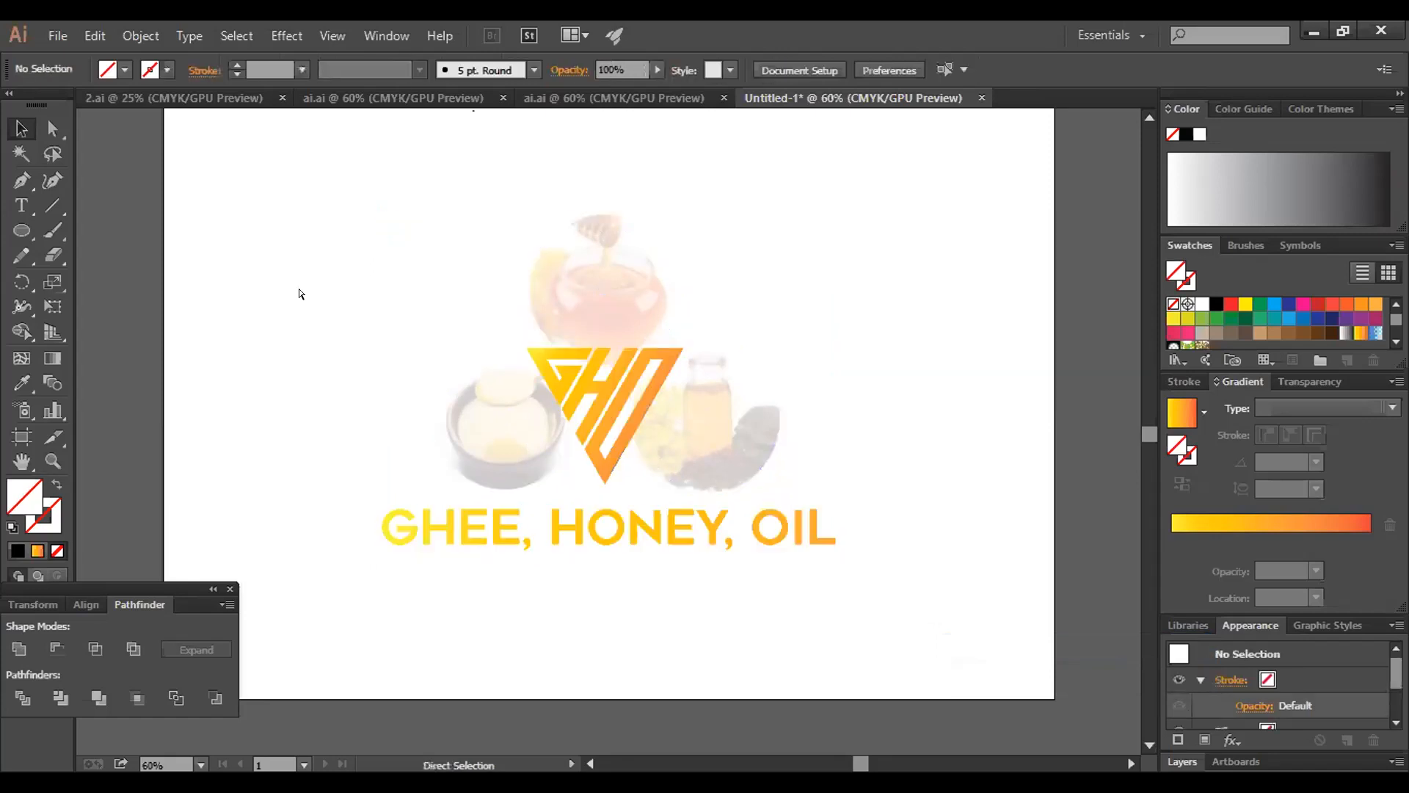
{"action": "scroll", "coordinate": [300, 294], "scroll_direction": "up", "scroll_amount": 1}
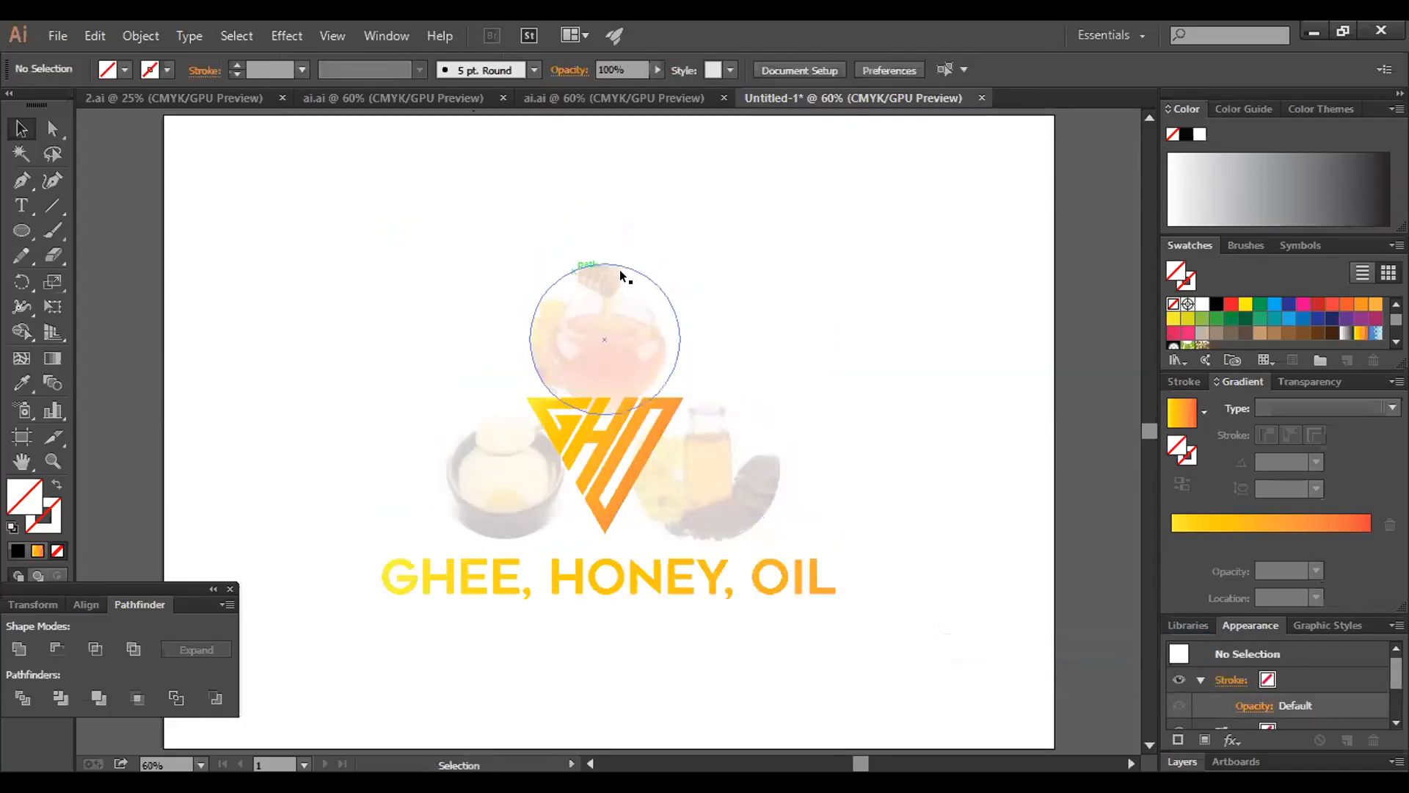
{"action": "left_click_drag", "start_coordinate": [356, 236], "coordinate": [918, 698]}
{"action": "left_click", "coordinate": [997, 192]}
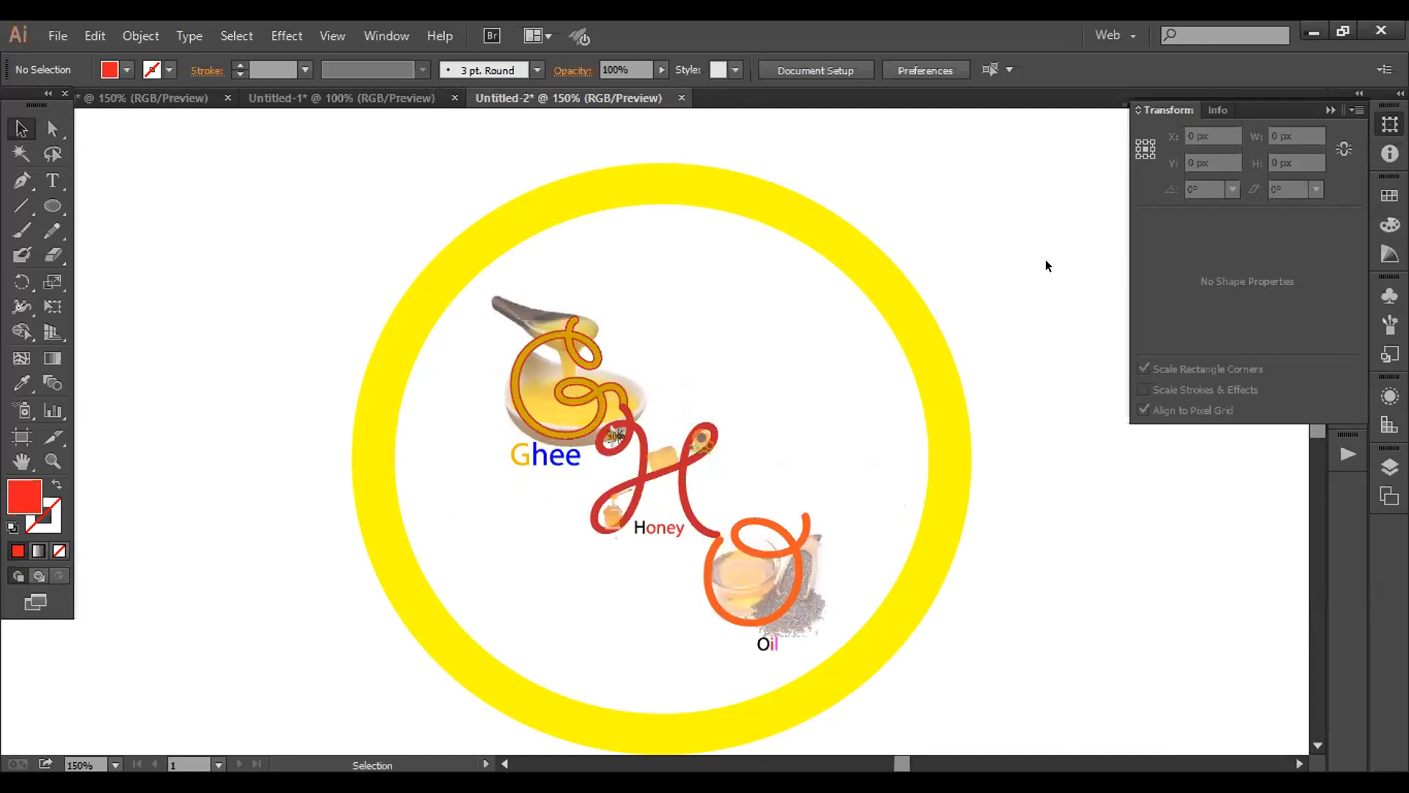
{"action": "left_click", "coordinate": [389, 98]}
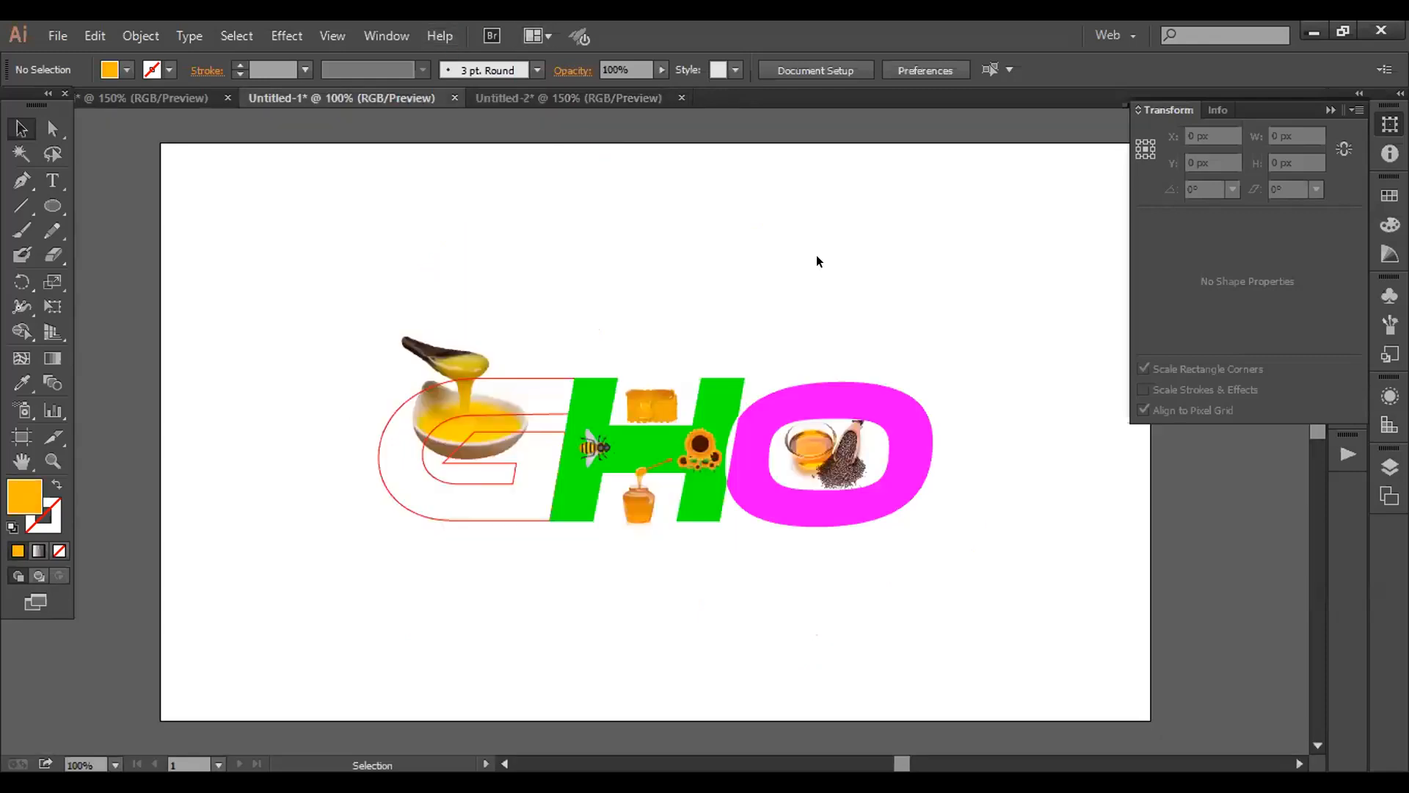
{"action": "left_click", "coordinate": [530, 97]}
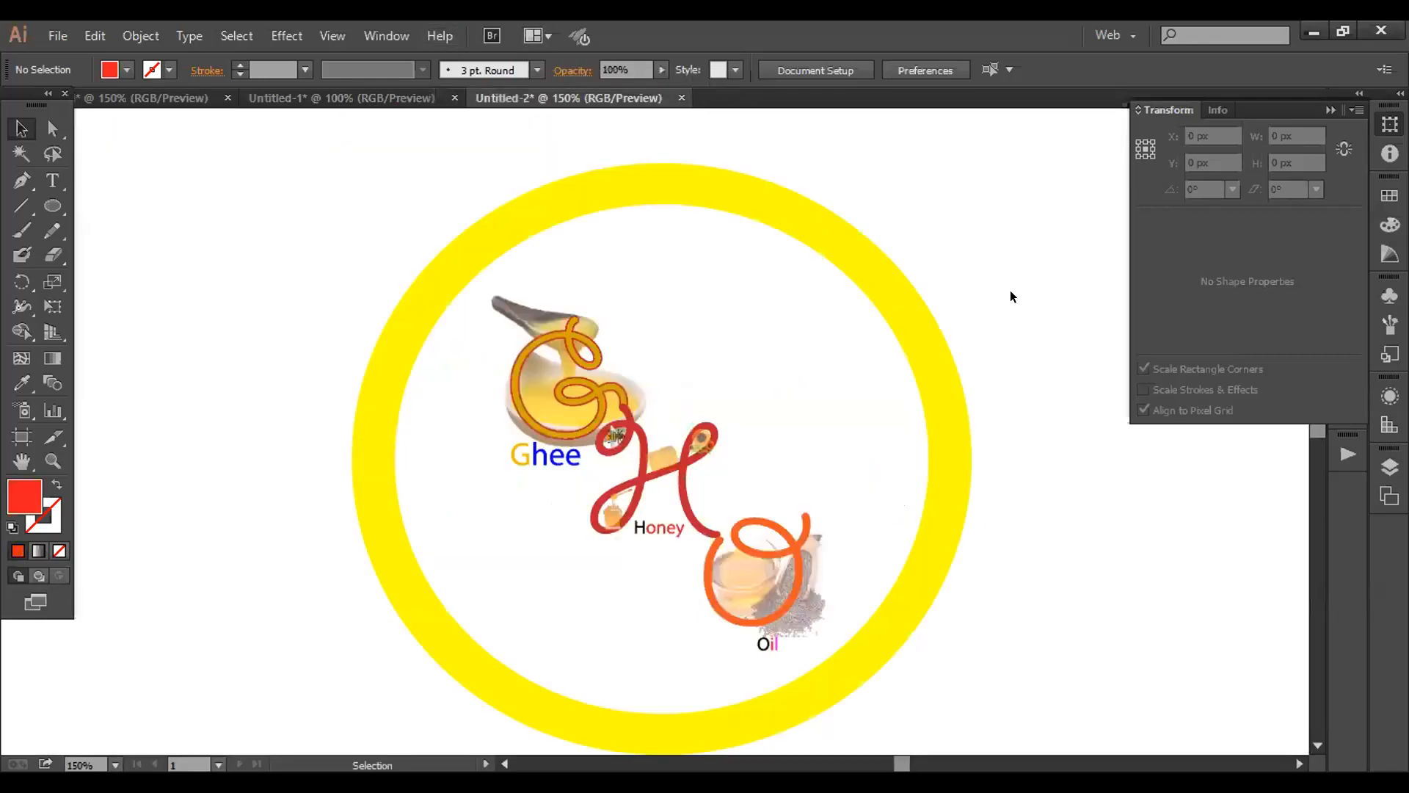
{"action": "scroll", "coordinate": [1047, 433], "scroll_direction": "down", "scroll_amount": 1}
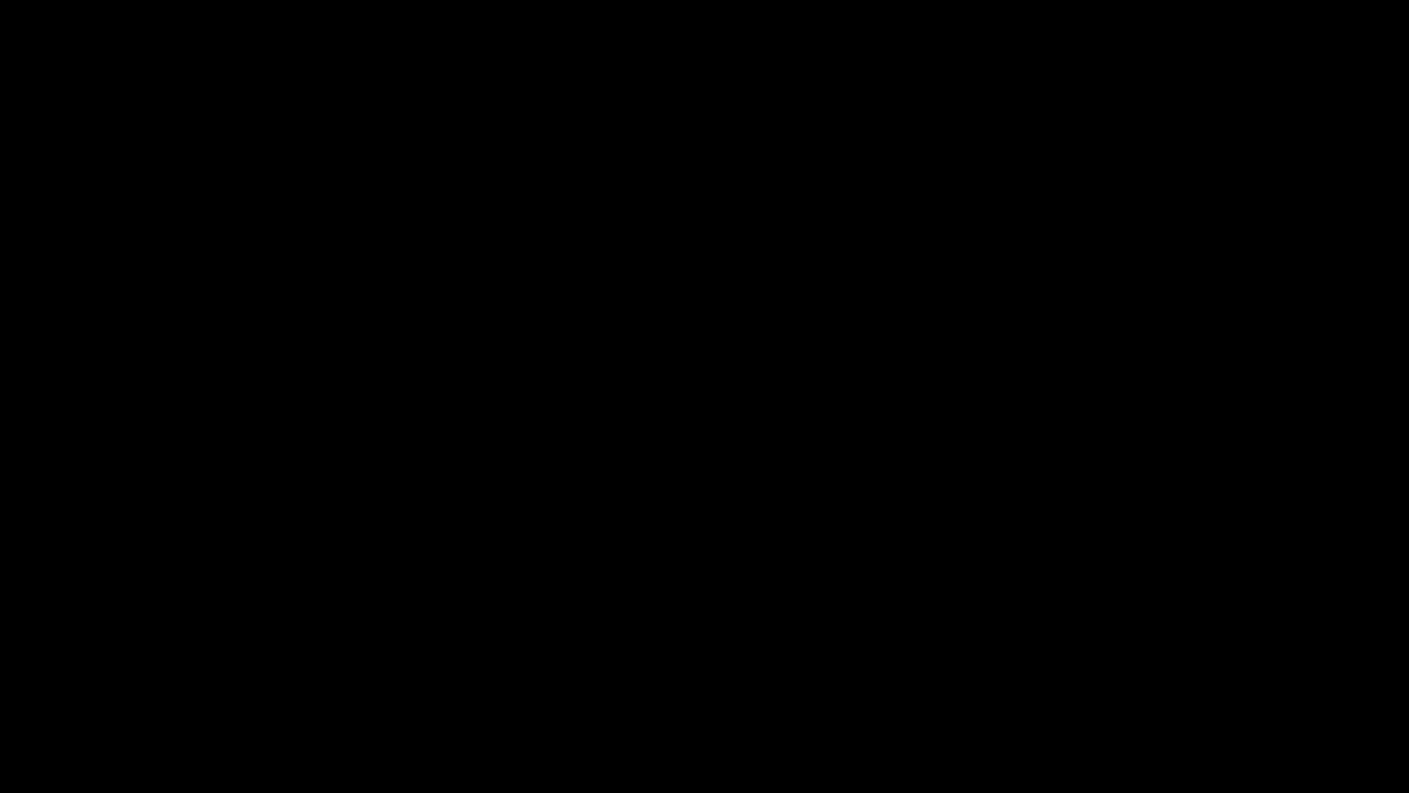
{"action": "left_click_drag", "start_coordinate": [877, 397], "coordinate": [887, 400]}
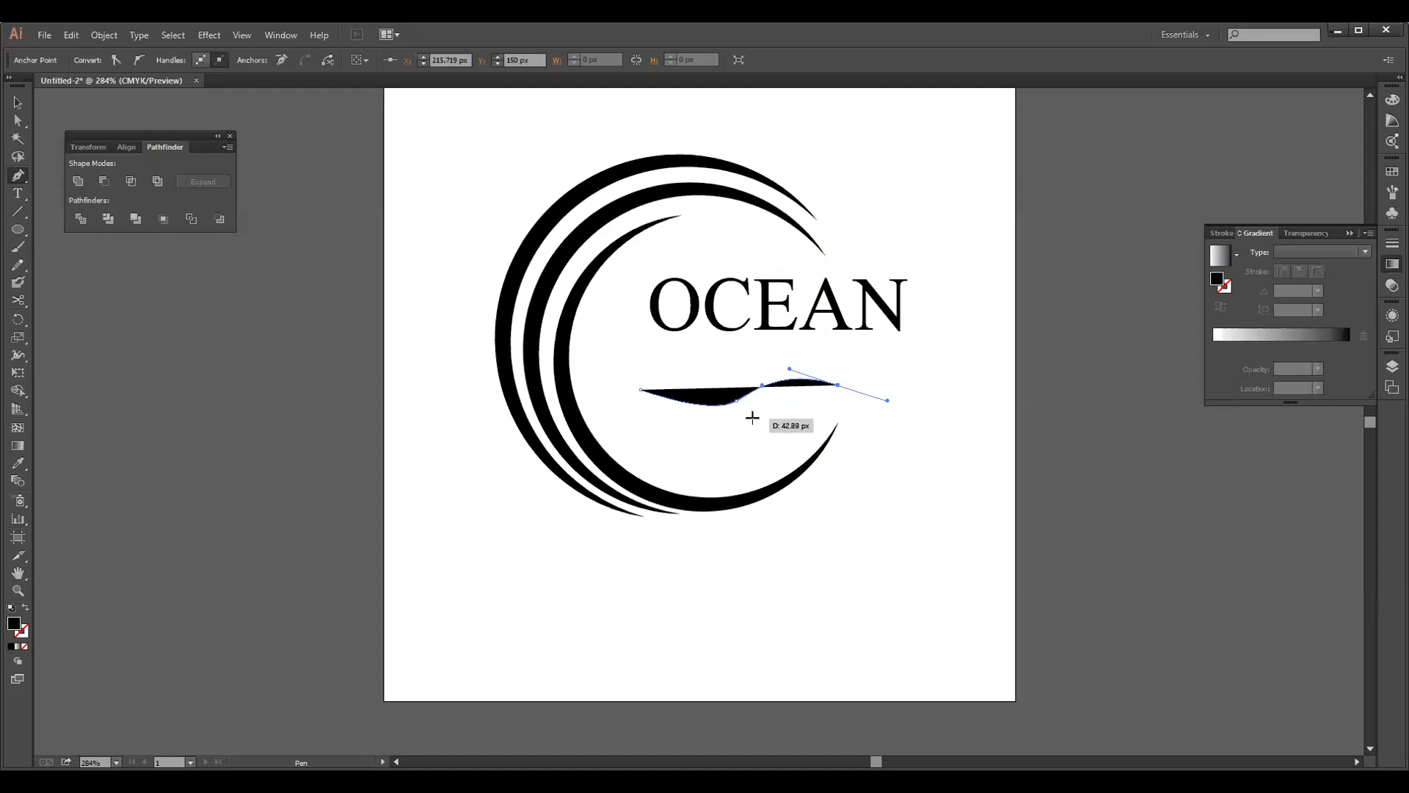
{"action": "left_click_drag", "start_coordinate": [759, 414], "coordinate": [753, 416]}
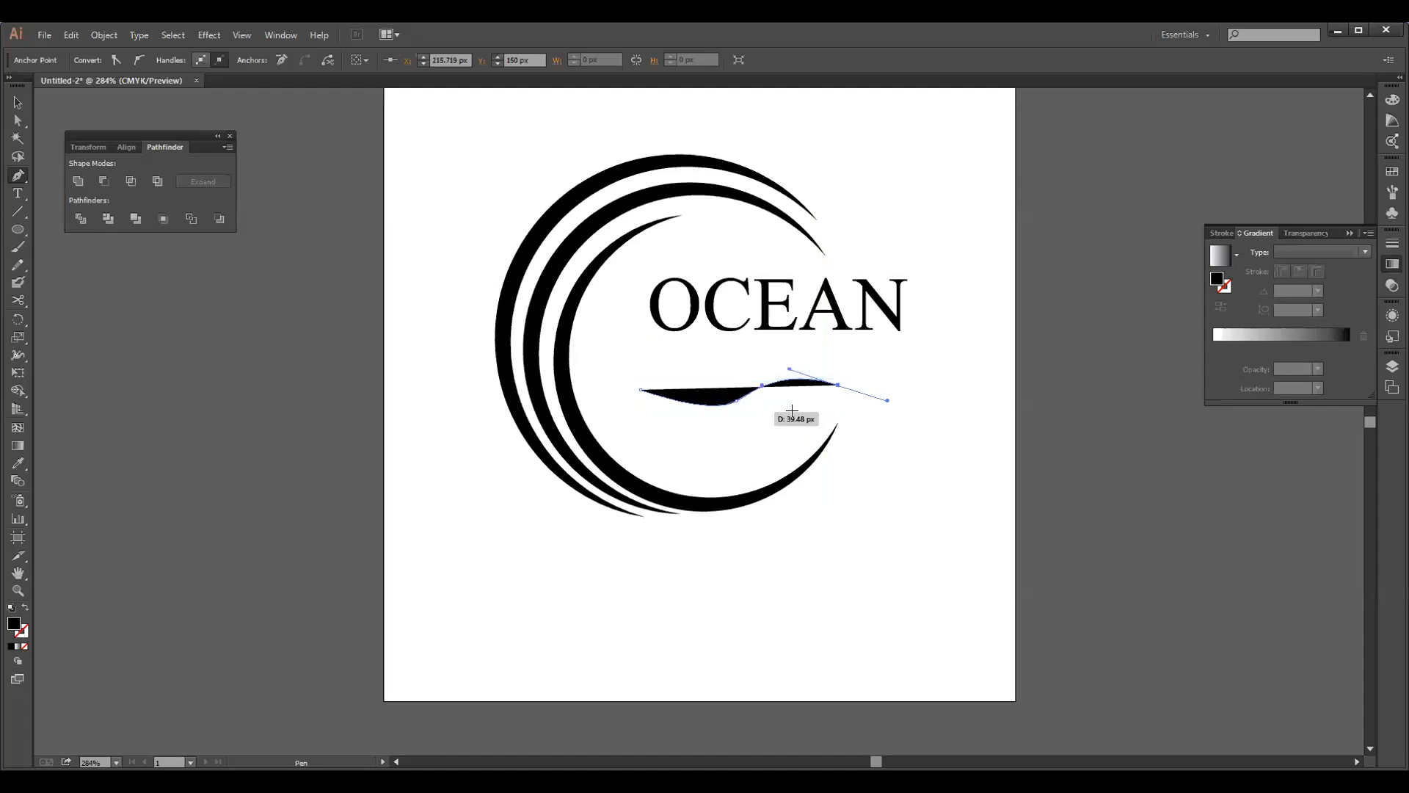
{"action": "left_click", "coordinate": [884, 400]}
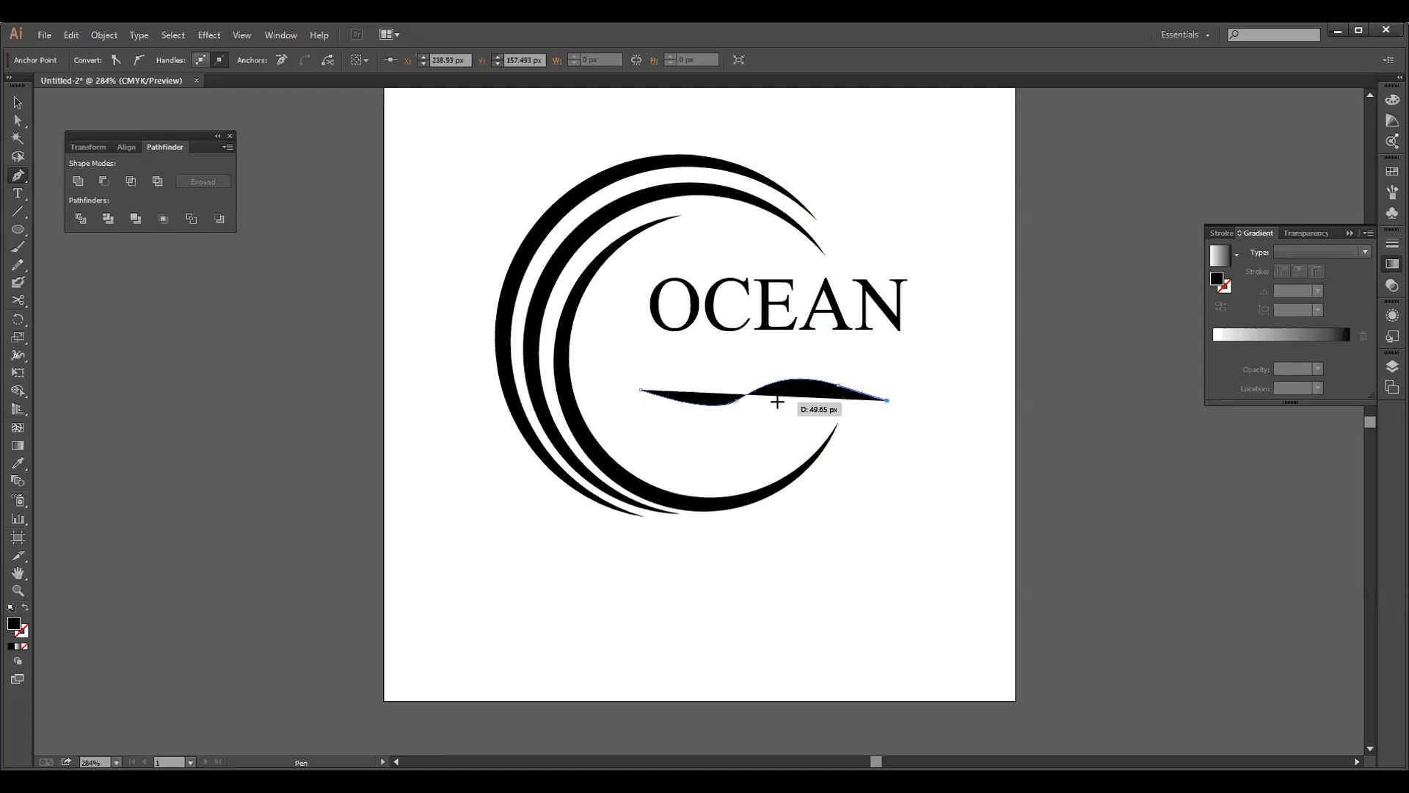
{"action": "left_click_drag", "start_coordinate": [770, 401], "coordinate": [744, 419]}
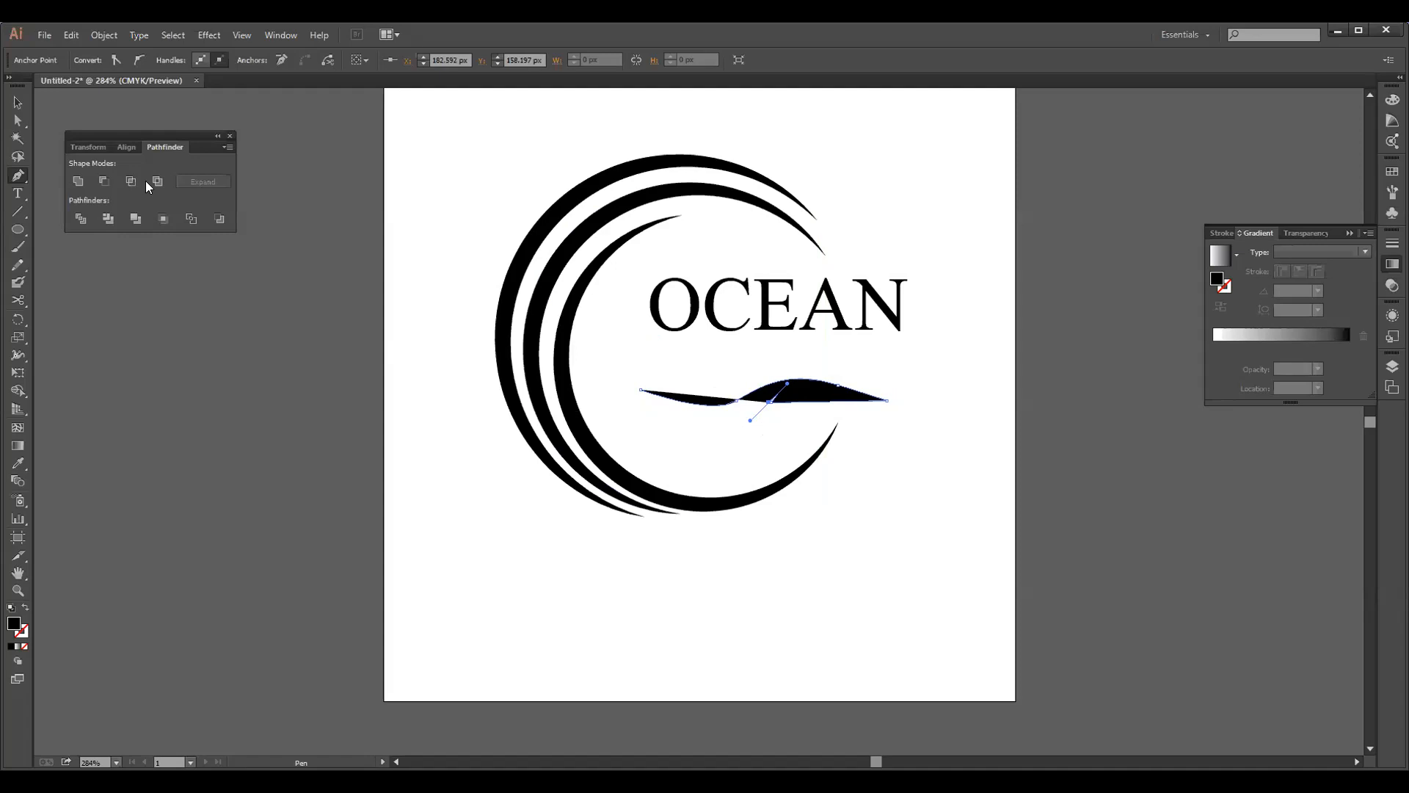
{"action": "left_click", "coordinate": [26, 647]}
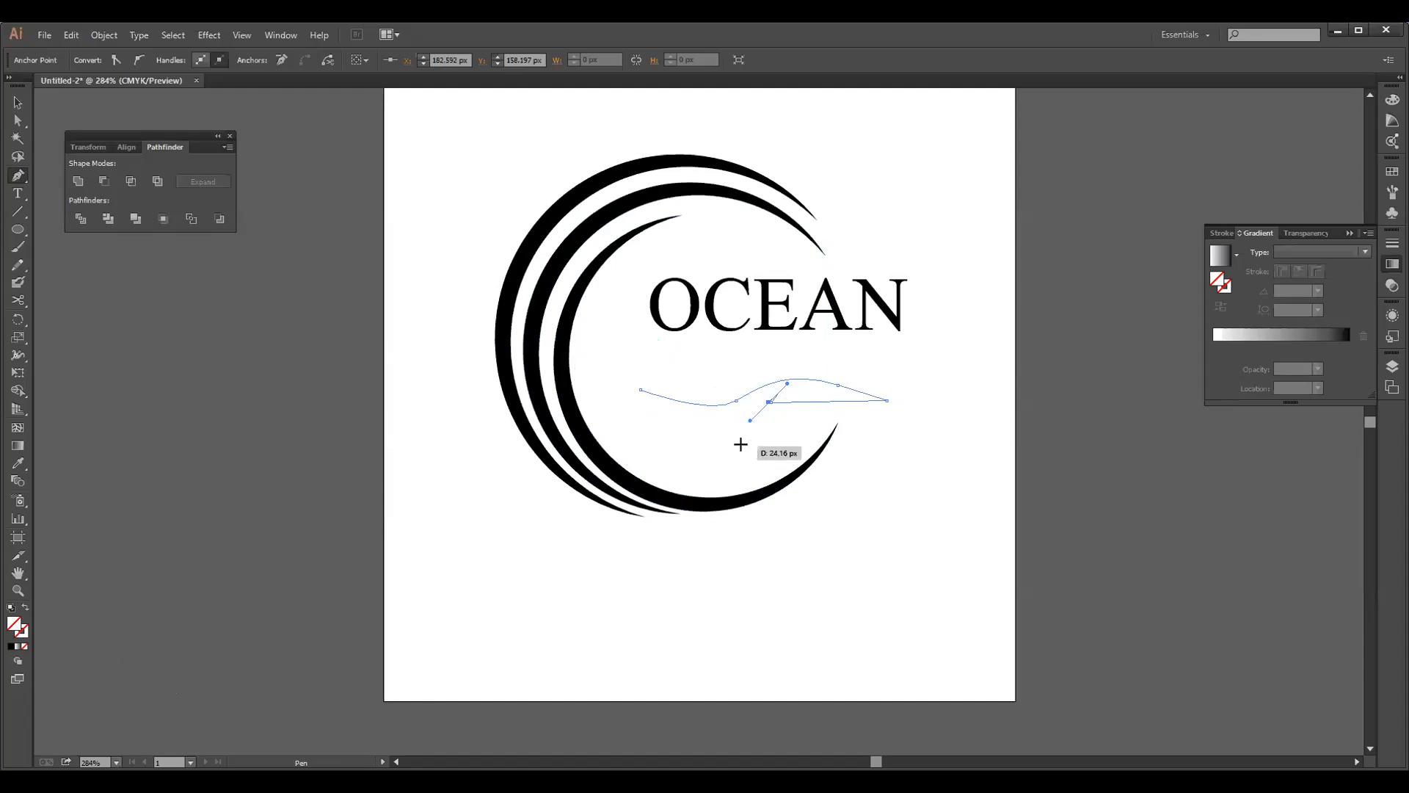
{"action": "left_click_drag", "start_coordinate": [750, 421], "coordinate": [749, 427]}
{"action": "key", "text": "ctrl"}
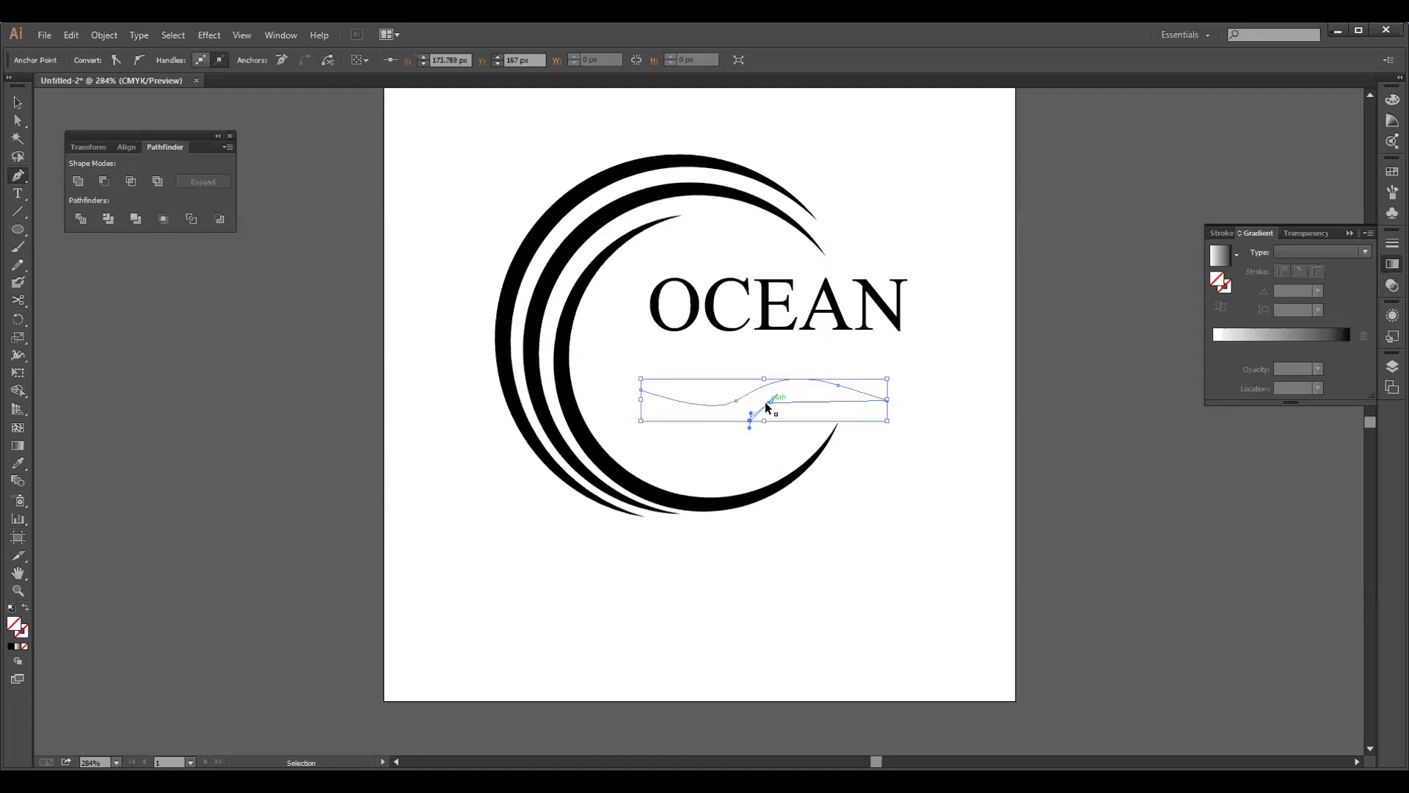
{"action": "key", "text": "ctrl+z"}
{"action": "key", "text": "ctrl+z"}
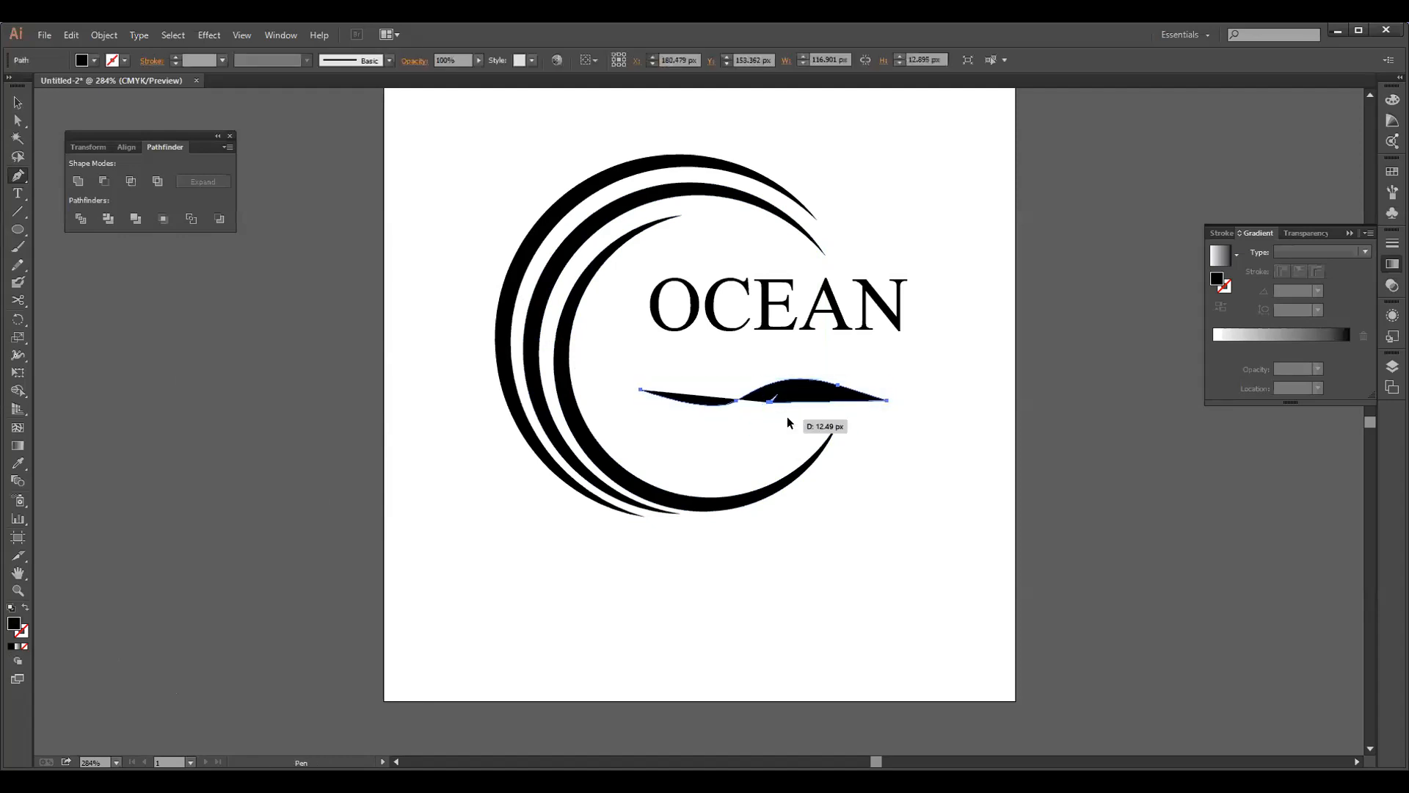
{"action": "key", "text": "ctrl+z"}
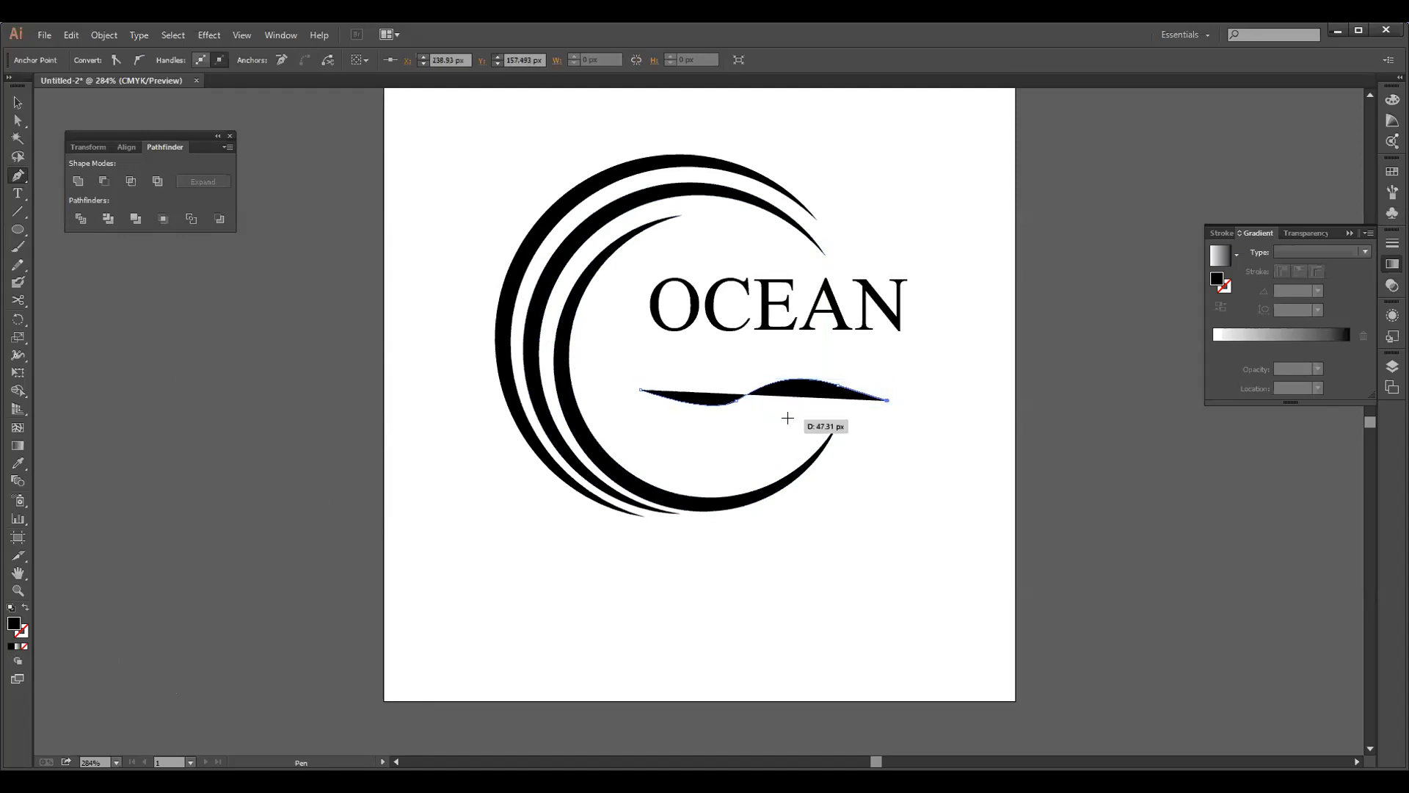
{"action": "key", "text": "ctrl+z"}
{"action": "key", "text": "ctrl+z"}
{"action": "key", "text": "ctrl+z"}
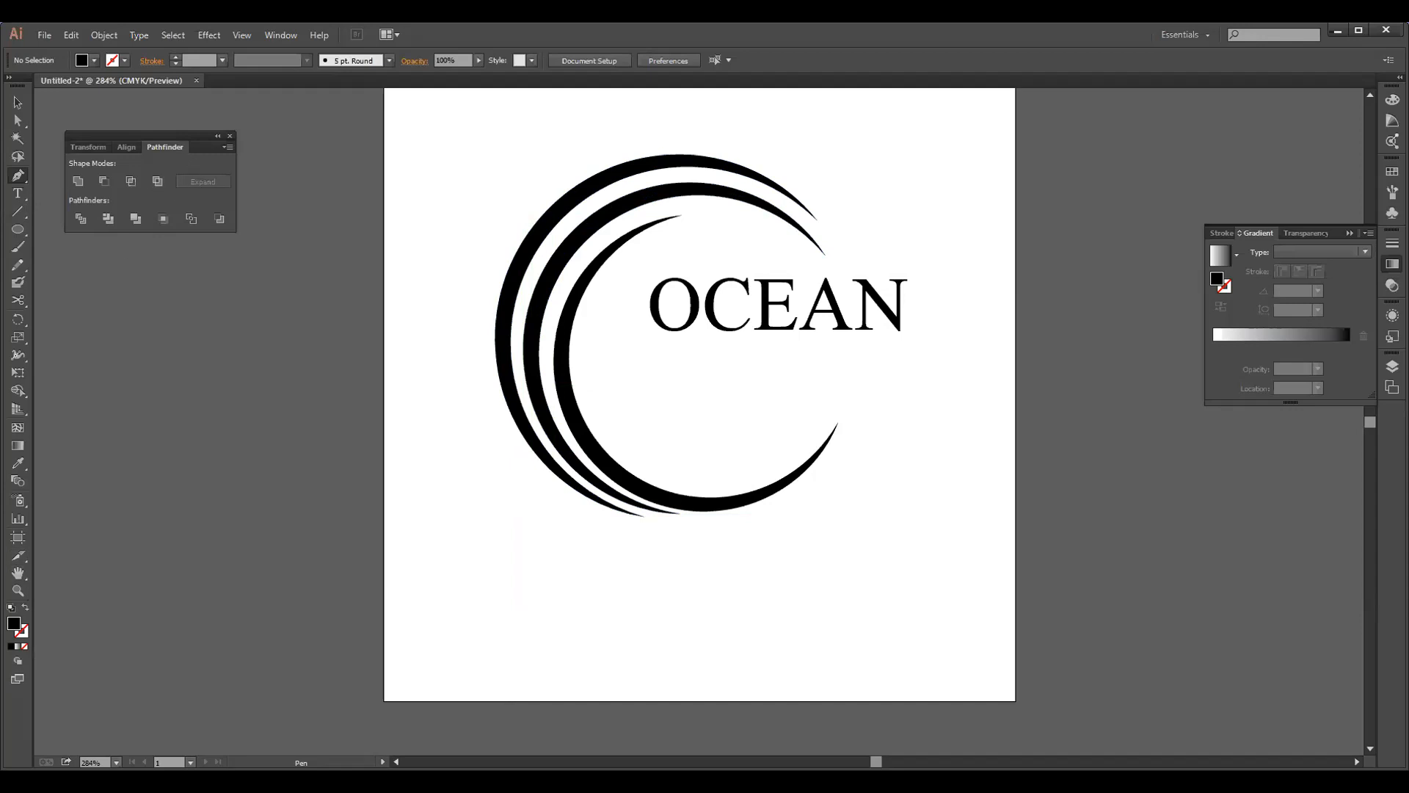
Set the fill to none and draw the first dipping curve of a wave beneath the OCEAN text with the Pen tool
{"action": "left_click", "coordinate": [26, 647]}
{"action": "left_click", "coordinate": [636, 385]}
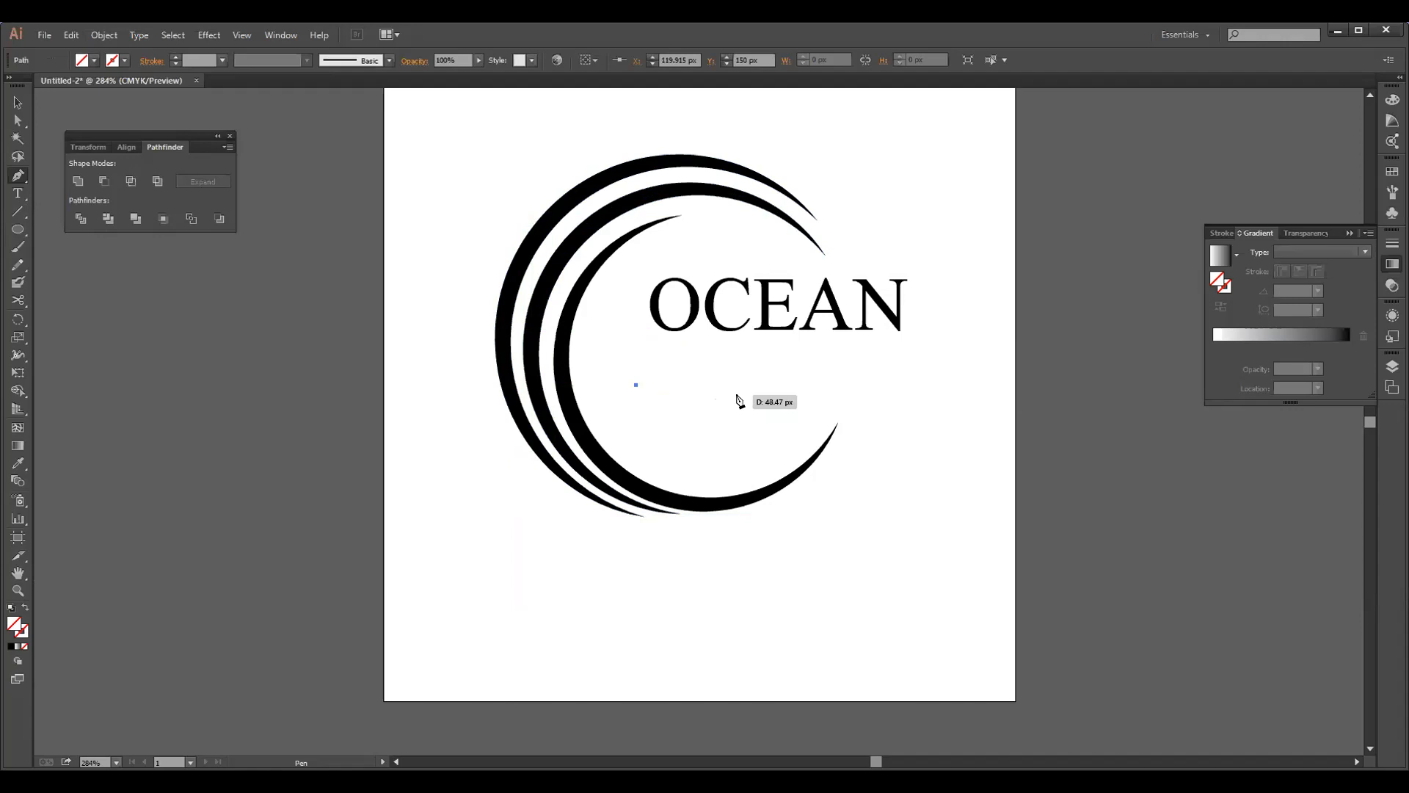
{"action": "left_click", "coordinate": [751, 395]}
{"action": "left_click_drag", "start_coordinate": [769, 388], "coordinate": [791, 379]}
{"action": "left_click", "coordinate": [757, 396]}
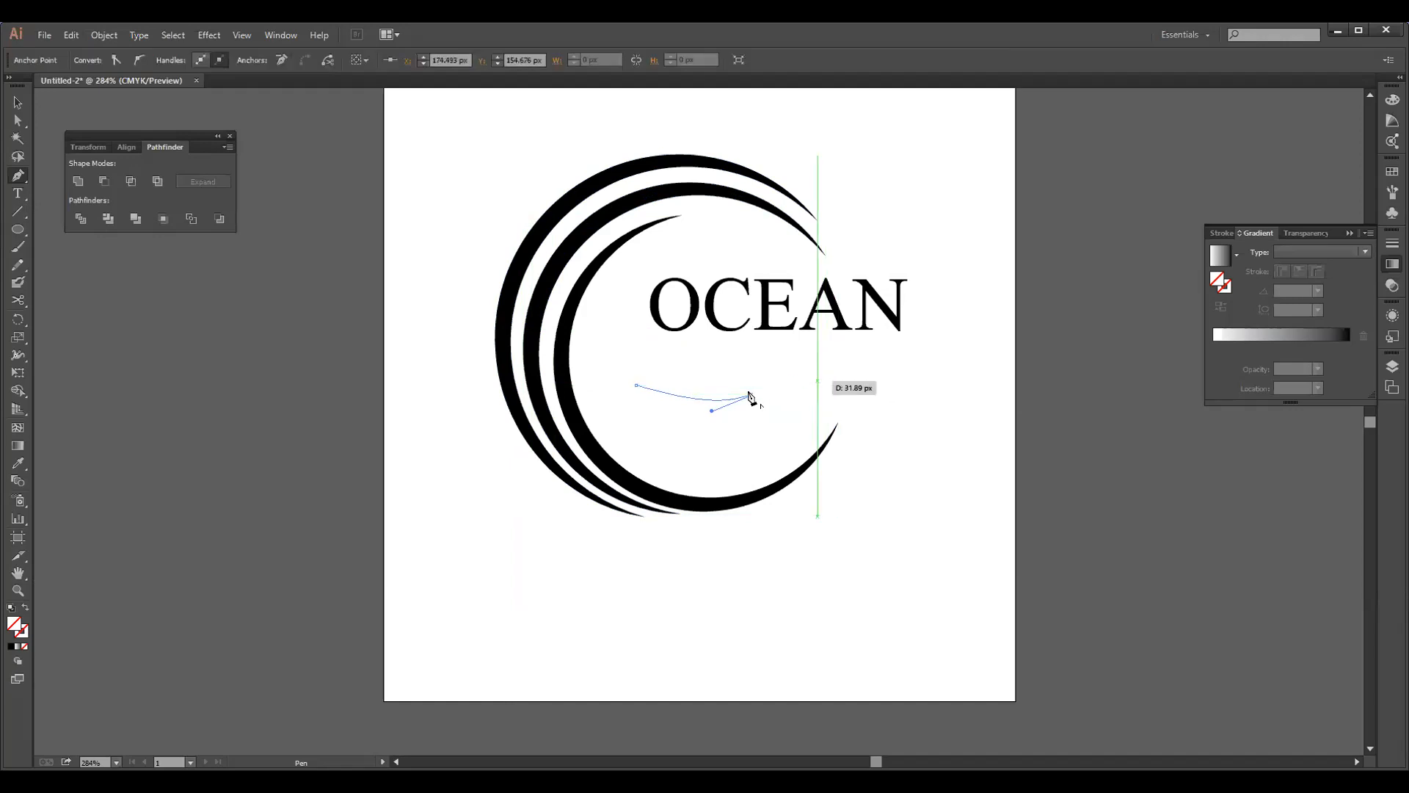
{"action": "left_click", "coordinate": [885, 374]}
{"action": "left_click_drag", "start_coordinate": [889, 377], "coordinate": [894, 382]}
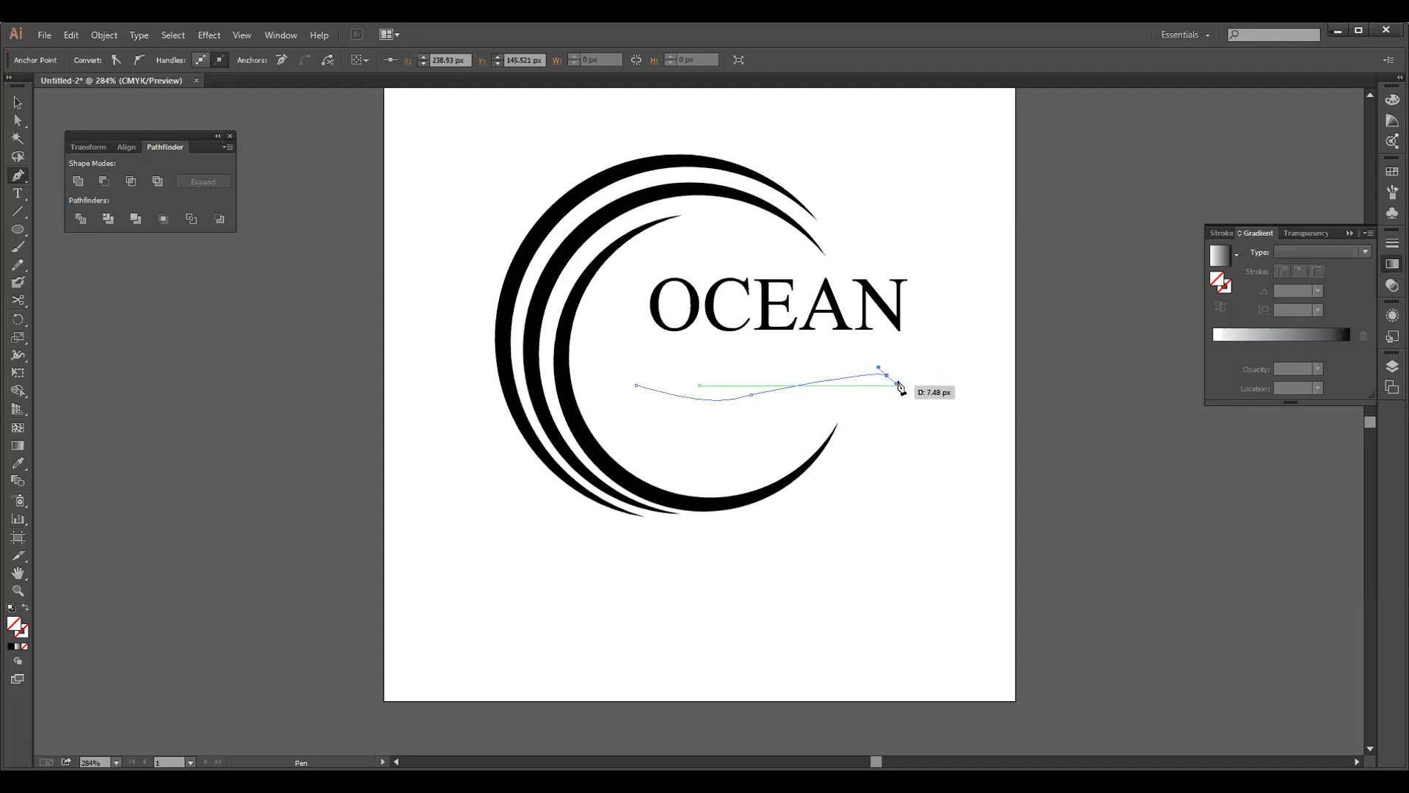
{"action": "left_click", "coordinate": [896, 384]}
{"action": "left_click_drag", "start_coordinate": [896, 383], "coordinate": [900, 385]}
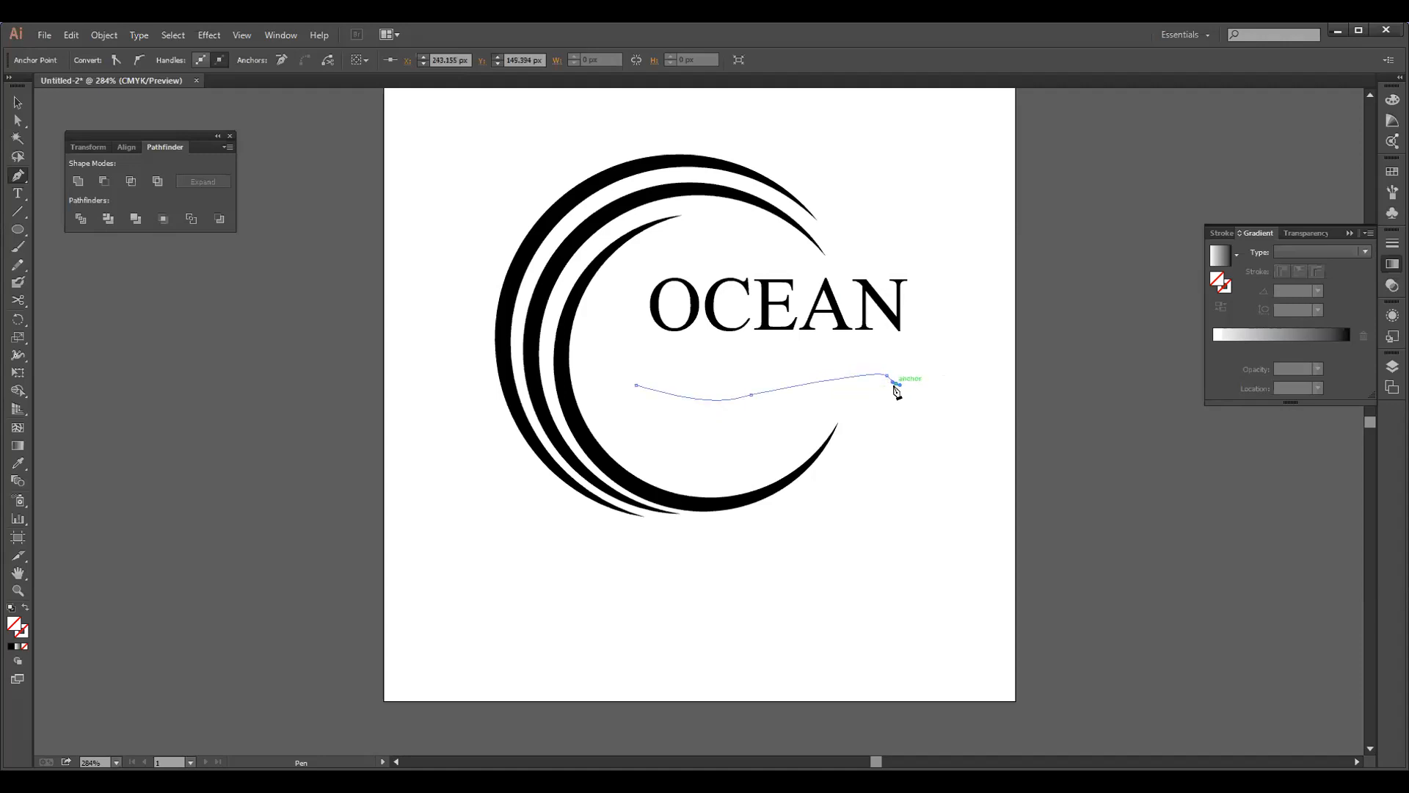
{"action": "left_click_drag", "start_coordinate": [890, 389], "coordinate": [896, 386]}
{"action": "key", "text": "ctrl"}
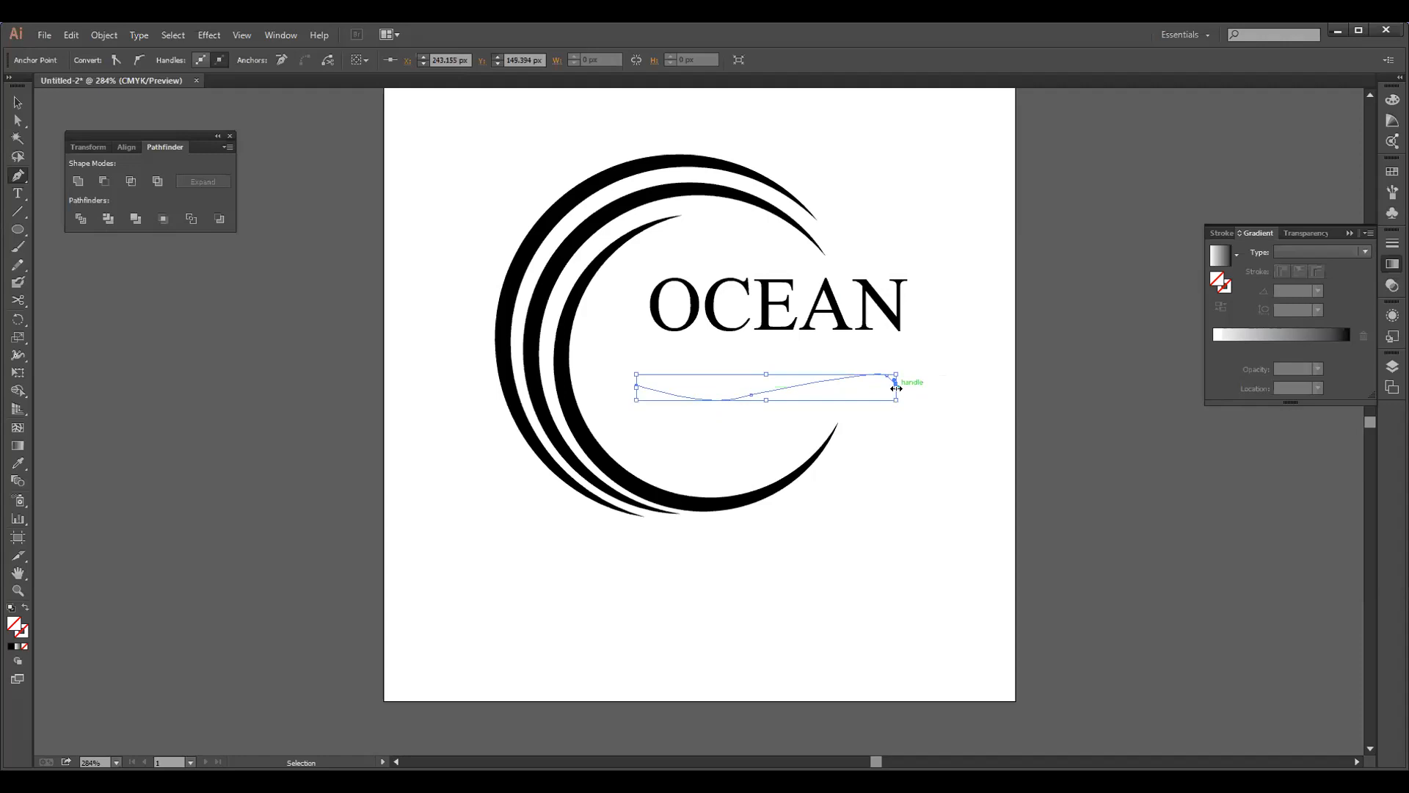
{"action": "key", "text": "ctrl+z"}
{"action": "key", "text": "ctrl+z"}
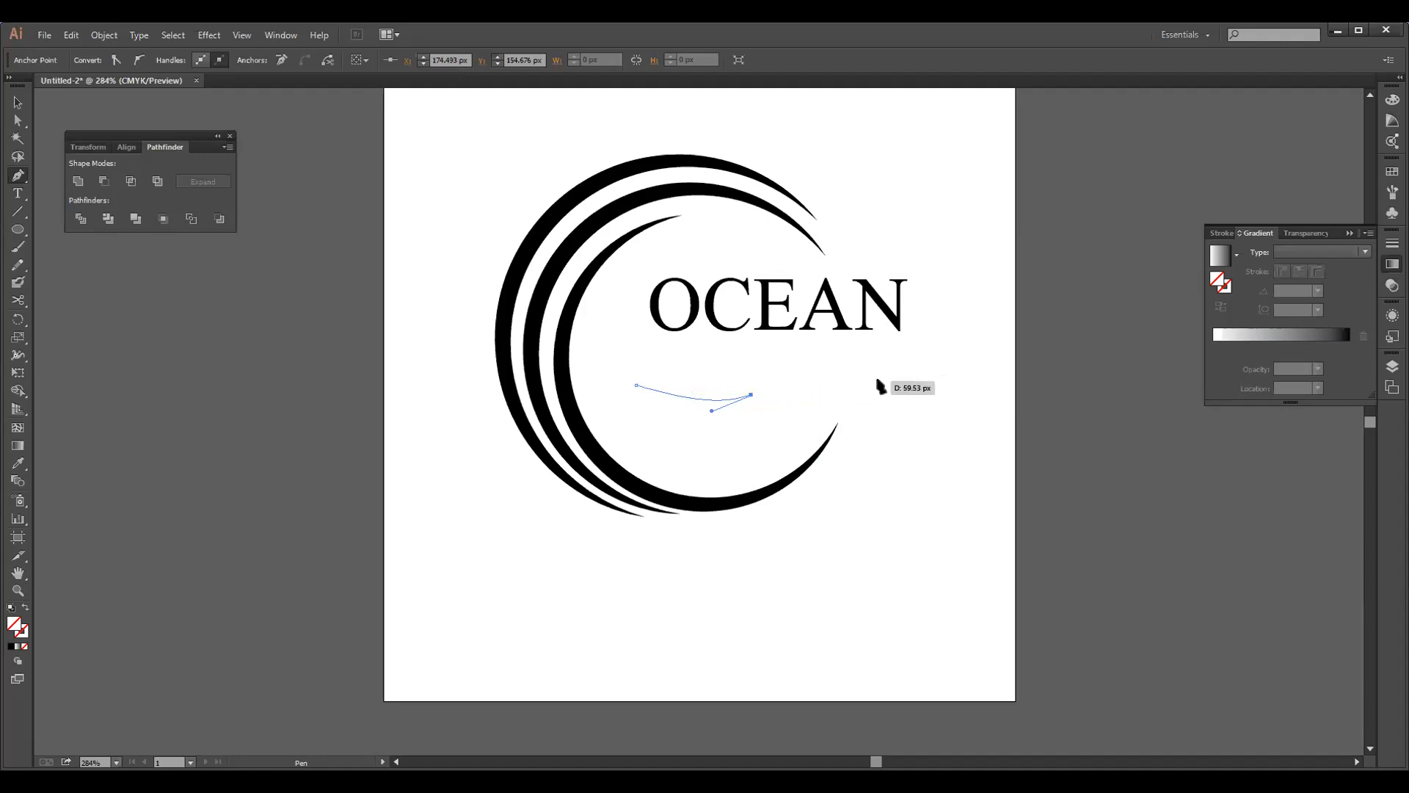
Extend the wave path to an end point beneath the last letter of OCEAN
{"action": "left_click", "coordinate": [907, 392]}
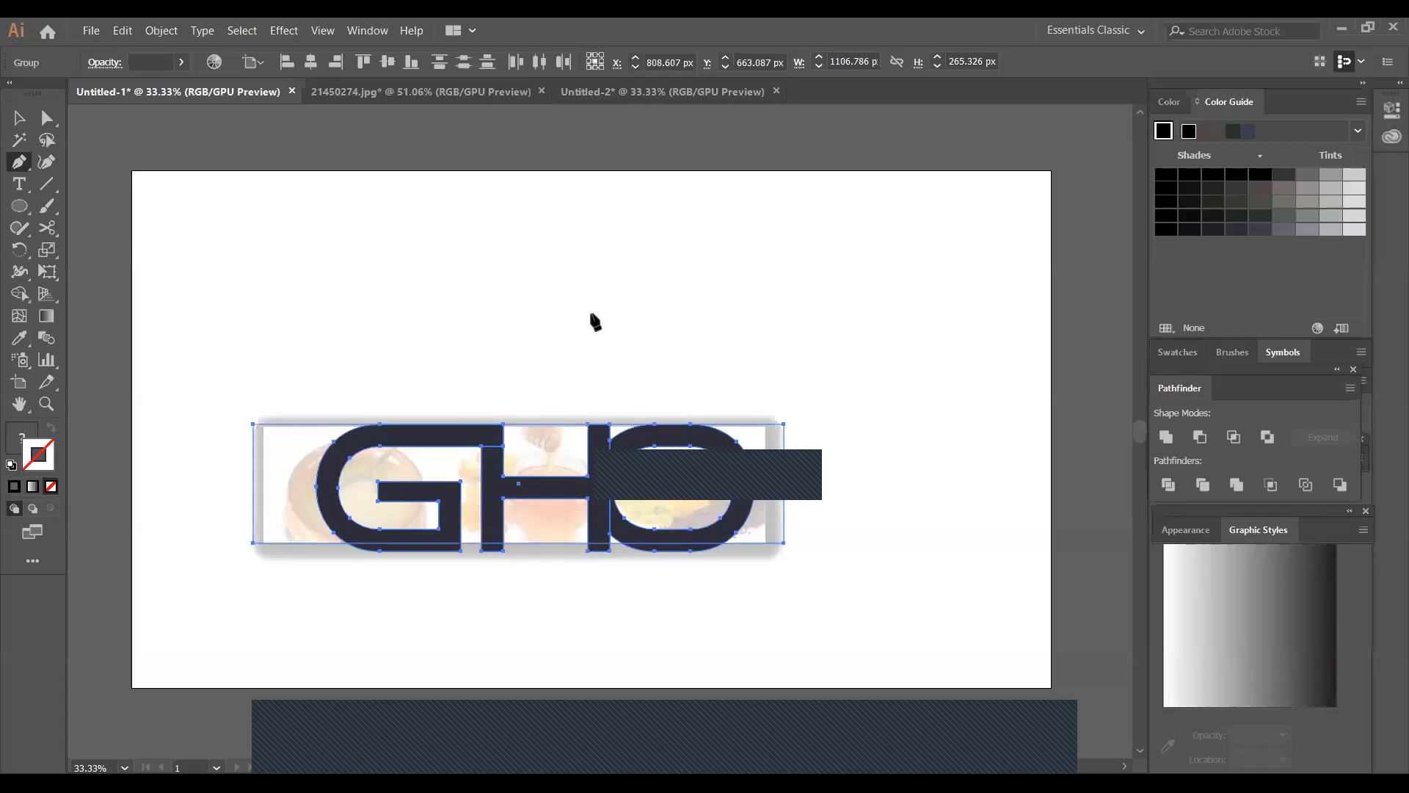
Draw an S-shaped upper wave edge about 504 px wide above the GHO lettering with the Pen tool, ending in a corner point
{"action": "left_click", "coordinate": [435, 279]}
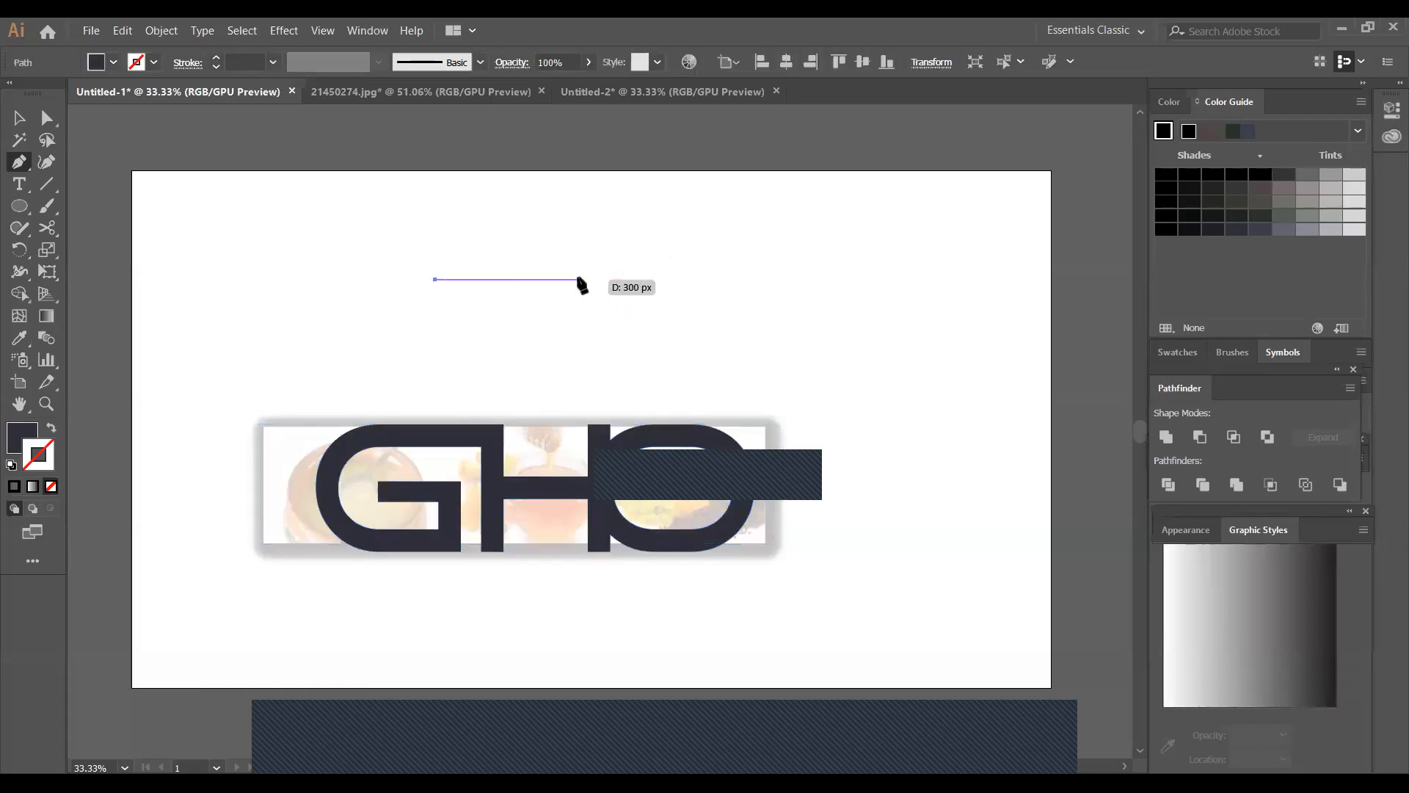
{"action": "left_click_drag", "start_coordinate": [579, 278], "coordinate": [671, 329]}
{"action": "left_click", "coordinate": [578, 279]}
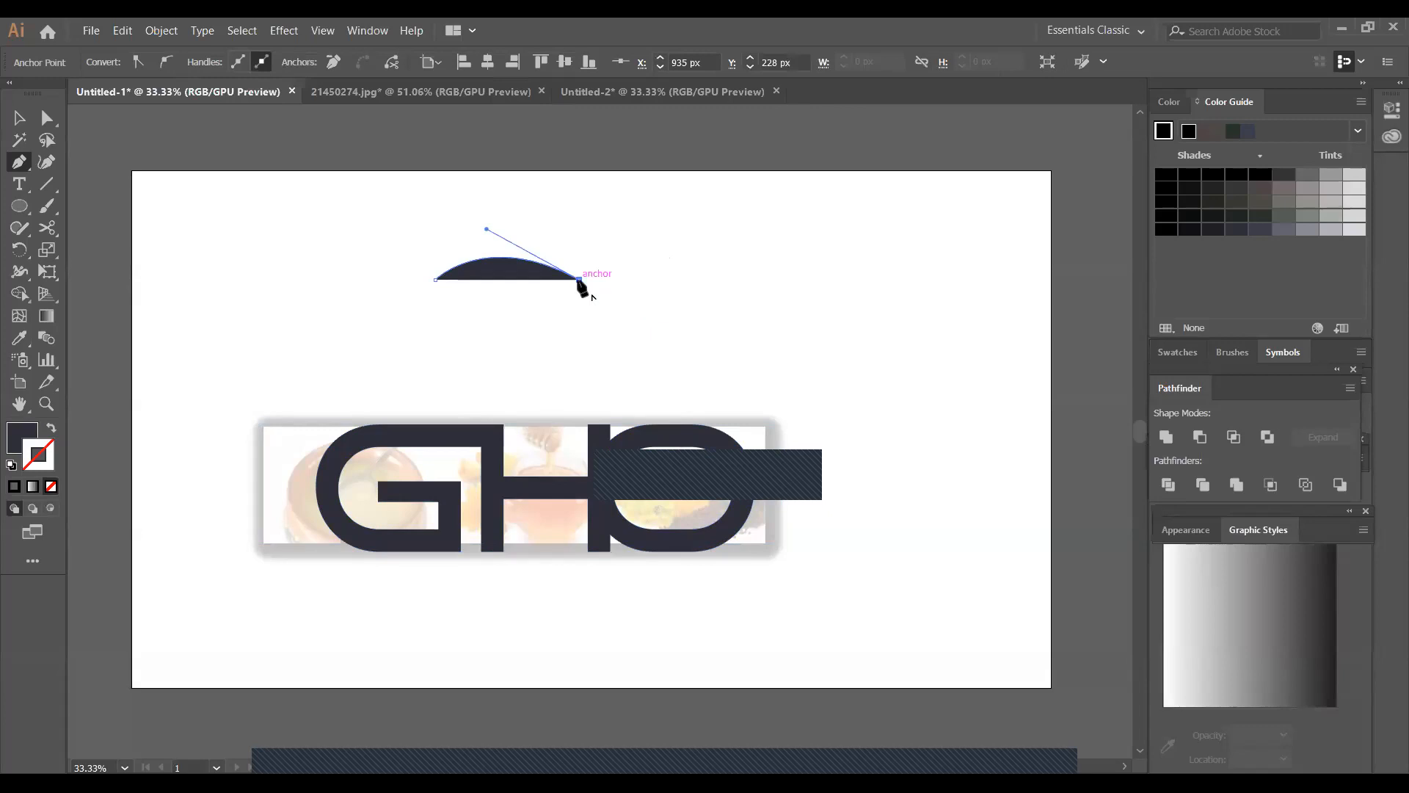
{"action": "left_click", "coordinate": [673, 265]}
{"action": "left_click_drag", "start_coordinate": [679, 259], "coordinate": [708, 220]}
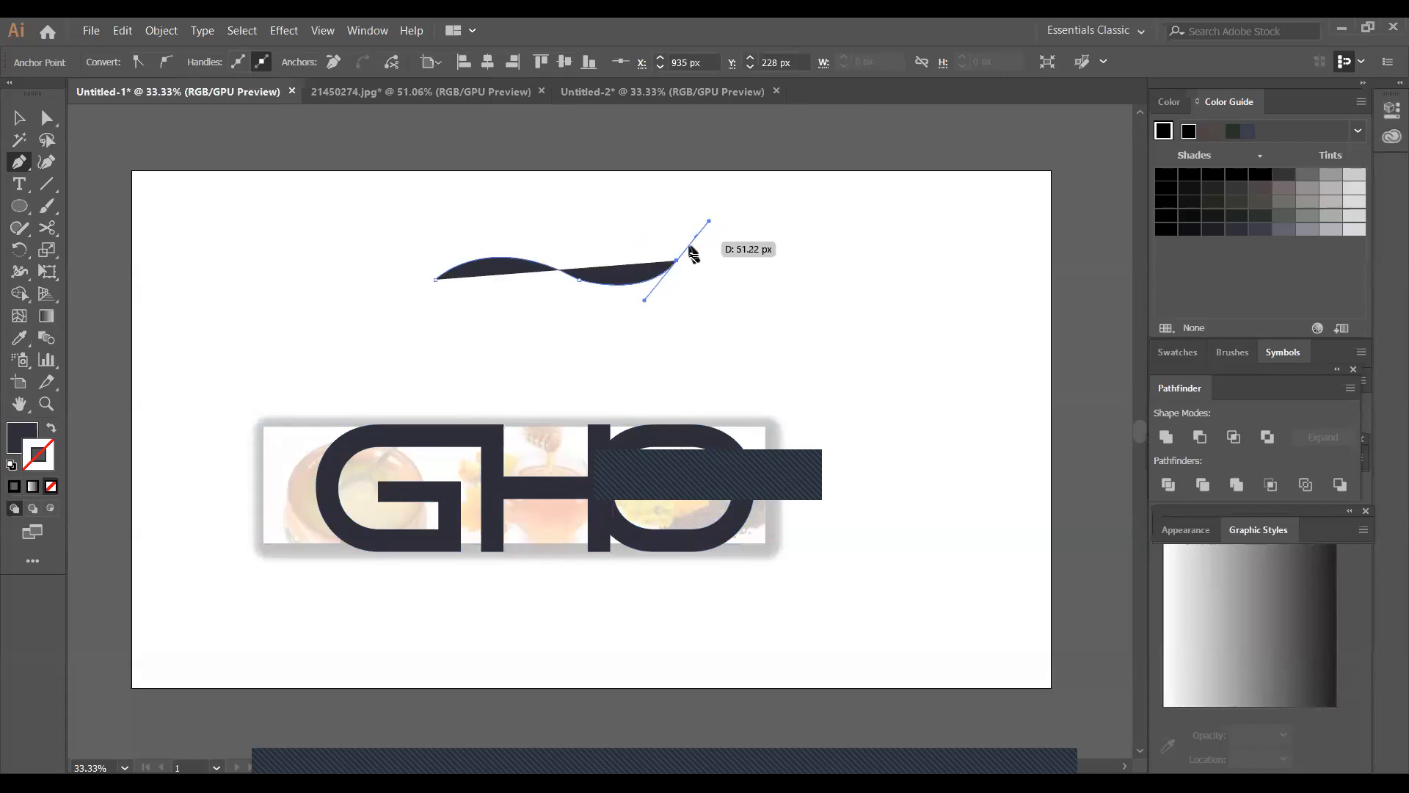
{"action": "left_click", "coordinate": [677, 262]}
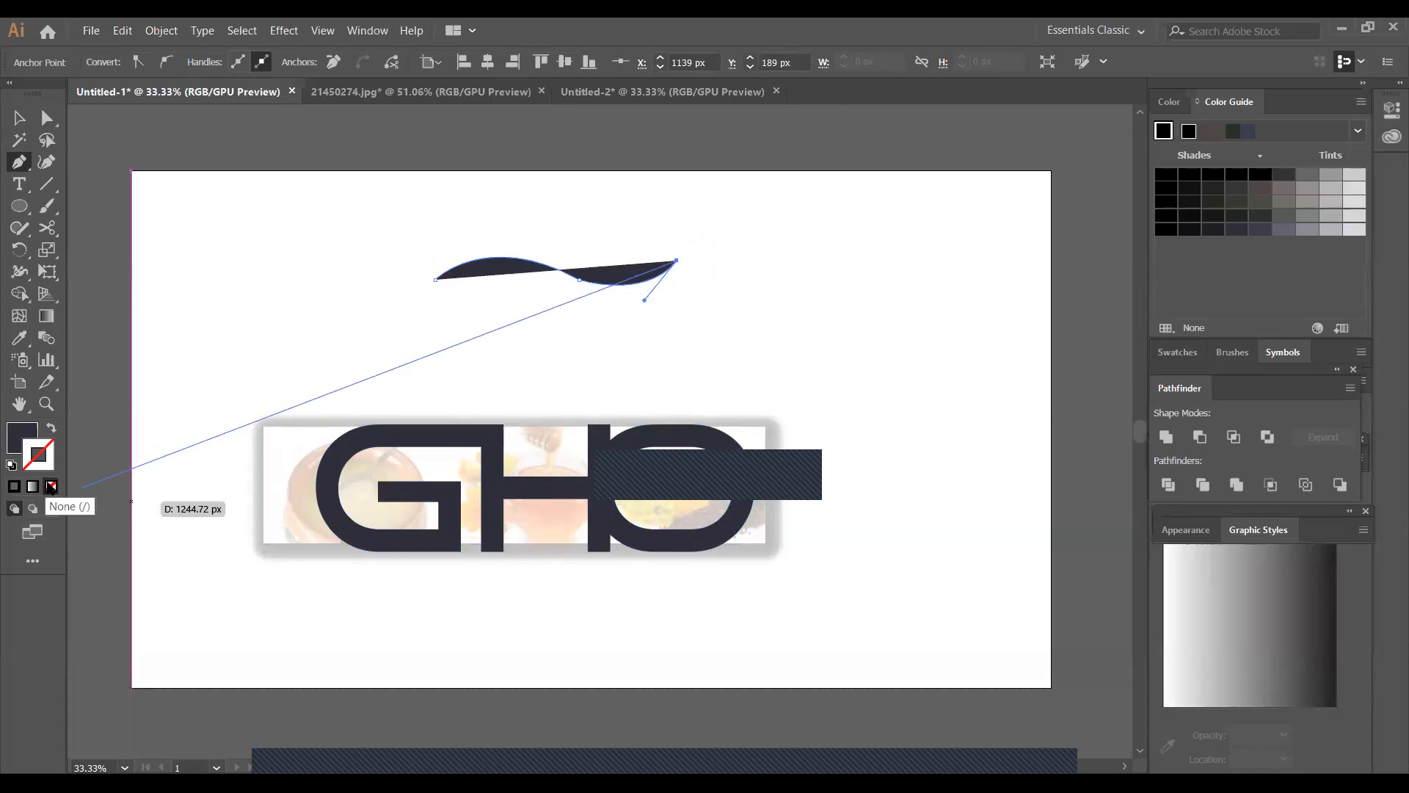
Remove the wave's fill, then draw a parallel lower curve back to the starting point to close the shape
{"action": "left_click", "coordinate": [19, 436]}
{"action": "left_click", "coordinate": [50, 486]}
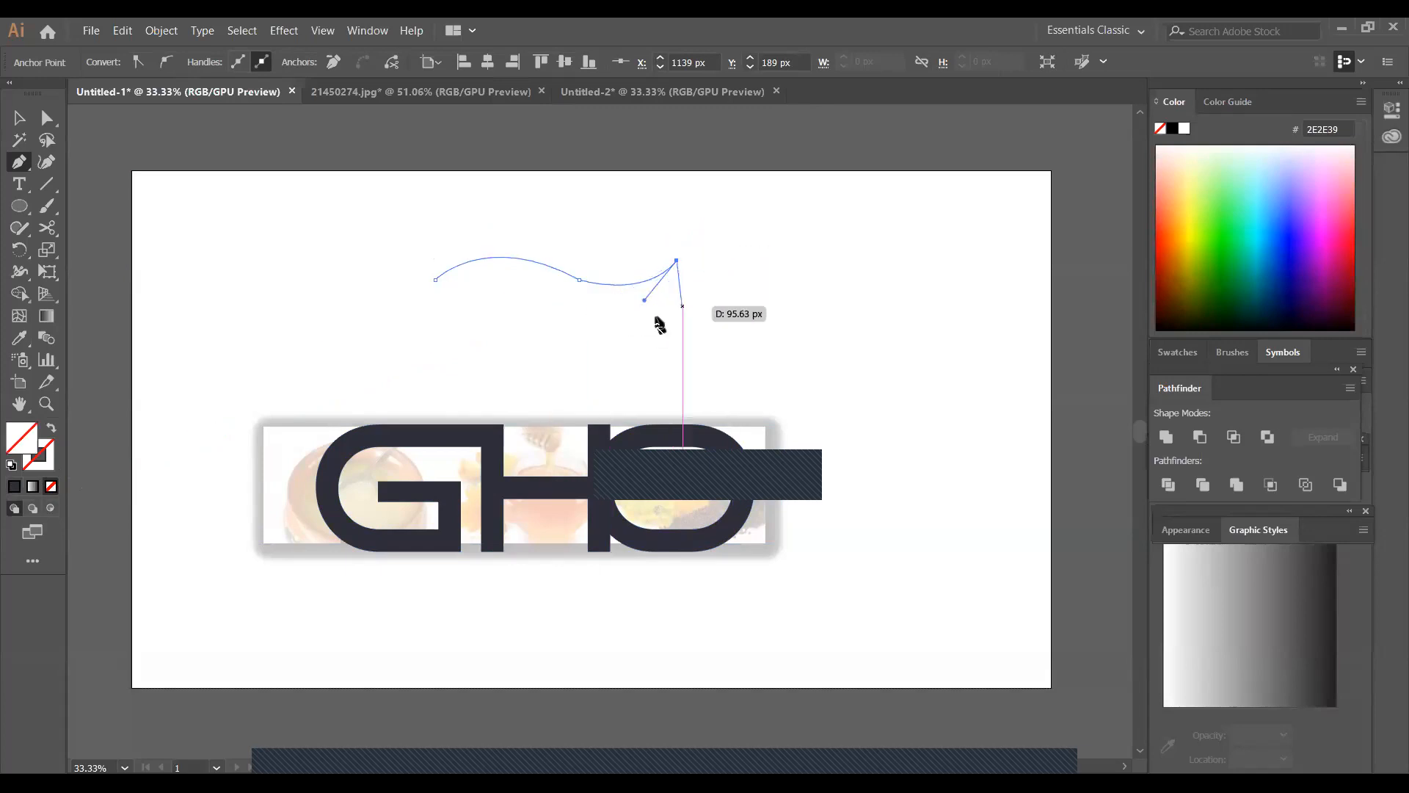
{"action": "left_click_drag", "start_coordinate": [564, 293], "coordinate": [473, 265]}
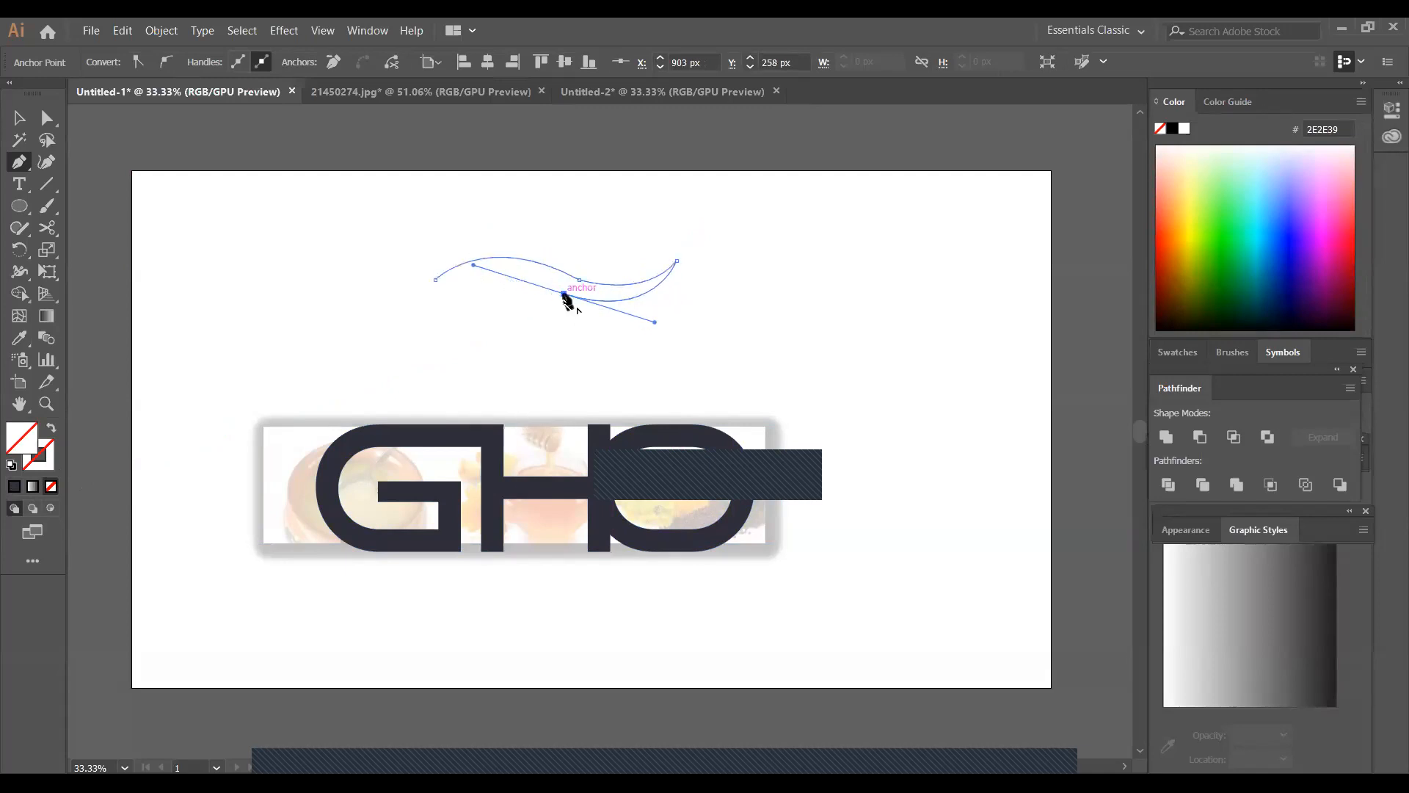
{"action": "left_click_drag", "start_coordinate": [435, 284], "coordinate": [338, 301]}
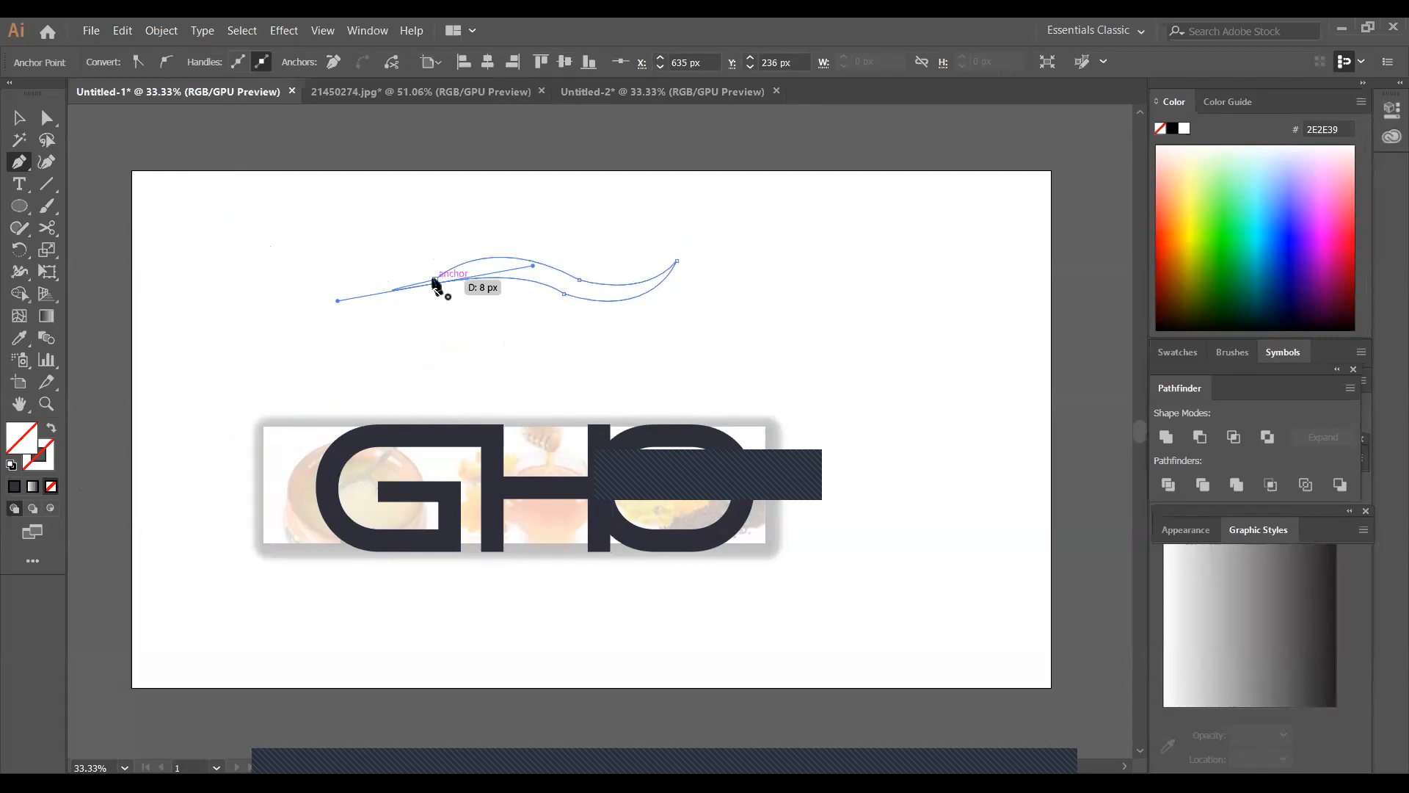
{"action": "left_click", "coordinate": [436, 282]}
Fill the closed wave shape with blue-violet 4F1BFF sampled from the colour spectrum and deselect it
{"action": "left_click", "coordinate": [15, 117]}
{"action": "left_click", "coordinate": [20, 337]}
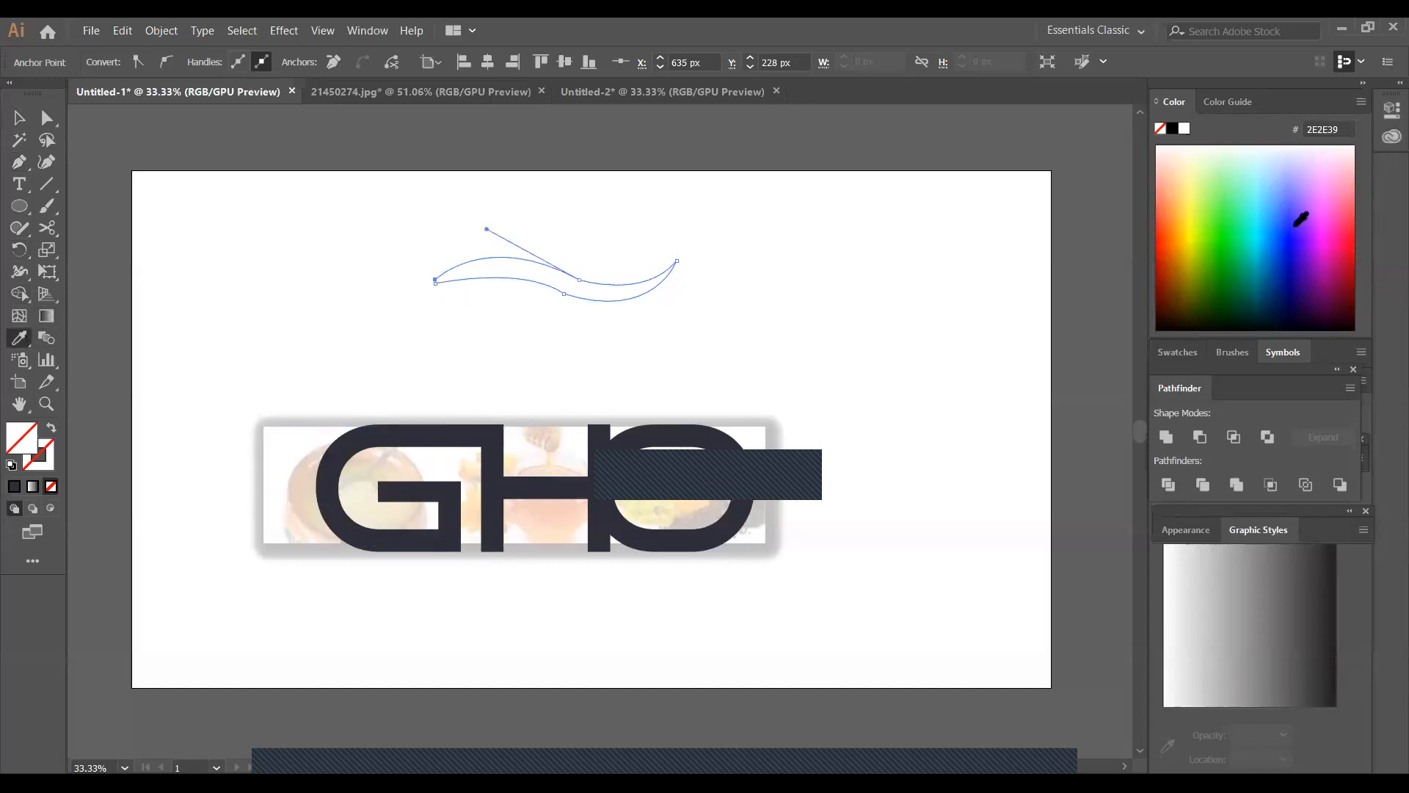
{"action": "left_click", "coordinate": [1295, 224]}
{"action": "left_click", "coordinate": [20, 119]}
{"action": "left_click", "coordinate": [828, 293]}
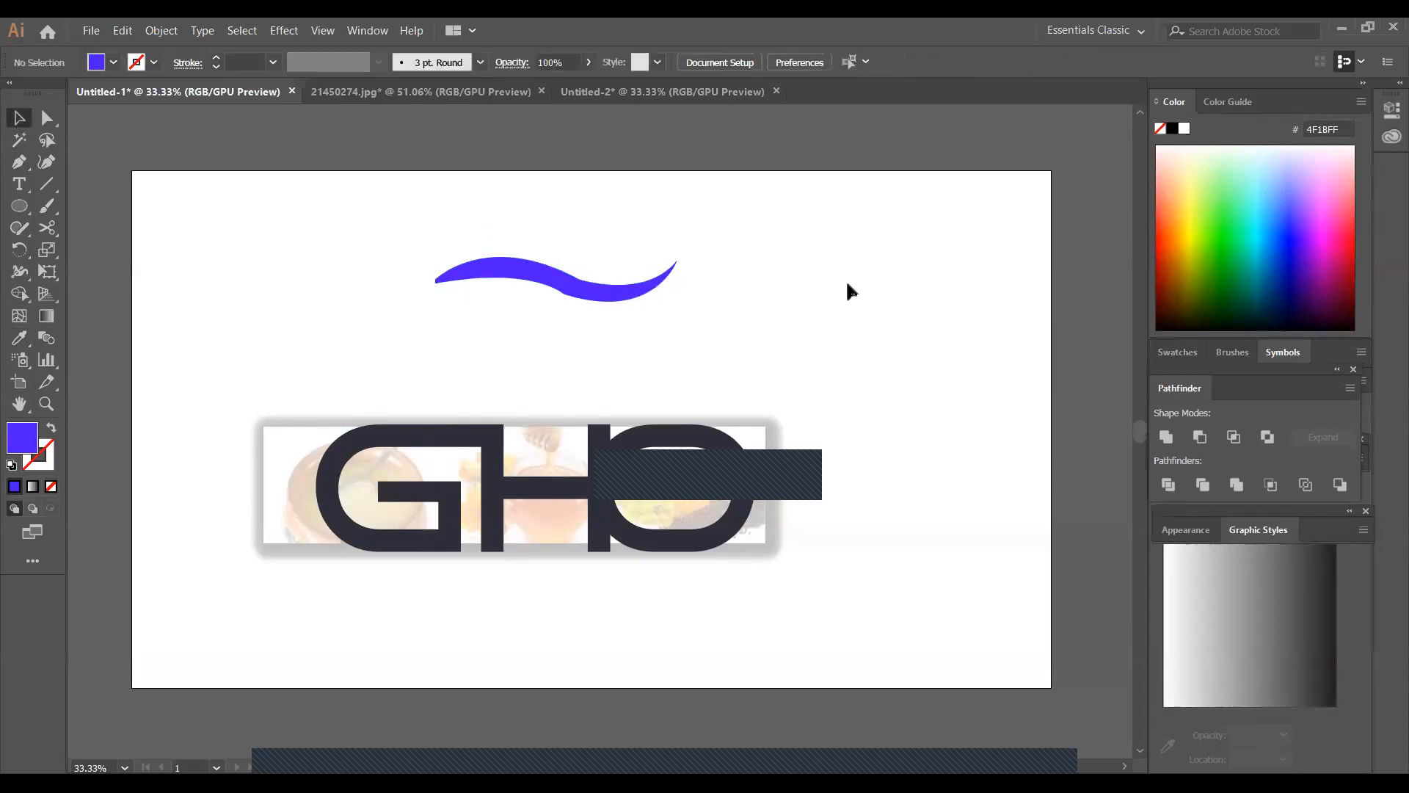
With the Pen tool and no fill, draw an S-shaped upper wave edge about 516 px wide beside the blue-violet wave, ending in a corner point
{"action": "left_click", "coordinate": [20, 161]}
{"action": "left_click", "coordinate": [50, 487]}
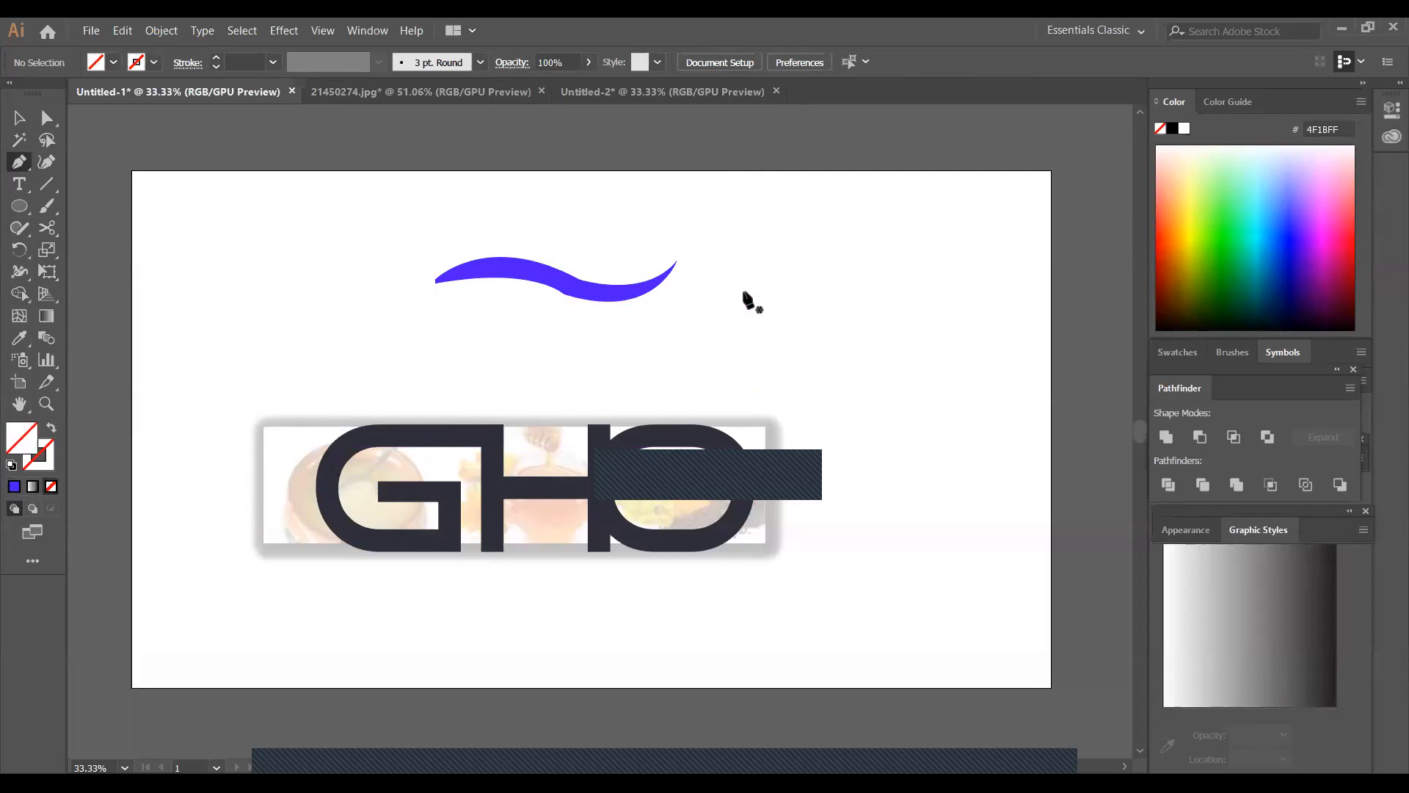
{"action": "left_click", "coordinate": [743, 291]}
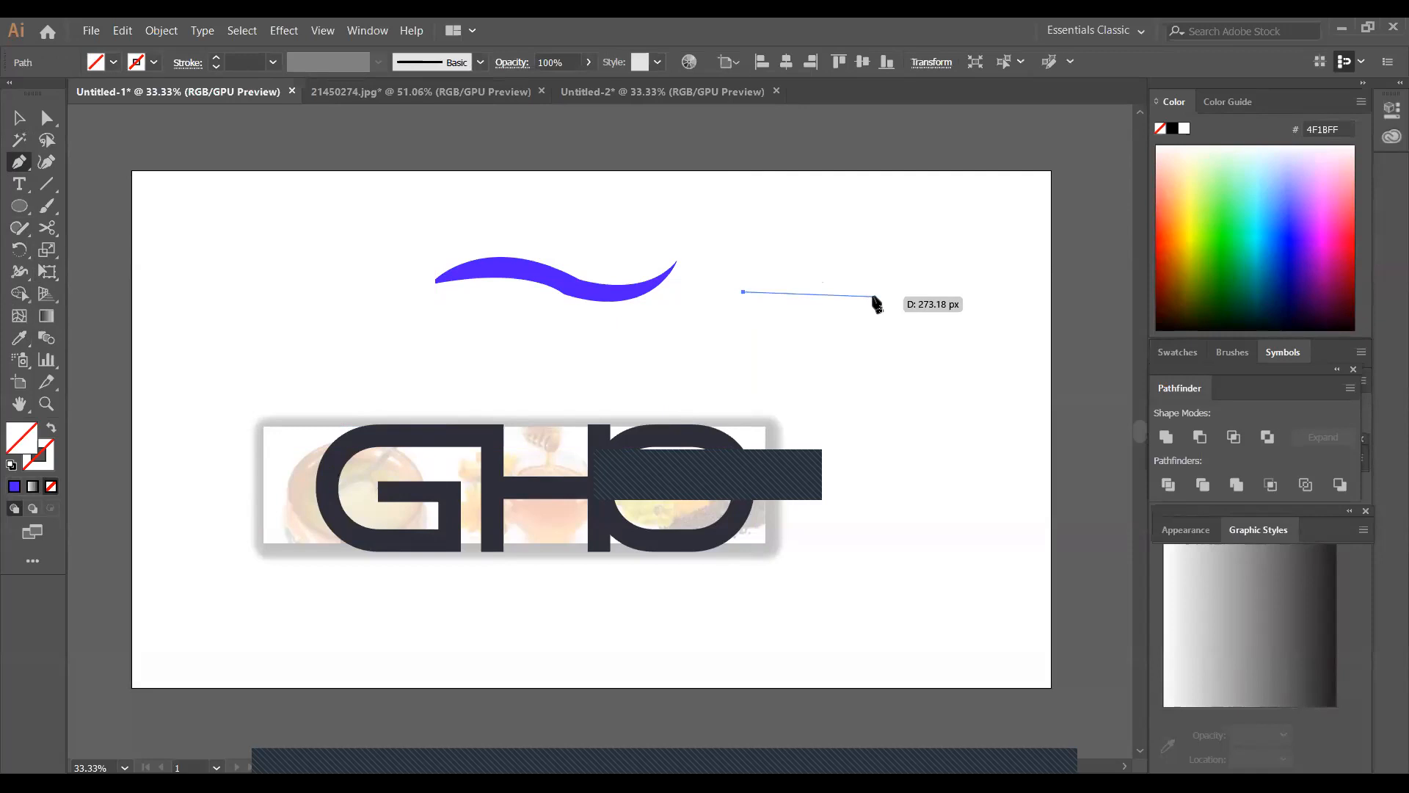
{"action": "left_click_drag", "start_coordinate": [878, 293], "coordinate": [933, 340]}
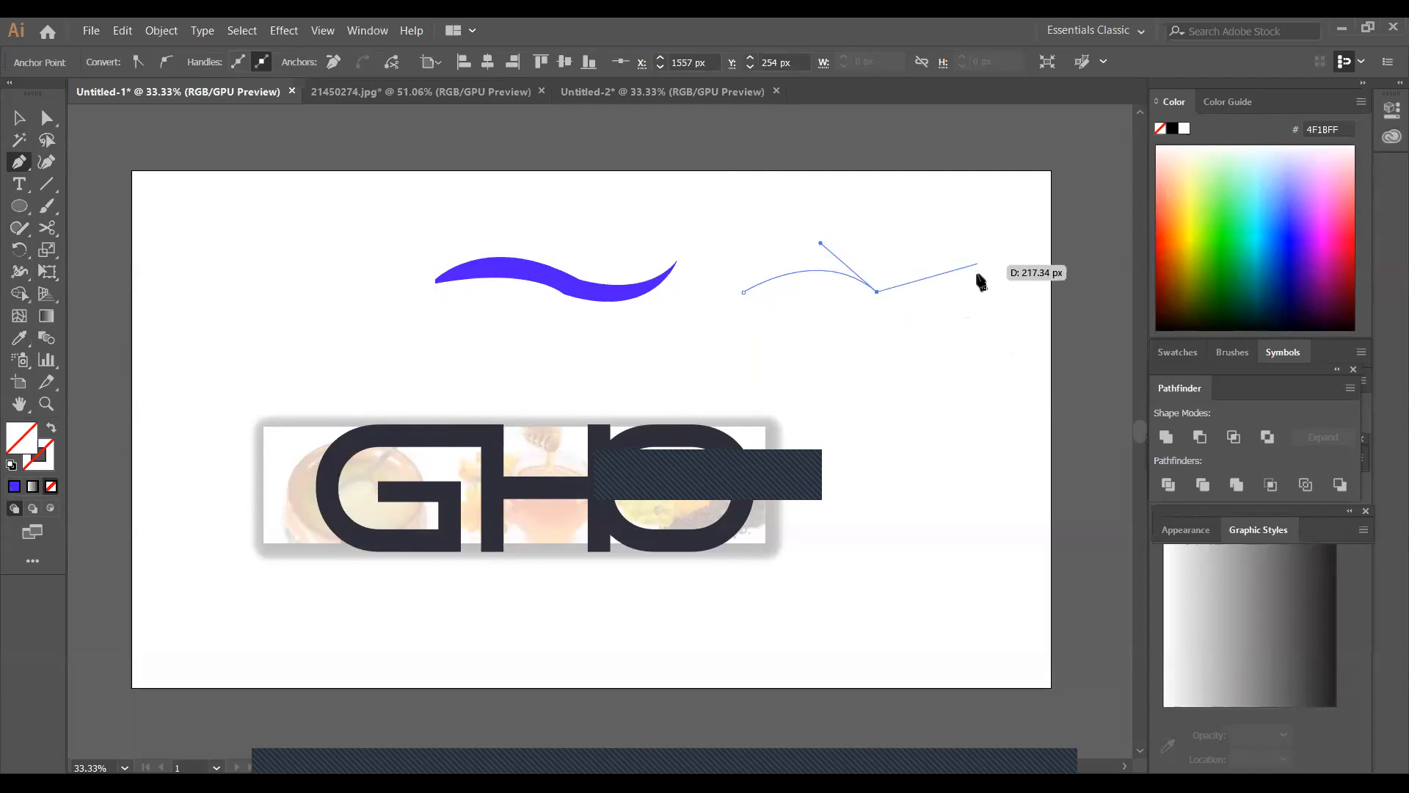
{"action": "left_click_drag", "start_coordinate": [991, 280], "coordinate": [1011, 242]}
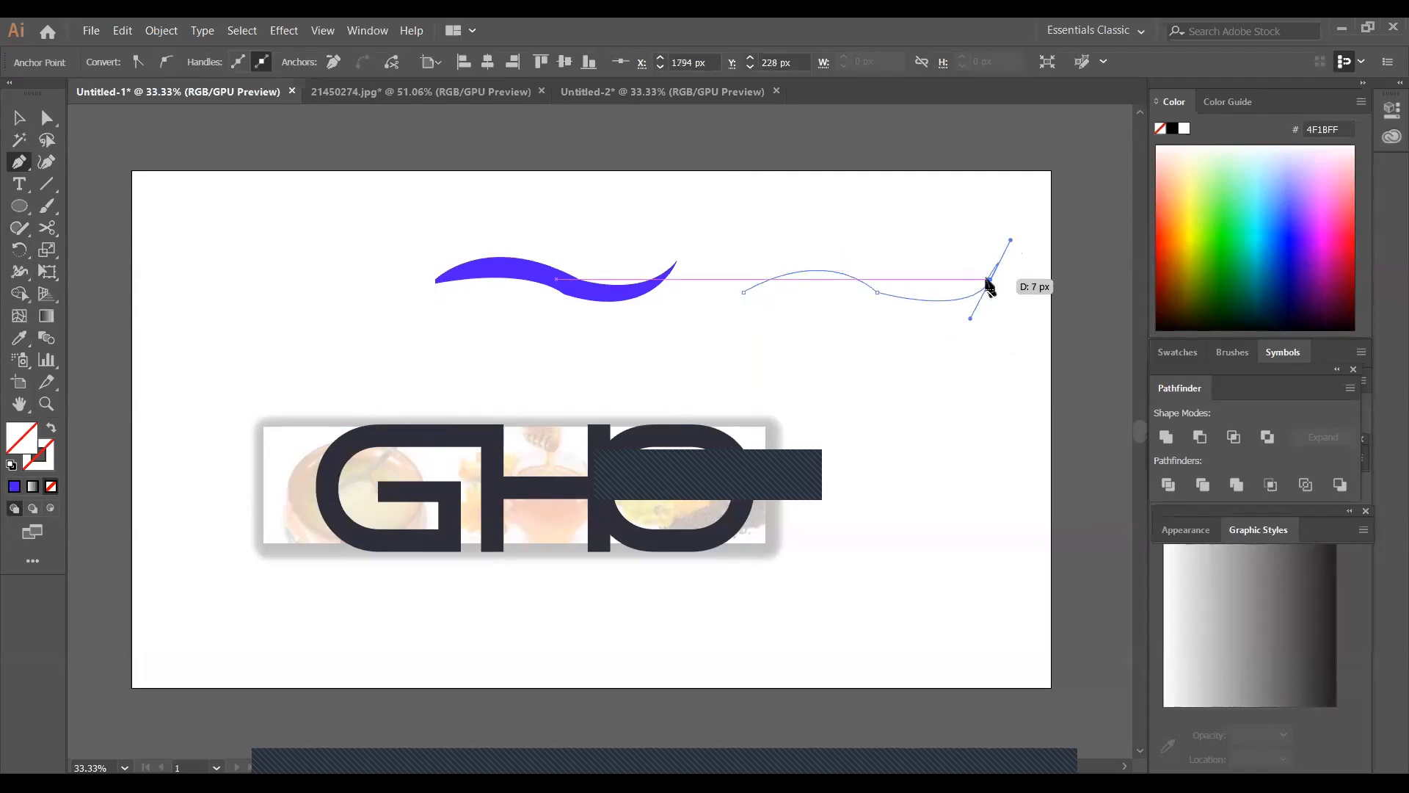
{"action": "left_click", "coordinate": [991, 279]}
{"action": "left_click_drag", "start_coordinate": [989, 279], "coordinate": [970, 319]}
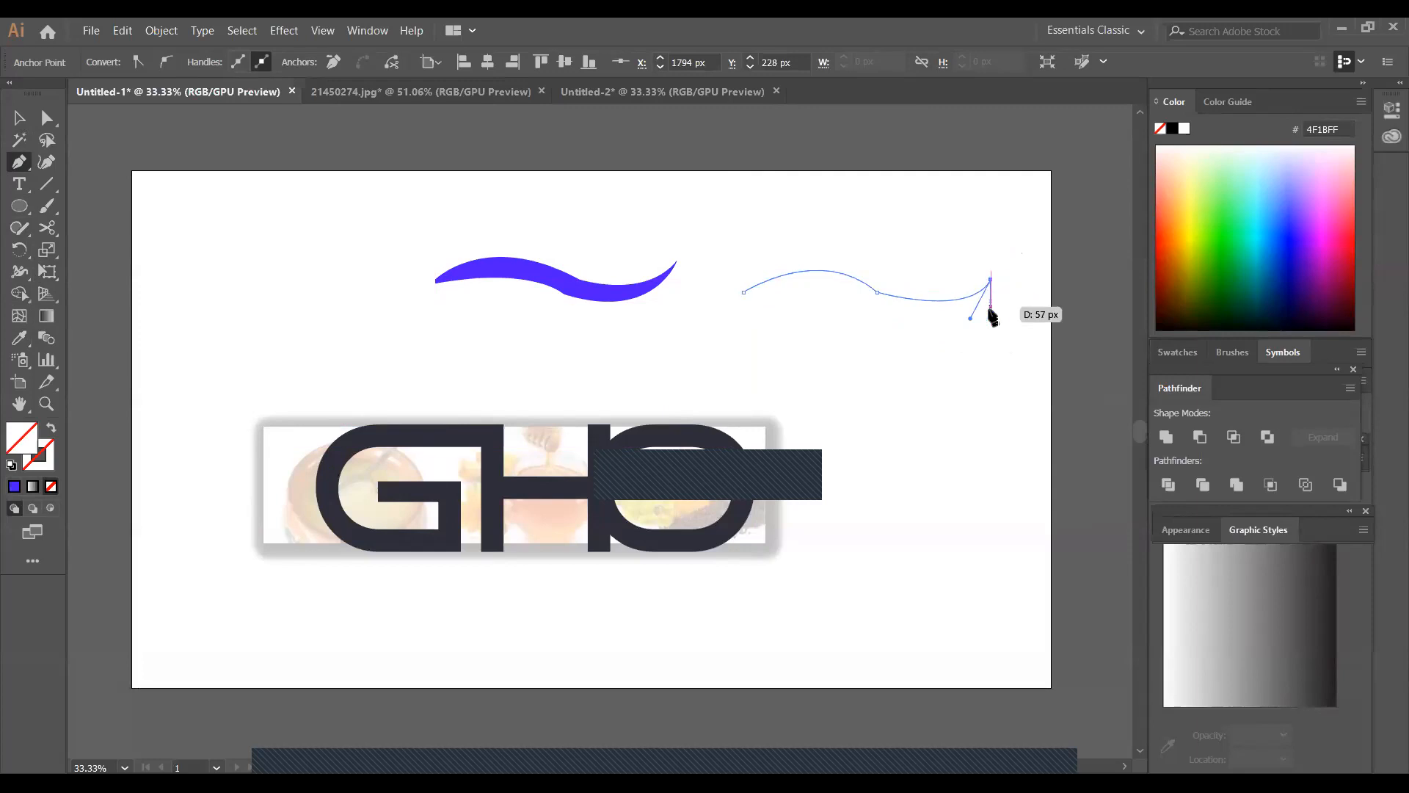
Draw the lower curve beneath the new upper edge back to its starting point to close the wave, and deselect it
{"action": "left_click_drag", "start_coordinate": [868, 306], "coordinate": [739, 274]}
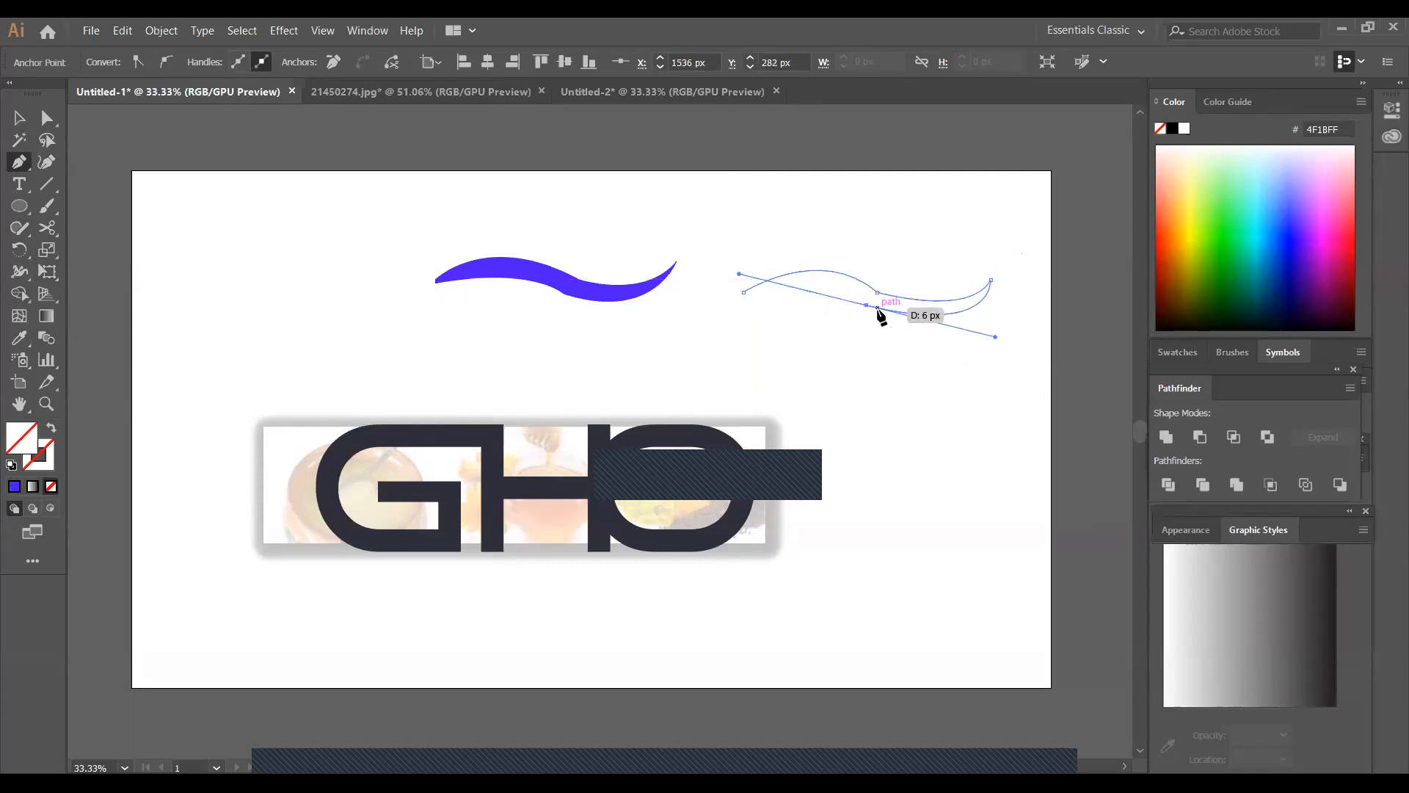
{"action": "left_click", "coordinate": [866, 305]}
{"action": "left_click_drag", "start_coordinate": [743, 292], "coordinate": [617, 316]}
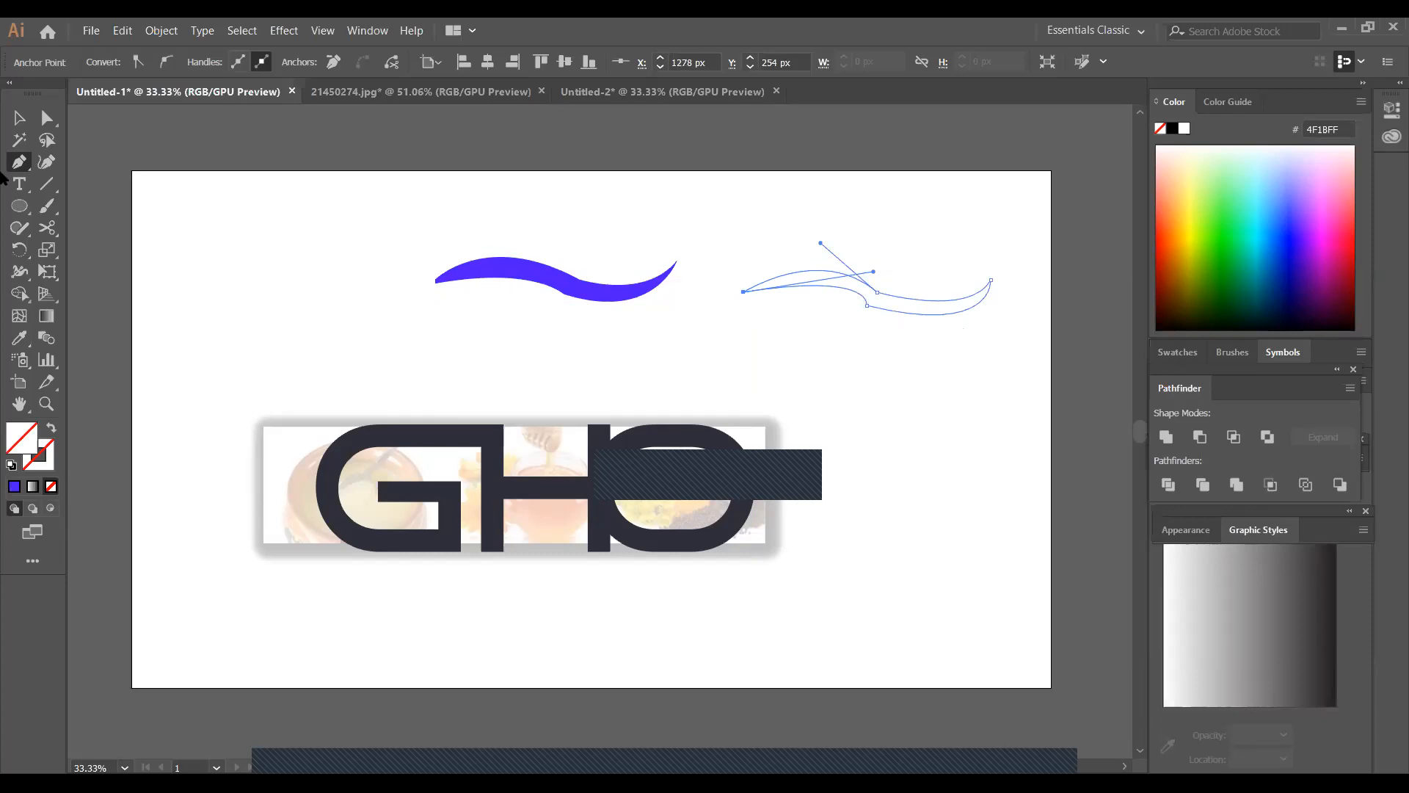
{"action": "left_click", "coordinate": [20, 115]}
{"action": "left_click", "coordinate": [889, 392]}
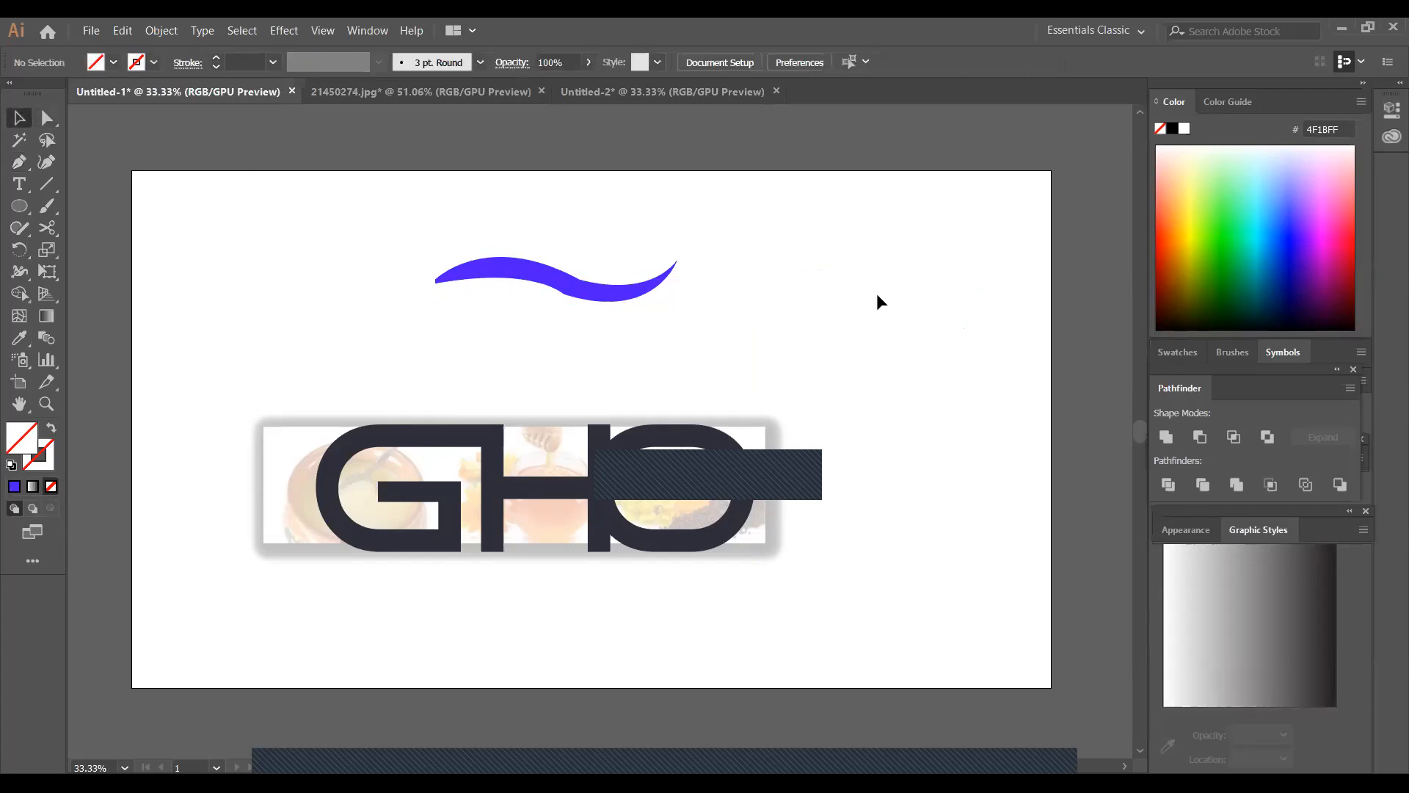
Fill the newly closed wave outline with yellow FFFF00 and deselect it
{"action": "left_click_drag", "start_coordinate": [760, 275], "coordinate": [950, 340]}
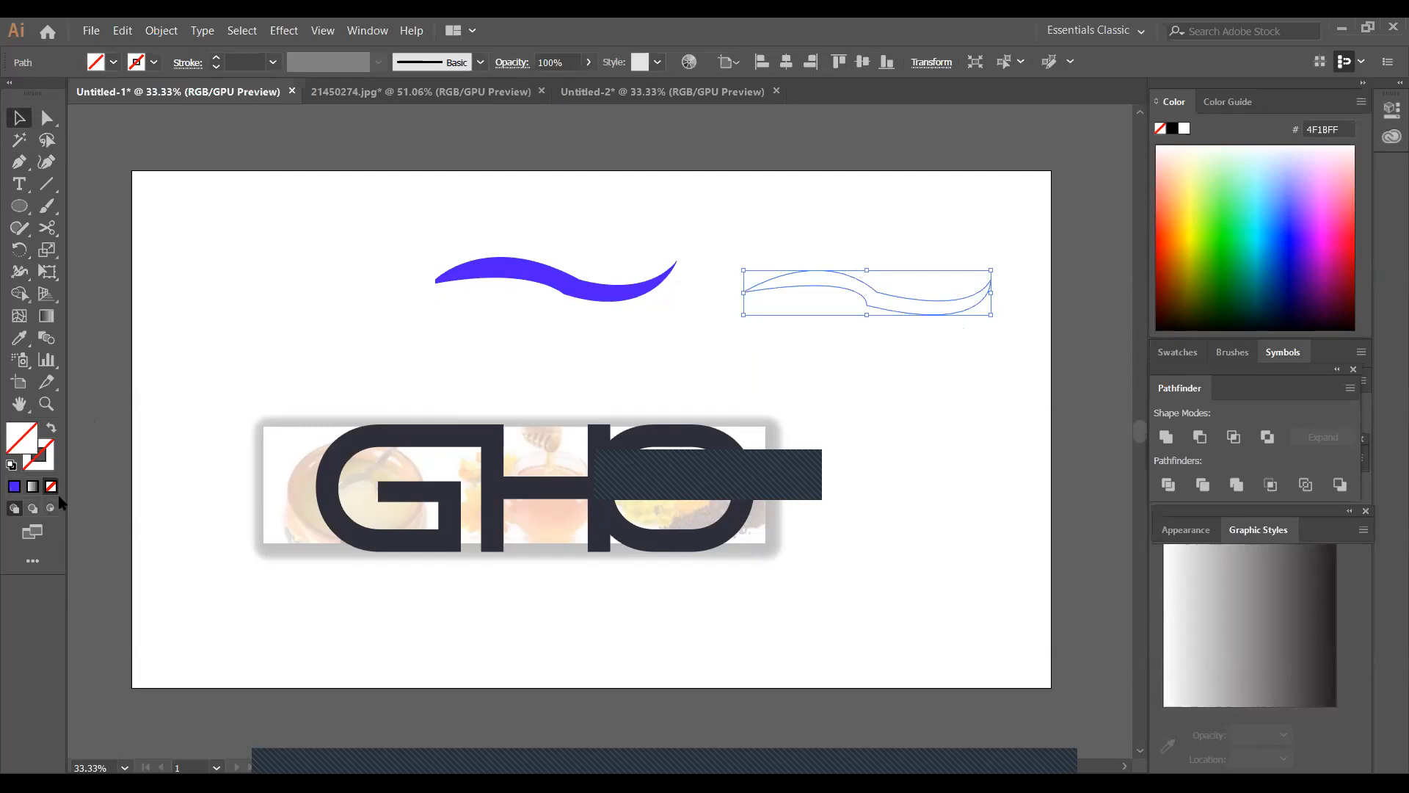
{"action": "left_click", "coordinate": [114, 62]}
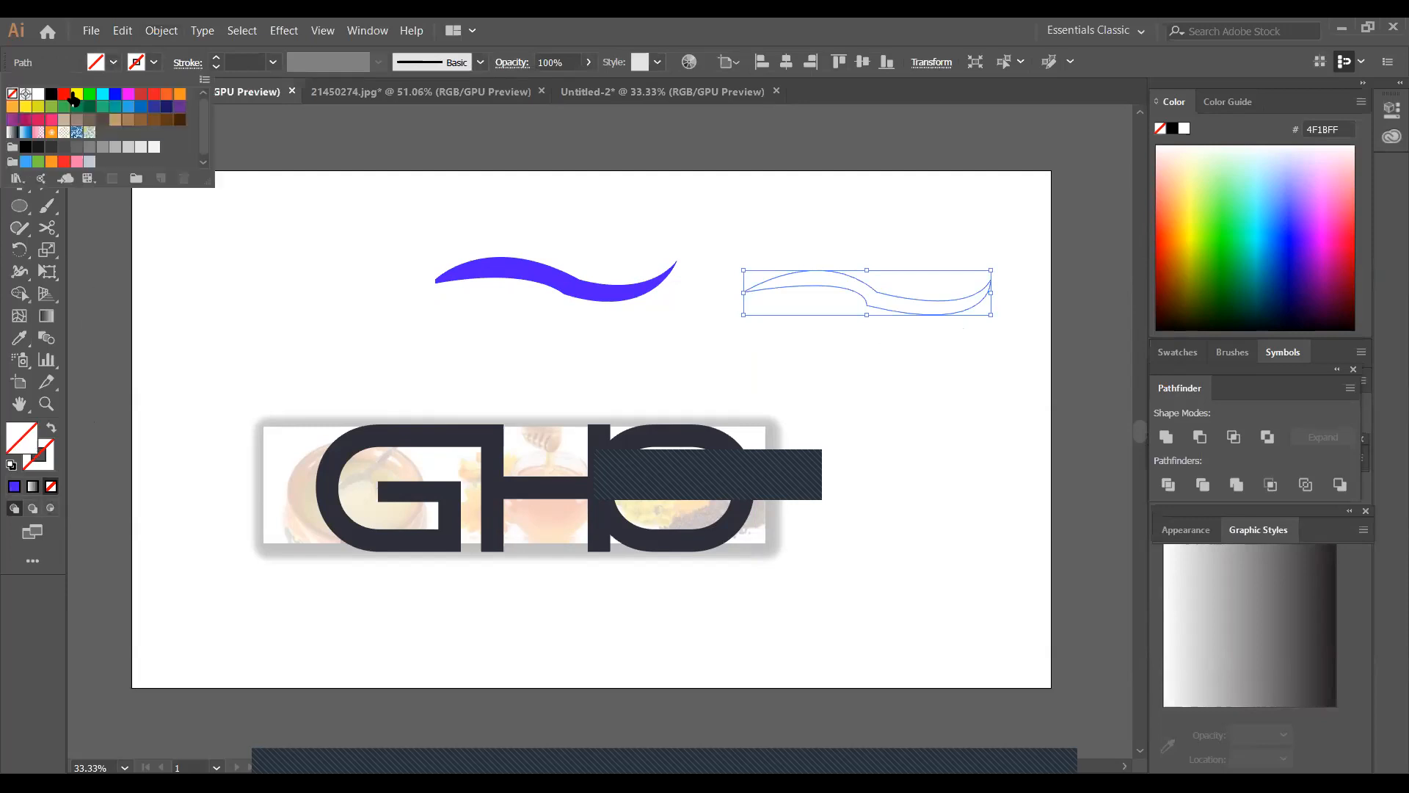
{"action": "left_click", "coordinate": [74, 96]}
{"action": "left_click", "coordinate": [857, 352]}
{"action": "left_click", "coordinate": [19, 161]}
{"action": "left_click", "coordinate": [172, 280]}
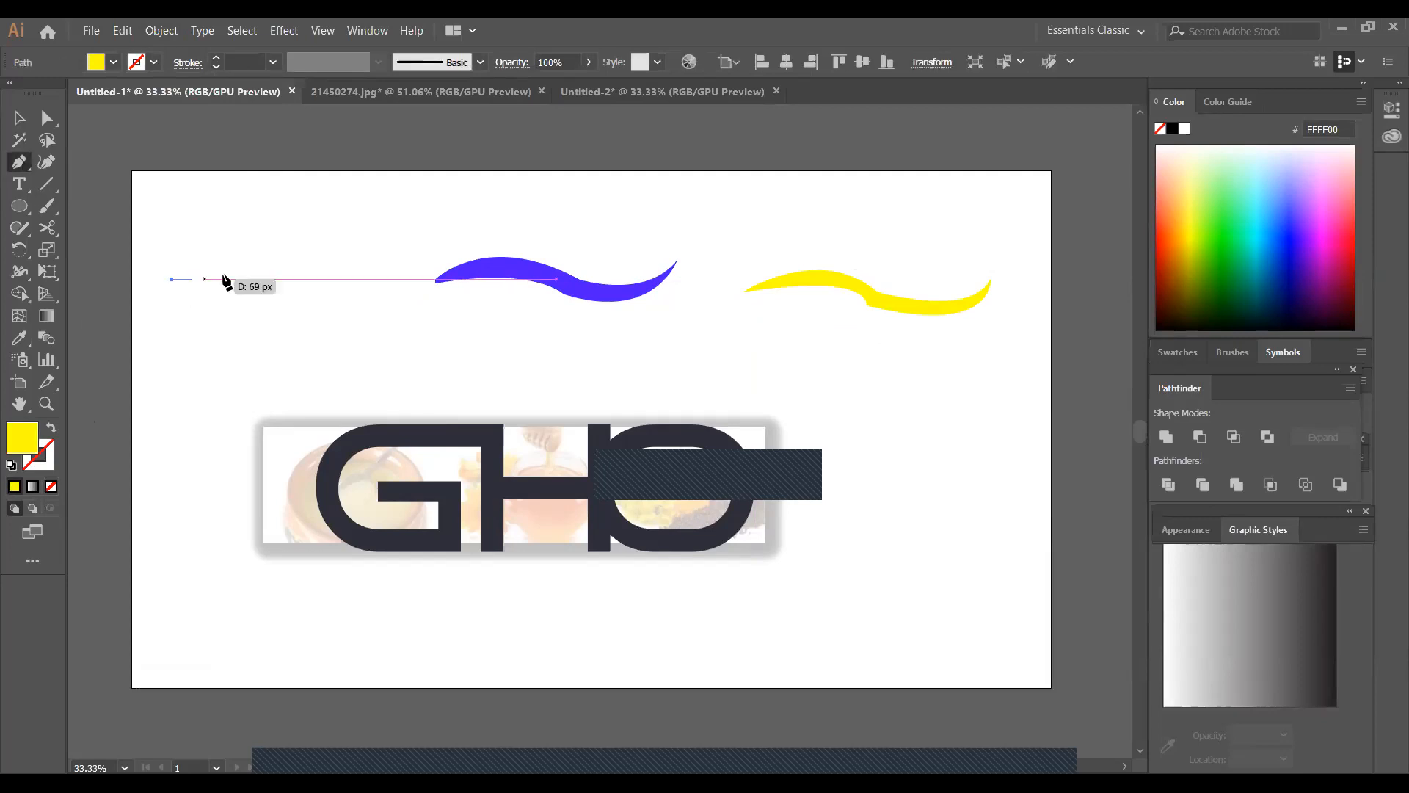
{"action": "left_click_drag", "start_coordinate": [307, 279], "coordinate": [373, 342]}
{"action": "left_click", "coordinate": [307, 279]}
{"action": "left_click_drag", "start_coordinate": [400, 270], "coordinate": [447, 232]}
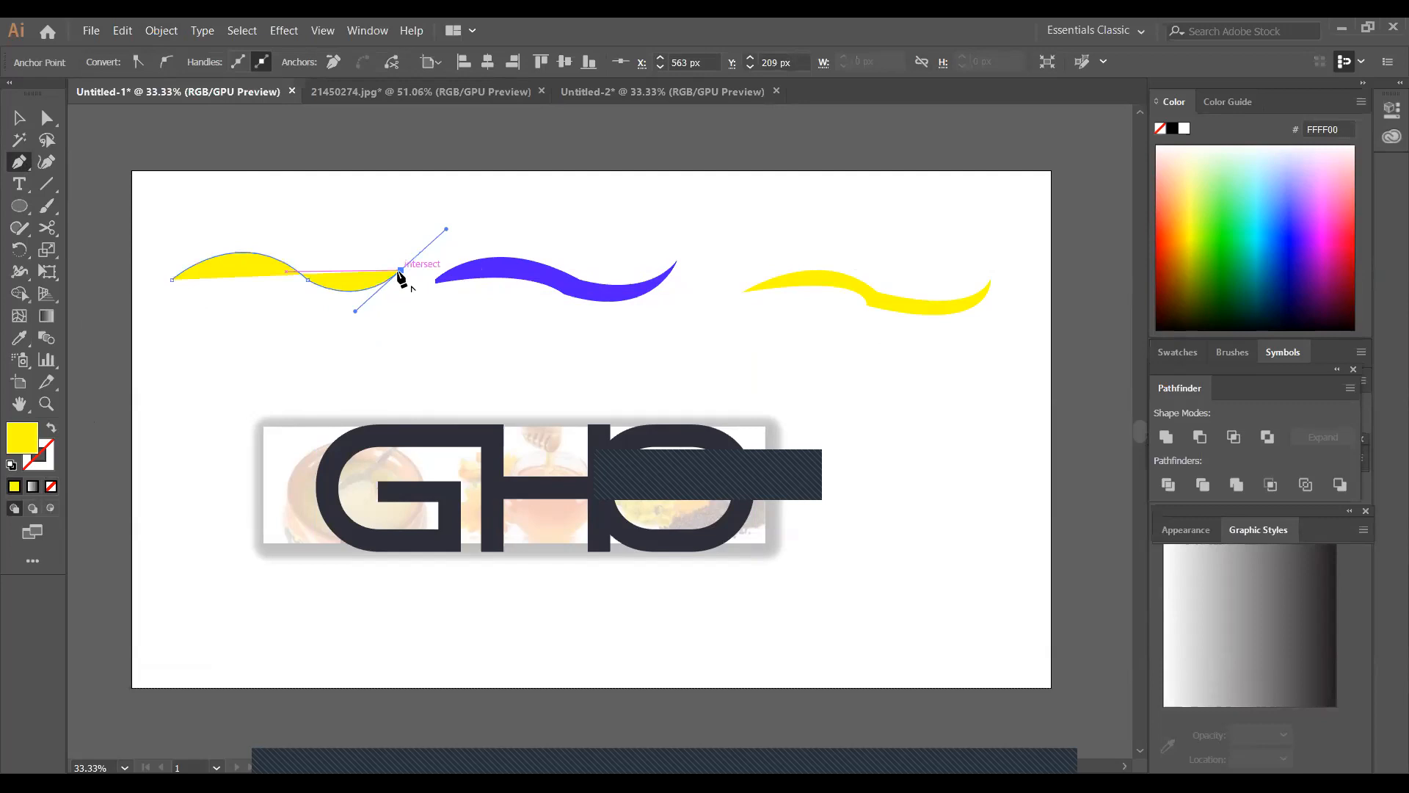
{"action": "left_click", "coordinate": [400, 271]}
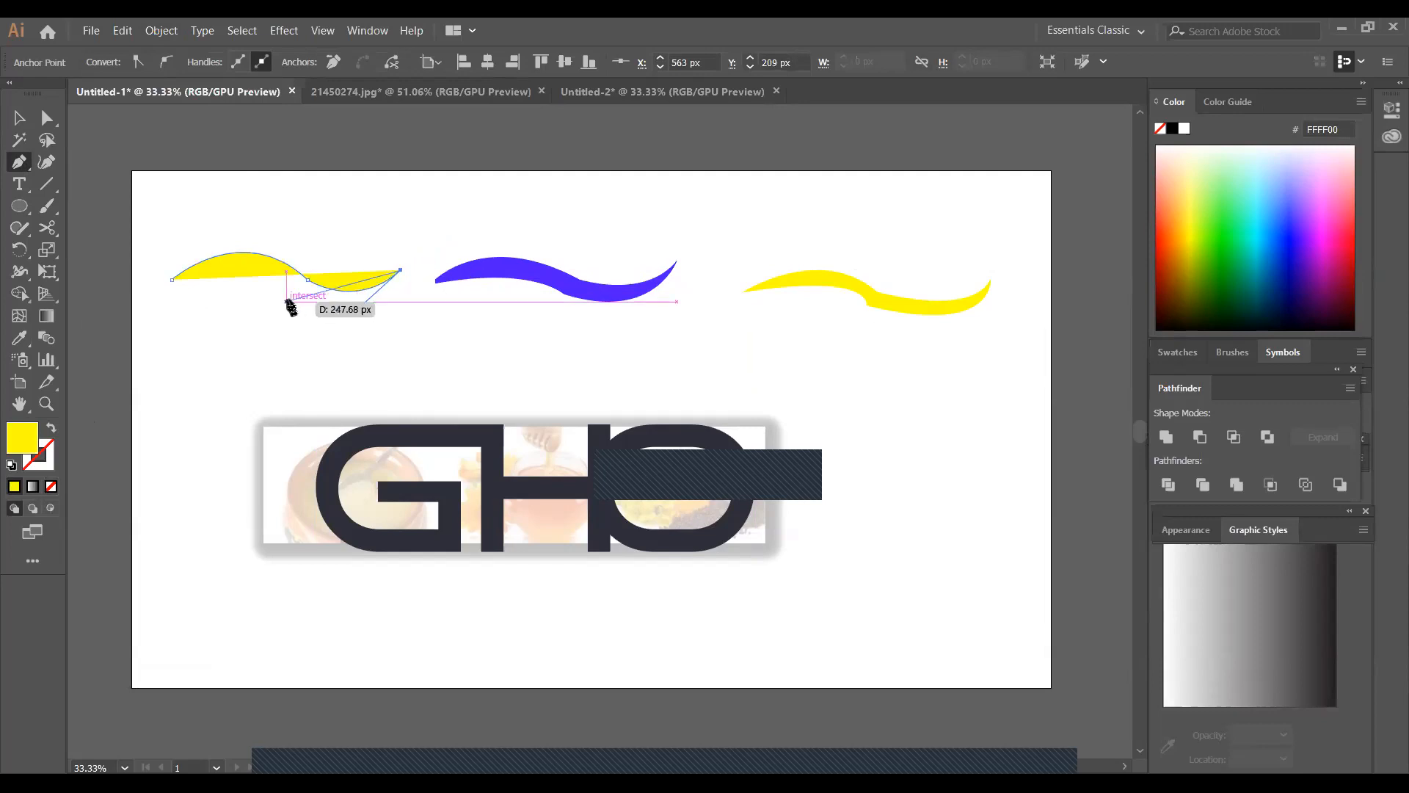
{"action": "left_click_drag", "start_coordinate": [291, 291], "coordinate": [200, 275]}
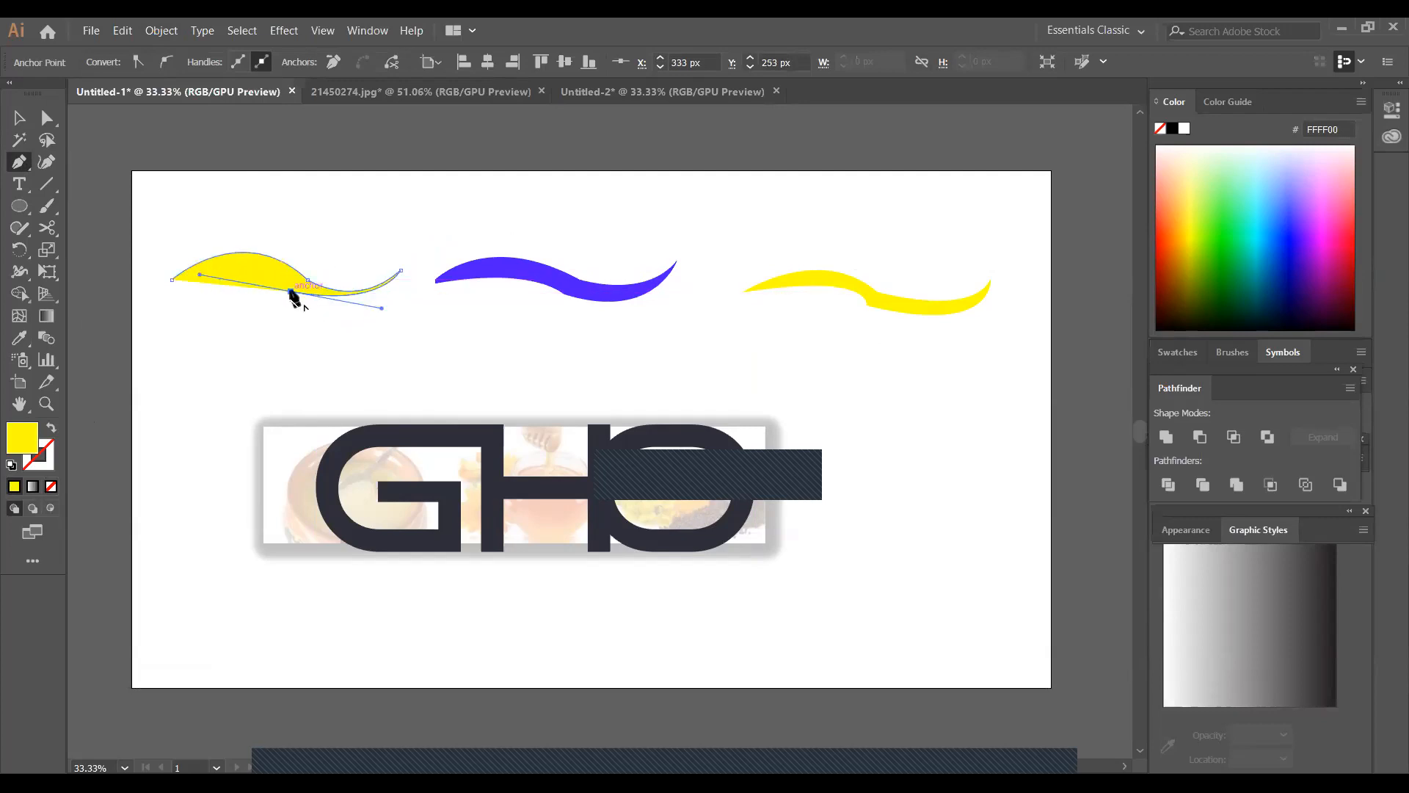
{"action": "left_click", "coordinate": [292, 292]}
{"action": "left_click", "coordinate": [173, 280]}
{"action": "left_click_drag", "start_coordinate": [135, 290], "coordinate": [72, 300]}
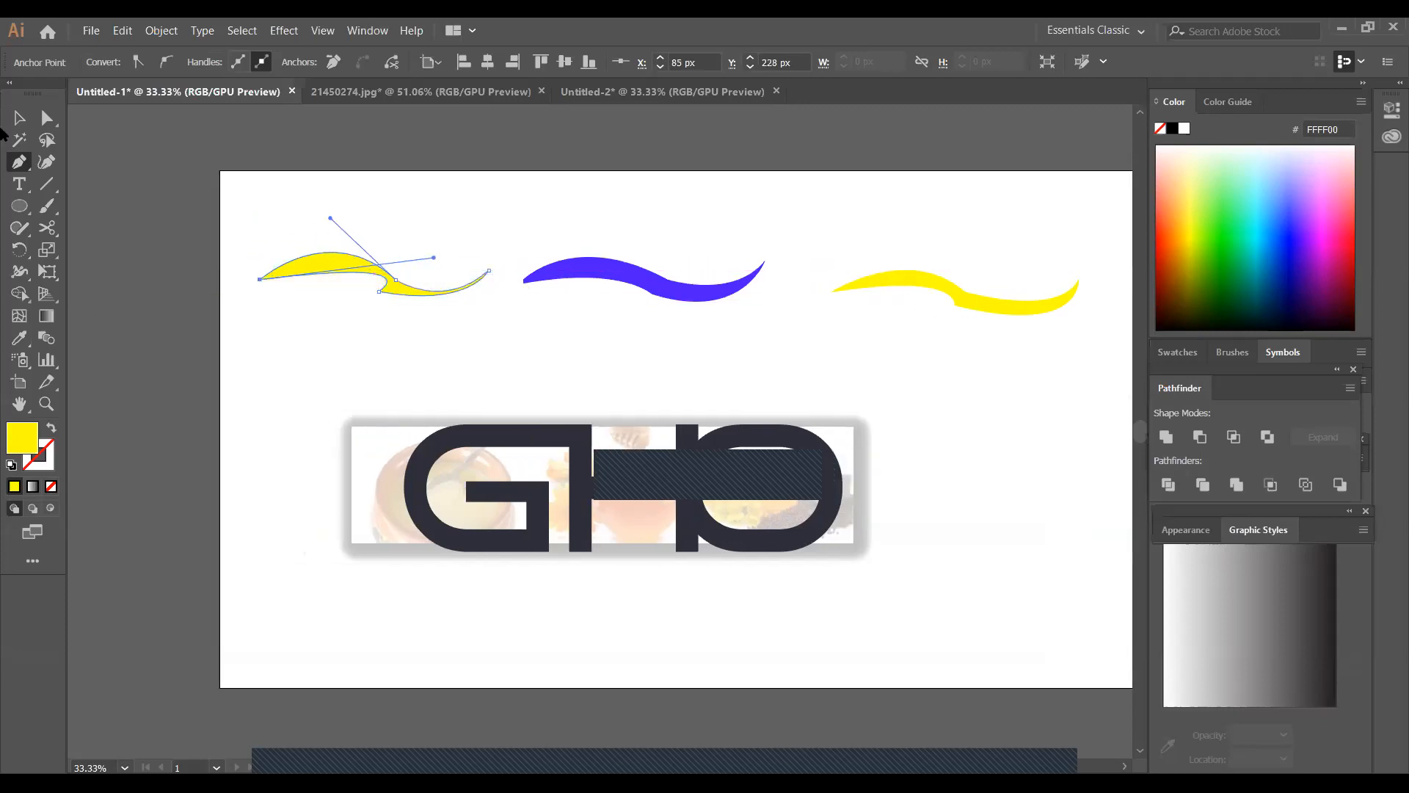
{"action": "left_click", "coordinate": [19, 117]}
{"action": "key", "text": "ctrl+z"}
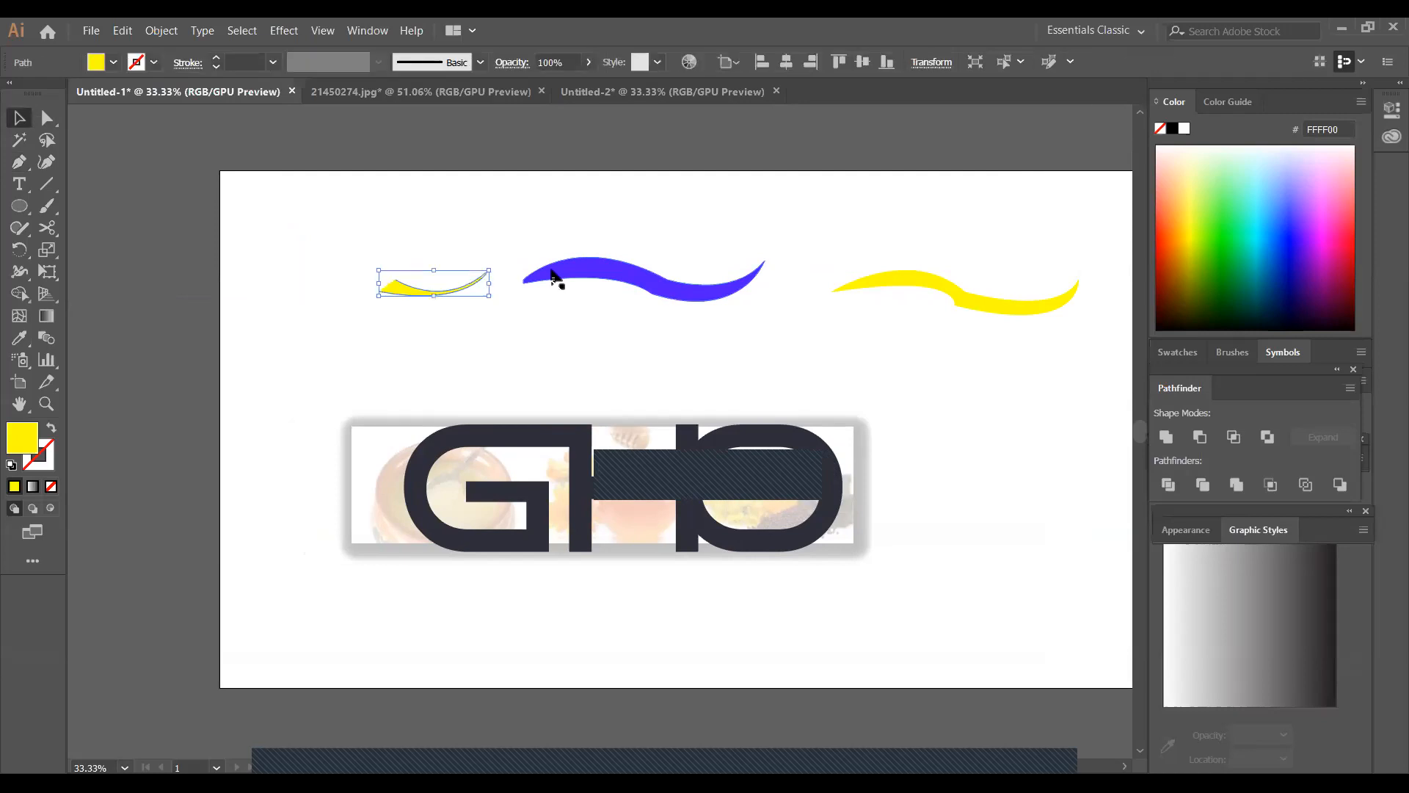
{"action": "key", "text": "ctrl+z"}
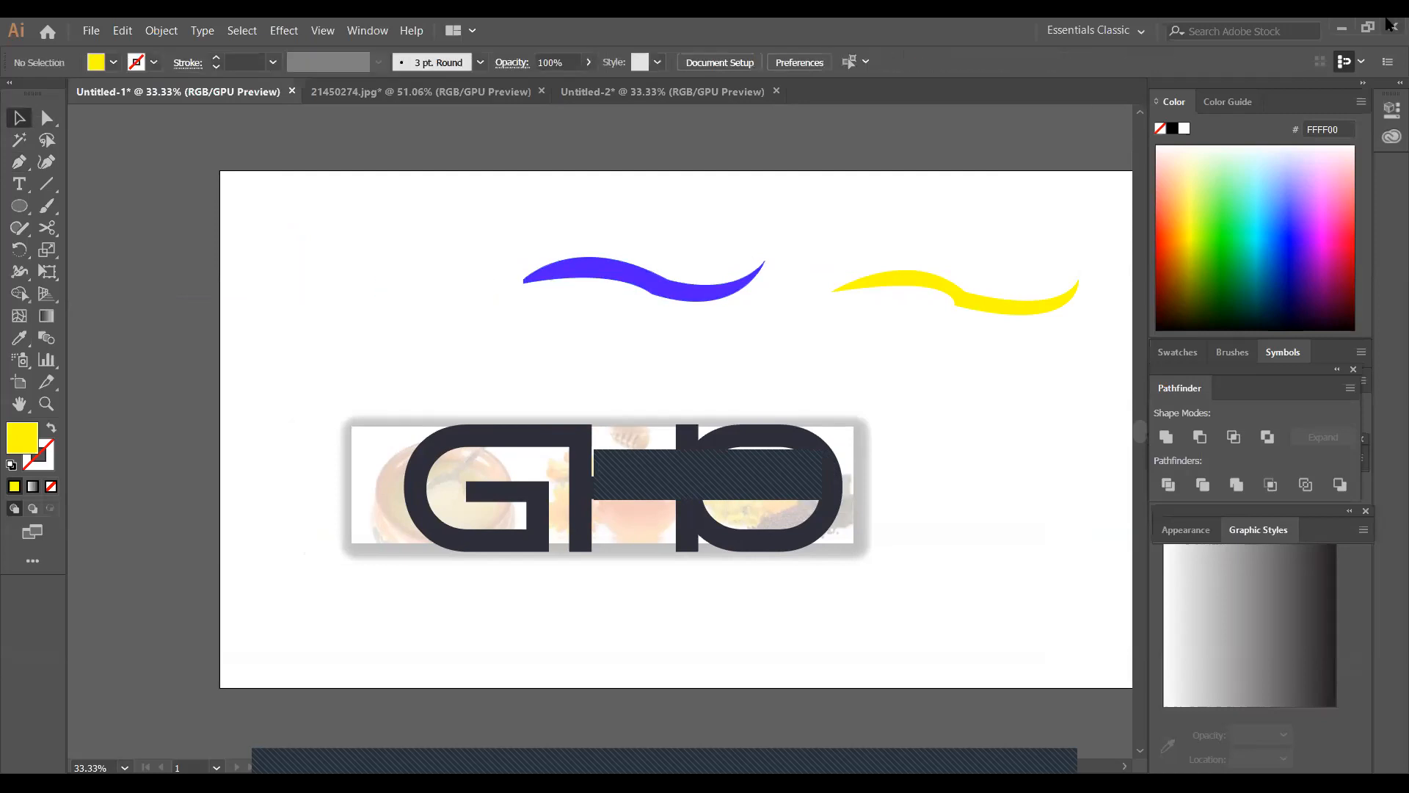
Draw a yellow S-shaped upper wave edge about 486 px wide in the empty space before the blue-violet wave with the Pen tool
{"action": "left_click", "coordinate": [20, 166]}
{"action": "left_click_drag", "start_coordinate": [251, 280], "coordinate": [385, 288]}
{"action": "left_click", "coordinate": [381, 280]}
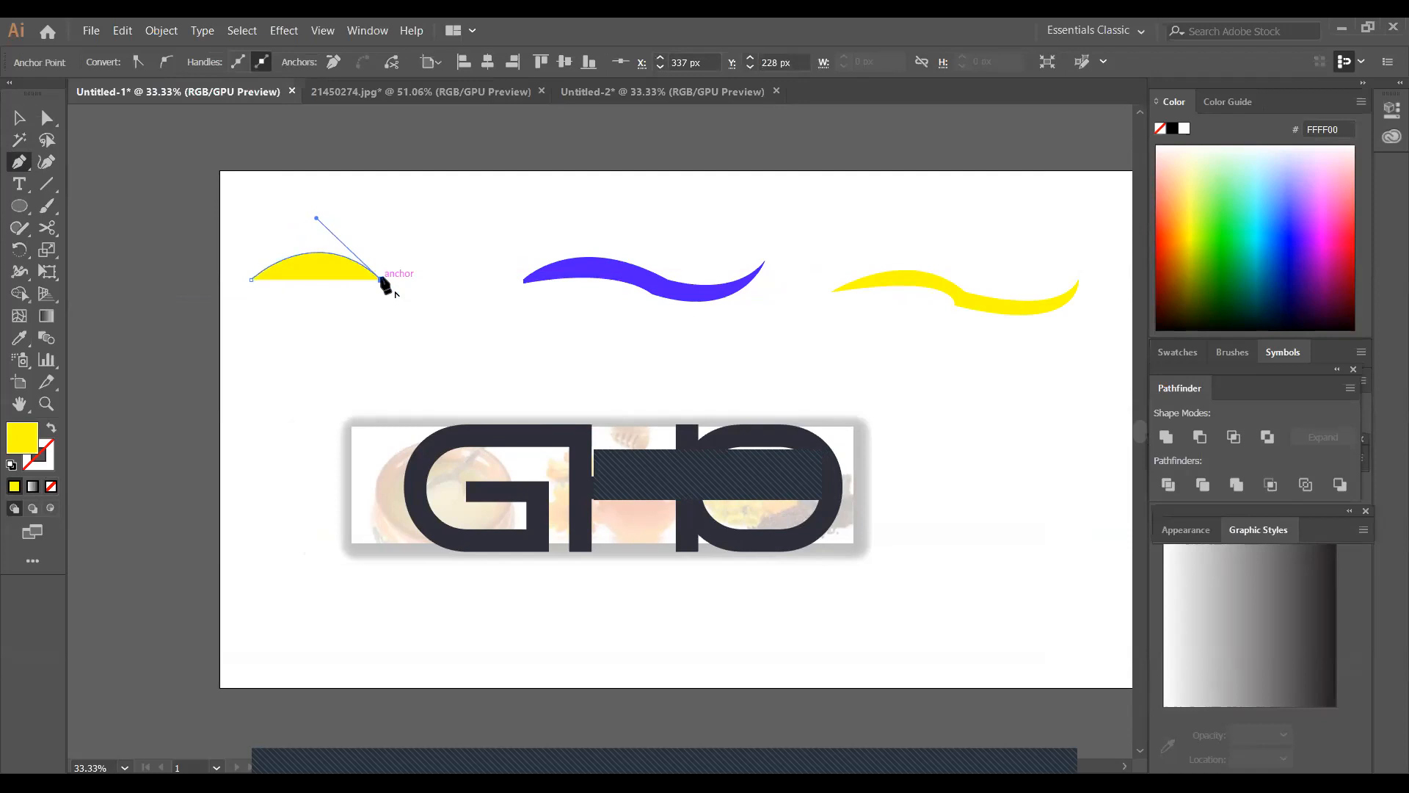
{"action": "left_click_drag", "start_coordinate": [483, 280], "coordinate": [539, 228]}
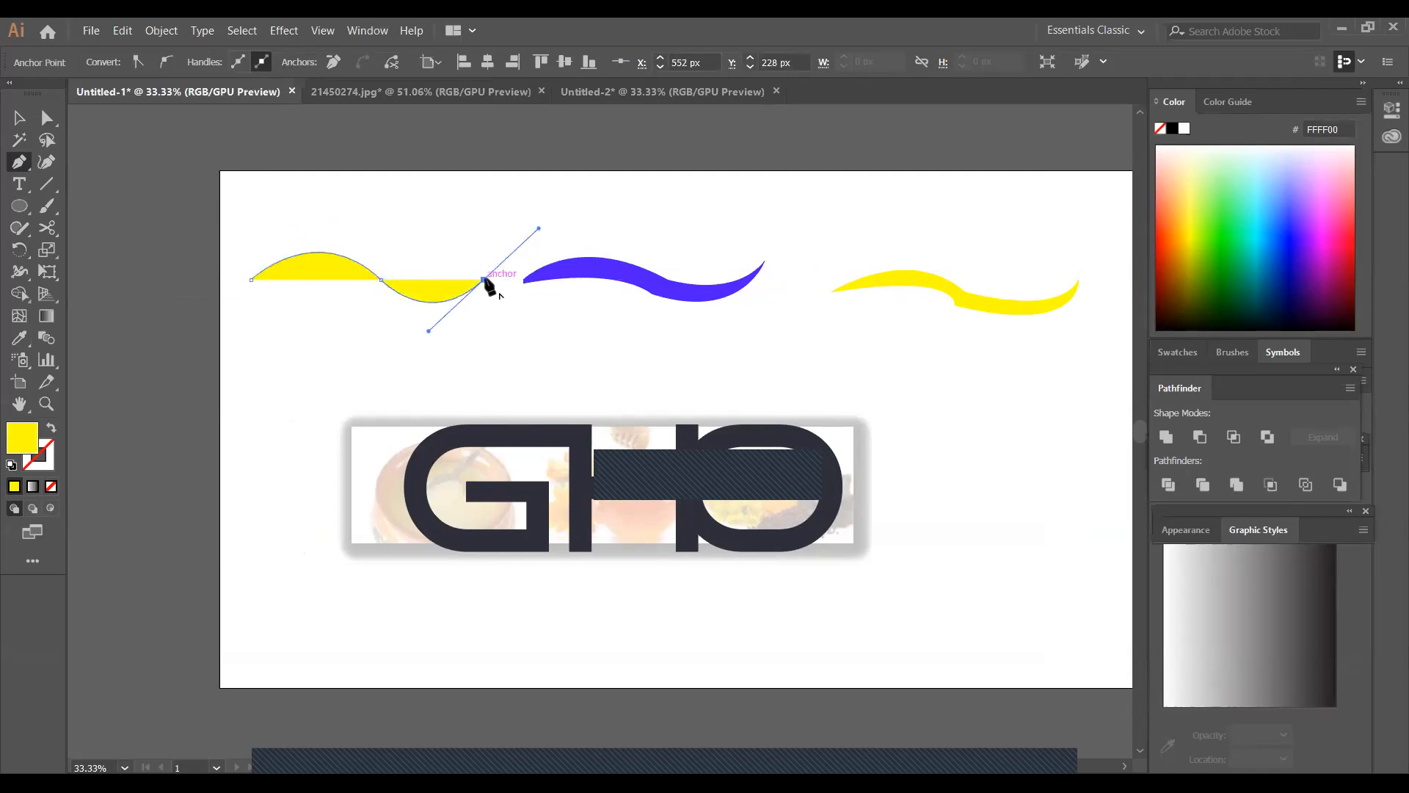
Make the yellow wave's end point a corner, draw a parallel lower curve back to the starting point to close it, and deselect
{"action": "left_click_drag", "start_coordinate": [483, 281], "coordinate": [247, 237]}
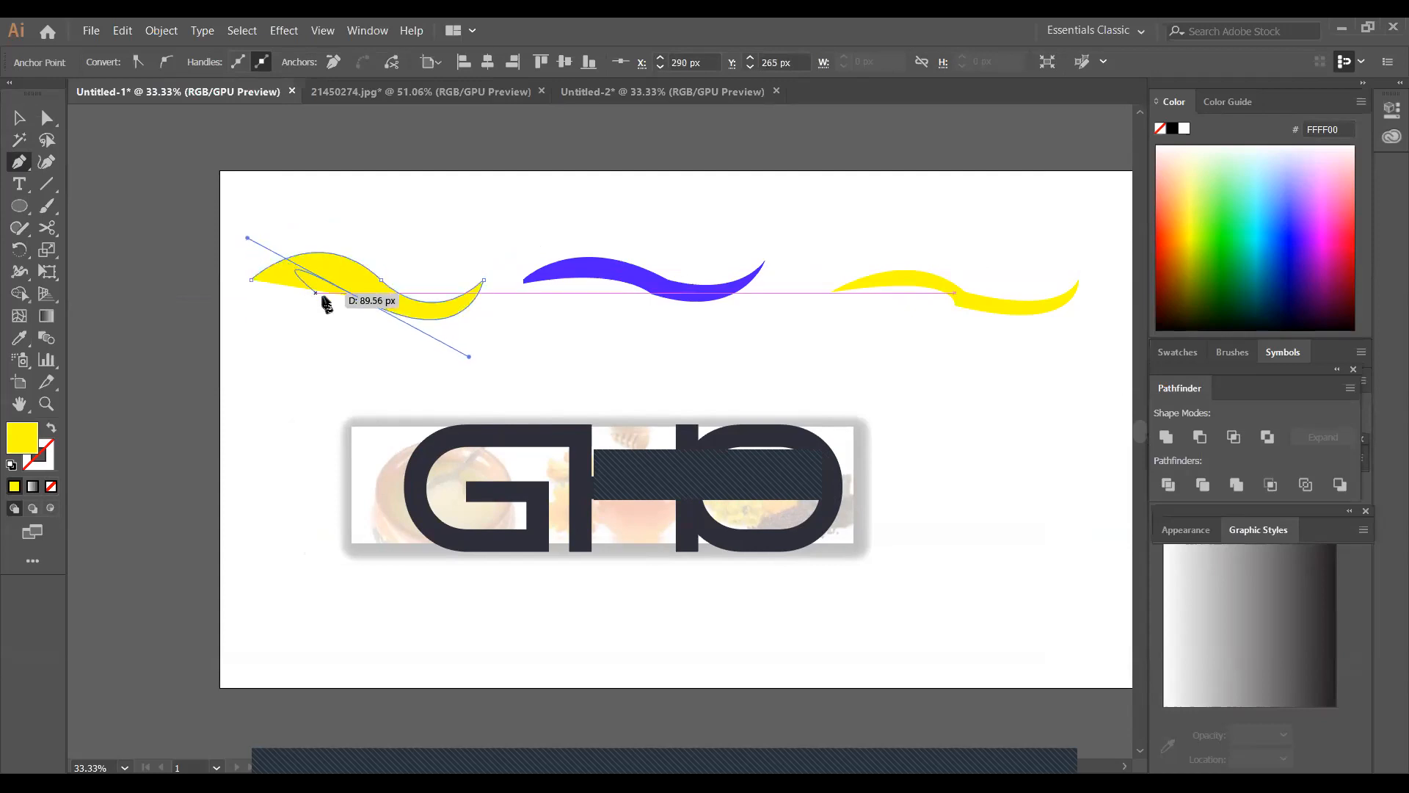
{"action": "left_click", "coordinate": [359, 297]}
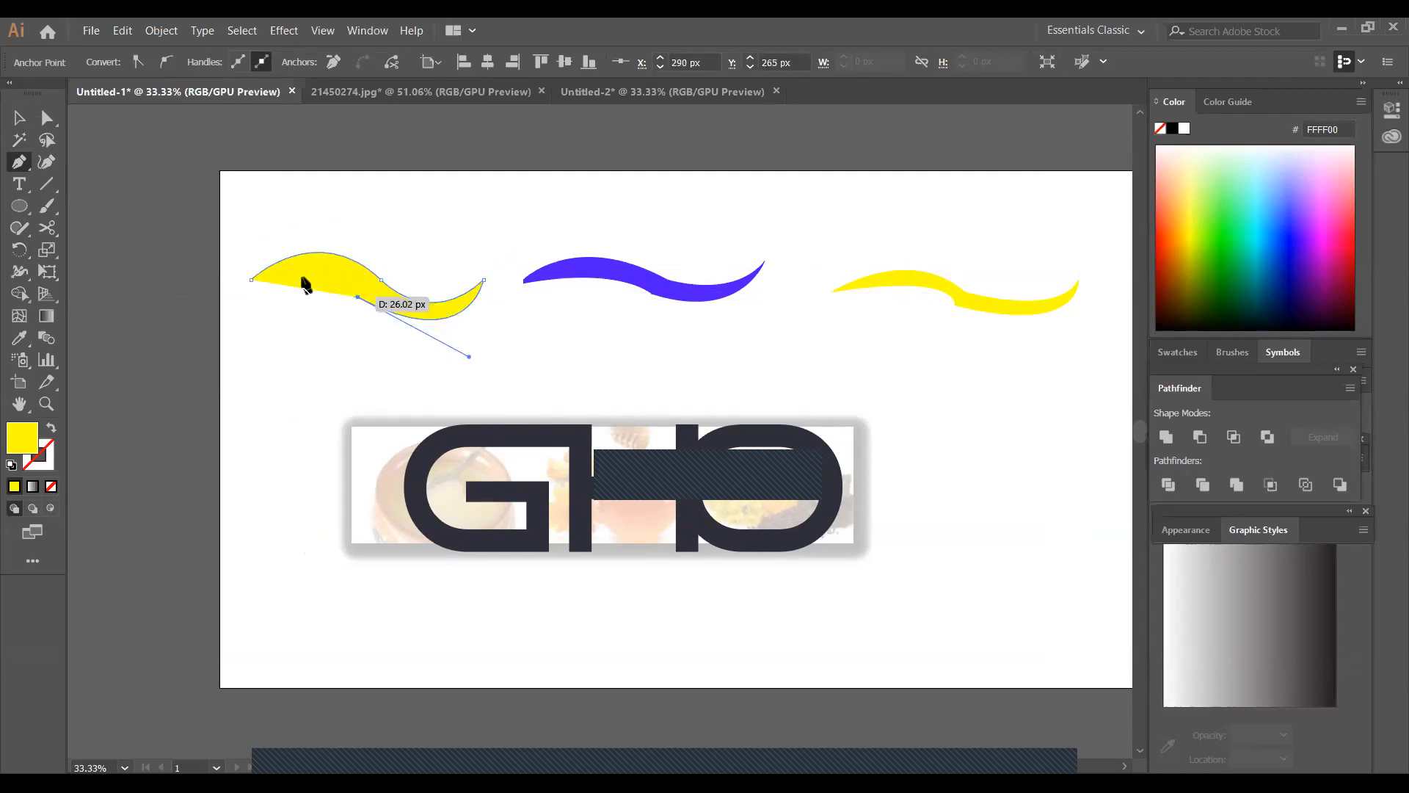
{"action": "left_click", "coordinate": [253, 280]}
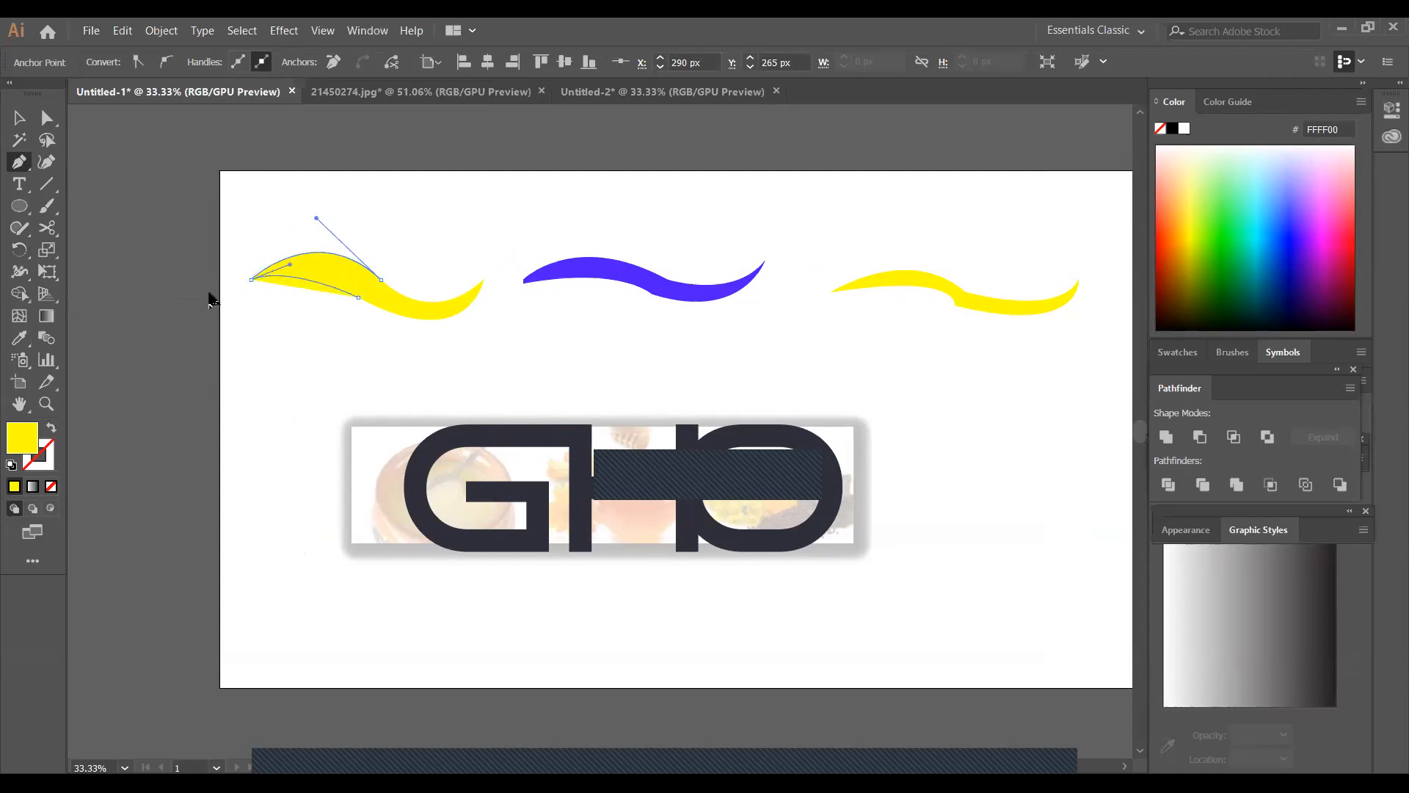
{"action": "left_click_drag", "start_coordinate": [199, 299], "coordinate": [185, 300]}
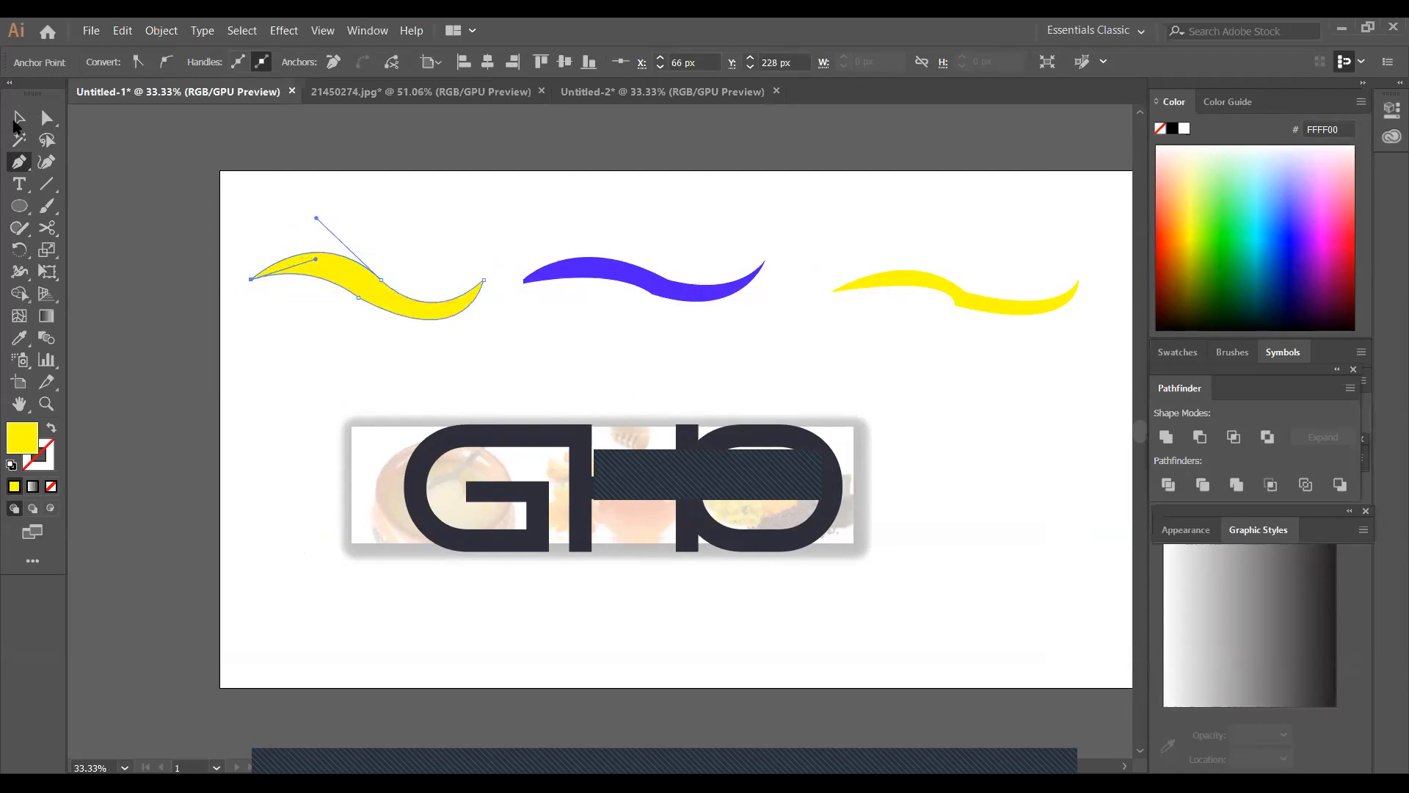
{"action": "key", "text": "v"}
{"action": "left_click", "coordinate": [551, 332]}
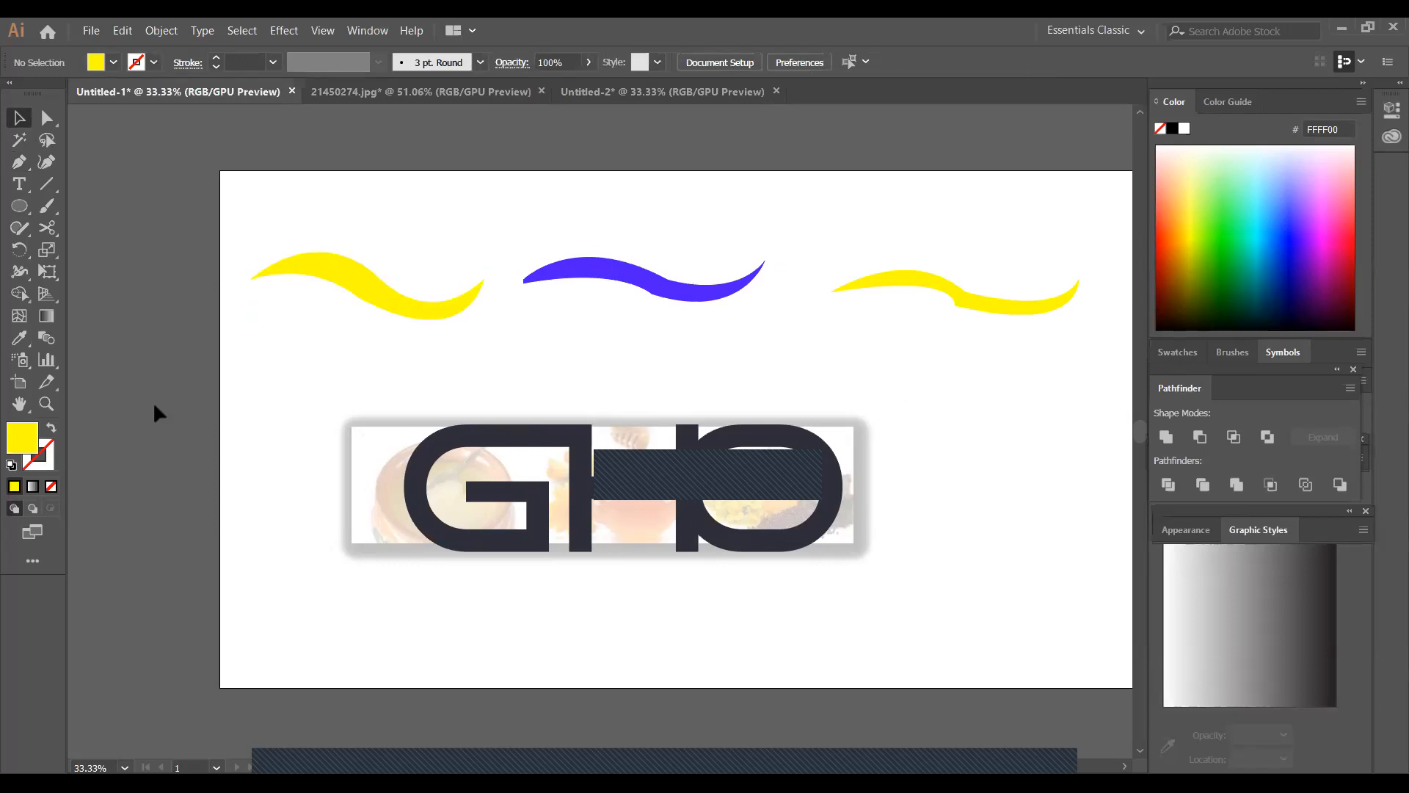
{"action": "left_click", "coordinate": [19, 404]}
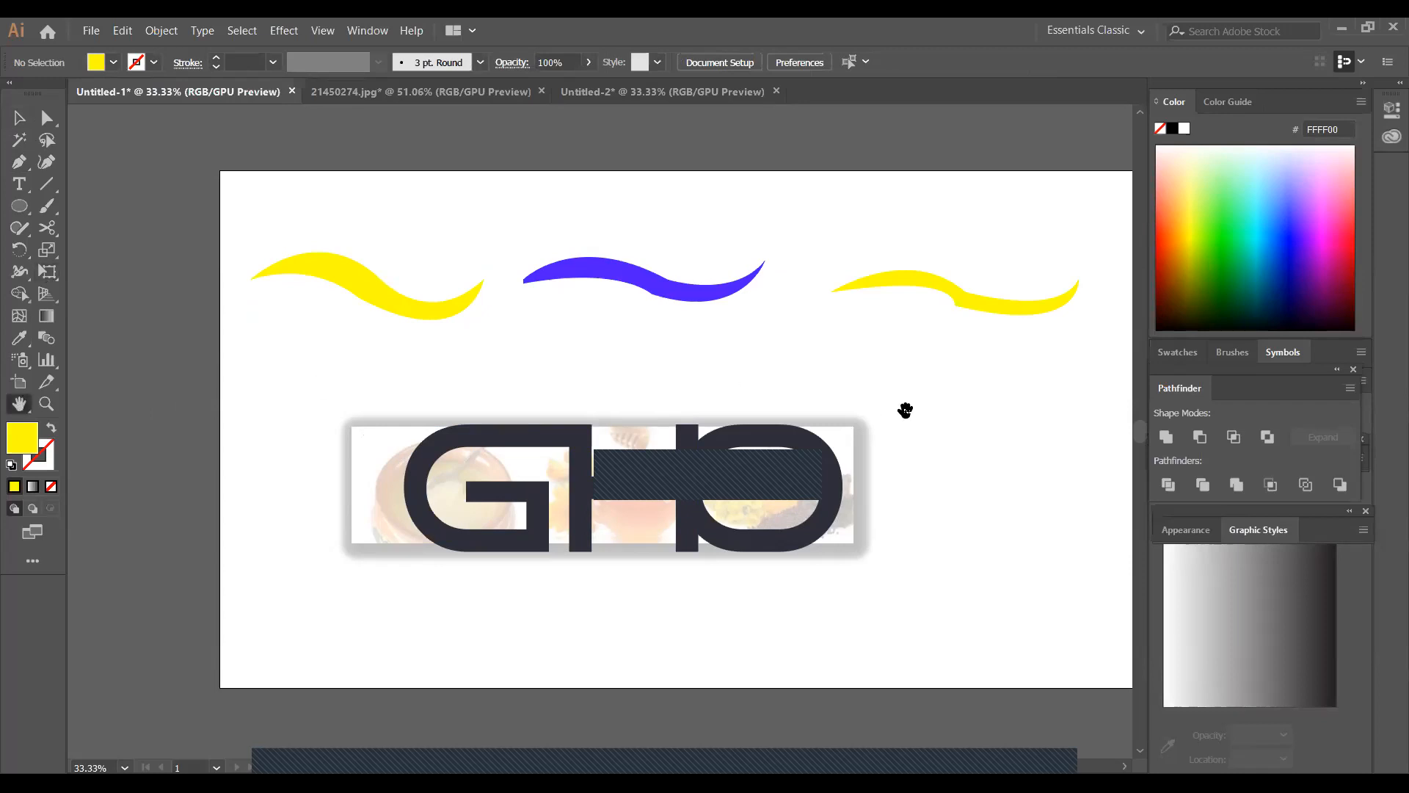
{"action": "left_click_drag", "start_coordinate": [906, 406], "coordinate": [800, 413]}
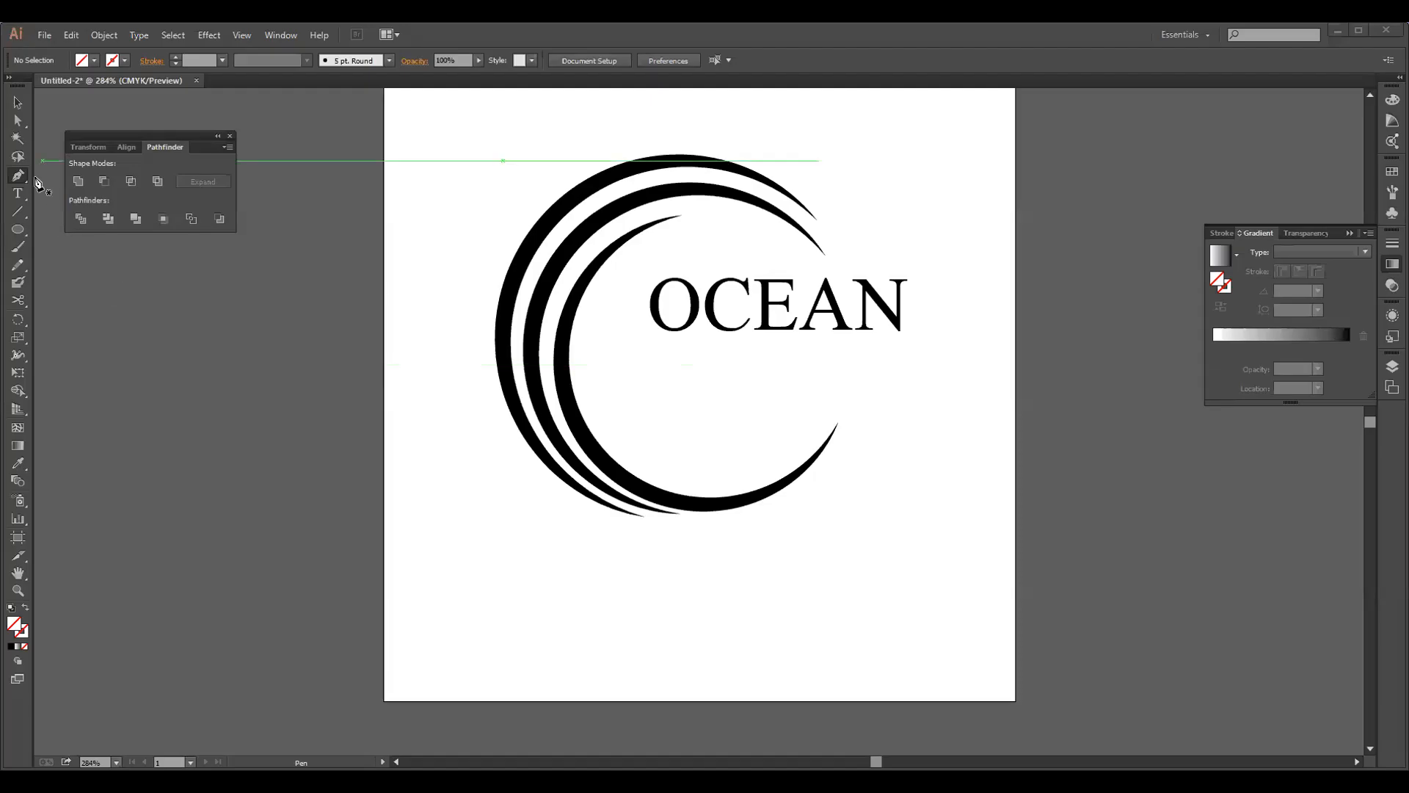
Start a wave path beneath OCEAN with a shallow trough about 57 px wide using the Pen tool, ending in a corner point
{"action": "left_click", "coordinate": [627, 385]}
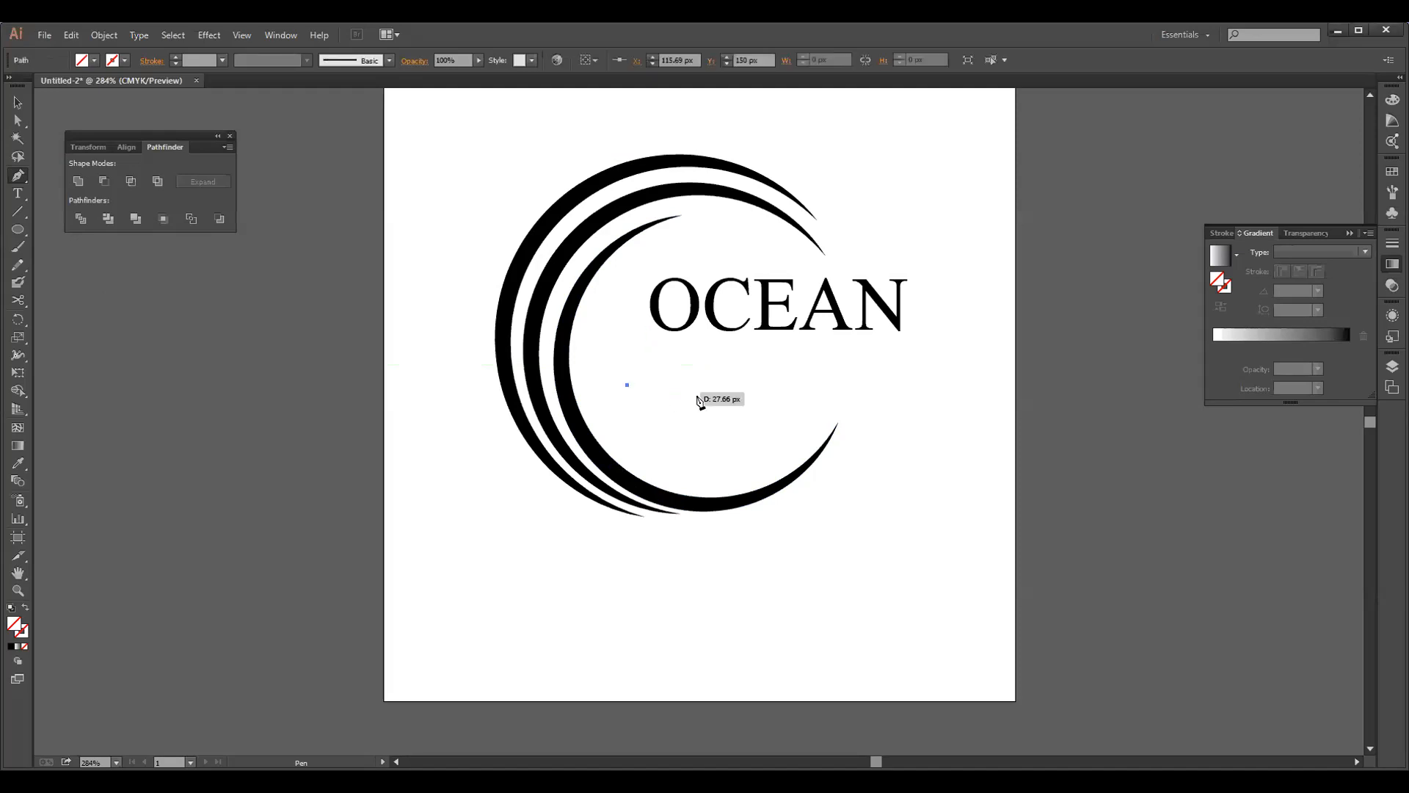
{"action": "left_click", "coordinate": [746, 393]}
{"action": "left_click_drag", "start_coordinate": [755, 390], "coordinate": [775, 373]}
{"action": "left_click_drag", "start_coordinate": [779, 369], "coordinate": [779, 368]}
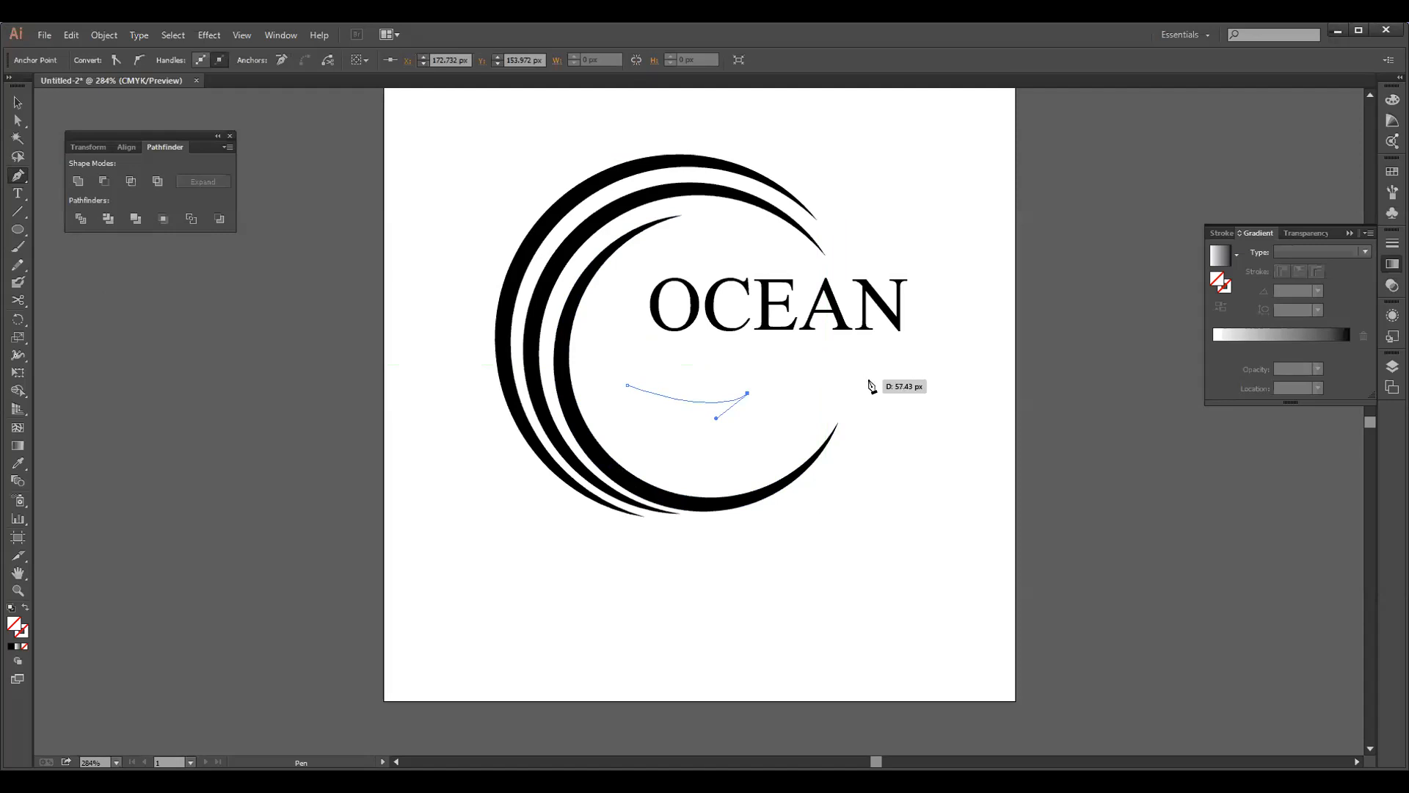
{"action": "left_click_drag", "start_coordinate": [873, 381], "coordinate": [889, 399]}
{"action": "key", "text": "ctrl"}
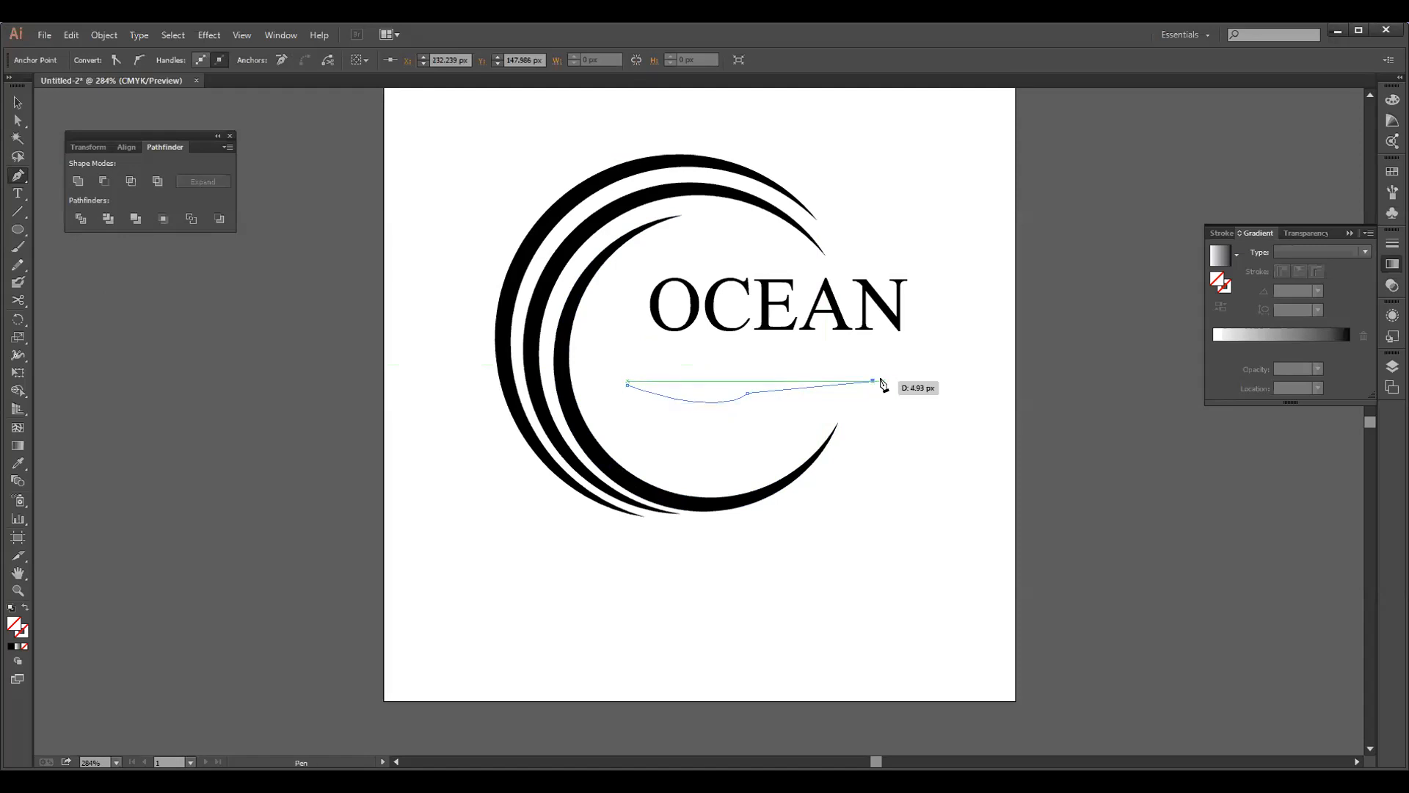
{"action": "key", "text": "ctrl+z"}
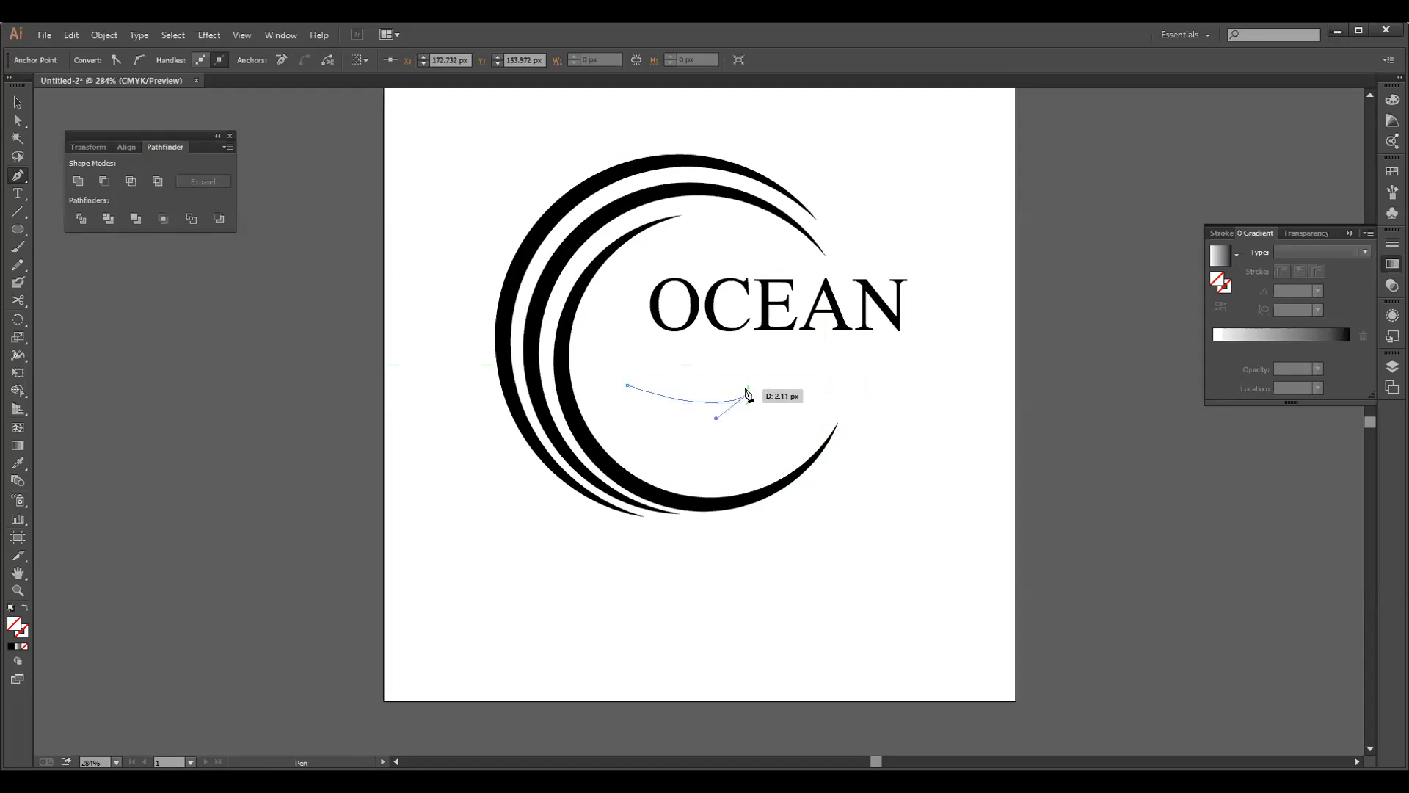
Continue the path from the trough with a raised crest ending beneath the N of OCEAN, making the upper edge about 122 px wide
{"action": "left_click", "coordinate": [747, 394]}
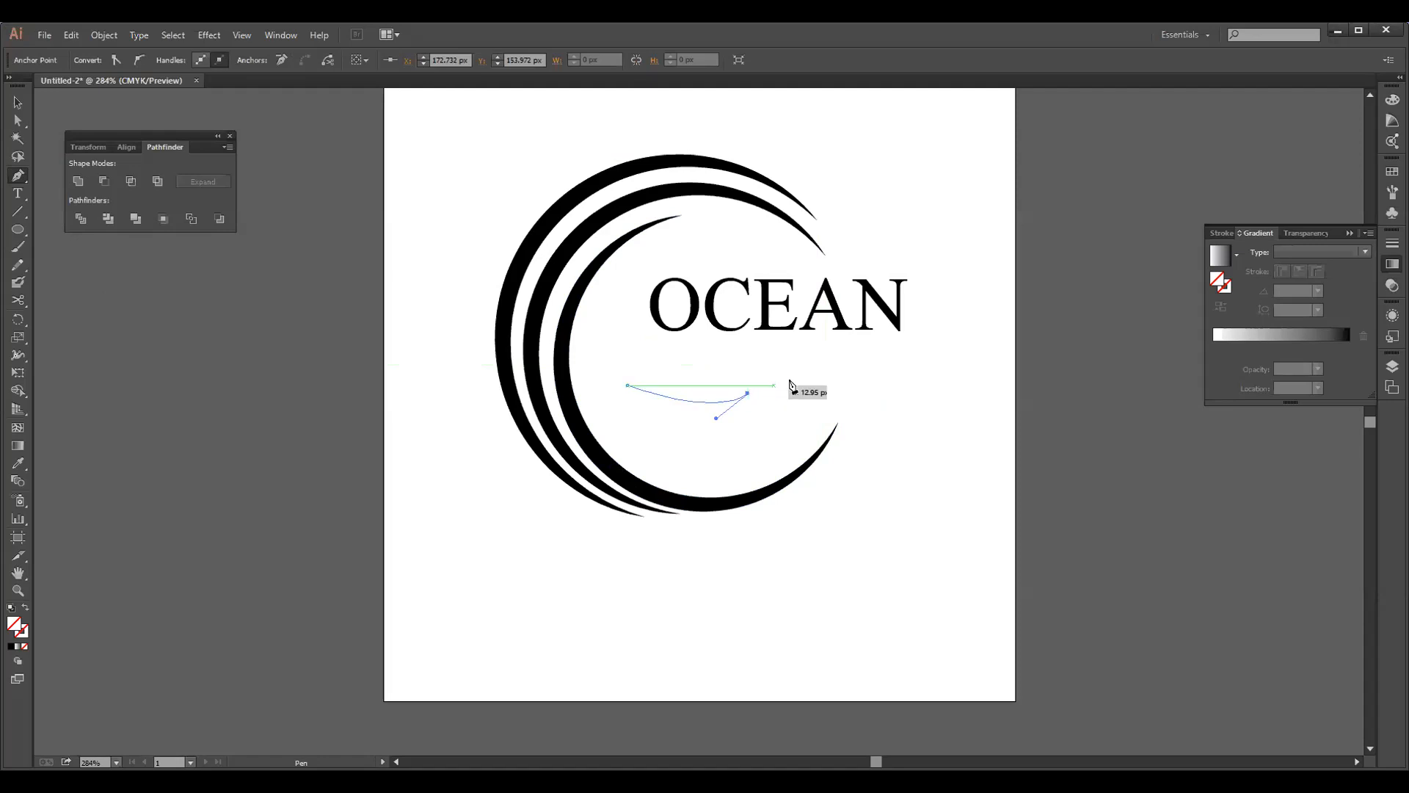
{"action": "left_click", "coordinate": [884, 377]}
{"action": "left_click_drag", "start_coordinate": [884, 378], "coordinate": [916, 402]}
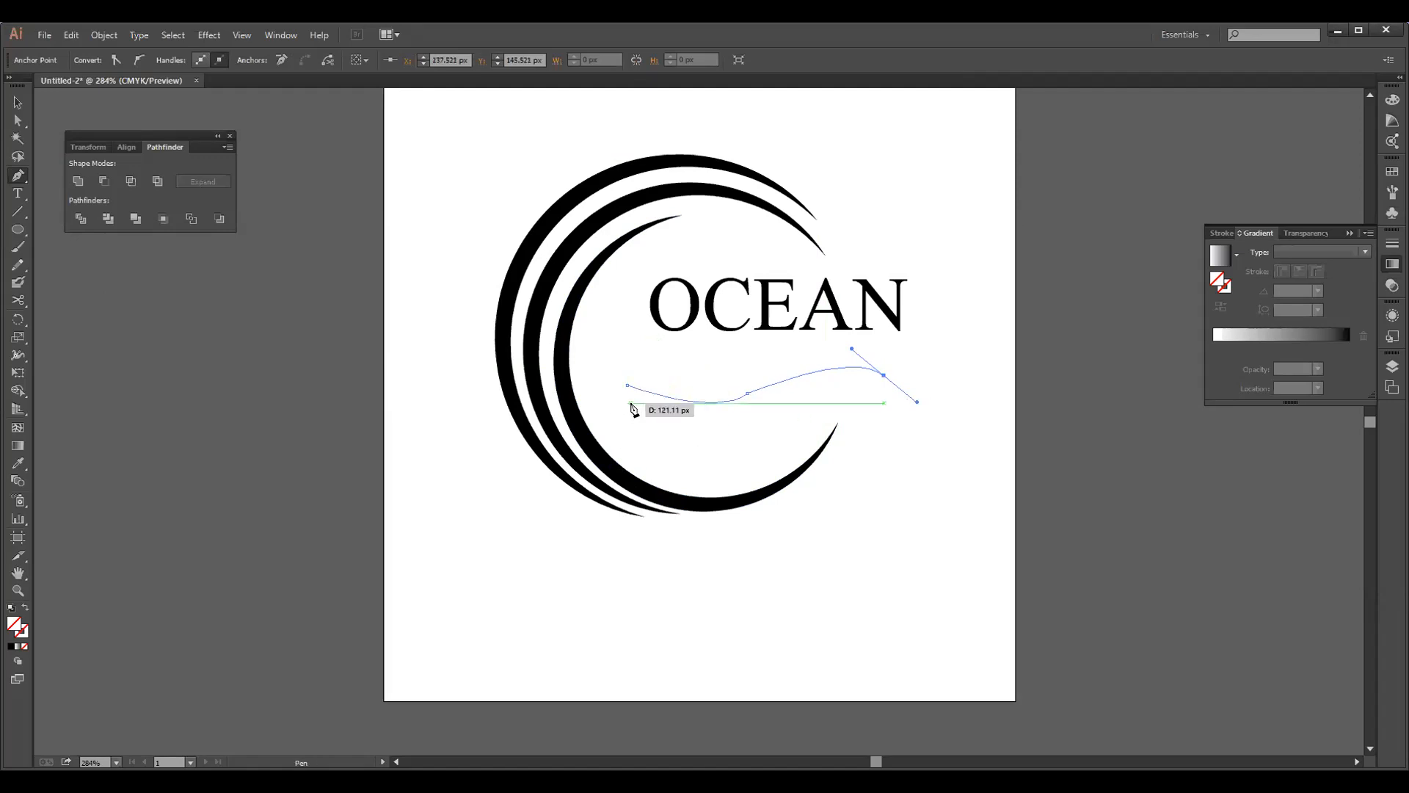
Make the crest's end point a corner and draw a curved lower edge back beneath the middle anchor, ending in a corner point
{"action": "left_click", "coordinate": [884, 377]}
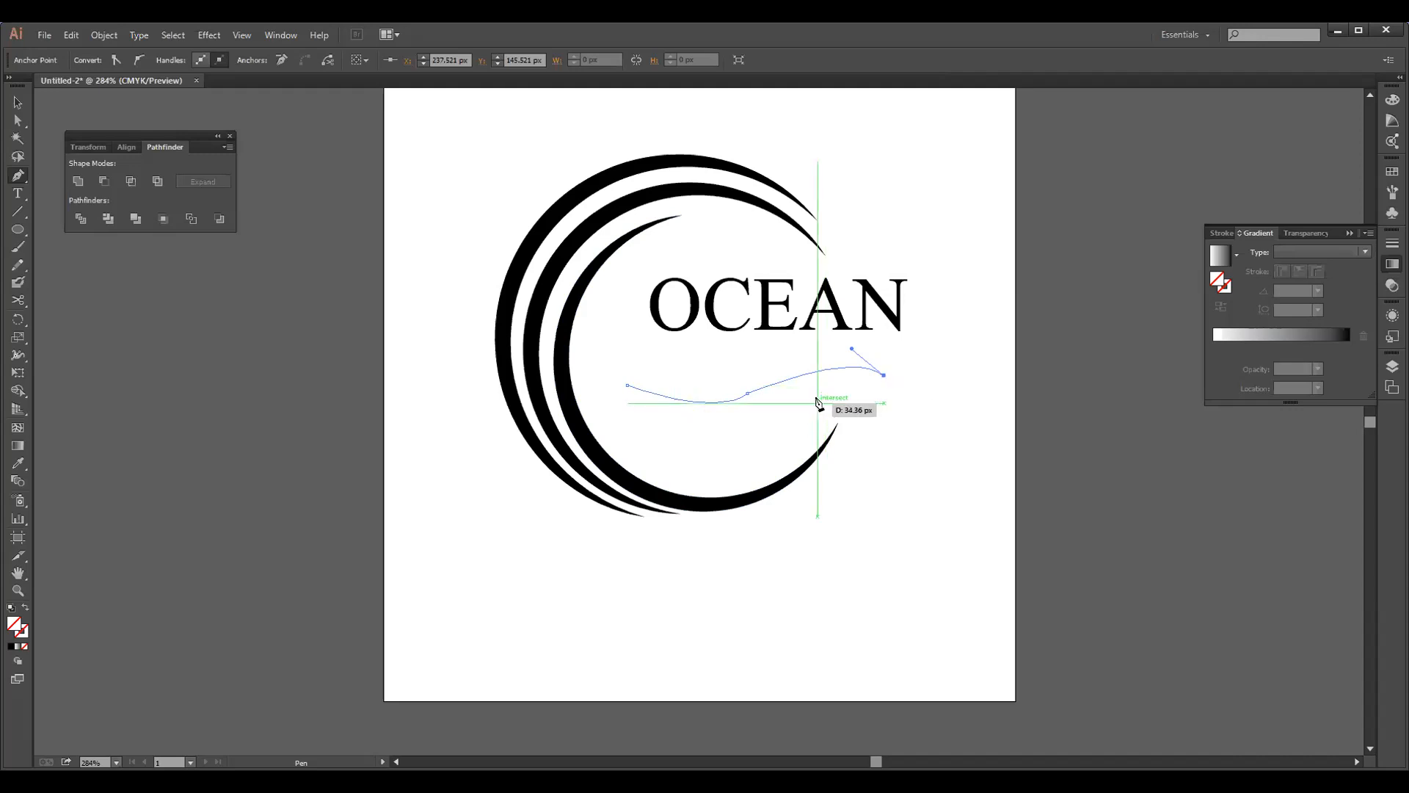
{"action": "left_click", "coordinate": [745, 420]}
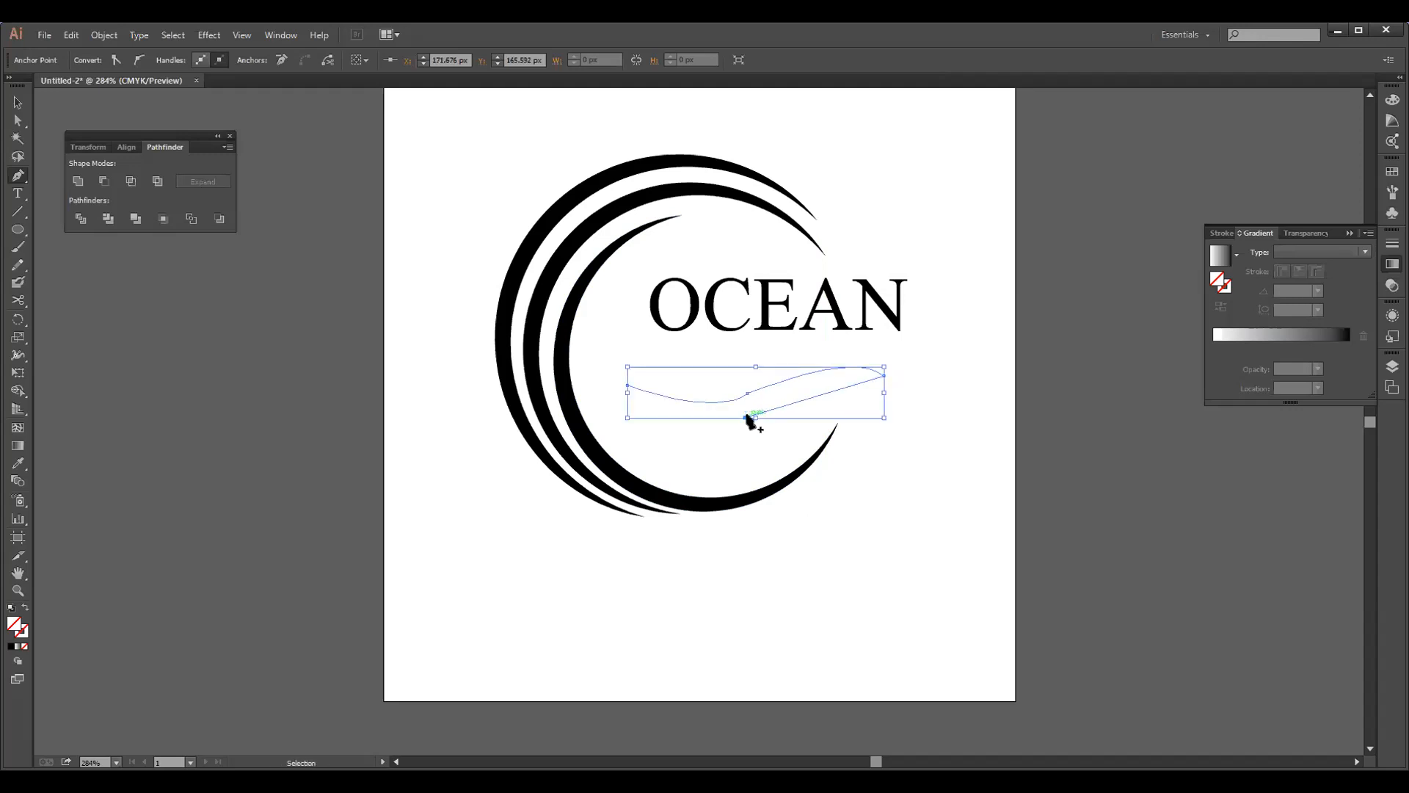
{"action": "key", "text": "ctrl+z"}
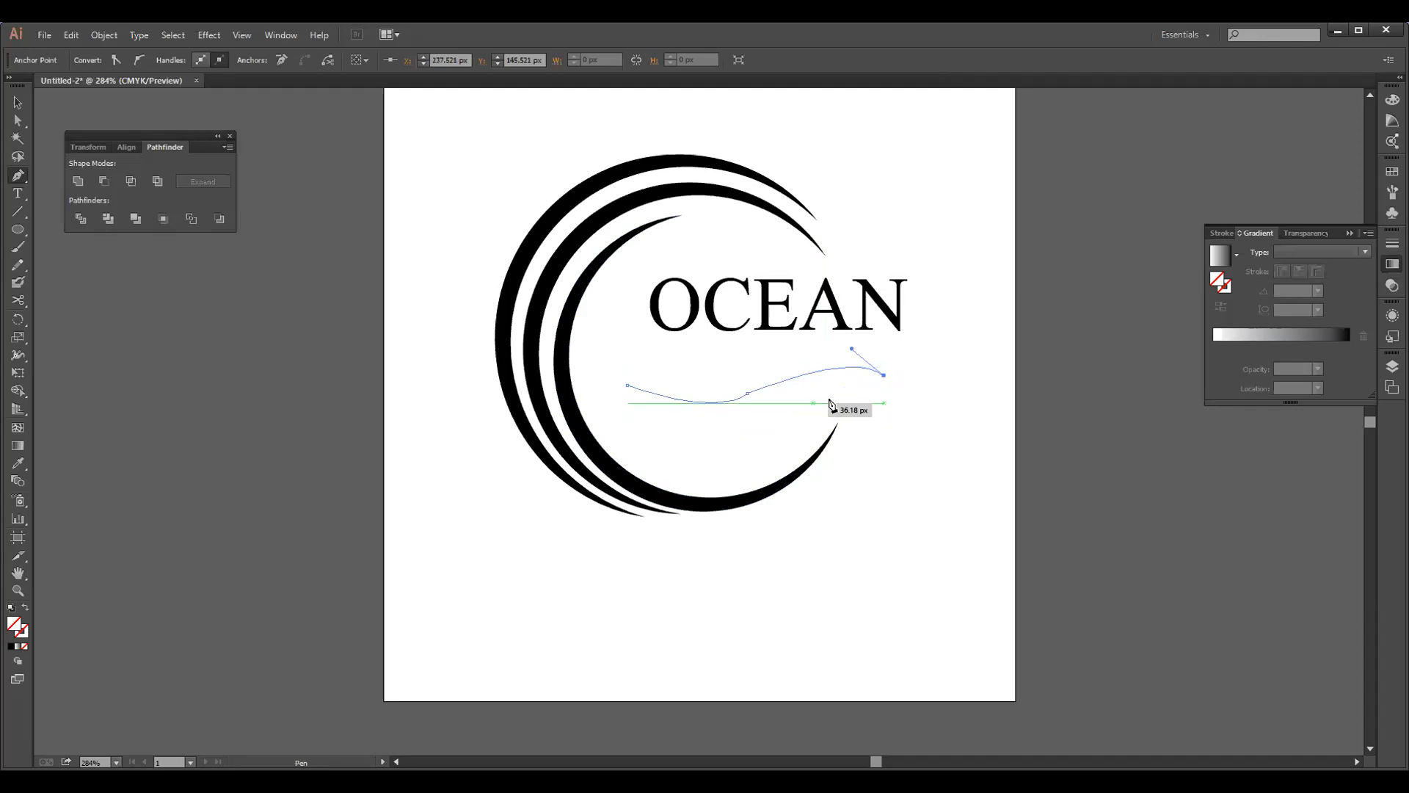
{"action": "left_click", "coordinate": [885, 376]}
{"action": "left_click_drag", "start_coordinate": [746, 415], "coordinate": [739, 434]}
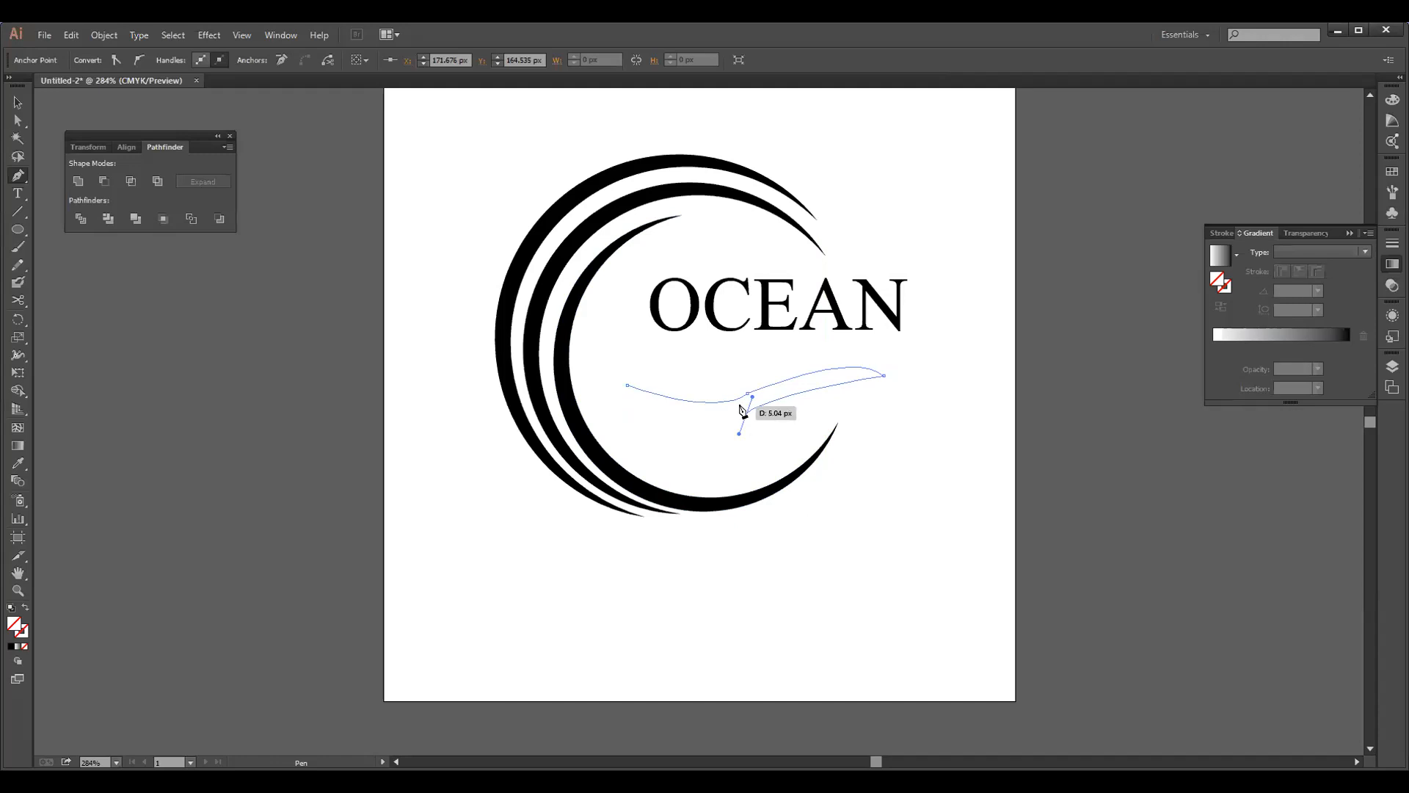
{"action": "left_click", "coordinate": [746, 417]}
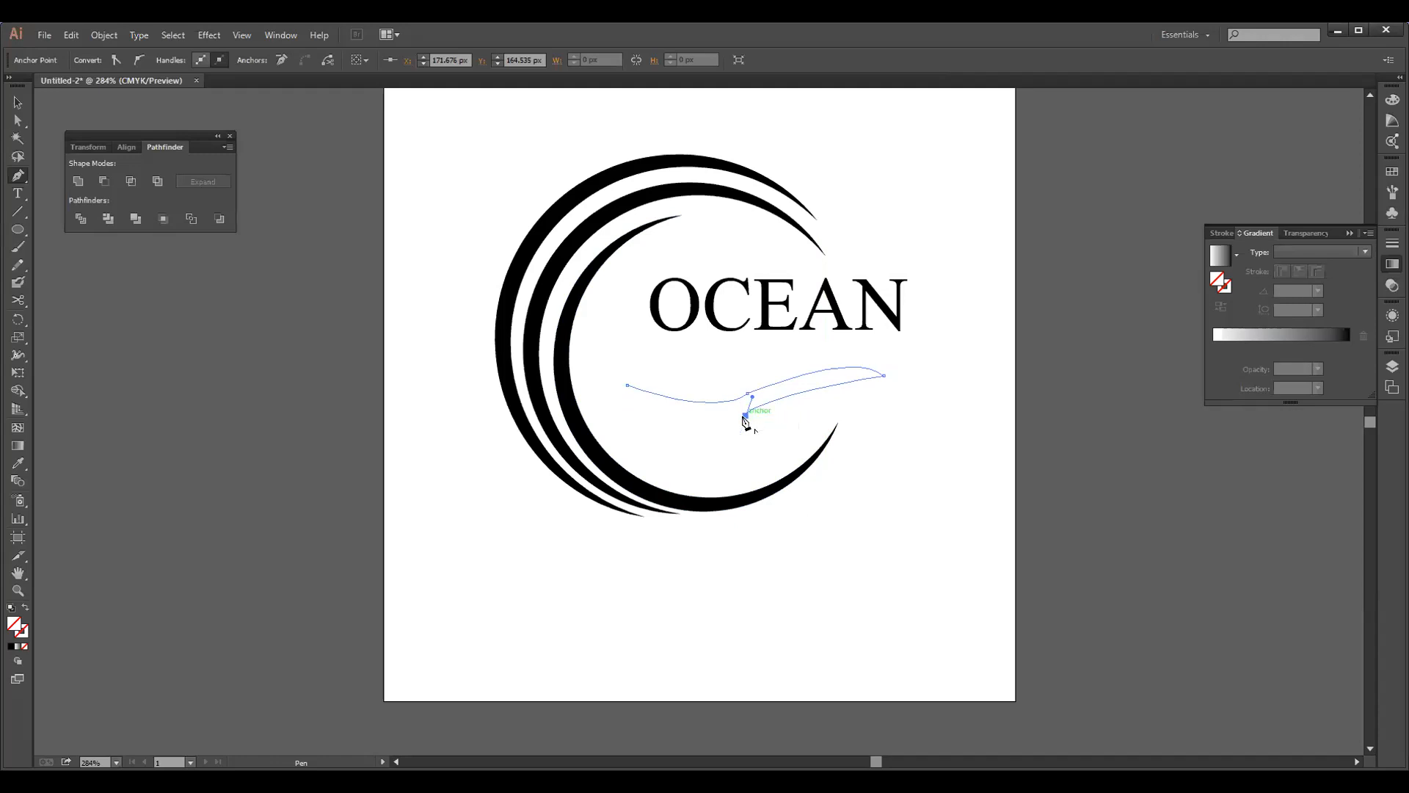
Close the wave with a curved trough segment back to its starting point, and delete that starting anchor
{"action": "left_click", "coordinate": [628, 386]}
{"action": "left_click_drag", "start_coordinate": [631, 364], "coordinate": [603, 334]}
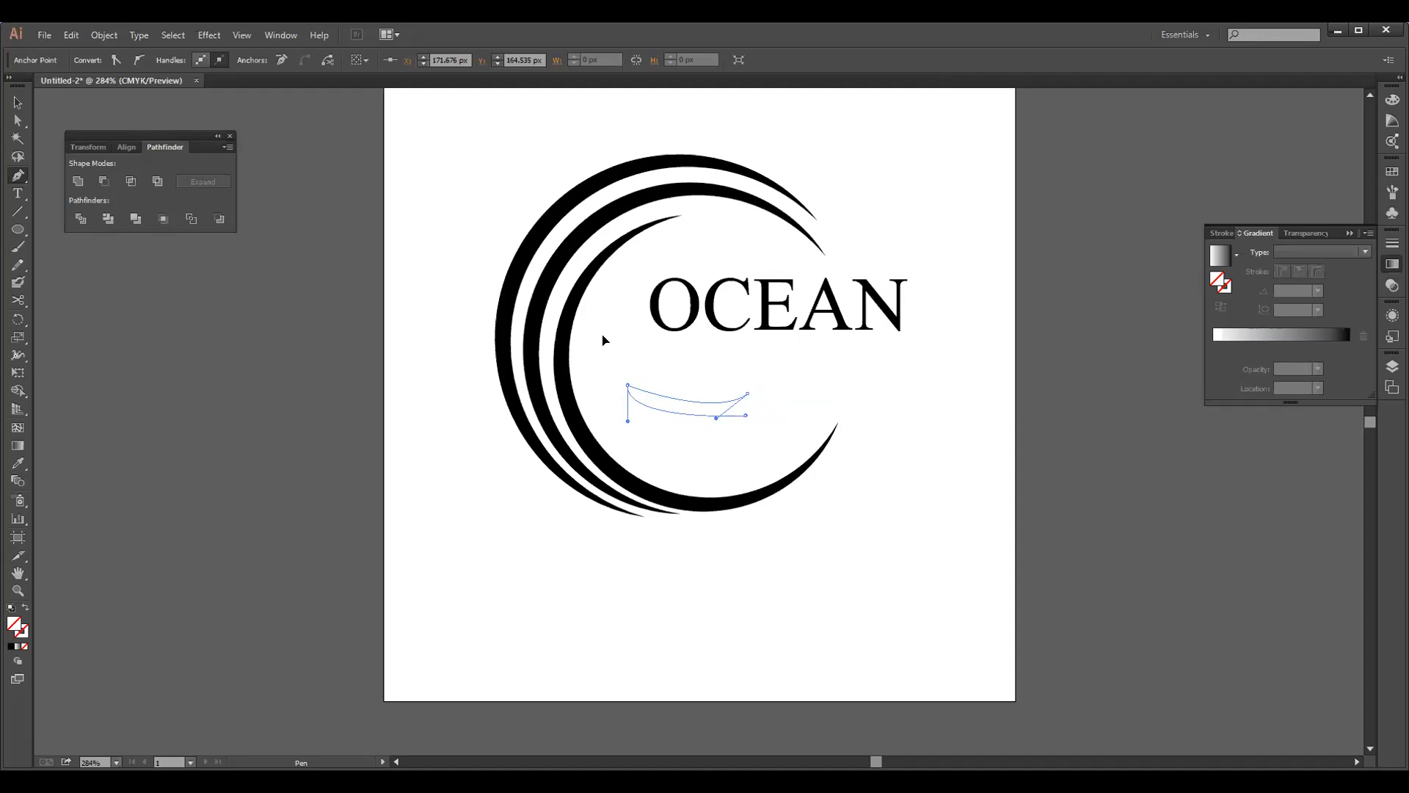
{"action": "left_click_drag", "start_coordinate": [603, 340], "coordinate": [596, 329]}
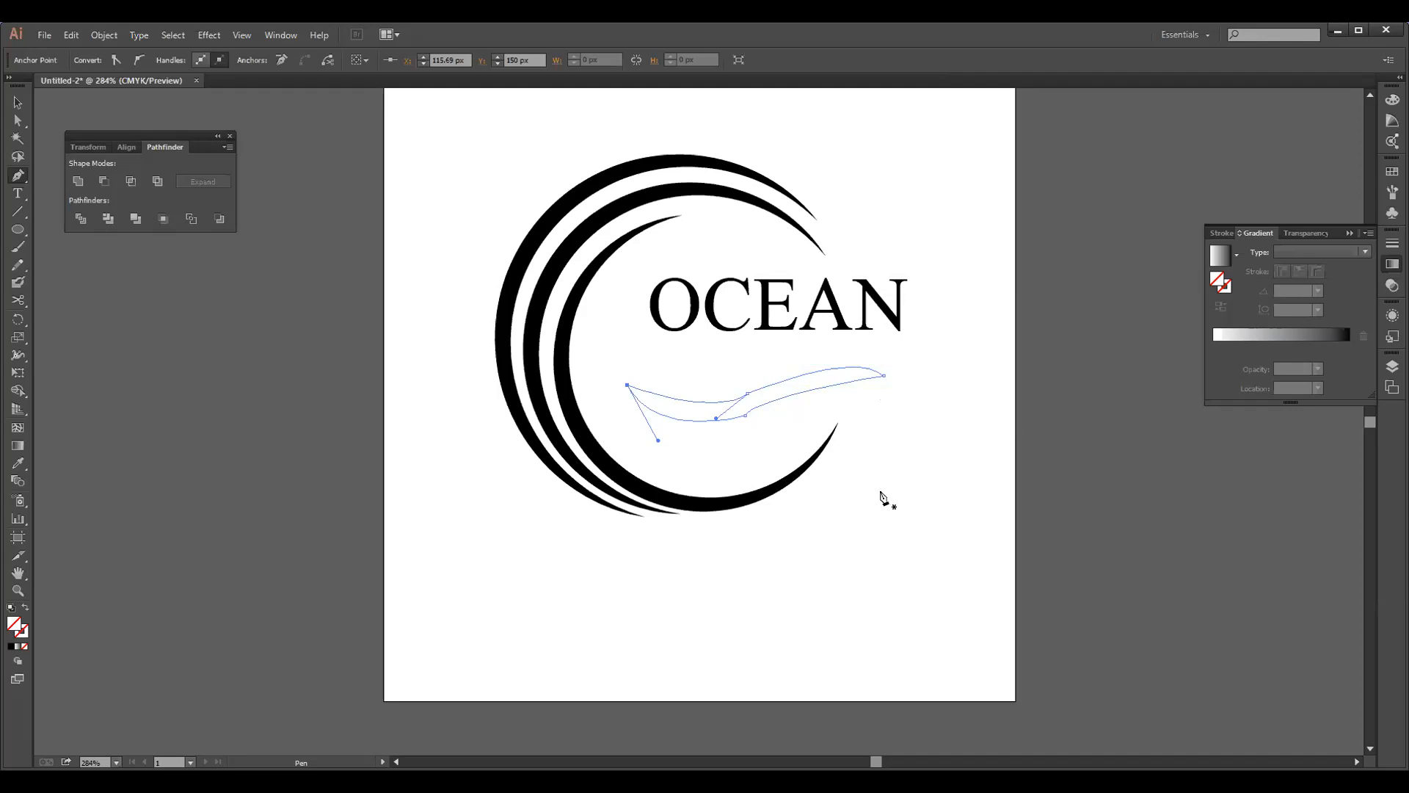
{"action": "key", "text": "ctrl"}
{"action": "left_click", "coordinate": [976, 426], "text": "ctrl"}
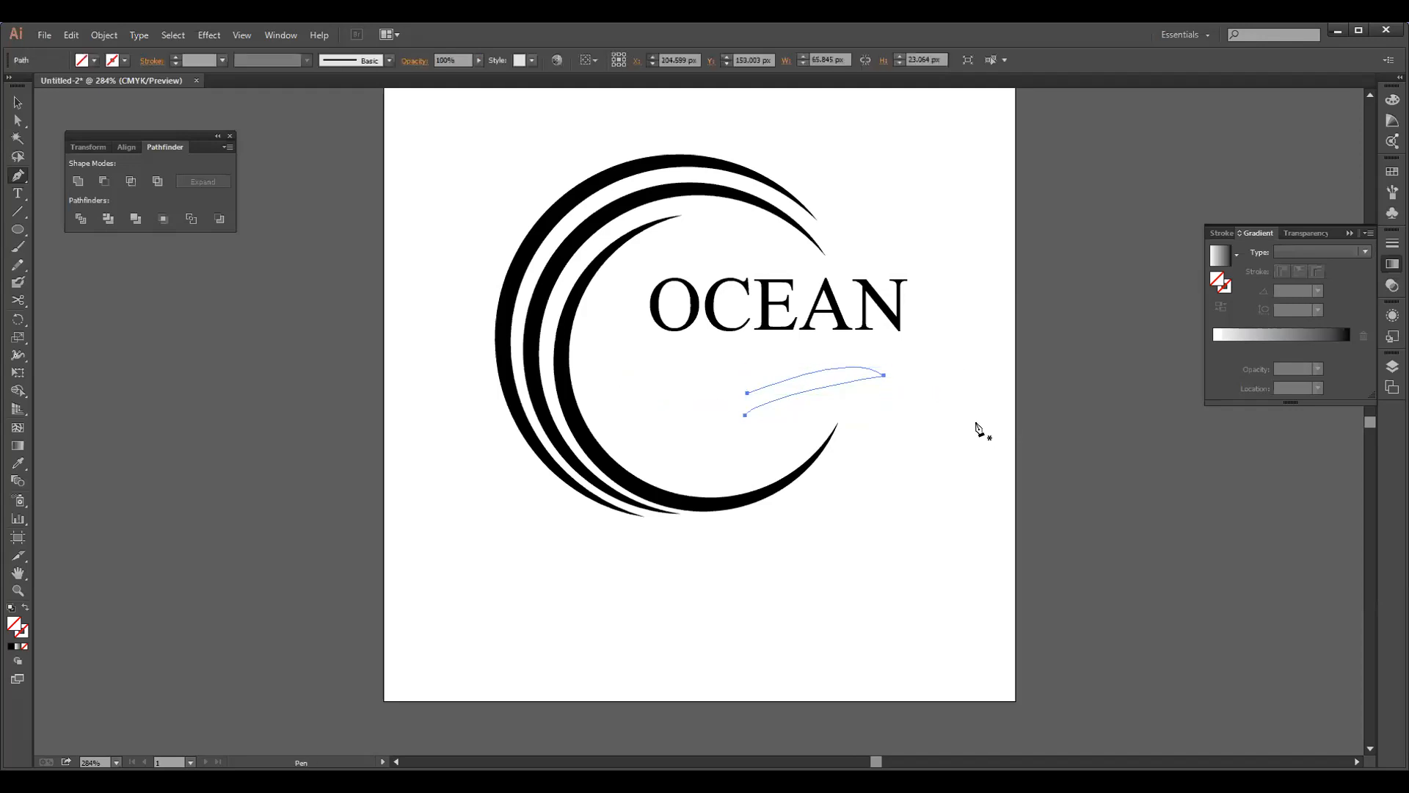
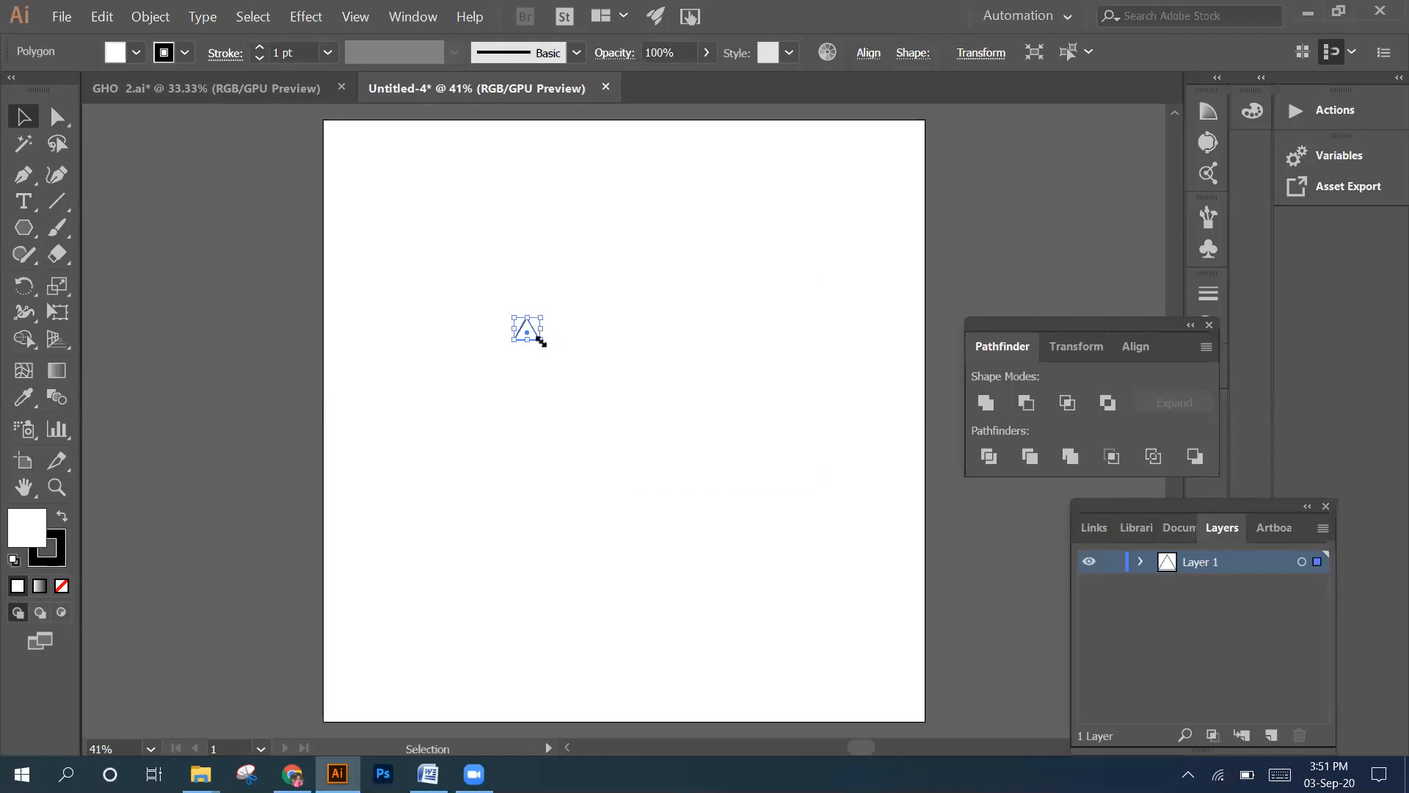
Enlarge the small triangle, move it towards the artboard's centre, and rotate it so one corner points left with a vertical right side
{"action": "left_click_drag", "start_coordinate": [541, 341], "coordinate": [671, 442]}
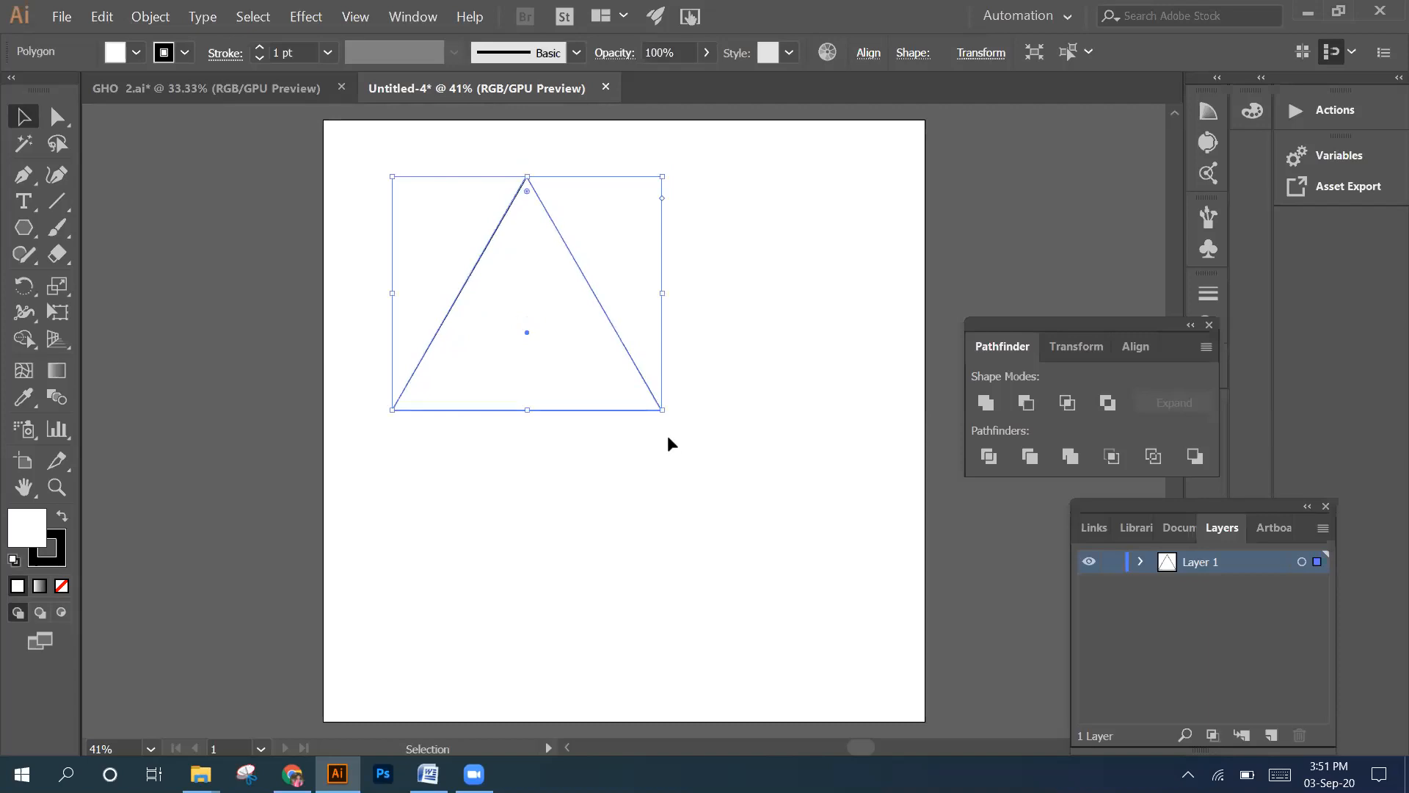
{"action": "left_click_drag", "start_coordinate": [596, 294], "coordinate": [669, 352]}
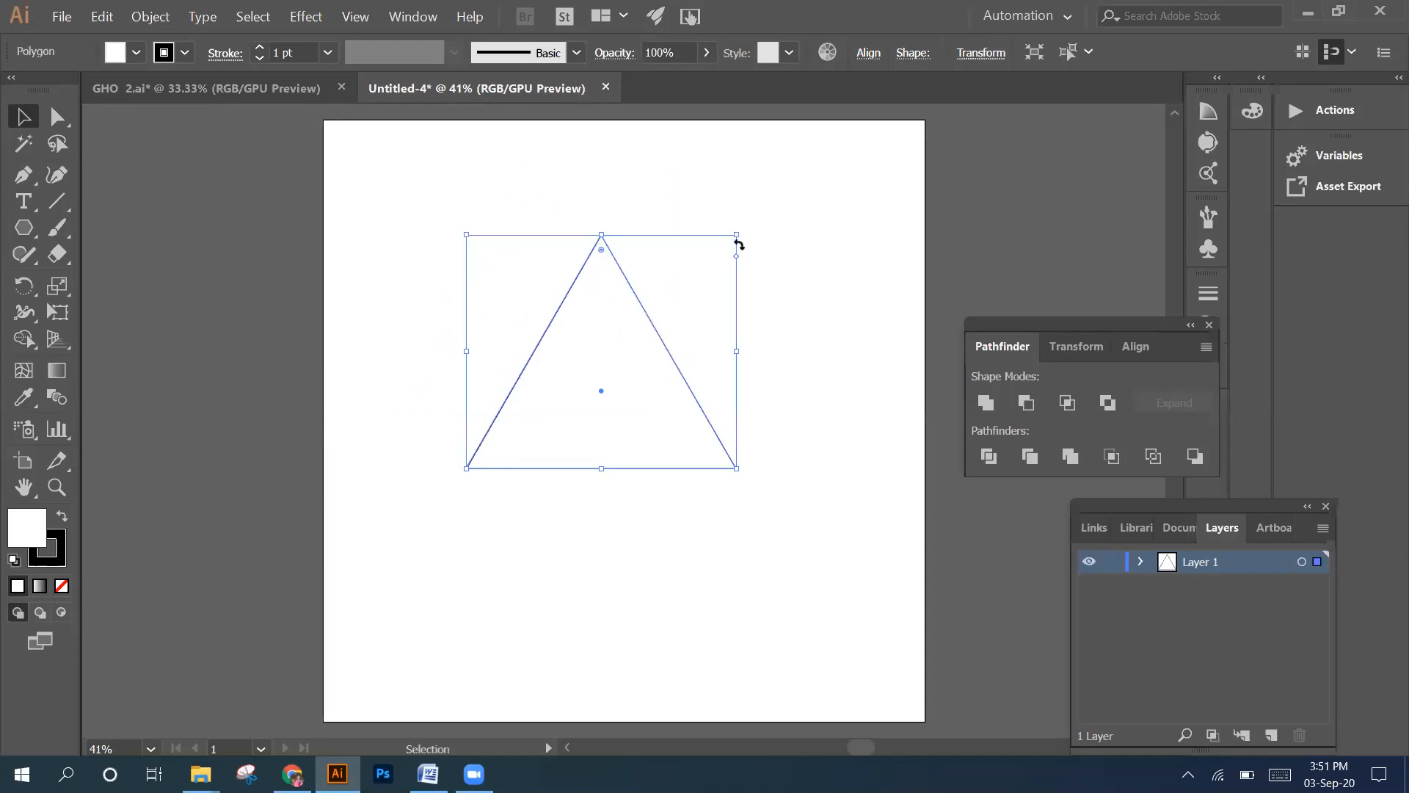
{"action": "left_click_drag", "start_coordinate": [742, 232], "coordinate": [794, 323]}
{"action": "left_click", "coordinate": [719, 345]}
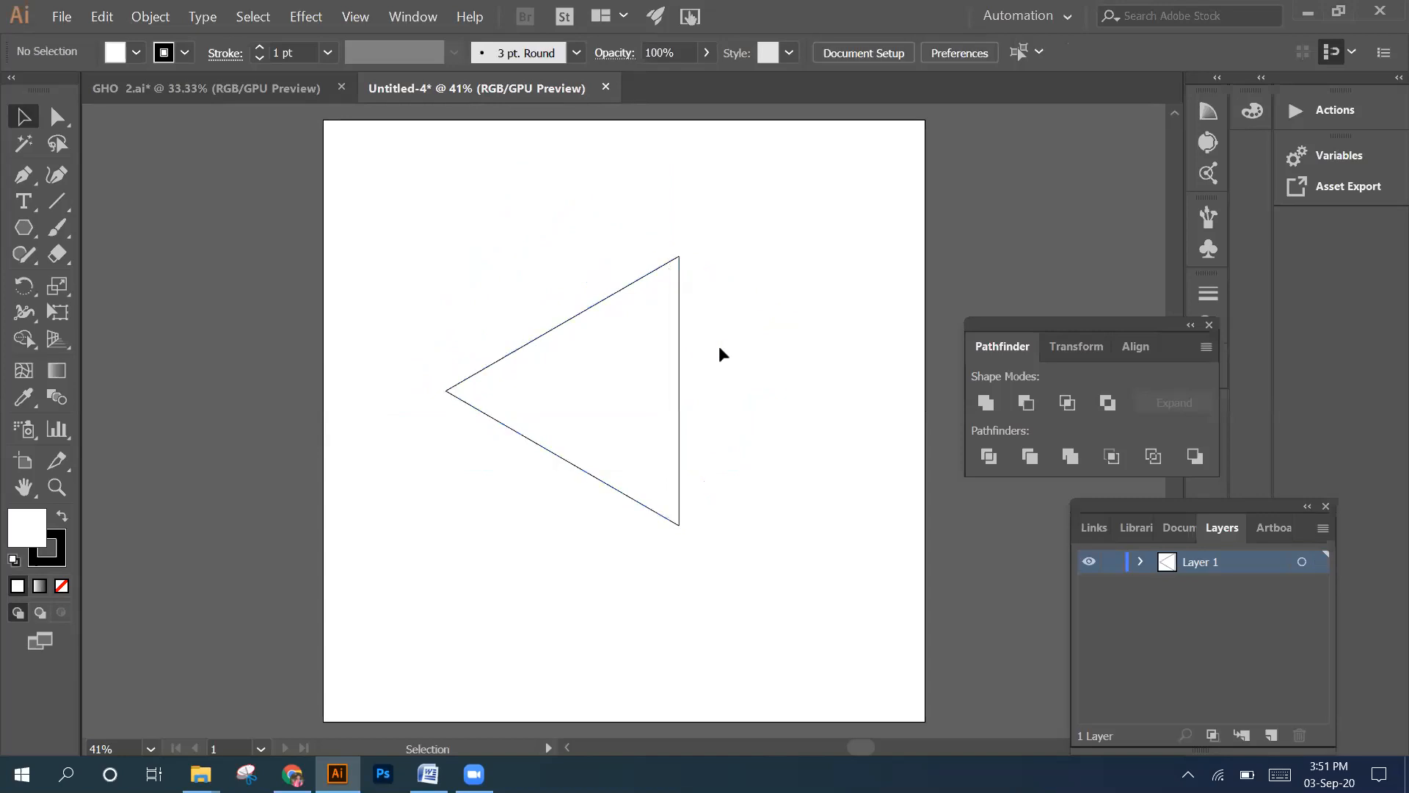
Remove the triangle's fill and set its stroke weight to 20 pt
{"action": "left_click", "coordinate": [677, 343]}
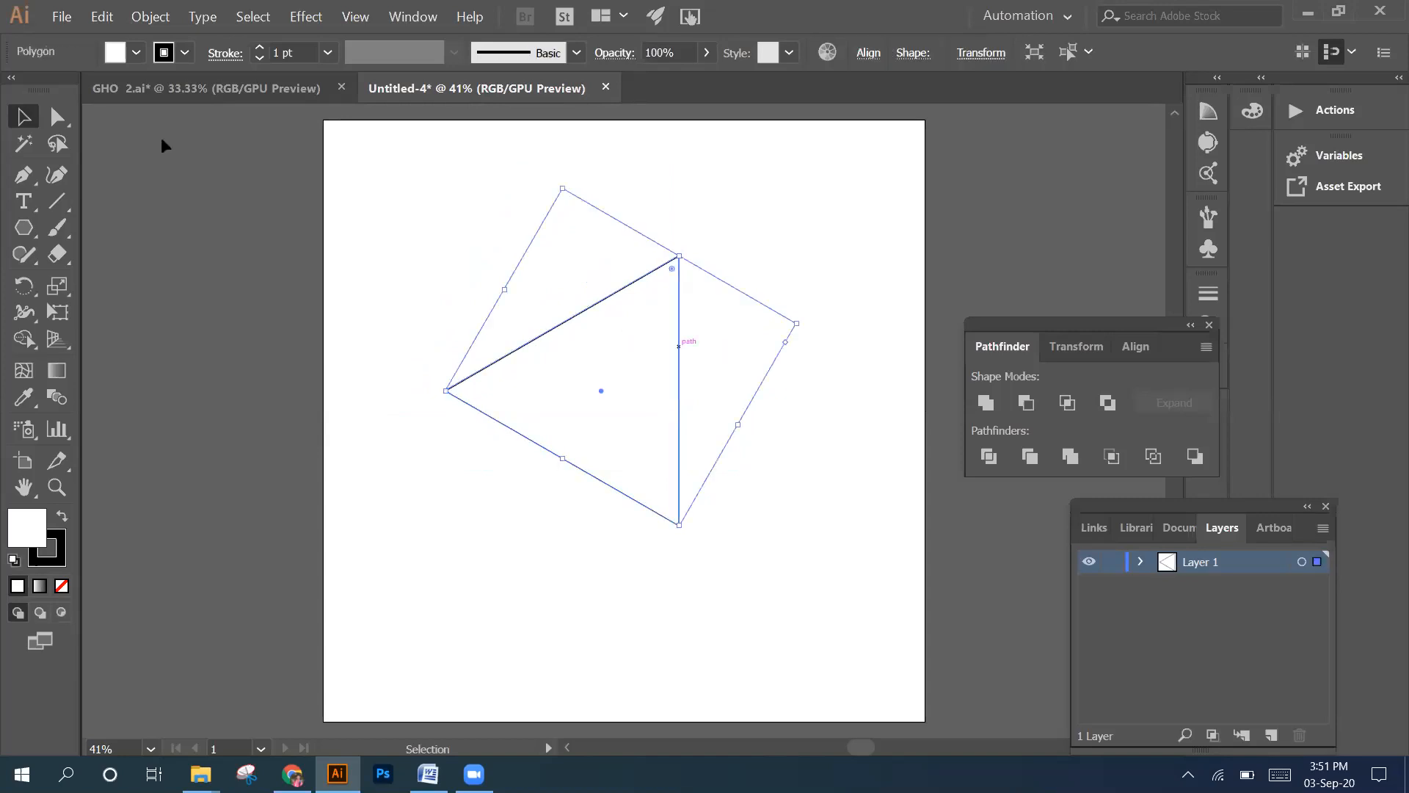
{"action": "left_click", "coordinate": [136, 52]}
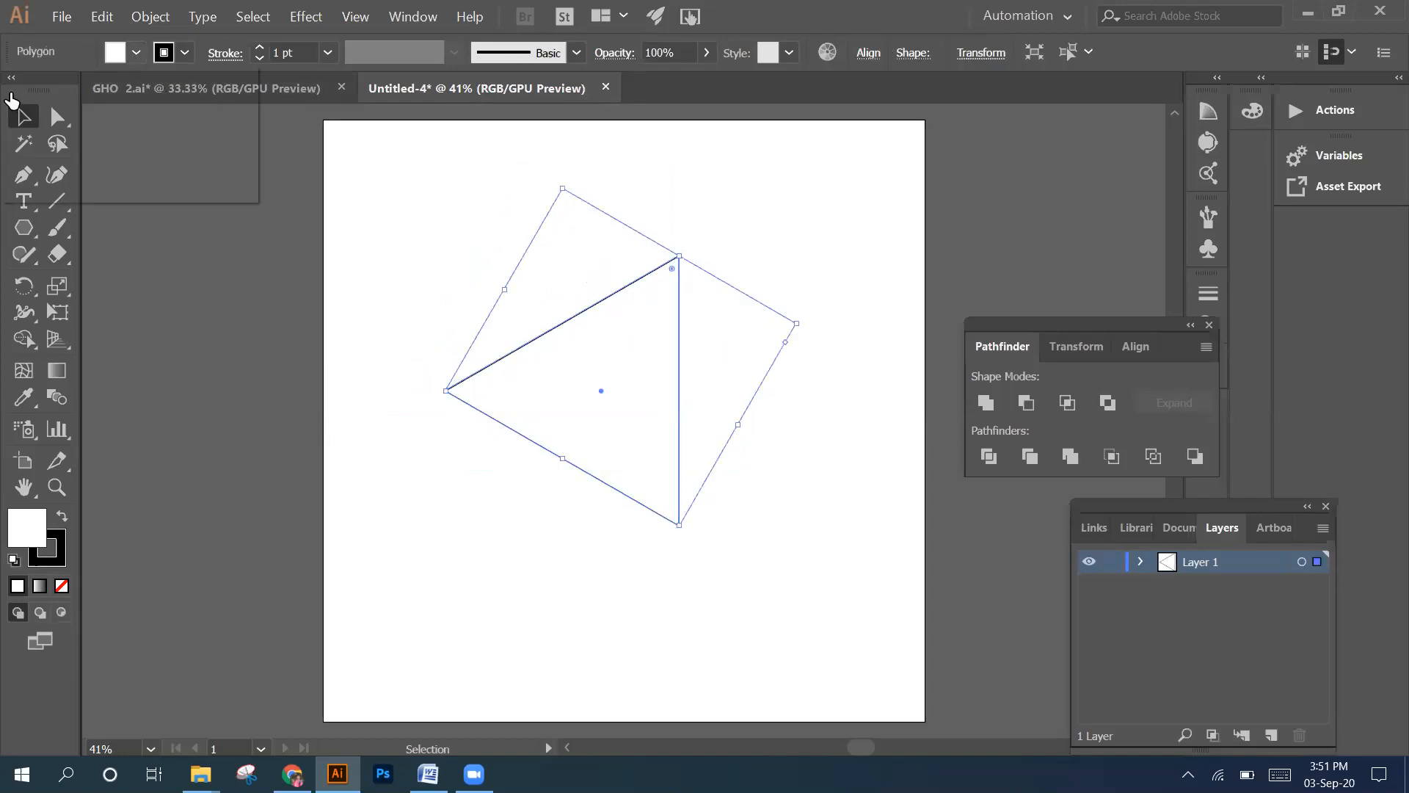
{"action": "left_click", "coordinate": [15, 92]}
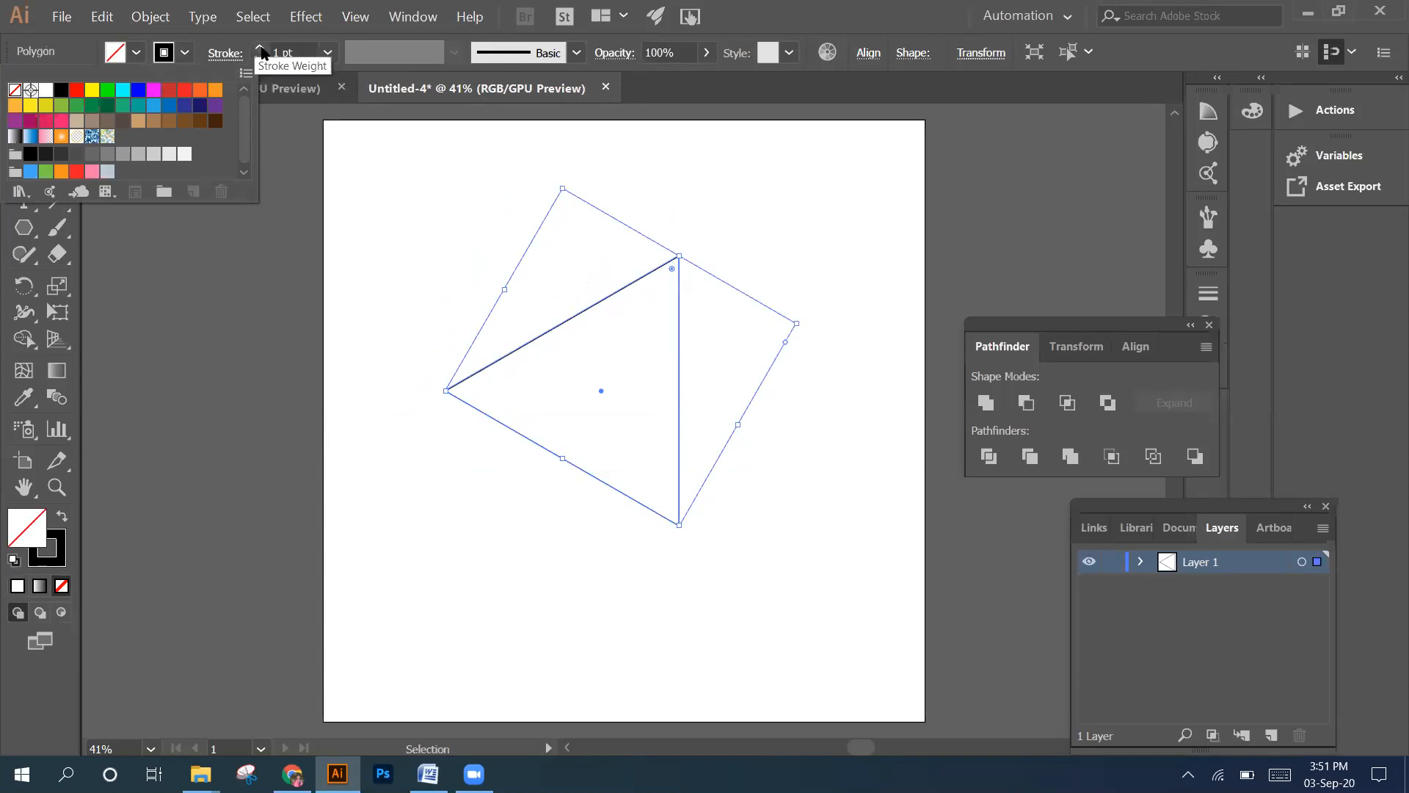
{"action": "left_click", "coordinate": [262, 51]}
{"action": "left_click", "coordinate": [262, 52]}
{"action": "left_click", "coordinate": [262, 51]}
{"action": "left_click", "coordinate": [262, 51]}
{"action": "left_click", "coordinate": [262, 51]}
{"action": "left_click", "coordinate": [262, 51]}
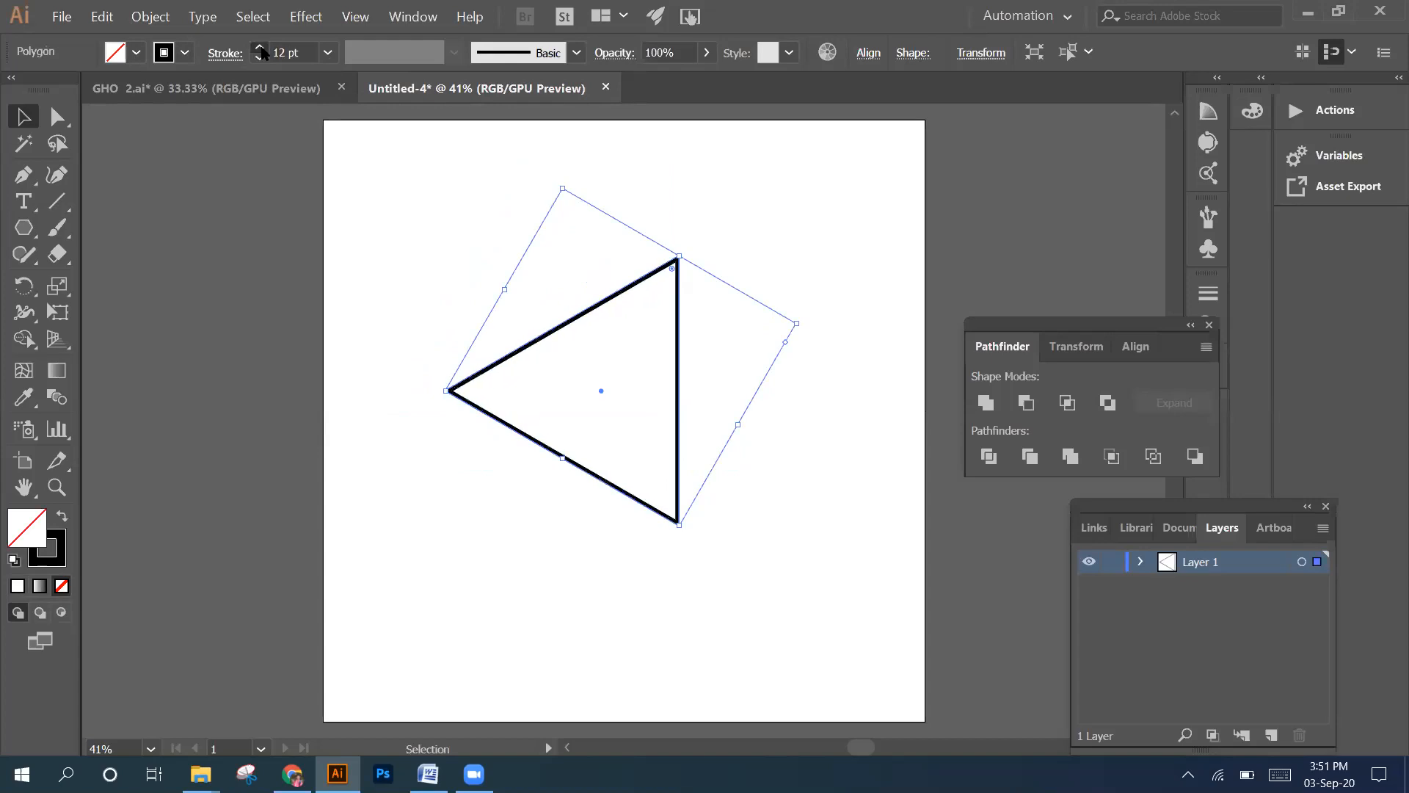
{"action": "left_click", "coordinate": [262, 52]}
{"action": "left_click", "coordinate": [262, 51]}
{"action": "left_click", "coordinate": [262, 51]}
{"action": "left_click", "coordinate": [261, 48]}
{"action": "left_click", "coordinate": [260, 49]}
{"action": "left_click", "coordinate": [259, 57]}
{"action": "left_click", "coordinate": [260, 58]}
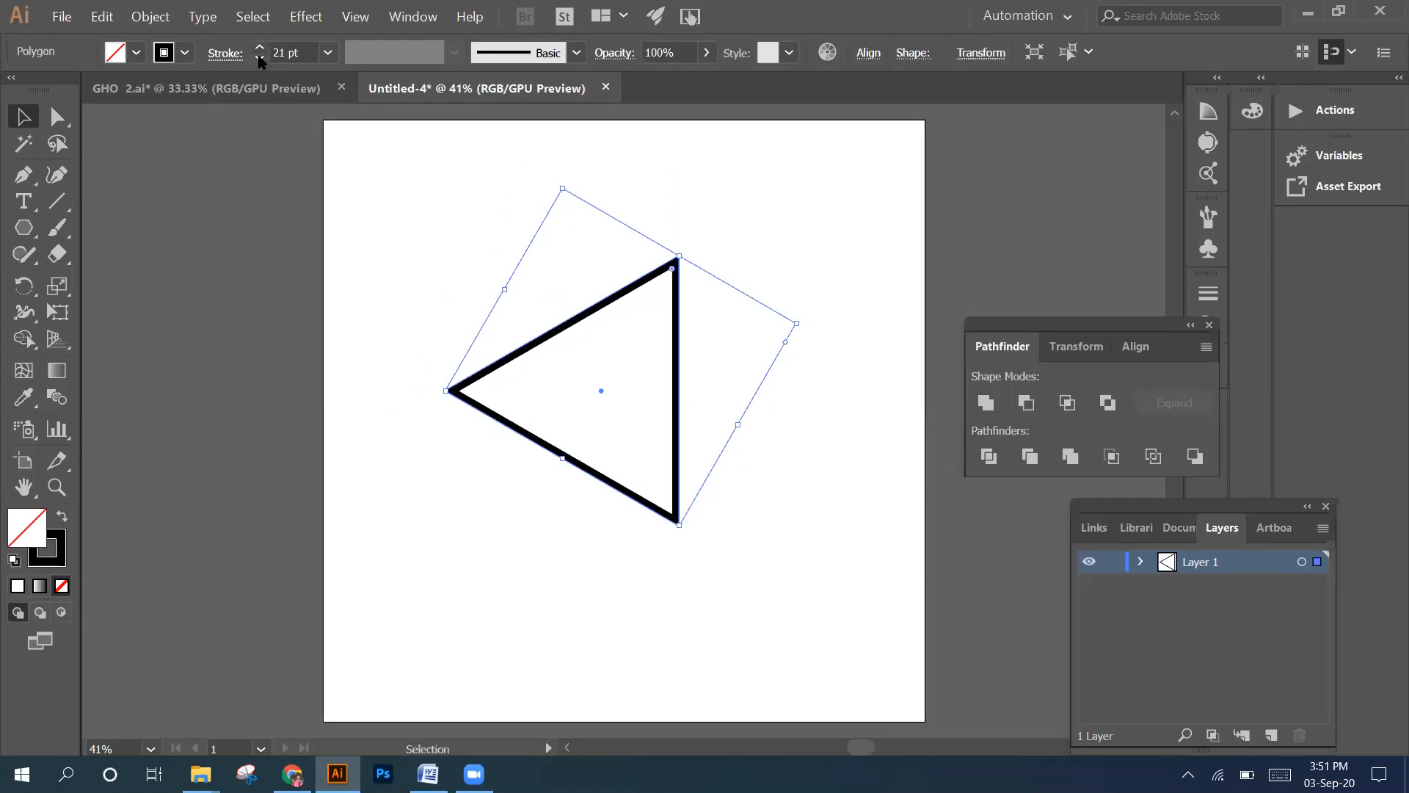
{"action": "left_click", "coordinate": [260, 58]}
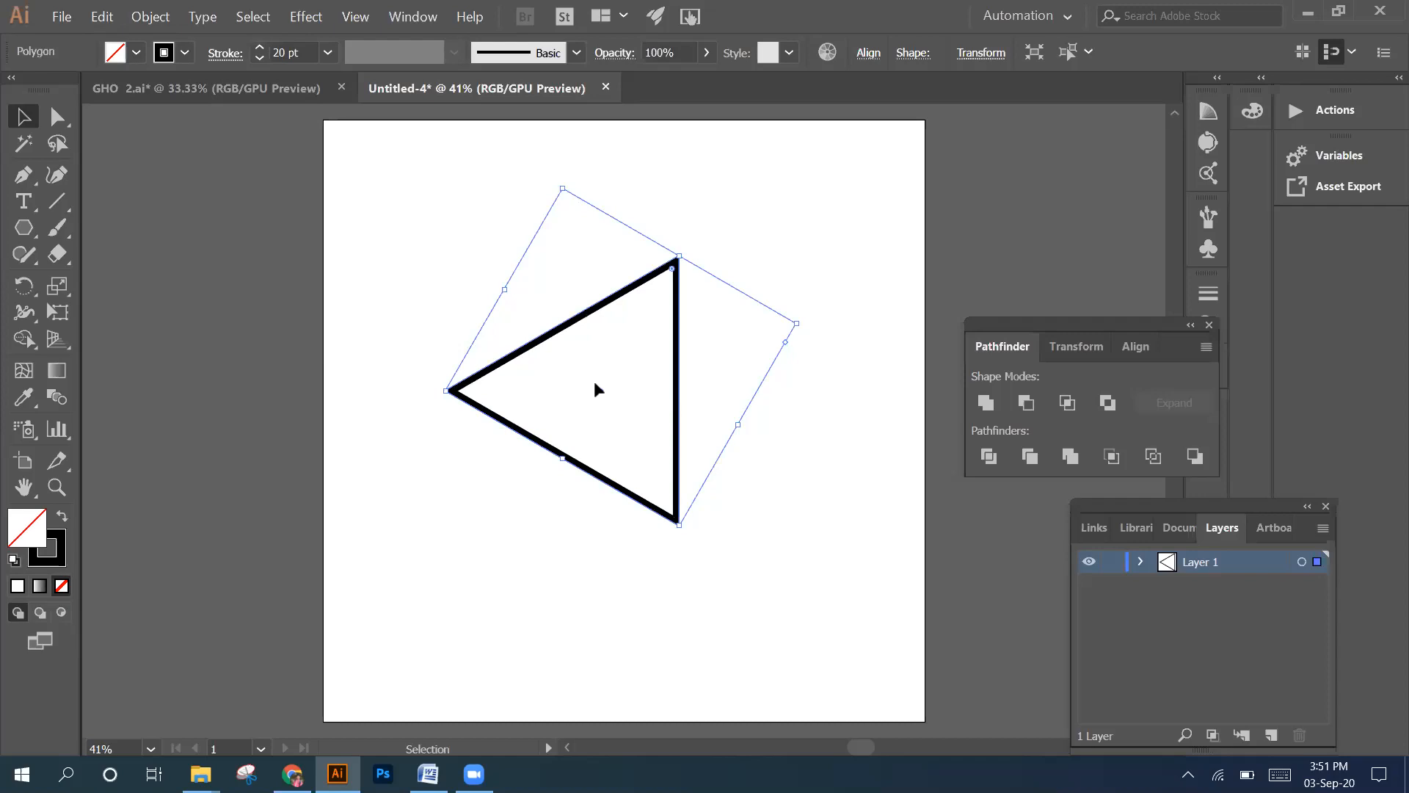
Thicken the triangle's outline to a 30 pt stroke
{"action": "scroll", "coordinate": [595, 389], "scroll_direction": "up", "scroll_amount": 2}
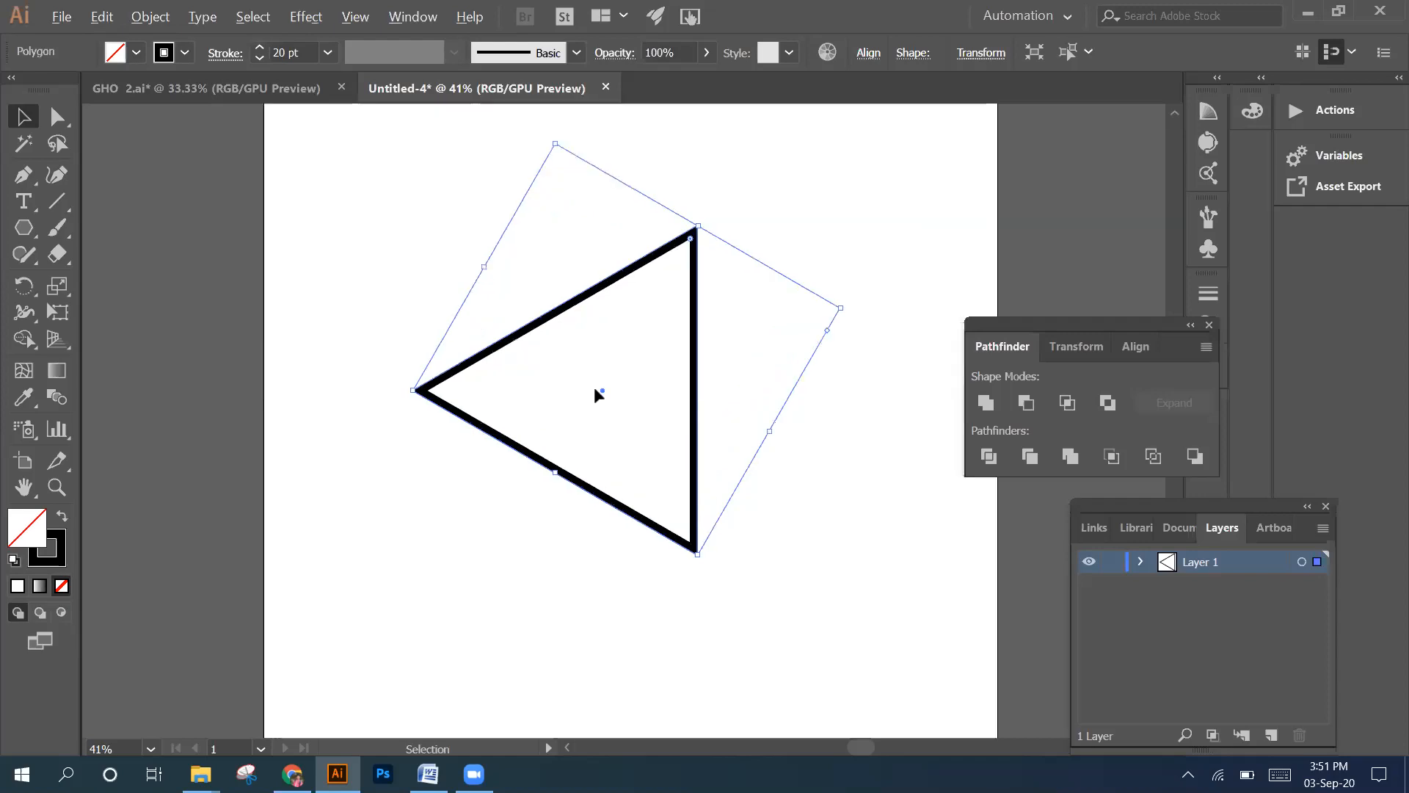
{"action": "left_click", "coordinate": [259, 48]}
{"action": "left_click", "coordinate": [260, 47]}
{"action": "left_click", "coordinate": [260, 47]}
{"action": "left_click", "coordinate": [260, 48]}
{"action": "left_click", "coordinate": [260, 47]}
{"action": "left_click", "coordinate": [260, 48]}
{"action": "left_click", "coordinate": [260, 48]}
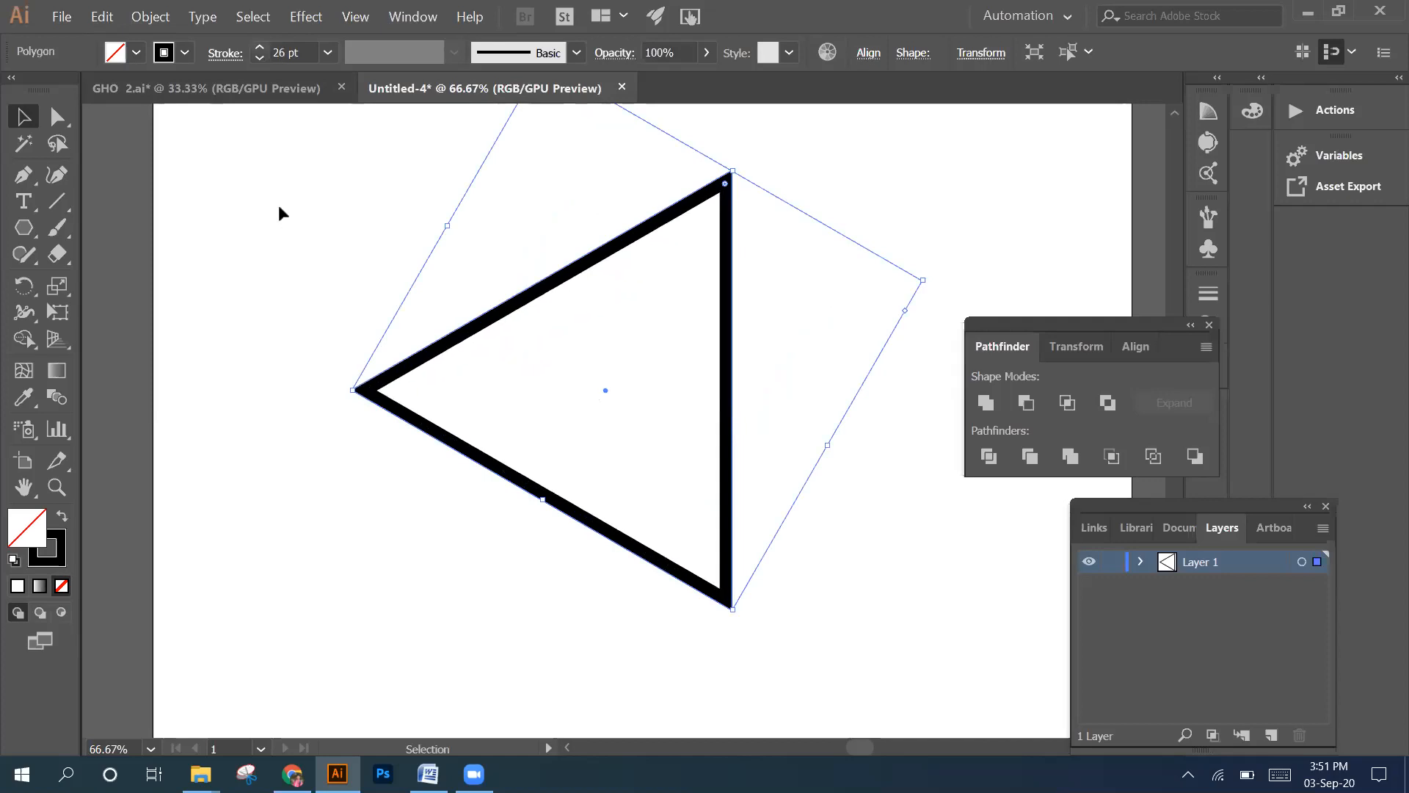
{"action": "left_click", "coordinate": [290, 221]}
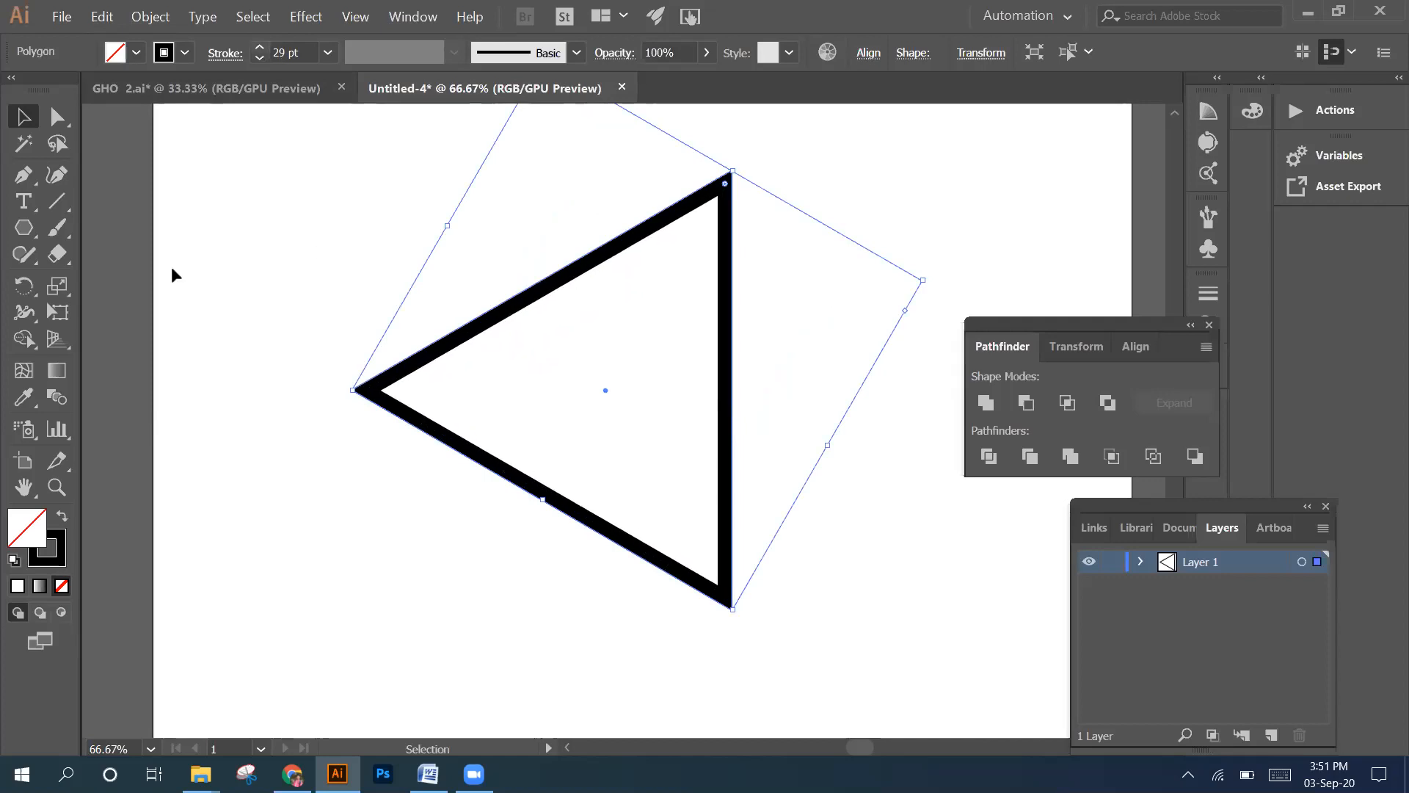
Draw a vertical line crossing the left part of the triangle and duplicate it a small gap to its right
{"action": "left_click", "coordinate": [55, 203]}
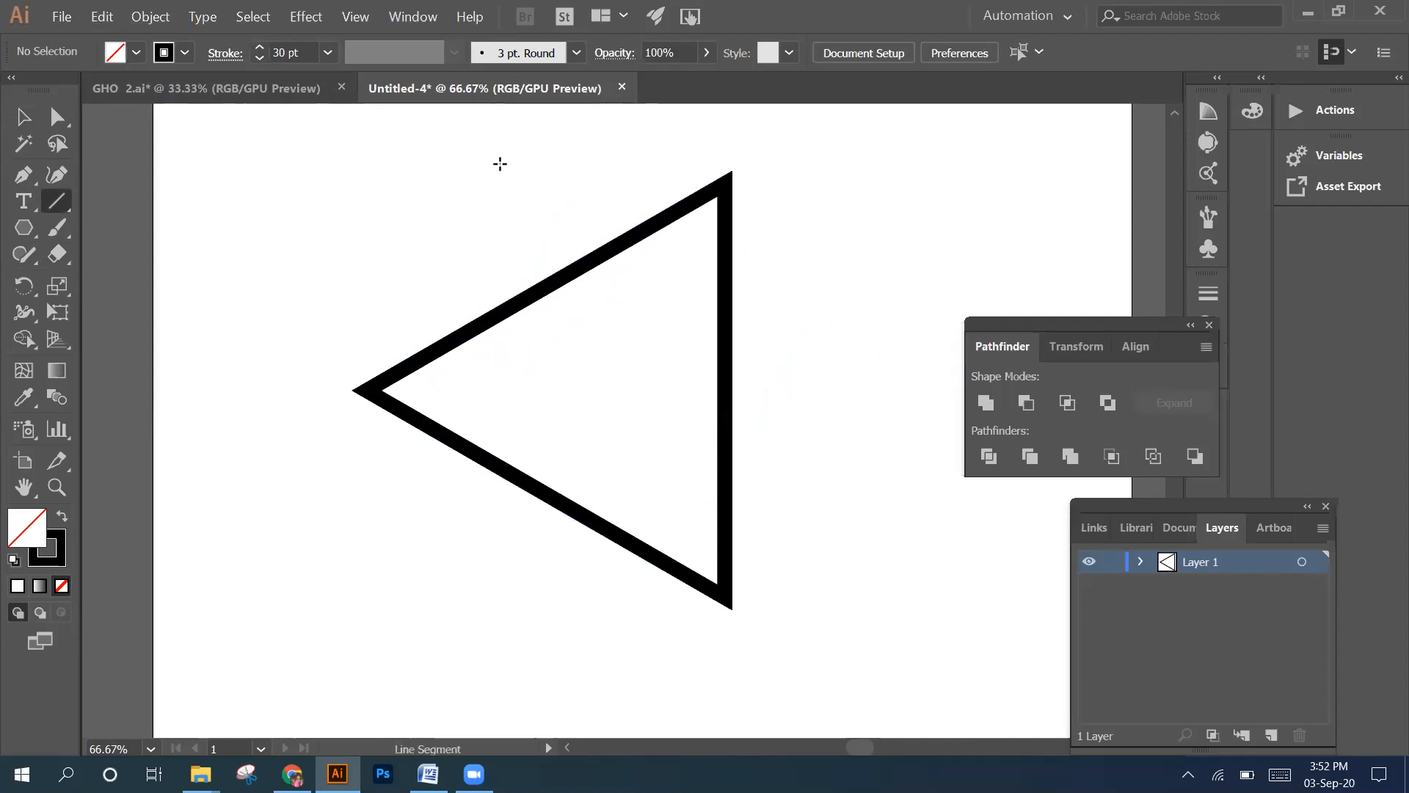
{"action": "left_click_drag", "start_coordinate": [503, 161], "coordinate": [494, 604]}
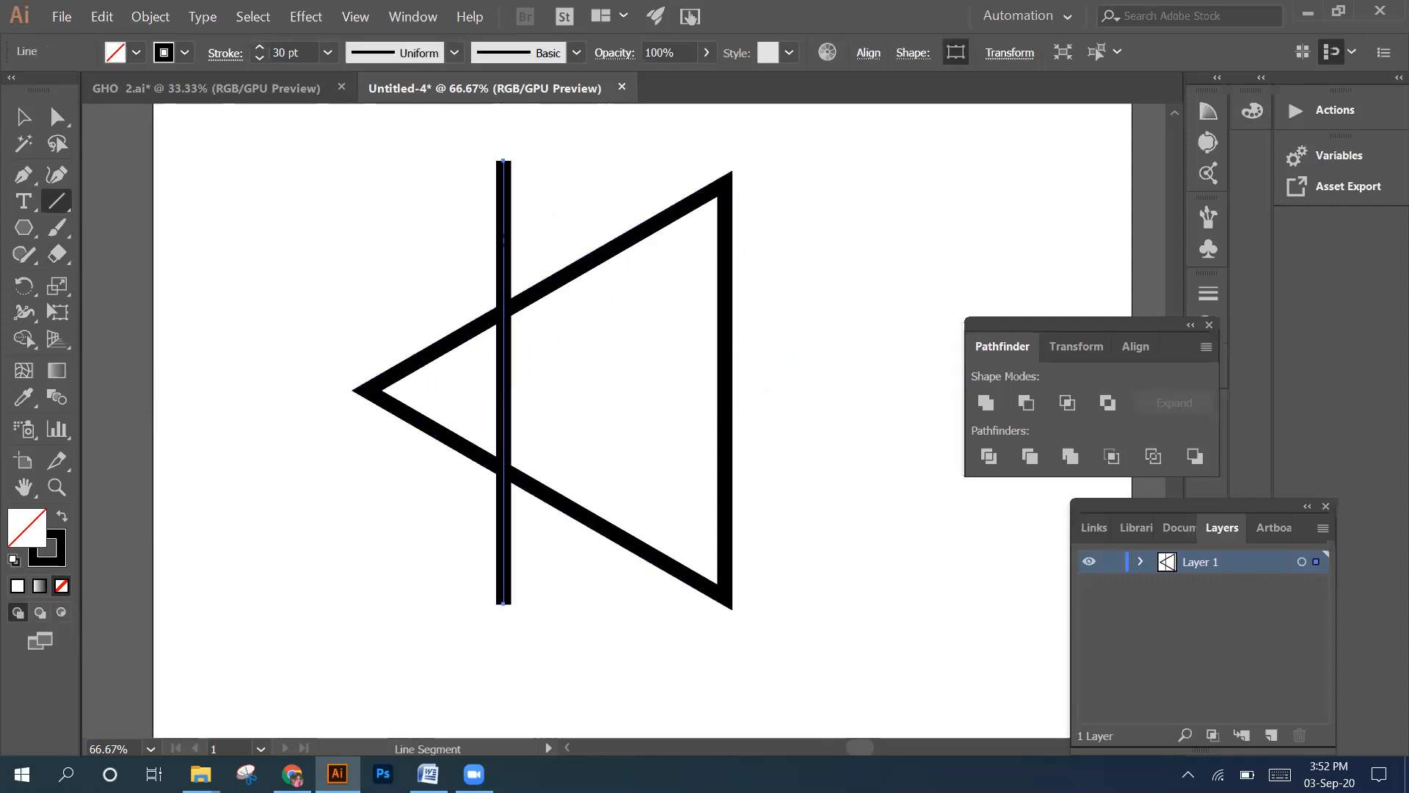
{"action": "left_click", "coordinate": [23, 116]}
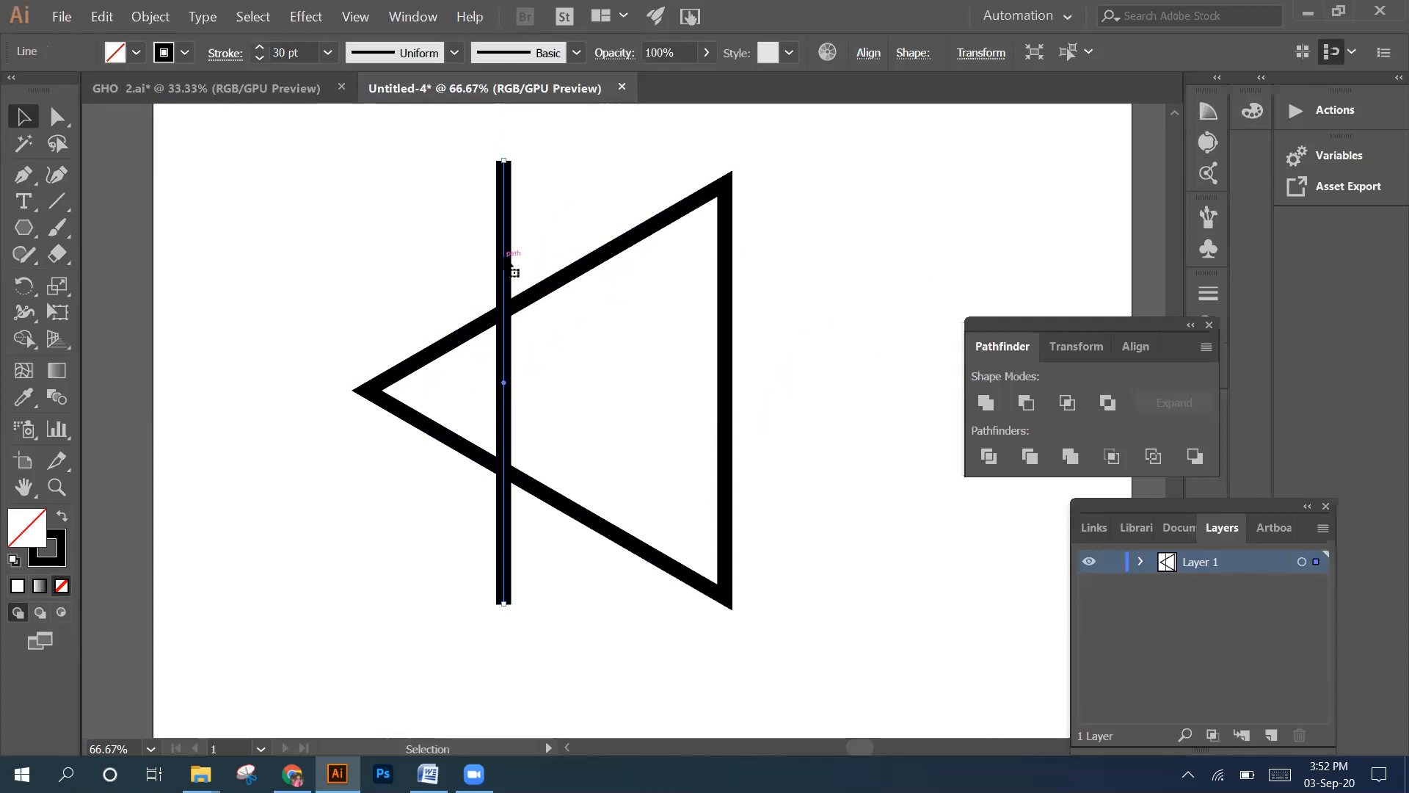
{"action": "mouse_move", "coordinate": [509, 263]}
{"action": "left_mouse_down"}
{"action": "mouse_move", "coordinate": [557, 268]}
{"action": "mouse_move", "coordinate": [530, 271]}
{"action": "left_mouse_up"}
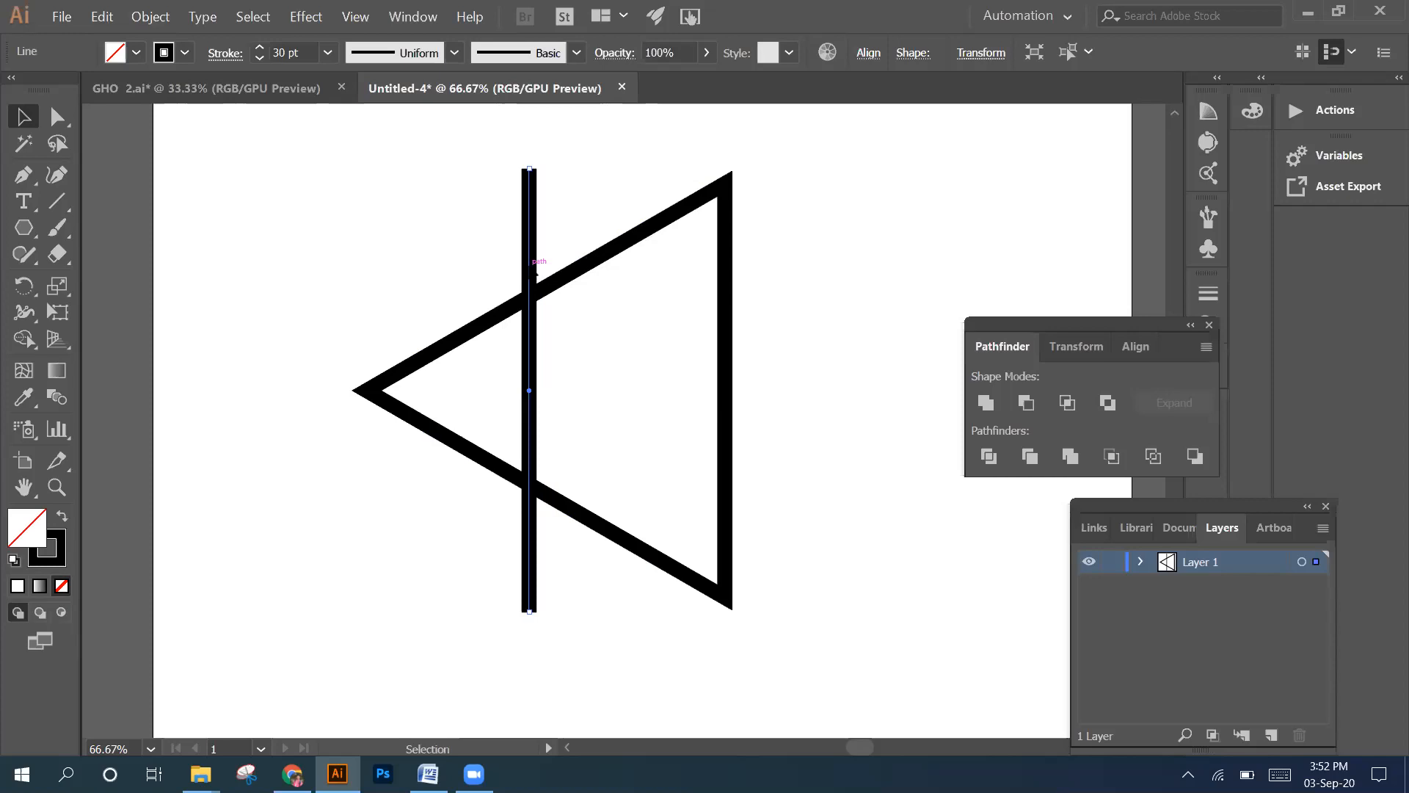
{"action": "key", "text": "ctrl+z"}
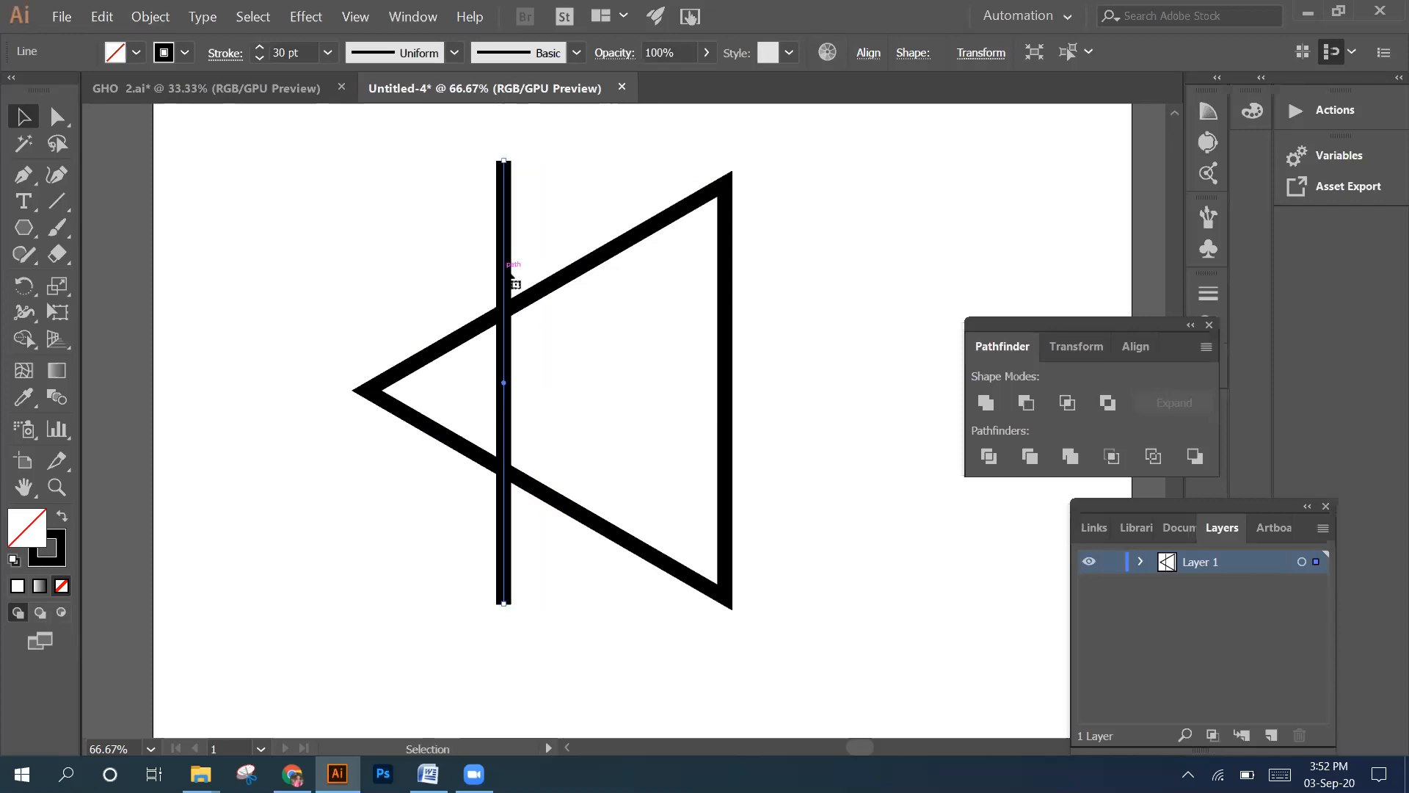
{"action": "left_click_drag", "start_coordinate": [512, 275], "coordinate": [529, 273]}
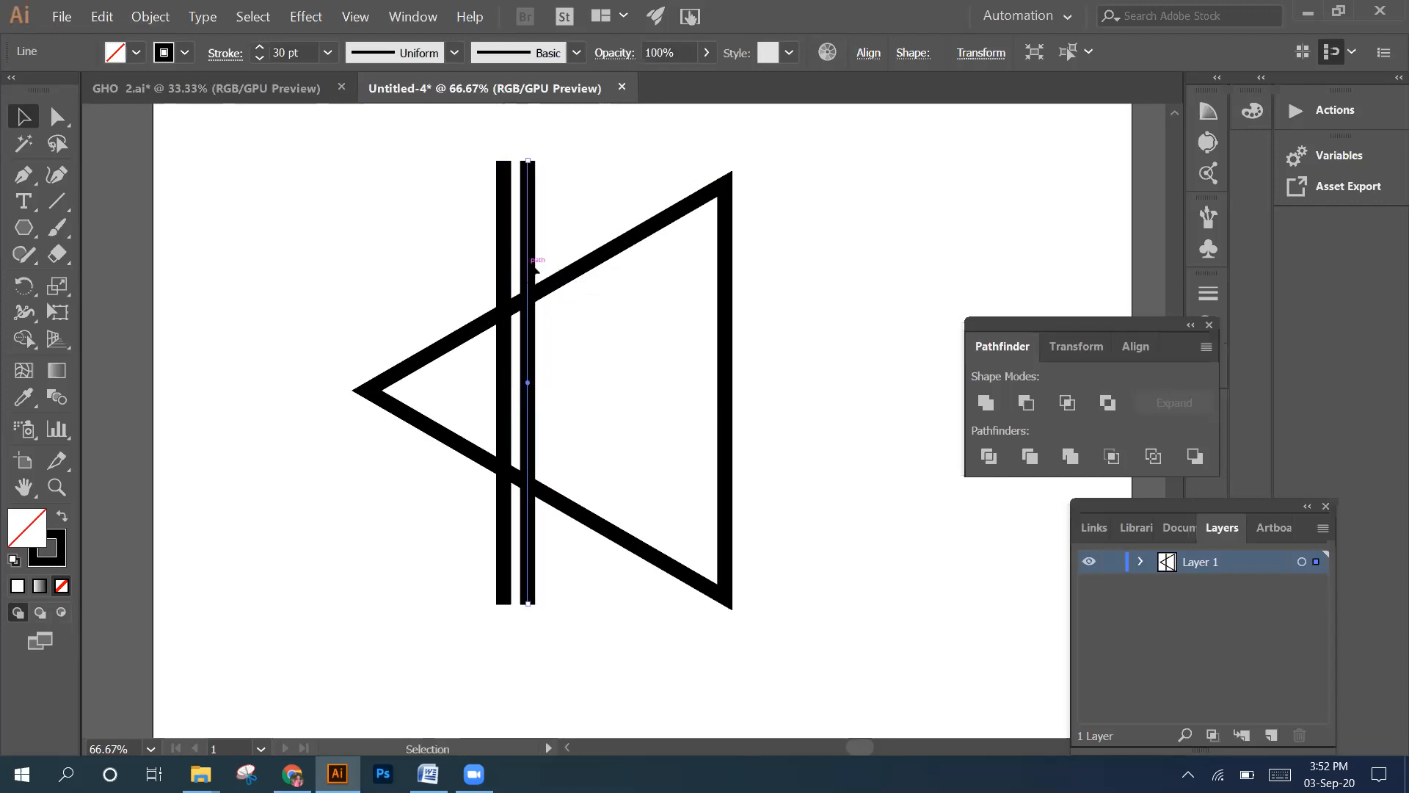
Duplicate the vertical line twice further right to form a second pair crossing the triangle
{"action": "left_click_drag", "start_coordinate": [535, 268], "coordinate": [595, 263]}
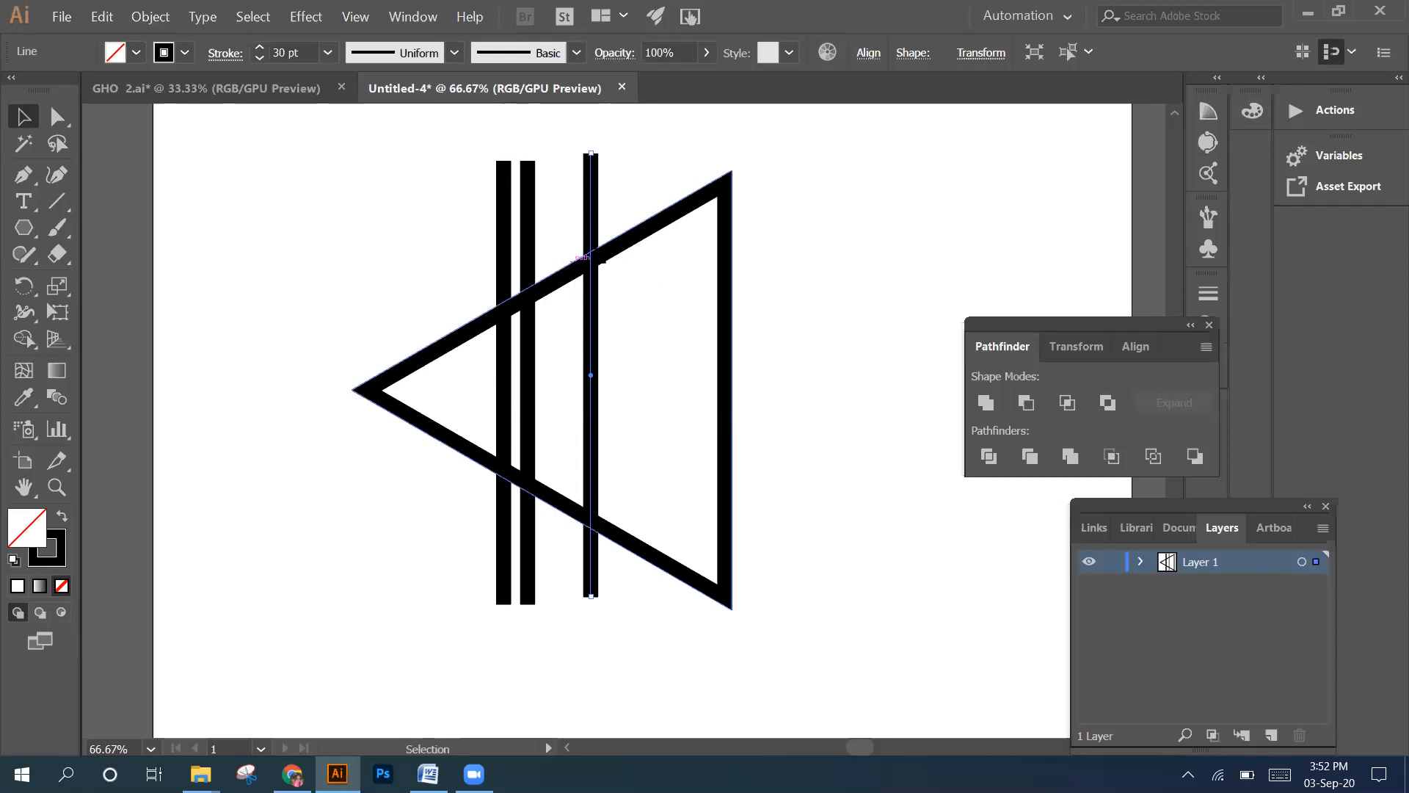
{"action": "left_click_drag", "start_coordinate": [597, 230], "coordinate": [622, 228]}
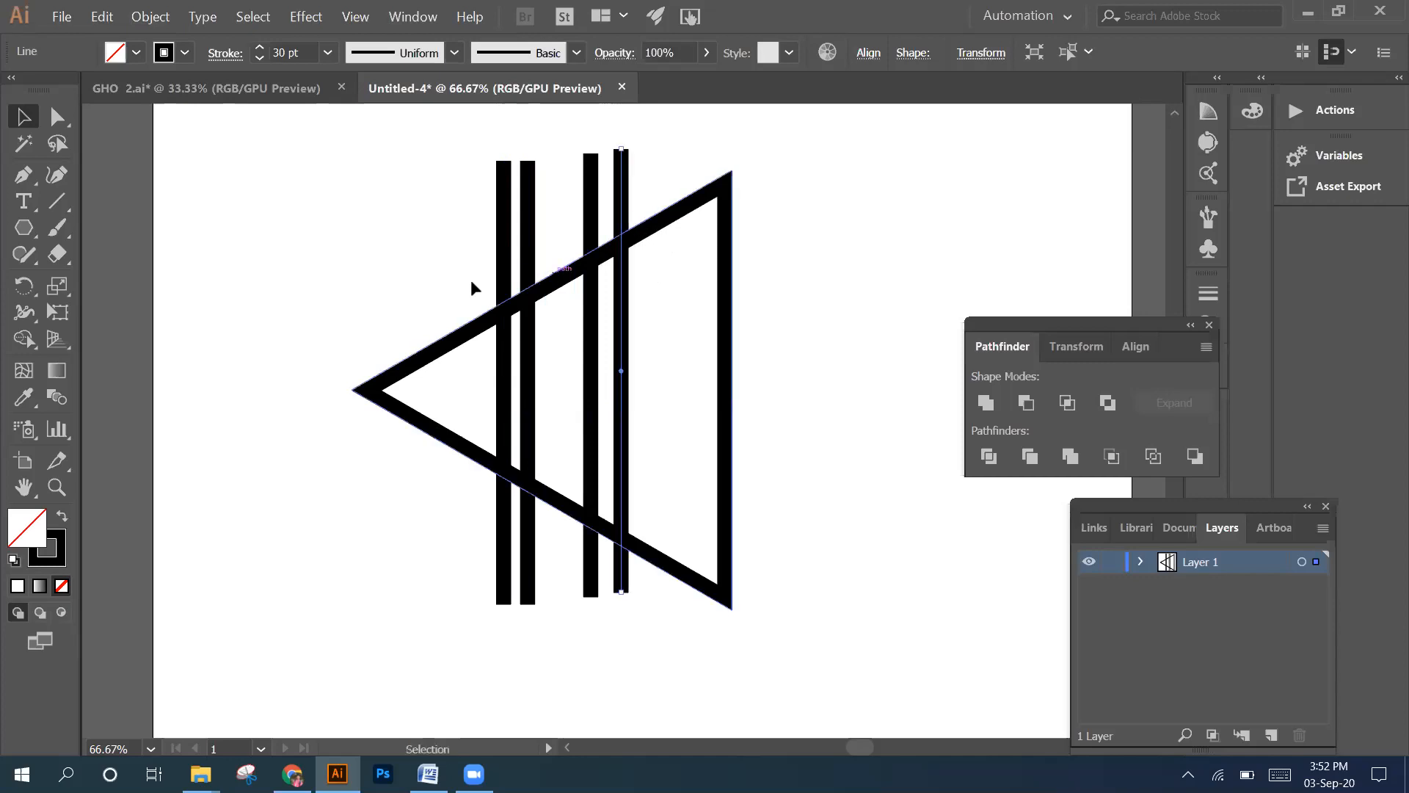
{"action": "left_click", "coordinate": [420, 243]}
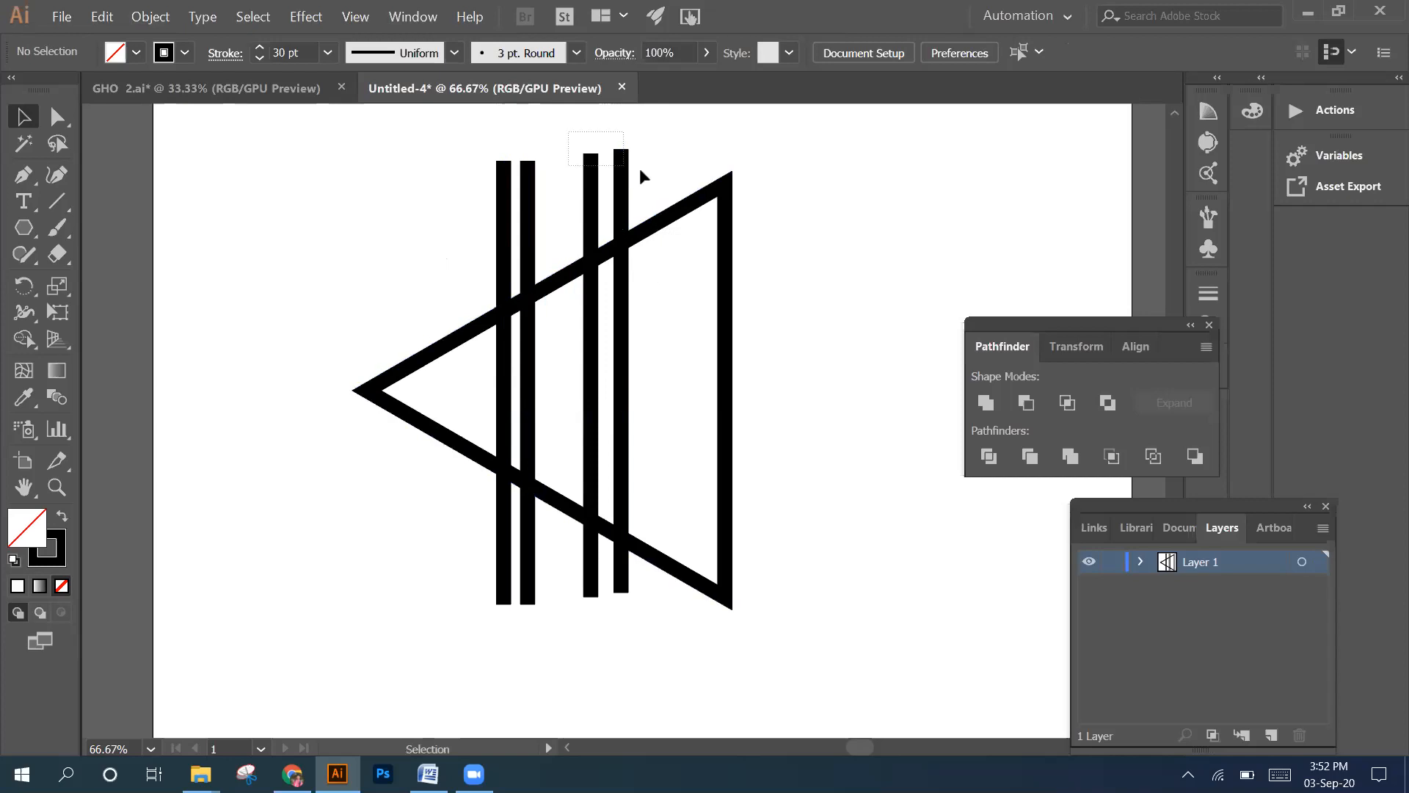
Nudge the right-hand pair of vertical lines slightly further right, towards the triangle's vertical side
{"action": "left_click_drag", "start_coordinate": [568, 129], "coordinate": [640, 169]}
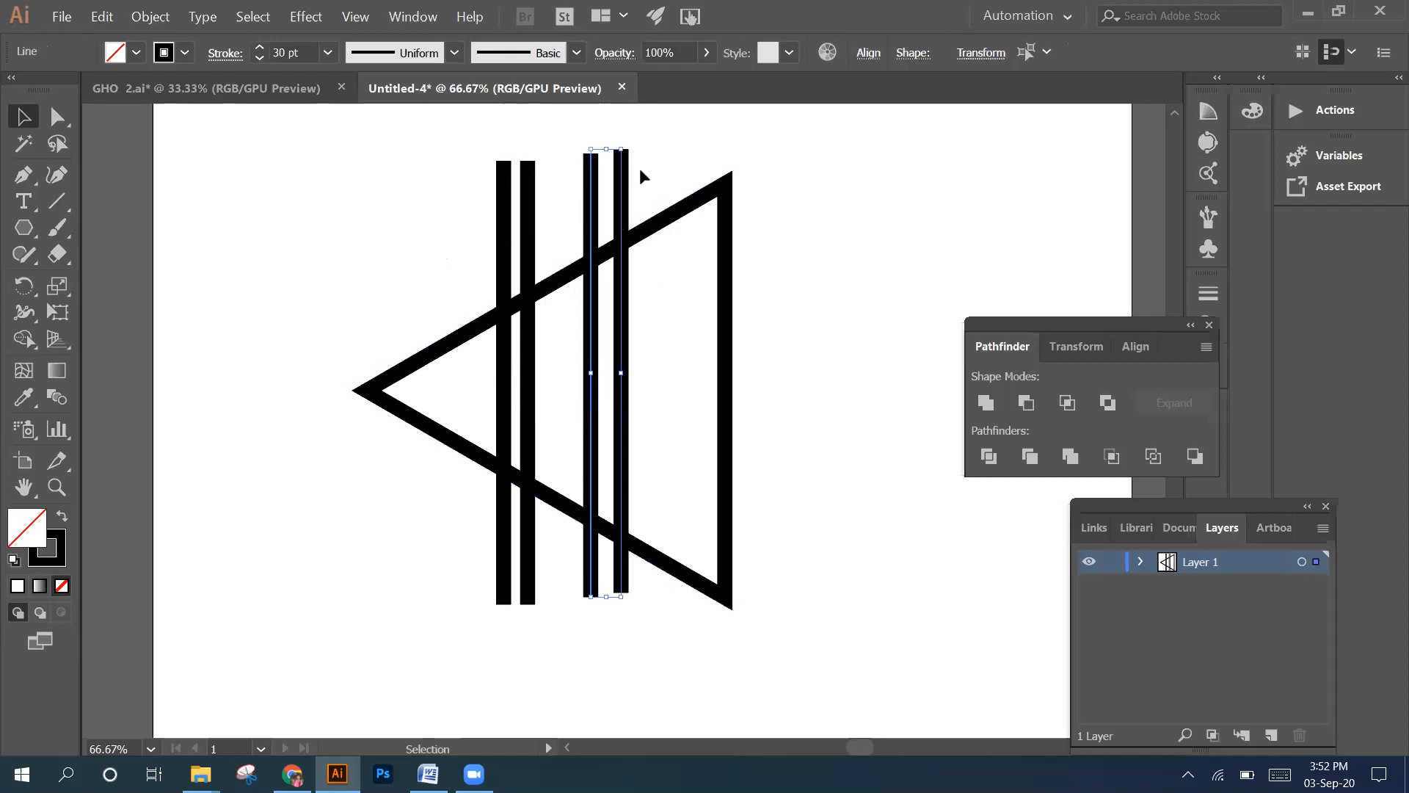
{"action": "key", "text": "Right"}
{"action": "key", "text": "Right"}
{"action": "key", "text": "Right"}
{"action": "key", "text": "Right"}
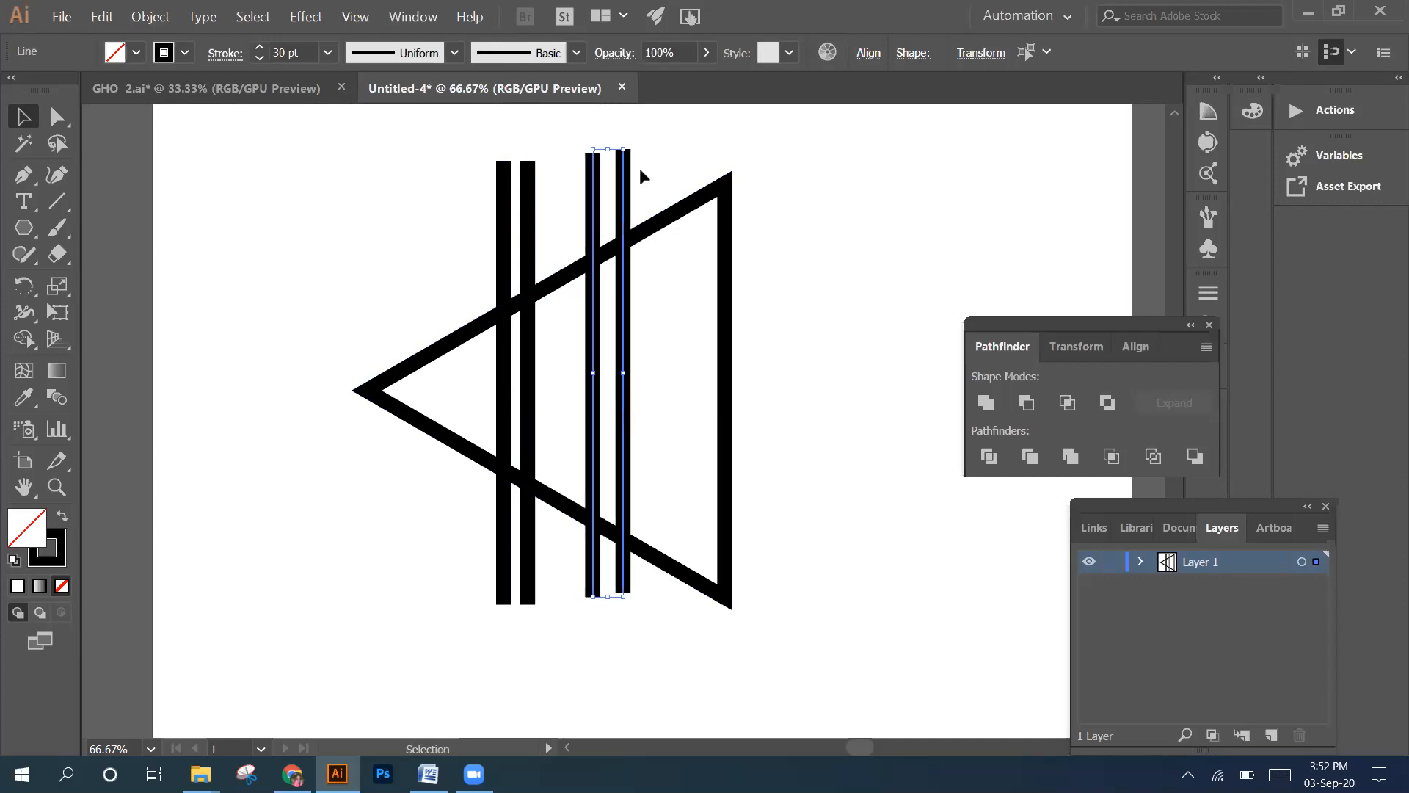
{"action": "key", "text": "Right"}
{"action": "key", "text": "Right"}
{"action": "key", "text": "Right"}
{"action": "key", "text": "Right"}
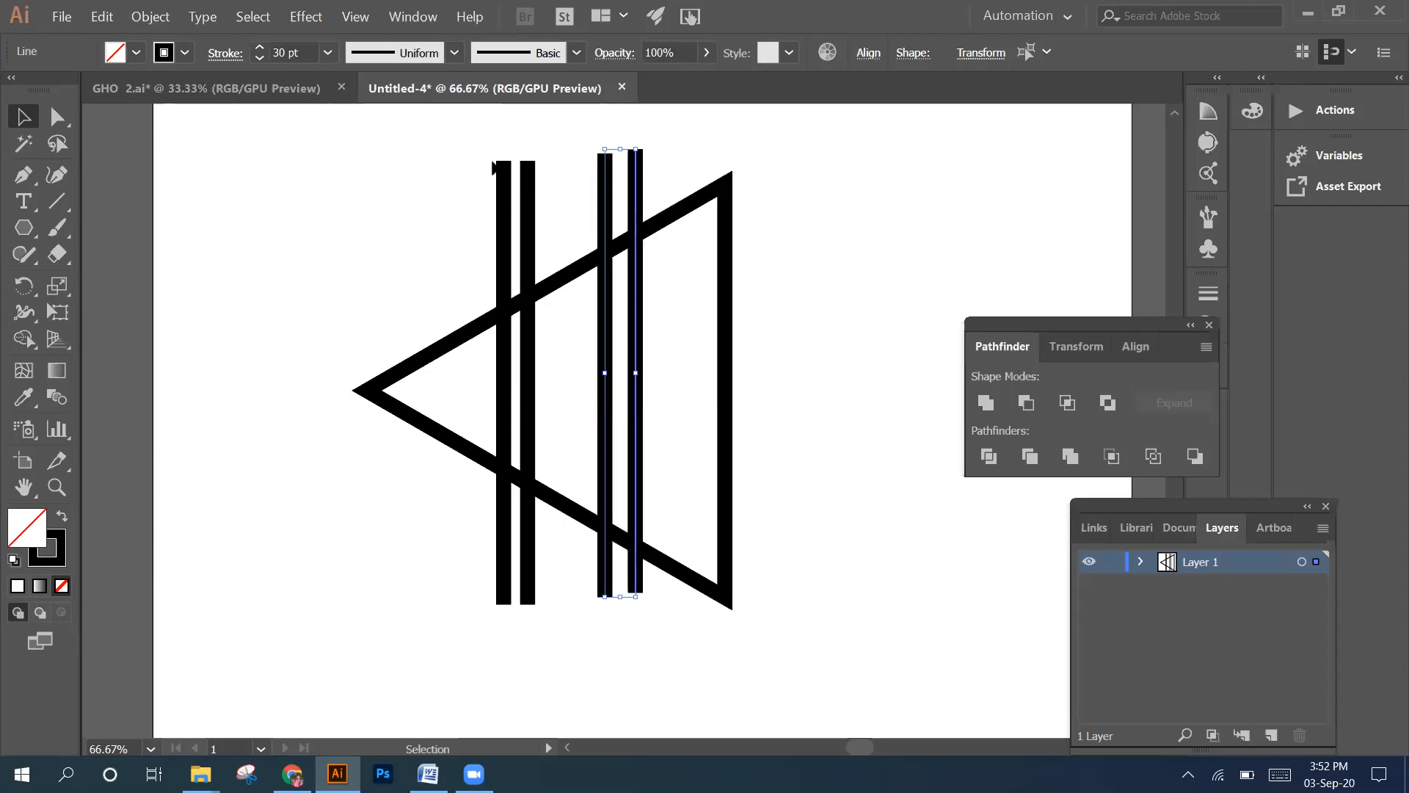
Nudge the left-hand pair of vertical lines slightly to the right
{"action": "left_click_drag", "start_coordinate": [456, 143], "coordinate": [573, 202]}
{"action": "key", "text": "Right"}
{"action": "key", "text": "Right"}
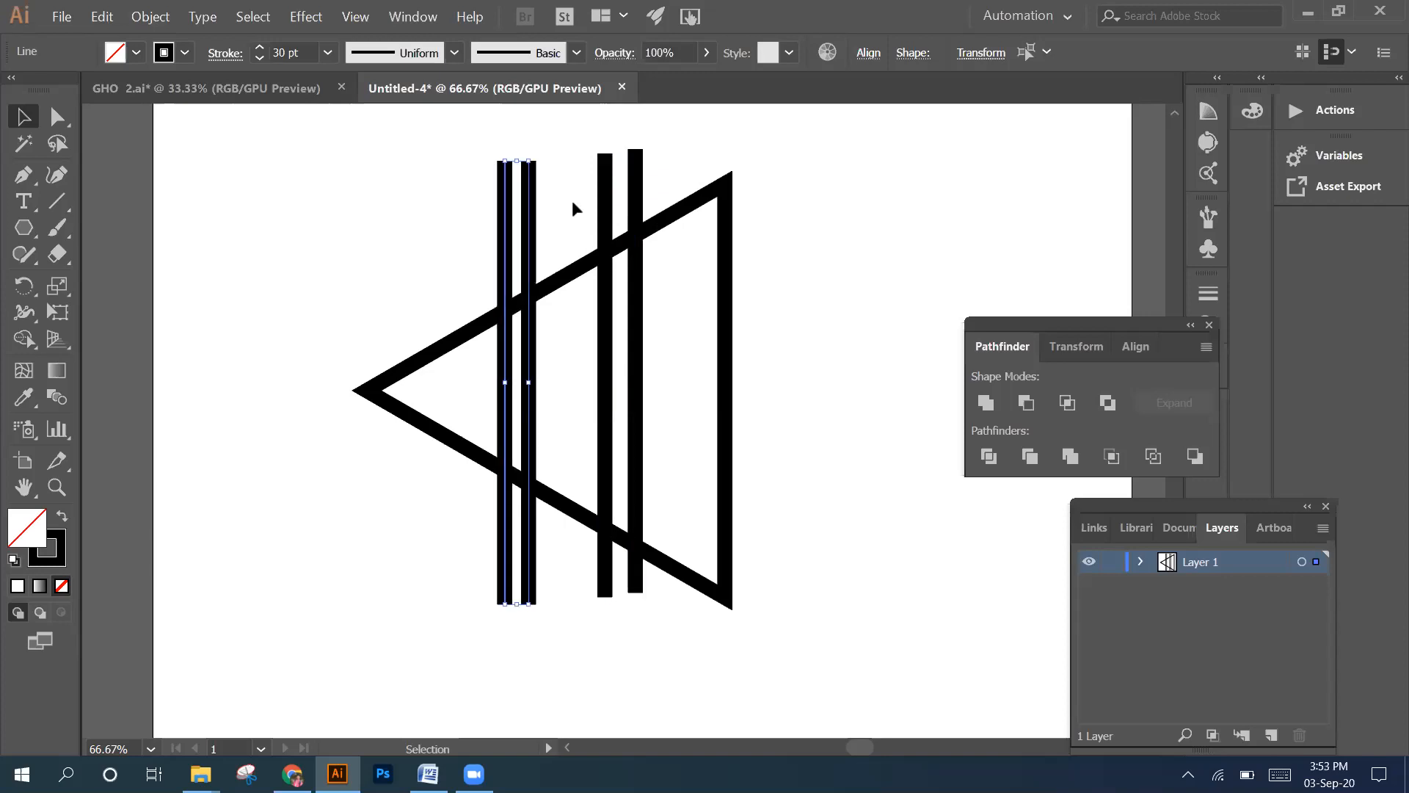
{"action": "key", "text": "Right"}
{"action": "key", "text": "Right"}
{"action": "key", "text": "Right"}
{"action": "key", "text": "Right"}
{"action": "key", "text": "Right"}
{"action": "key", "text": "Right"}
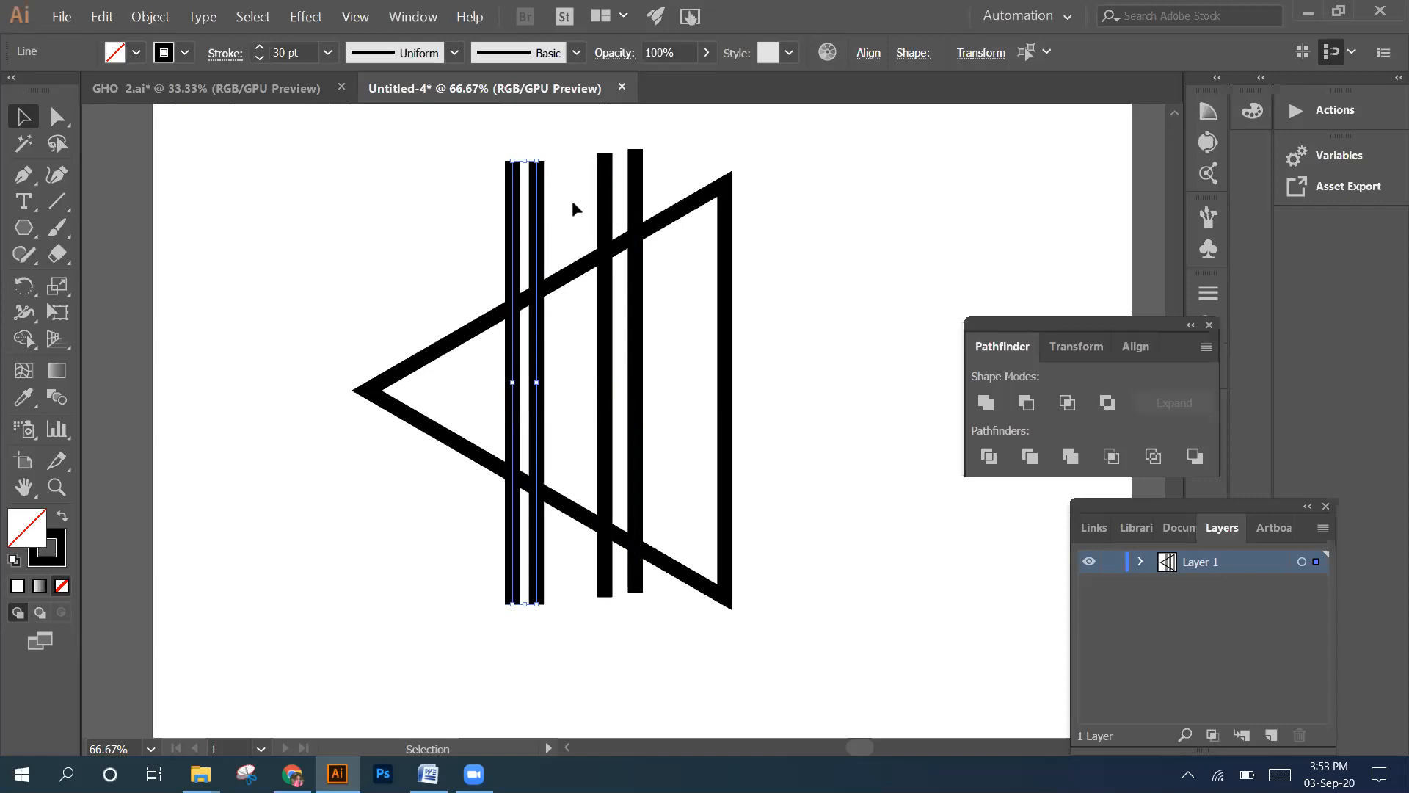
{"action": "left_click", "coordinate": [376, 289]}
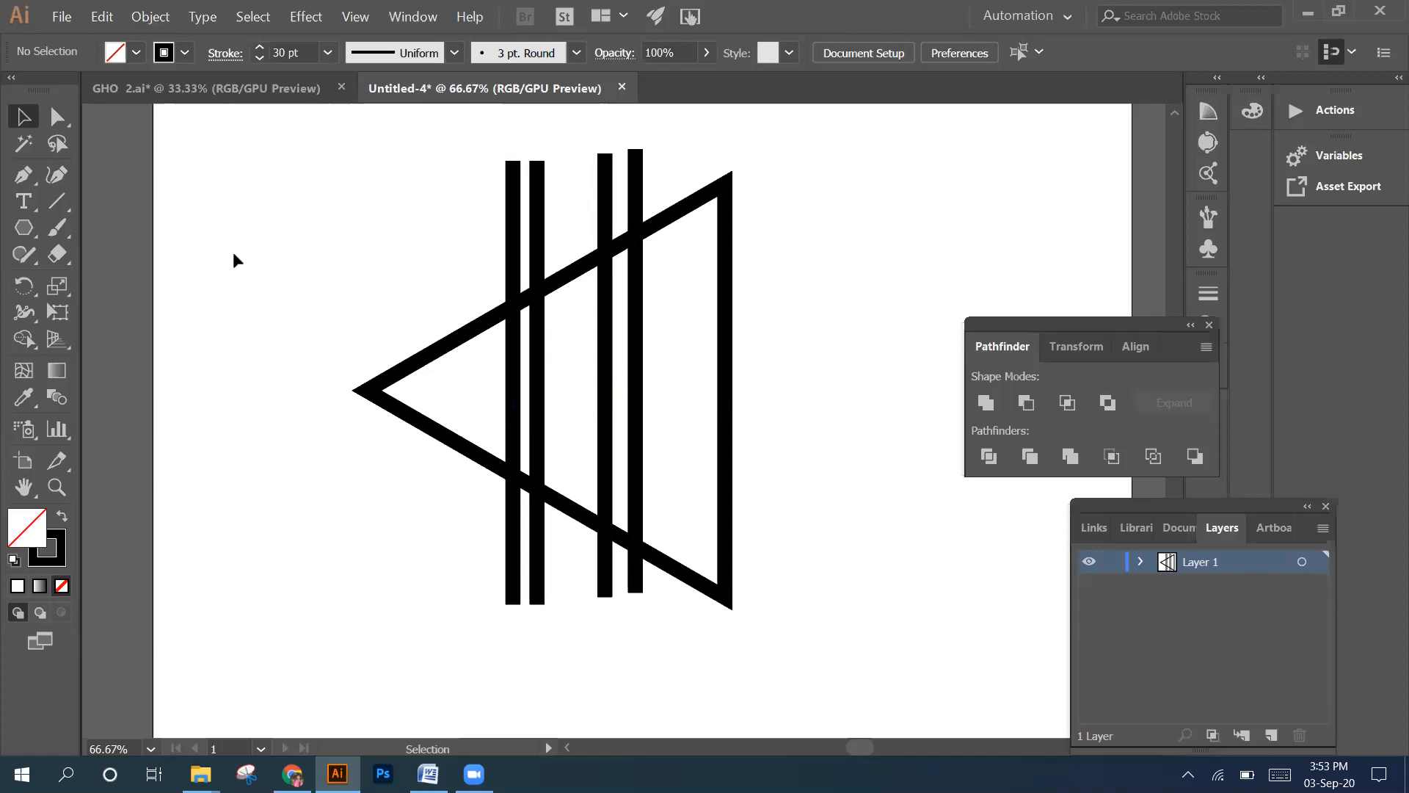
Try Pathfinder's Divide on the triangle and all four lines, and undo it
{"action": "left_click_drag", "start_coordinate": [289, 214], "coordinate": [758, 617]}
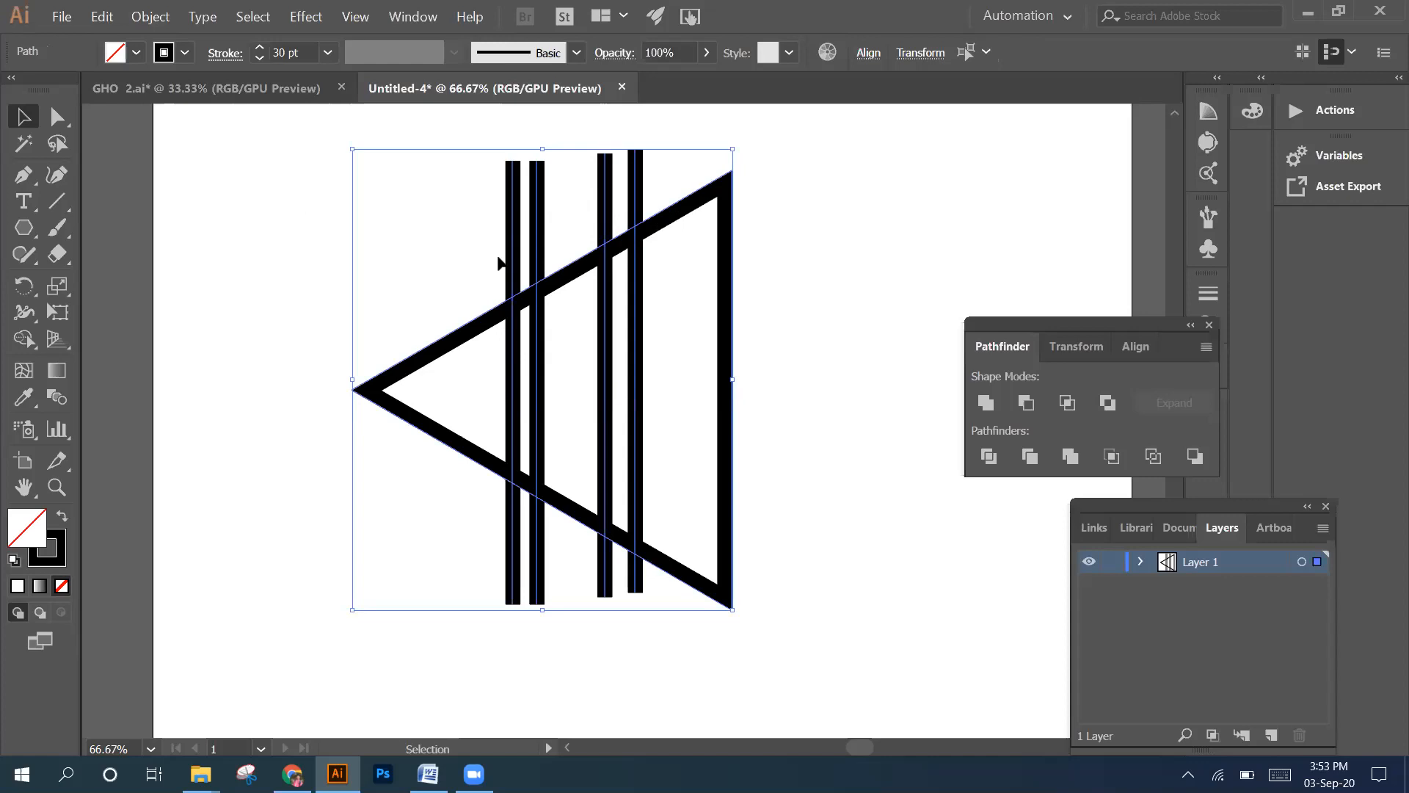
{"action": "left_click", "coordinate": [993, 456]}
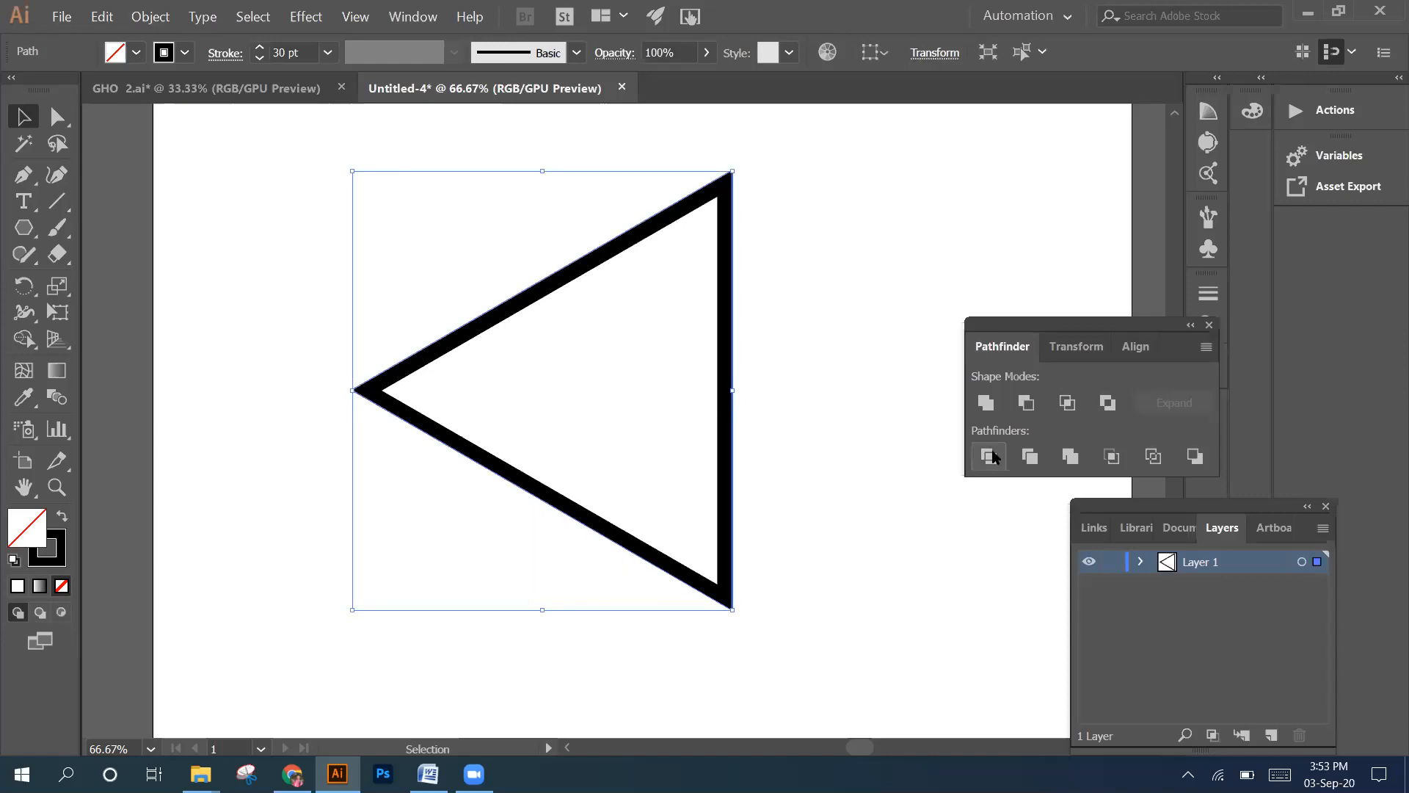
{"action": "key", "text": "ctrl+z"}
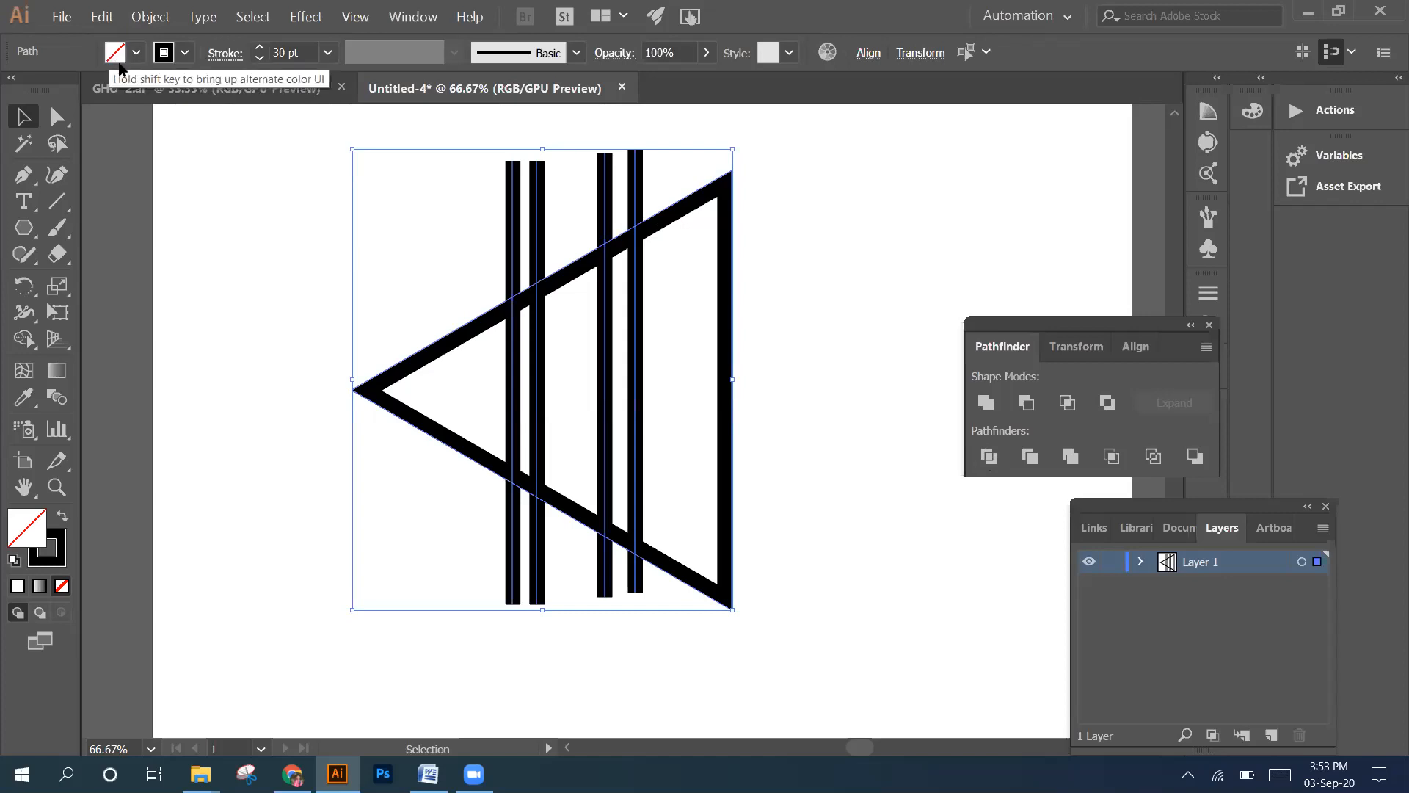
Expand the appearance of the triangle together with all four vertical lines
{"action": "left_click", "coordinate": [151, 16]}
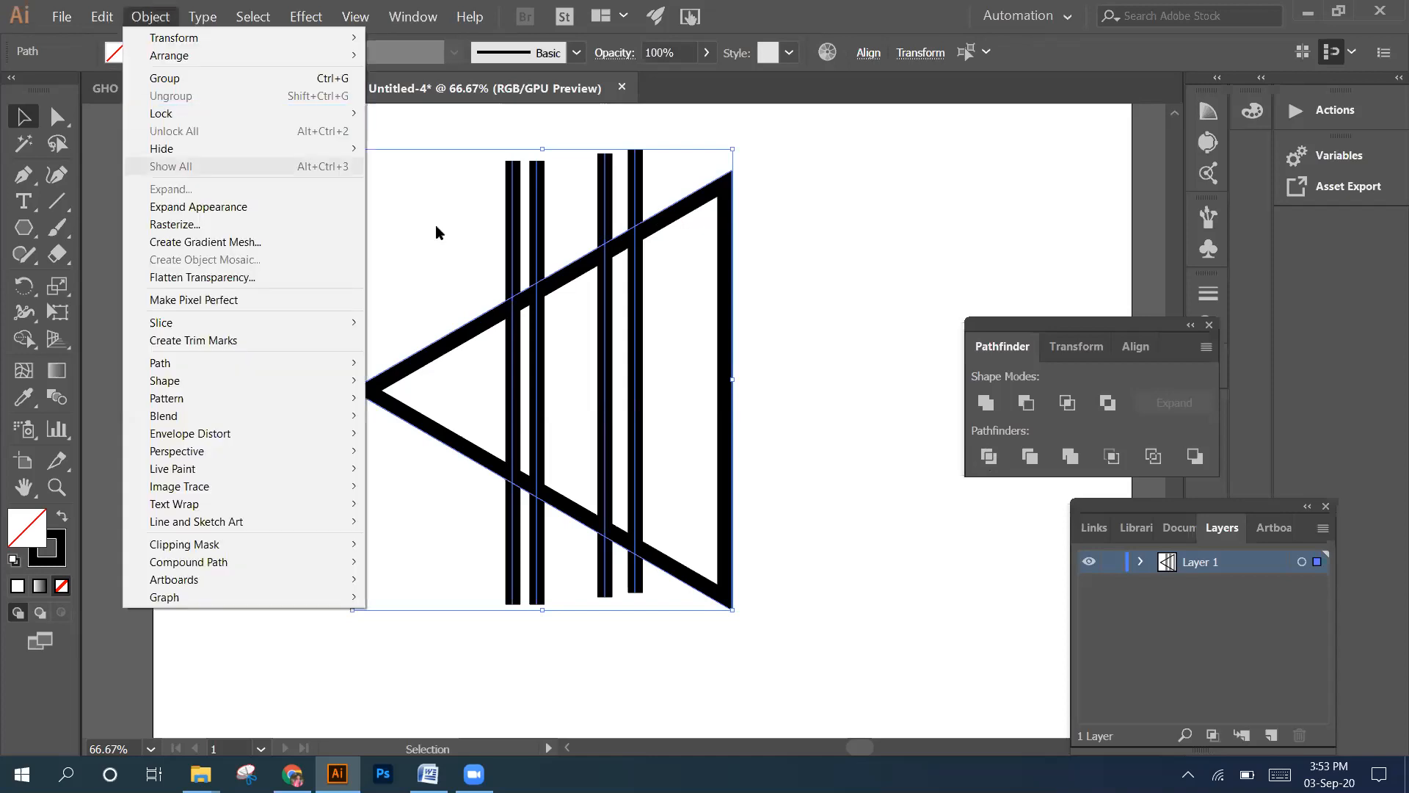
{"action": "left_click", "coordinate": [412, 212]}
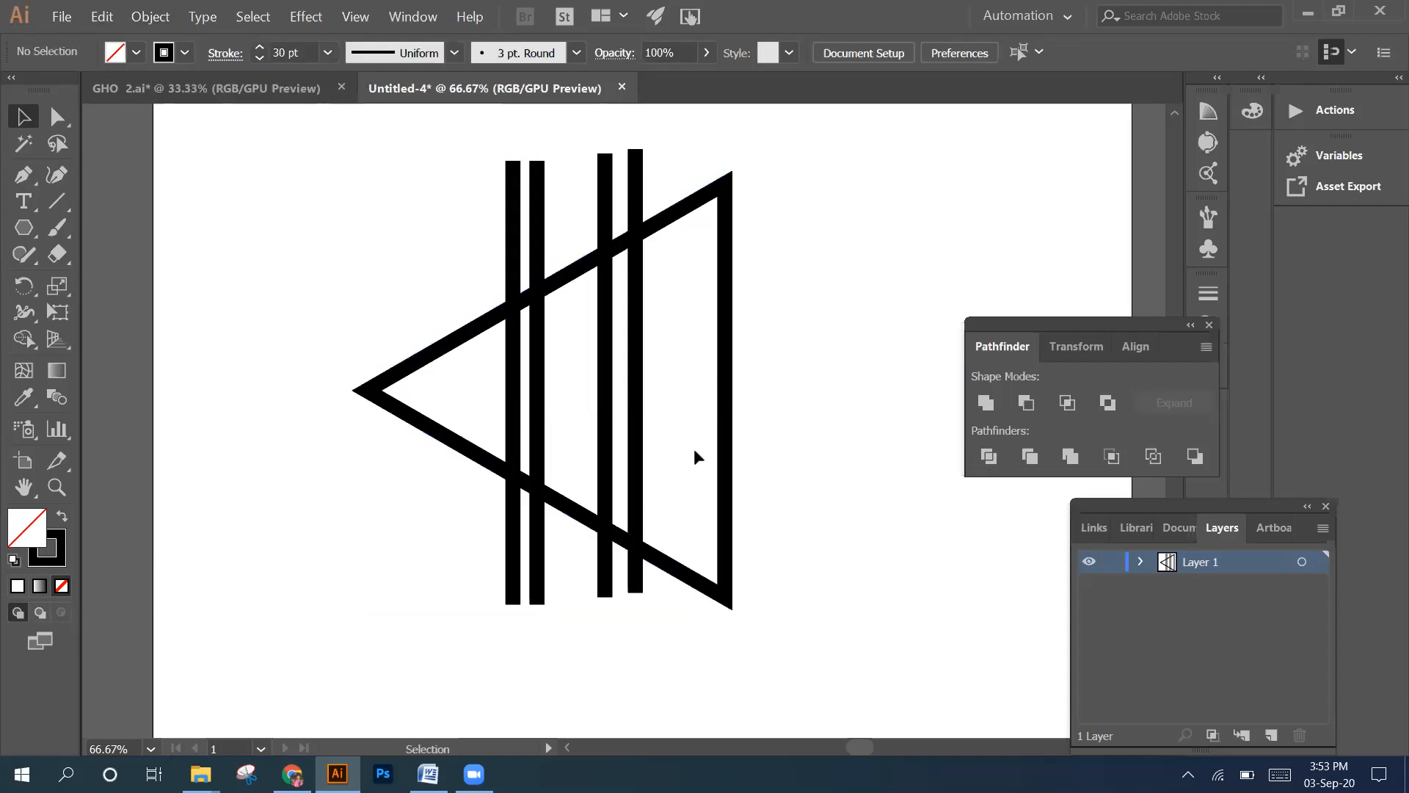
{"action": "left_click_drag", "start_coordinate": [777, 596], "coordinate": [781, 601]}
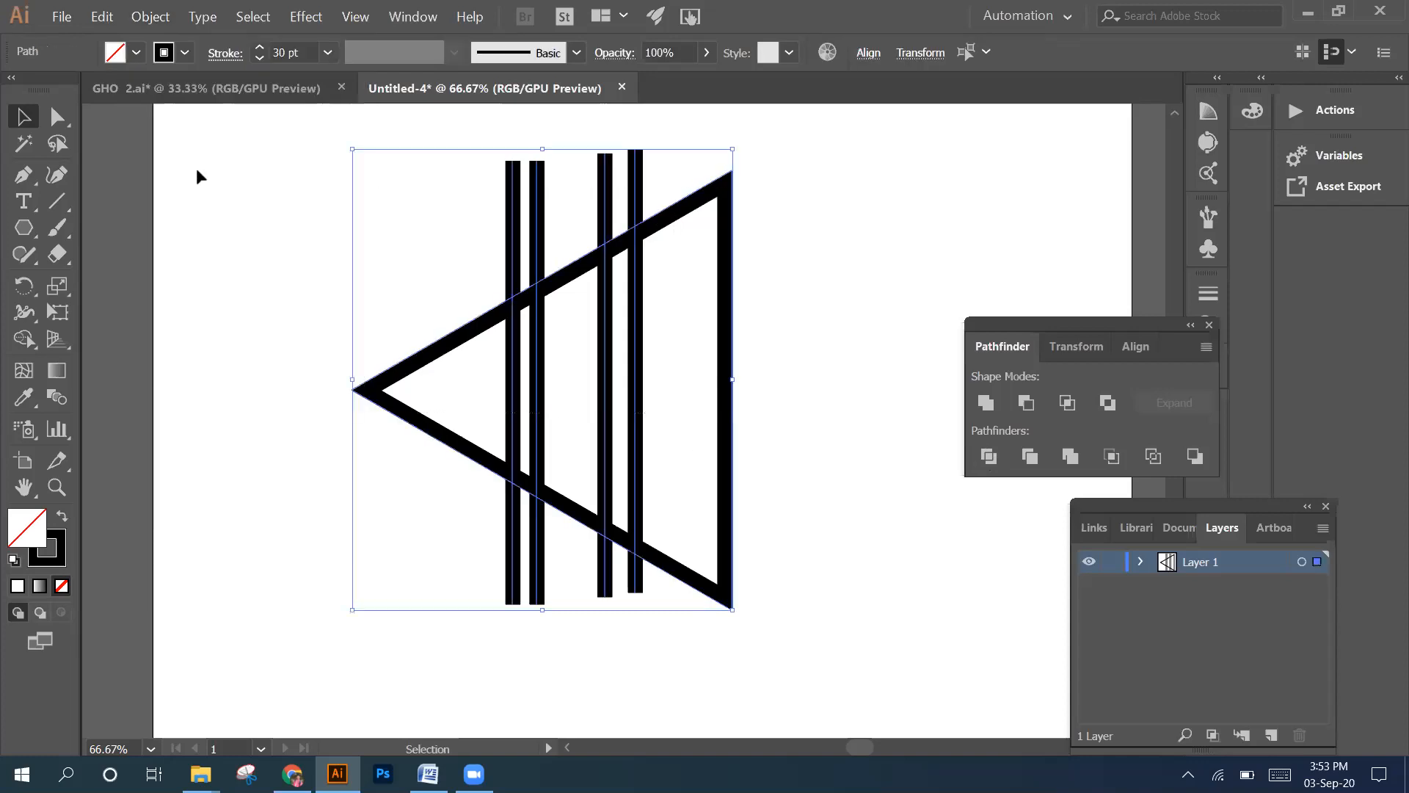
{"action": "left_click", "coordinate": [155, 17]}
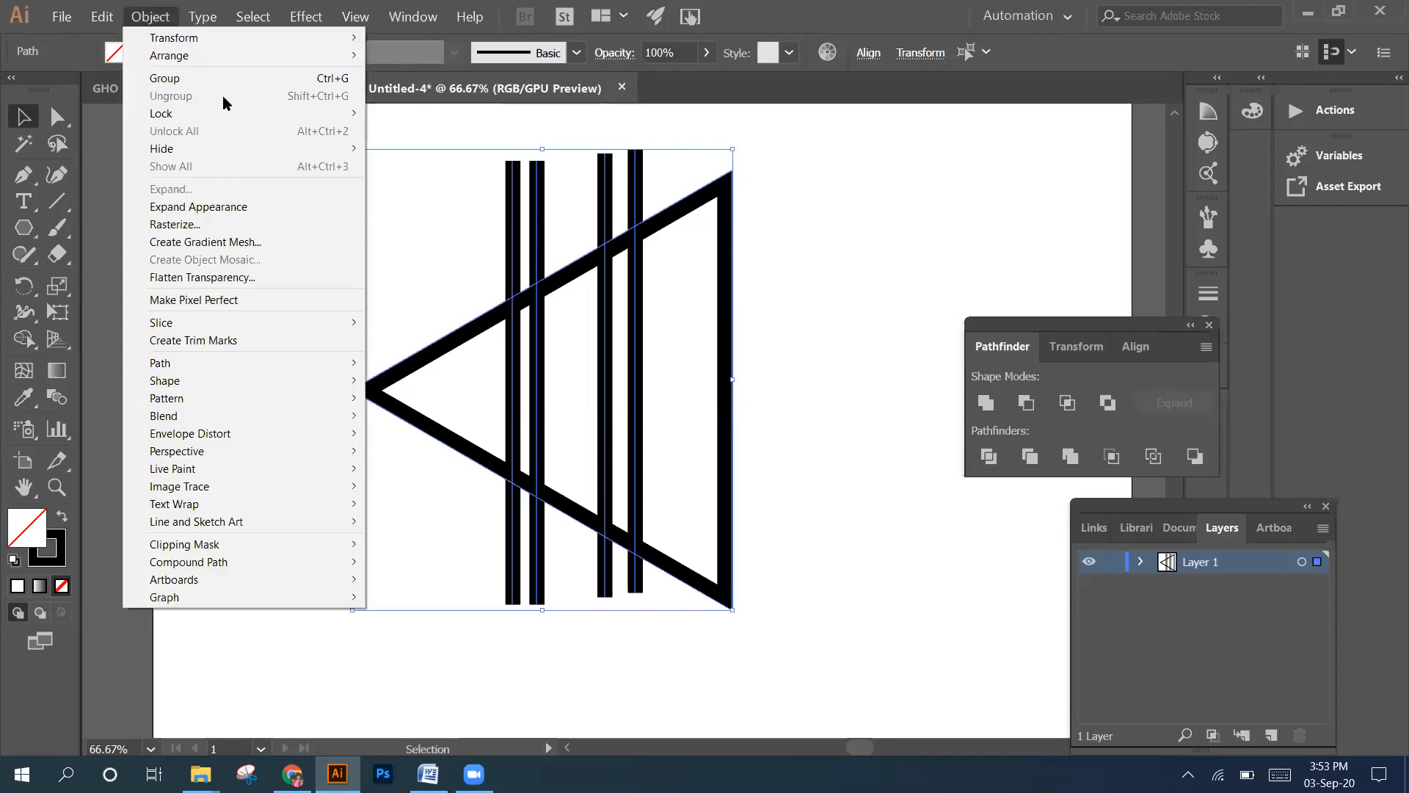
{"action": "left_click", "coordinate": [222, 206]}
{"action": "left_click", "coordinate": [251, 218]}
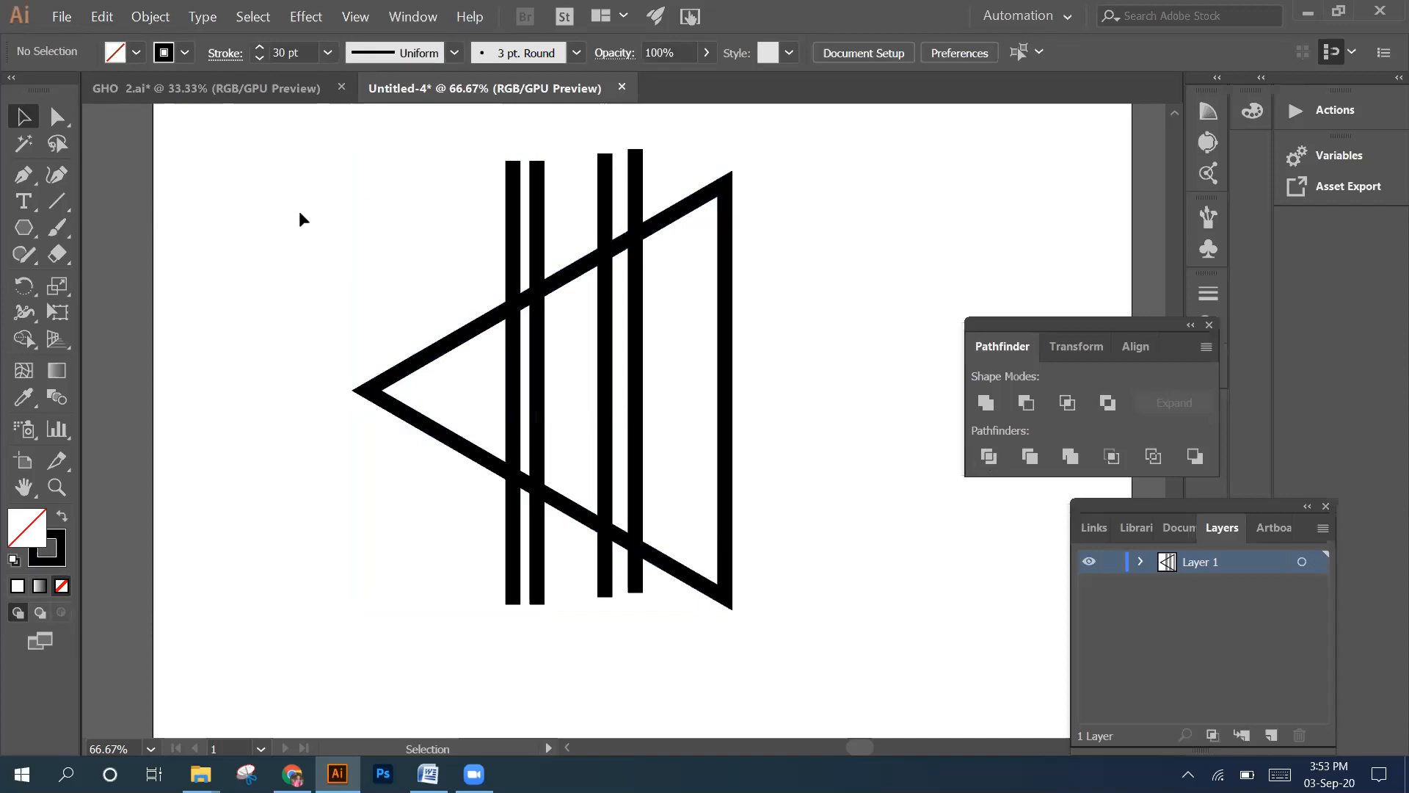
Try splitting the triangle and all four vertical lines with Pathfinder's Divide, and undo it
{"action": "left_click_drag", "start_coordinate": [294, 172], "coordinate": [796, 580]}
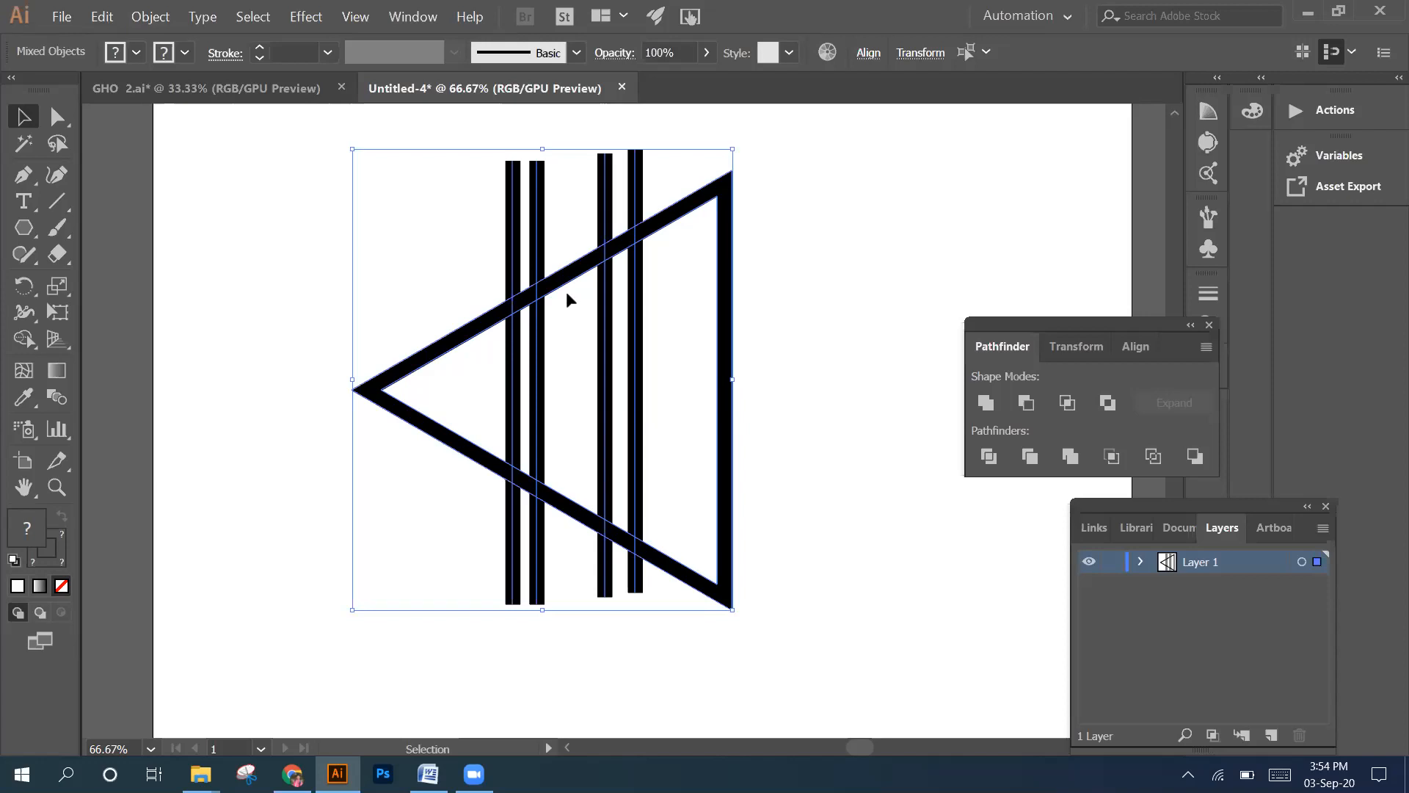
{"action": "left_click", "coordinate": [988, 457]}
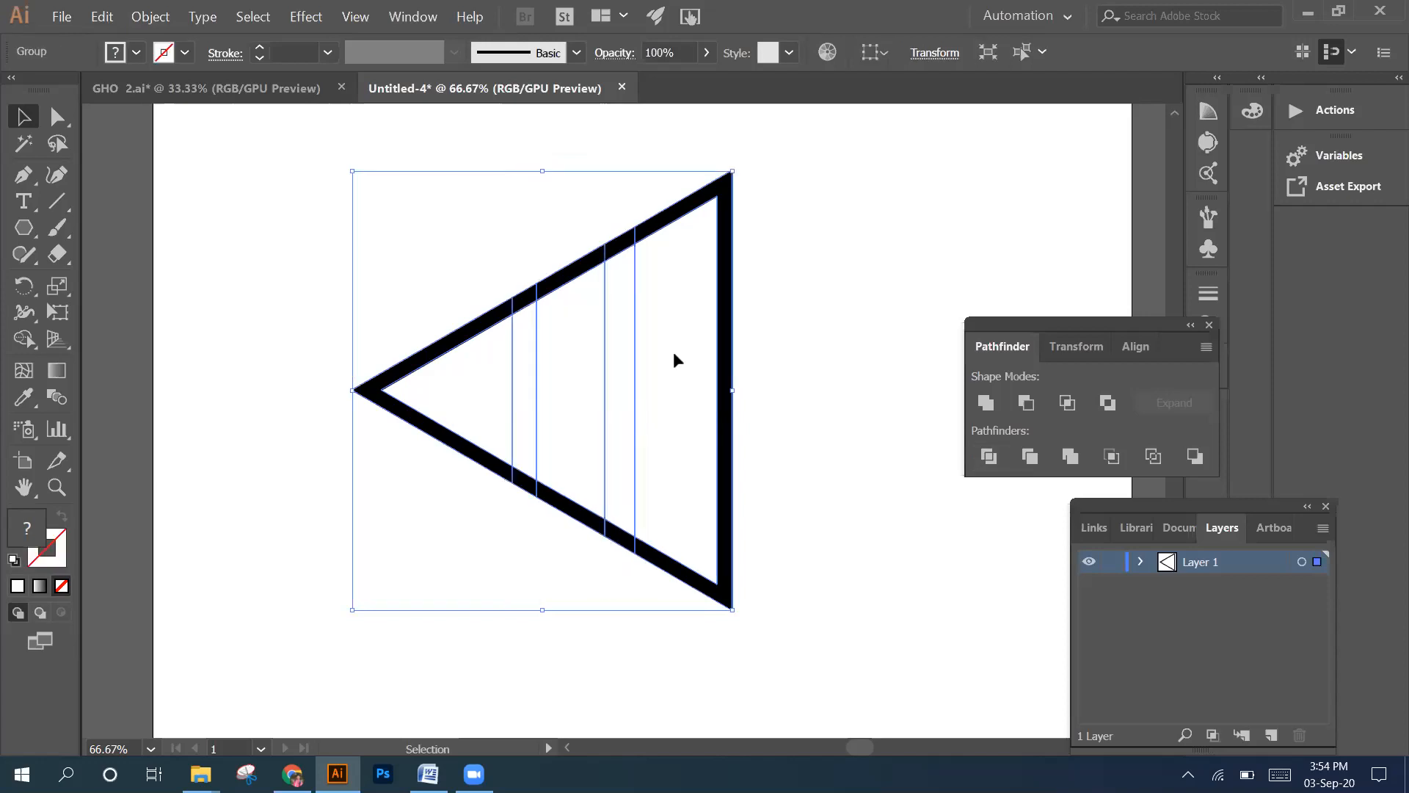
{"action": "key", "text": "ctrl+z"}
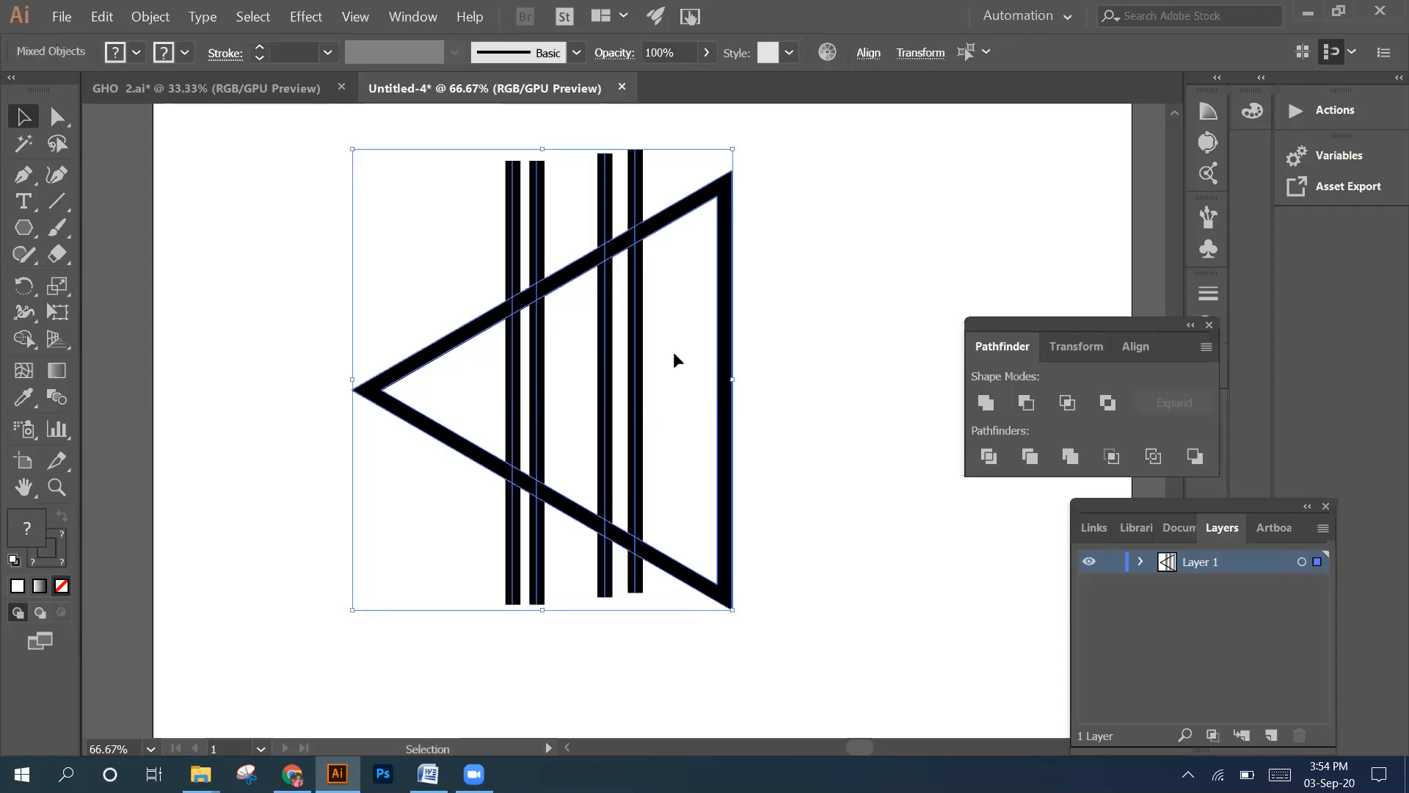
{"action": "left_click", "coordinate": [288, 262]}
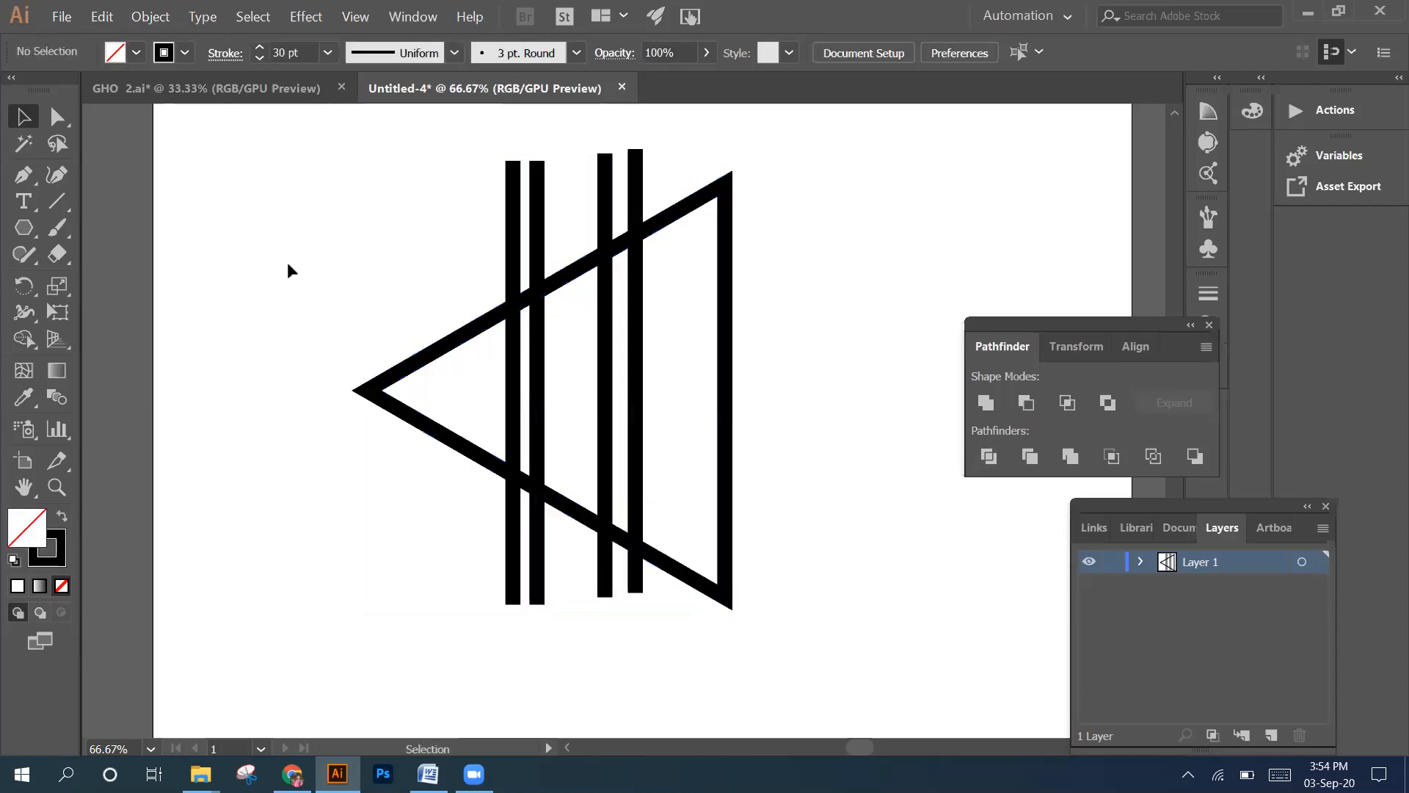
Expand the fill and stroke of the triangle and all four vertical lines into outlined shapes
{"action": "left_click_drag", "start_coordinate": [300, 197], "coordinate": [919, 561]}
{"action": "left_click", "coordinate": [166, 21]}
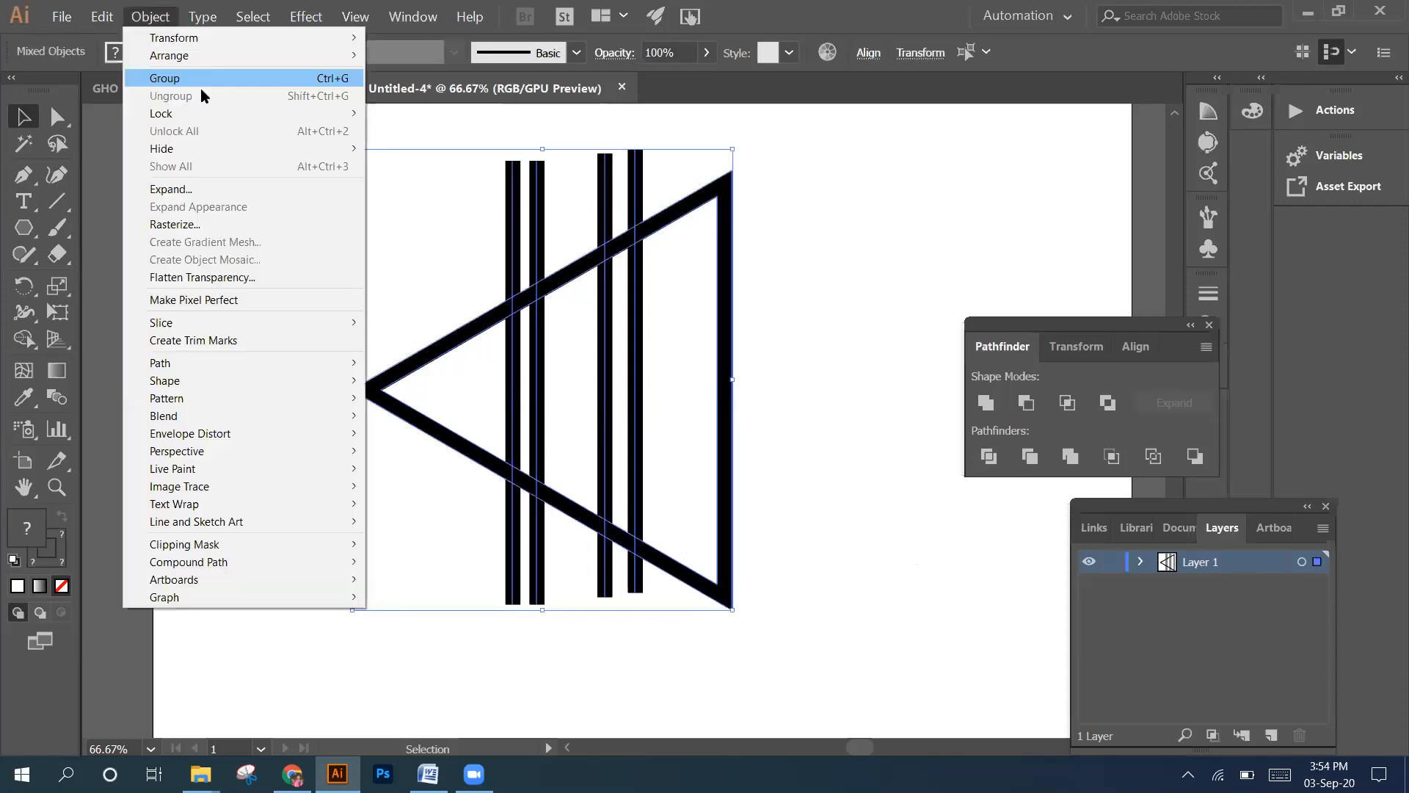
{"action": "left_click", "coordinate": [289, 213]}
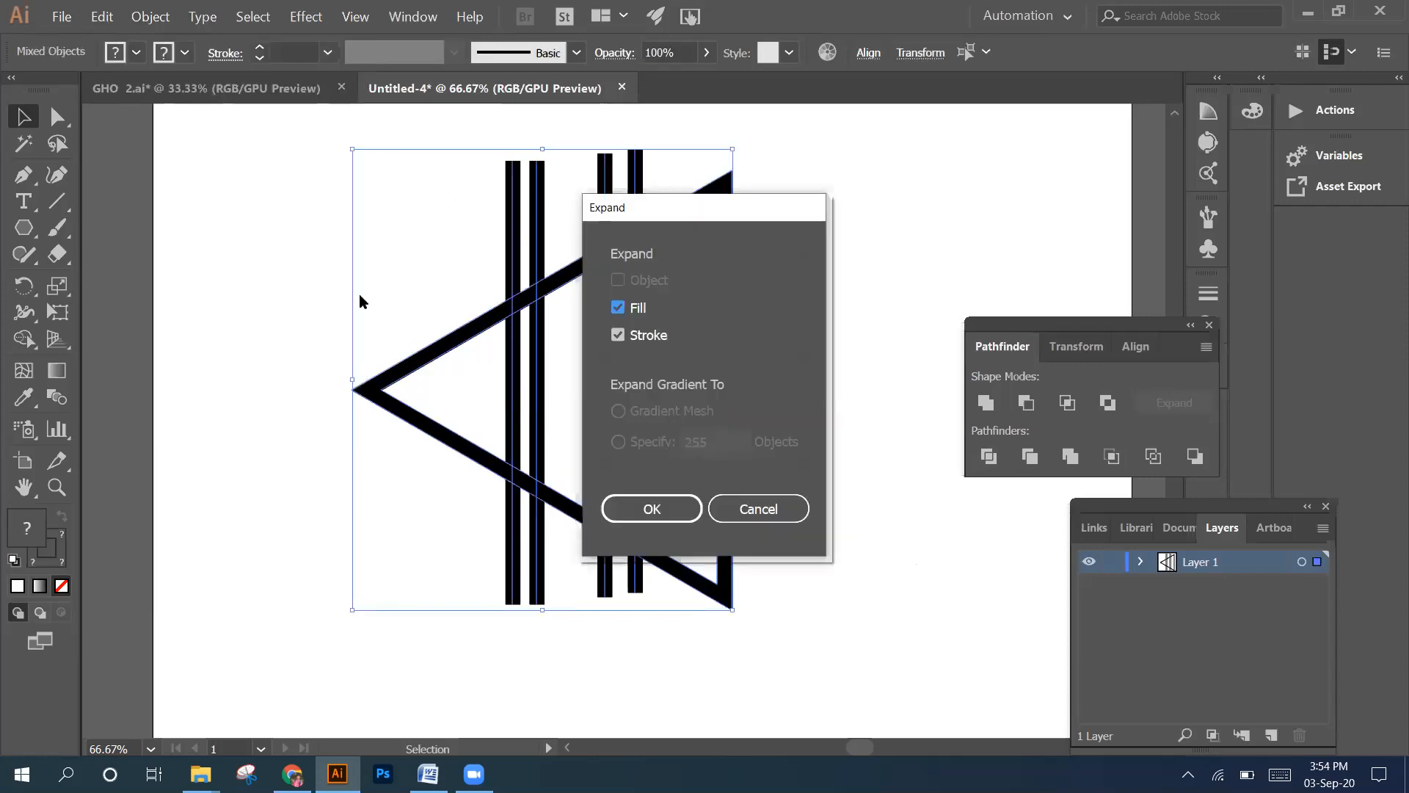
{"action": "left_click", "coordinate": [644, 511]}
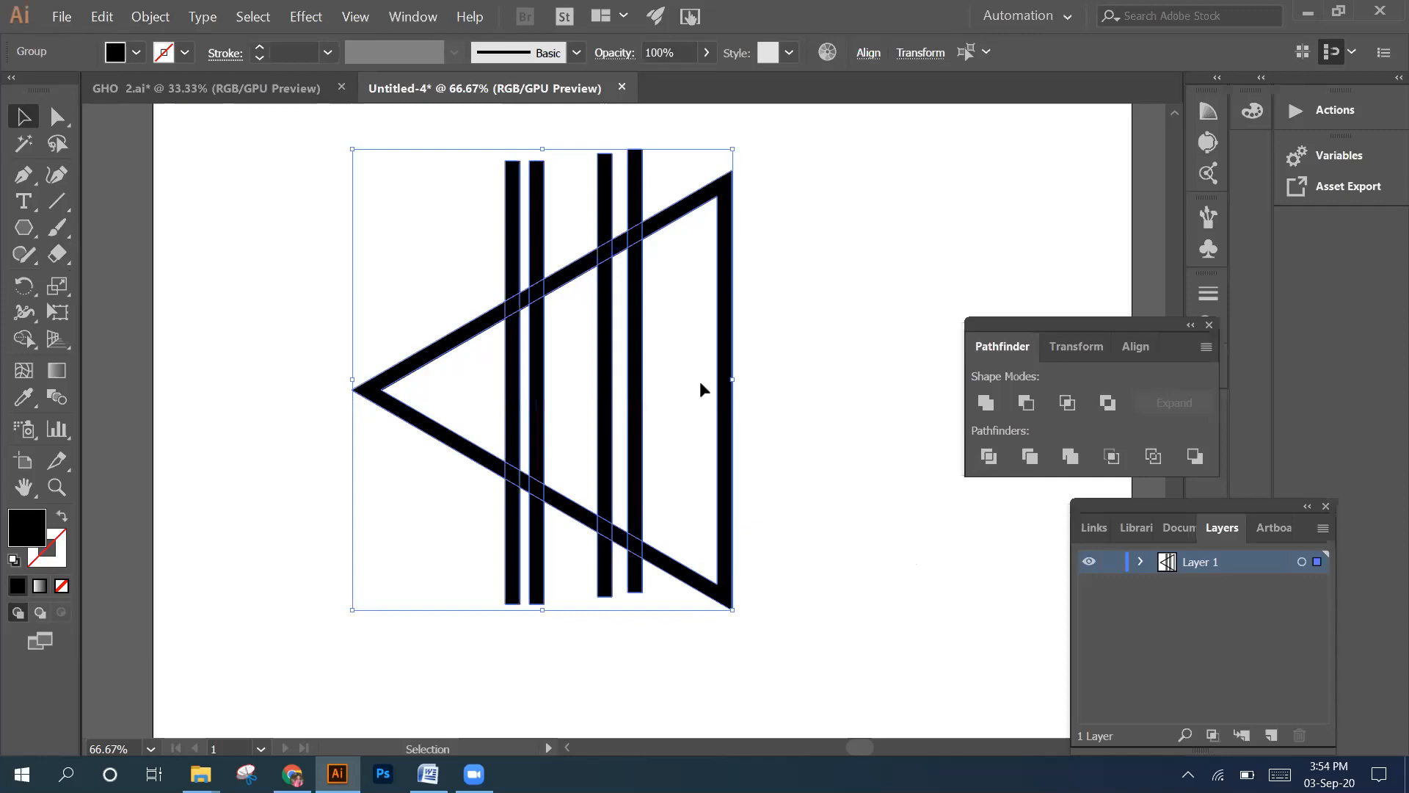
{"action": "left_click", "coordinate": [376, 249]}
Divide the expanded triangle and lines with Pathfinder, and ungroup the resulting pieces
{"action": "left_click_drag", "start_coordinate": [355, 183], "coordinate": [798, 611]}
{"action": "left_click", "coordinate": [986, 456]}
{"action": "right_click", "coordinate": [529, 280]}
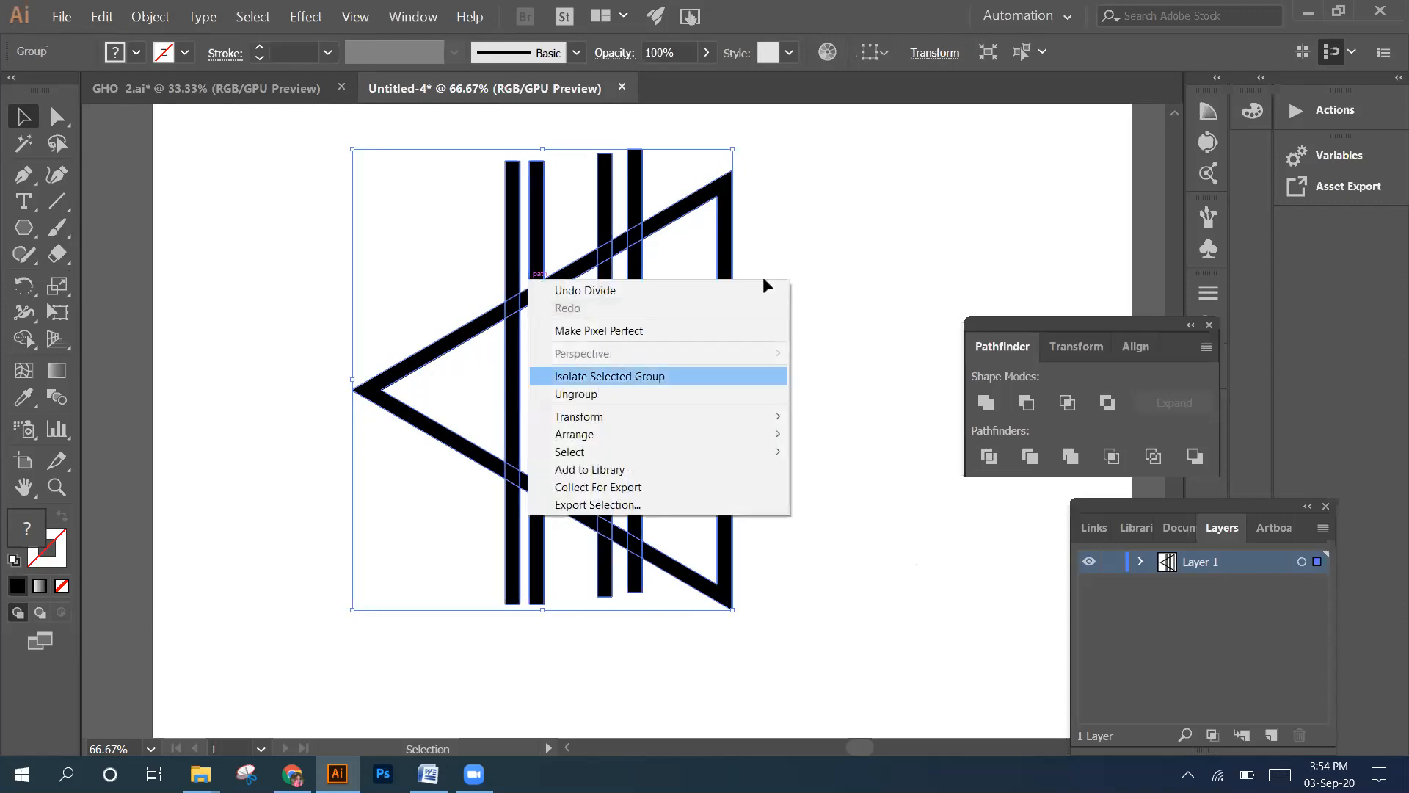
{"action": "left_click", "coordinate": [580, 394]}
Delete the ends of the four vertical lines that stick out above the triangle
{"action": "left_click", "coordinate": [641, 210]}
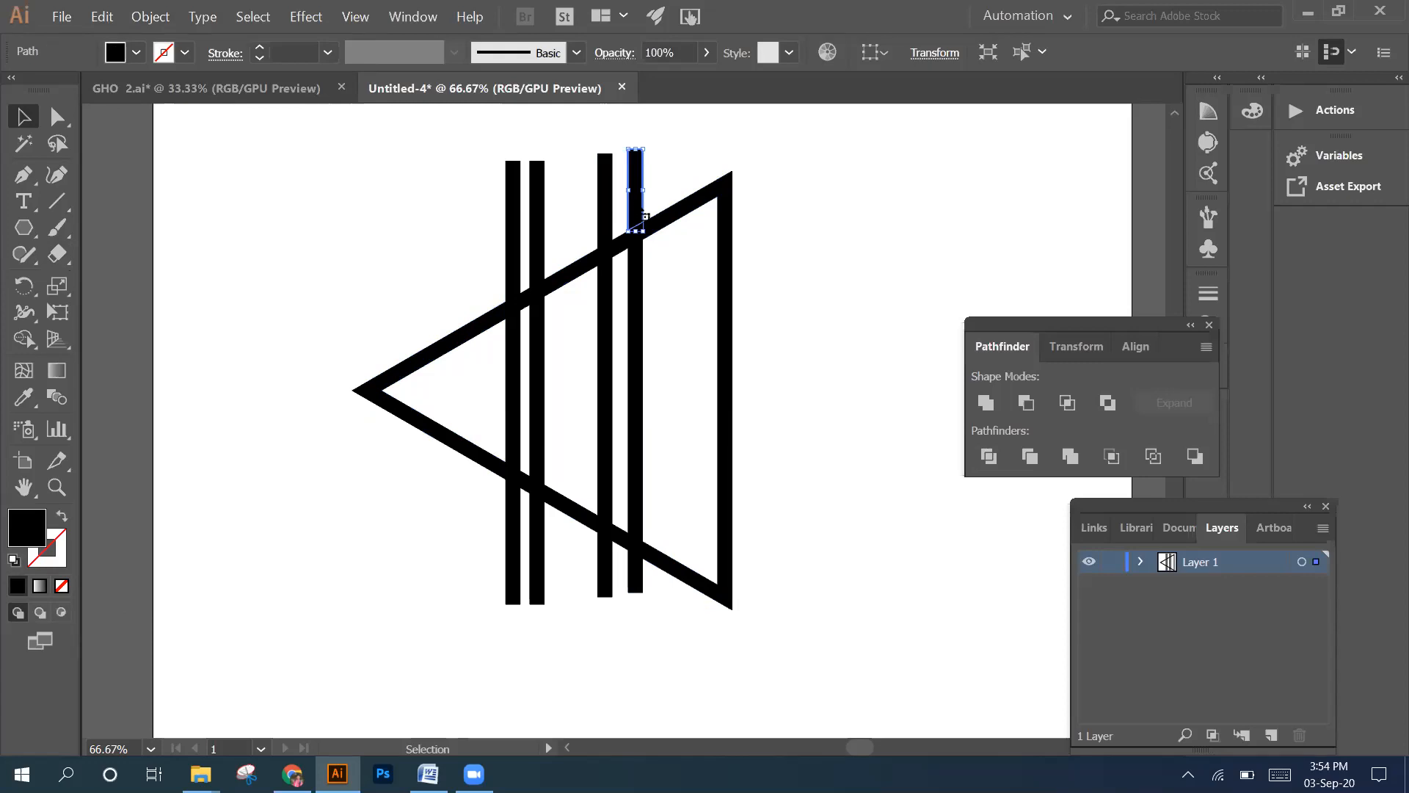
{"action": "key", "text": "Delete"}
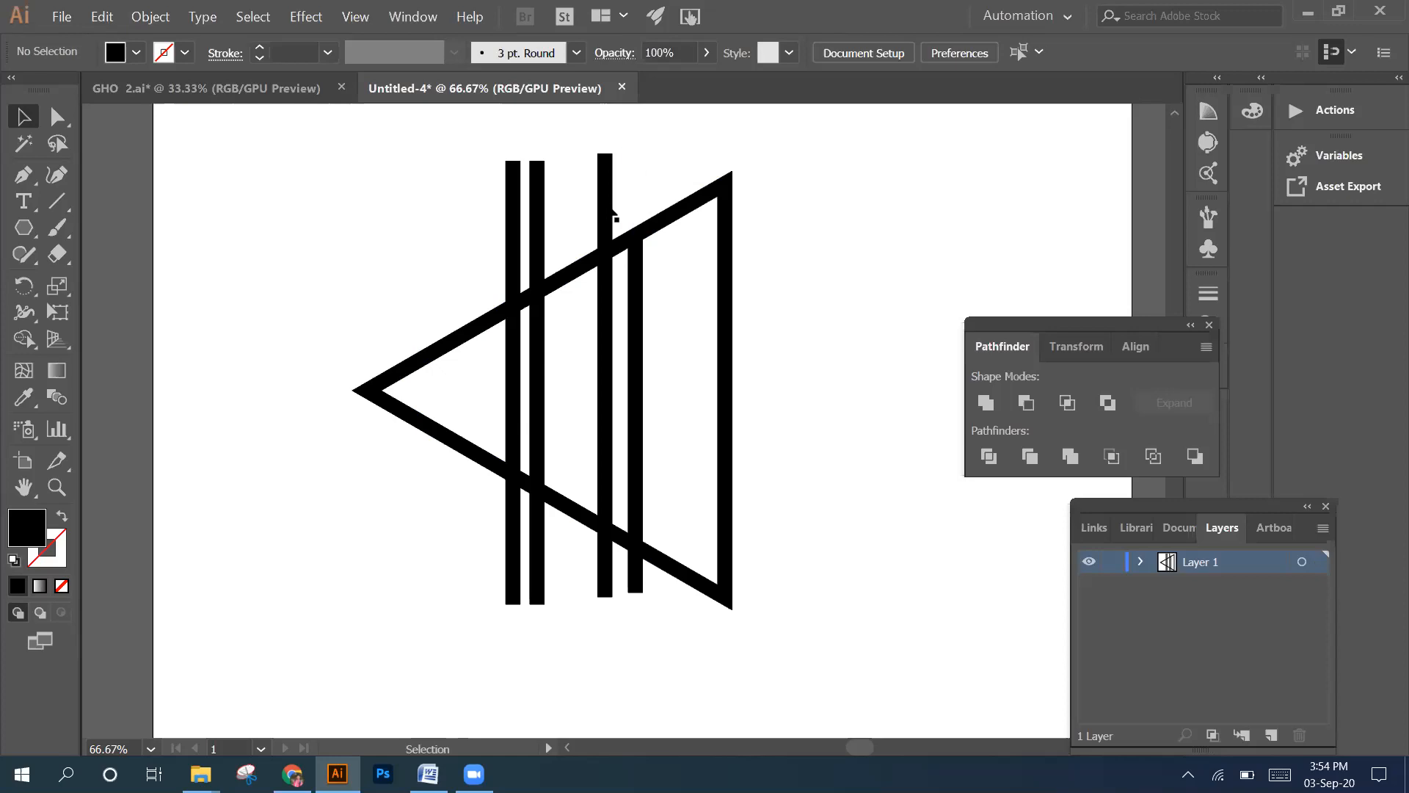
{"action": "left_click", "coordinate": [607, 209]}
{"action": "key", "text": "Delete"}
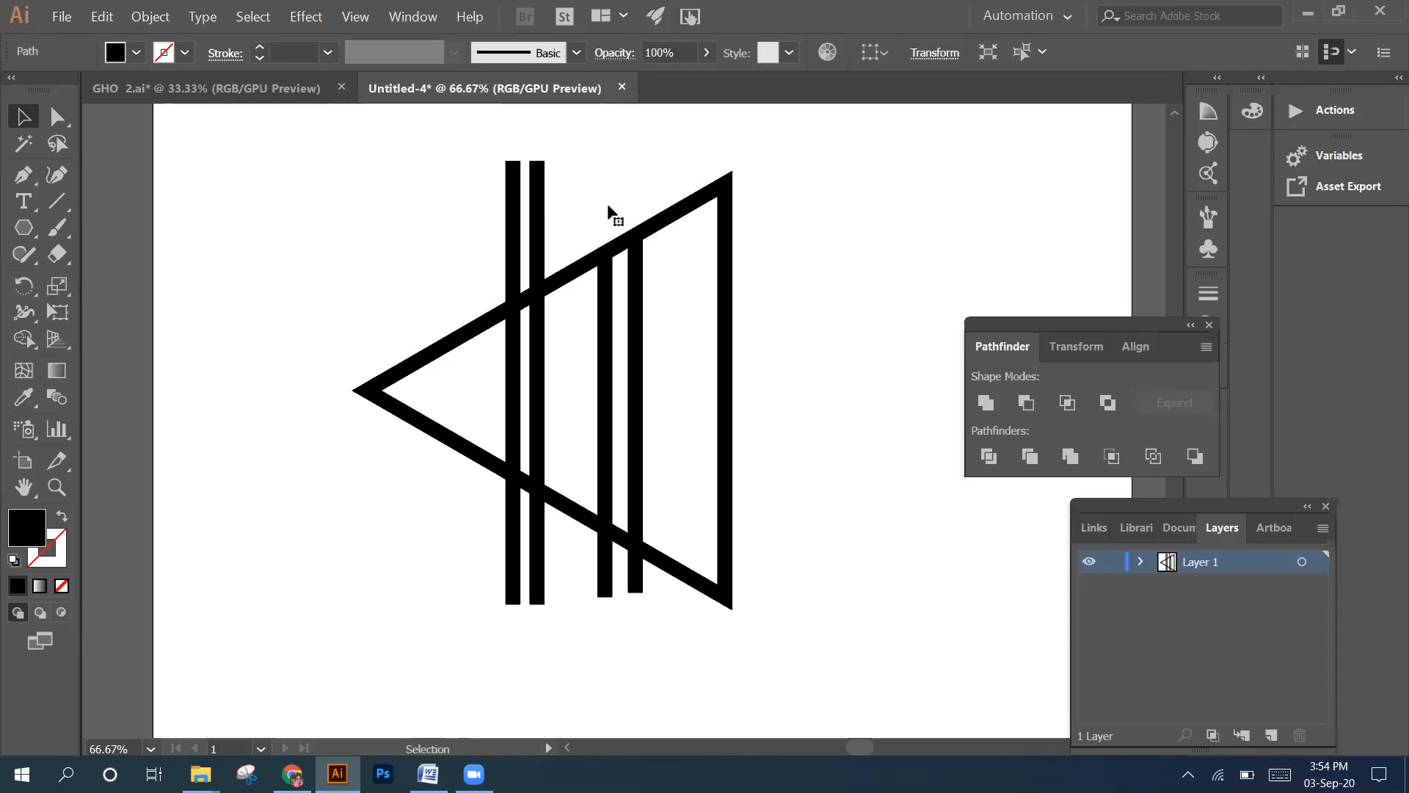
{"action": "left_click", "coordinate": [609, 208]}
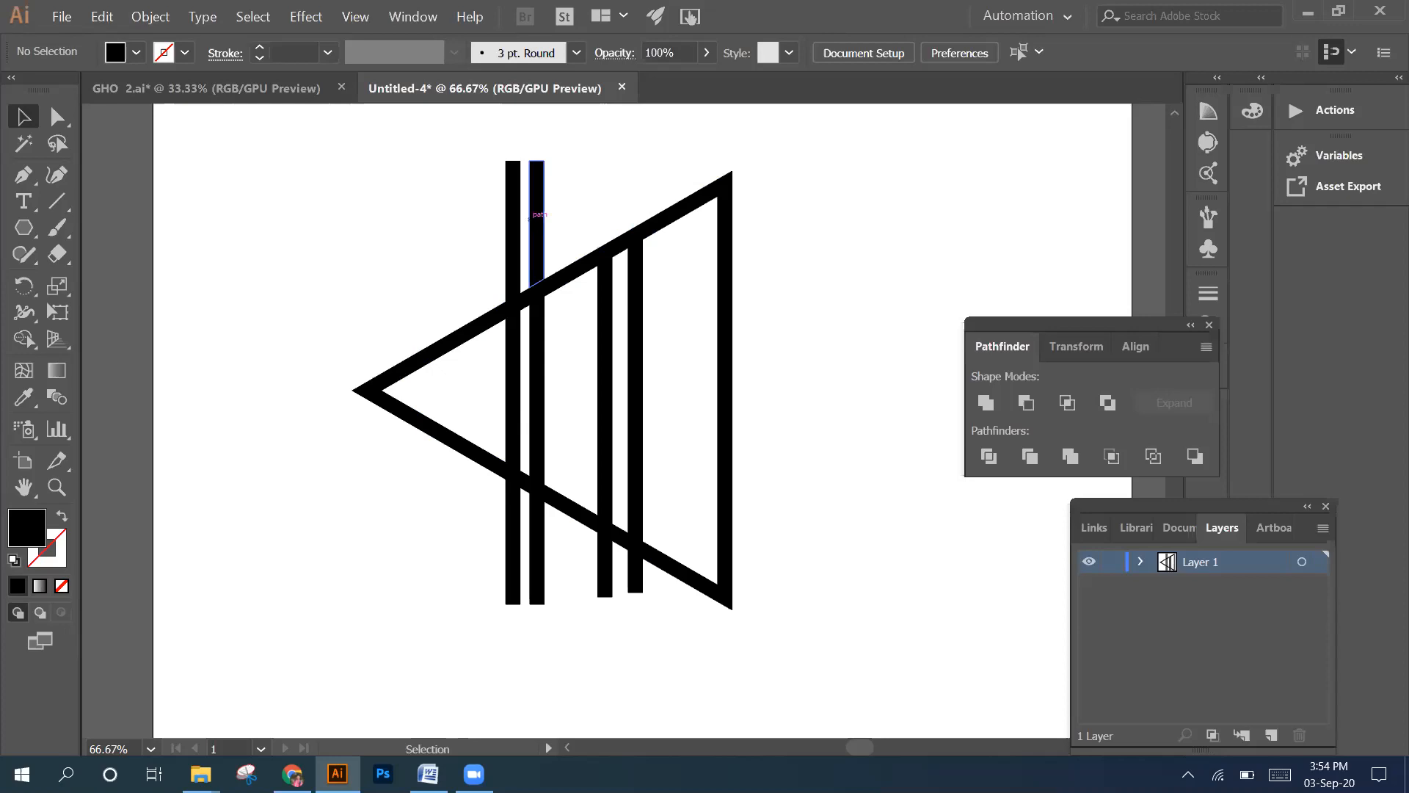
{"action": "left_click", "coordinate": [539, 224]}
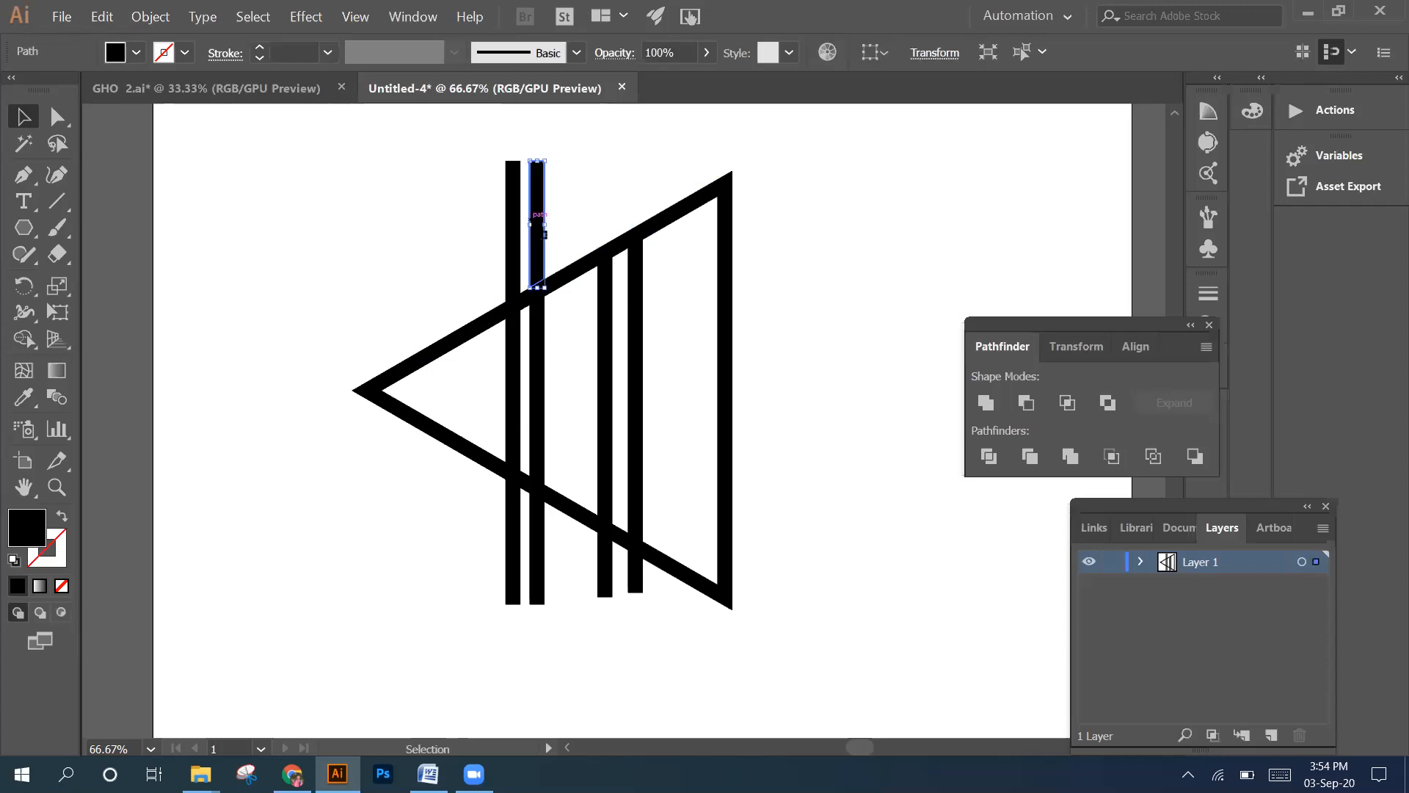
{"action": "key", "text": "Delete"}
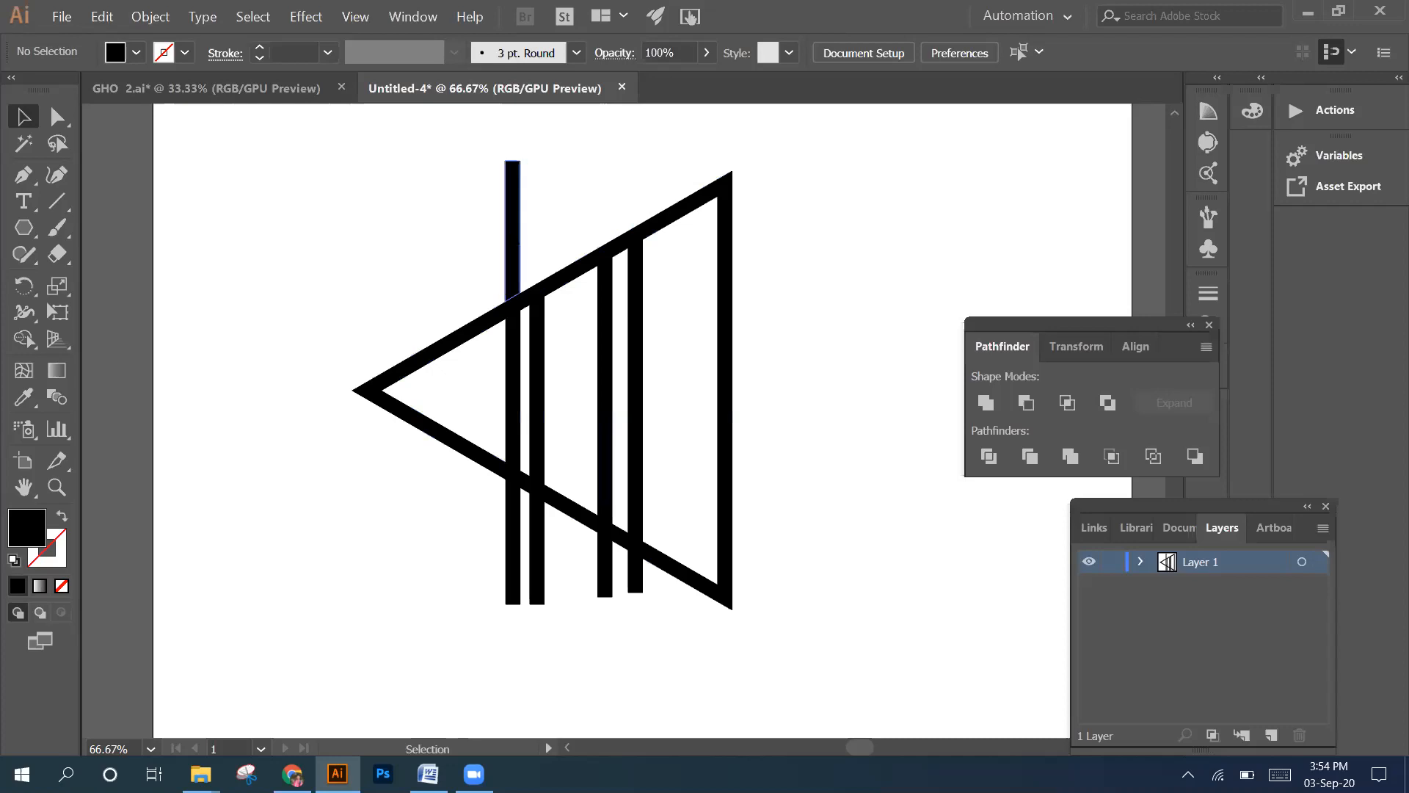
{"action": "left_click", "coordinate": [521, 249]}
{"action": "key", "text": "Delete"}
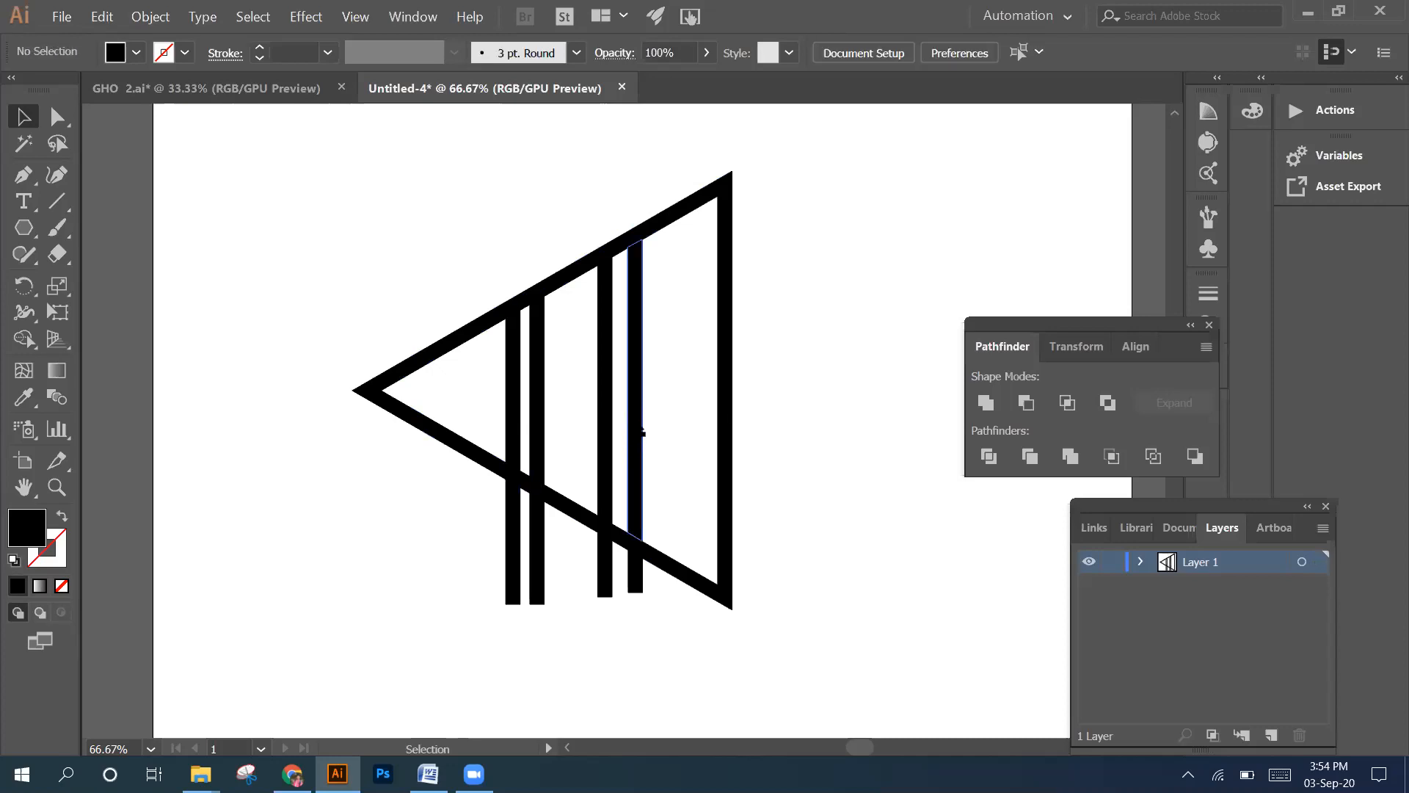
Delete the ends of the four vertical lines that stick out below the triangle
{"action": "left_click", "coordinate": [642, 436]}
{"action": "left_click", "coordinate": [506, 534]}
{"action": "key", "text": "Delete"}
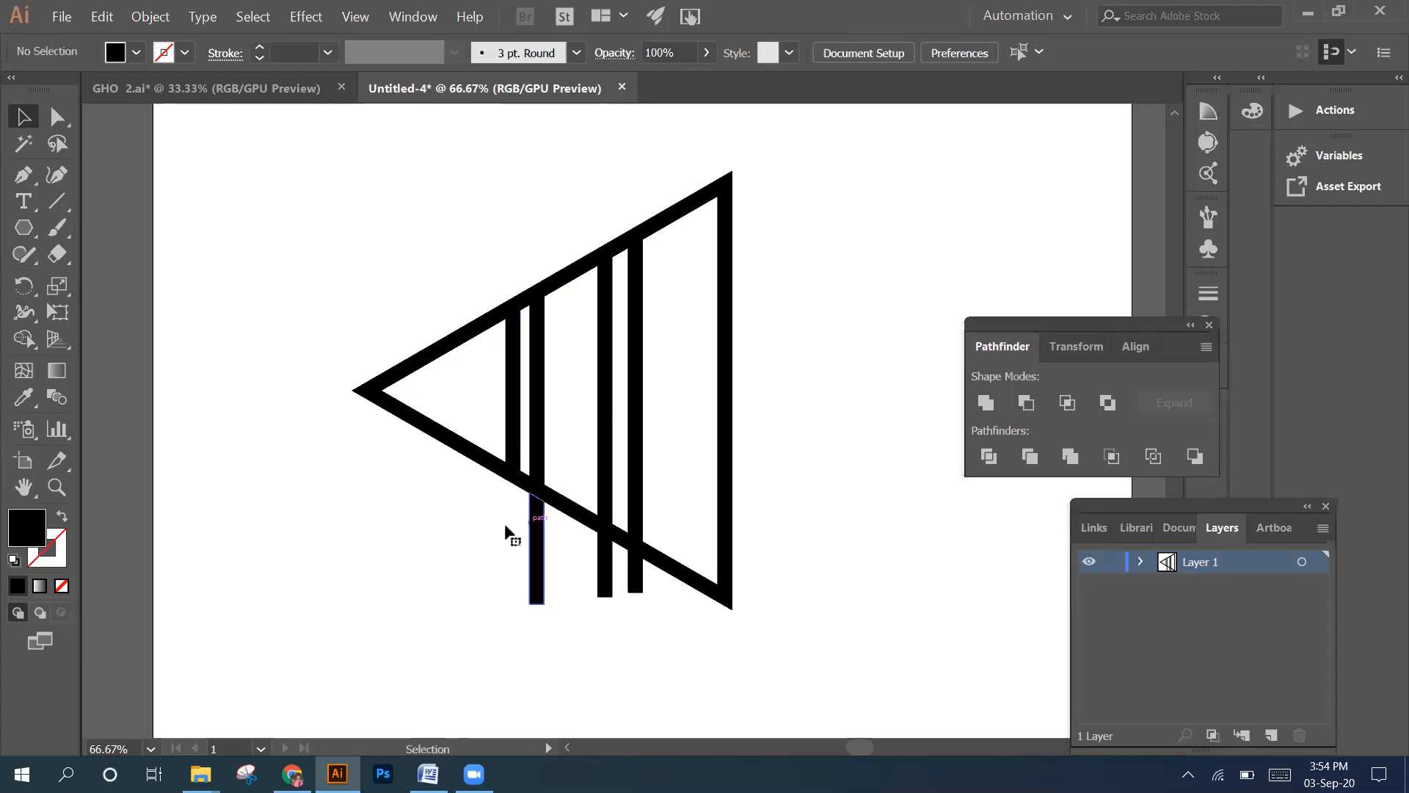
{"action": "left_click", "coordinate": [531, 521]}
{"action": "key", "text": "Delete"}
{"action": "left_click", "coordinate": [600, 555]}
{"action": "key", "text": "Delete"}
Delete the triangle's upper and lower slanted segments between the two pairs of vertical lines
{"action": "key", "text": "Delete"}
{"action": "left_click", "coordinate": [575, 277]}
{"action": "key", "text": "Delete"}
{"action": "left_click", "coordinate": [554, 506]}
Delete the short slanted segments bridging the gap within each pair of vertical lines, at both ends
{"action": "key", "text": "Delete"}
{"action": "left_click", "coordinate": [523, 477]}
{"action": "key", "text": "Delete"}
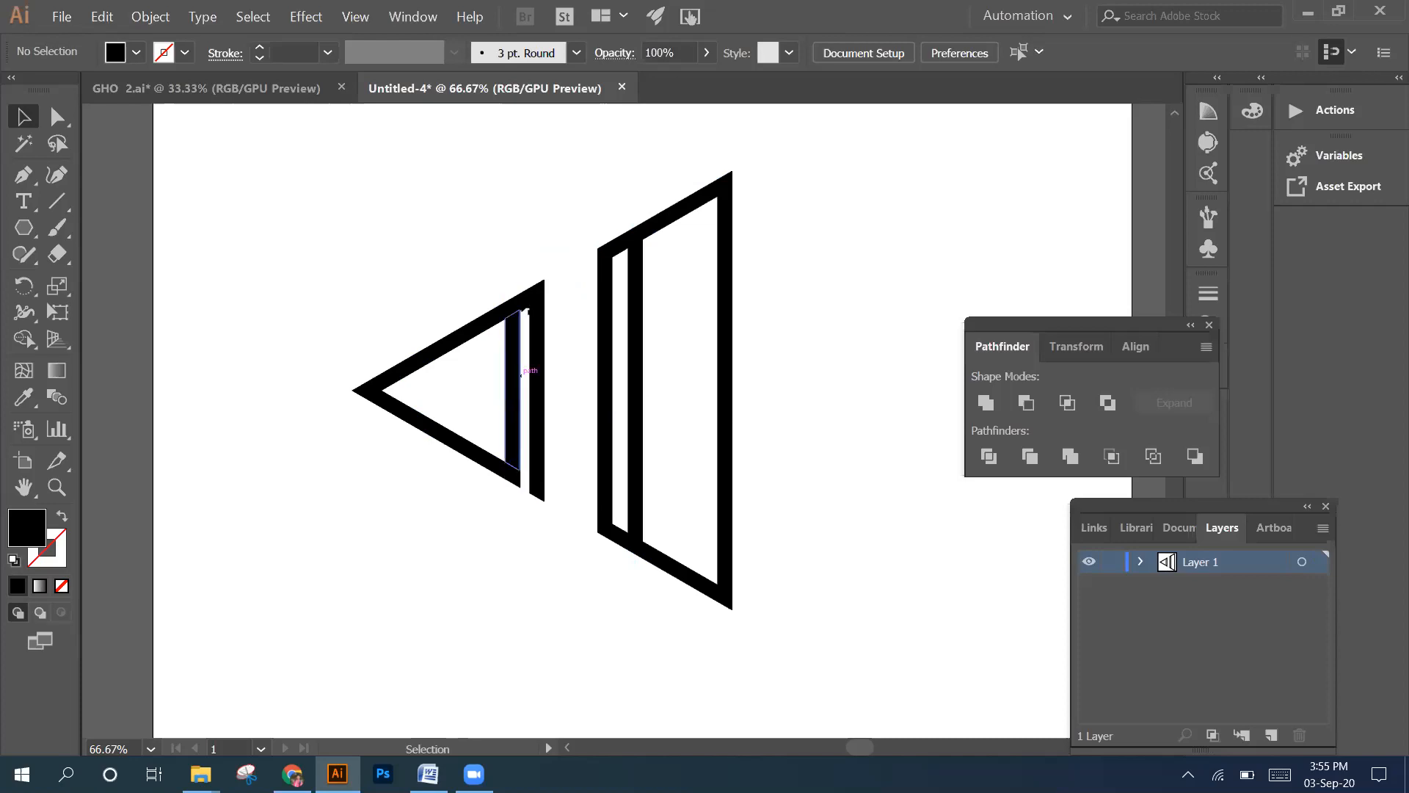
{"action": "left_click", "coordinate": [524, 299]}
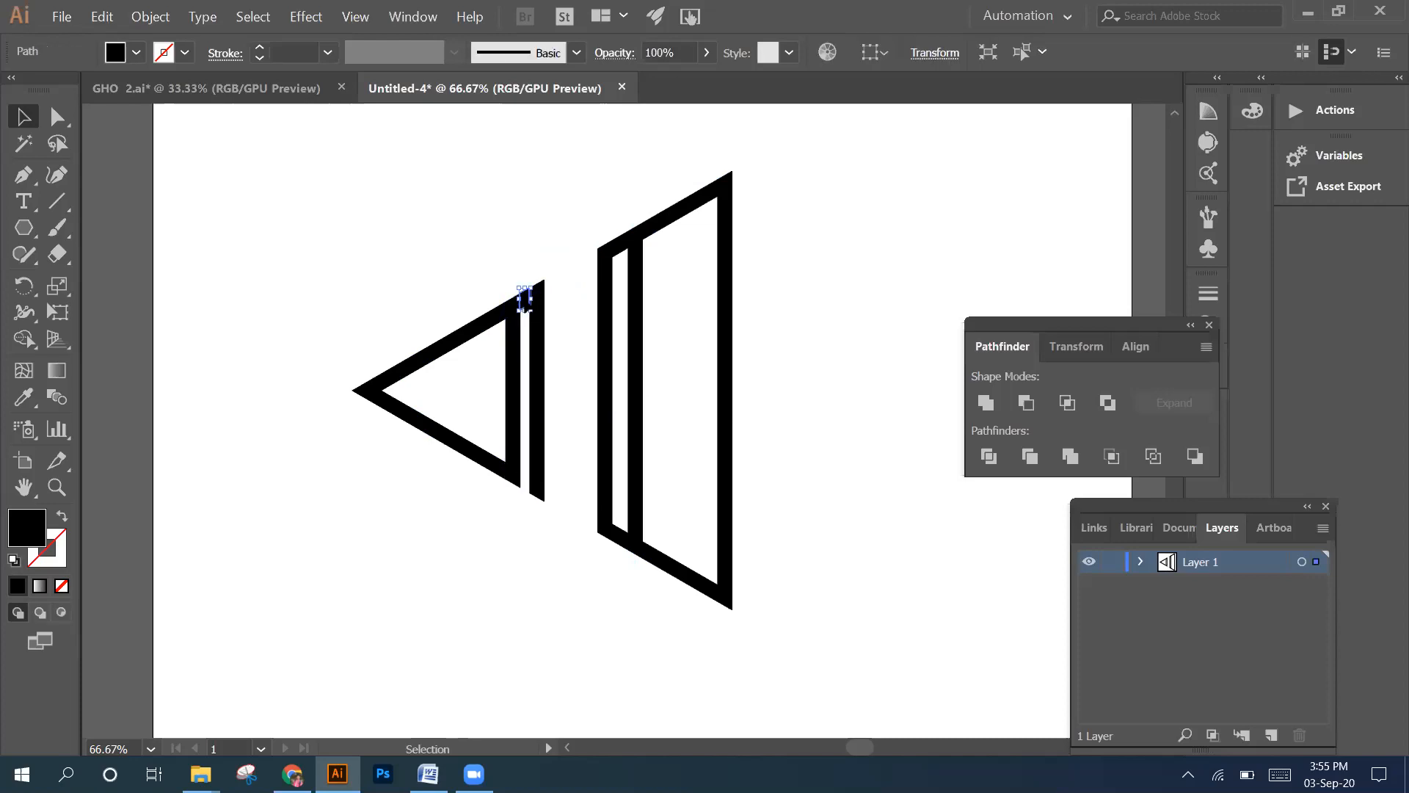
{"action": "key", "text": "Delete"}
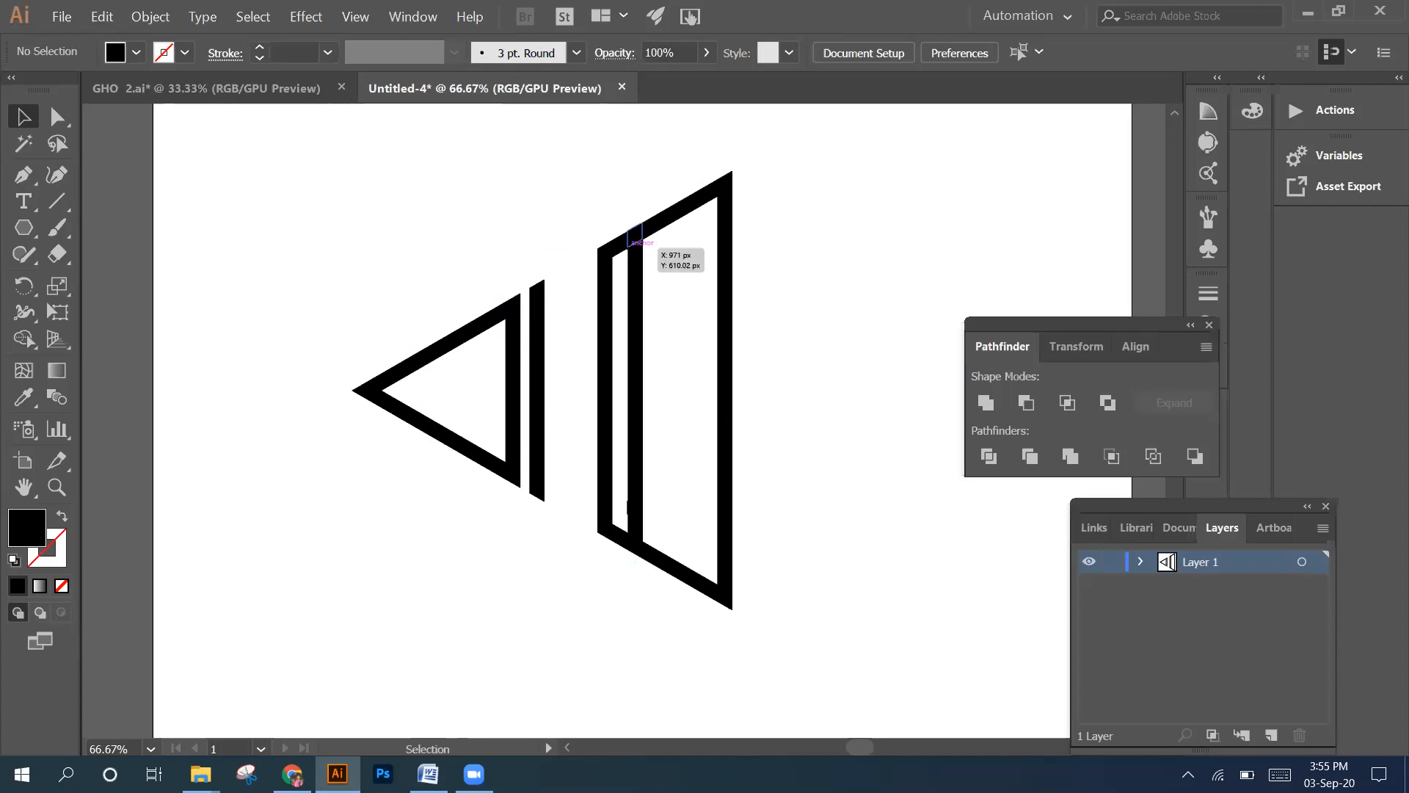
{"action": "left_click", "coordinate": [619, 525]}
{"action": "key", "text": "Delete"}
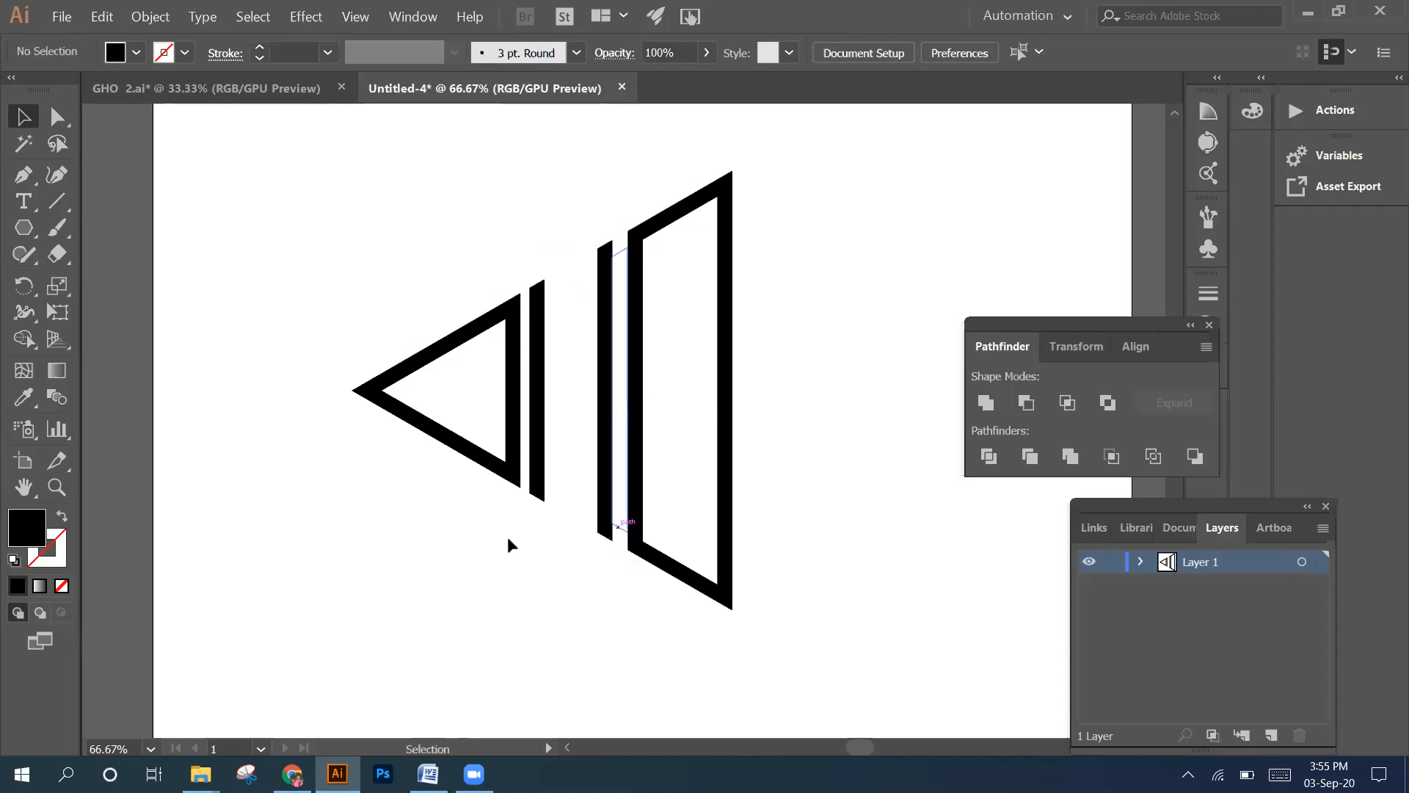
Duplicate the inner section of the third vertical bar to the right of the mark and rotate the copy roughly horizontal
{"action": "left_click", "coordinate": [607, 385]}
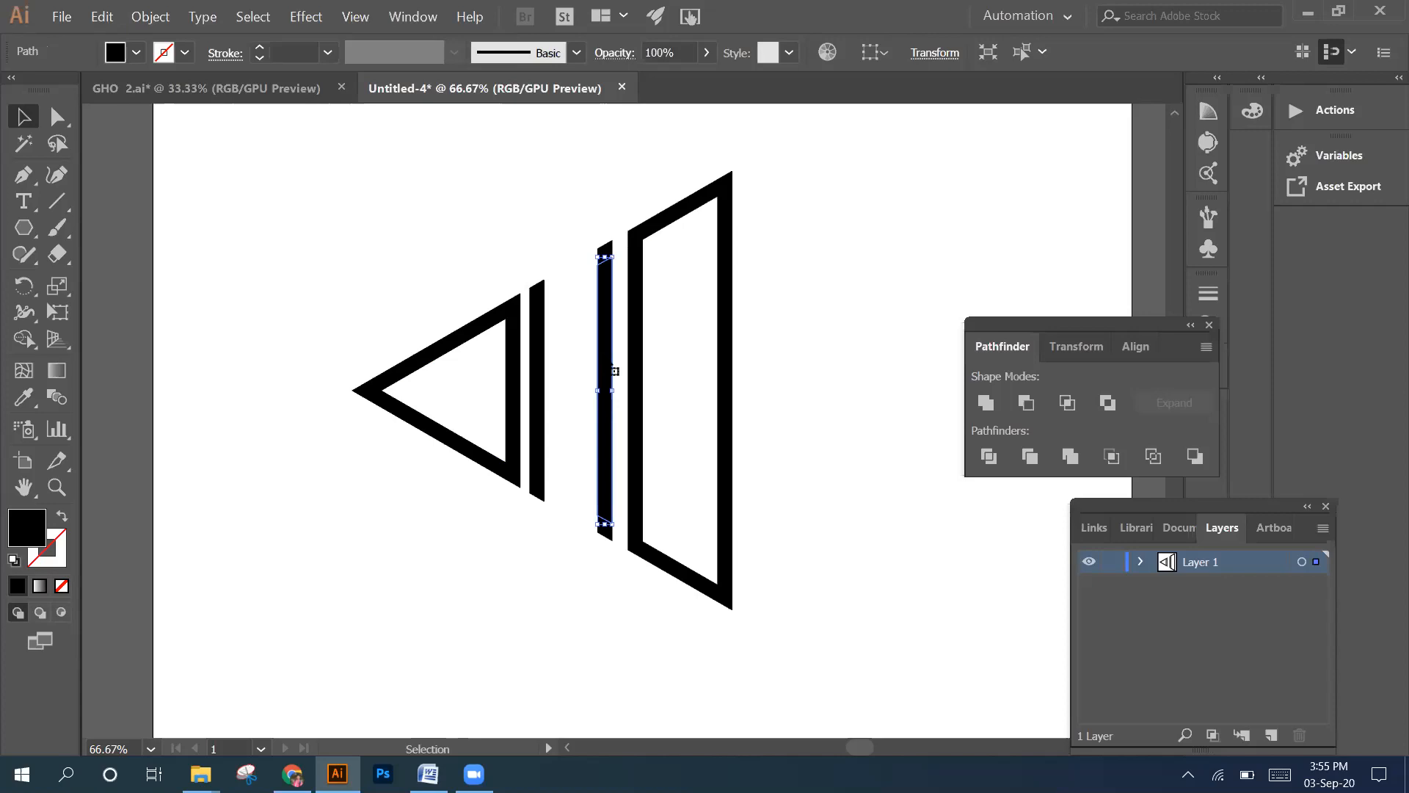
{"action": "left_click_drag", "start_coordinate": [670, 341], "coordinate": [805, 324]}
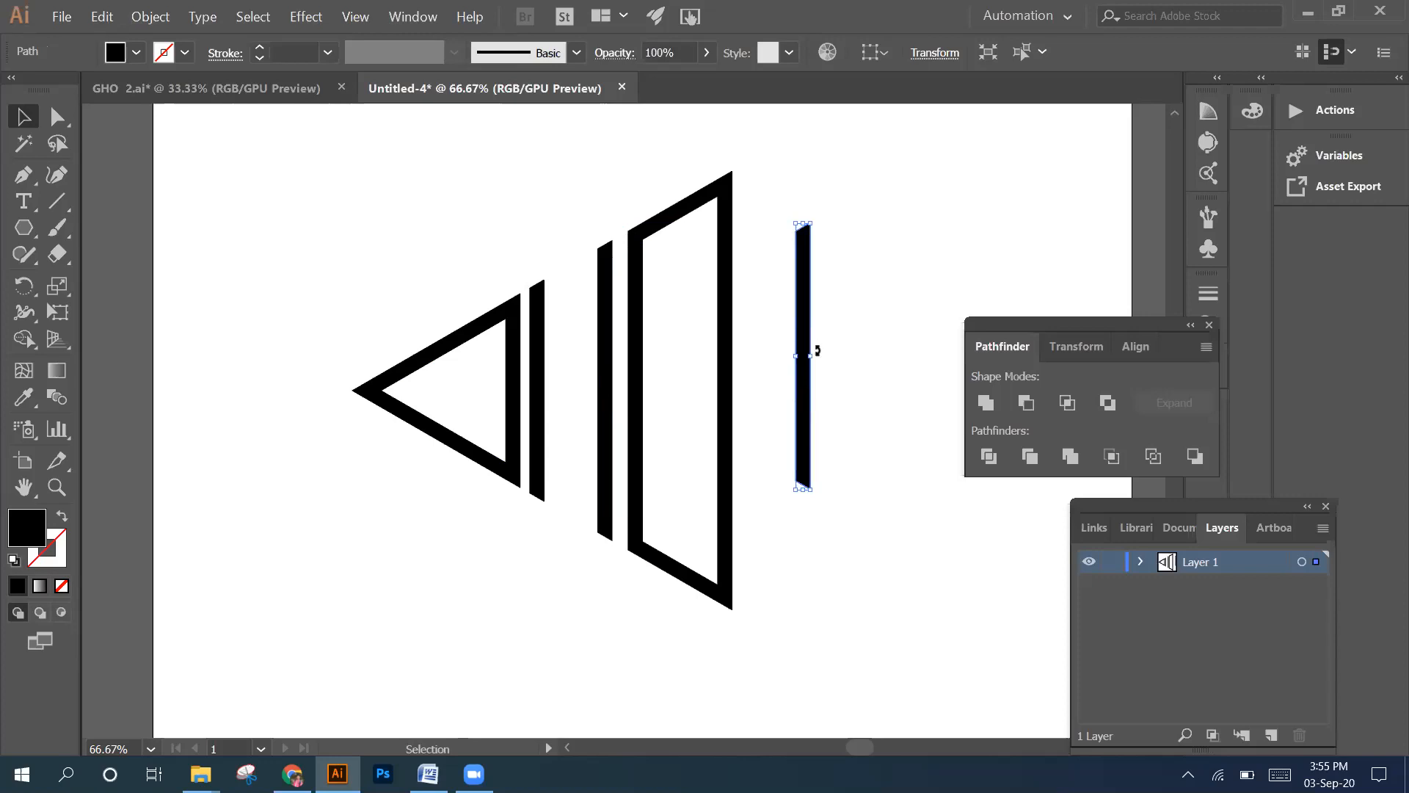
{"action": "left_click_drag", "start_coordinate": [830, 331], "coordinate": [765, 263]}
Place the rotated bar across the middle of the mark, reaching the outline's far vertical side, and level it horizontally
{"action": "left_click_drag", "start_coordinate": [820, 359], "coordinate": [601, 390]}
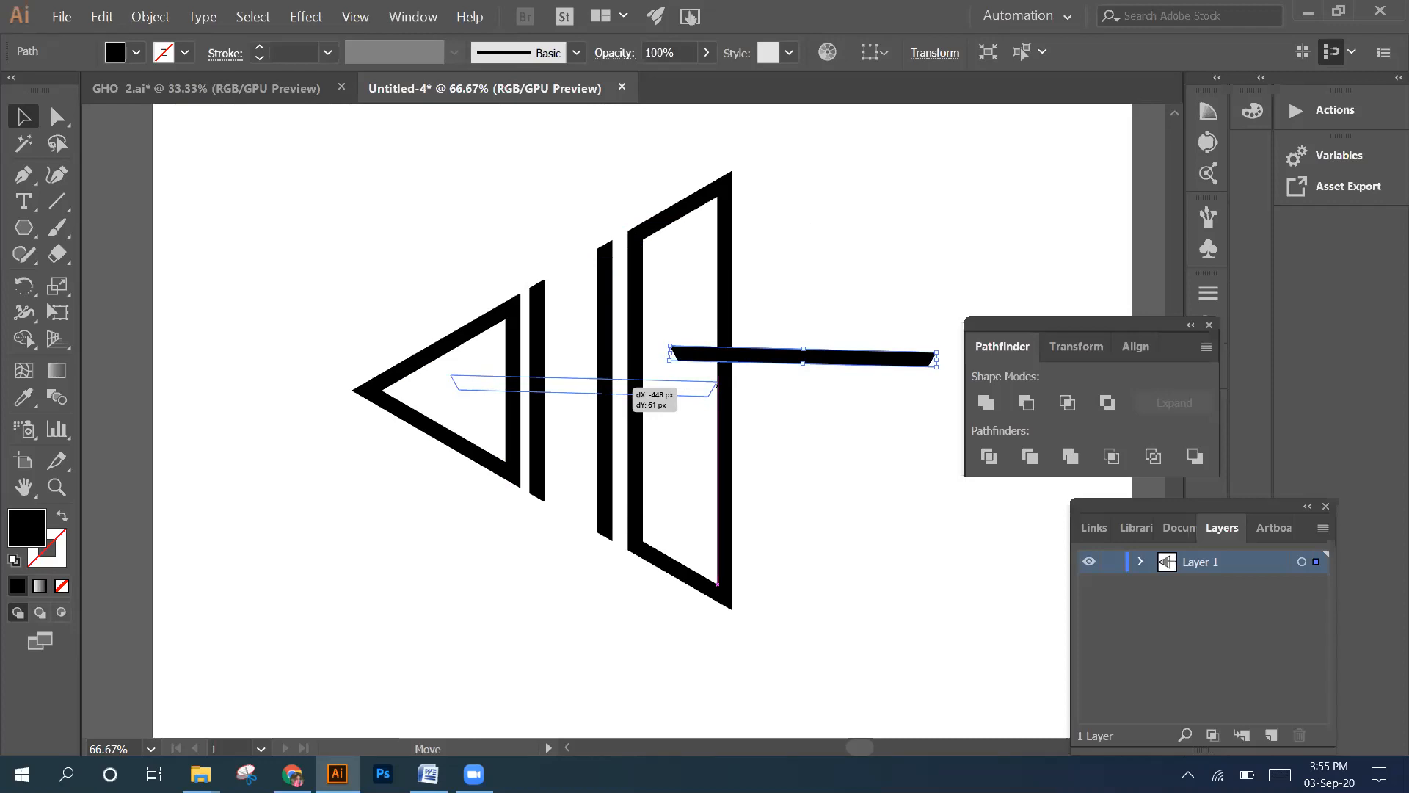
{"action": "left_click_drag", "start_coordinate": [629, 387], "coordinate": [615, 397]}
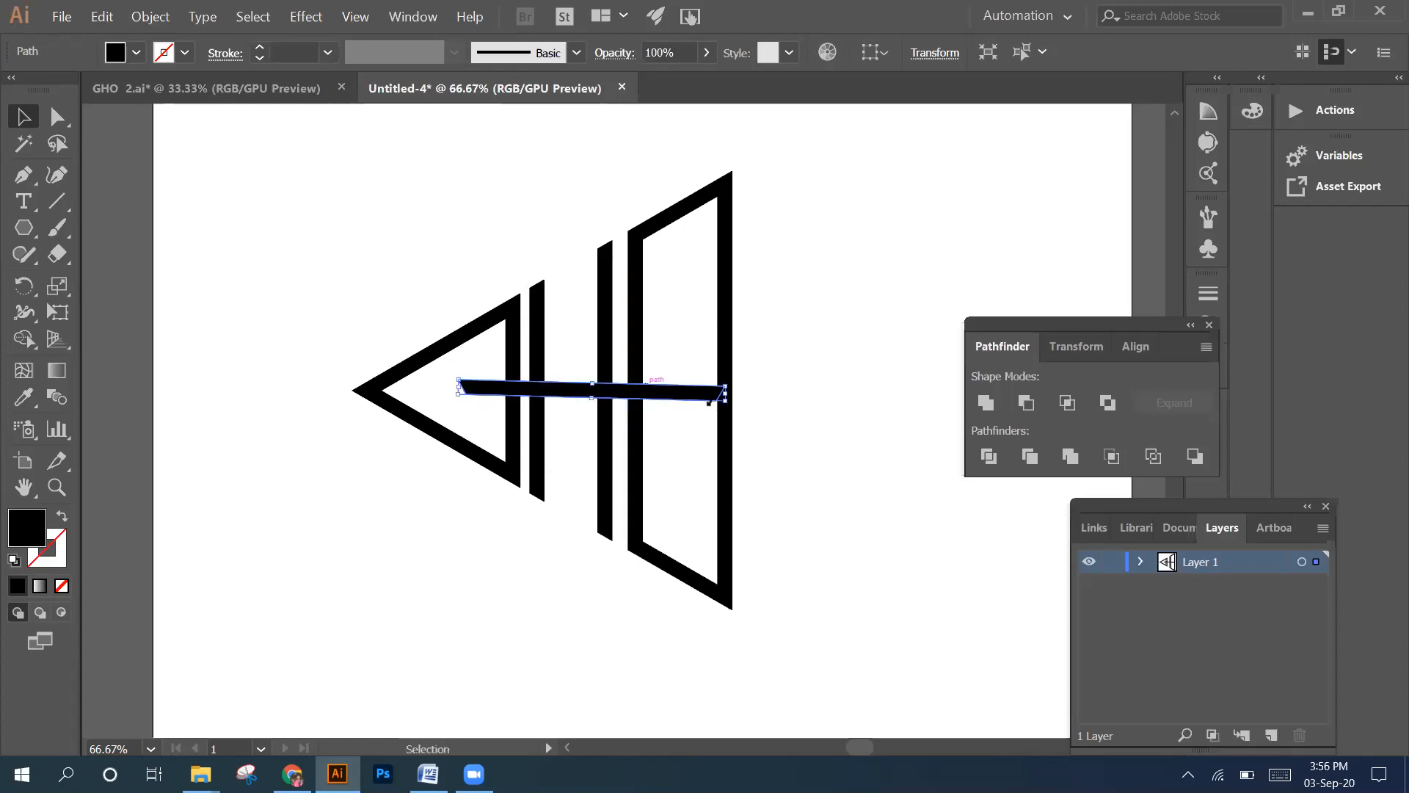
{"action": "left_click_drag", "start_coordinate": [731, 396], "coordinate": [736, 397]}
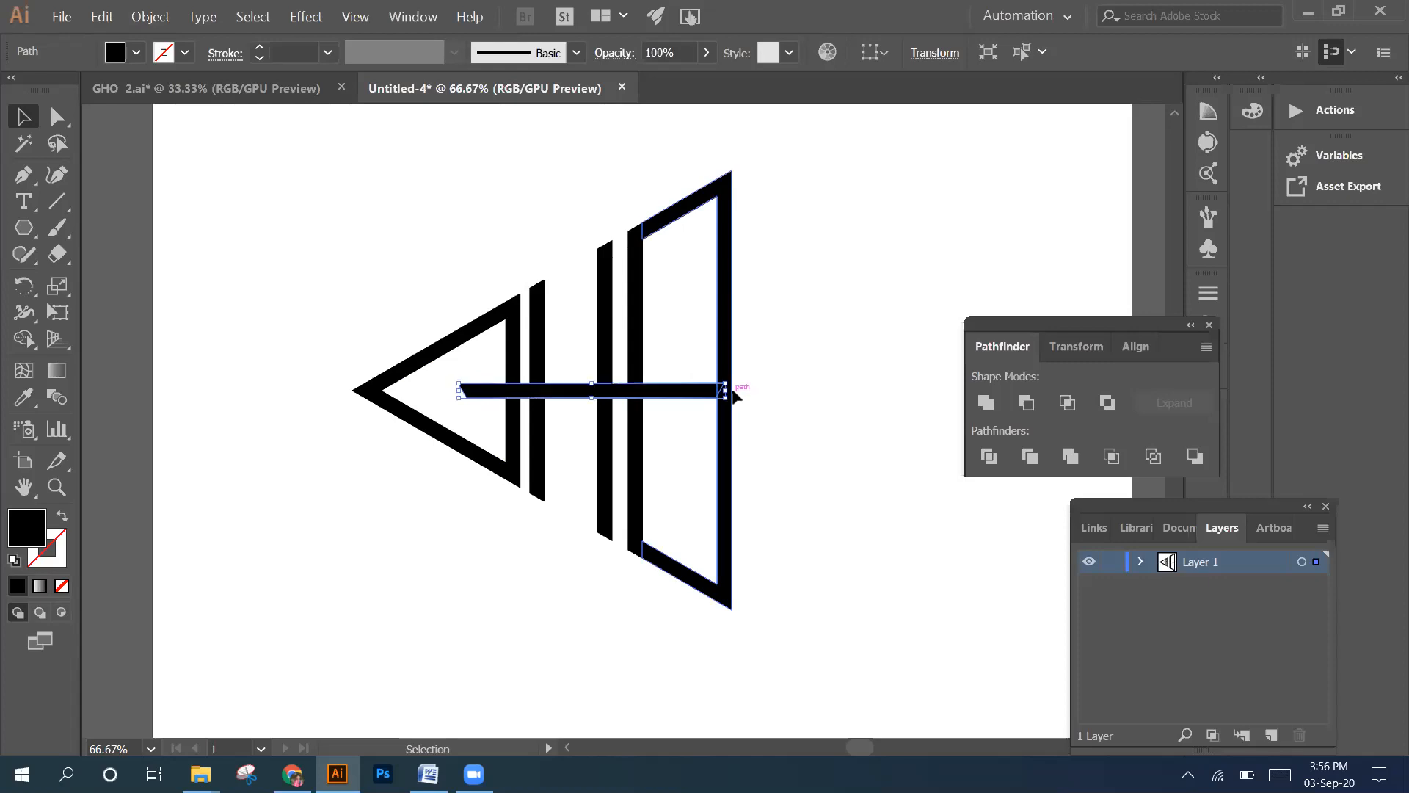
{"action": "left_click", "coordinate": [778, 384]}
{"action": "left_click_drag", "start_coordinate": [338, 272], "coordinate": [746, 492]}
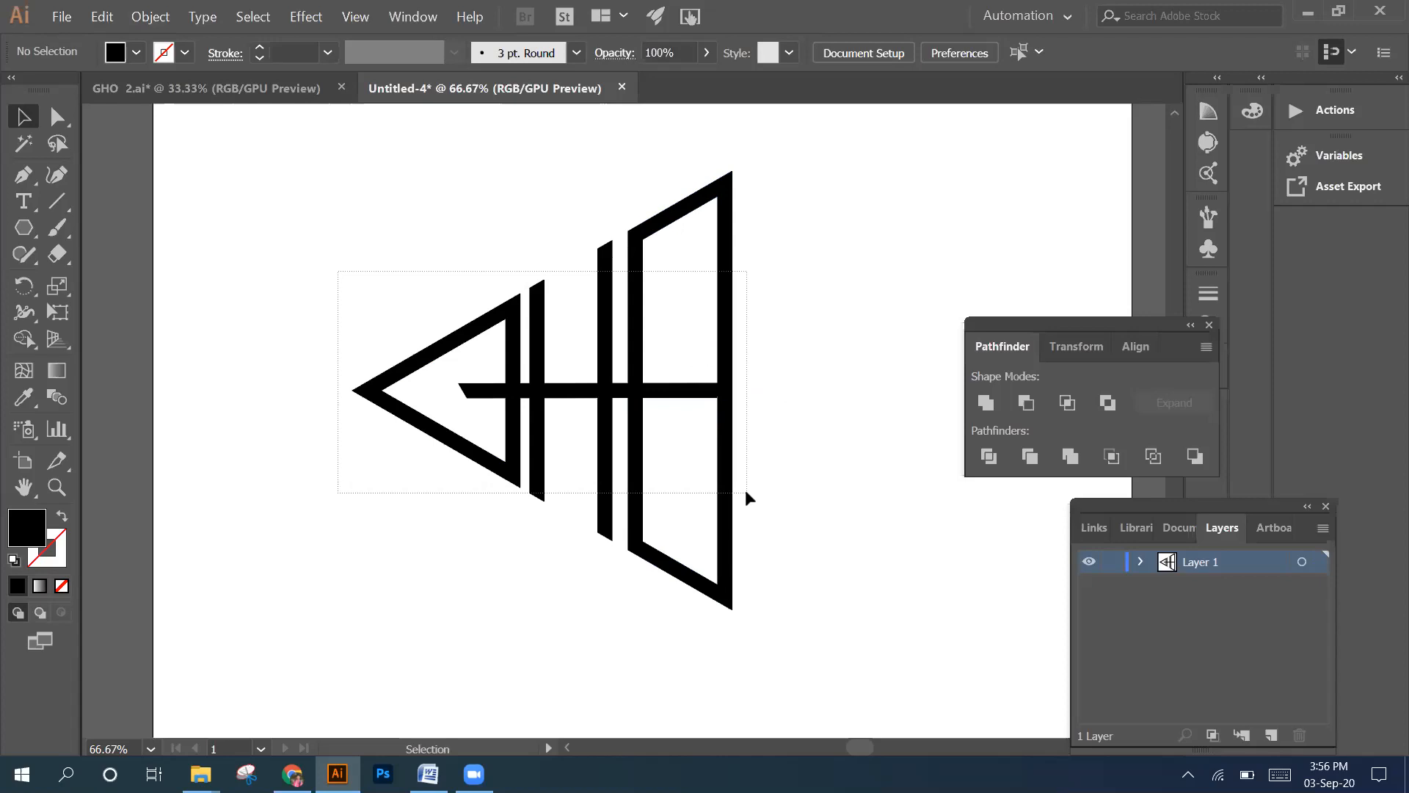
{"action": "left_click_drag", "start_coordinate": [746, 490], "coordinate": [746, 490]}
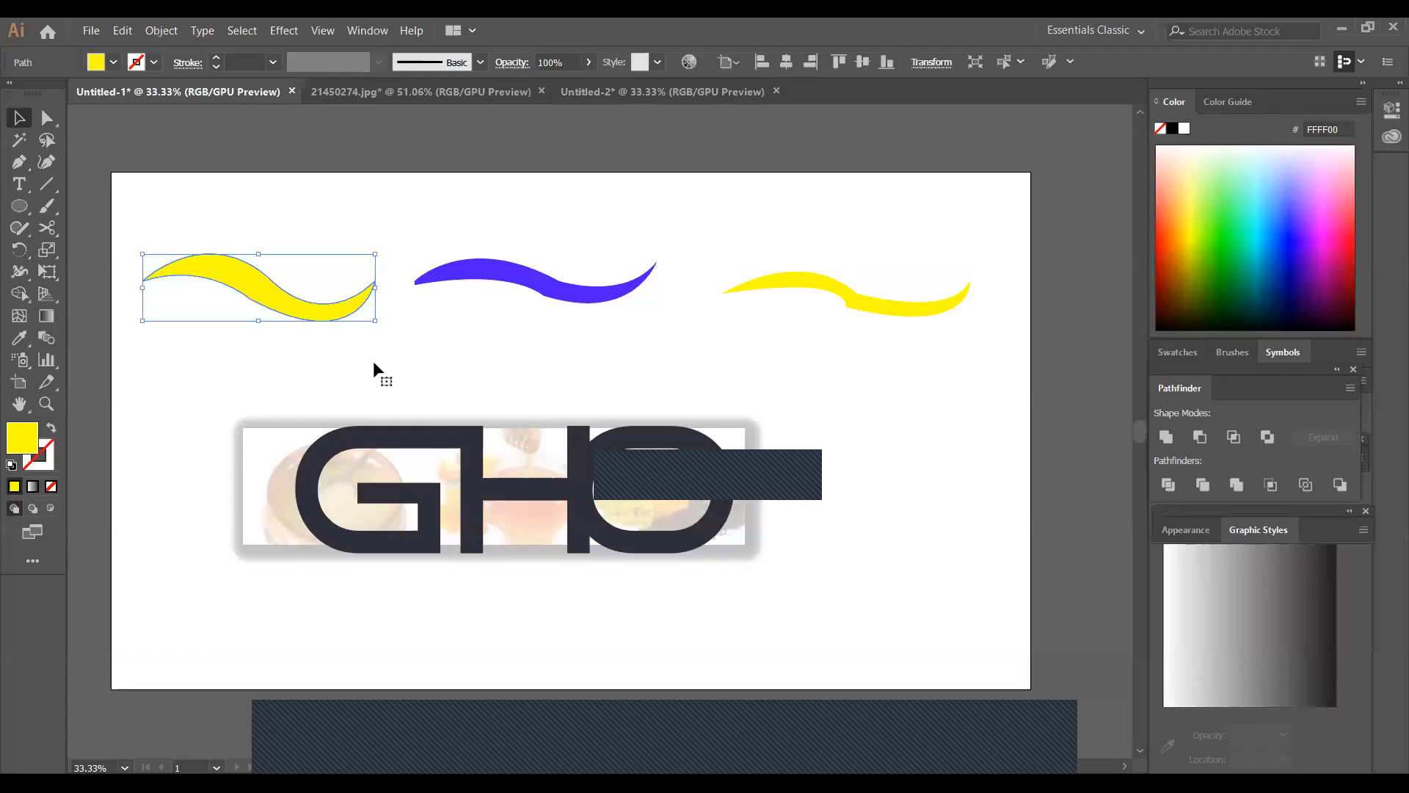
Smooth the lower and upper edges of the left yellow wave in Untitled-1 with the Smooth Tool
{"action": "left_click", "coordinate": [600, 368]}
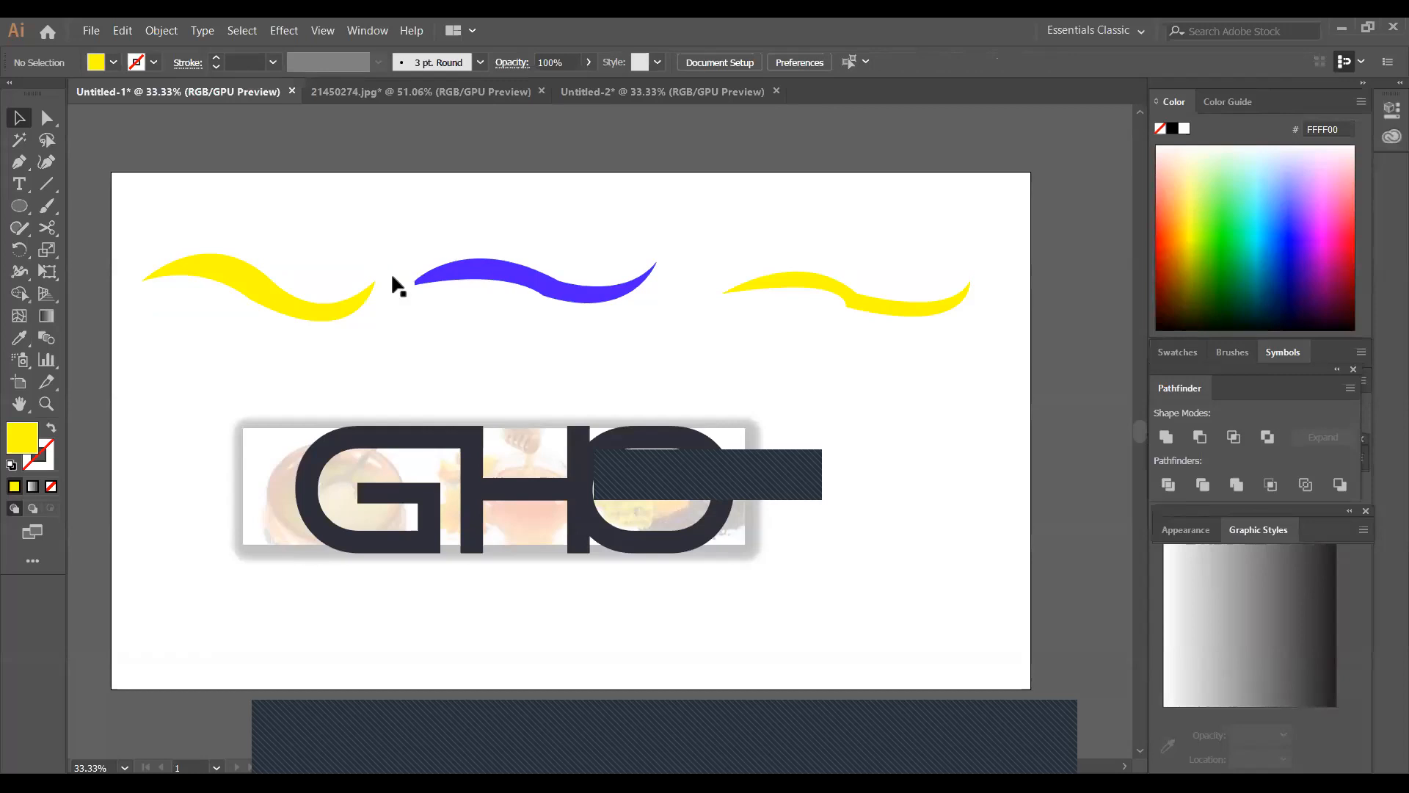
{"action": "left_click", "coordinate": [285, 317]}
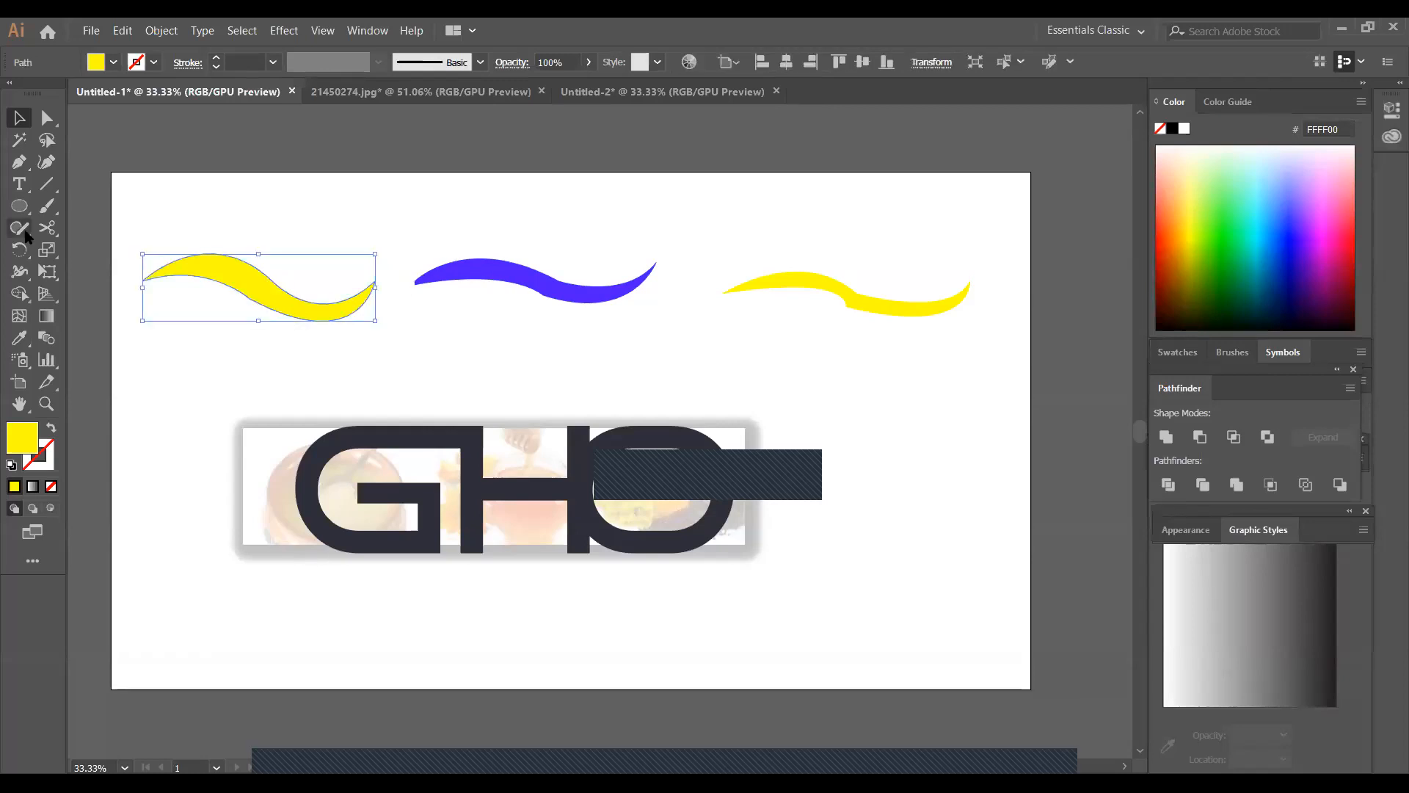
{"action": "left_click", "coordinate": [26, 234]}
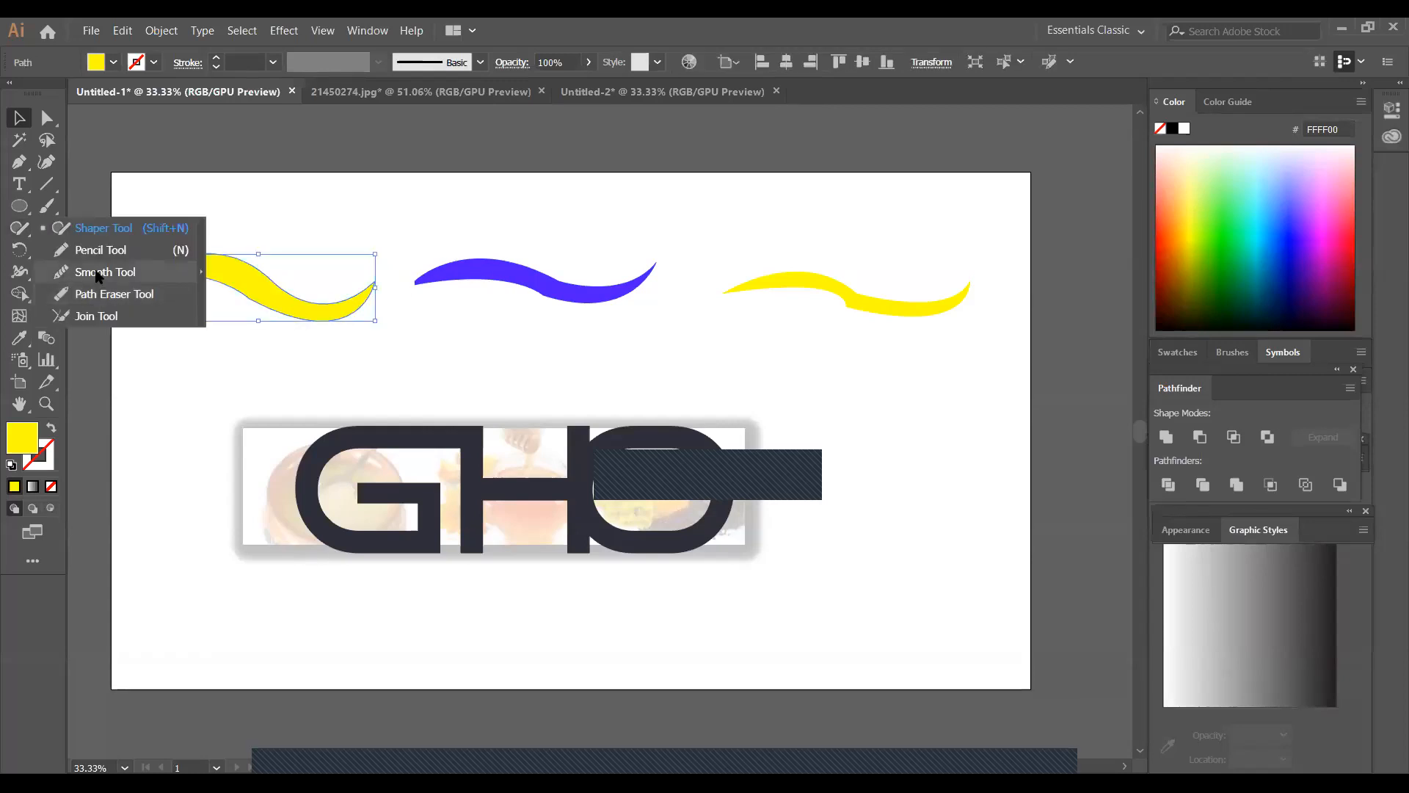
{"action": "left_click", "coordinate": [97, 273]}
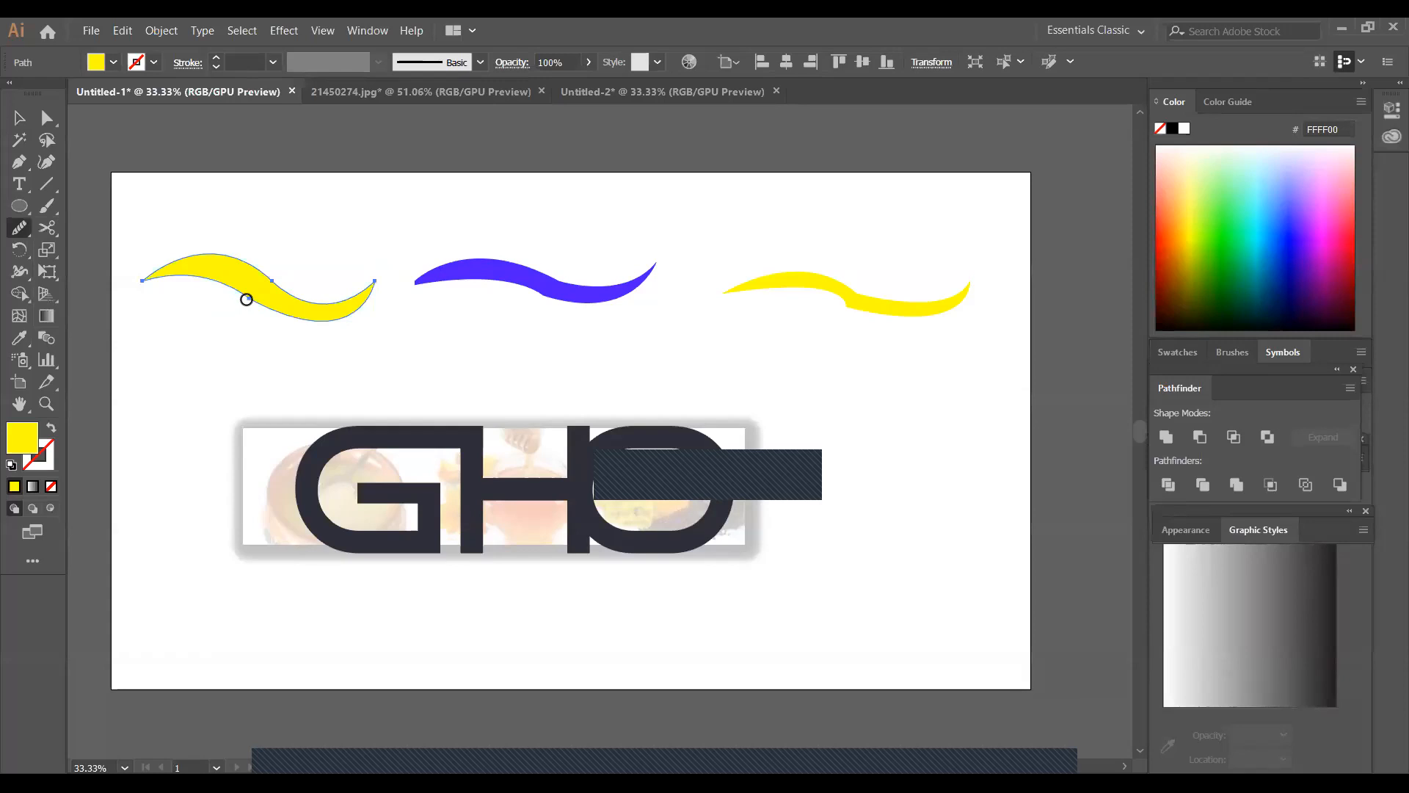
{"action": "mouse_move", "coordinate": [248, 293]}
{"action": "left_mouse_down"}
{"action": "mouse_move", "coordinate": [267, 284]}
{"action": "mouse_move", "coordinate": [277, 321]}
{"action": "mouse_move", "coordinate": [358, 273]}
{"action": "left_mouse_up"}
{"action": "left_click_drag", "start_coordinate": [250, 298], "coordinate": [303, 275]}
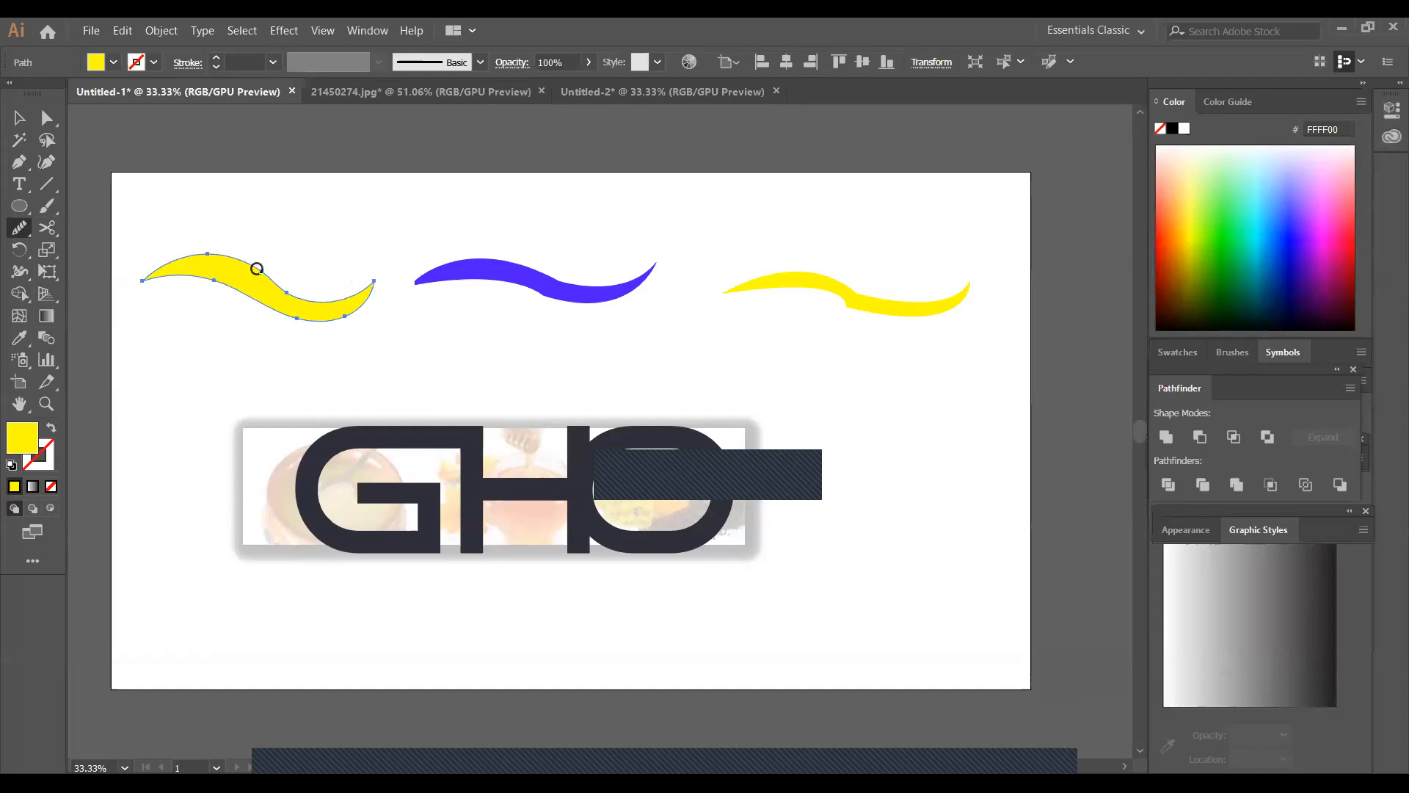
{"action": "mouse_move", "coordinate": [262, 283]}
{"action": "left_mouse_down"}
{"action": "mouse_move", "coordinate": [289, 305]}
{"action": "mouse_move", "coordinate": [224, 261]}
{"action": "left_mouse_up"}
Smooth out the kink in the middle of the blue wave with the Smooth Tool, and deselect it
{"action": "left_click", "coordinate": [541, 294], "text": "ctrl"}
{"action": "left_click_drag", "start_coordinate": [543, 297], "coordinate": [560, 288]}
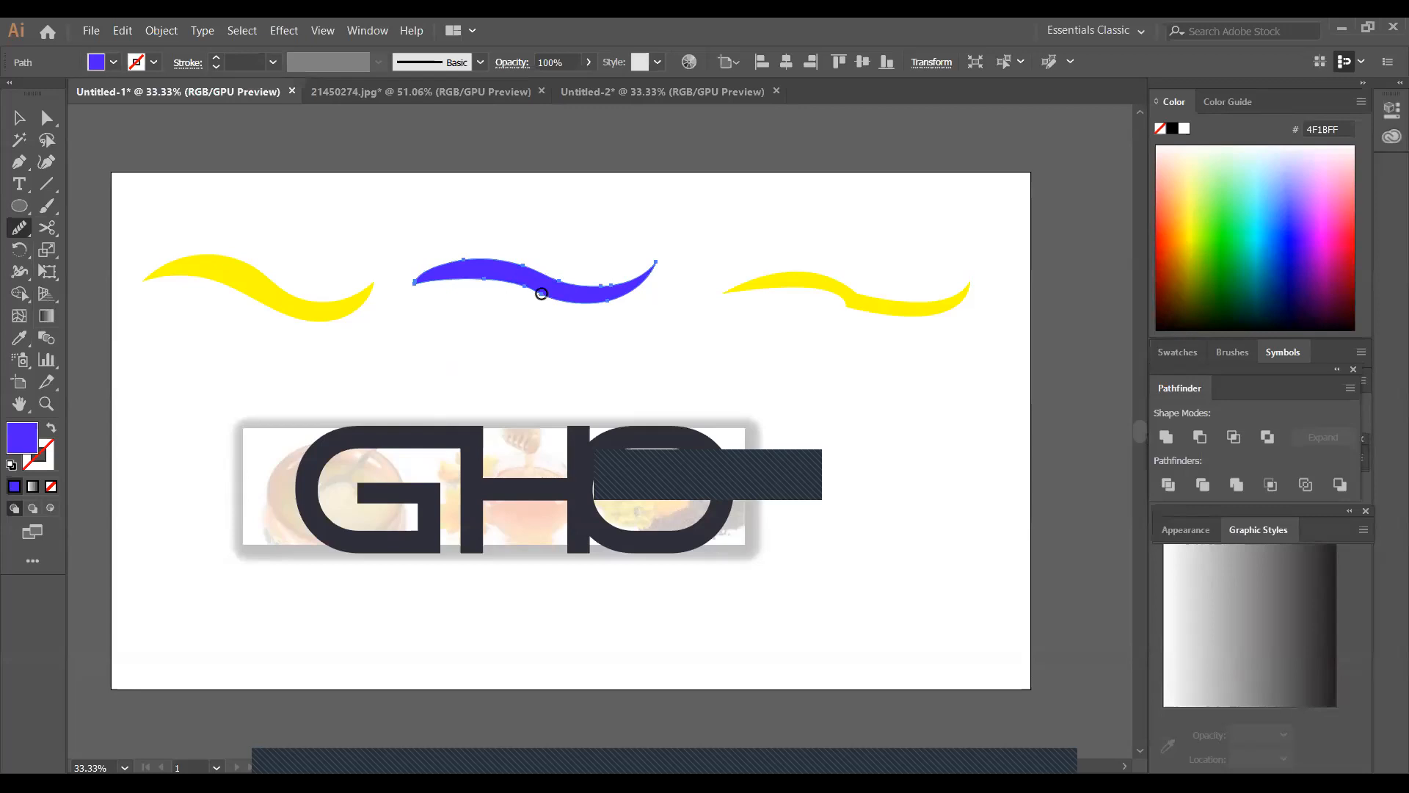
{"action": "mouse_move", "coordinate": [554, 286]}
{"action": "left_mouse_down"}
{"action": "mouse_move", "coordinate": [635, 268]}
{"action": "mouse_move", "coordinate": [639, 285]}
{"action": "mouse_move", "coordinate": [678, 259]}
{"action": "left_mouse_up"}
{"action": "left_click", "coordinate": [19, 118]}
{"action": "left_click", "coordinate": [669, 316]}
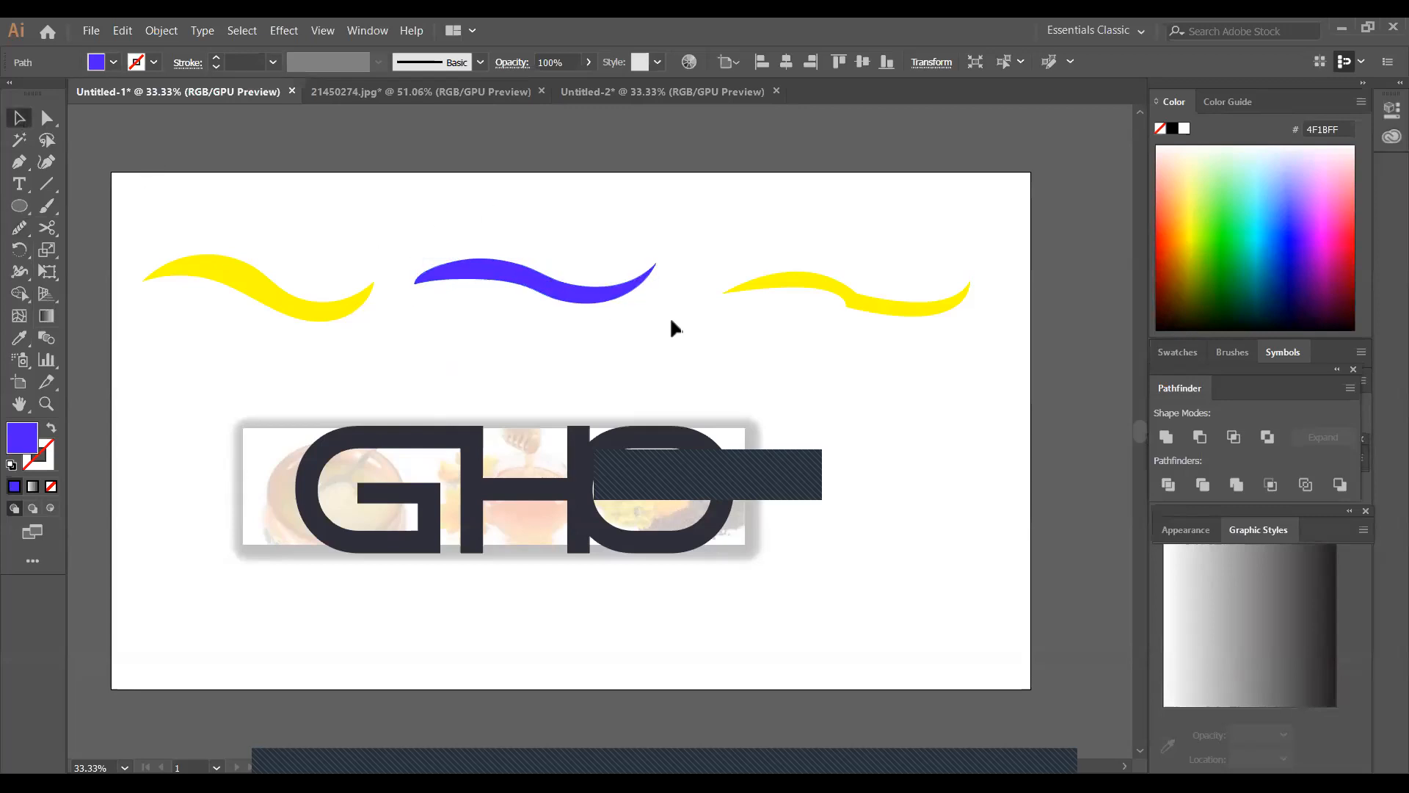
Smooth out the kink in the middle and the edges of the right yellow wave with the Smooth Tool
{"action": "left_click", "coordinate": [844, 316]}
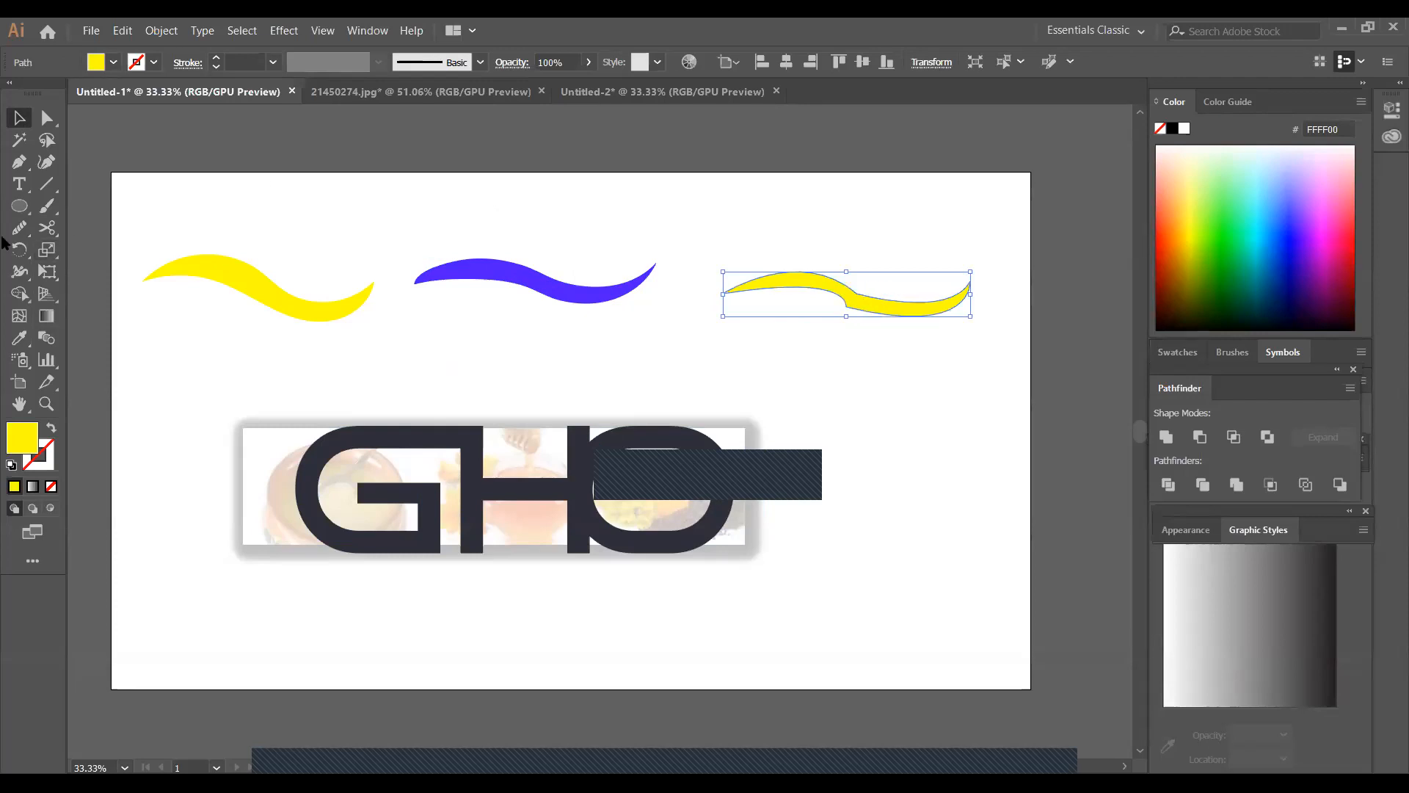
{"action": "left_click", "coordinate": [22, 229]}
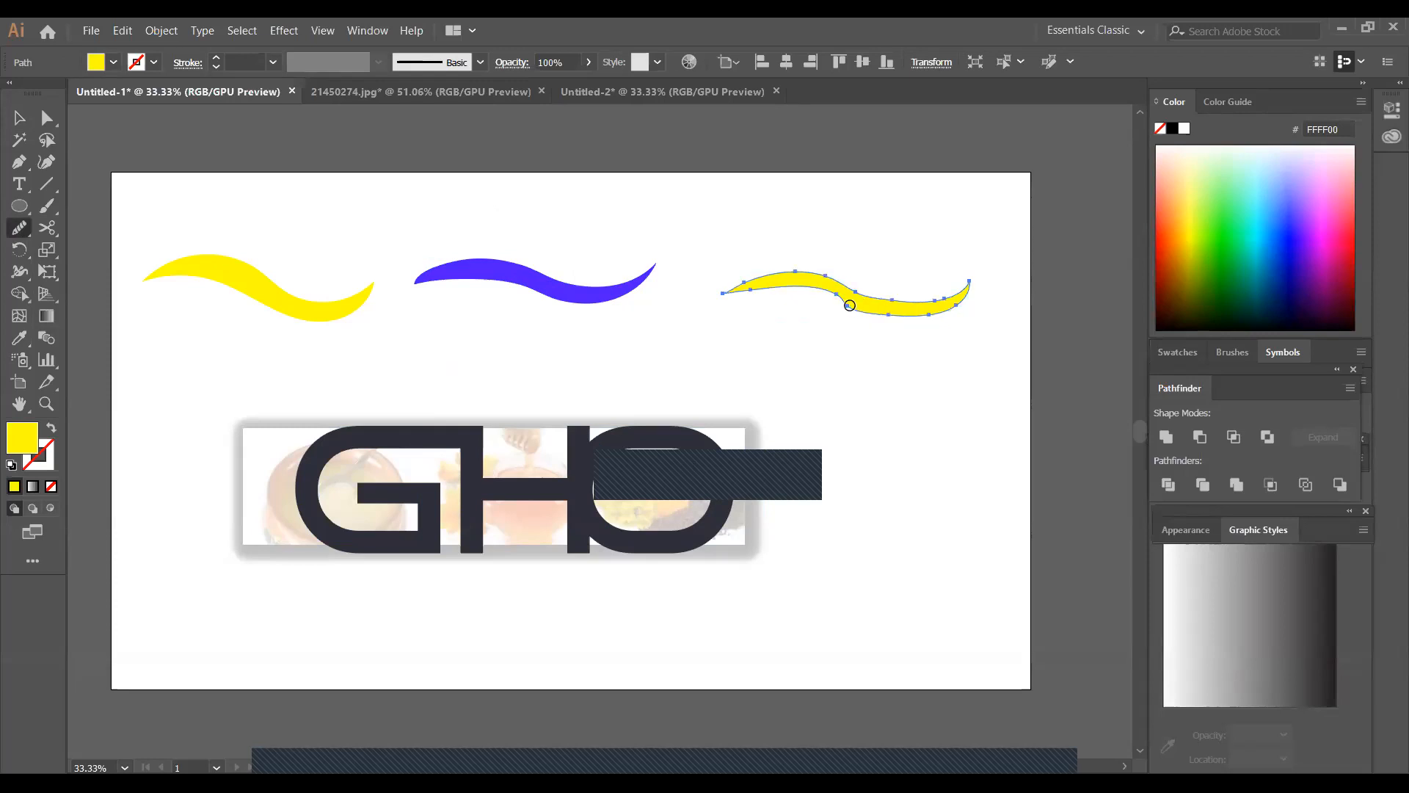
{"action": "left_click_drag", "start_coordinate": [849, 303], "coordinate": [862, 294]}
{"action": "left_click_drag", "start_coordinate": [871, 301], "coordinate": [845, 304]}
{"action": "left_click_drag", "start_coordinate": [836, 313], "coordinate": [835, 327]}
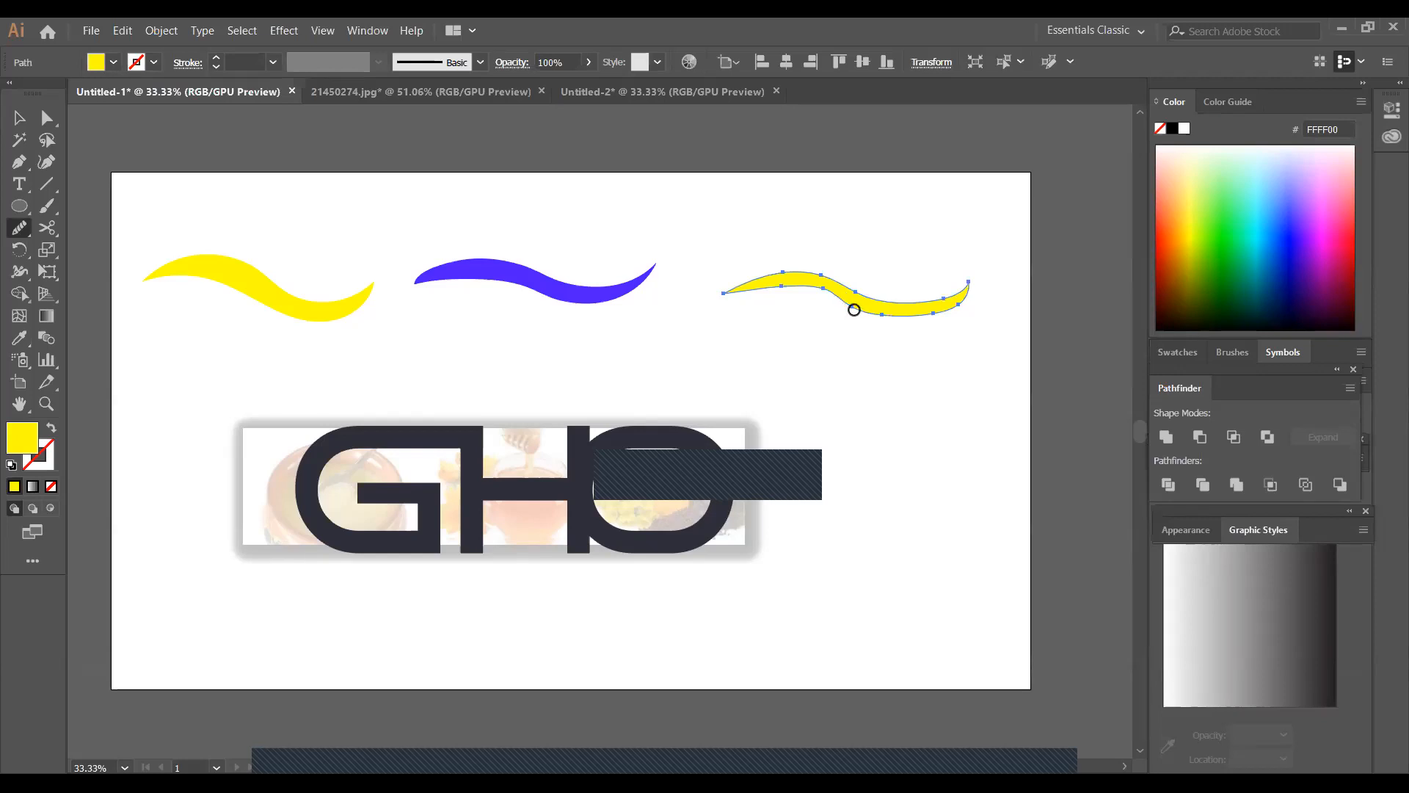
{"action": "mouse_move", "coordinate": [844, 298]}
{"action": "left_mouse_down"}
{"action": "mouse_move", "coordinate": [898, 317]}
{"action": "mouse_move", "coordinate": [820, 287]}
{"action": "mouse_move", "coordinate": [814, 318]}
{"action": "mouse_move", "coordinate": [925, 313]}
{"action": "mouse_move", "coordinate": [969, 279]}
{"action": "mouse_move", "coordinate": [923, 323]}
{"action": "mouse_move", "coordinate": [969, 298]}
{"action": "mouse_move", "coordinate": [936, 296]}
{"action": "mouse_move", "coordinate": [917, 327]}
{"action": "mouse_move", "coordinate": [919, 313]}
{"action": "mouse_move", "coordinate": [872, 310]}
{"action": "mouse_move", "coordinate": [965, 293]}
{"action": "left_mouse_up"}
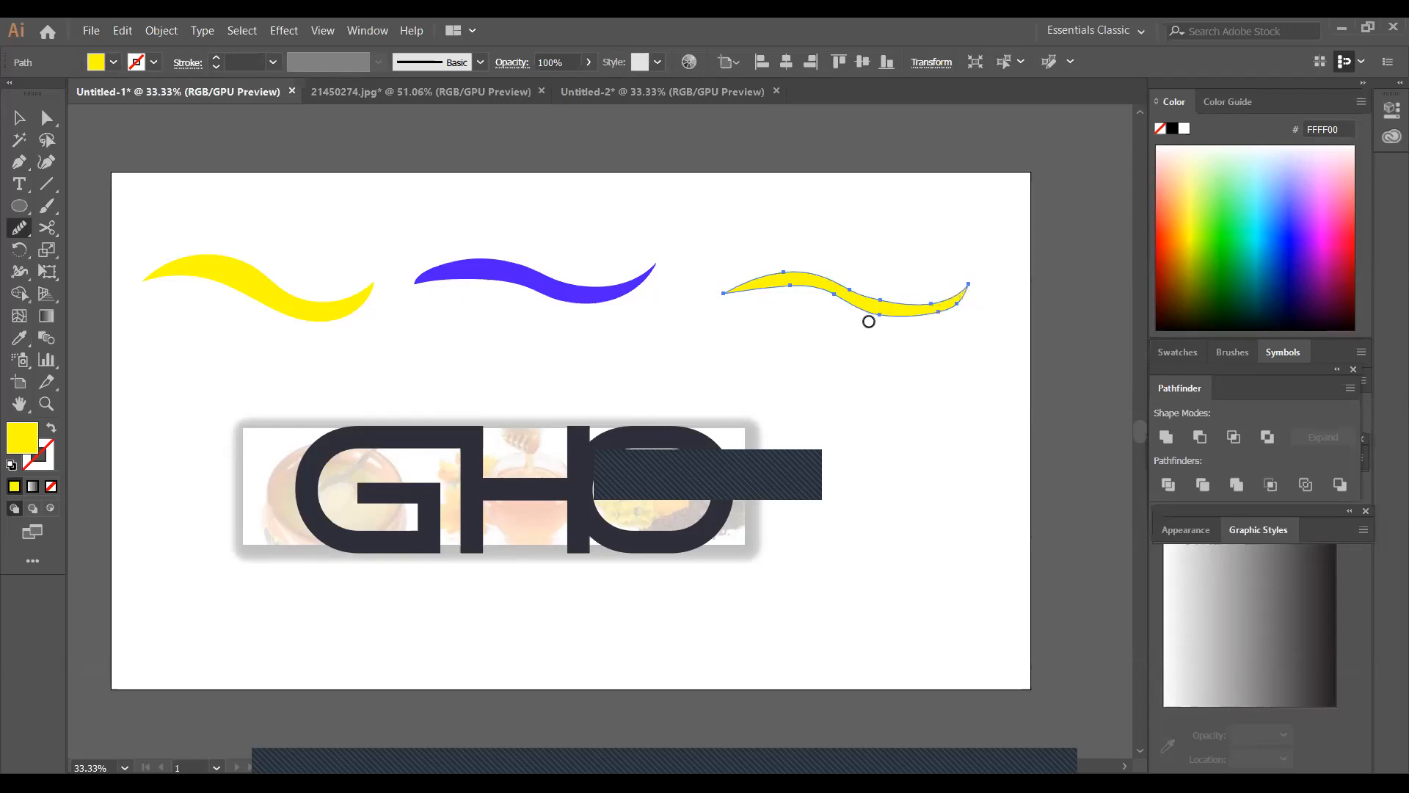
{"action": "left_click_drag", "start_coordinate": [840, 300], "coordinate": [874, 295]}
{"action": "left_click", "coordinate": [19, 117]}
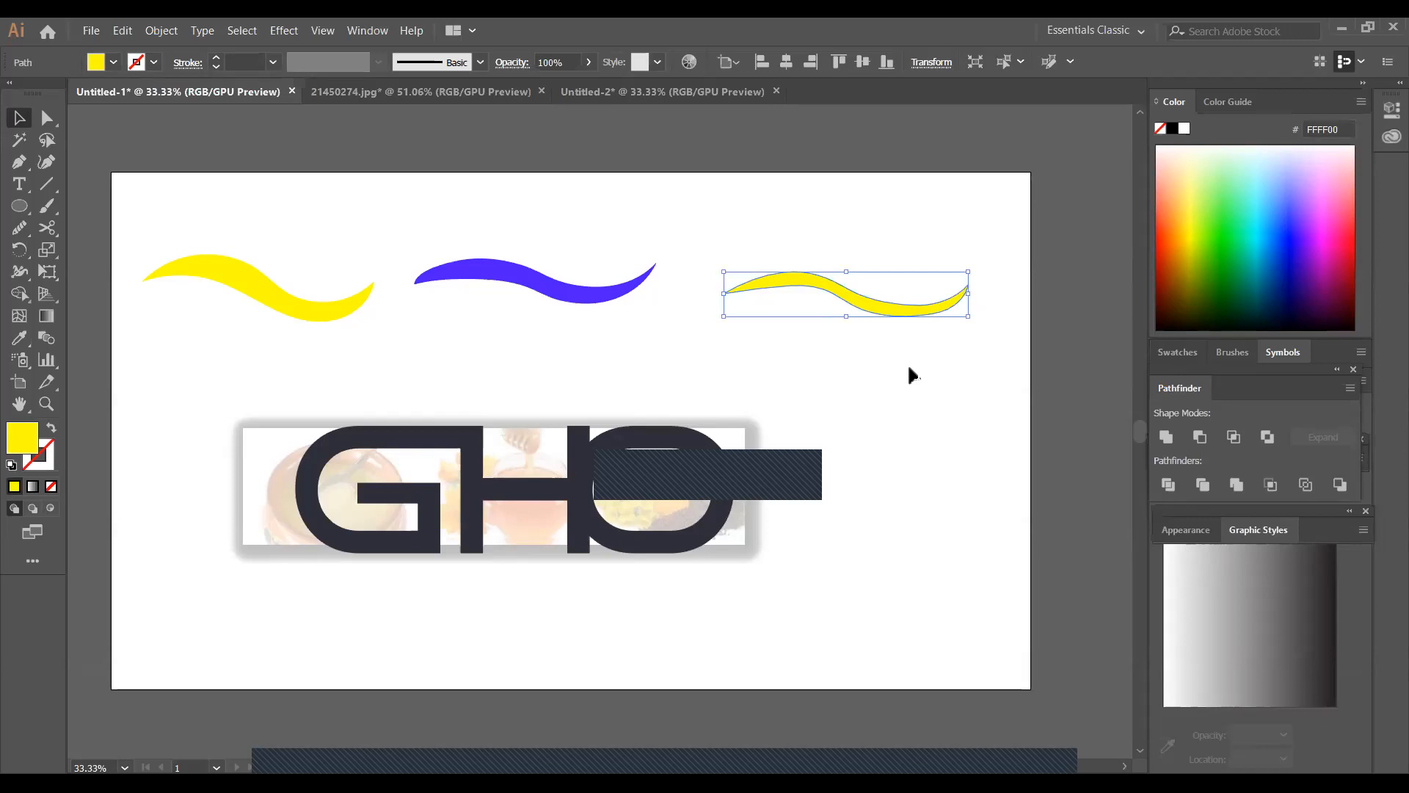
Make three evenly offset copies of the blue wave diagonally down to the right, repeating the first copy with Transform Again
{"action": "left_click", "coordinate": [573, 296]}
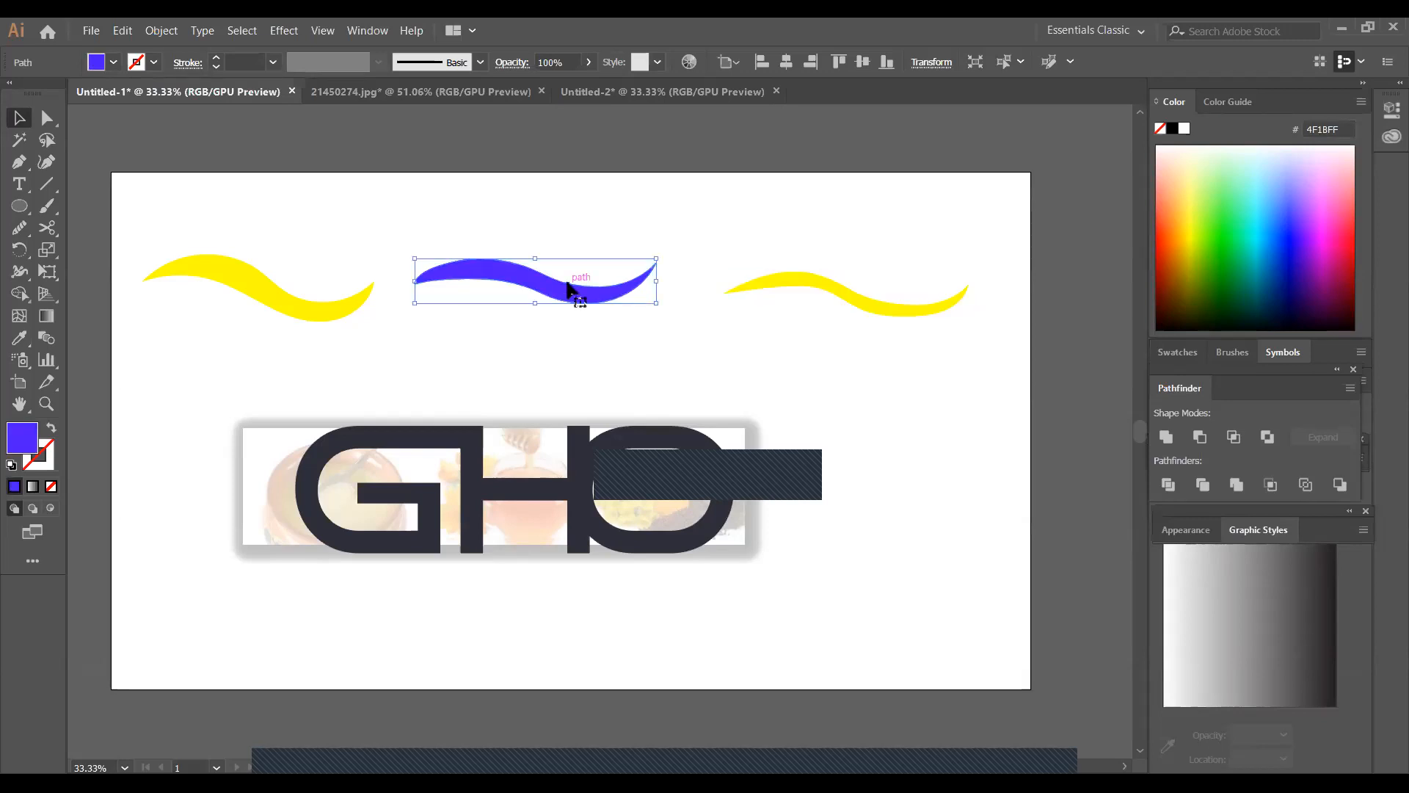
{"action": "left_click_drag", "start_coordinate": [573, 296], "coordinate": [757, 369], "text": "alt"}
{"action": "key", "text": "a"}
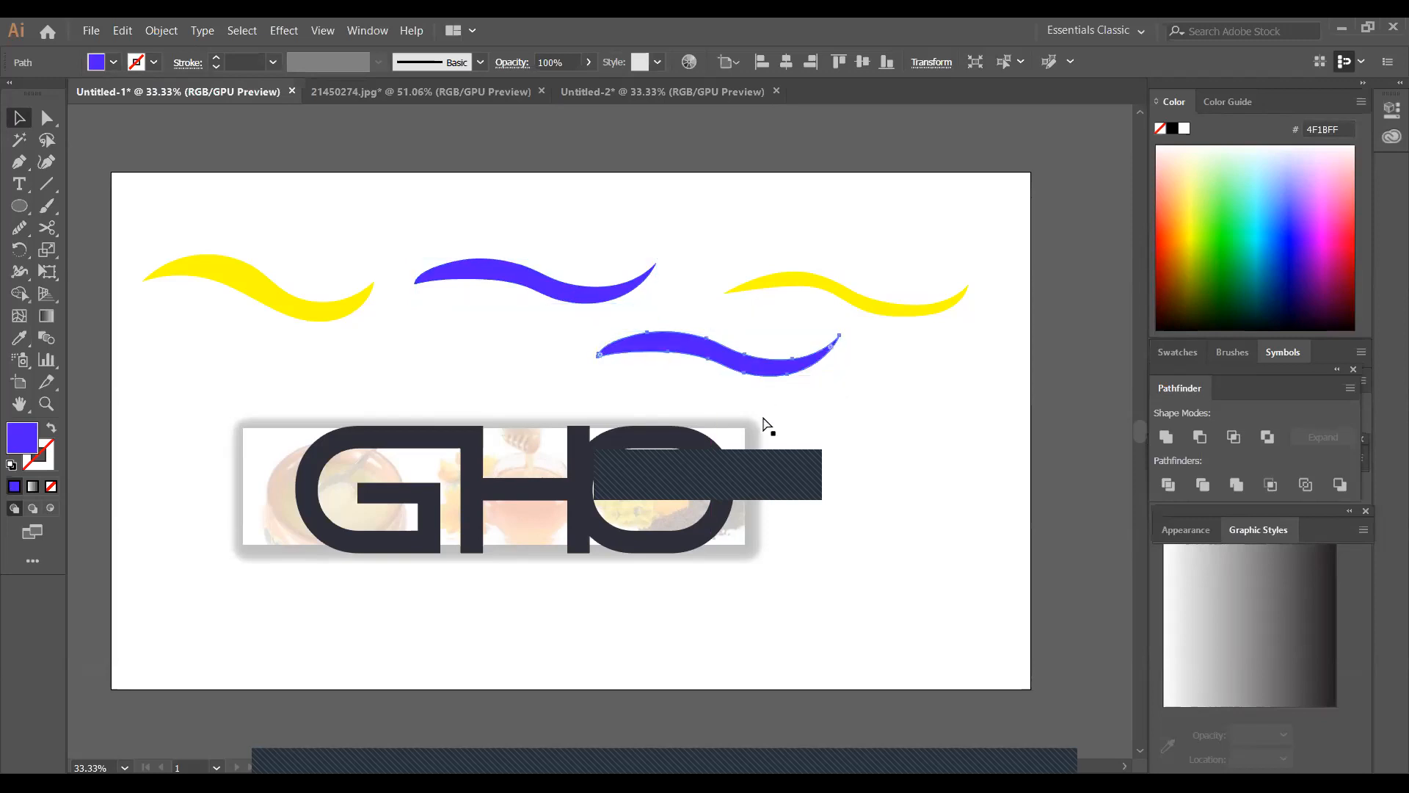
{"action": "key", "text": "ctrl+d"}
{"action": "key", "text": "ctrl+d"}
{"action": "key", "text": "ctrl+d"}
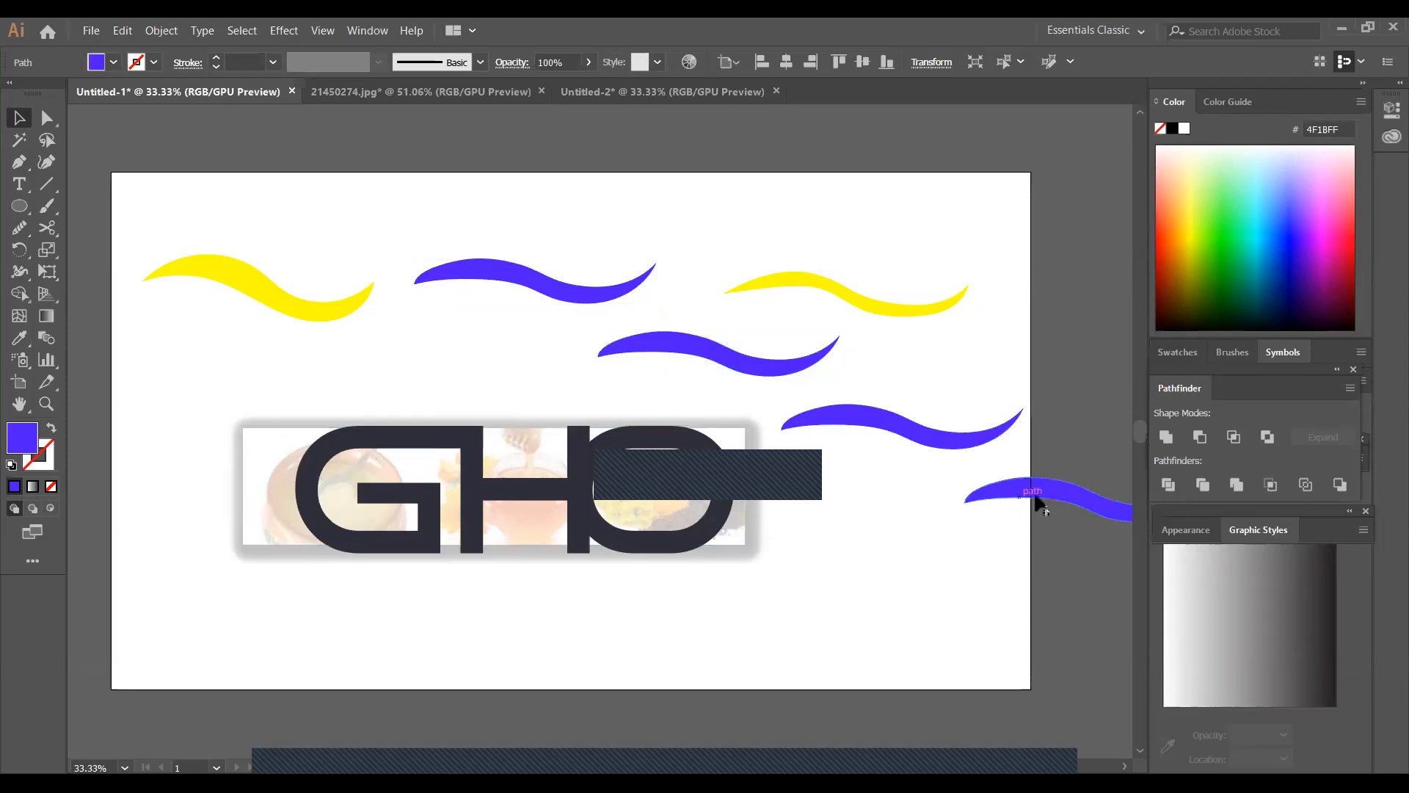
Rearrange the blue waves into a row along the artboard's upper edge and delete the one overlapping the right yellow wave
{"action": "left_click_drag", "start_coordinate": [1094, 507], "coordinate": [705, 538]}
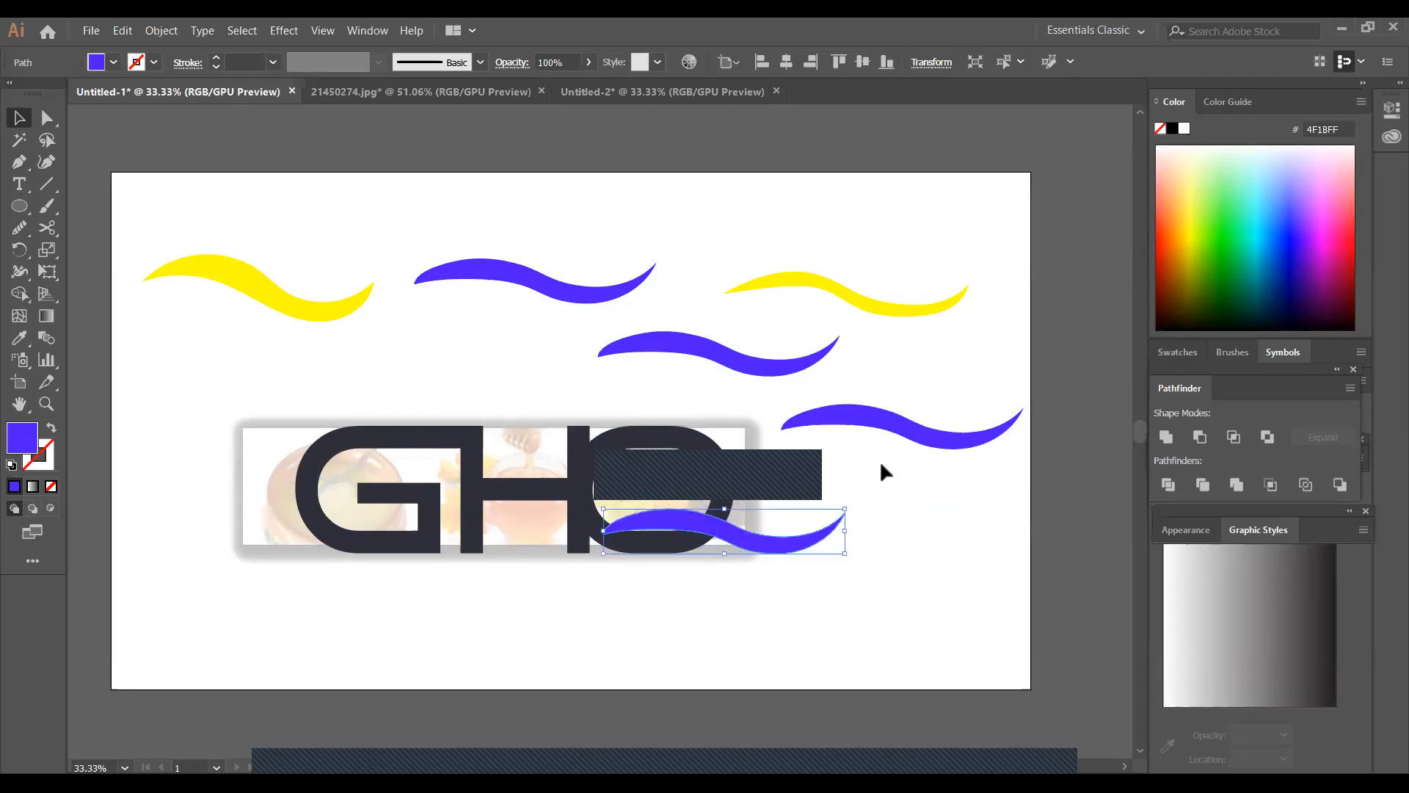
{"action": "left_click_drag", "start_coordinate": [695, 356], "coordinate": [376, 238]}
{"action": "left_click_drag", "start_coordinate": [528, 276], "coordinate": [577, 219]}
{"action": "left_click_drag", "start_coordinate": [695, 351], "coordinate": [759, 220]}
{"action": "left_click_drag", "start_coordinate": [778, 560], "coordinate": [917, 281]}
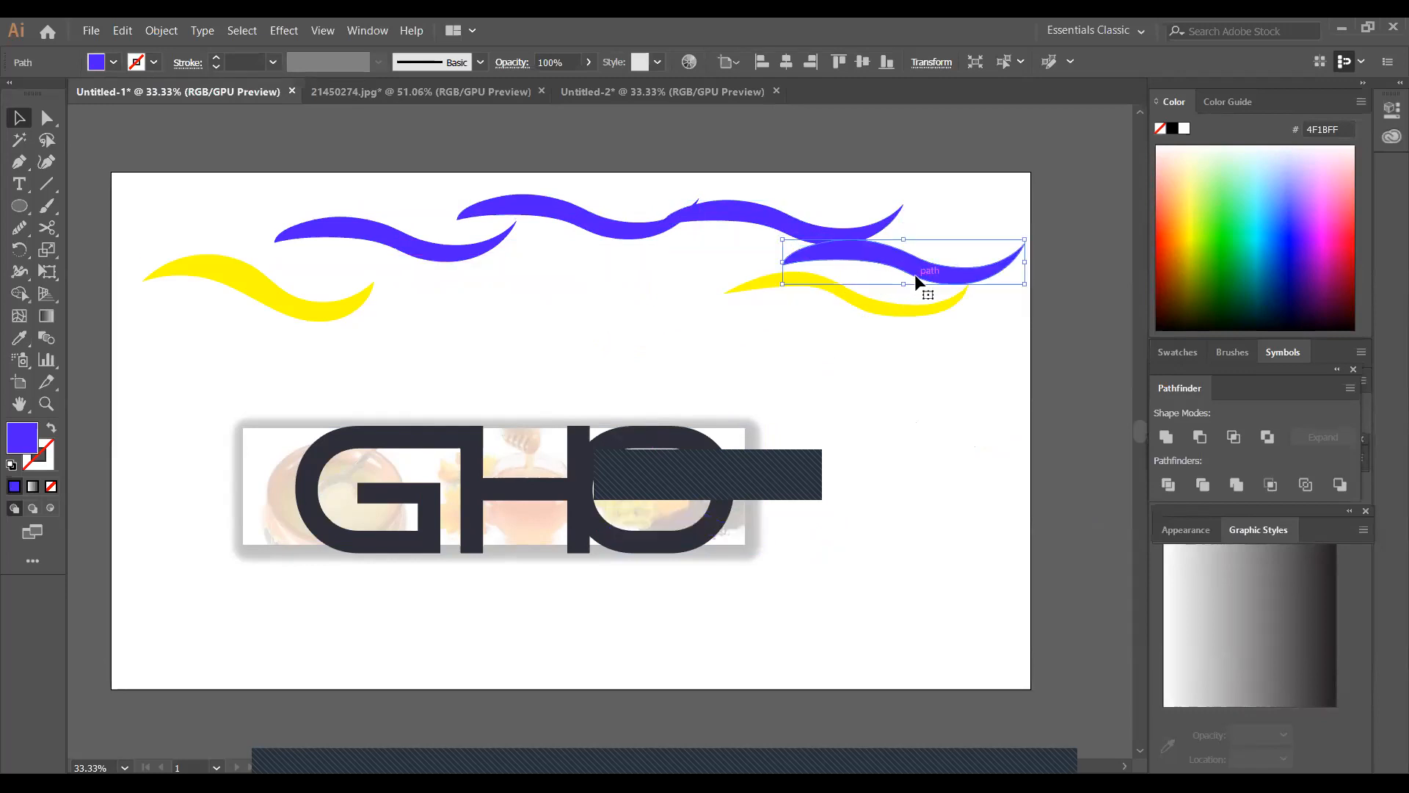
{"action": "key", "text": "ctrl"}
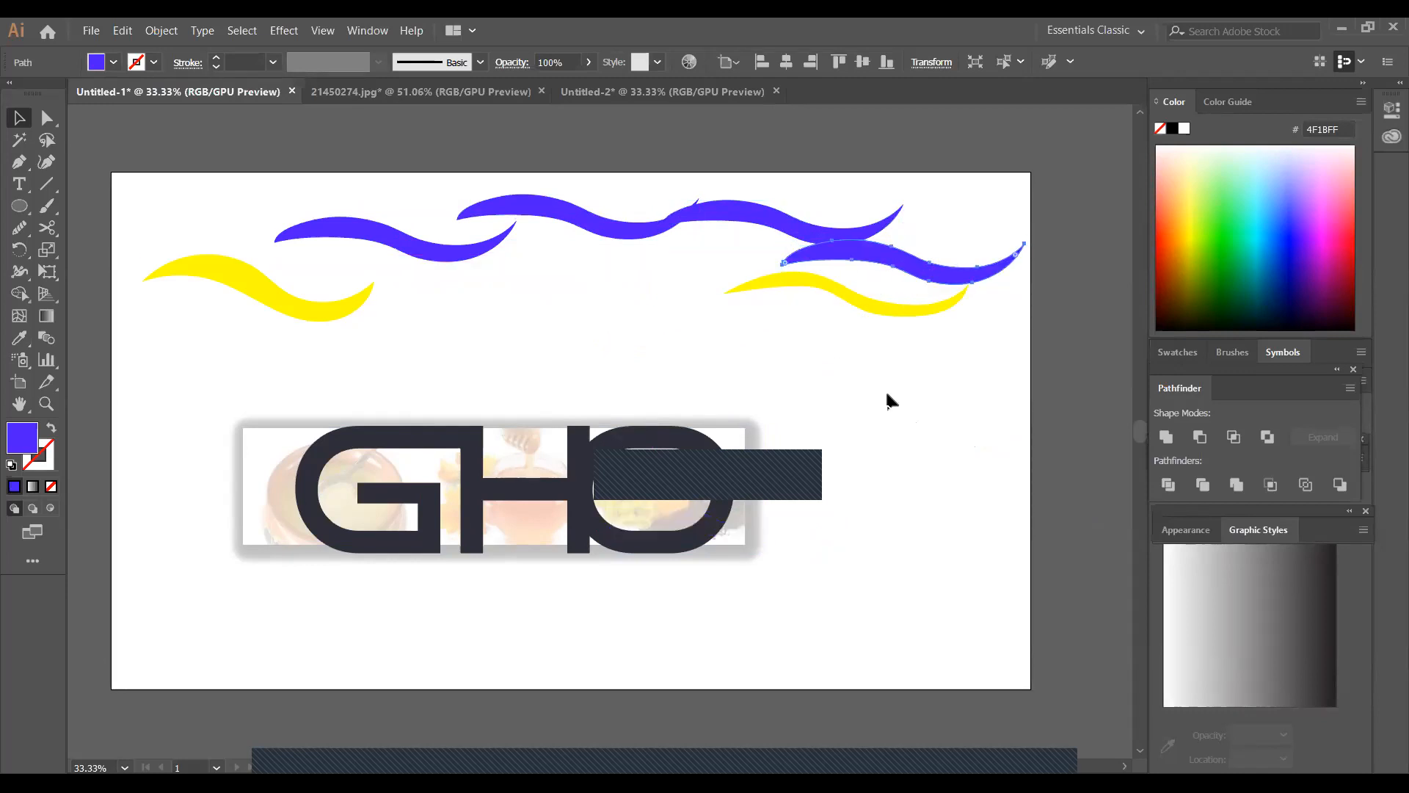
{"action": "key", "text": "Delete"}
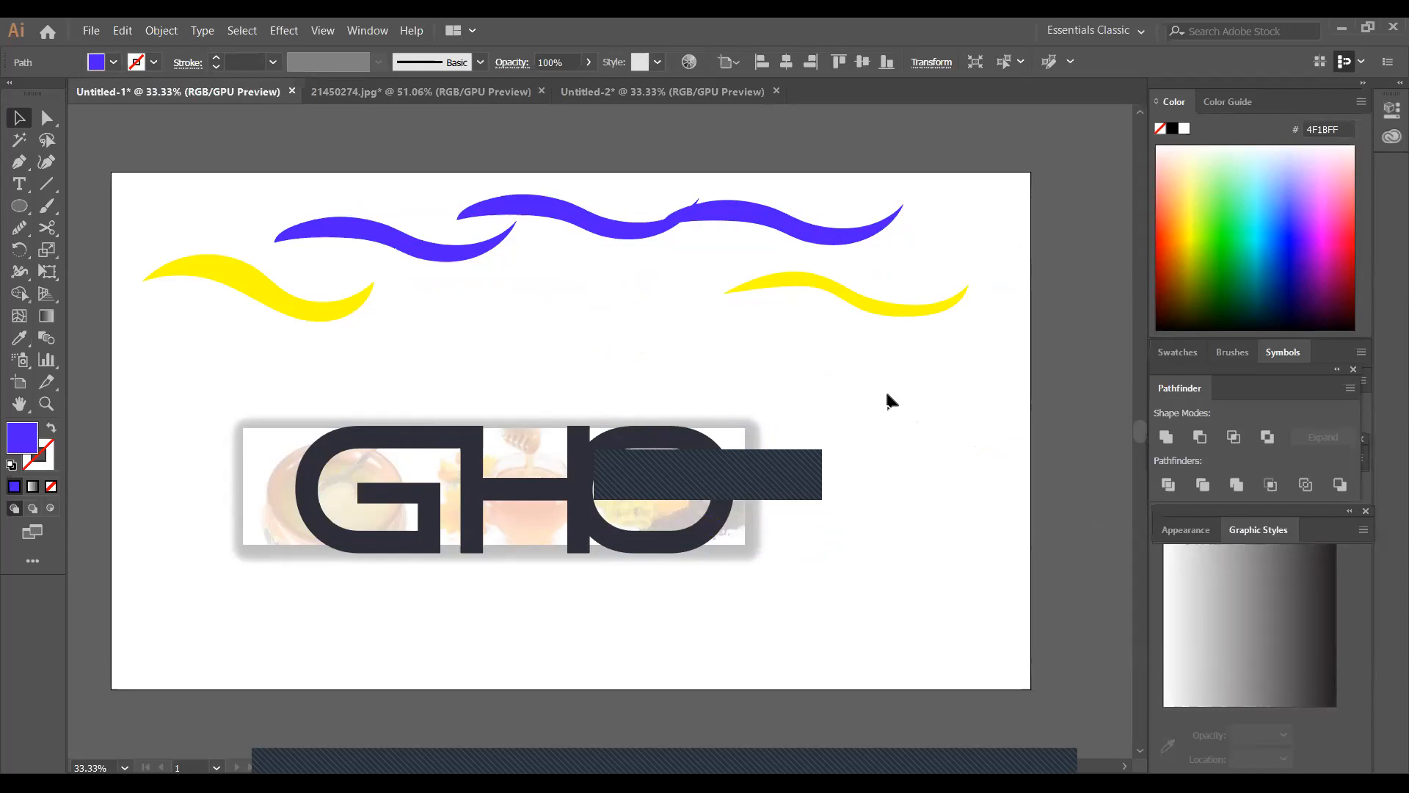
Make four evenly offset copies of the left yellow wave diagonally down to the right, repeating the first with Transform Again
{"action": "left_click", "coordinate": [288, 301]}
{"action": "left_click_drag", "start_coordinate": [288, 303], "coordinate": [456, 337]}
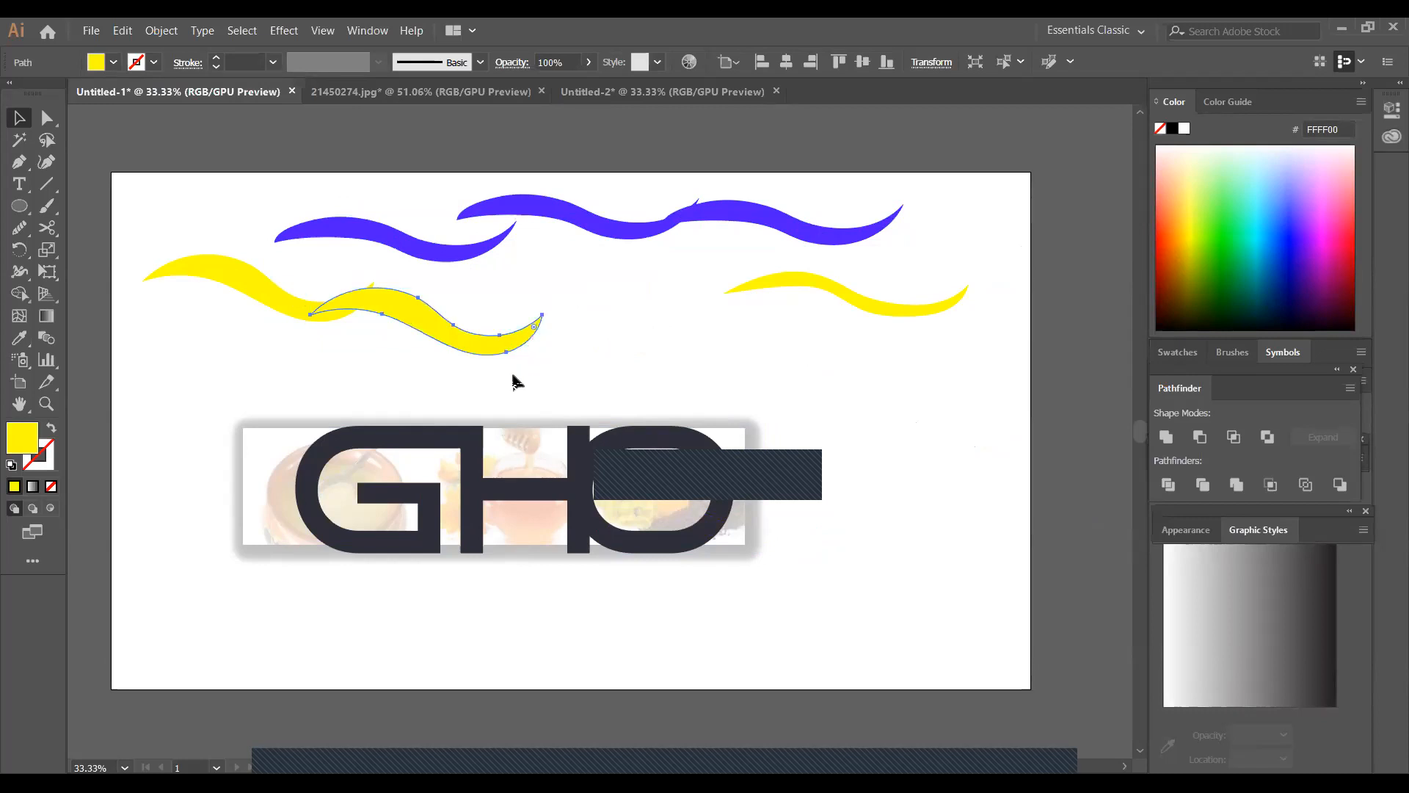
{"action": "key", "text": "ctrl+d"}
{"action": "key", "text": "ctrl+d"}
{"action": "key", "text": "ctrl+d"}
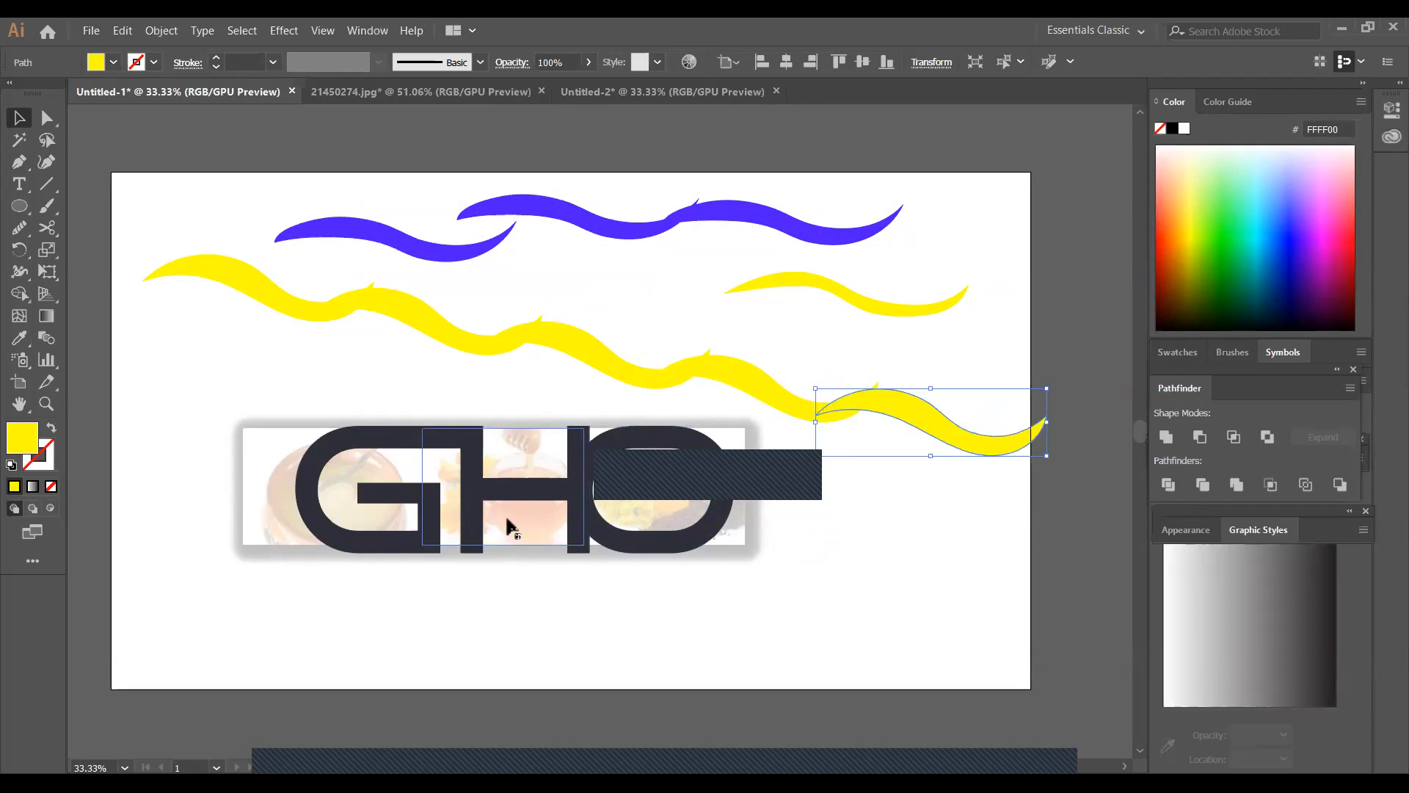
Undo all the copies of the left yellow wave
{"action": "key", "text": "ctrl+z"}
{"action": "key", "text": "ctrl+z"}
{"action": "key", "text": "ctrl+z"}
{"action": "key", "text": "ctrl+z"}
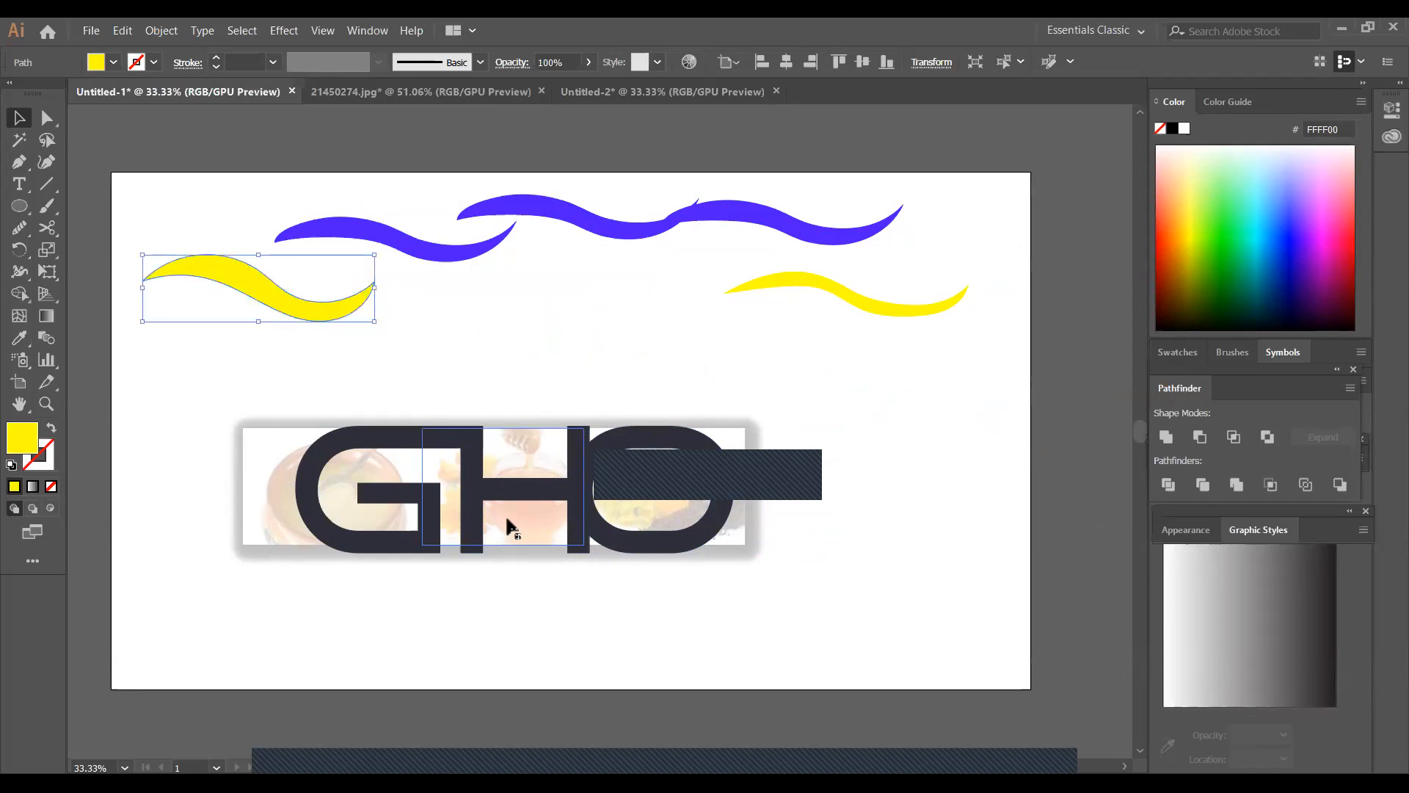
Group the GHO lettering with the picture strip behind it and move the group slightly up and to the left
{"action": "left_click_drag", "start_coordinate": [706, 536], "coordinate": [780, 578]}
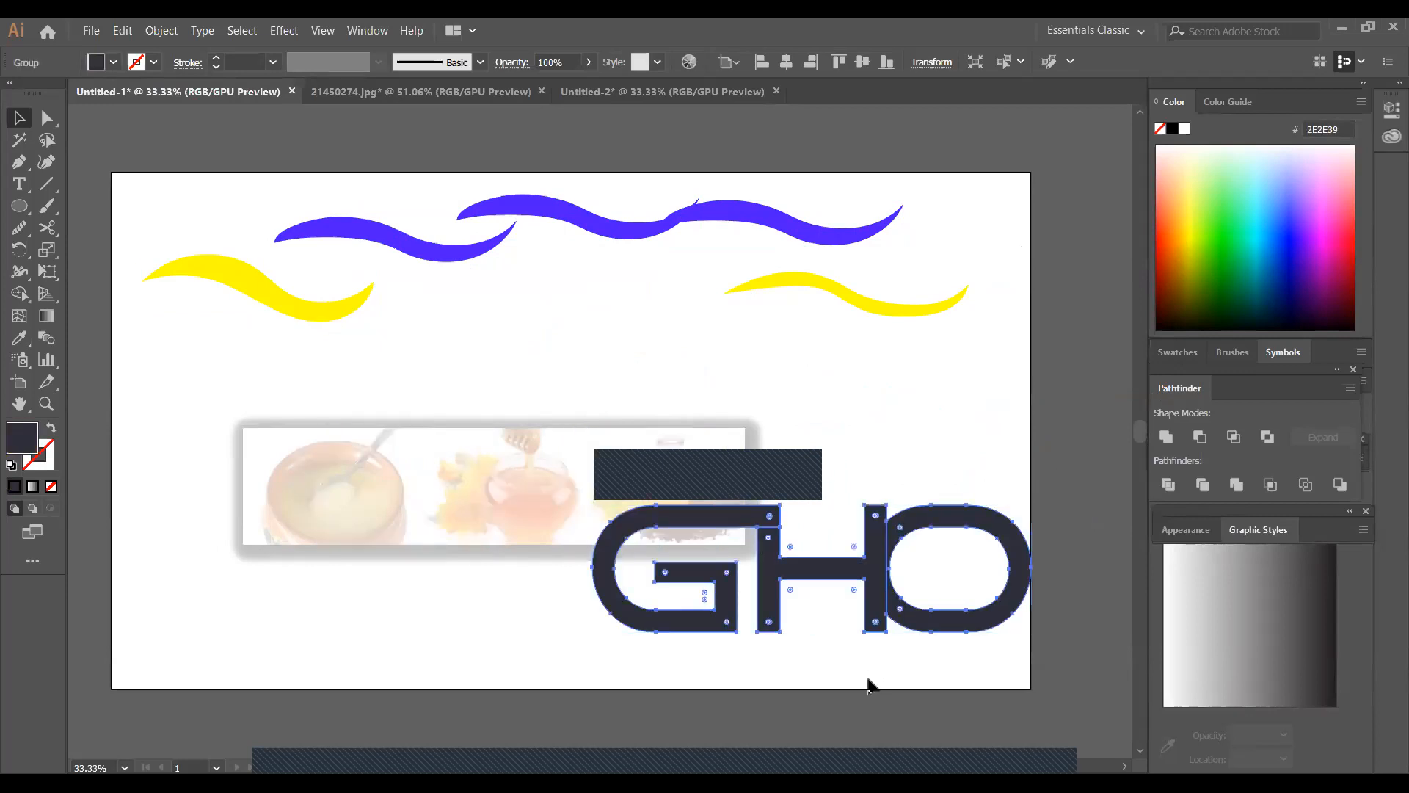
{"action": "key", "text": "ctrl+z"}
{"action": "left_click_drag", "start_coordinate": [155, 391], "coordinate": [848, 595]}
{"action": "right_click", "coordinate": [614, 501]}
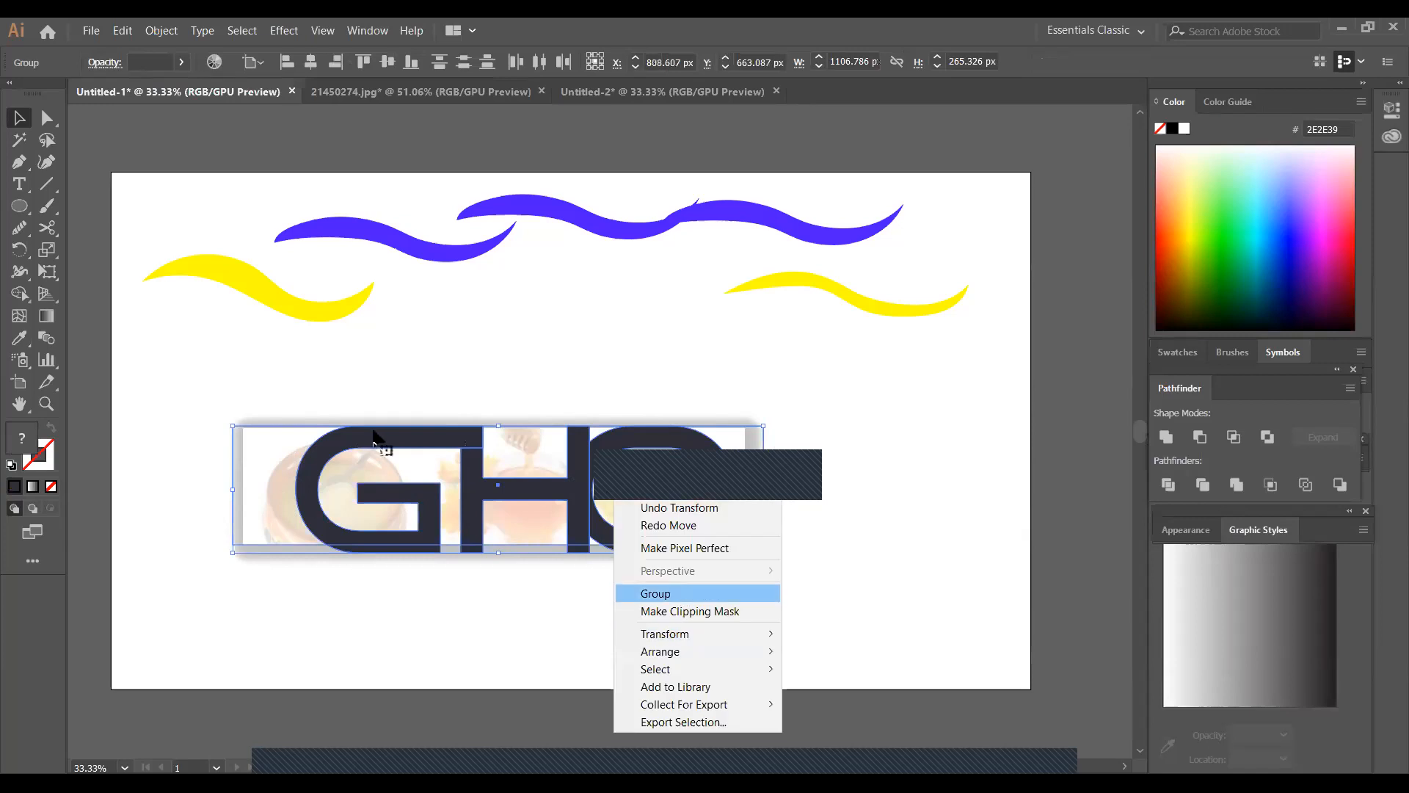
{"action": "left_click", "coordinate": [678, 593]}
{"action": "left_click_drag", "start_coordinate": [417, 477], "coordinate": [396, 451]}
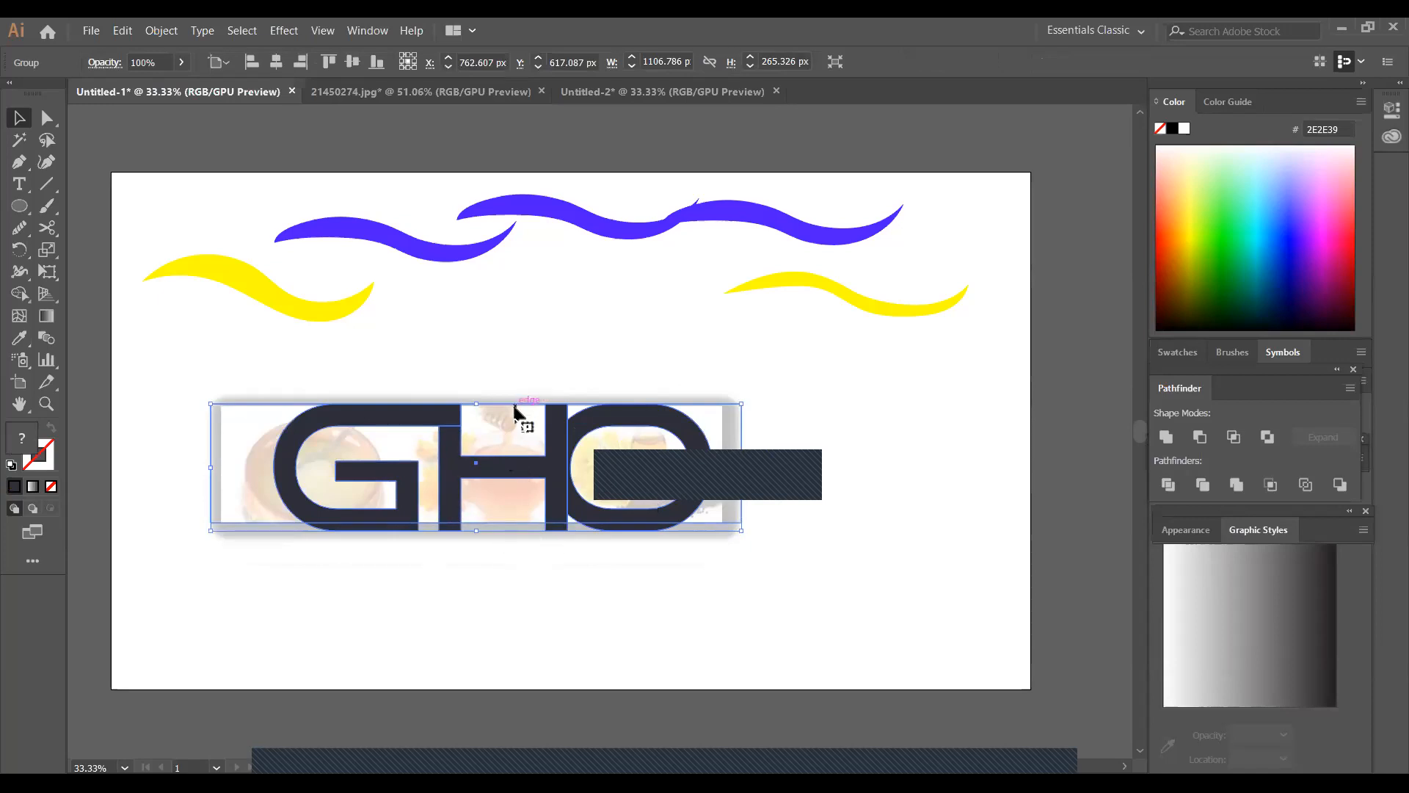
Create a reflected copy of the GHO group with the Reflect axis angle set to 191° and the preview on
{"action": "right_click", "coordinate": [470, 472]}
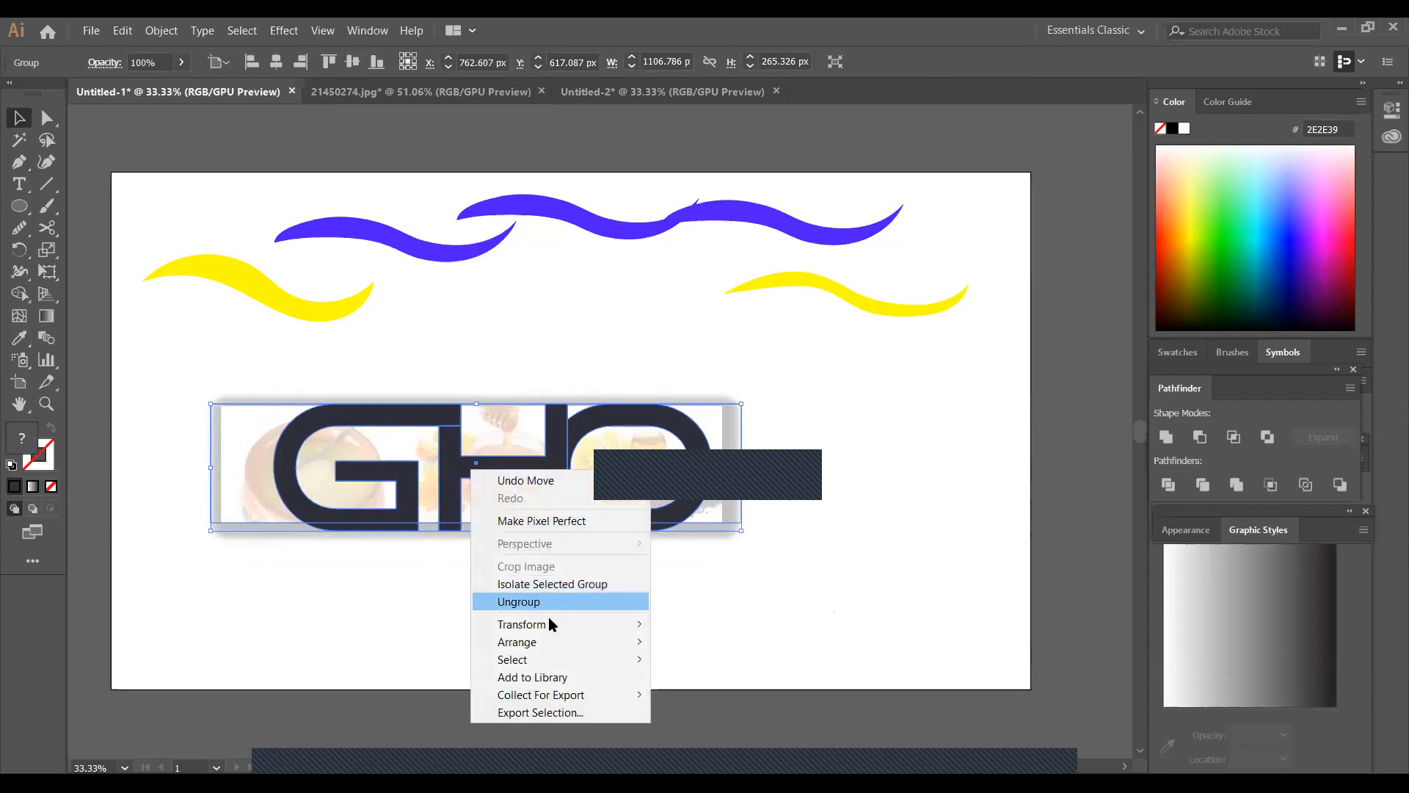
{"action": "mouse_move", "coordinate": [552, 624]}
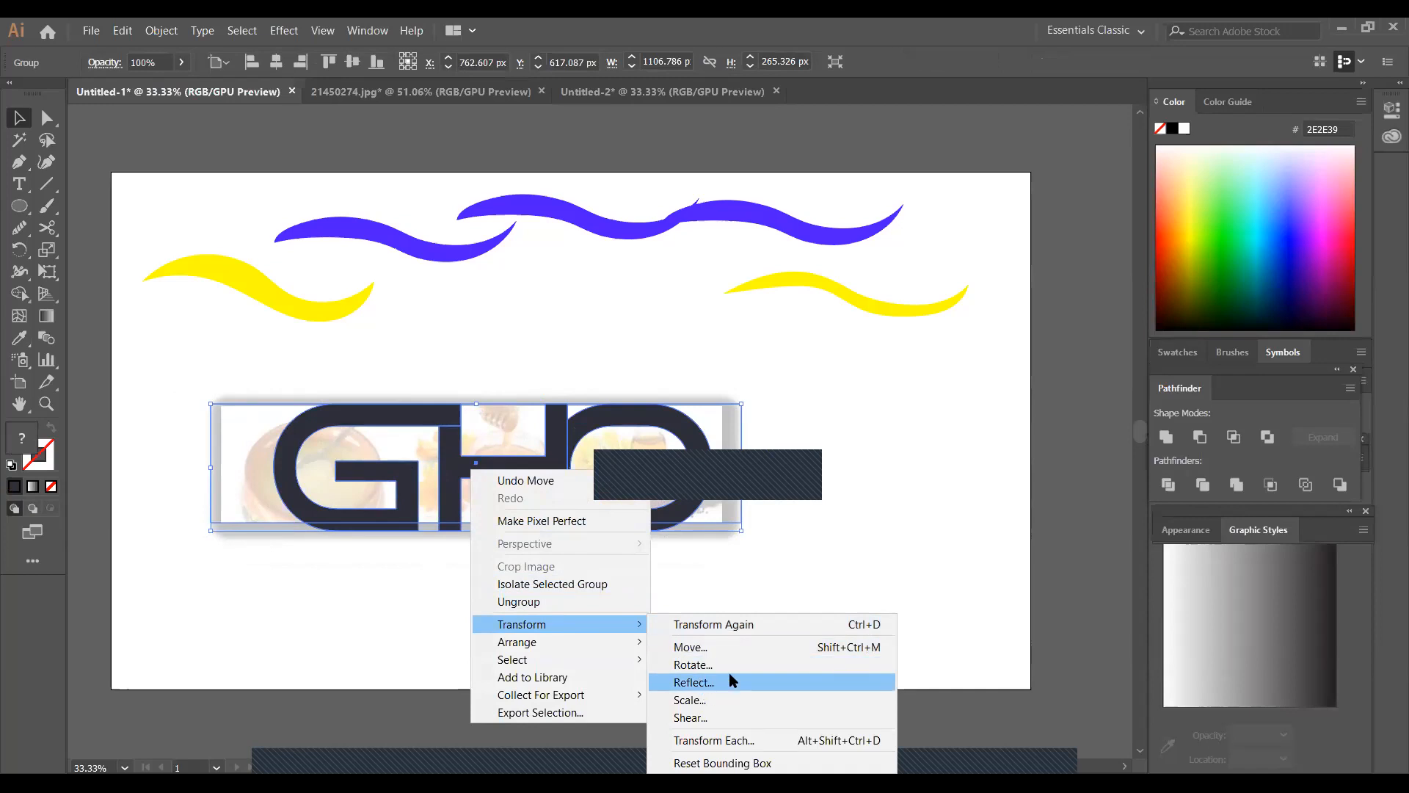
{"action": "left_click", "coordinate": [694, 682]}
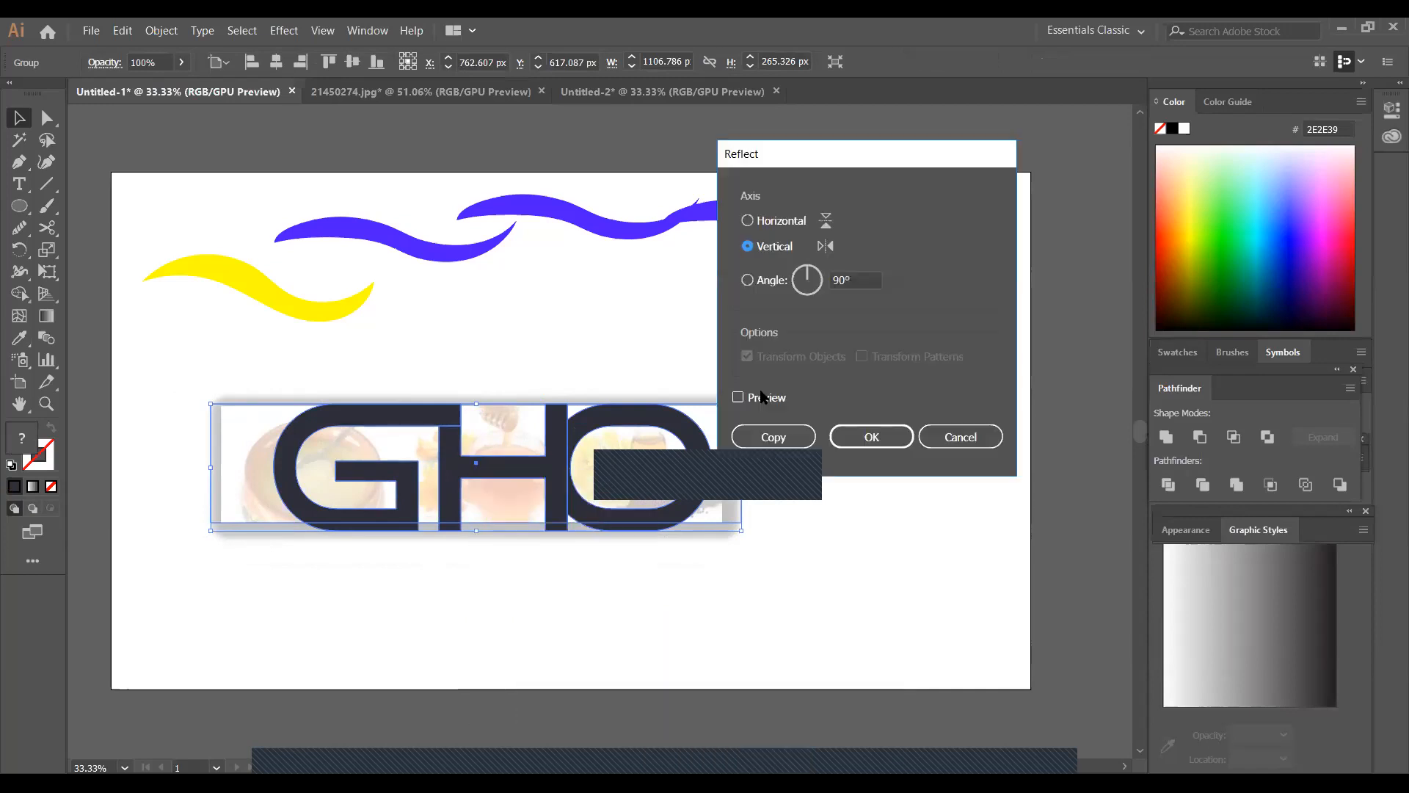
{"action": "left_click_drag", "start_coordinate": [824, 282], "coordinate": [815, 293]}
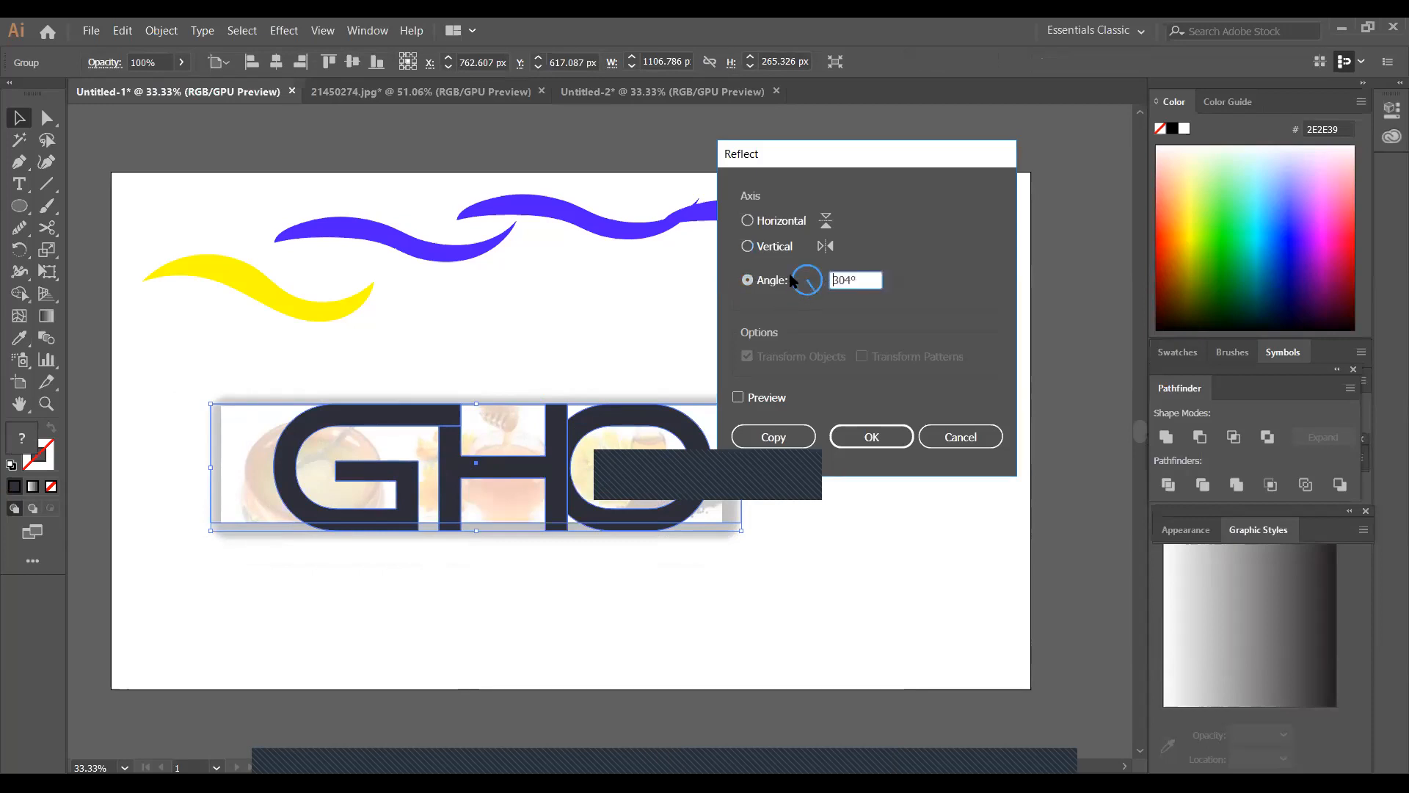
{"action": "left_click", "coordinate": [792, 281]}
{"action": "left_click", "coordinate": [796, 283]}
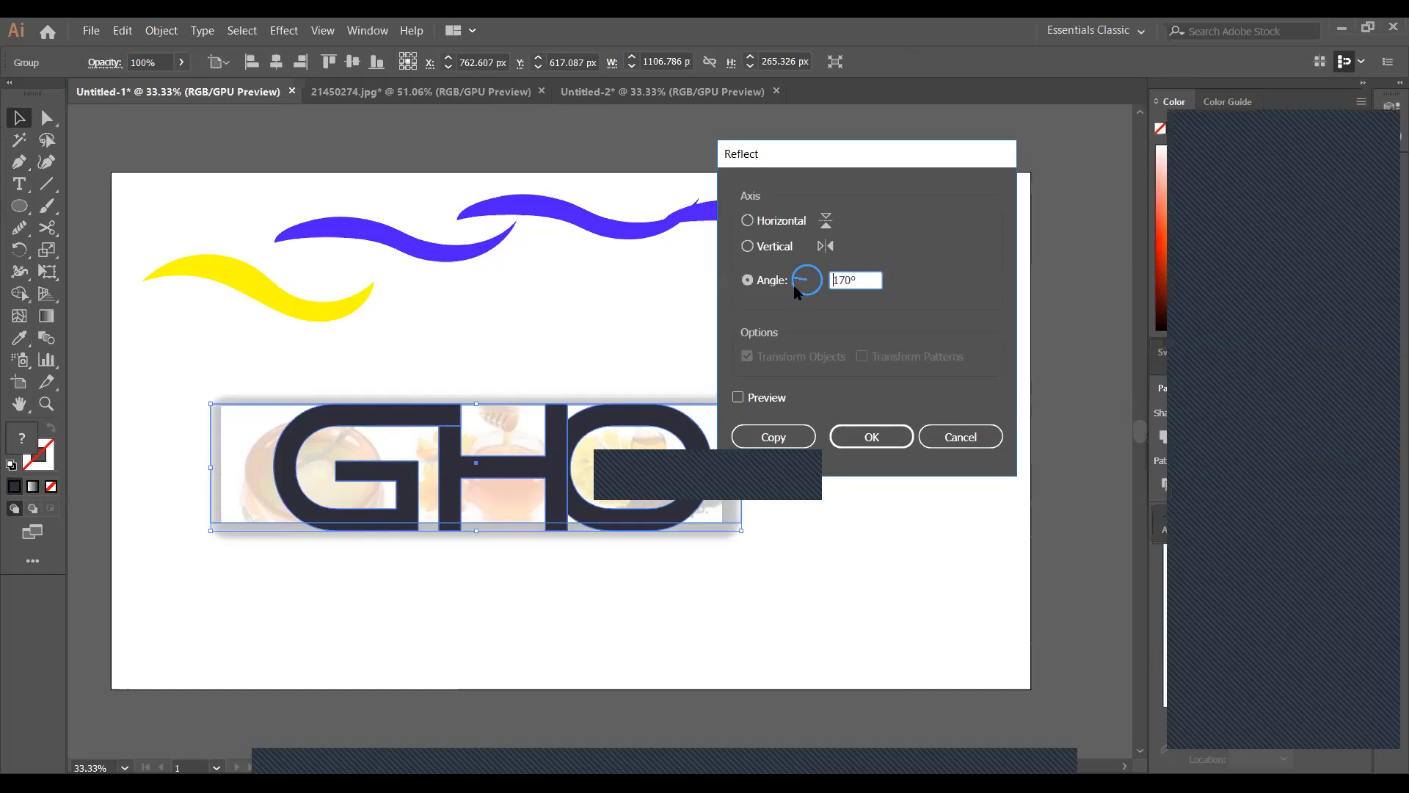
{"action": "left_click", "coordinate": [740, 393]}
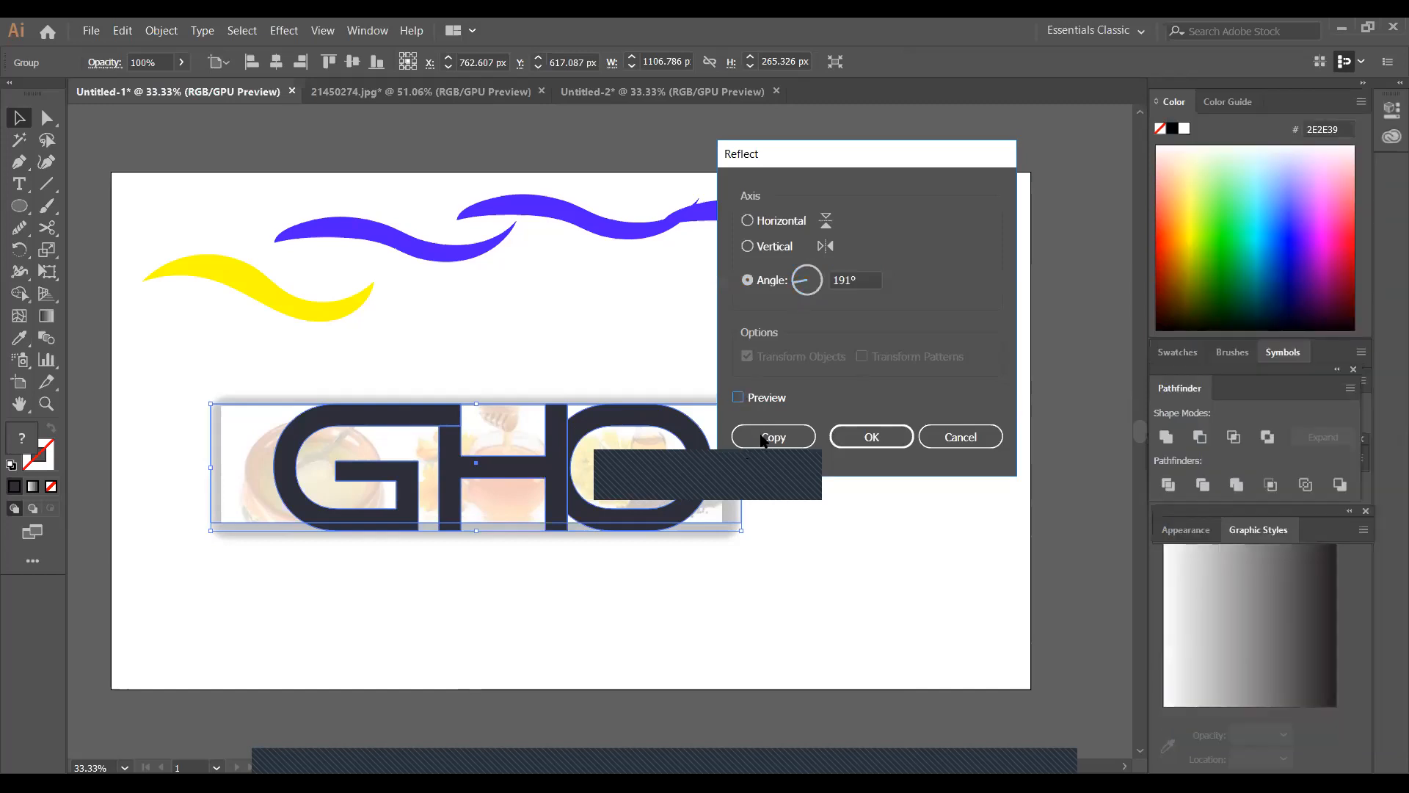
{"action": "left_click", "coordinate": [737, 398]}
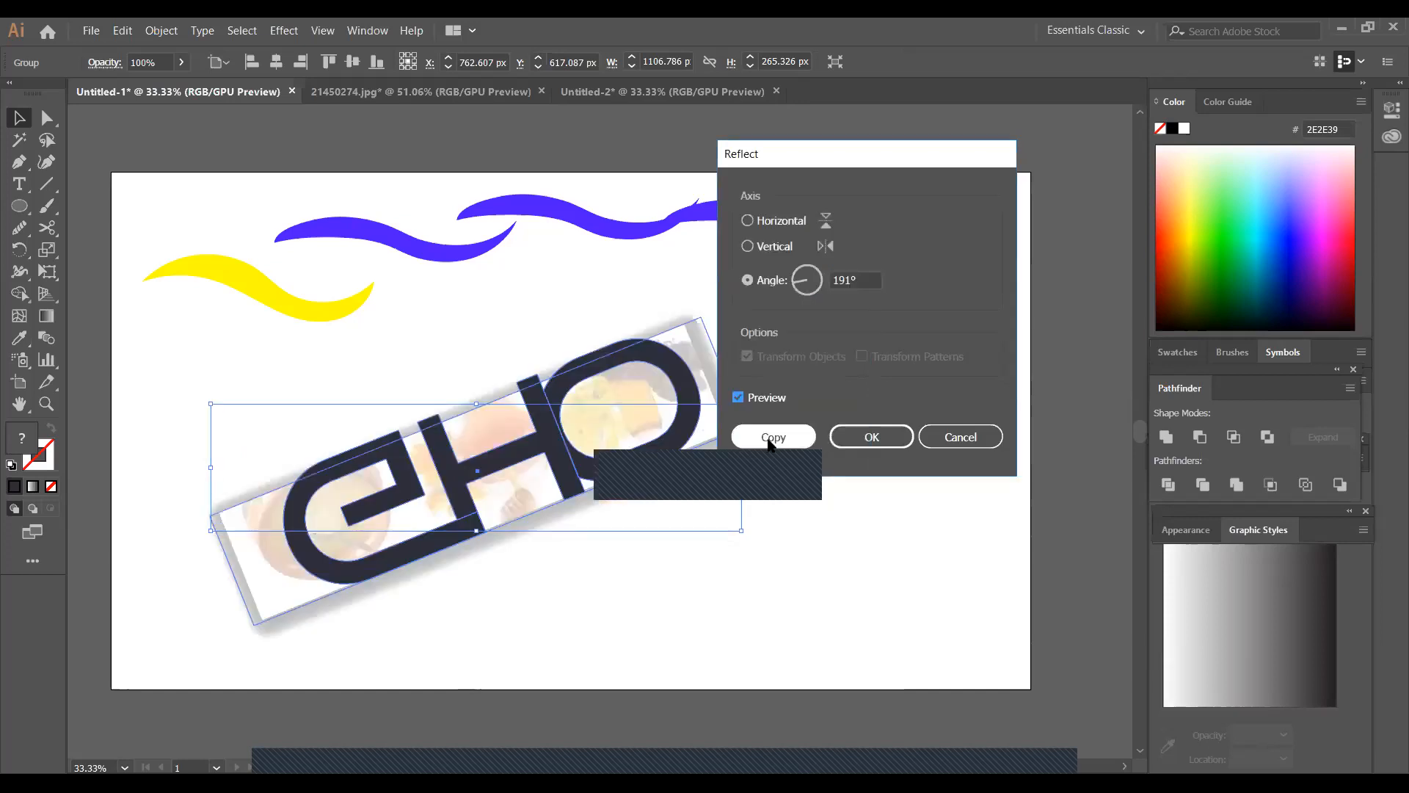
{"action": "left_click", "coordinate": [769, 444]}
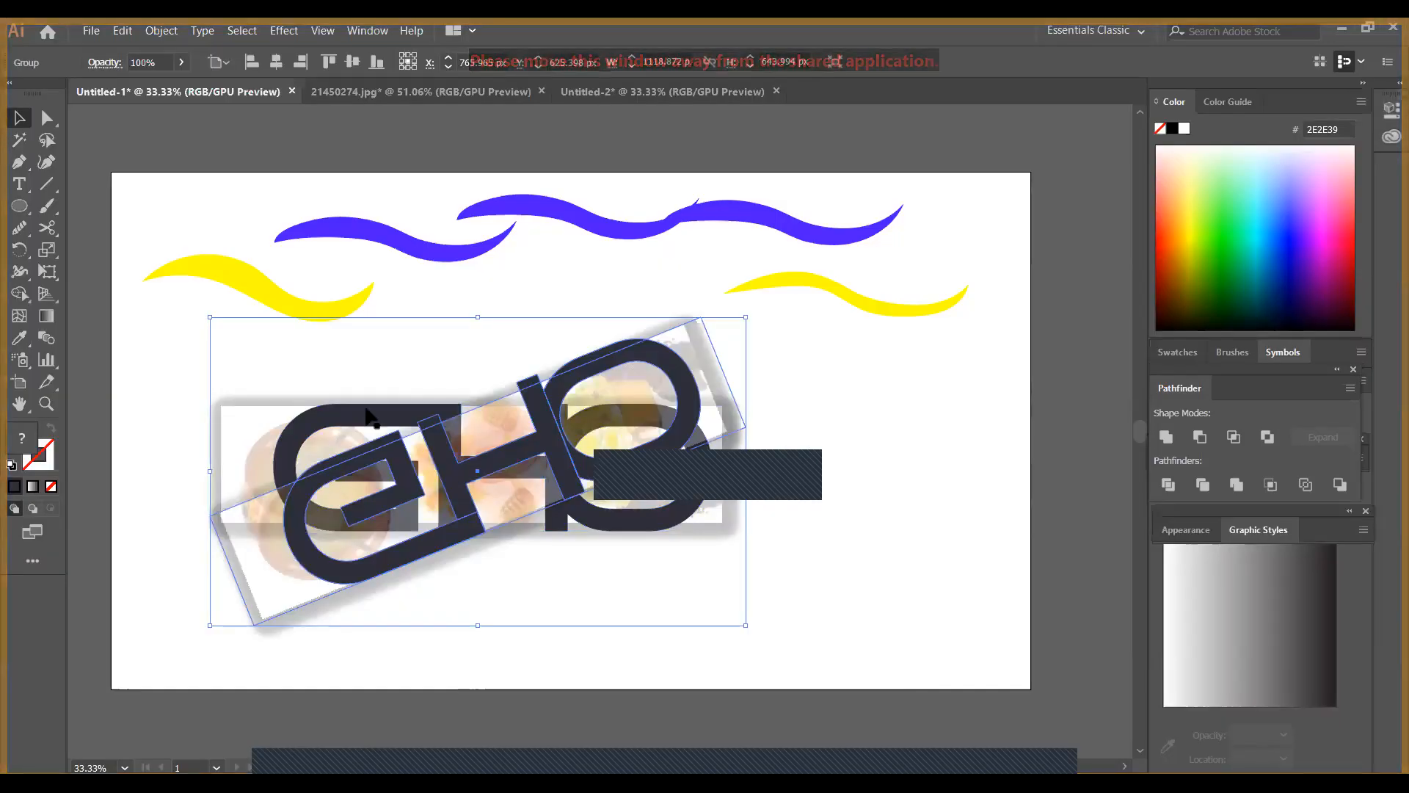
Move the reflected GHO copy to the lower right of the original, and shift the original group slightly down
{"action": "left_click", "coordinate": [827, 494]}
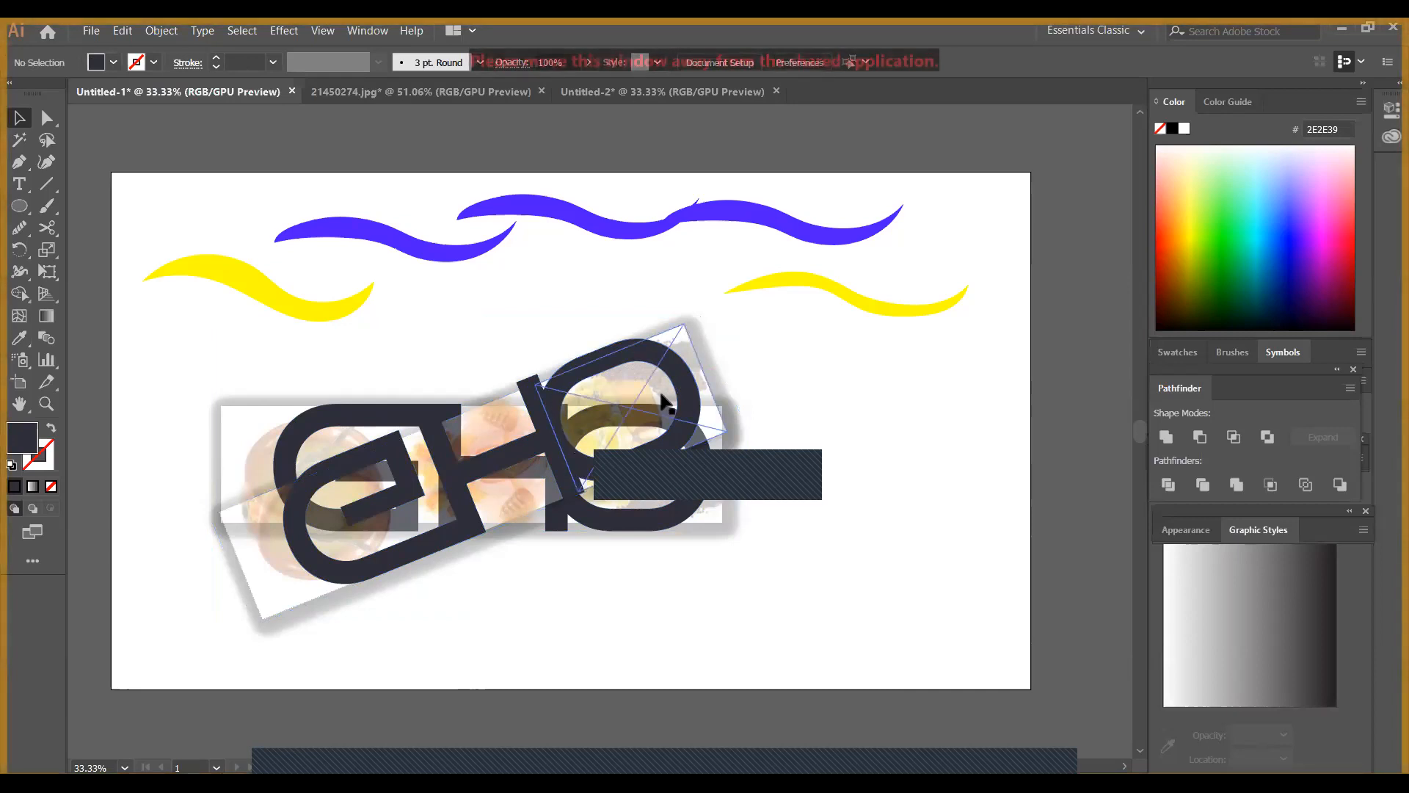
{"action": "left_click_drag", "start_coordinate": [661, 401], "coordinate": [966, 494]}
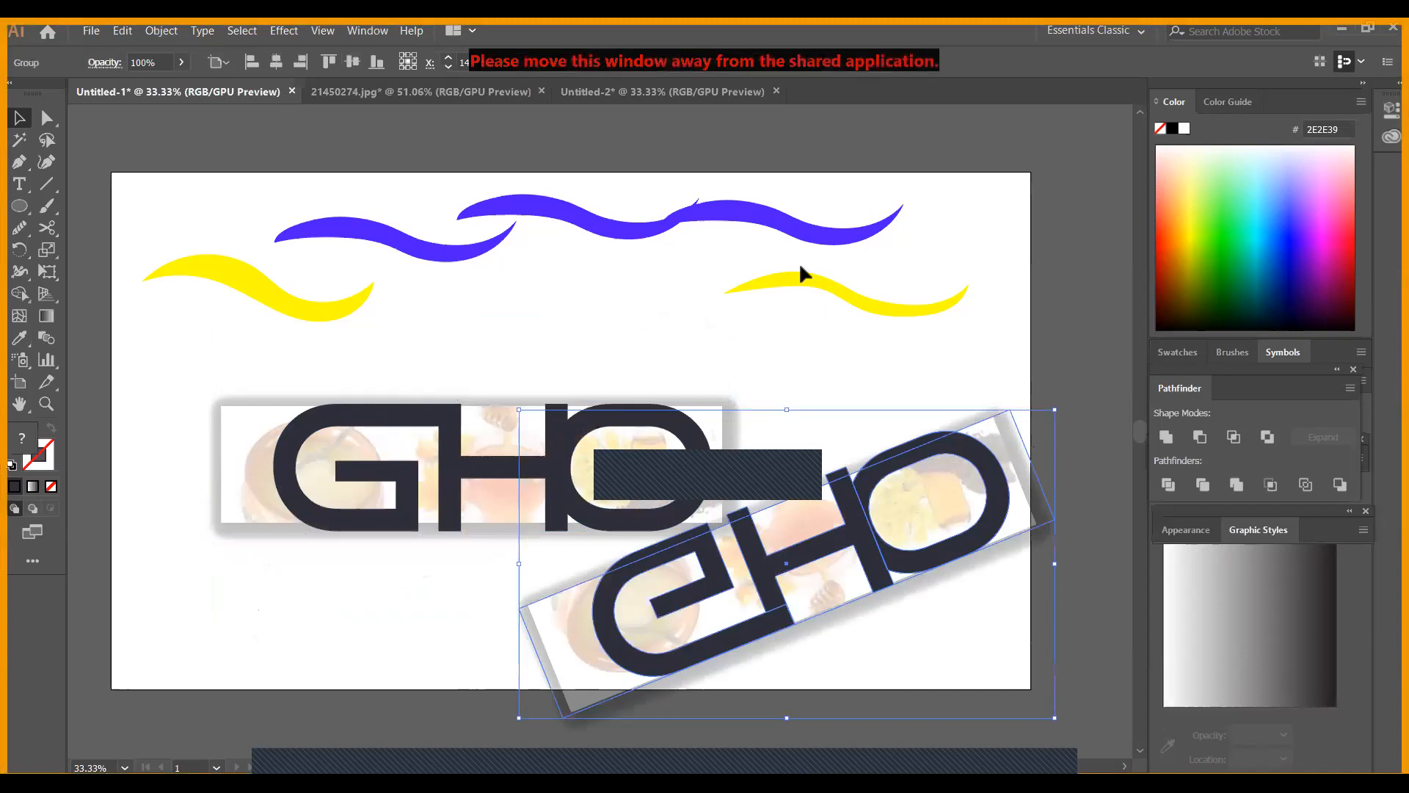
{"action": "left_click_drag", "start_coordinate": [849, 429], "coordinate": [609, 415]}
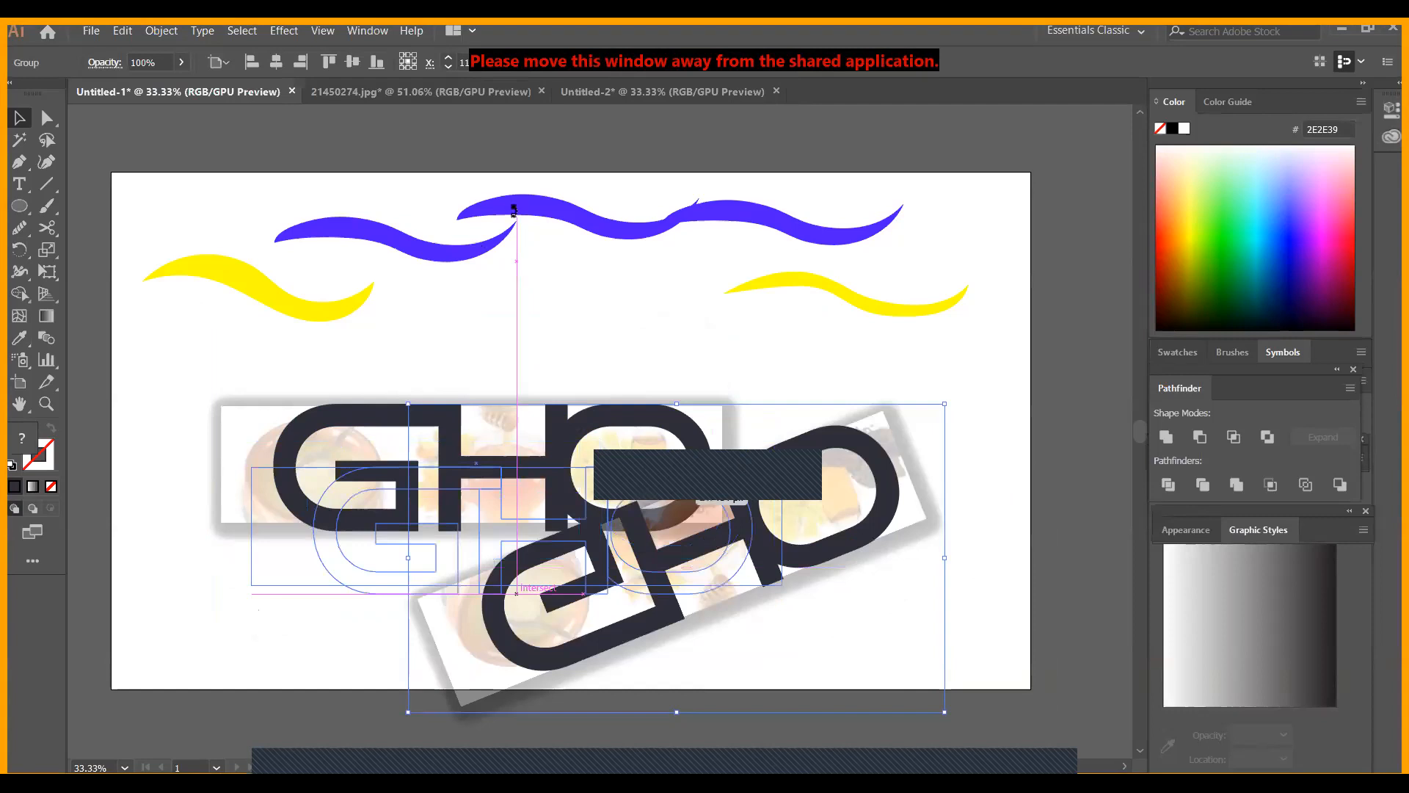
{"action": "left_click_drag", "start_coordinate": [404, 358], "coordinate": [428, 346]}
Rotate the leftmost blue wave until it stands almost vertical, reflect it, and nudge it slightly
{"action": "left_click_drag", "start_coordinate": [397, 230], "coordinate": [407, 302]}
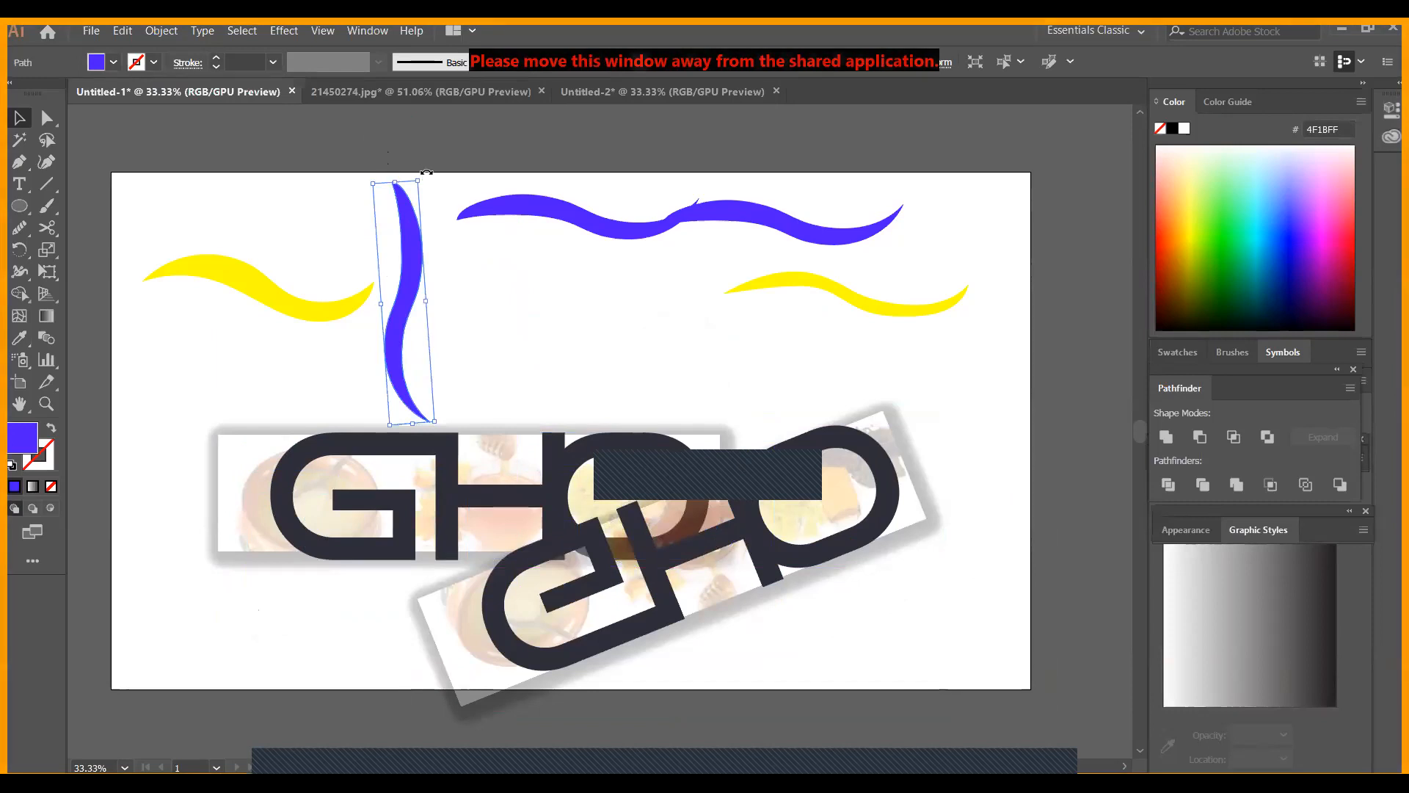
{"action": "left_click_drag", "start_coordinate": [428, 177], "coordinate": [432, 176]}
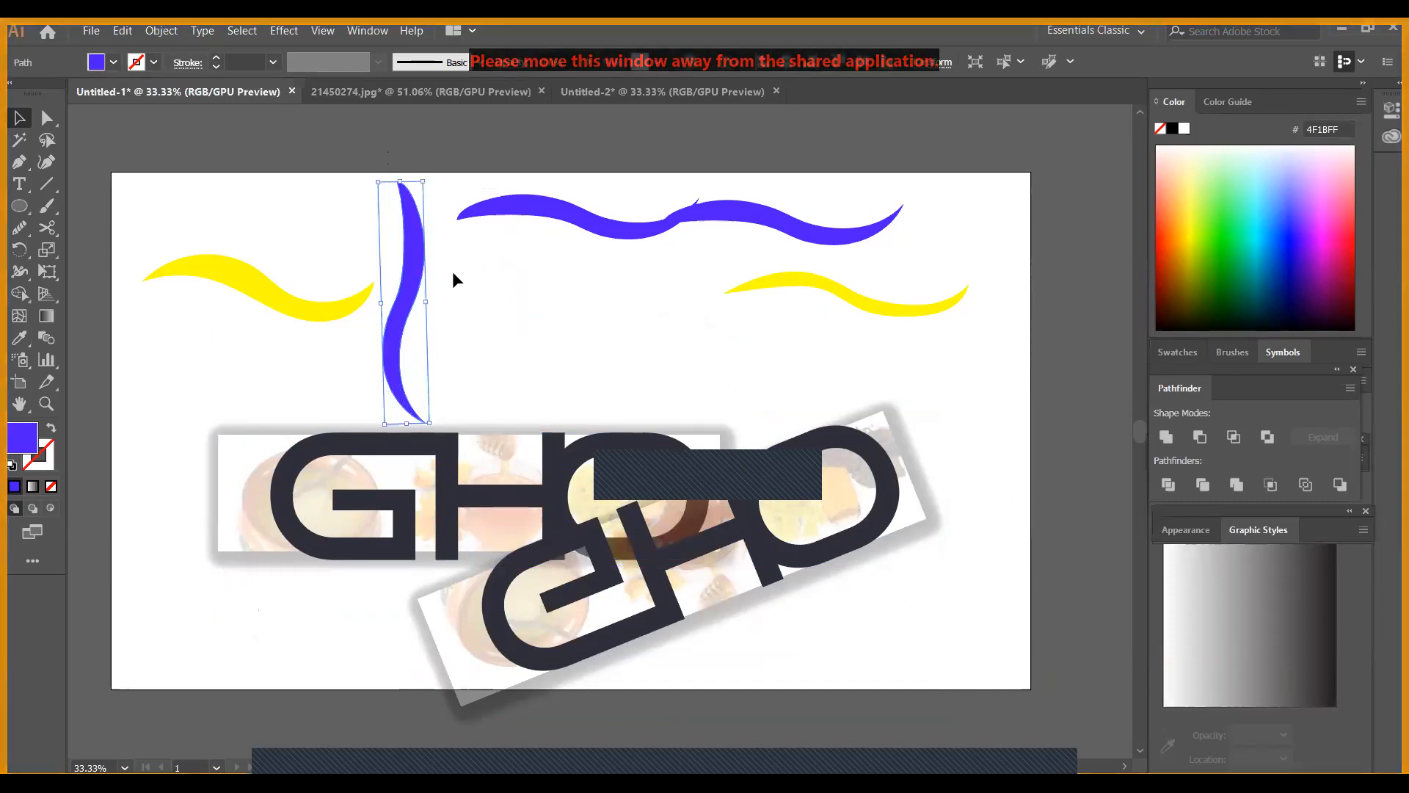
{"action": "right_click", "coordinate": [409, 270]}
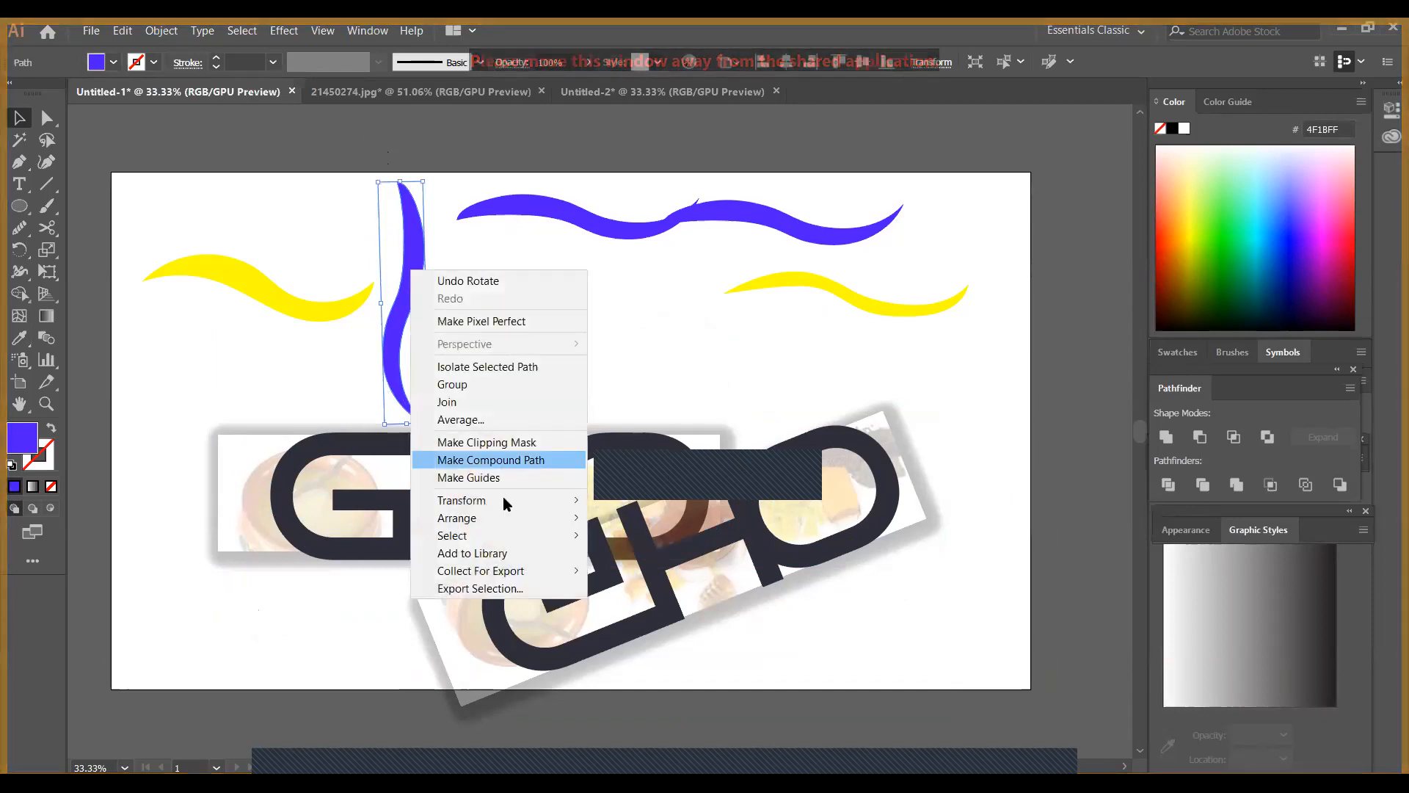
{"action": "mouse_move", "coordinate": [504, 499]}
{"action": "left_click", "coordinate": [640, 560]}
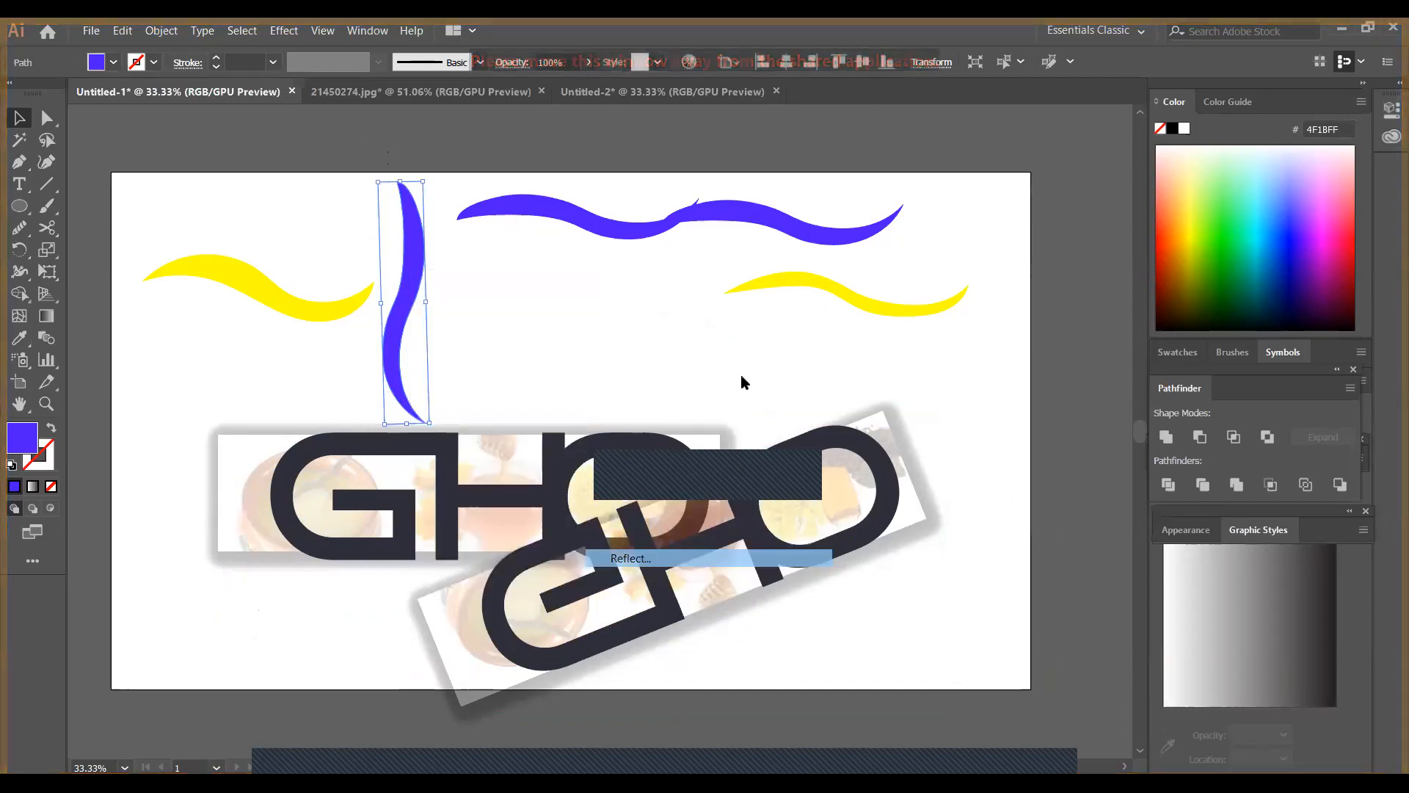
{"action": "left_click", "coordinate": [874, 437]}
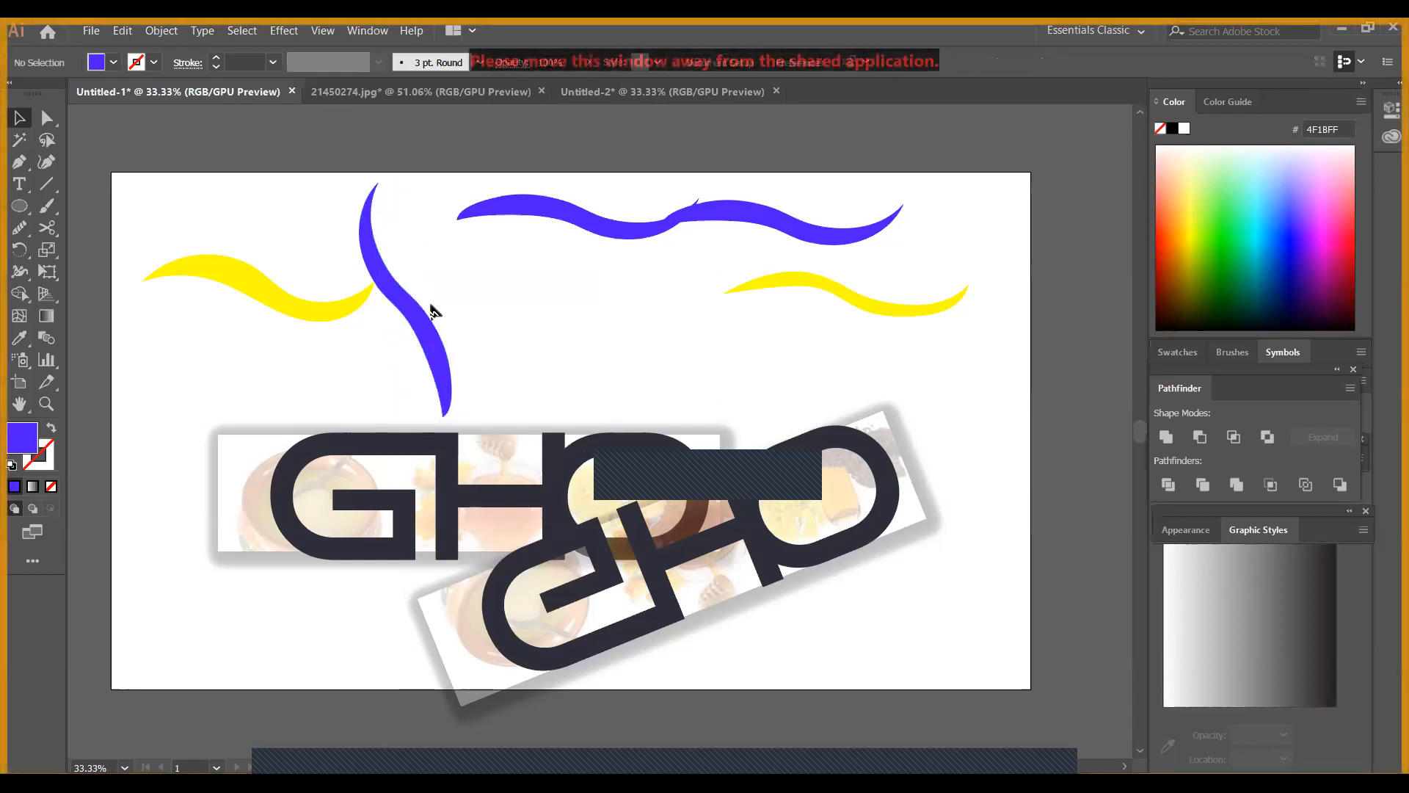
{"action": "mouse_move", "coordinate": [420, 332]}
{"action": "left_mouse_down"}
{"action": "mouse_move", "coordinate": [560, 315]}
{"action": "mouse_move", "coordinate": [422, 334]}
{"action": "left_mouse_up"}
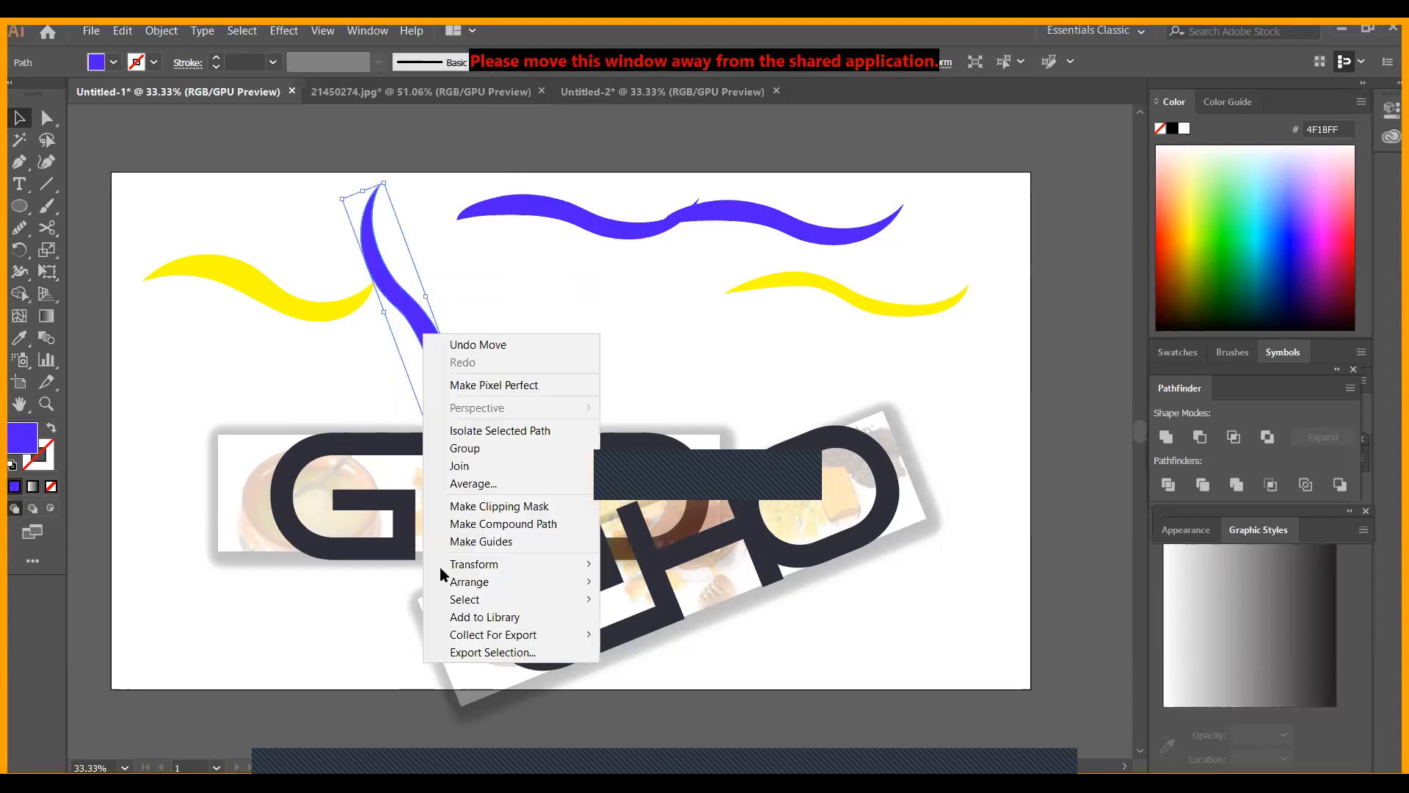
Create a reflected copy of the nearly vertical blue wave with the Reflect transform
{"action": "mouse_move", "coordinate": [444, 572]}
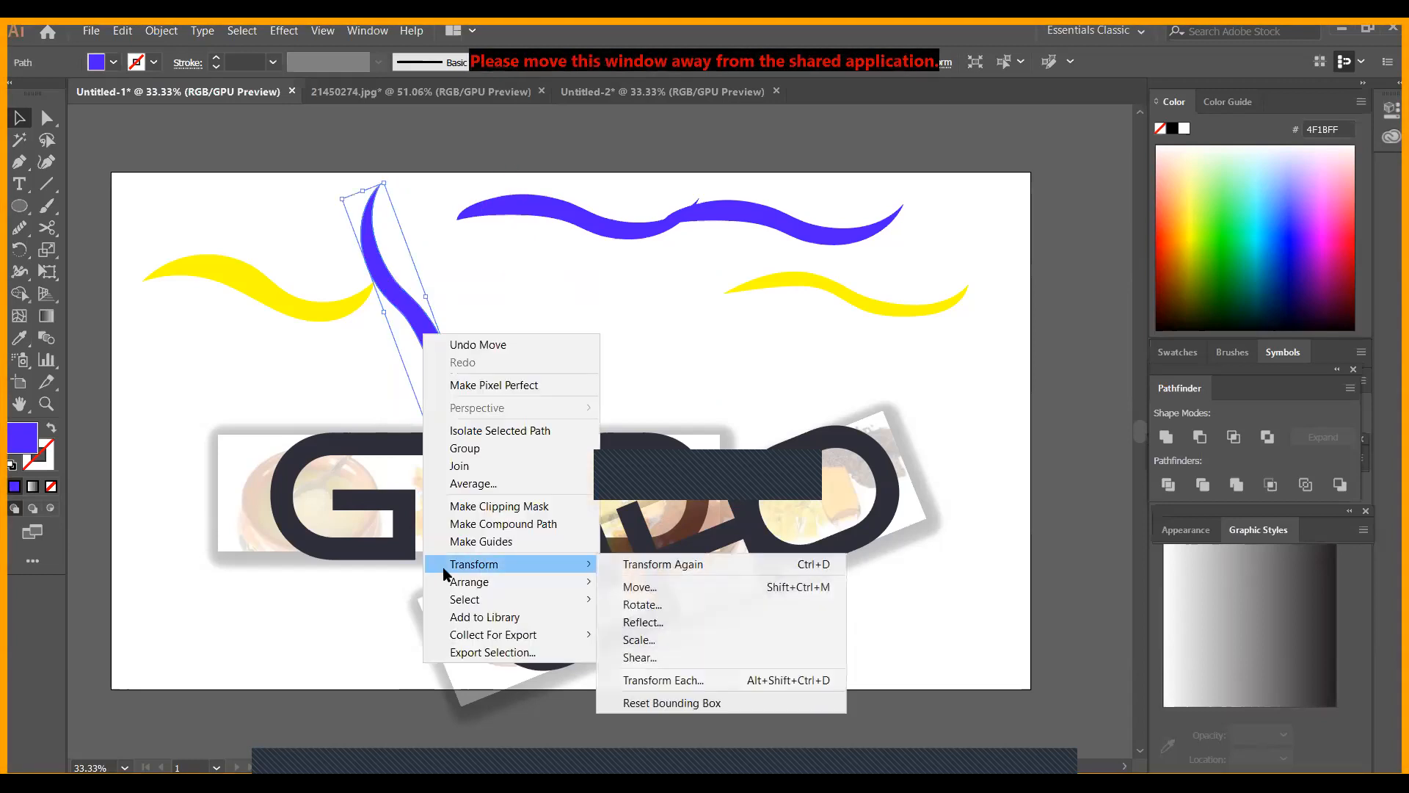
{"action": "left_click", "coordinate": [661, 621]}
{"action": "left_click", "coordinate": [772, 437]}
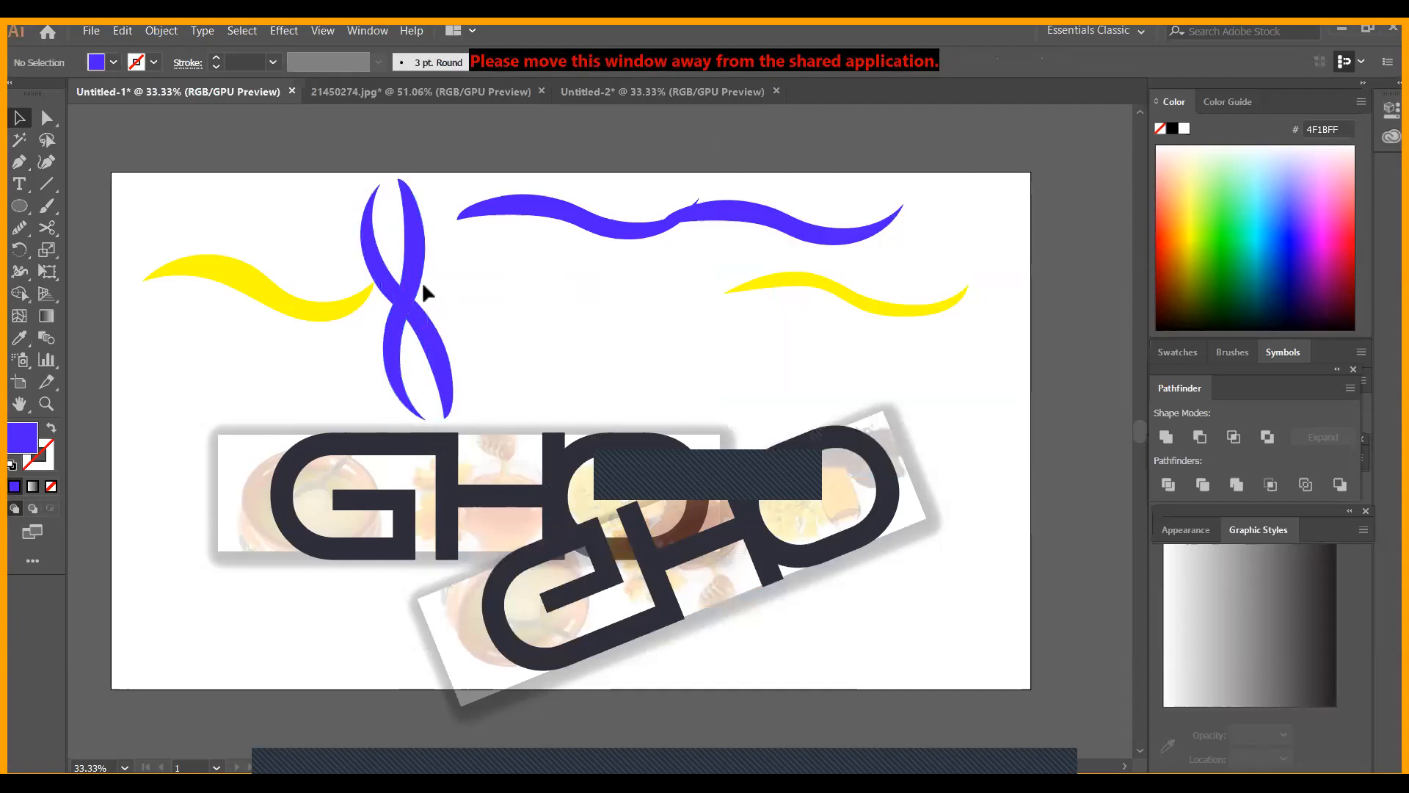
Move the reflected blue wave to the right and slightly up so the two waves form a Y shape, and deselect them
{"action": "mouse_move", "coordinate": [434, 288]}
{"action": "left_mouse_down"}
{"action": "mouse_move", "coordinate": [494, 286]}
{"action": "mouse_move", "coordinate": [450, 288]}
{"action": "left_mouse_up"}
{"action": "left_click", "coordinate": [527, 307]}
{"action": "left_click", "coordinate": [569, 340]}
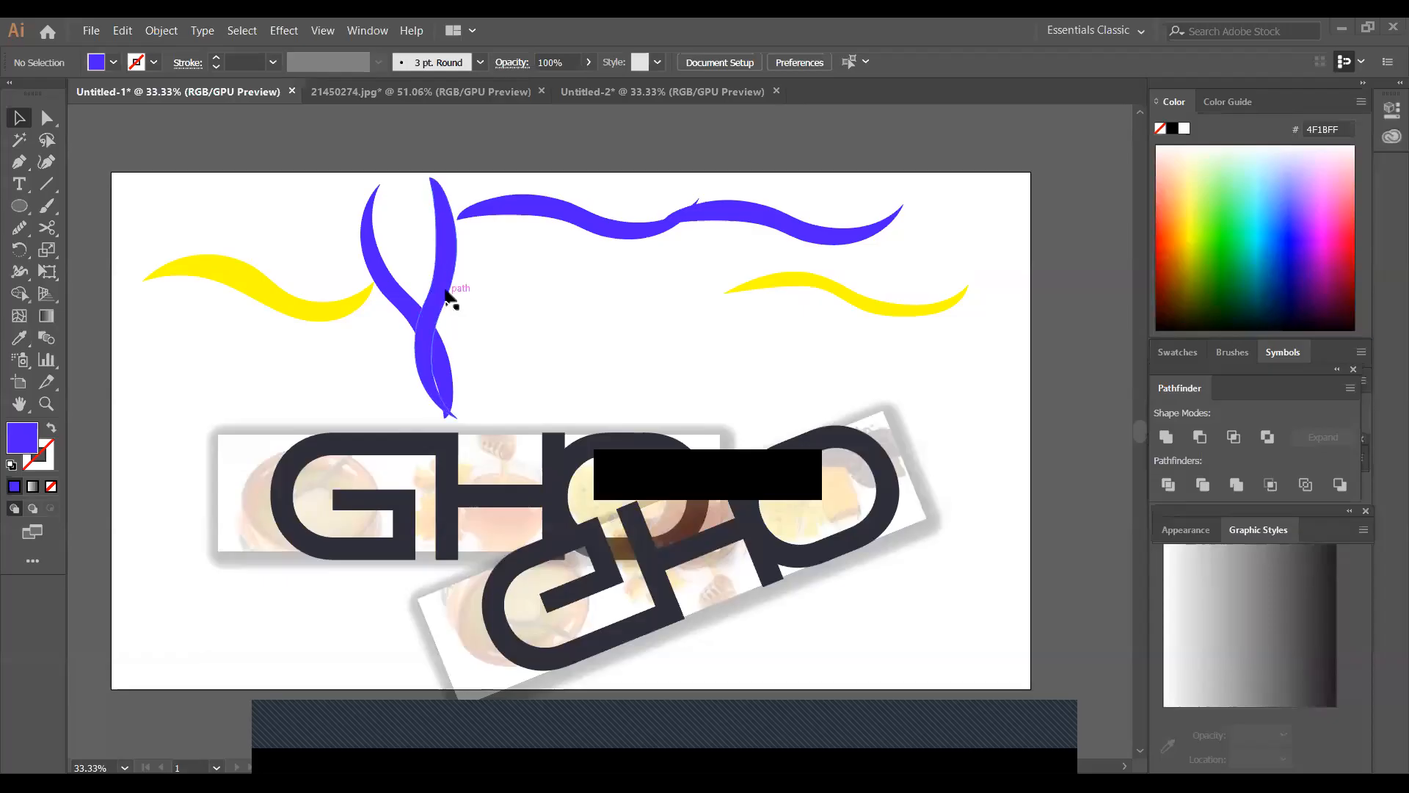
{"action": "left_click_drag", "start_coordinate": [436, 305], "coordinate": [435, 299]}
{"action": "left_click", "coordinate": [445, 410]}
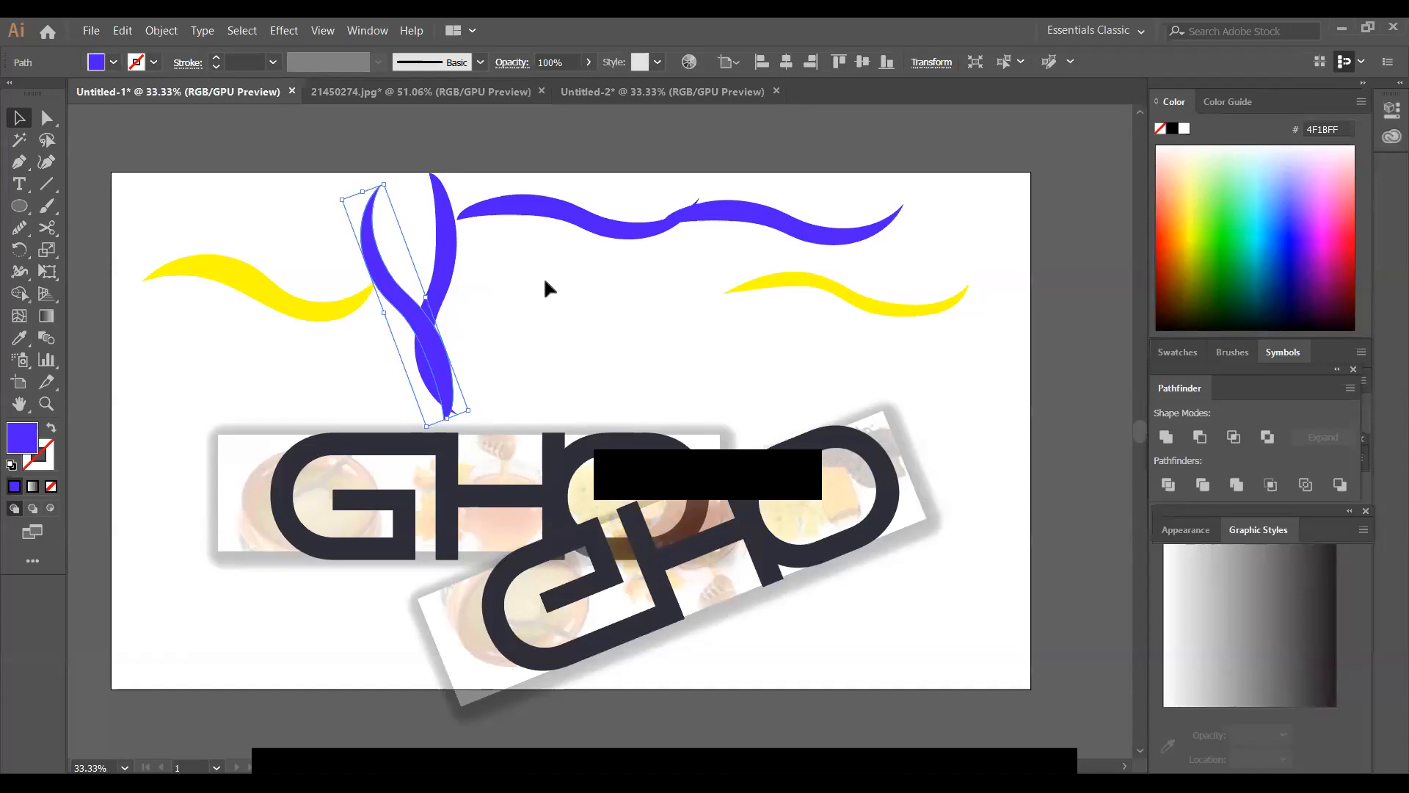
{"action": "left_click", "coordinate": [529, 330]}
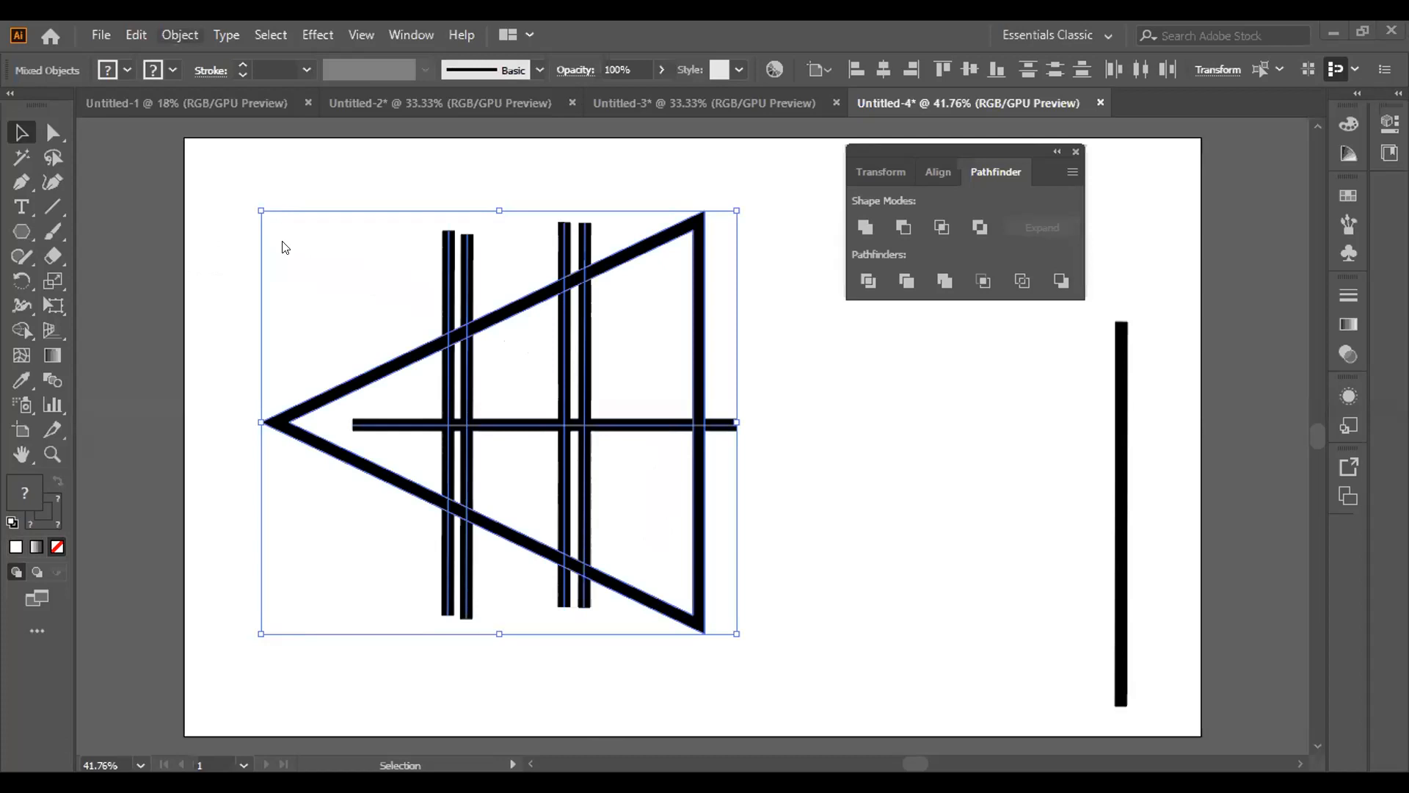
Expand the fill and stroke of the selected triangle and crossing bars in Untitled-4, and deselect them
{"action": "key", "text": "alt+o"}
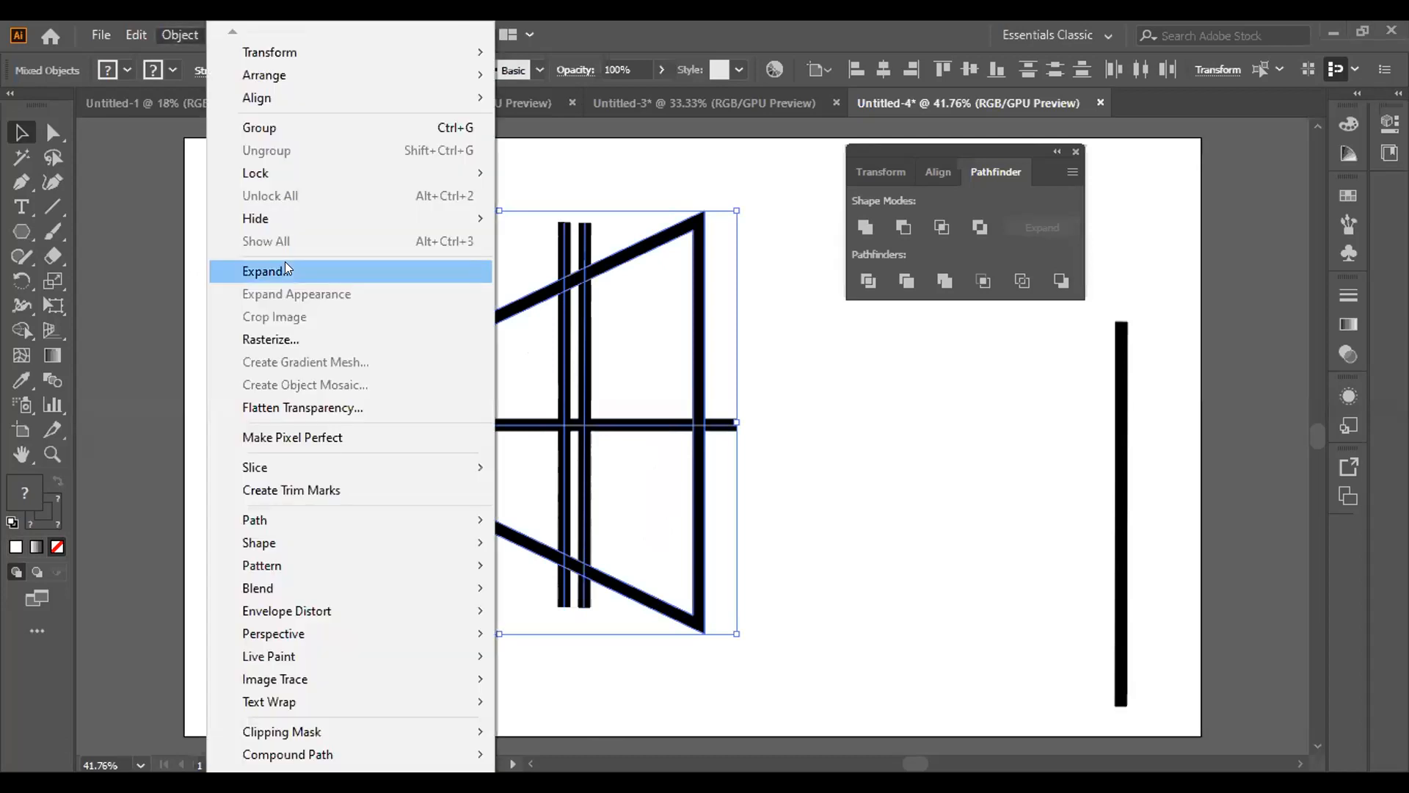
{"action": "left_click", "coordinate": [286, 269]}
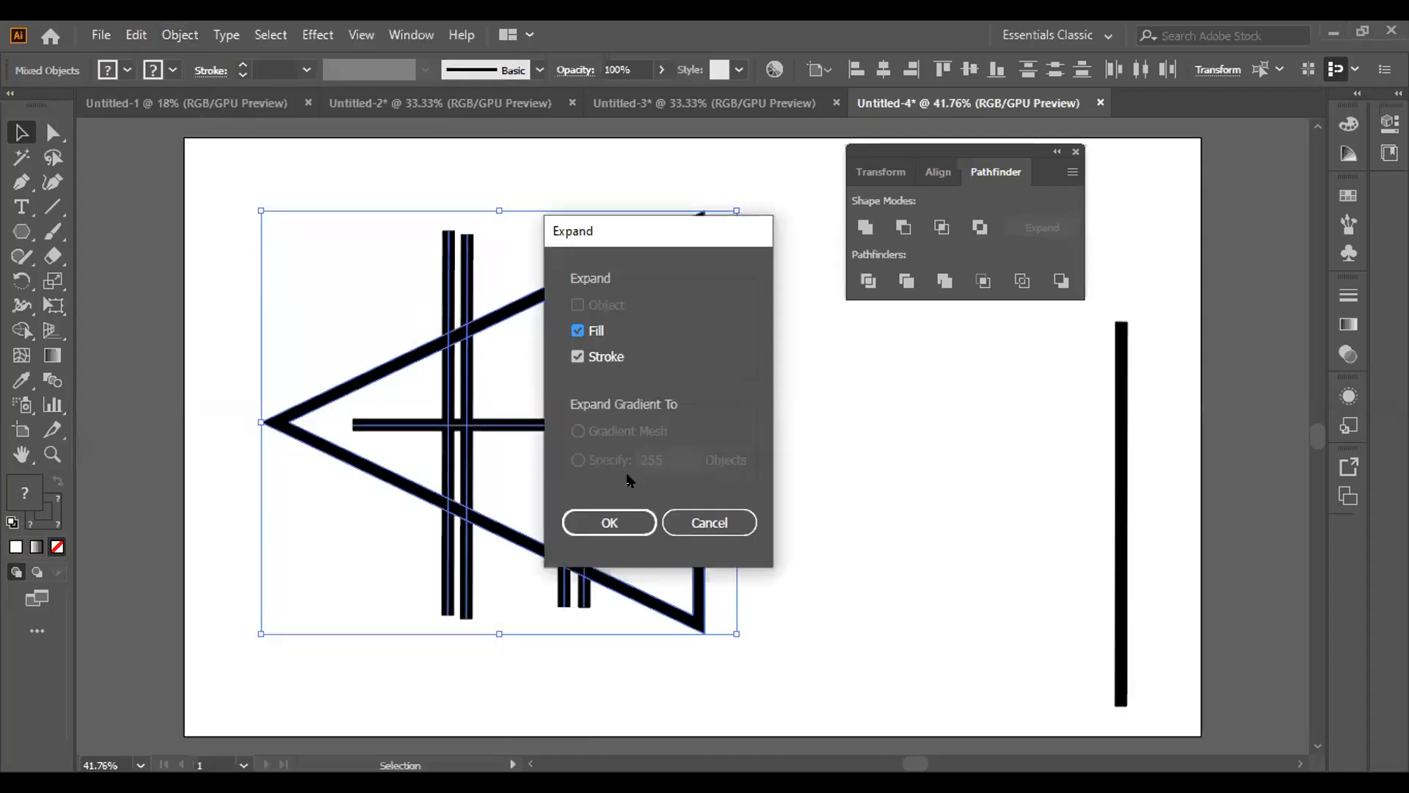
{"action": "left_click", "coordinate": [608, 521]}
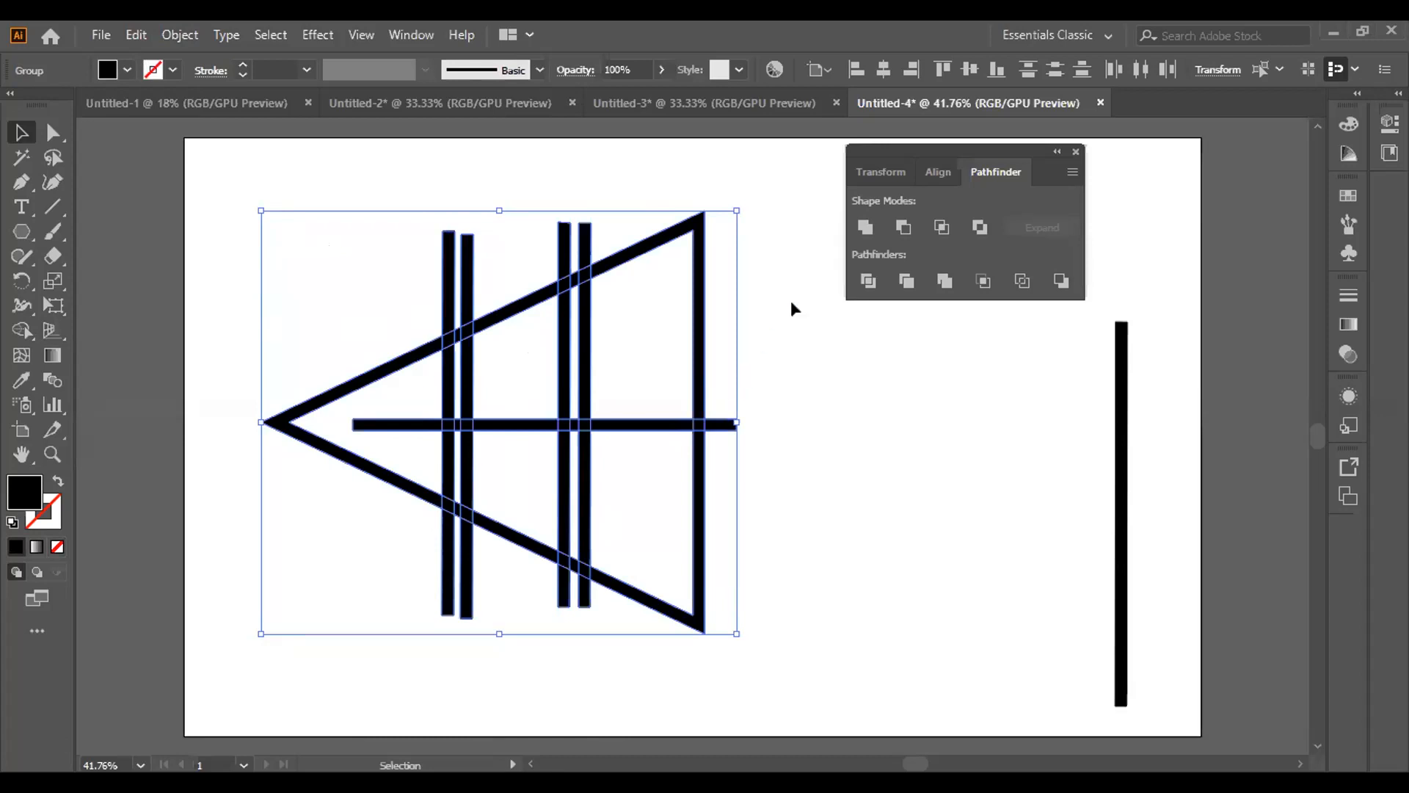
{"action": "left_click_drag", "start_coordinate": [779, 307], "coordinate": [332, 609]}
{"action": "left_click", "coordinate": [254, 545]}
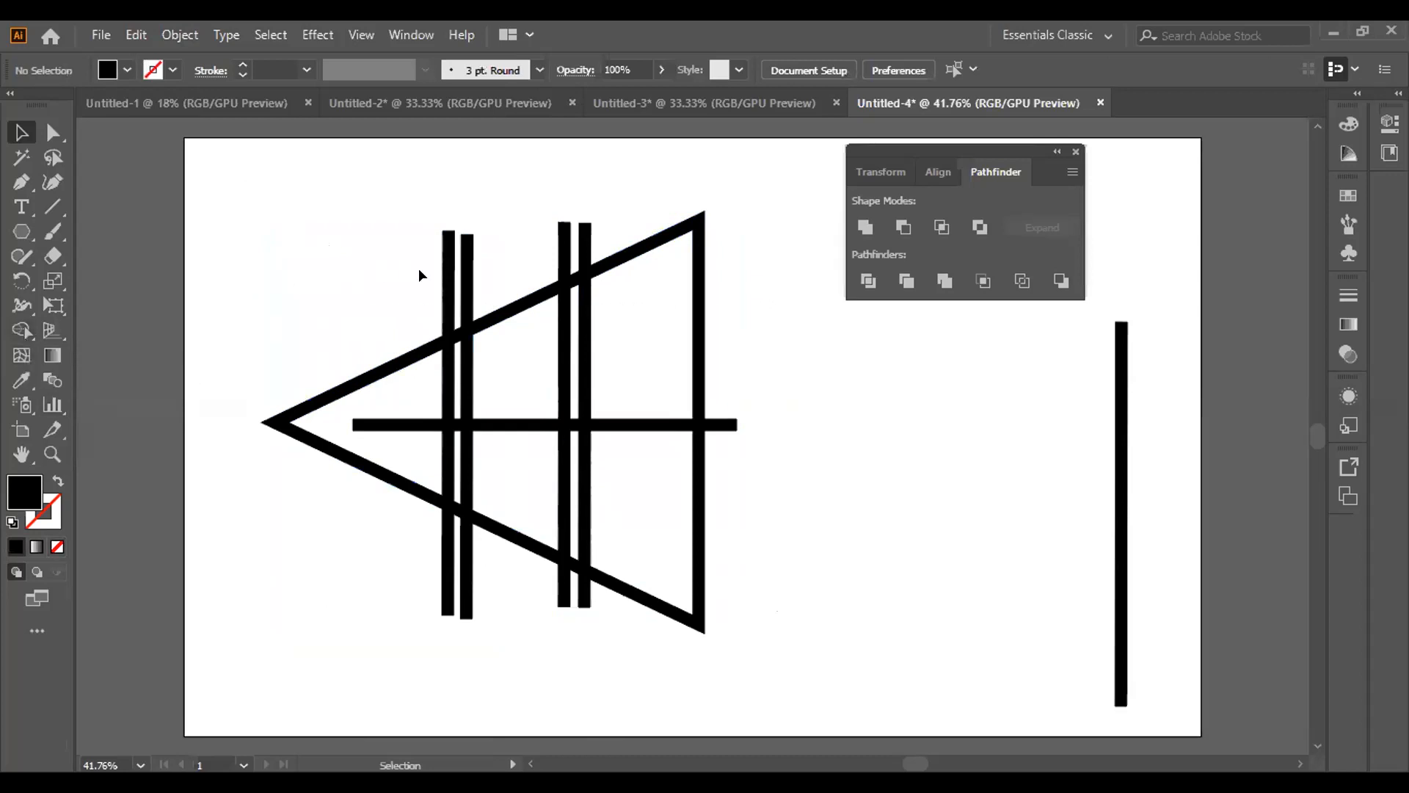
Split the triangle-and-bars group with Pathfinder Divide and ungroup the resulting pieces
{"action": "left_click", "coordinate": [22, 330]}
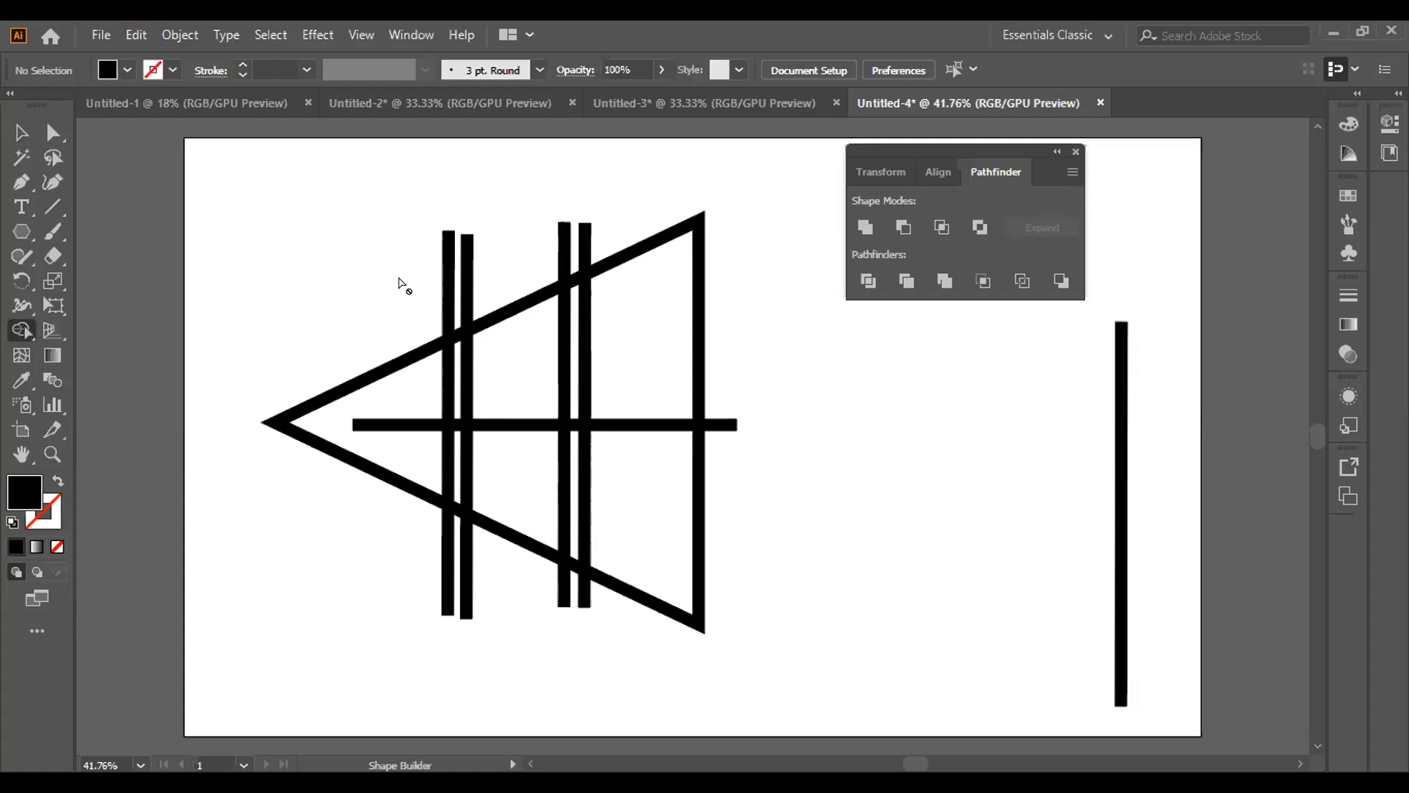
{"action": "key", "text": "v"}
{"action": "left_click", "coordinate": [464, 276]}
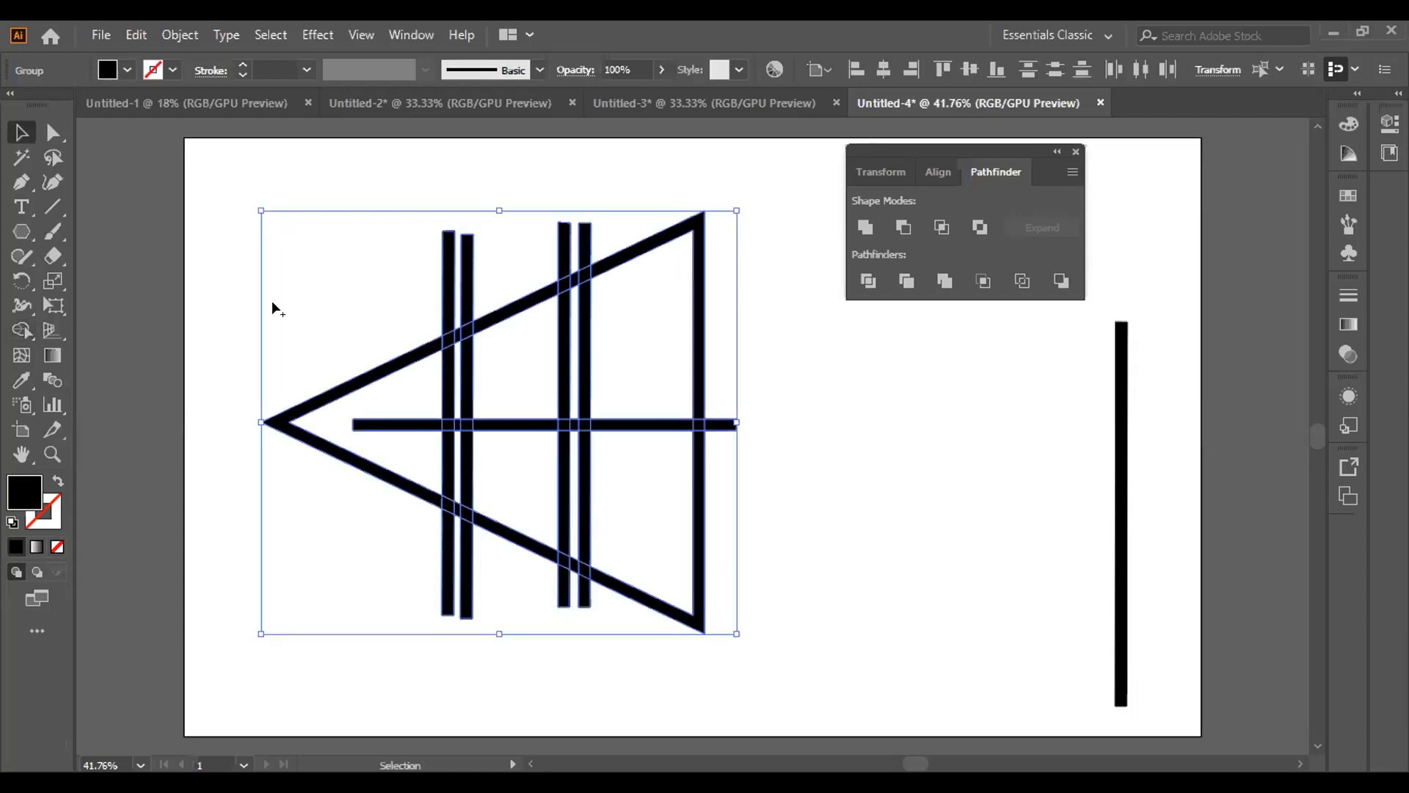
{"action": "left_click", "coordinate": [22, 330]}
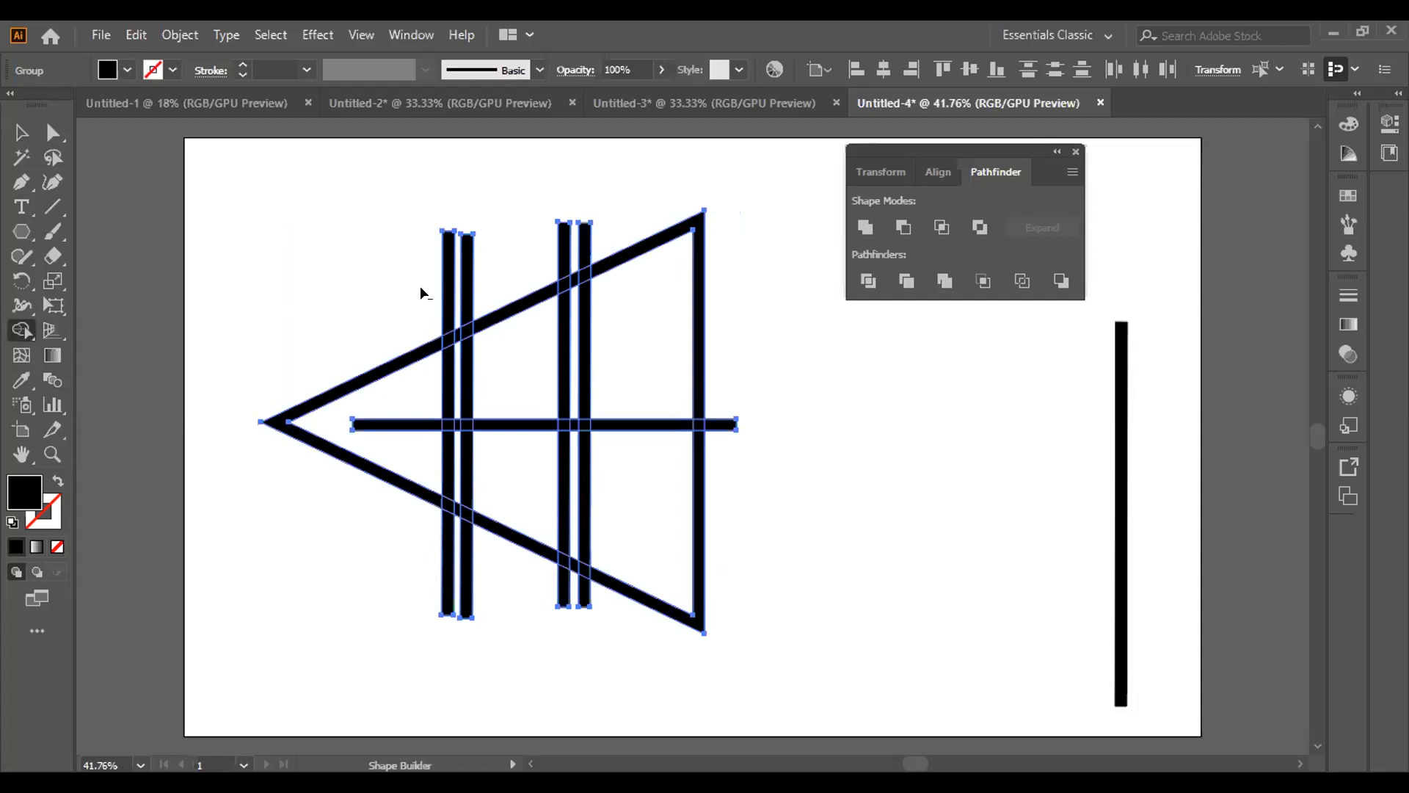
{"action": "left_click", "coordinate": [868, 282]}
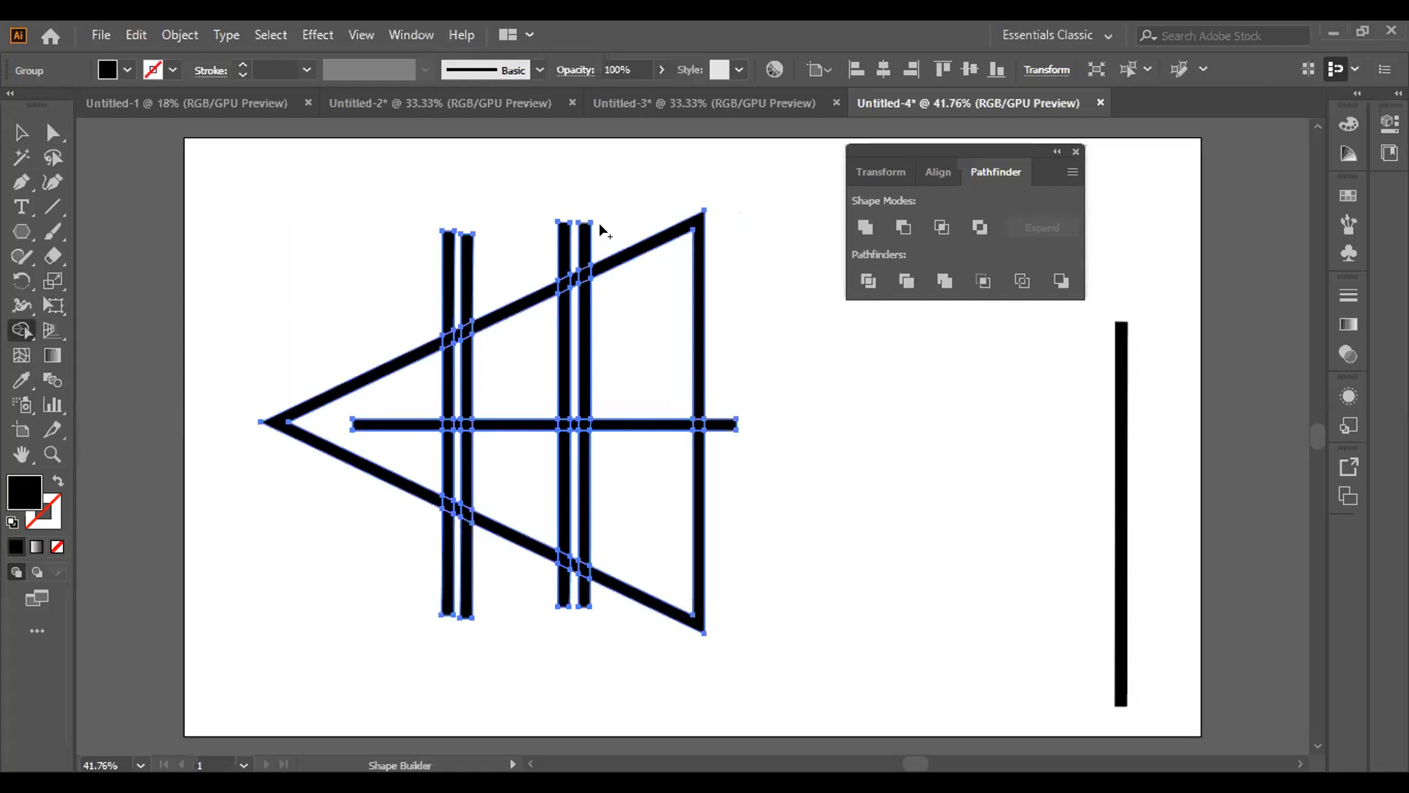
{"action": "right_click", "coordinate": [747, 315]}
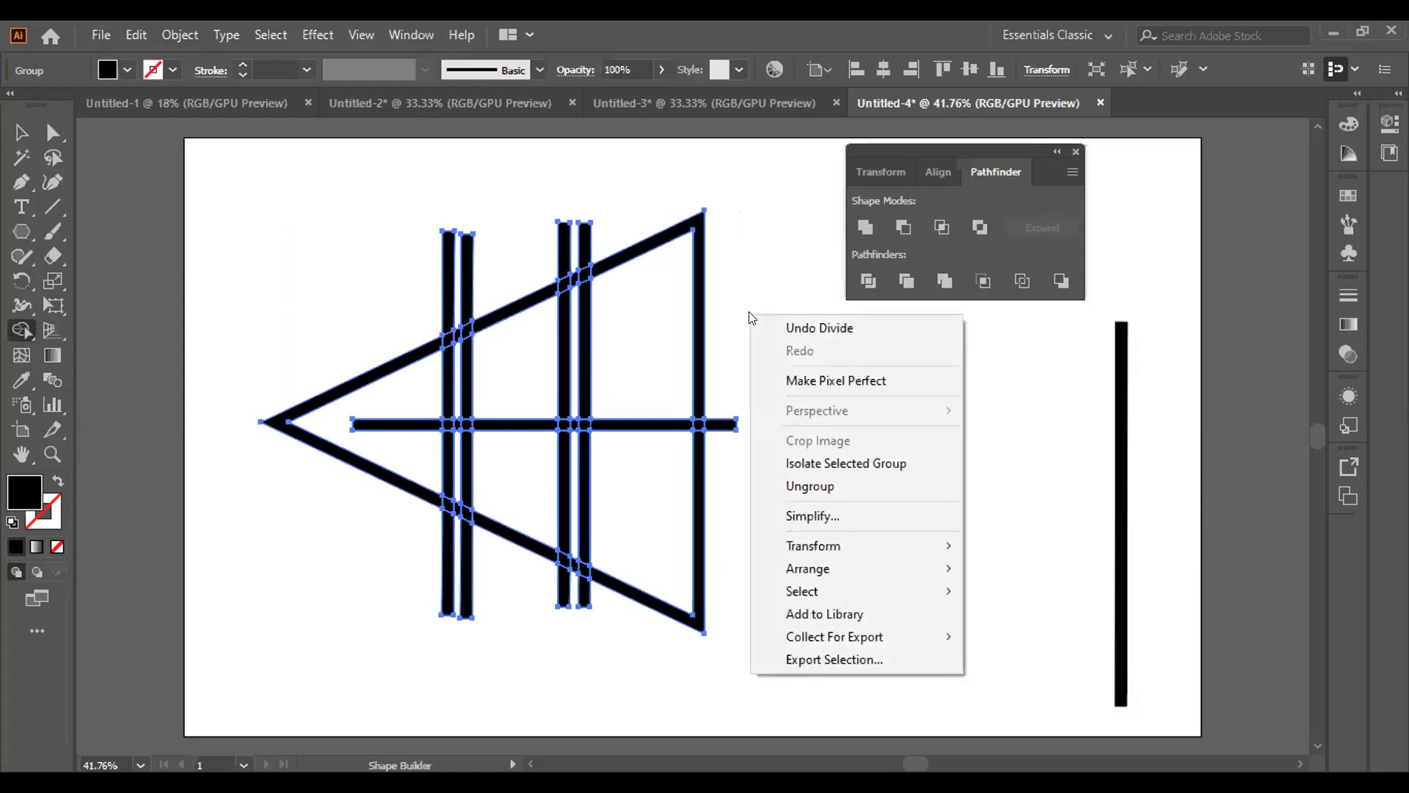
{"action": "left_click", "coordinate": [793, 487]}
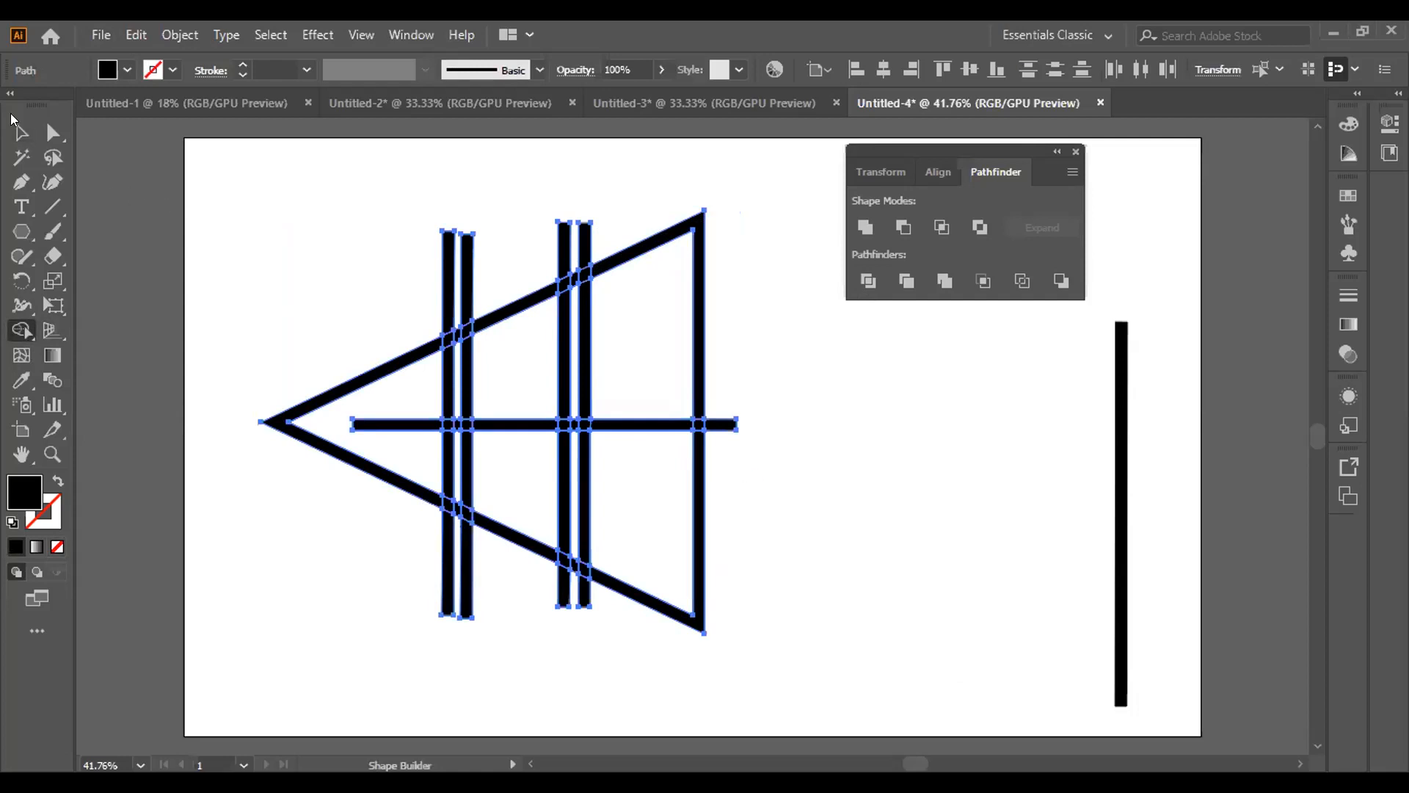
Select the upper ends of the two bars nearest the triangle's tip one at a time to check that they are separate pieces
{"action": "left_click", "coordinate": [14, 127]}
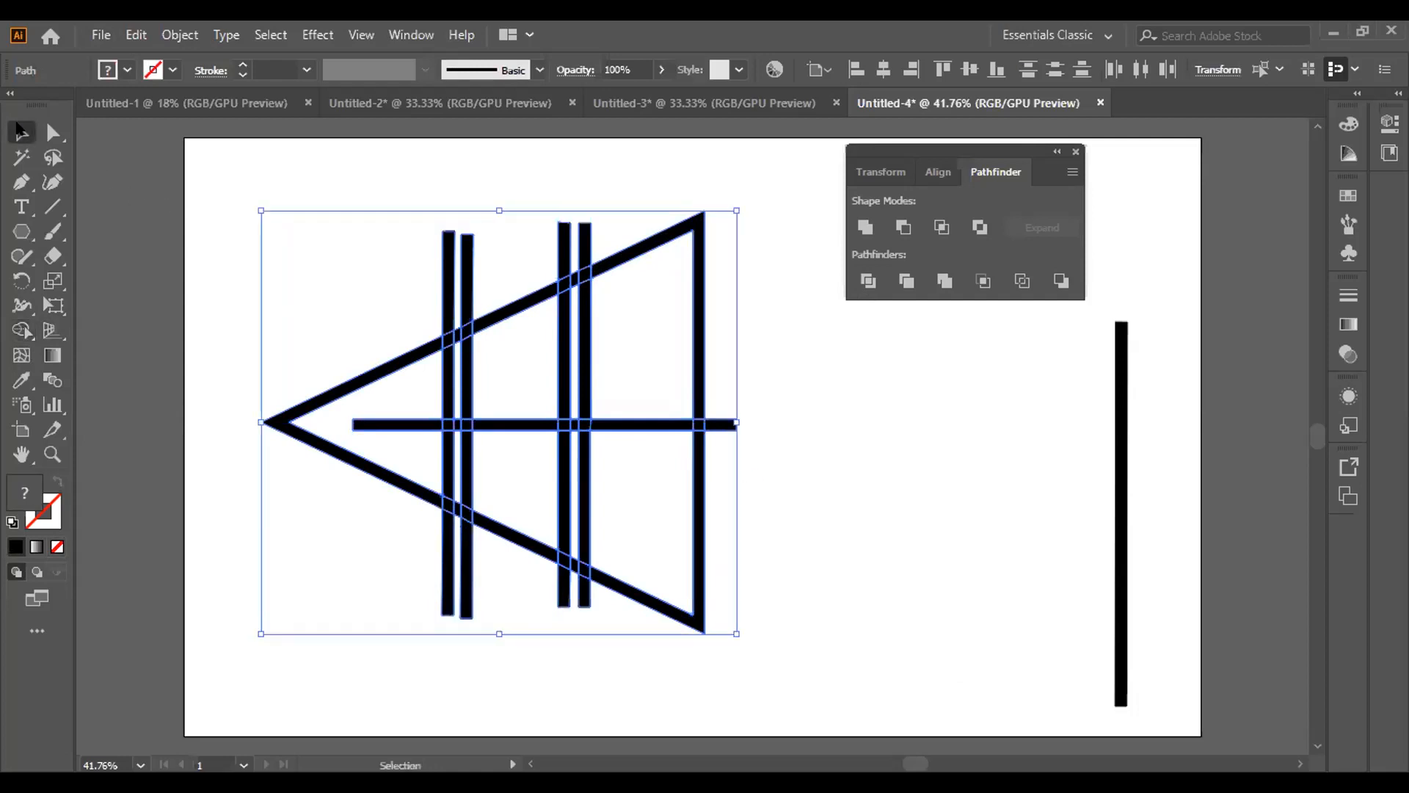
{"action": "right_click", "coordinate": [250, 240]}
{"action": "left_click_drag", "start_coordinate": [222, 325], "coordinate": [419, 313]}
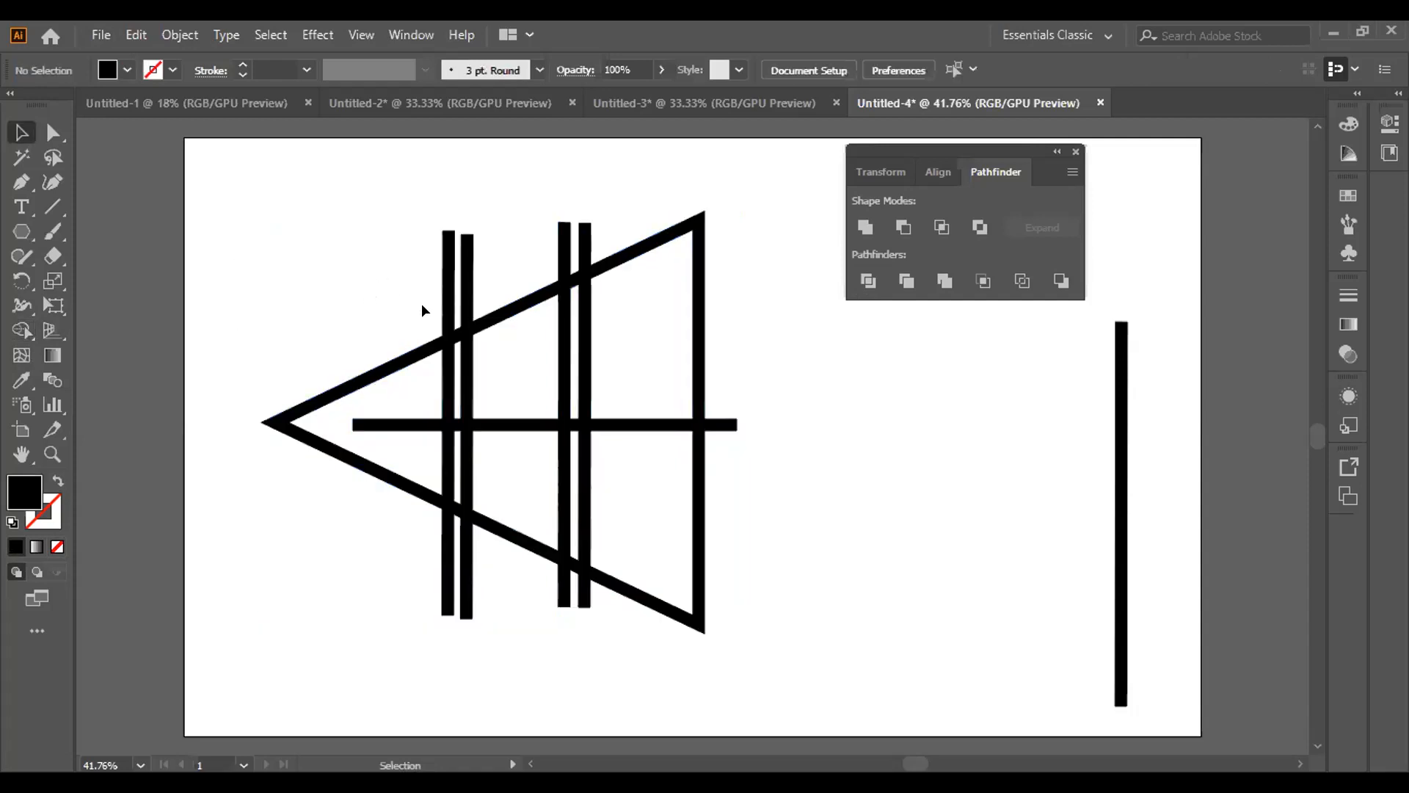
{"action": "left_click", "coordinate": [440, 310]}
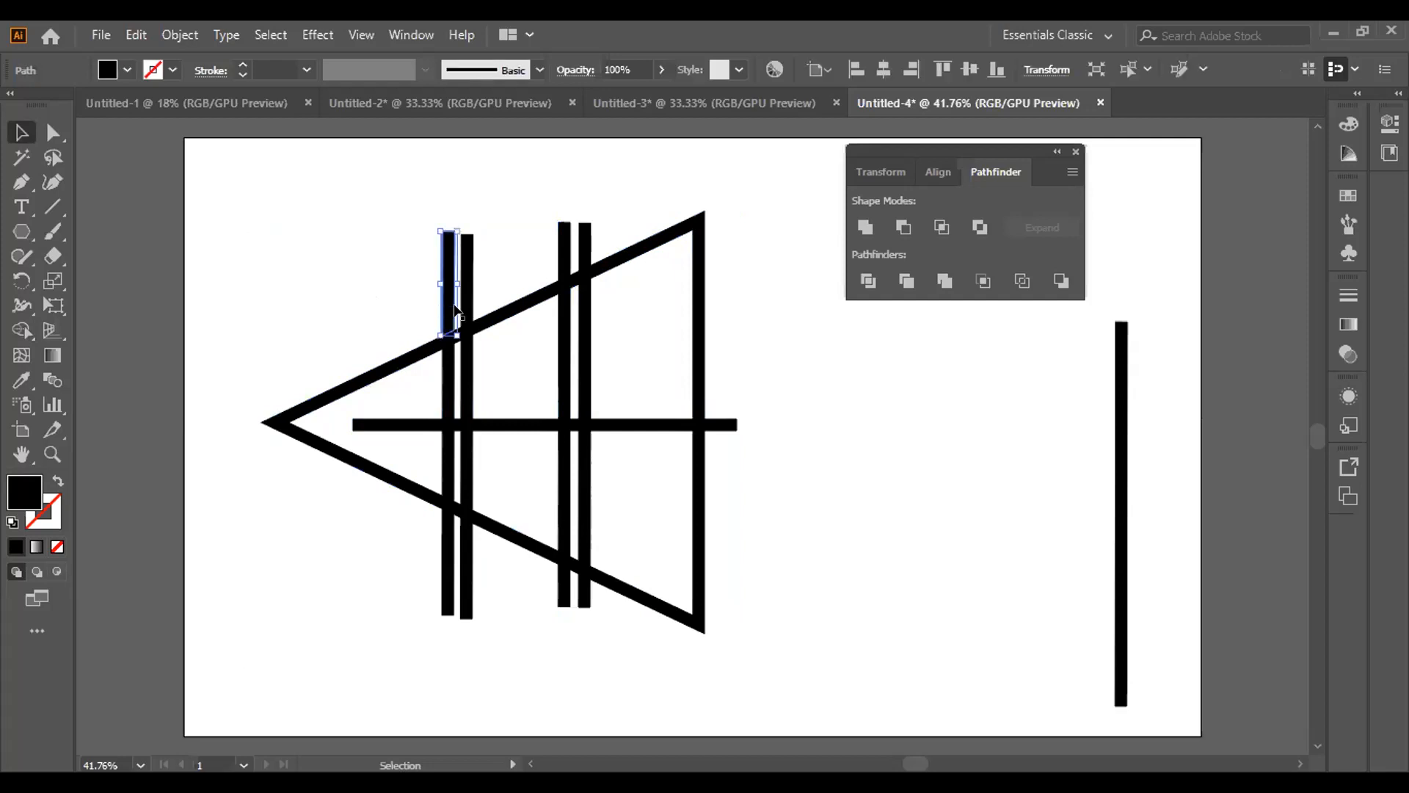
{"action": "left_click", "coordinate": [470, 312]}
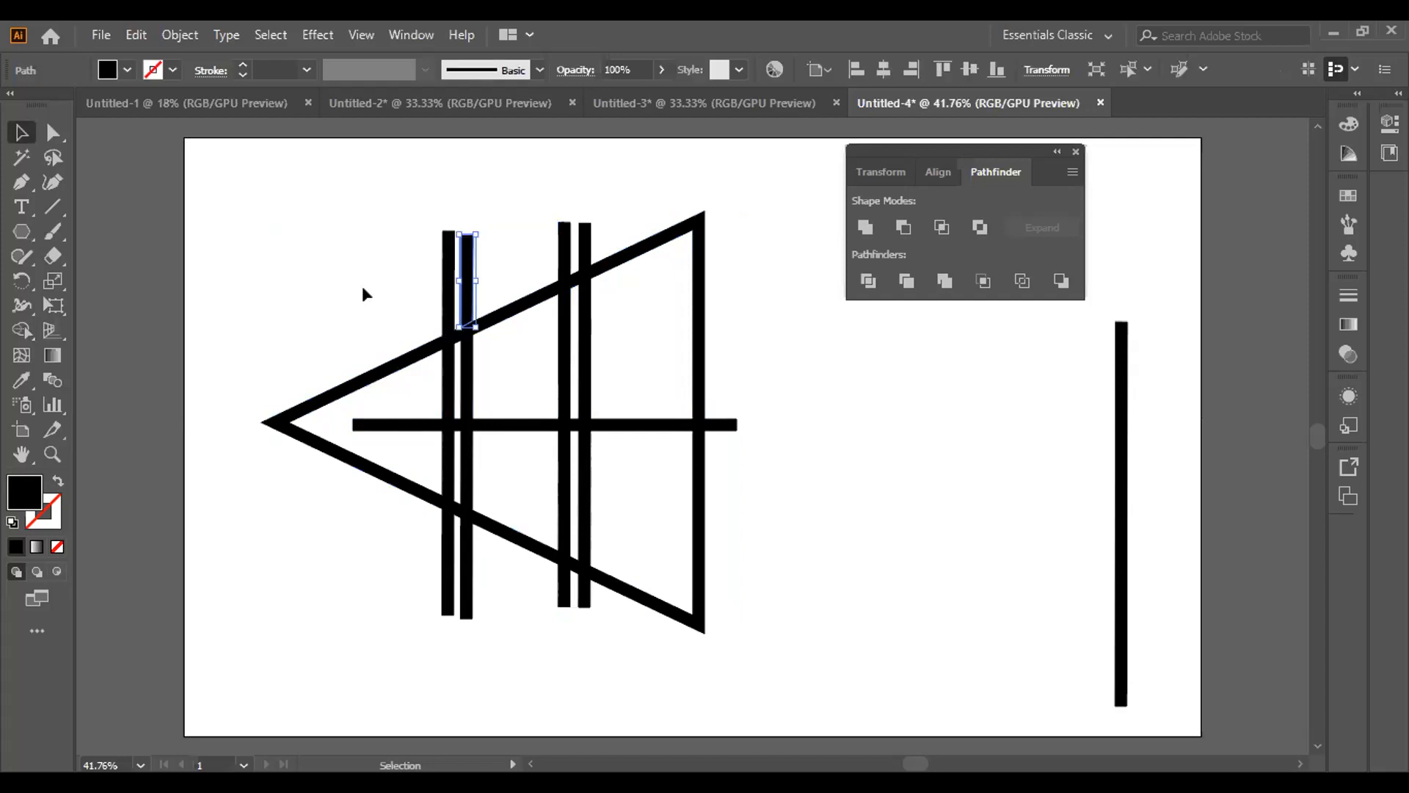
Try the Shape Builder tool on the bar ends above the triangle's upper edge, and deselect the artwork
{"action": "left_click_drag", "start_coordinate": [353, 284], "coordinate": [737, 579]}
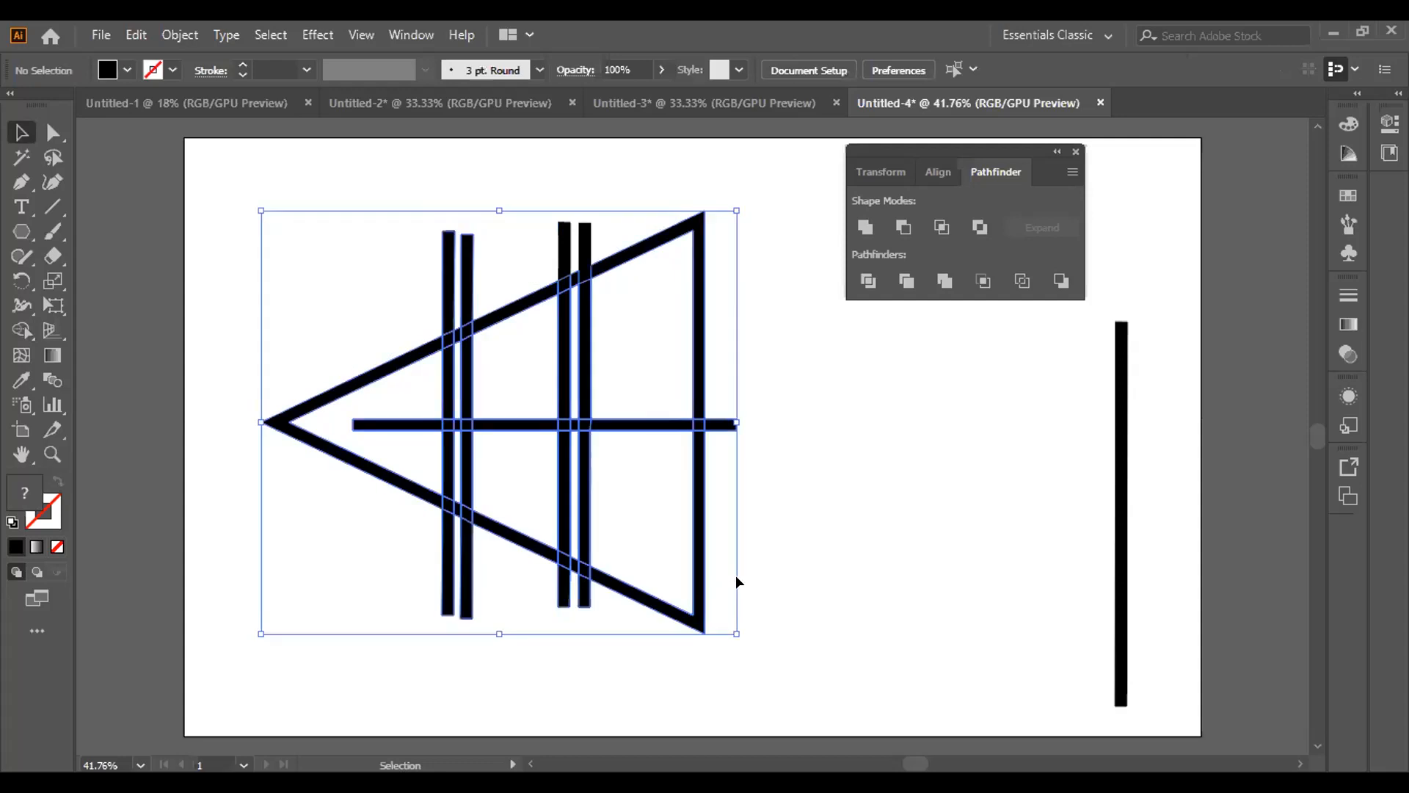
{"action": "left_click", "coordinate": [21, 330]}
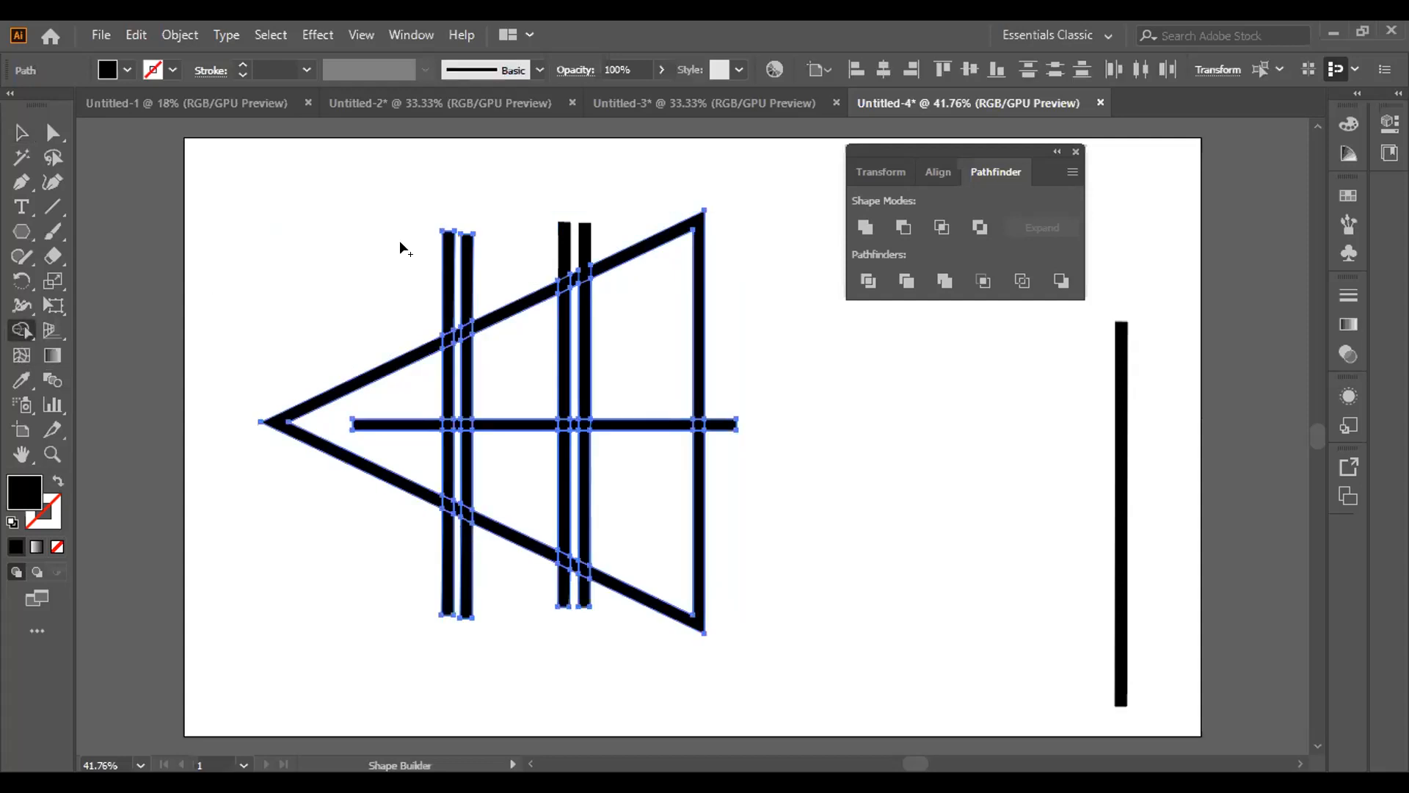
{"action": "left_click_drag", "start_coordinate": [418, 265], "coordinate": [469, 276]}
{"action": "key", "text": "v"}
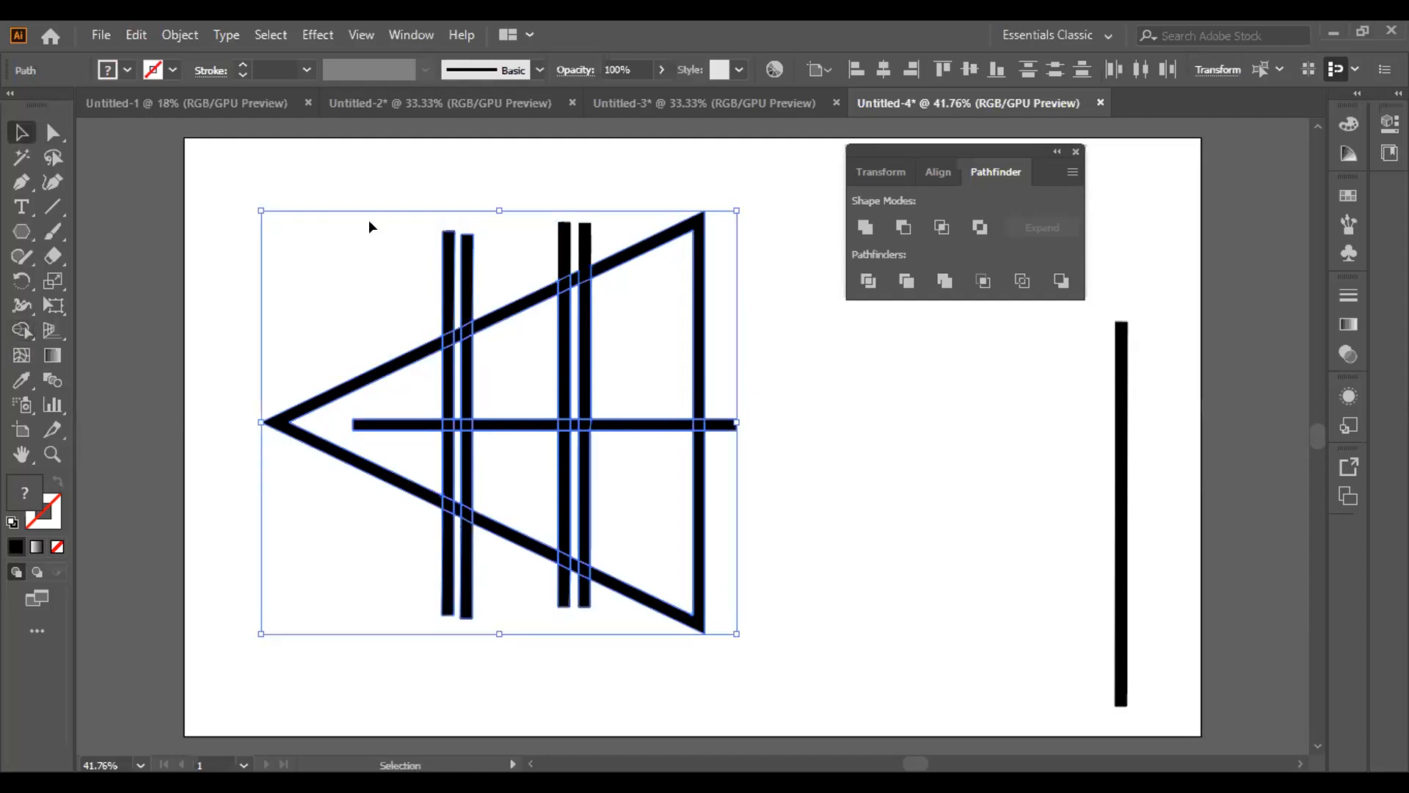
{"action": "left_click", "coordinate": [418, 136]}
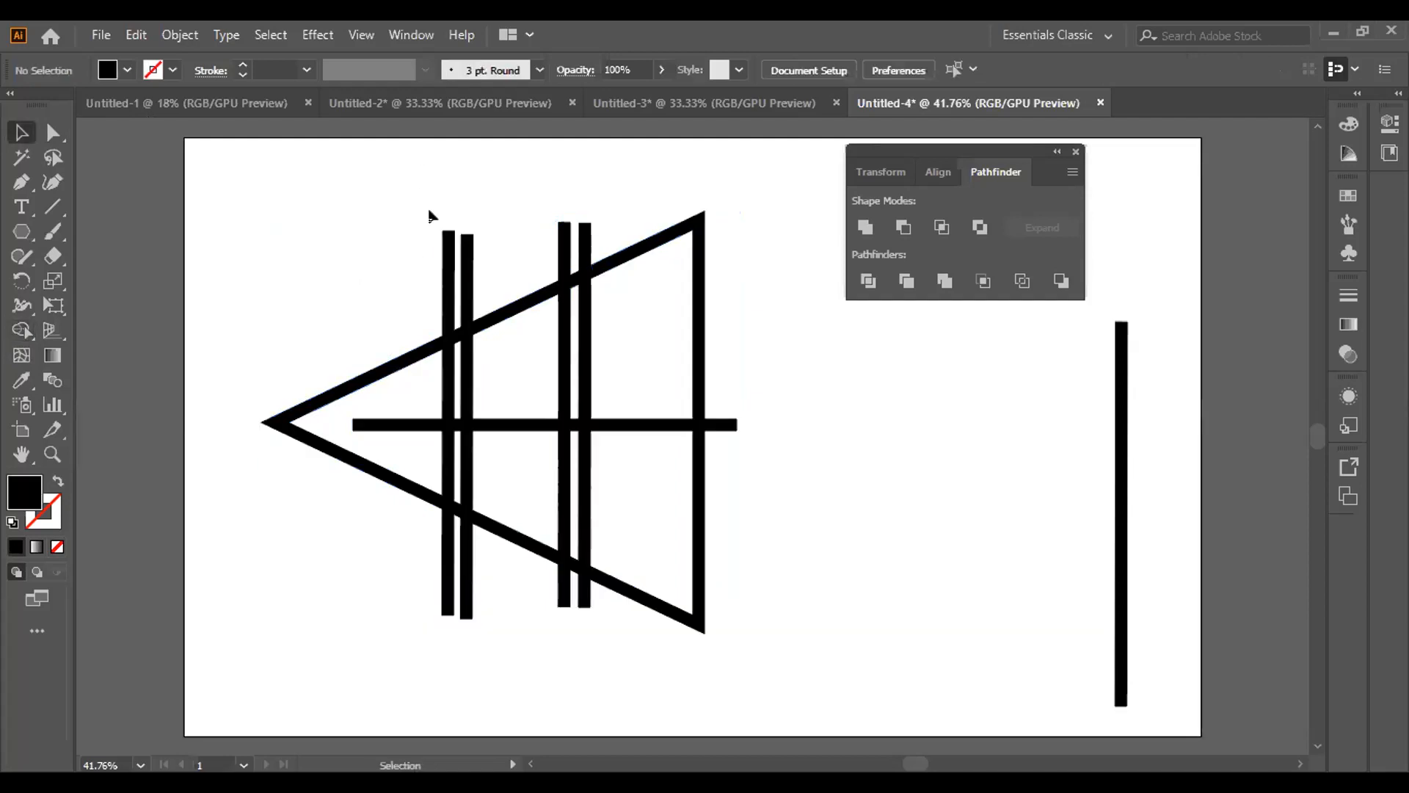
Delete the four vertical bar ends that stick out above the triangle's upper edge
{"action": "left_click", "coordinate": [447, 283]}
{"action": "key", "text": "Delete"}
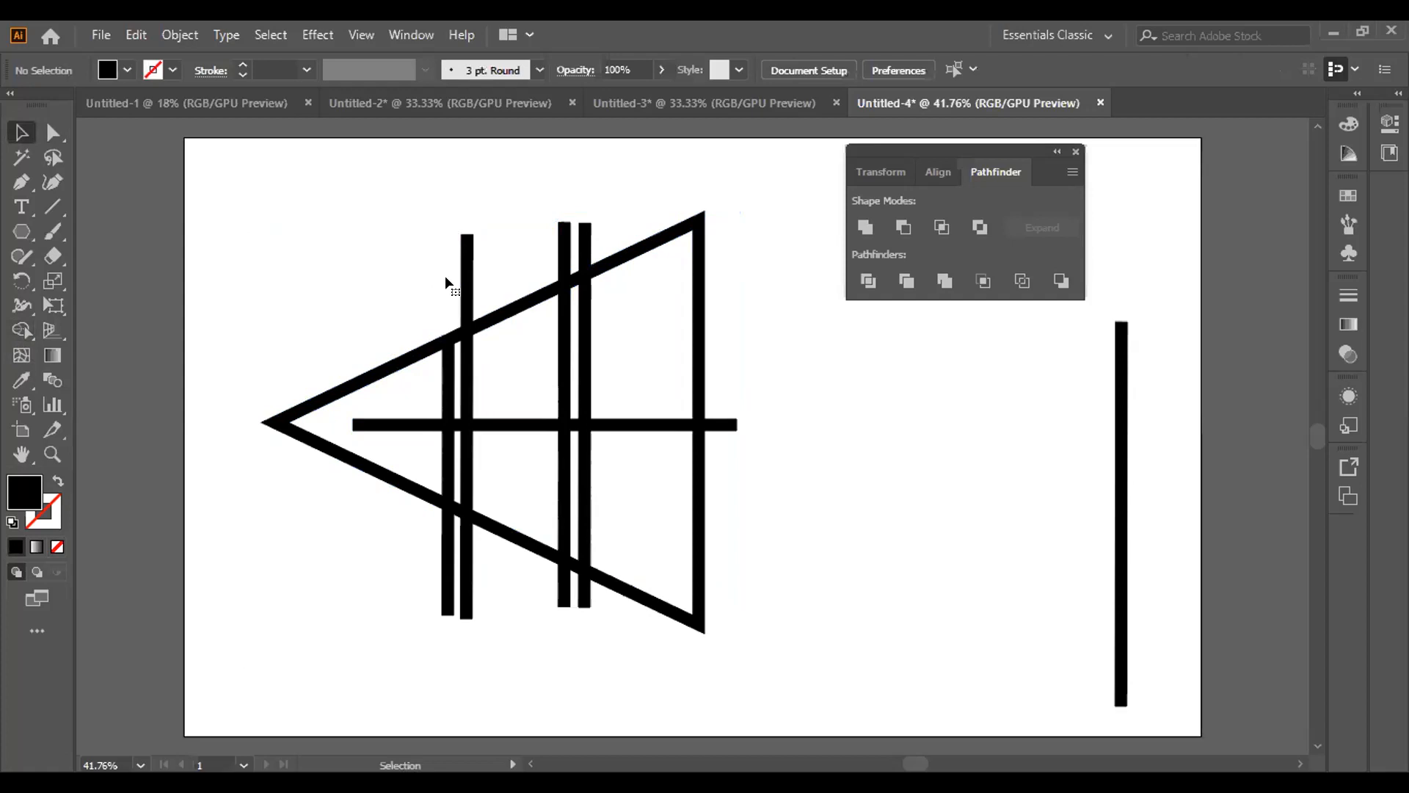
{"action": "left_click", "coordinate": [465, 293]}
{"action": "key", "text": "Delete"}
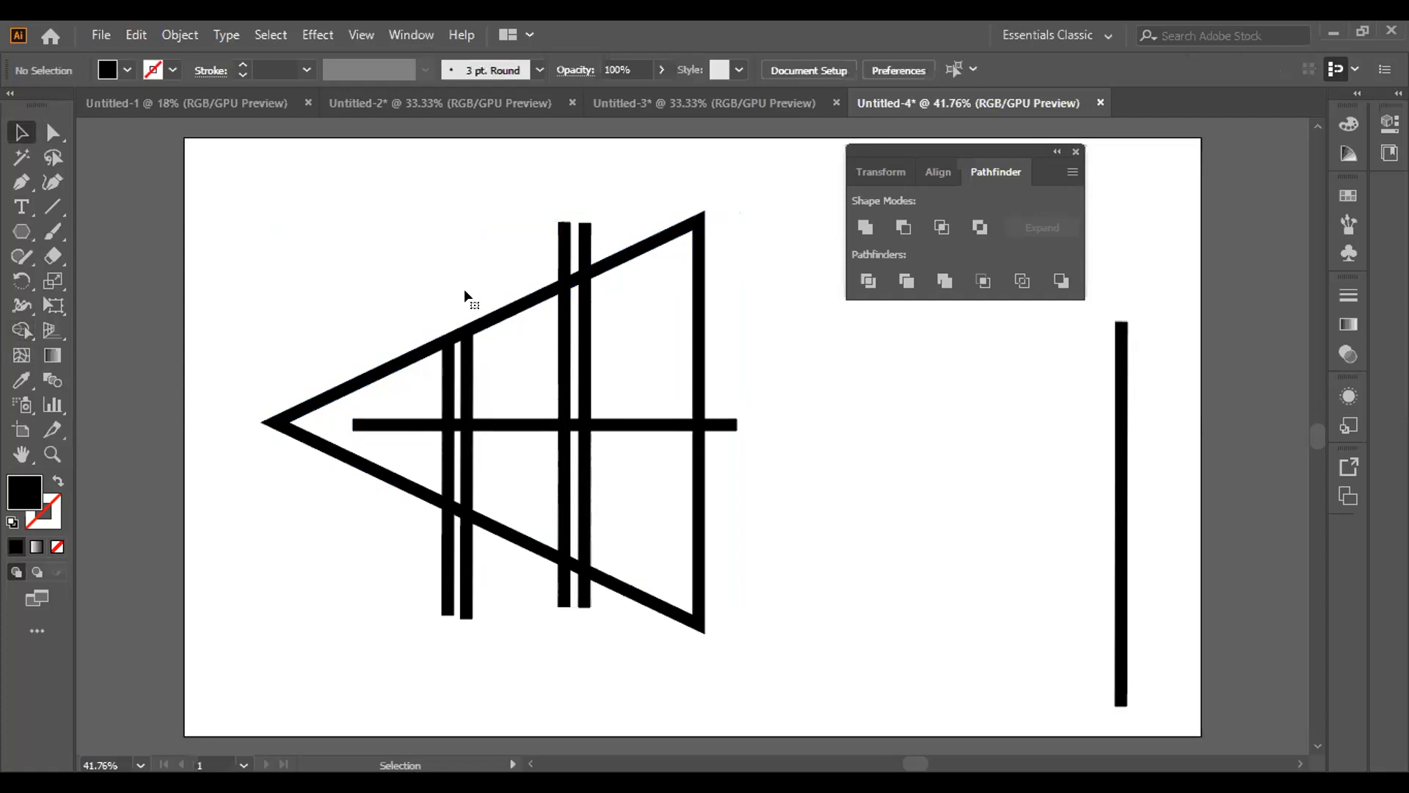
{"action": "left_click", "coordinate": [567, 258]}
{"action": "key", "text": "Delete"}
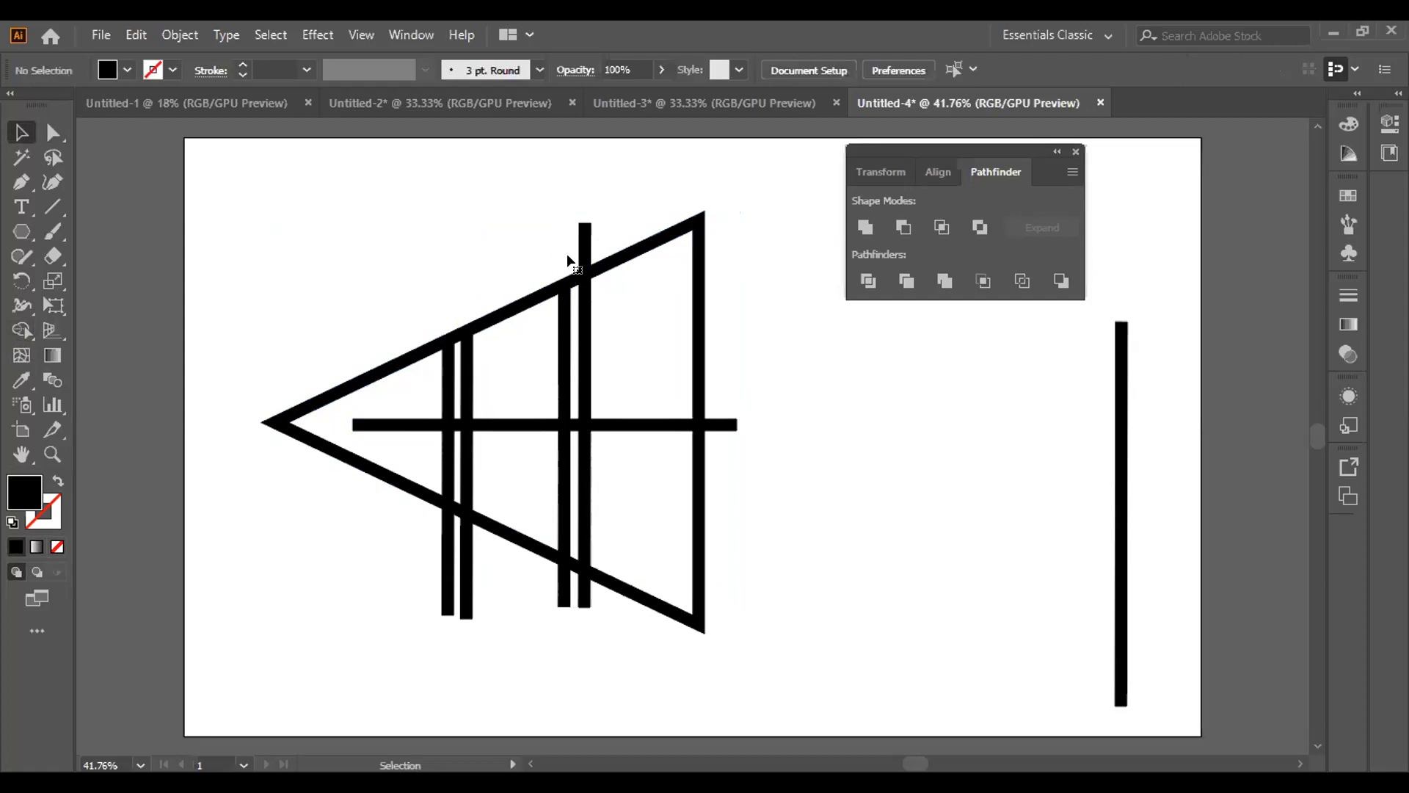
{"action": "left_click", "coordinate": [583, 250]}
{"action": "key", "text": "Delete"}
Delete the horizontal bar's end beyond the triangle's vertical side and the four bar ends below its lower edge
{"action": "left_click", "coordinate": [719, 425]}
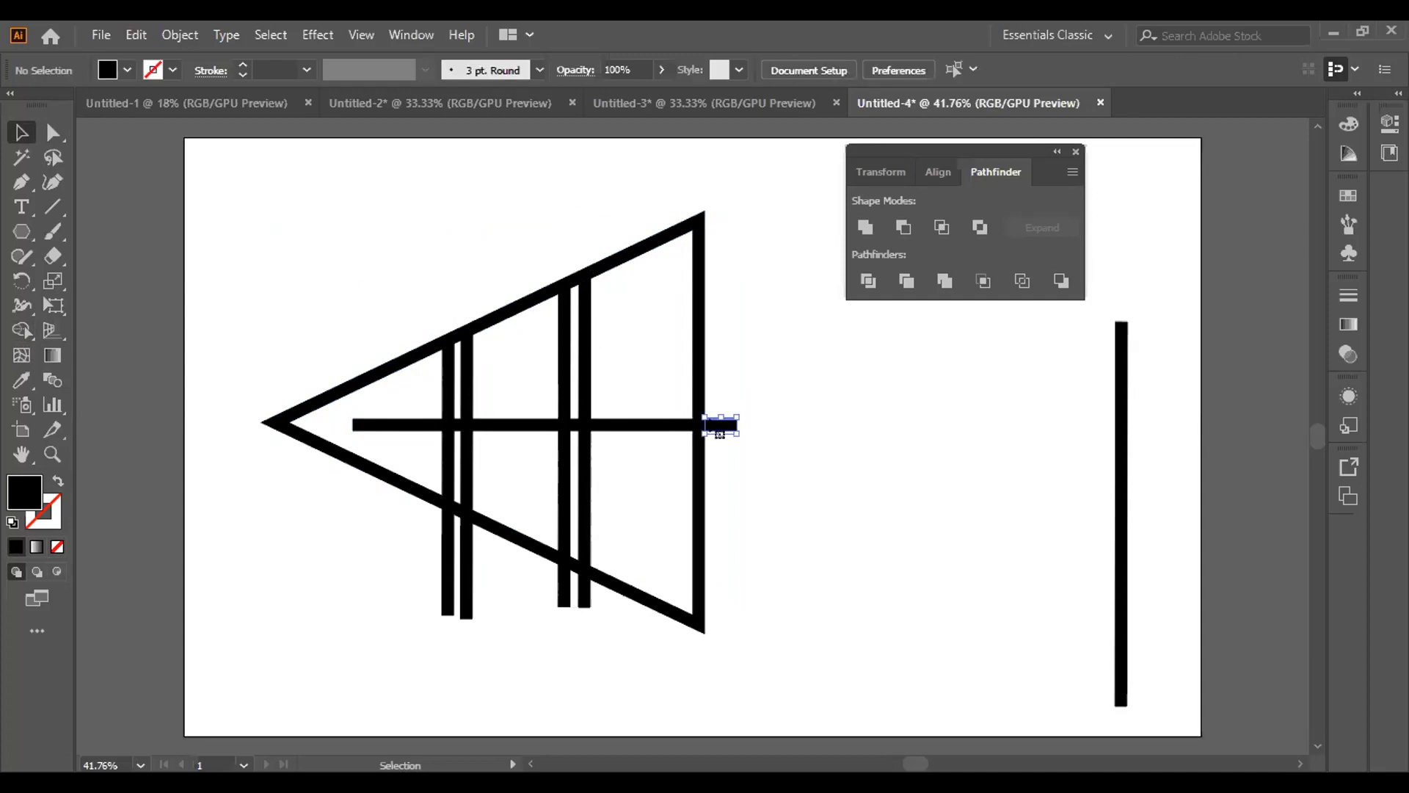
{"action": "key", "text": "Delete"}
{"action": "key", "text": "Delete"}
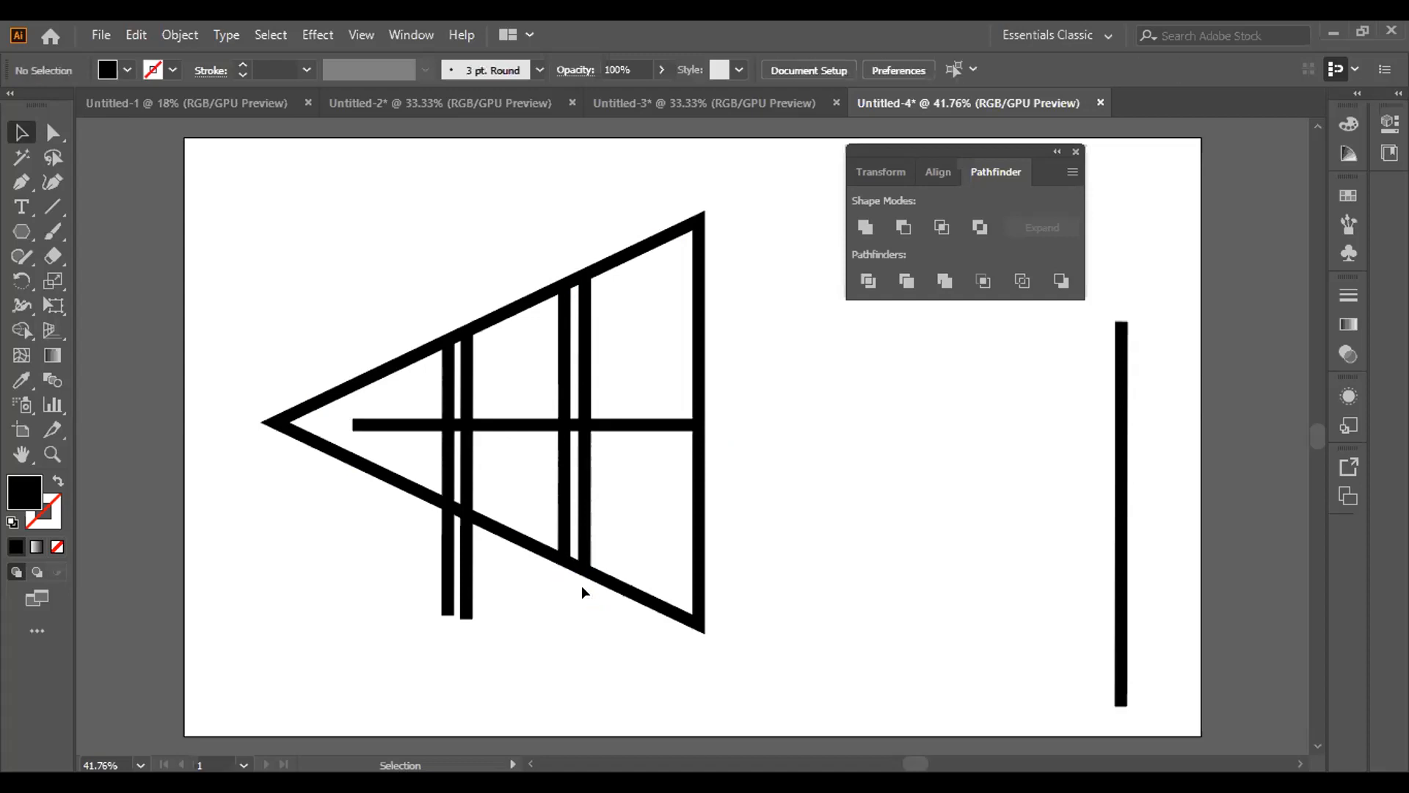
{"action": "left_click", "coordinate": [447, 565]}
{"action": "key", "text": "Delete"}
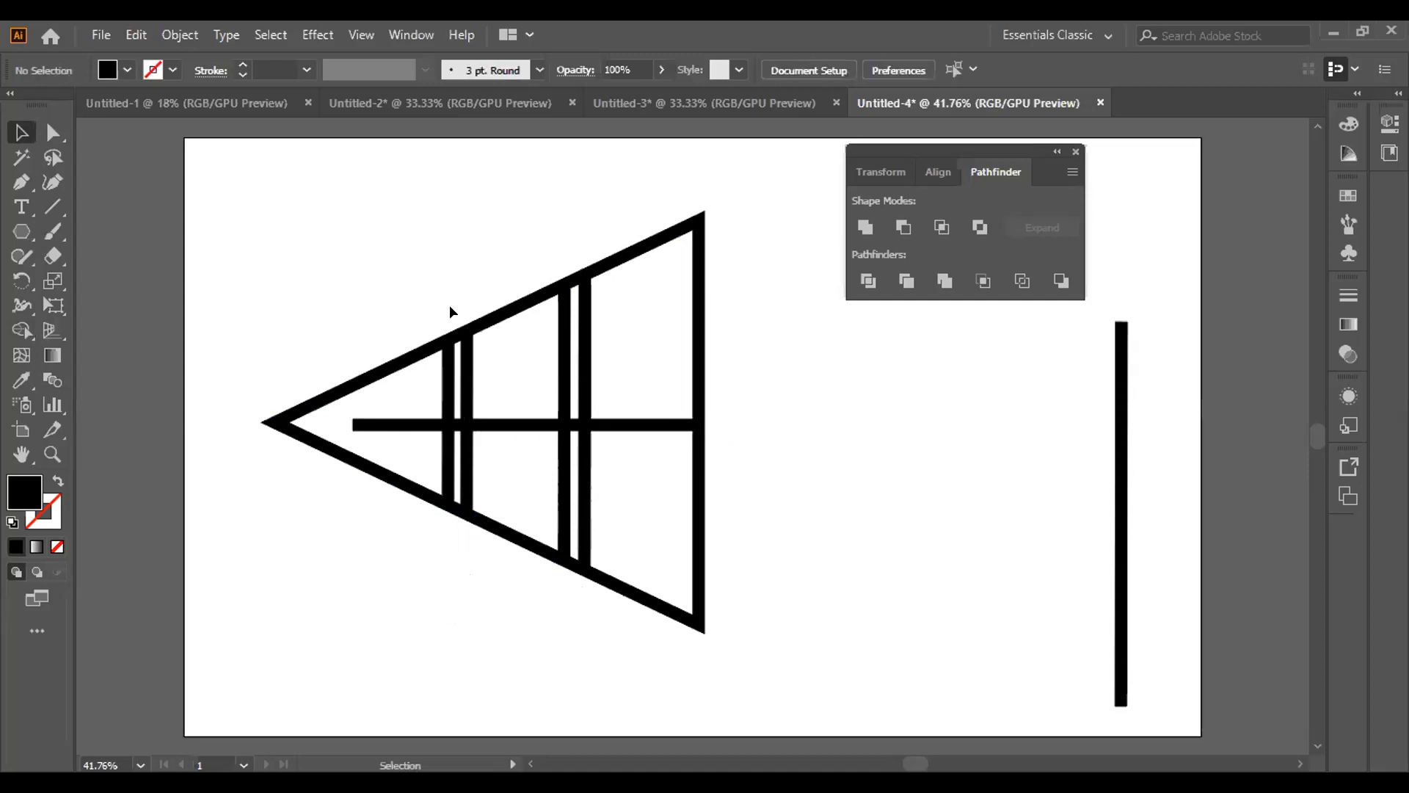
Delete the upper-edge piece and the horizontal bar piece in the gap between the two vertical bars nearest the triangle's tip
{"action": "left_click", "coordinate": [453, 334]}
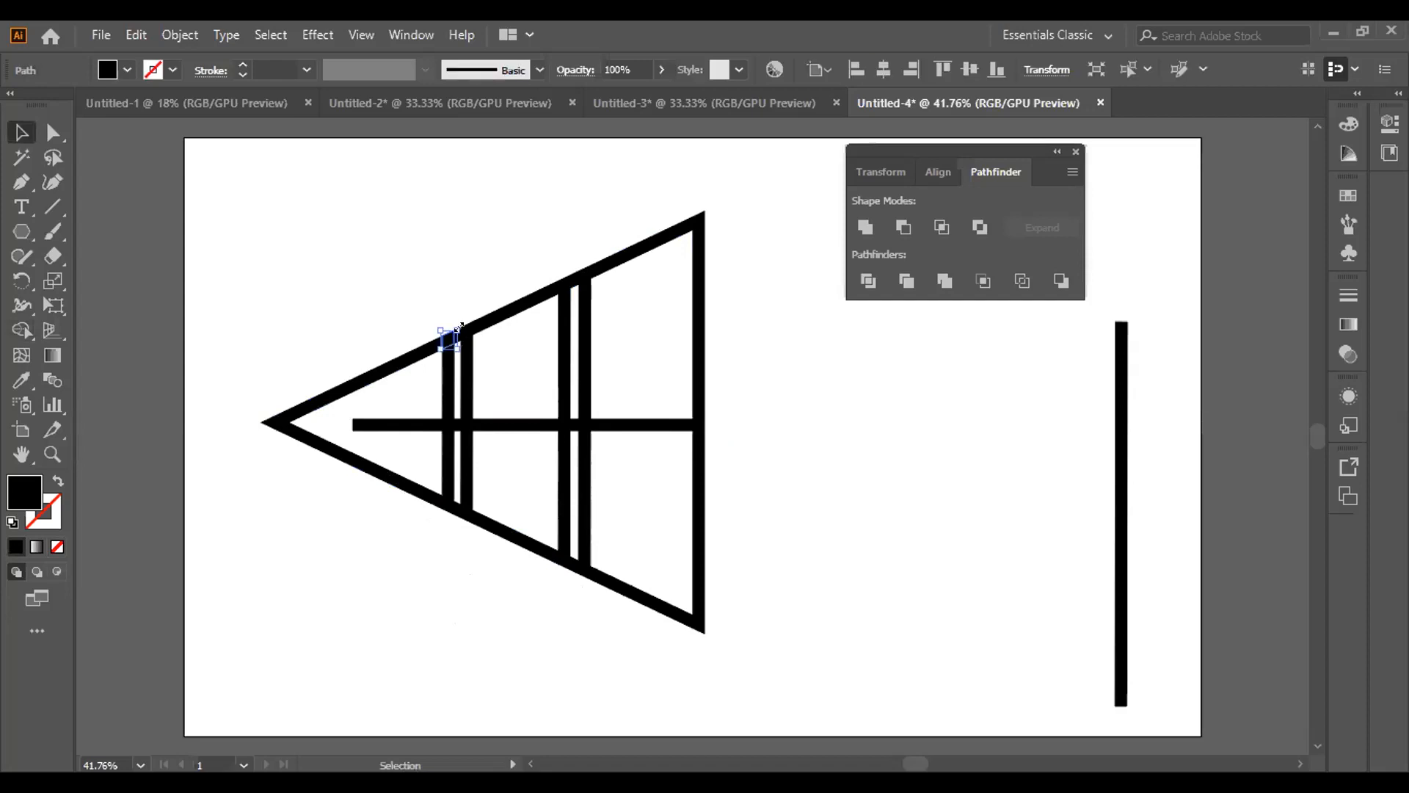
{"action": "left_click_drag", "start_coordinate": [451, 235], "coordinate": [82, 419]}
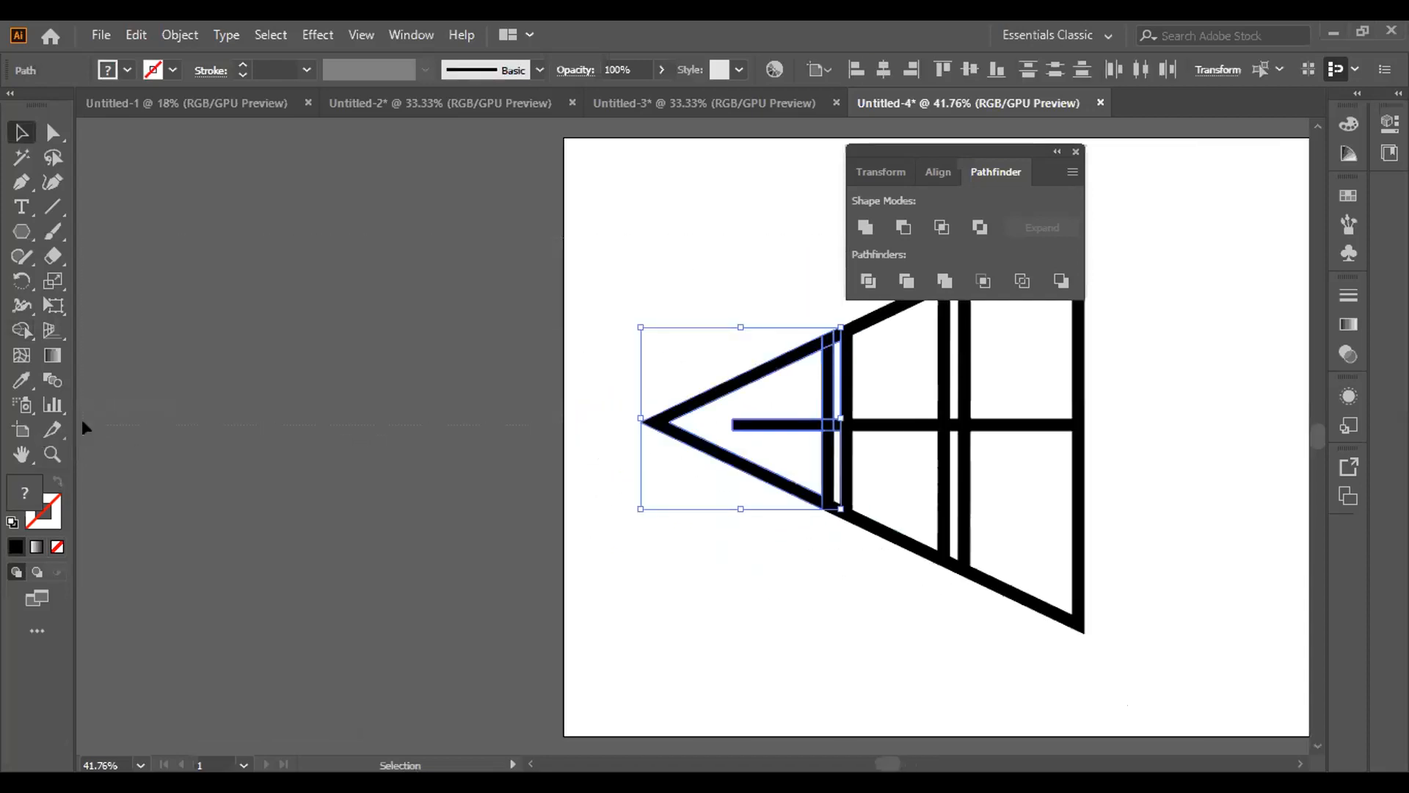
{"action": "left_click", "coordinate": [51, 454]}
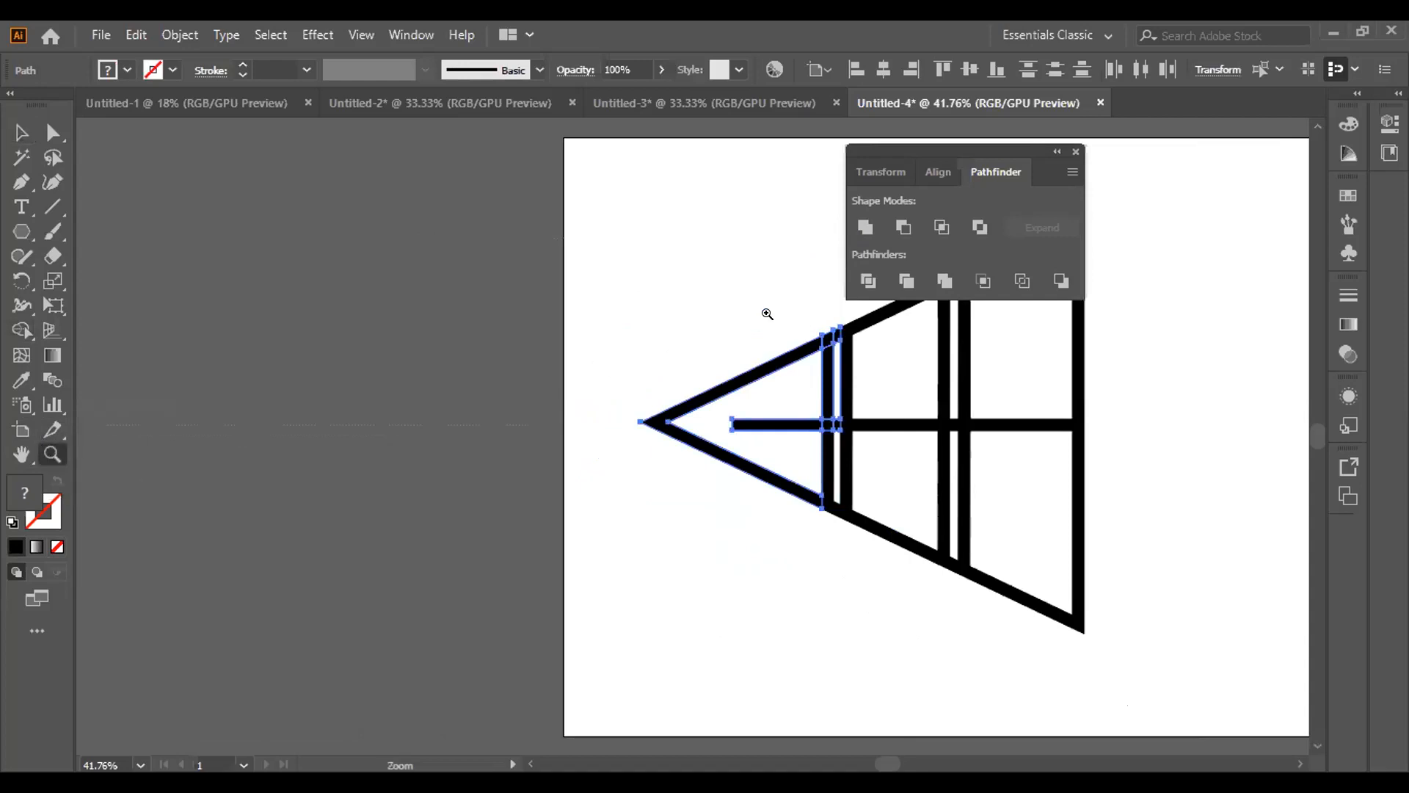
{"action": "left_click", "coordinate": [805, 315]}
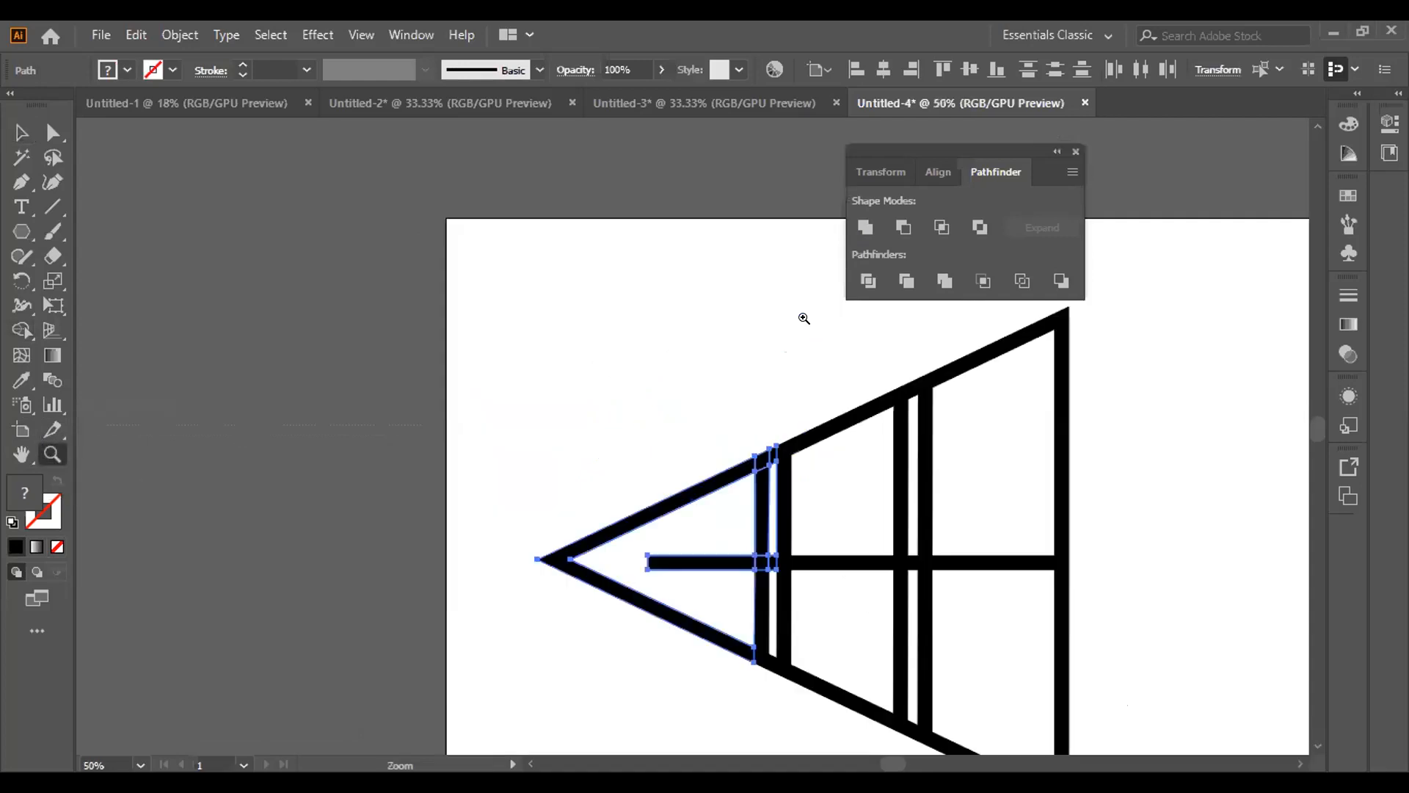
{"action": "left_click", "coordinate": [768, 452]}
{"action": "left_click", "coordinate": [688, 439]}
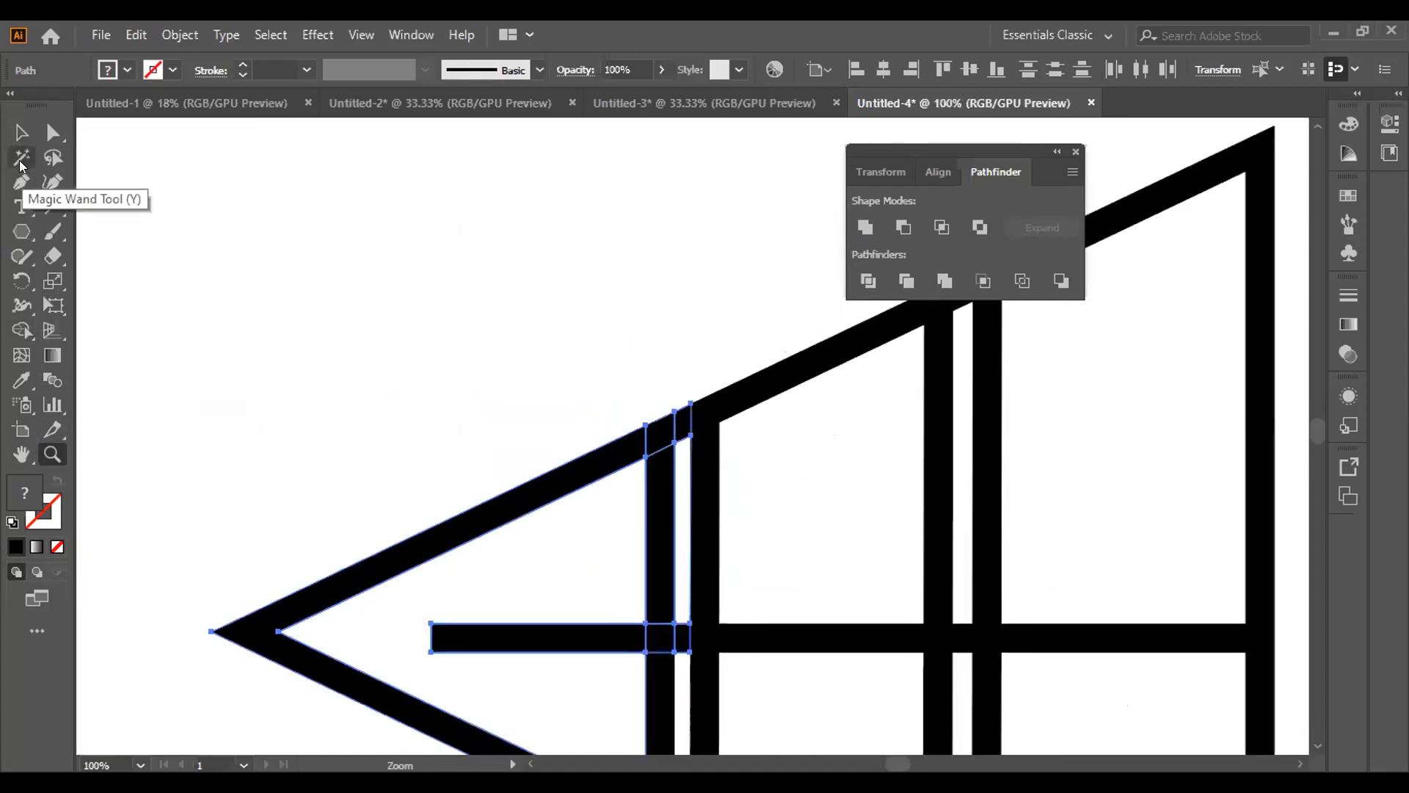
{"action": "left_click", "coordinate": [22, 137]}
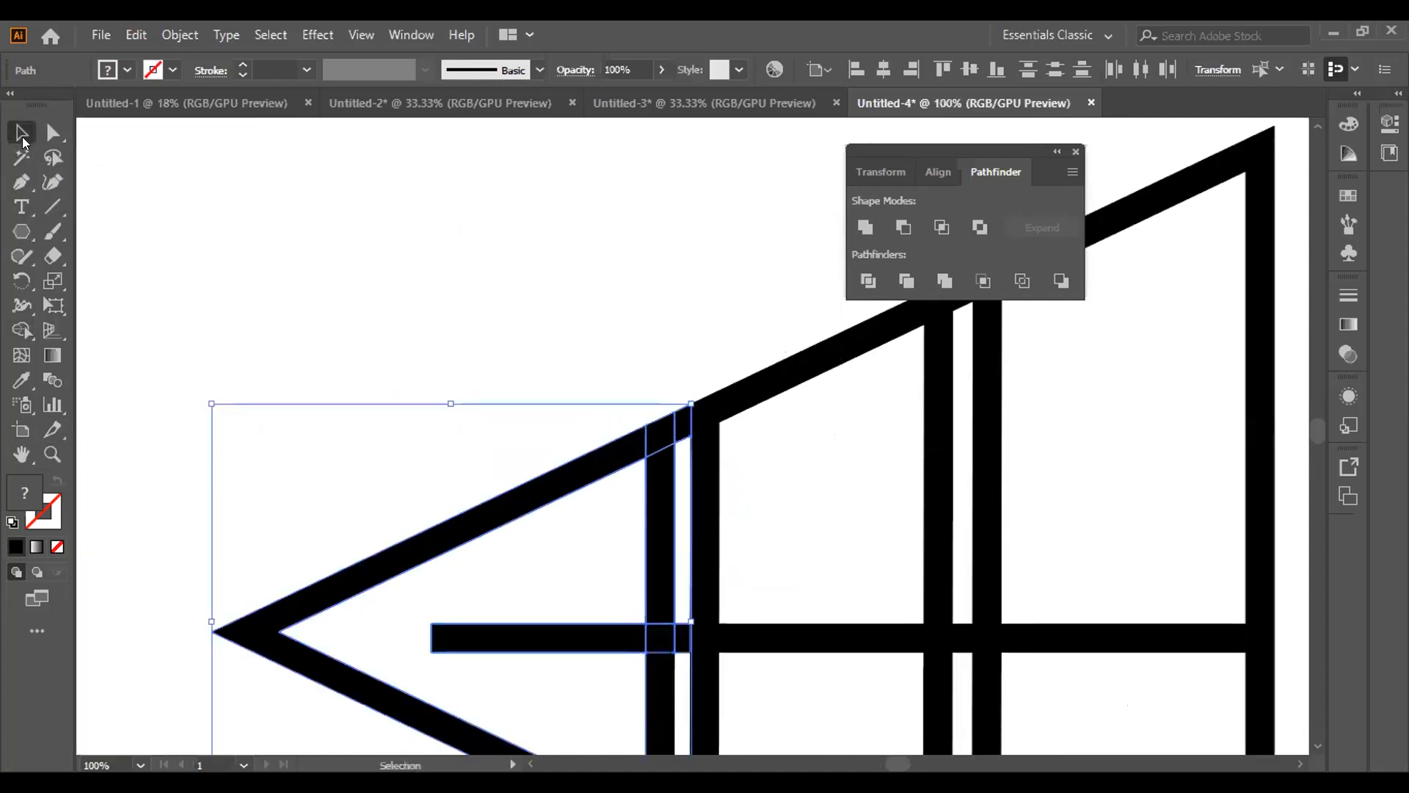
{"action": "left_click", "coordinate": [505, 225]}
{"action": "left_click", "coordinate": [677, 430]}
{"action": "key", "text": "Delete"}
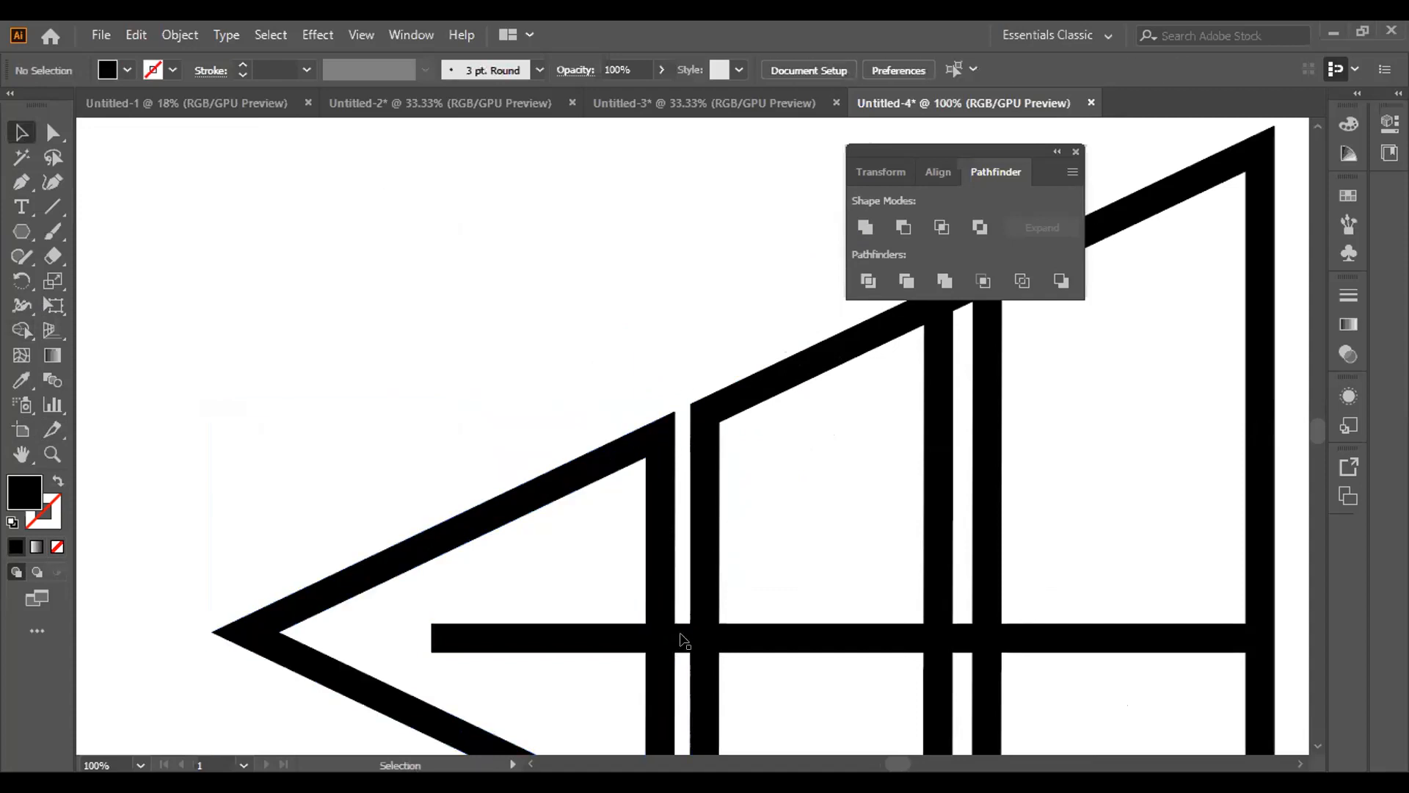
{"action": "left_click", "coordinate": [680, 638]}
{"action": "key", "text": "Delete"}
Delete the piece of the triangle's upper edge that bridges the gap between the two vertical bars farther from the tip
{"action": "left_click", "coordinate": [22, 457]}
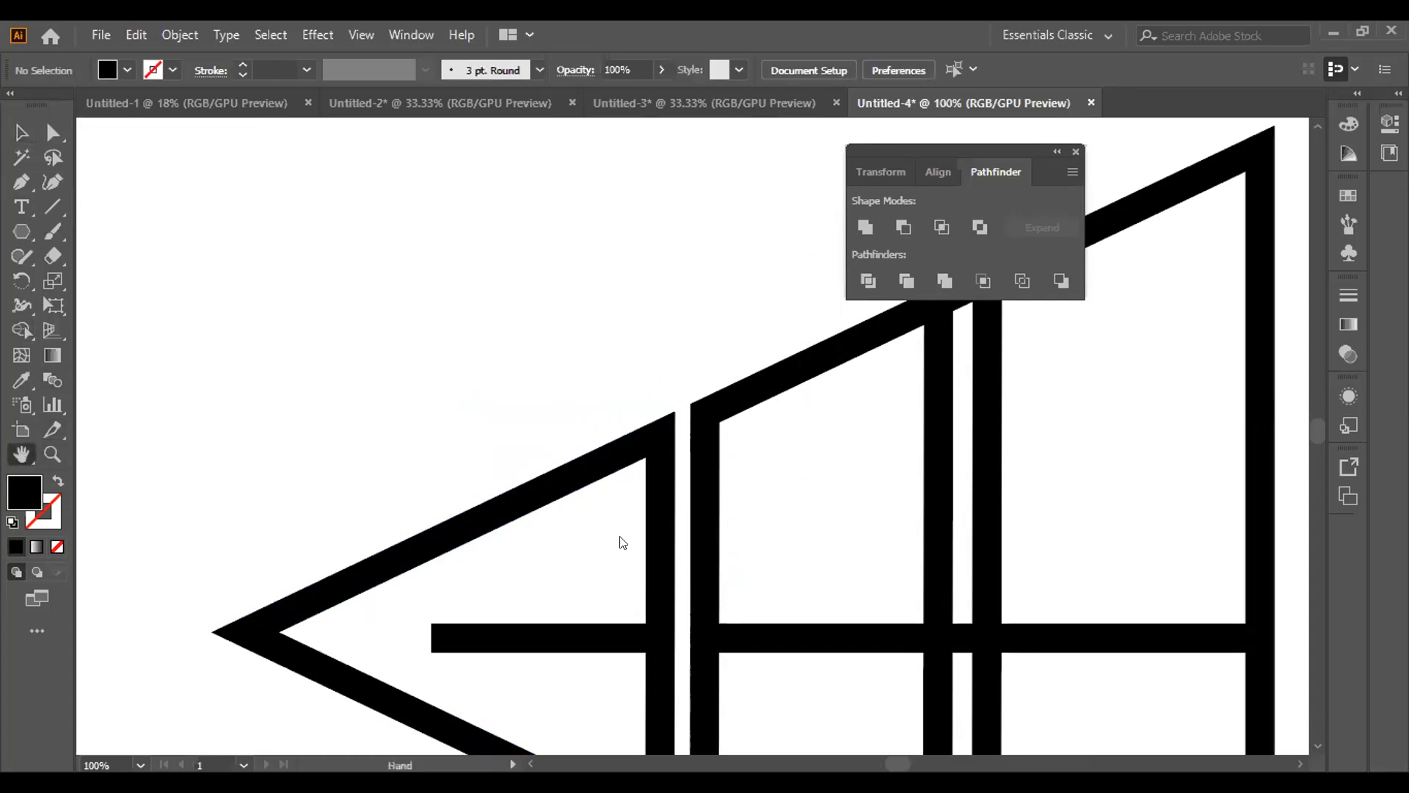
{"action": "left_click_drag", "start_coordinate": [617, 510], "coordinate": [365, 397]}
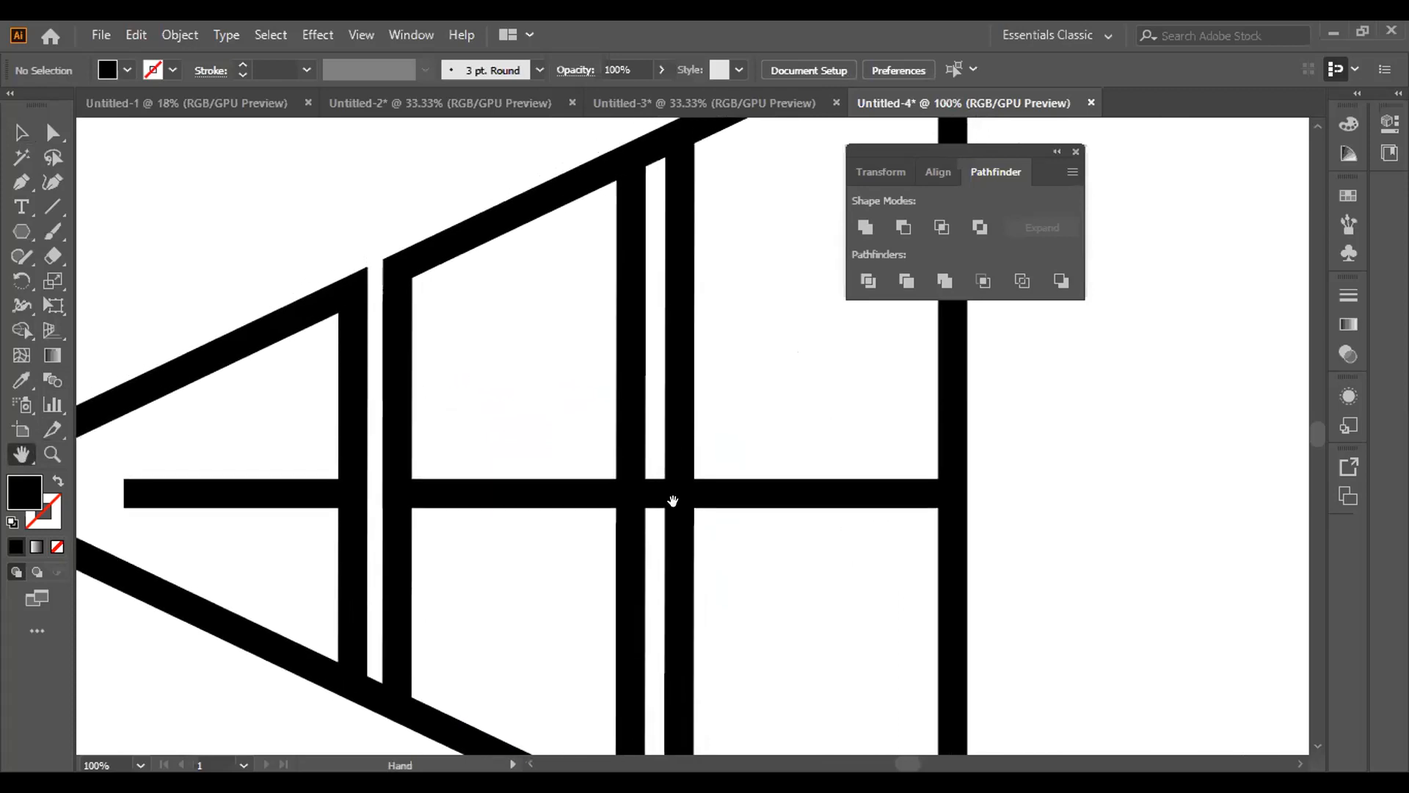
{"action": "left_click", "coordinate": [21, 132]}
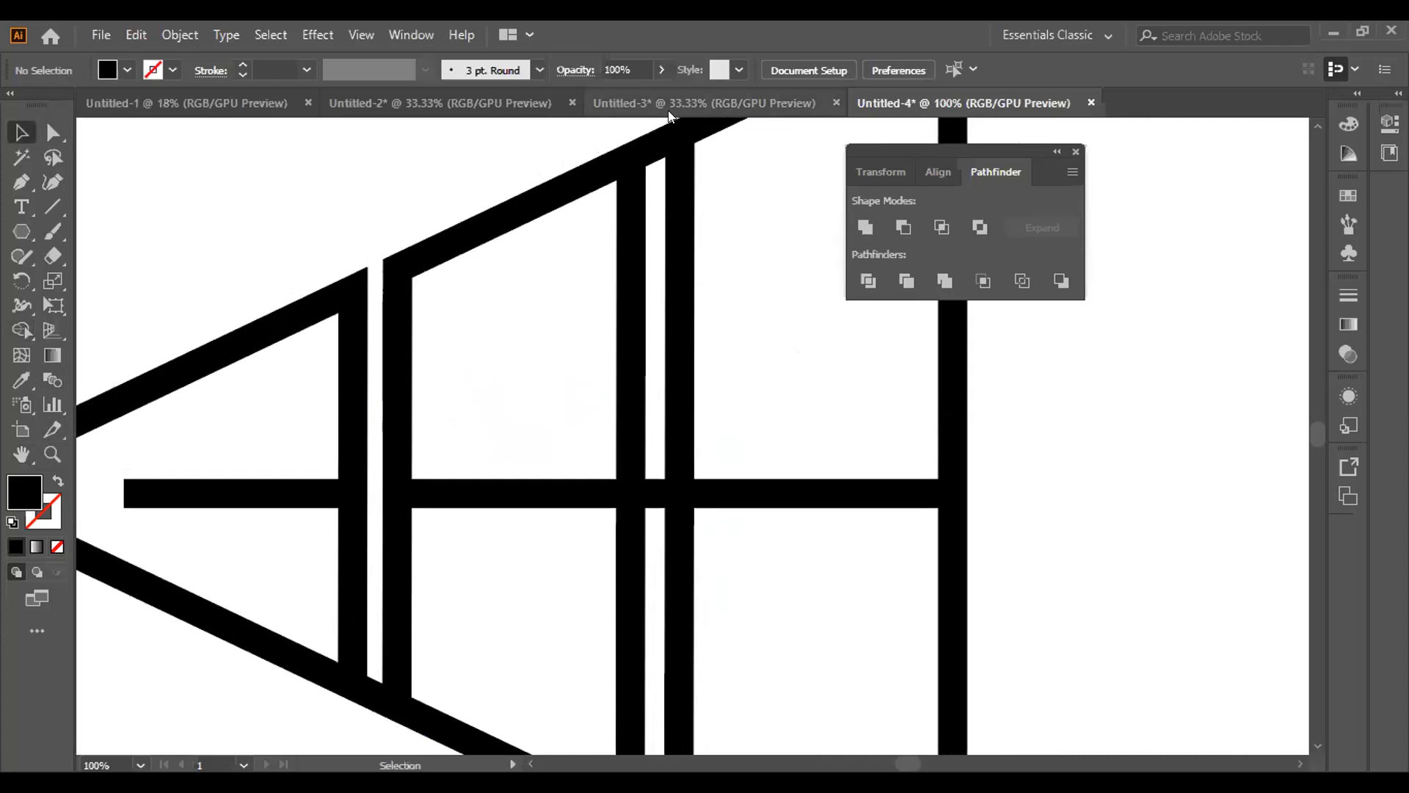
{"action": "left_click", "coordinate": [656, 146]}
{"action": "key", "text": "Delete"}
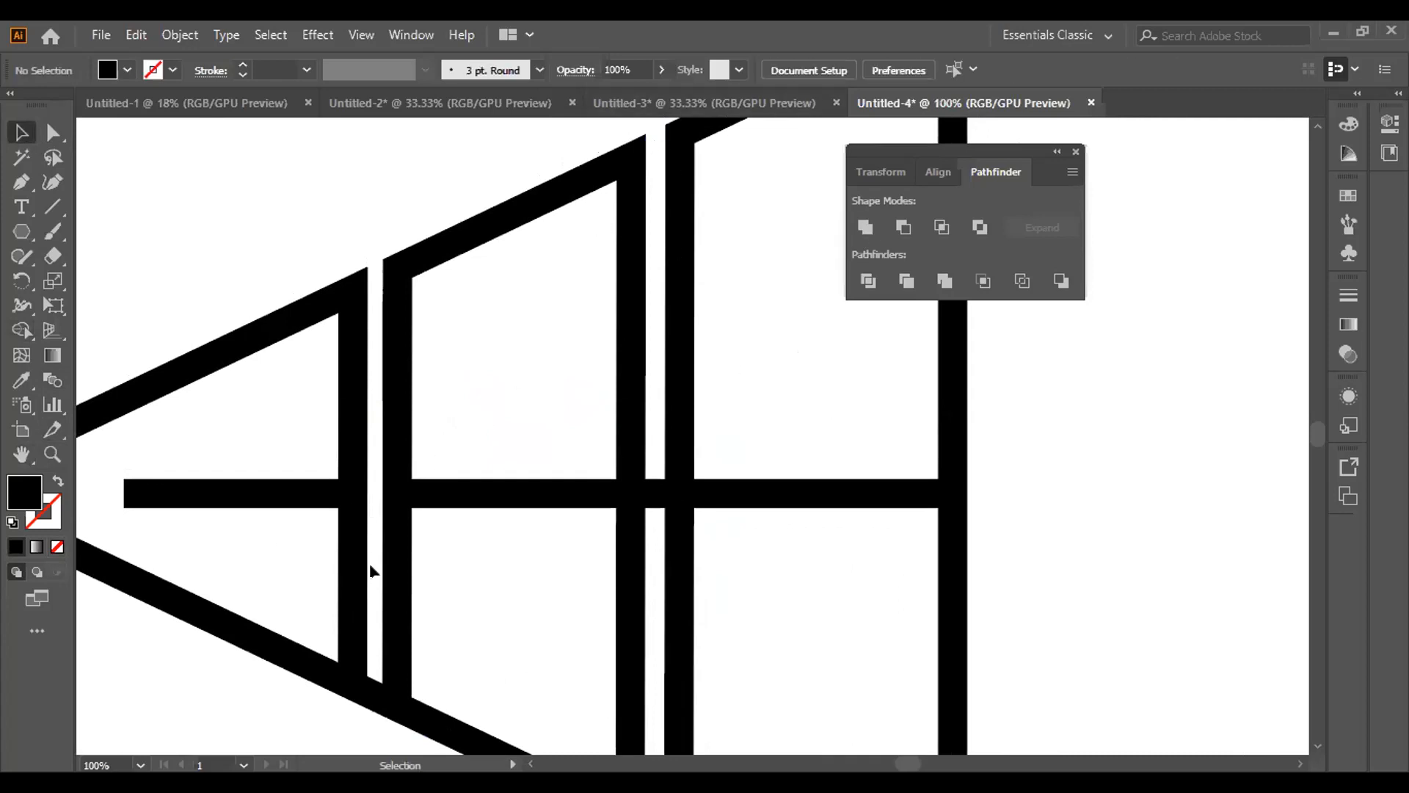
Delete the lower-edge piece that bridges the gap between the two vertical bars nearest the tip
{"action": "left_click", "coordinate": [366, 690]}
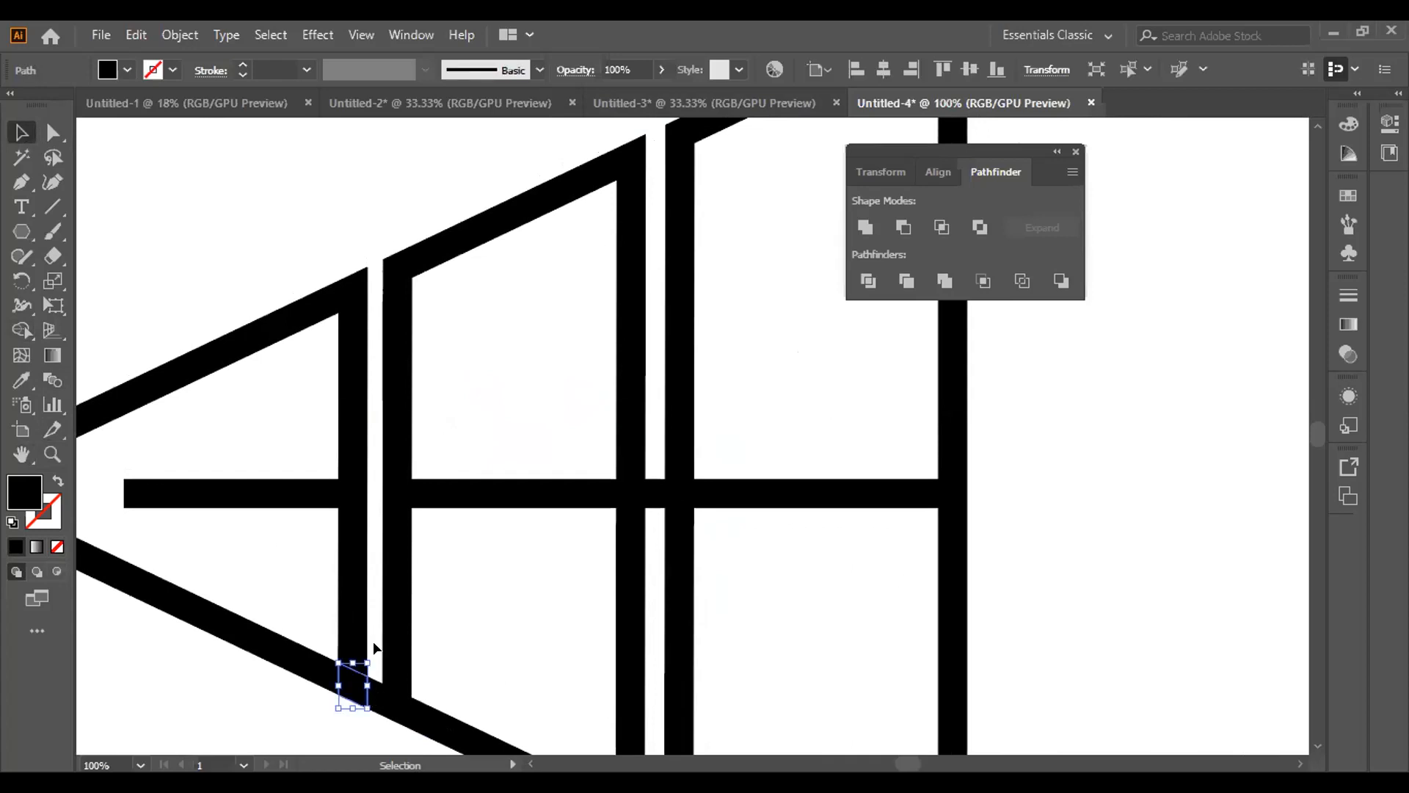
{"action": "key", "text": "Delete"}
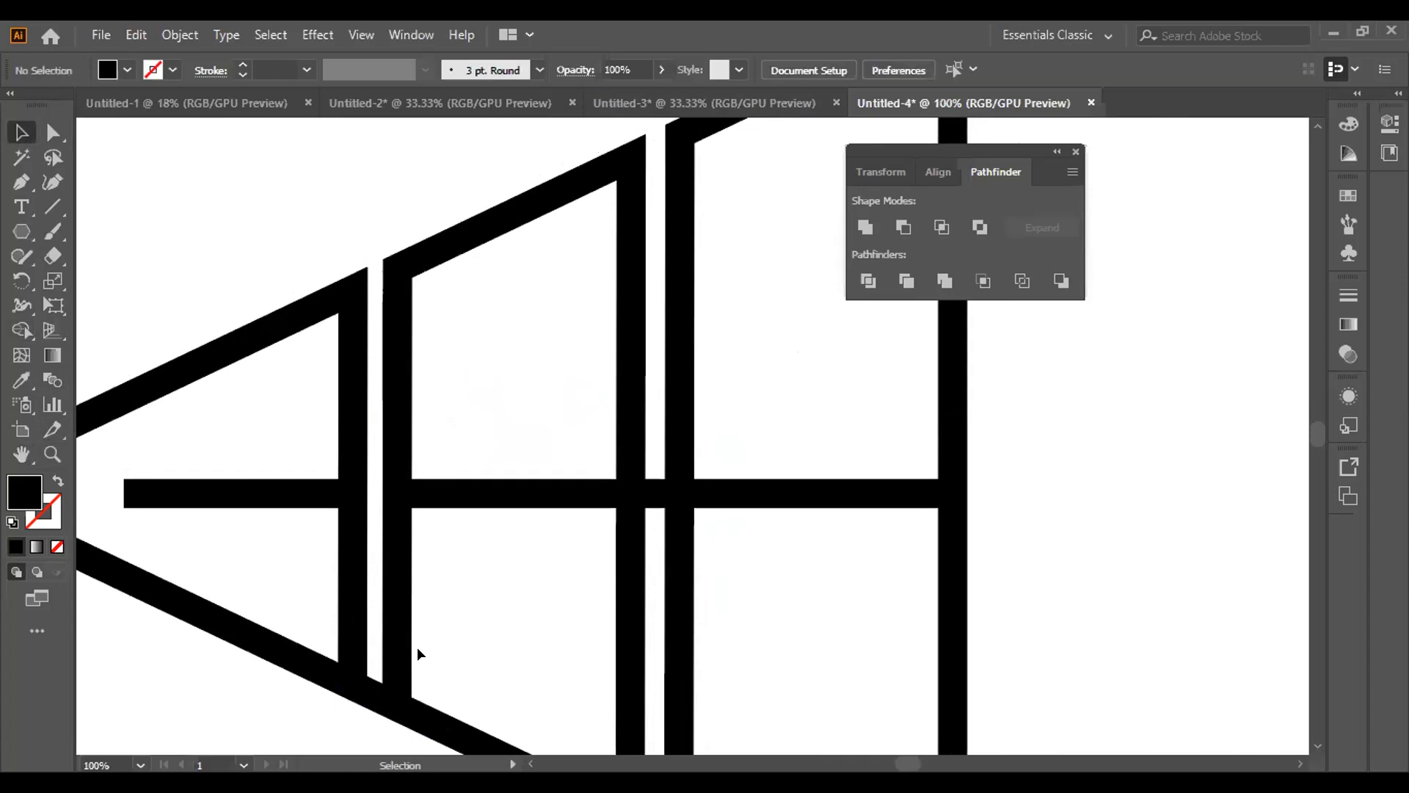
{"action": "left_click", "coordinate": [372, 693]}
{"action": "key", "text": "Delete"}
Delete the horizontal bar piece and the lower-edge piece in the gap between the two vertical bars farther from the tip
{"action": "left_click", "coordinate": [650, 495]}
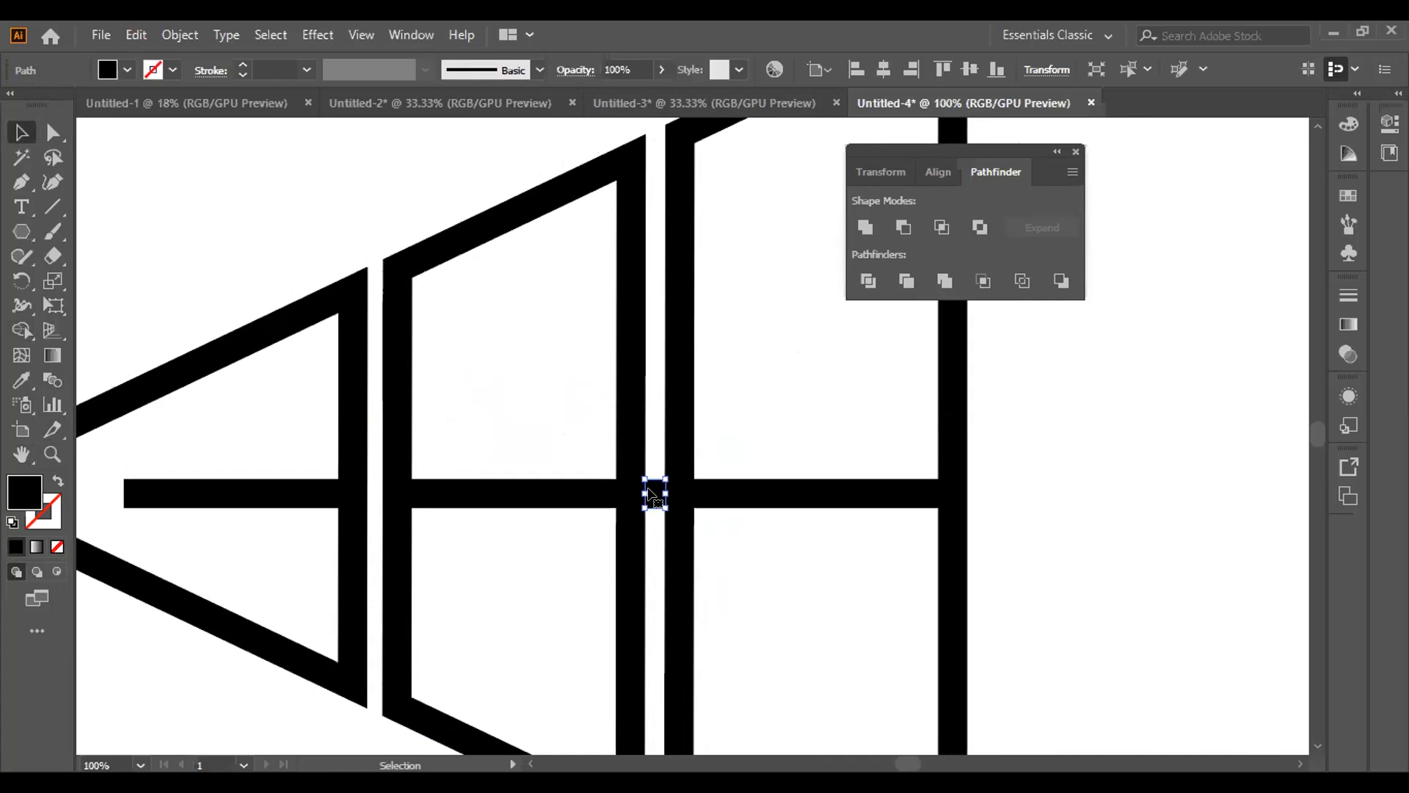
{"action": "key", "text": "Delete"}
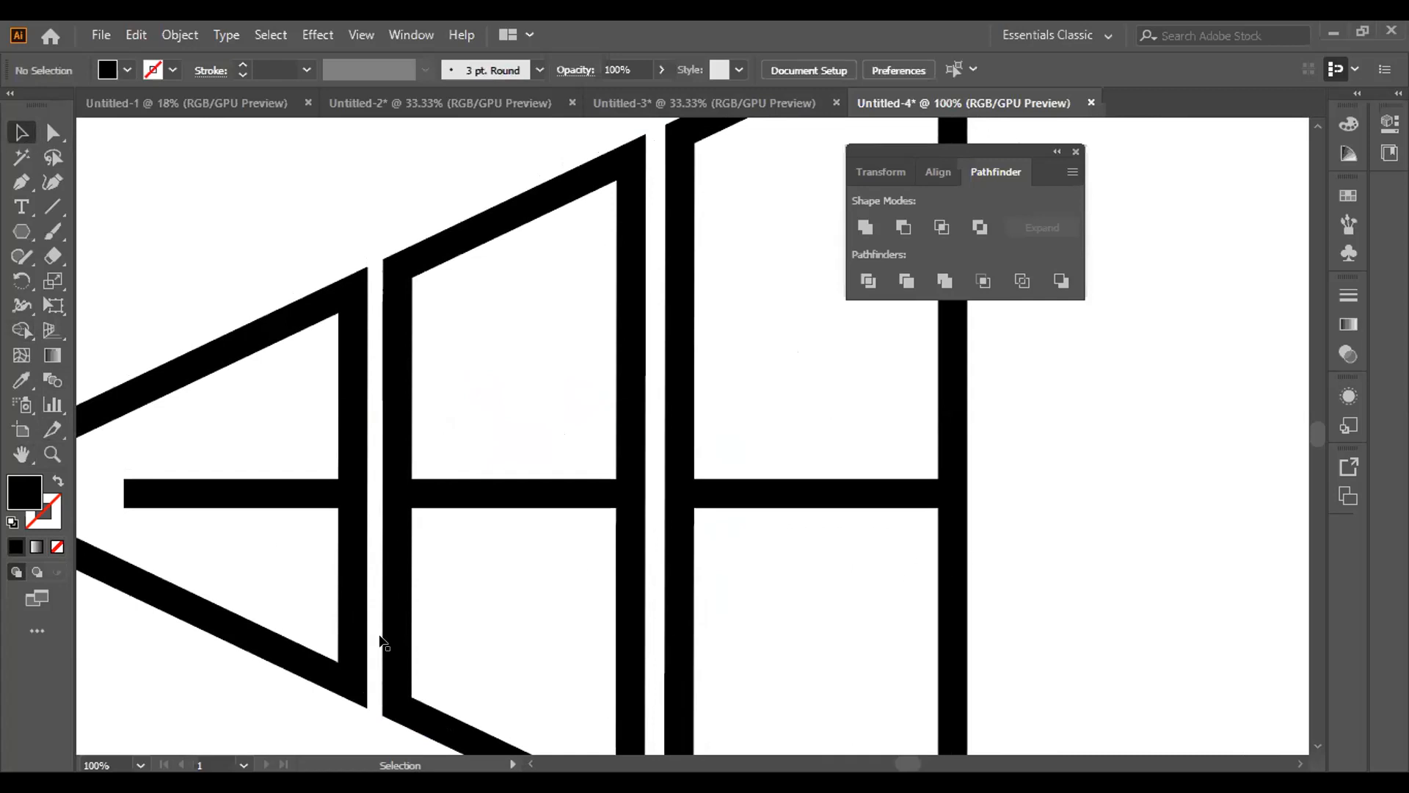
{"action": "left_click", "coordinate": [21, 454]}
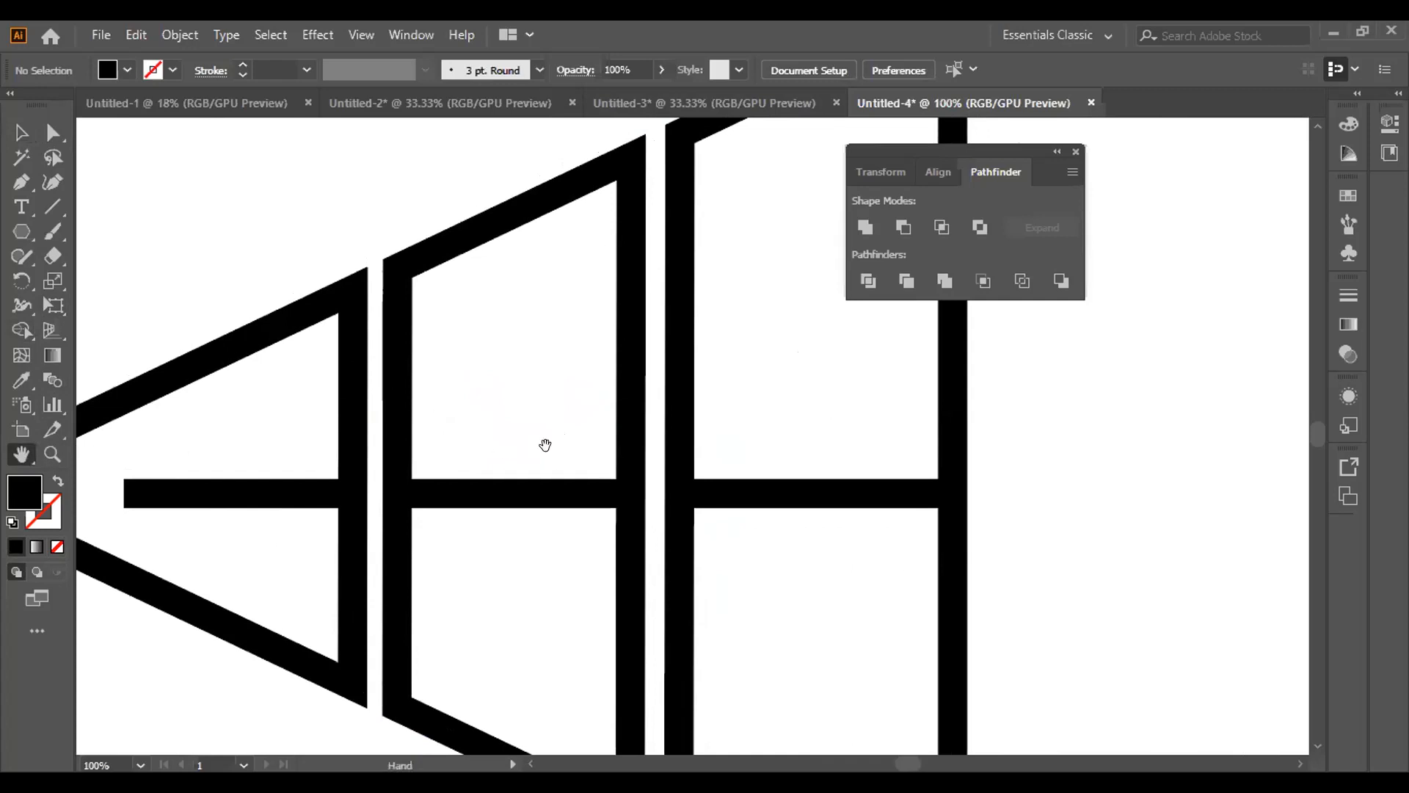
{"action": "left_click_drag", "start_coordinate": [799, 516], "coordinate": [806, 360]}
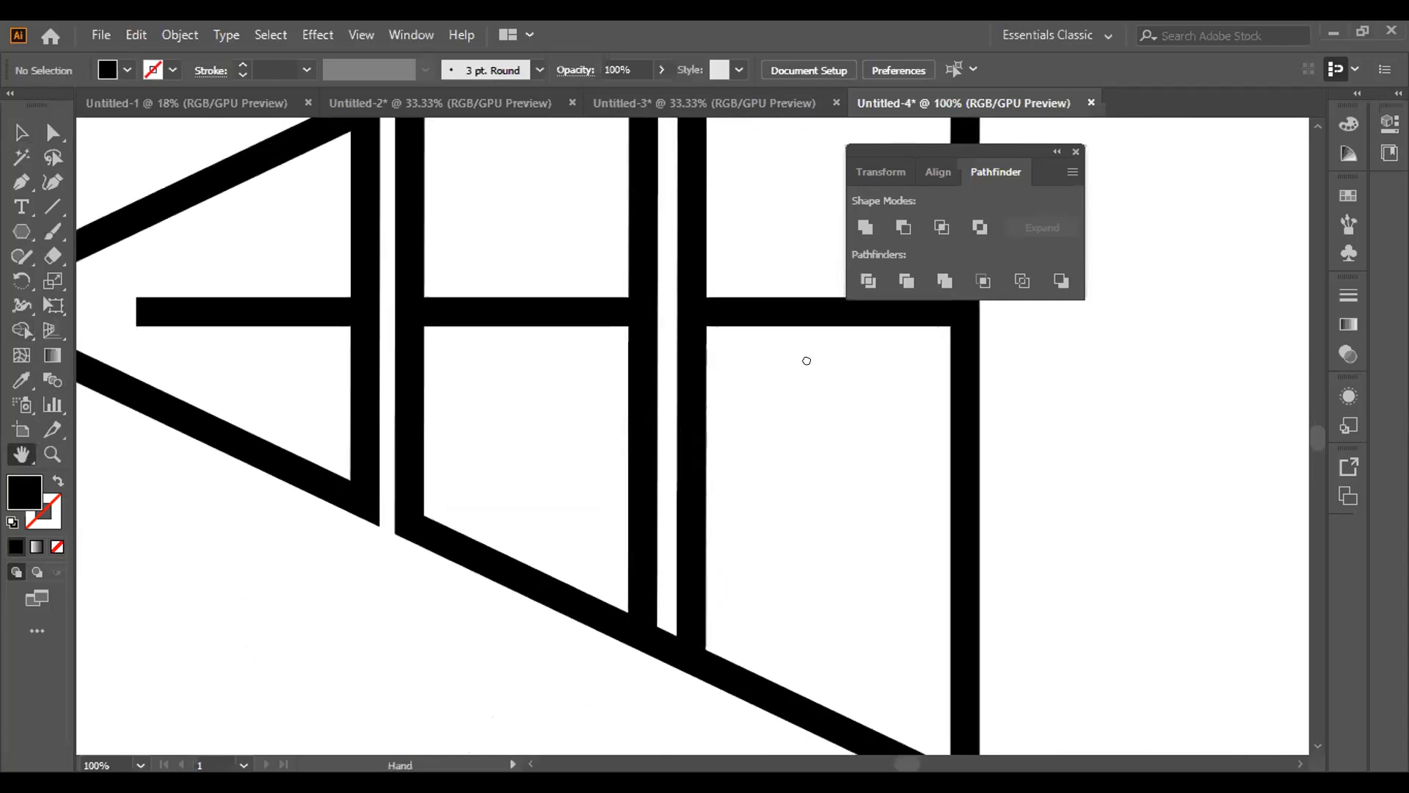
{"action": "left_click", "coordinate": [20, 134]}
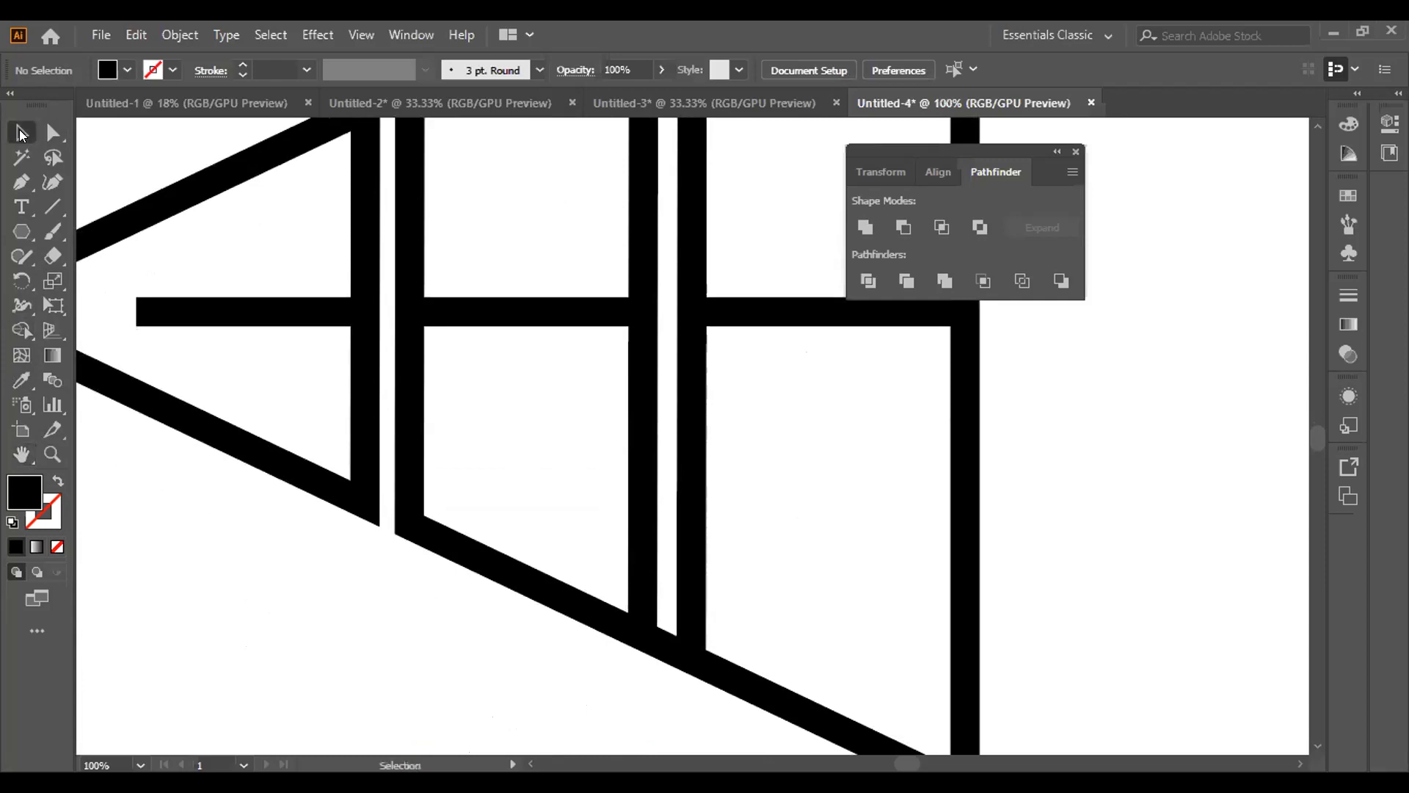
{"action": "left_click", "coordinate": [664, 642]}
{"action": "key", "text": "Delete"}
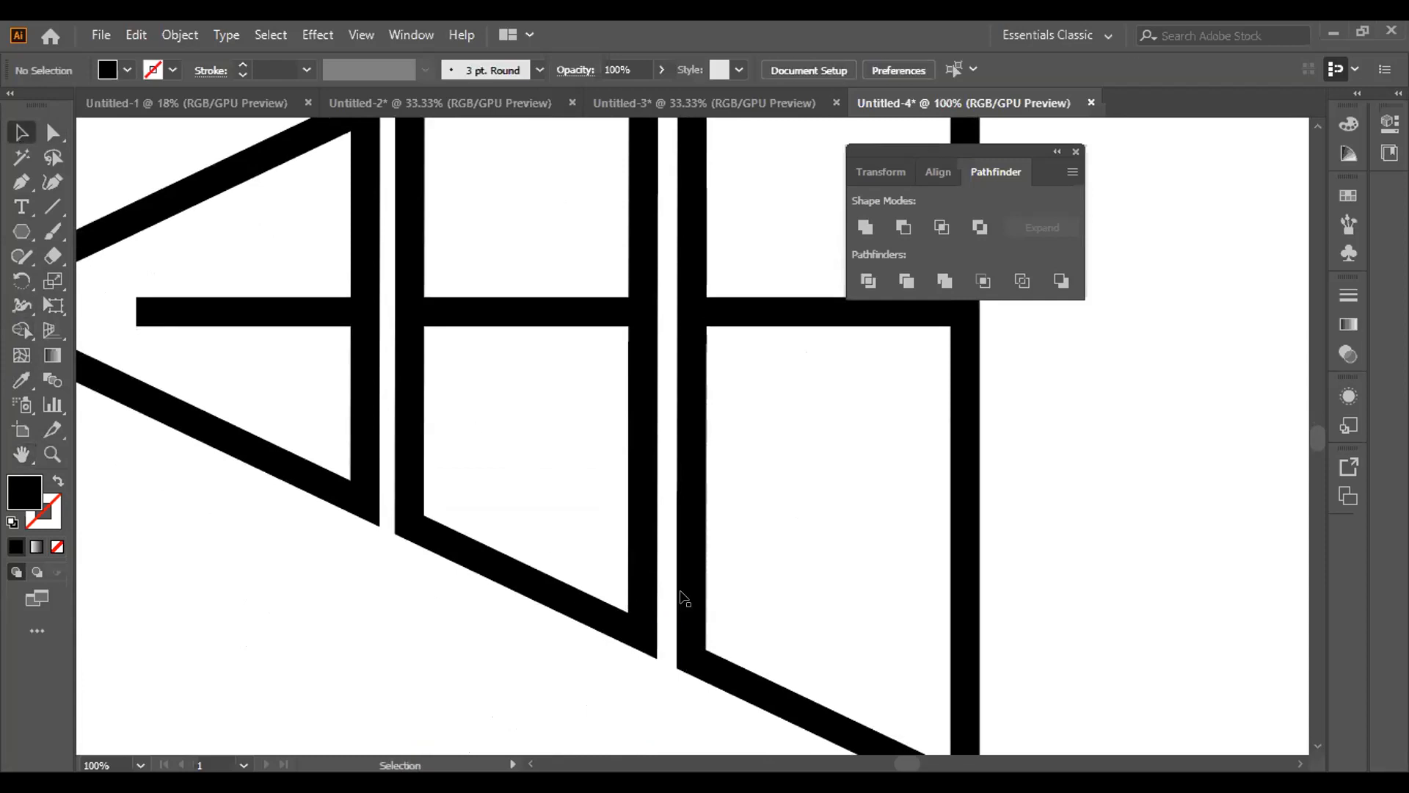
Delete the upper half of the tip section's vertical bar to form a G, and the crossbar inside the widest section to form an O
{"action": "left_click", "coordinate": [360, 230]}
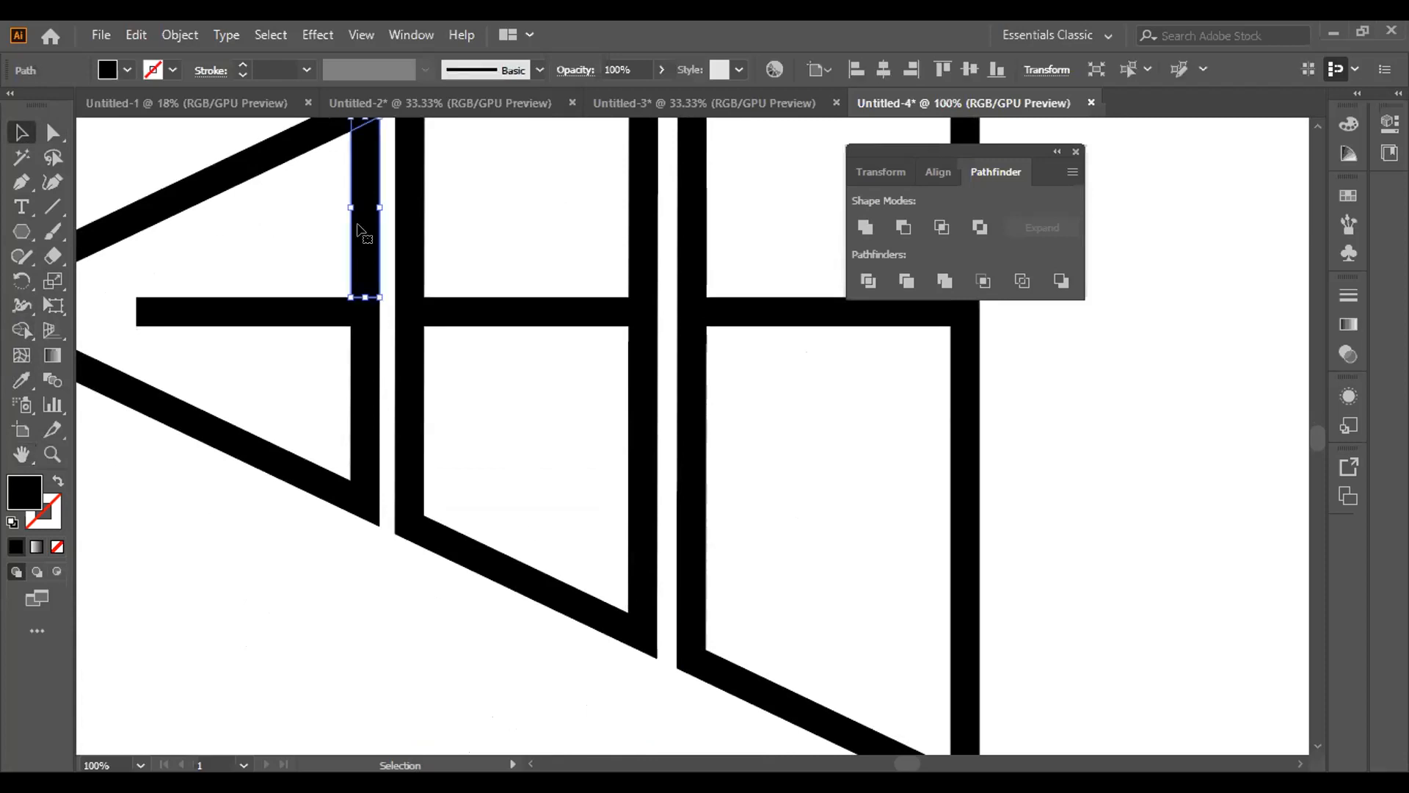
{"action": "key", "text": "Delete"}
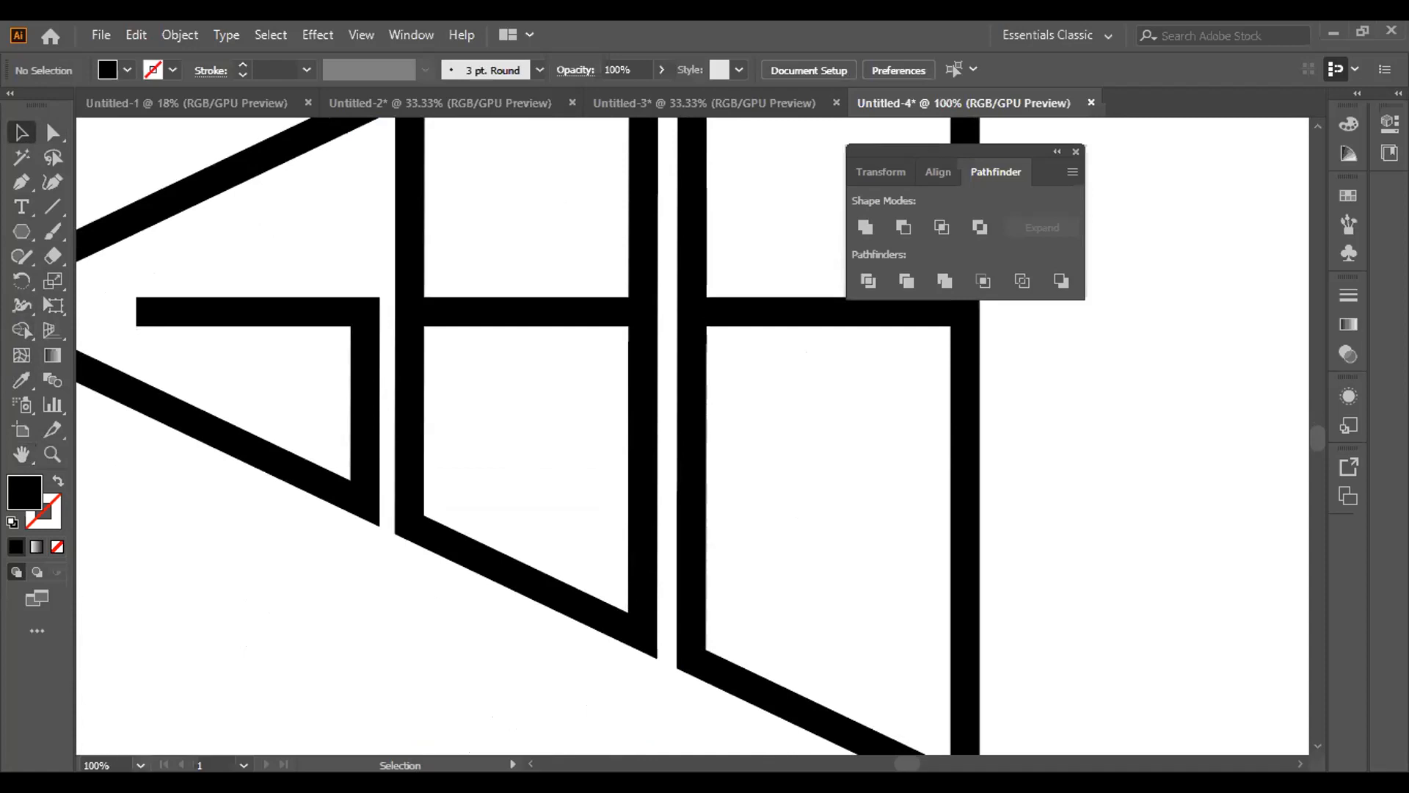
{"action": "left_click", "coordinate": [140, 765]}
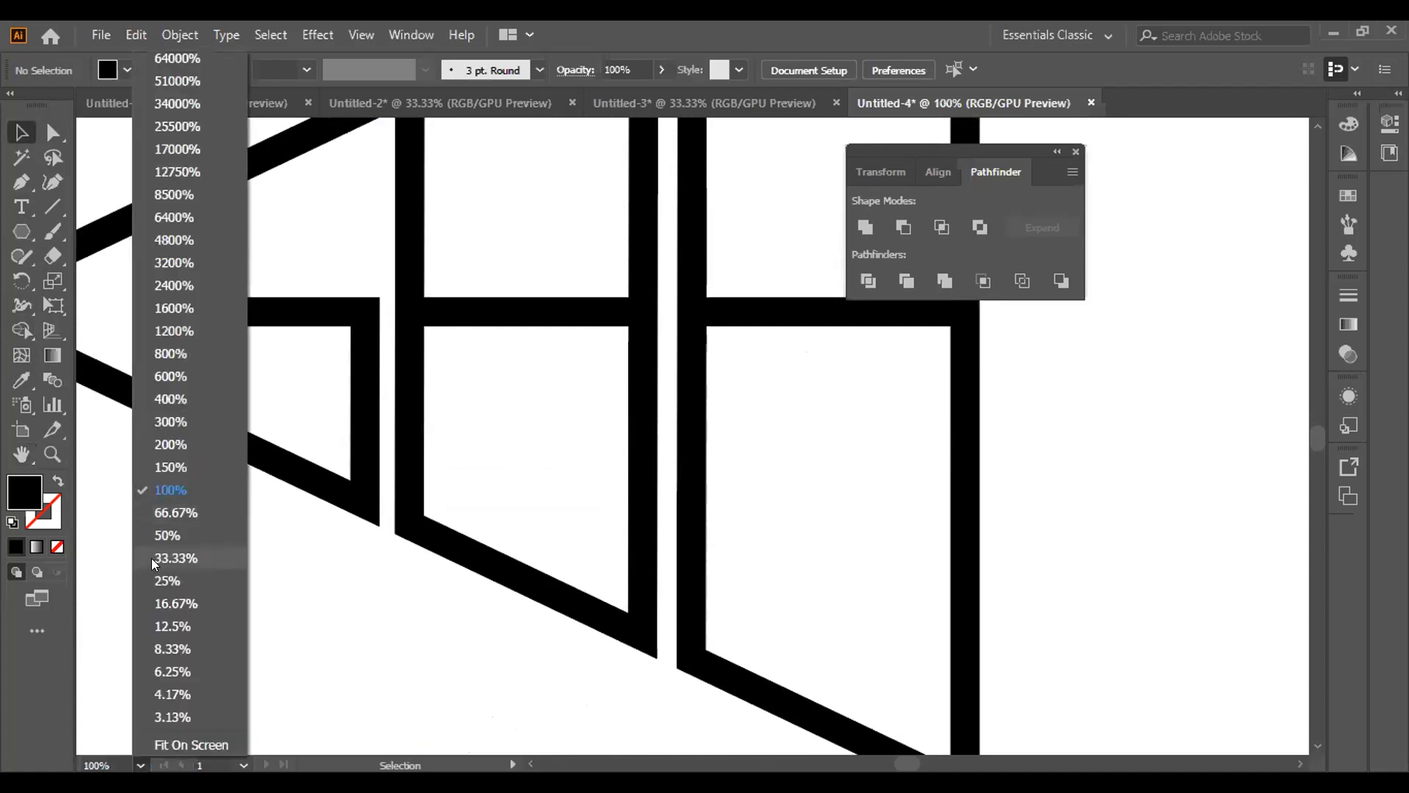
{"action": "left_click", "coordinate": [151, 558]}
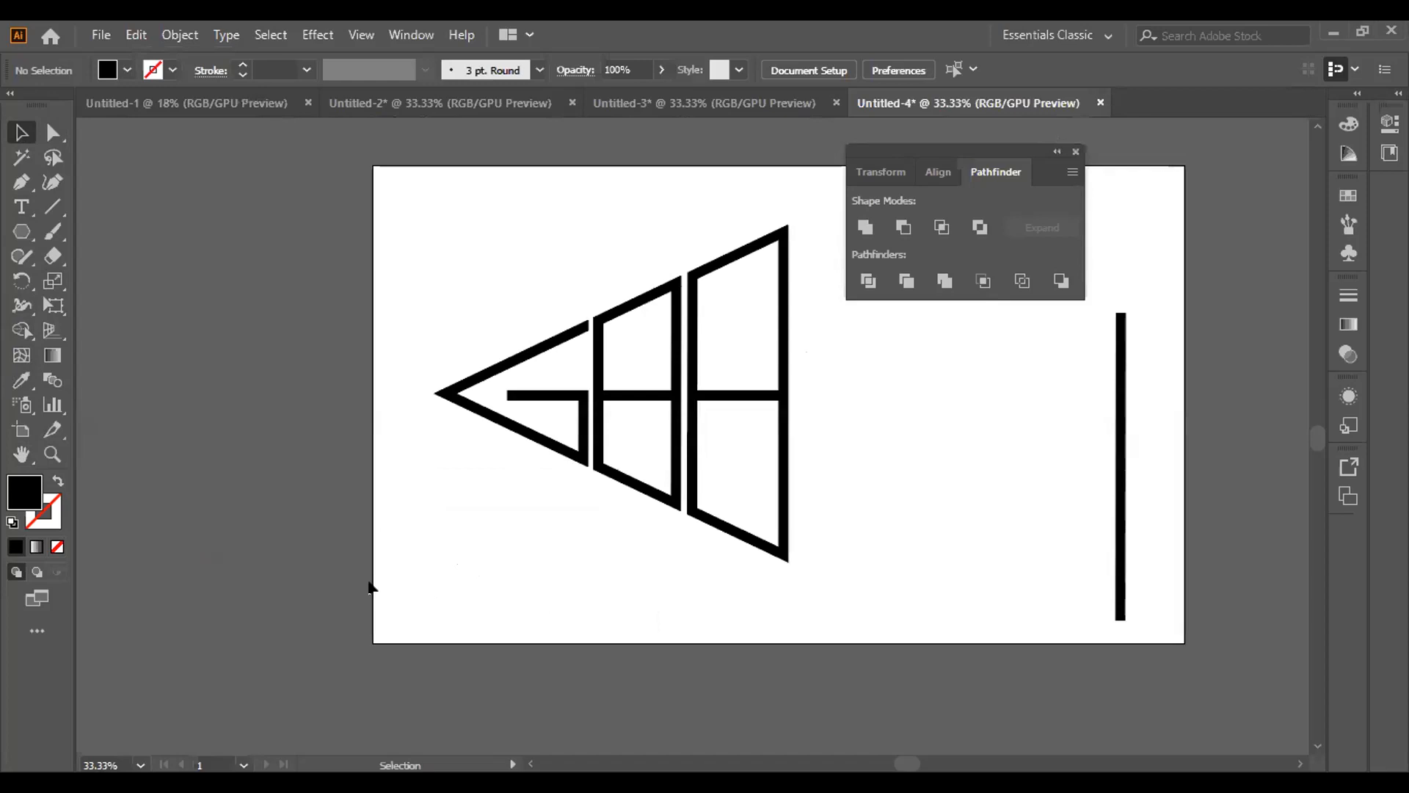
{"action": "left_click", "coordinate": [719, 394]}
{"action": "key", "text": "Delete"}
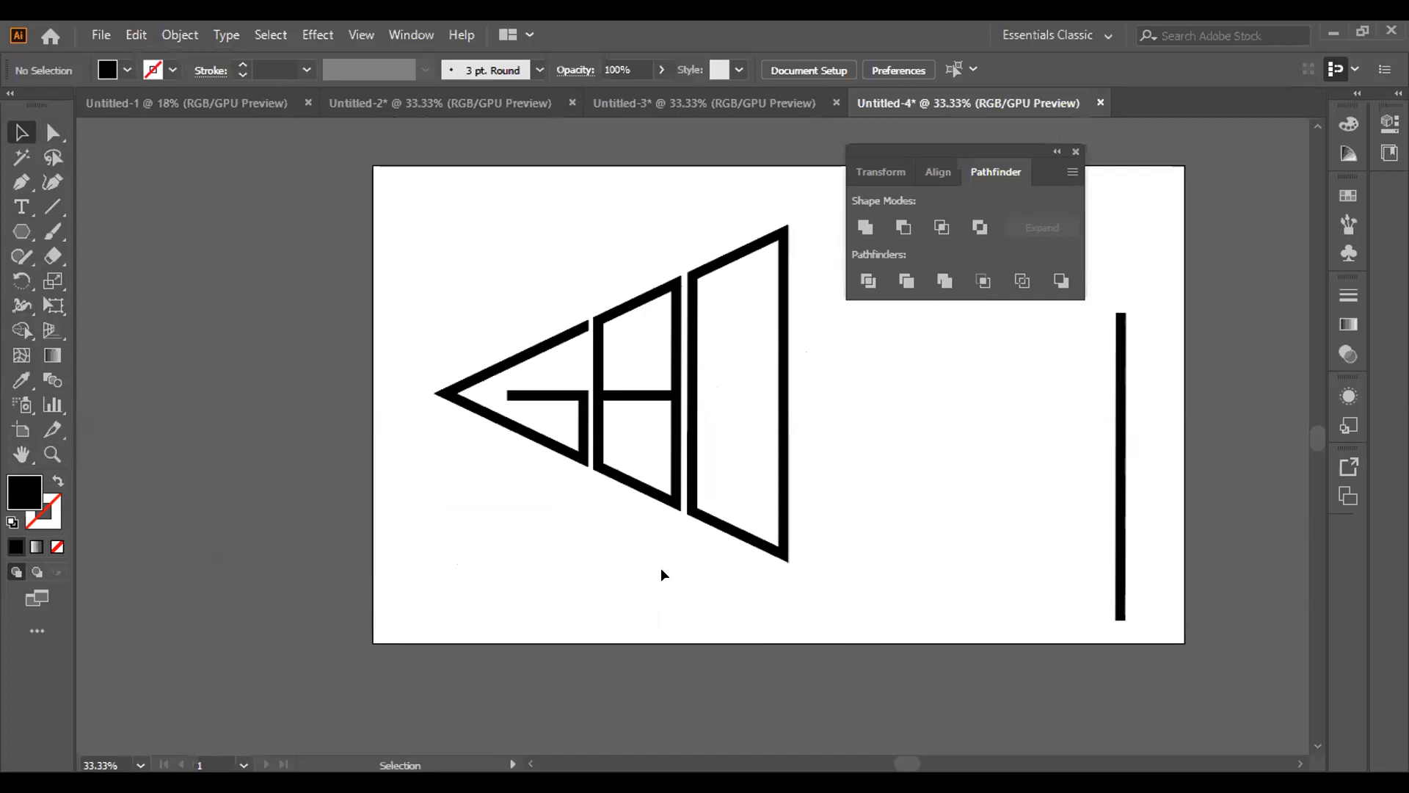
Delete the middle section's lower and upper slanted edges to leave an H, and remove the spare vertical bar beside the logo
{"action": "left_click", "coordinate": [617, 478]}
{"action": "key", "text": "Delete"}
{"action": "left_click", "coordinate": [635, 299]}
{"action": "key", "text": "Delete"}
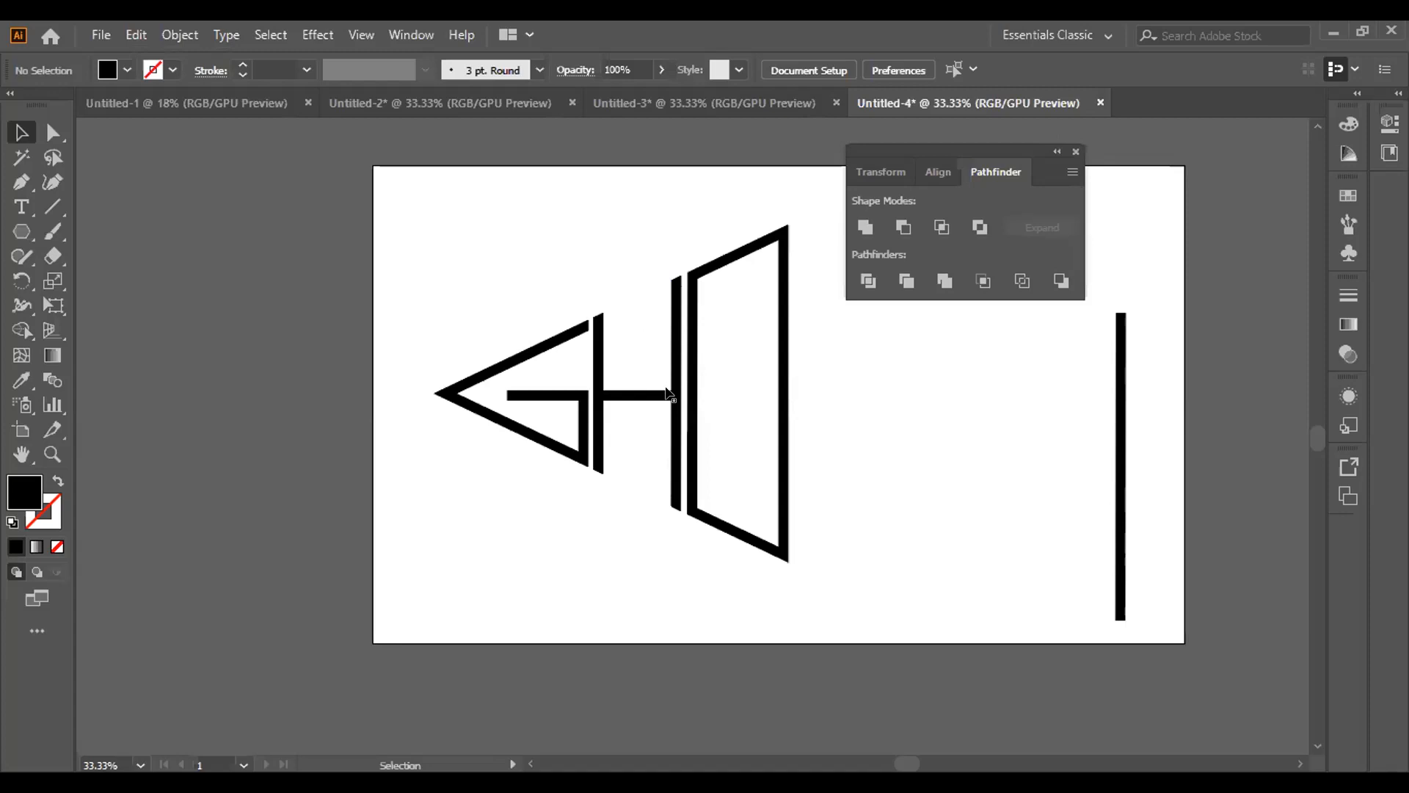
{"action": "left_click", "coordinate": [1117, 510]}
{"action": "key", "text": "Delete"}
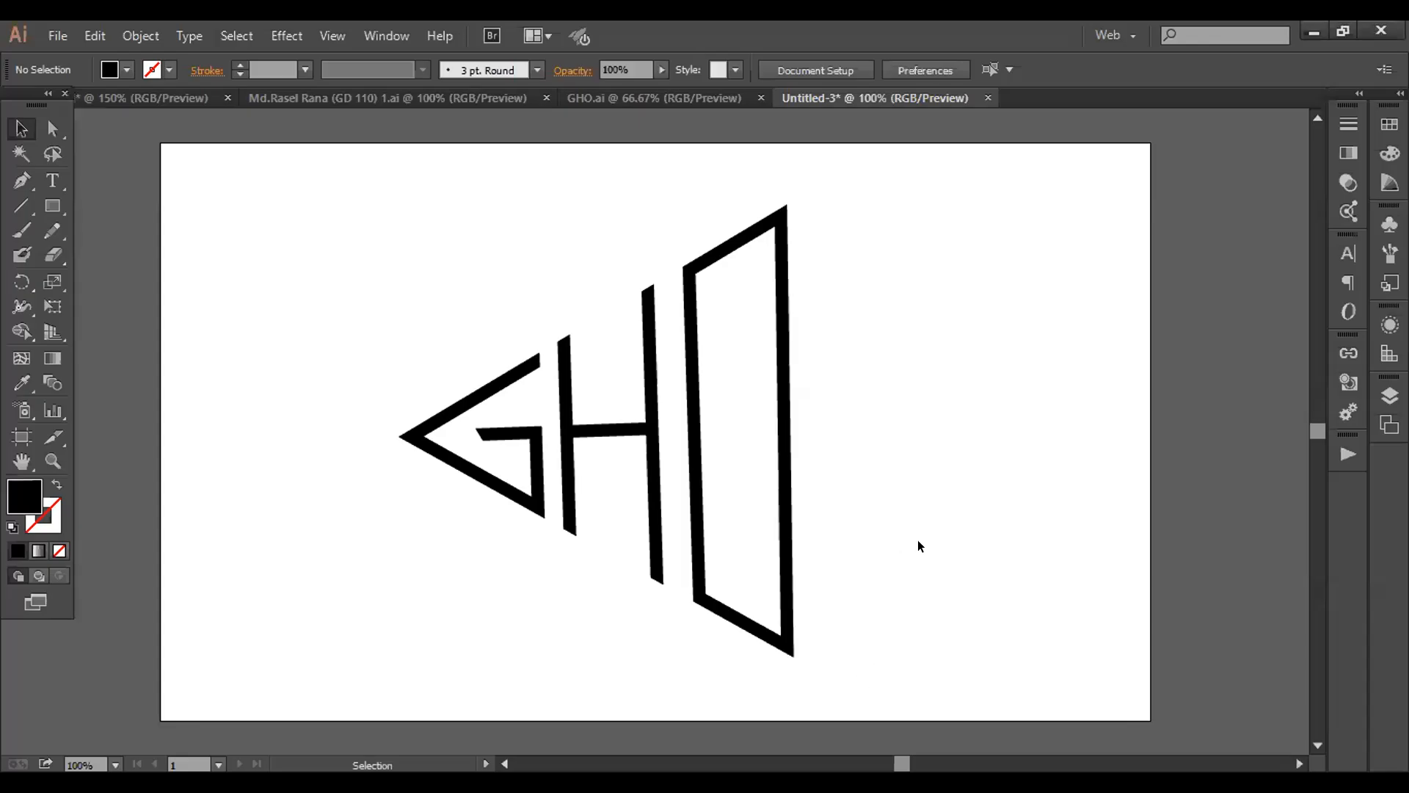
{"action": "left_click_drag", "start_coordinate": [396, 267], "coordinate": [852, 605]}
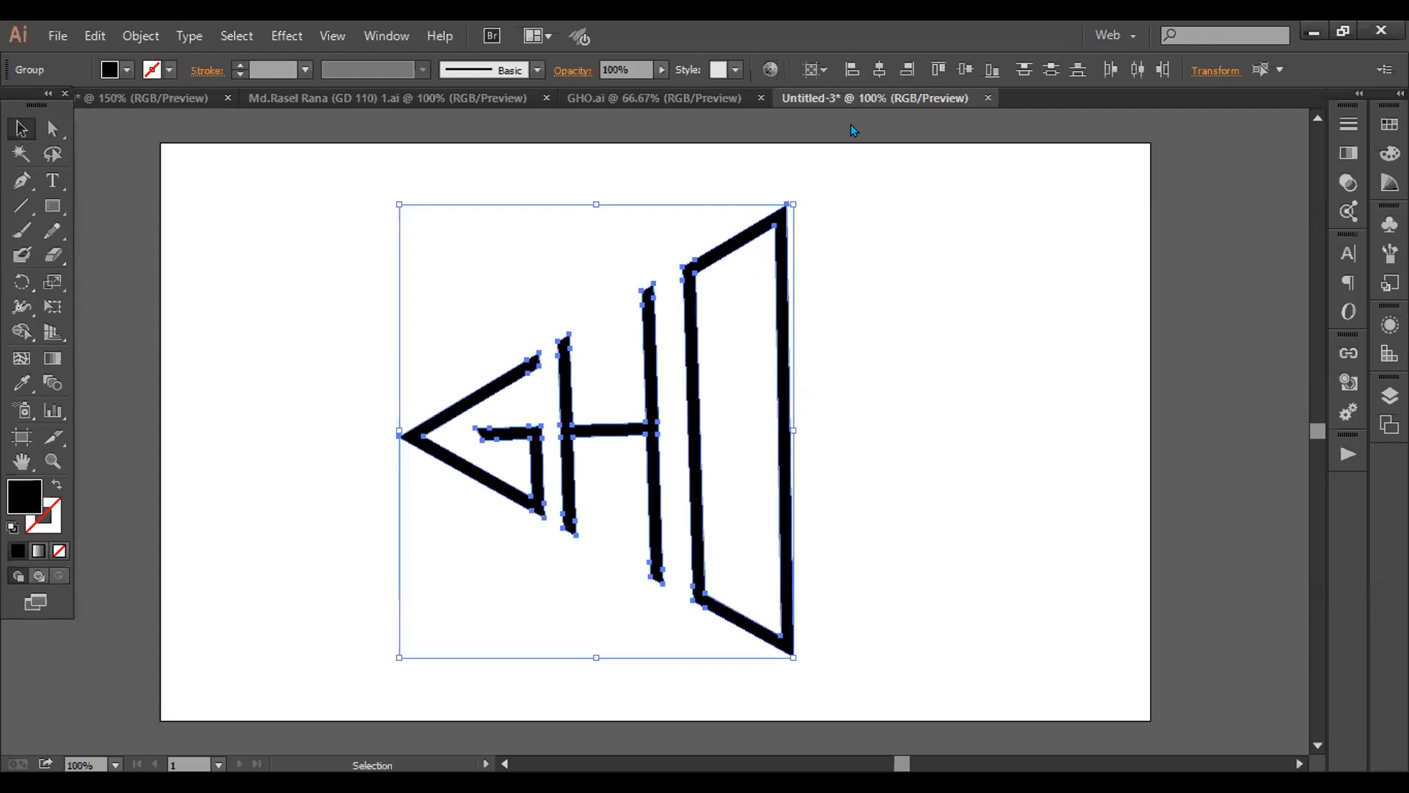
{"action": "left_click", "coordinate": [967, 376]}
{"action": "left_click_drag", "start_coordinate": [255, 244], "coordinate": [901, 640]}
{"action": "left_click_drag", "start_coordinate": [370, 213], "coordinate": [844, 605]}
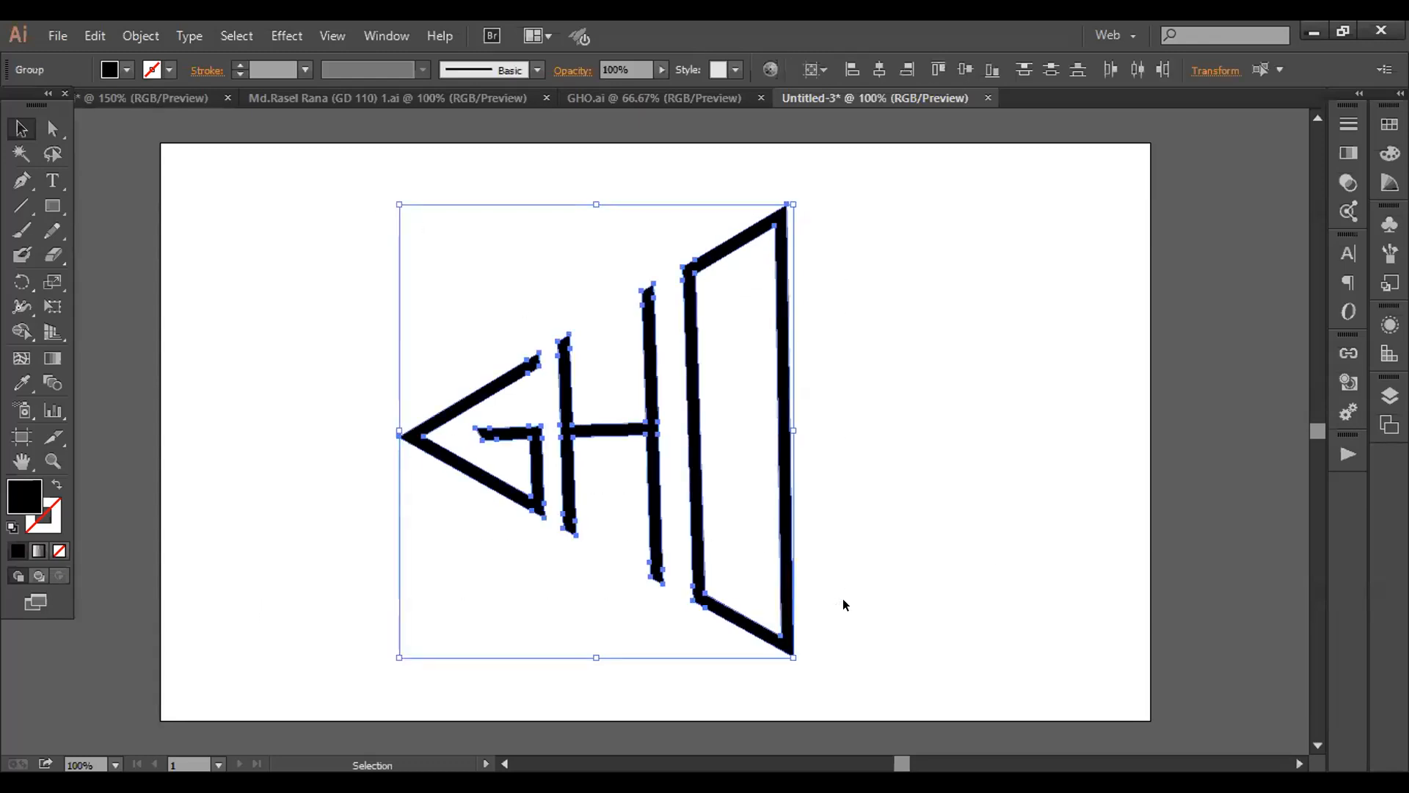
{"action": "left_click", "coordinate": [896, 593]}
{"action": "left_click_drag", "start_coordinate": [334, 280], "coordinate": [932, 663]}
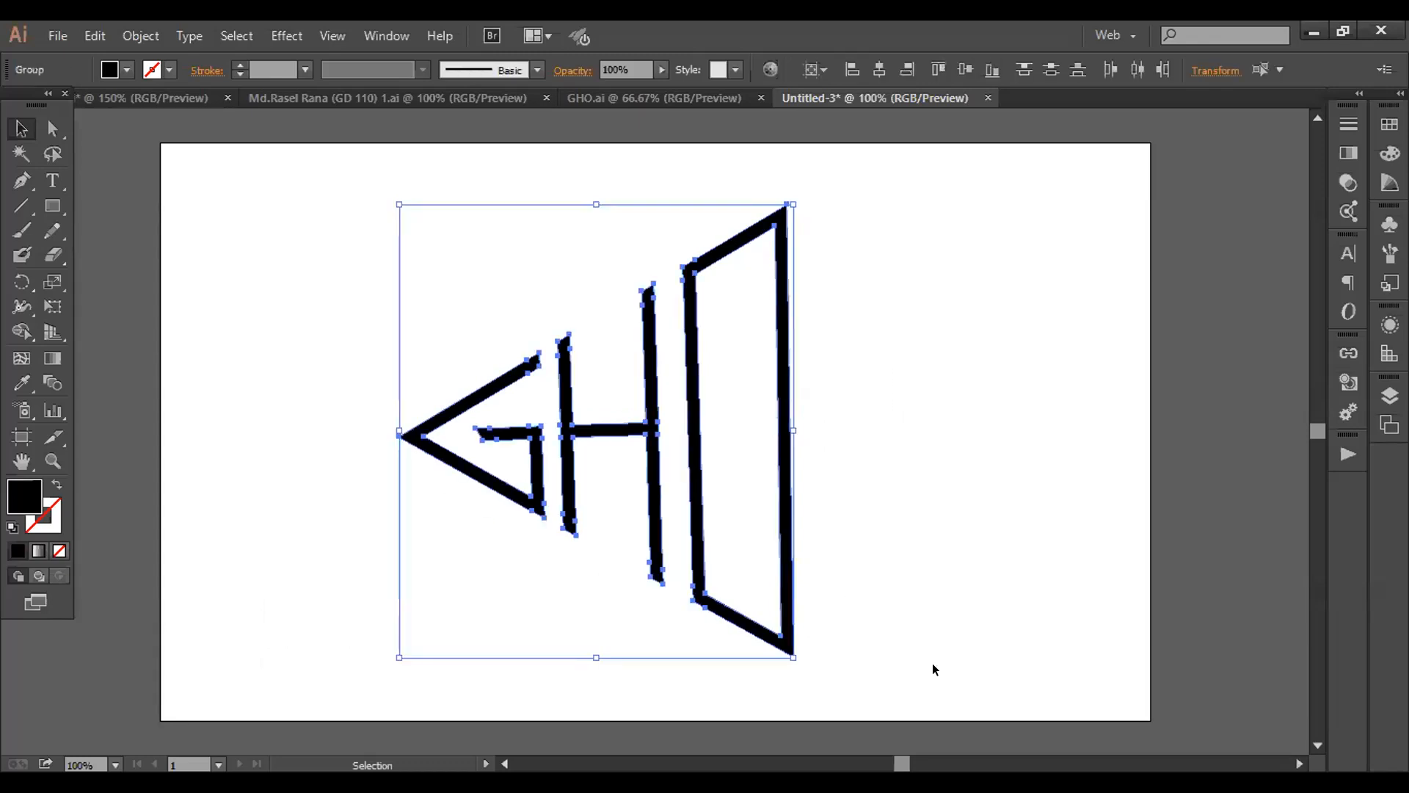
{"action": "left_click", "coordinate": [958, 604]}
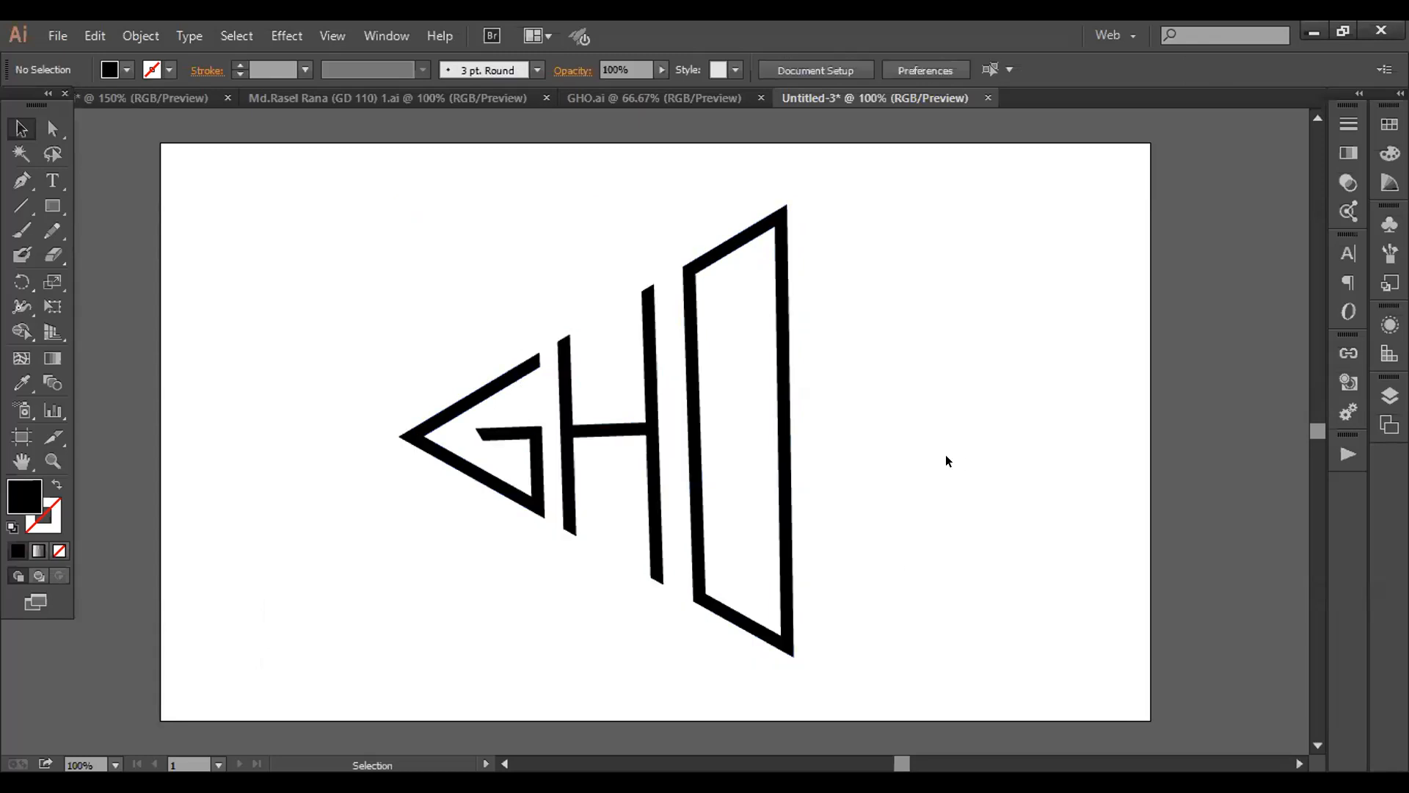
{"action": "left_click_drag", "start_coordinate": [408, 185], "coordinate": [995, 650]}
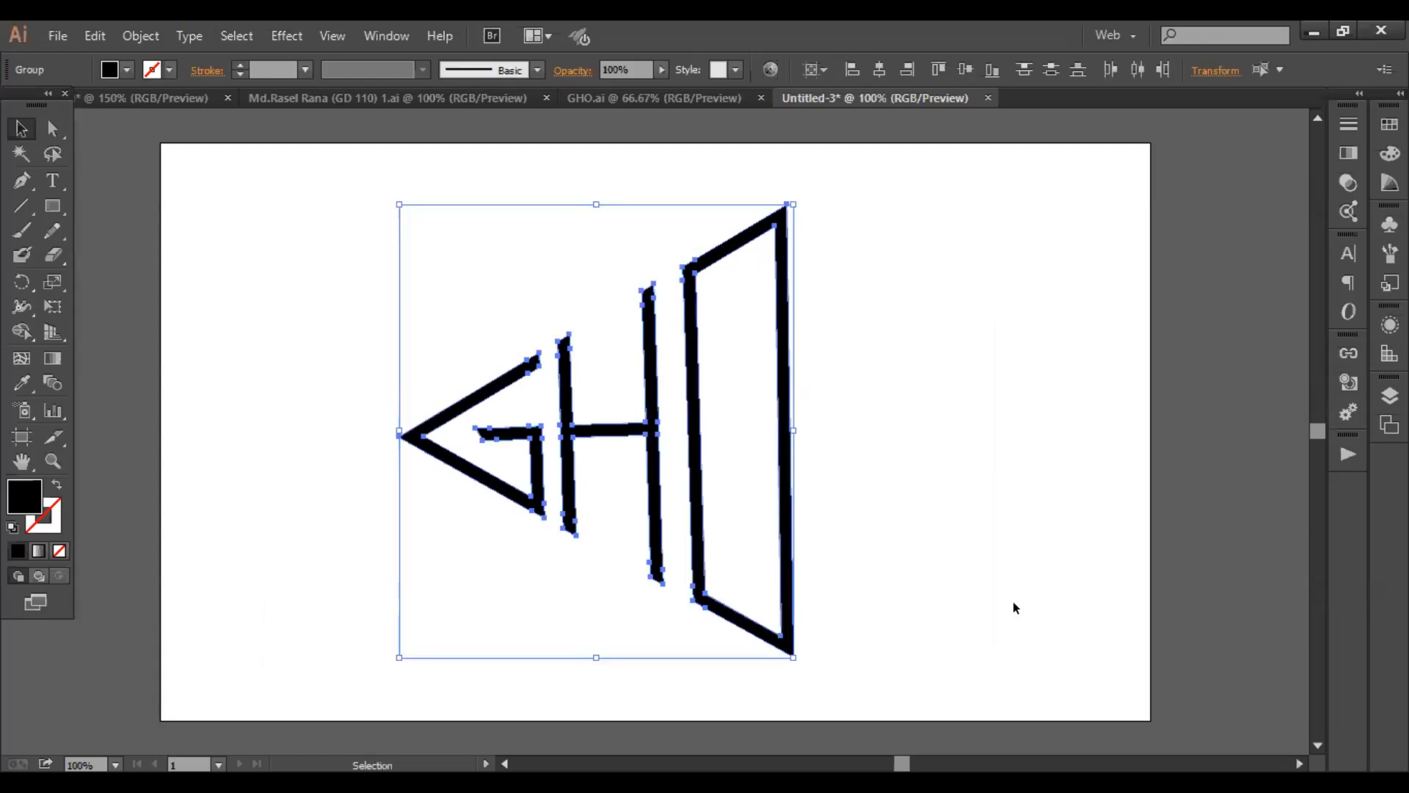
{"action": "left_click", "coordinate": [1017, 608]}
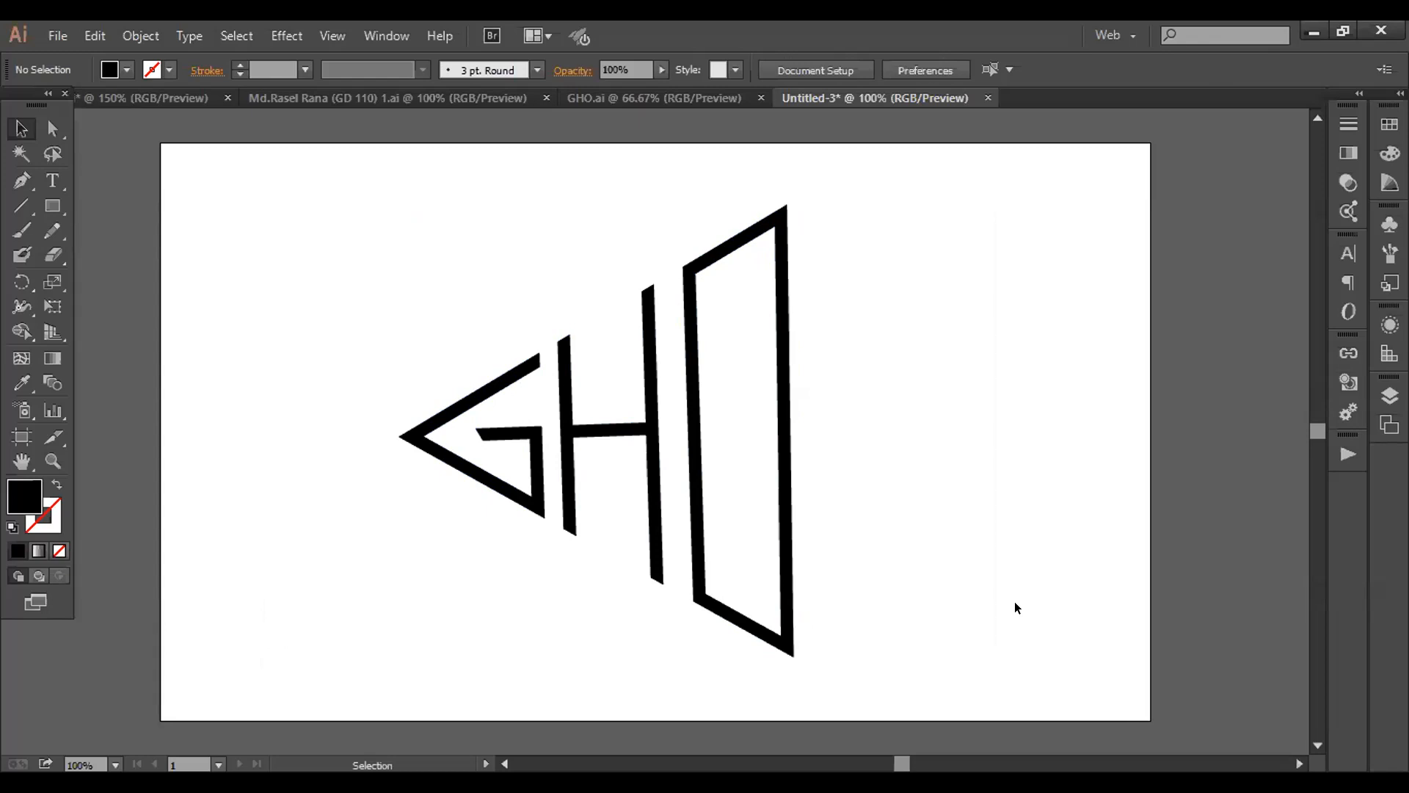
{"action": "left_click_drag", "start_coordinate": [235, 169], "coordinate": [948, 662]}
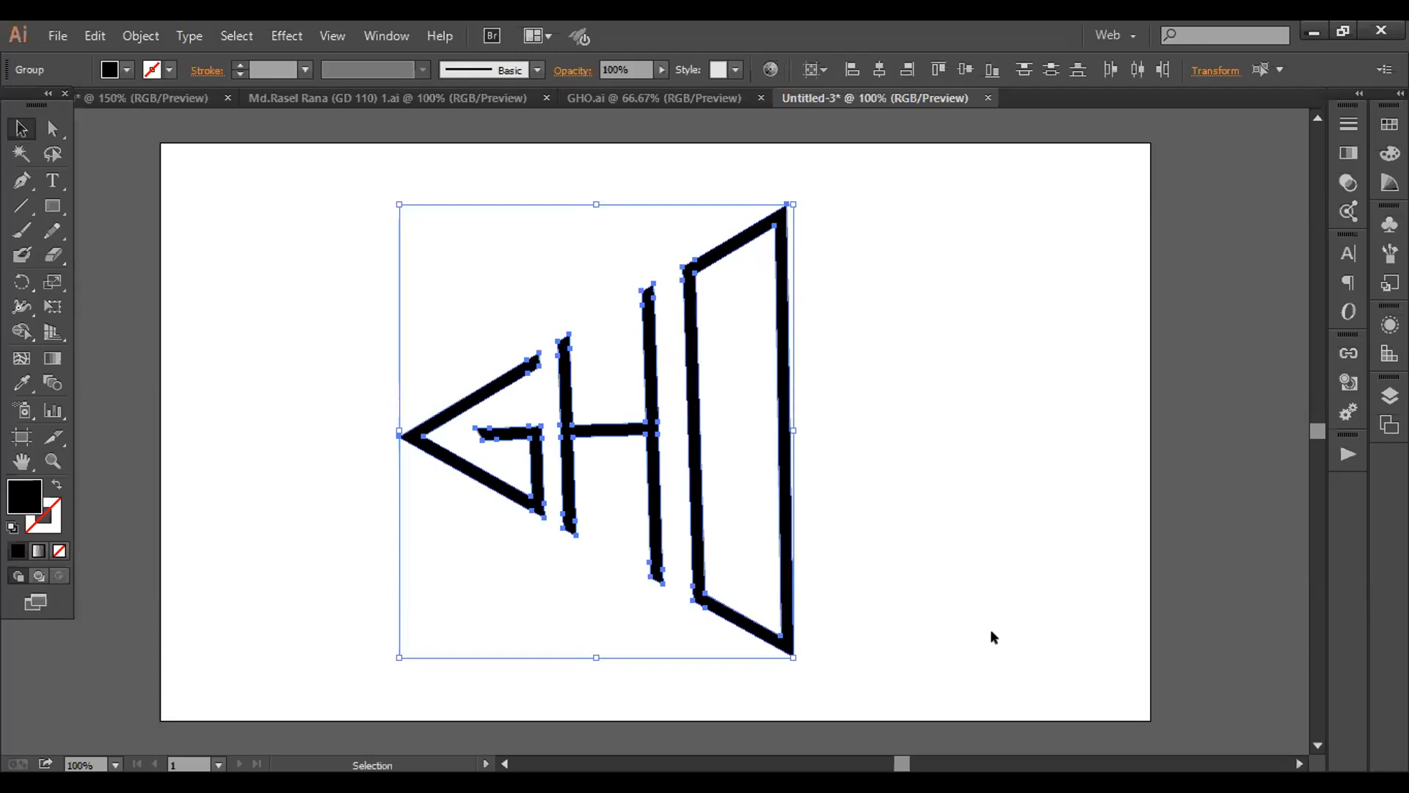
{"action": "left_click", "coordinate": [991, 631]}
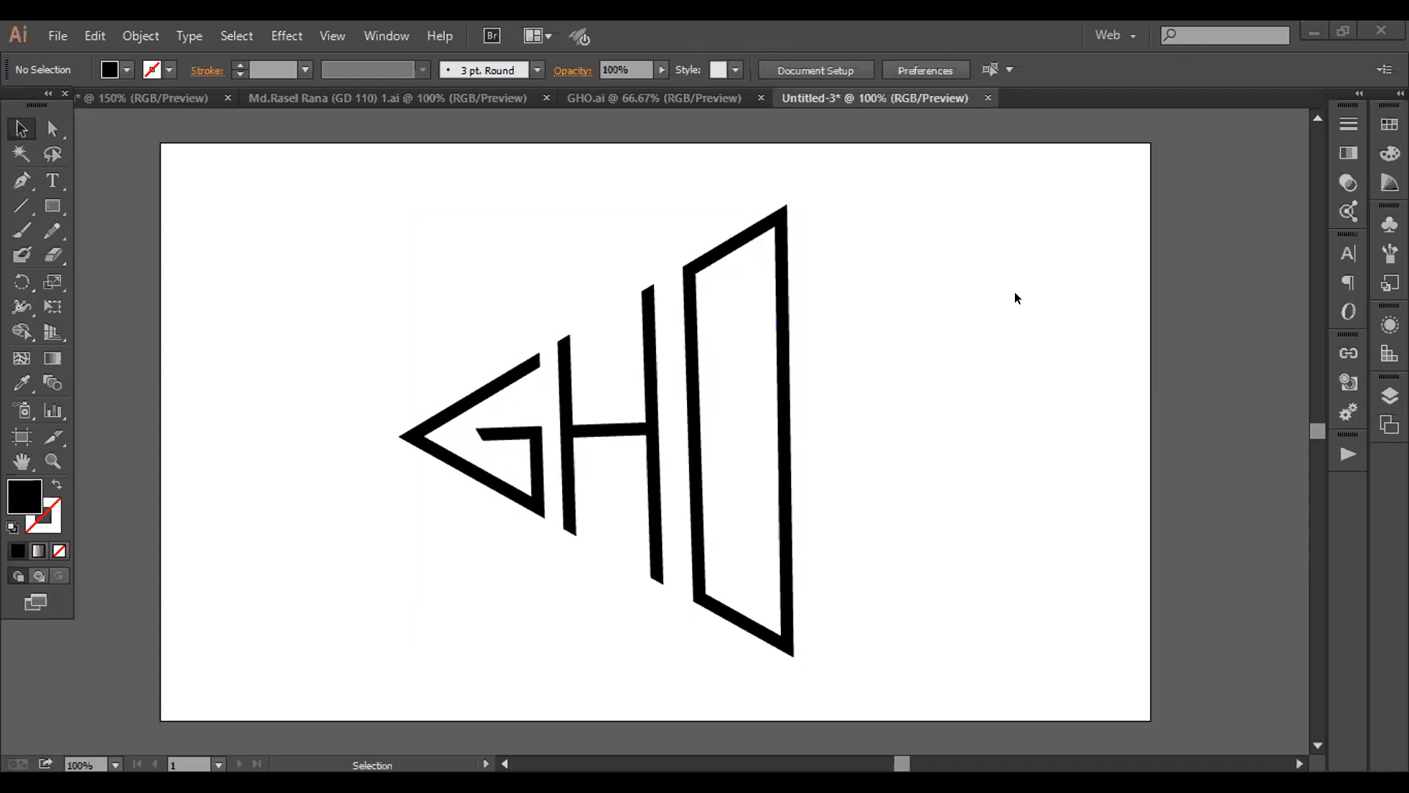
{"action": "left_click_drag", "start_coordinate": [269, 310], "coordinate": [1001, 637]}
{"action": "left_click", "coordinate": [1077, 518]}
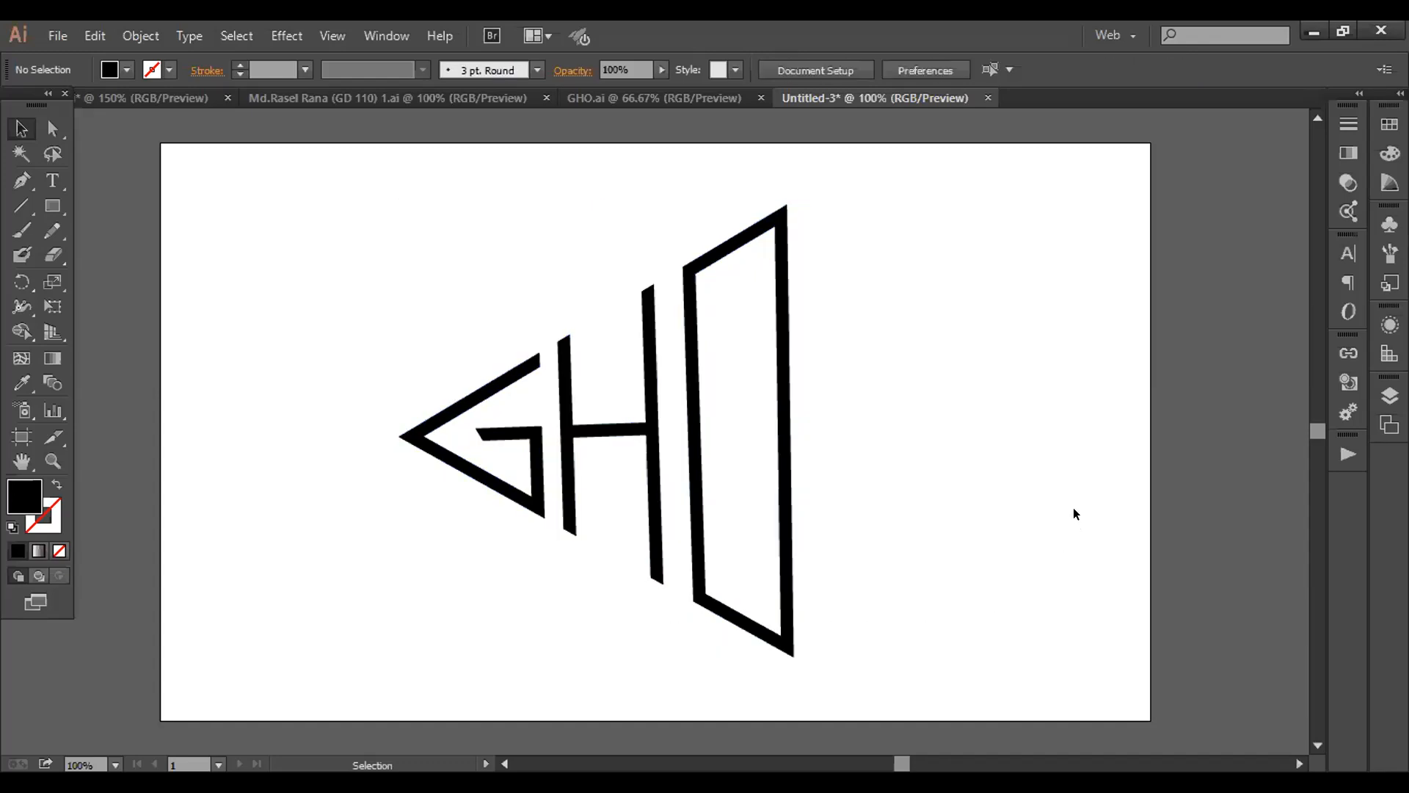
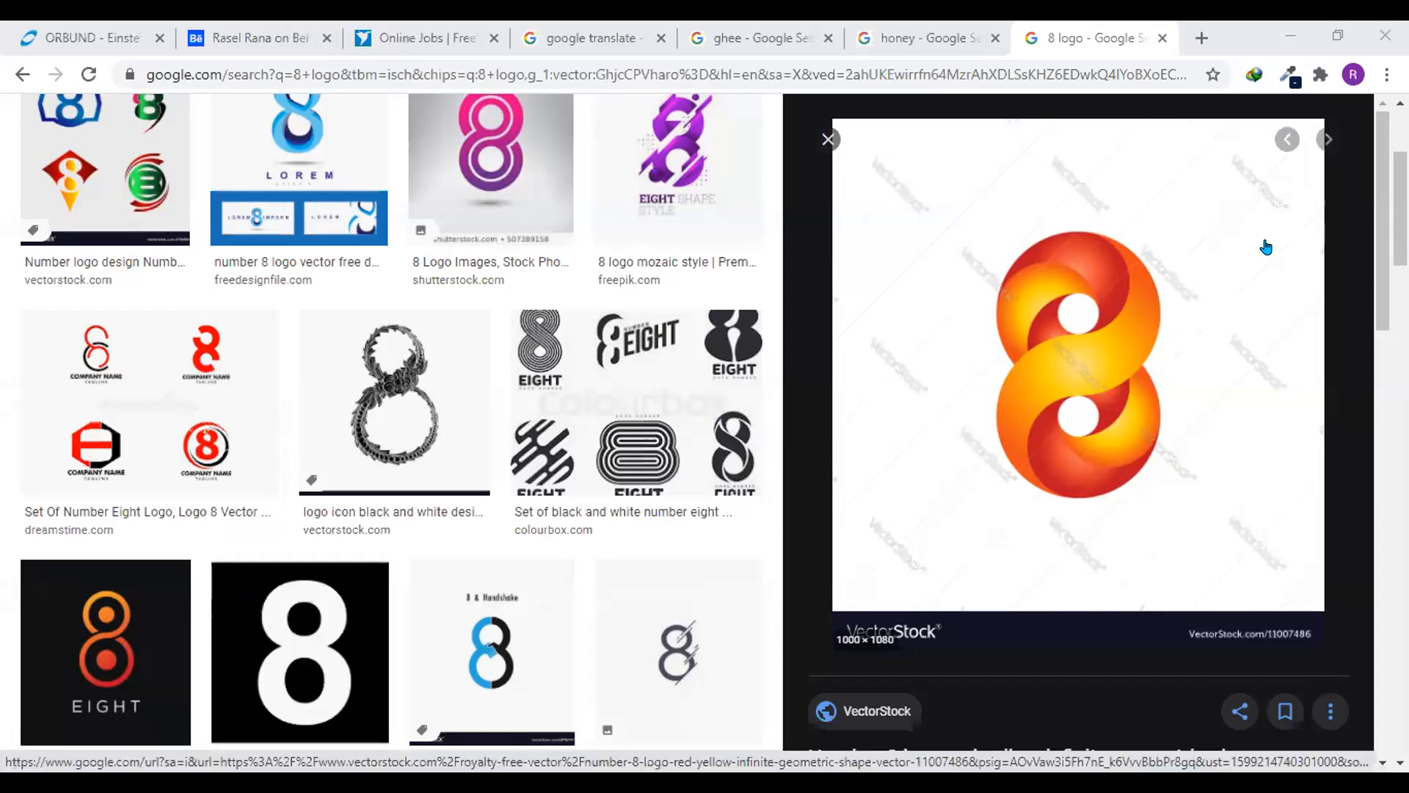
Examine the red and yellow number 8 logo preview and the related logo images below it
{"action": "scroll", "coordinate": [1255, 301], "scroll_direction": "down", "scroll_amount": 1}
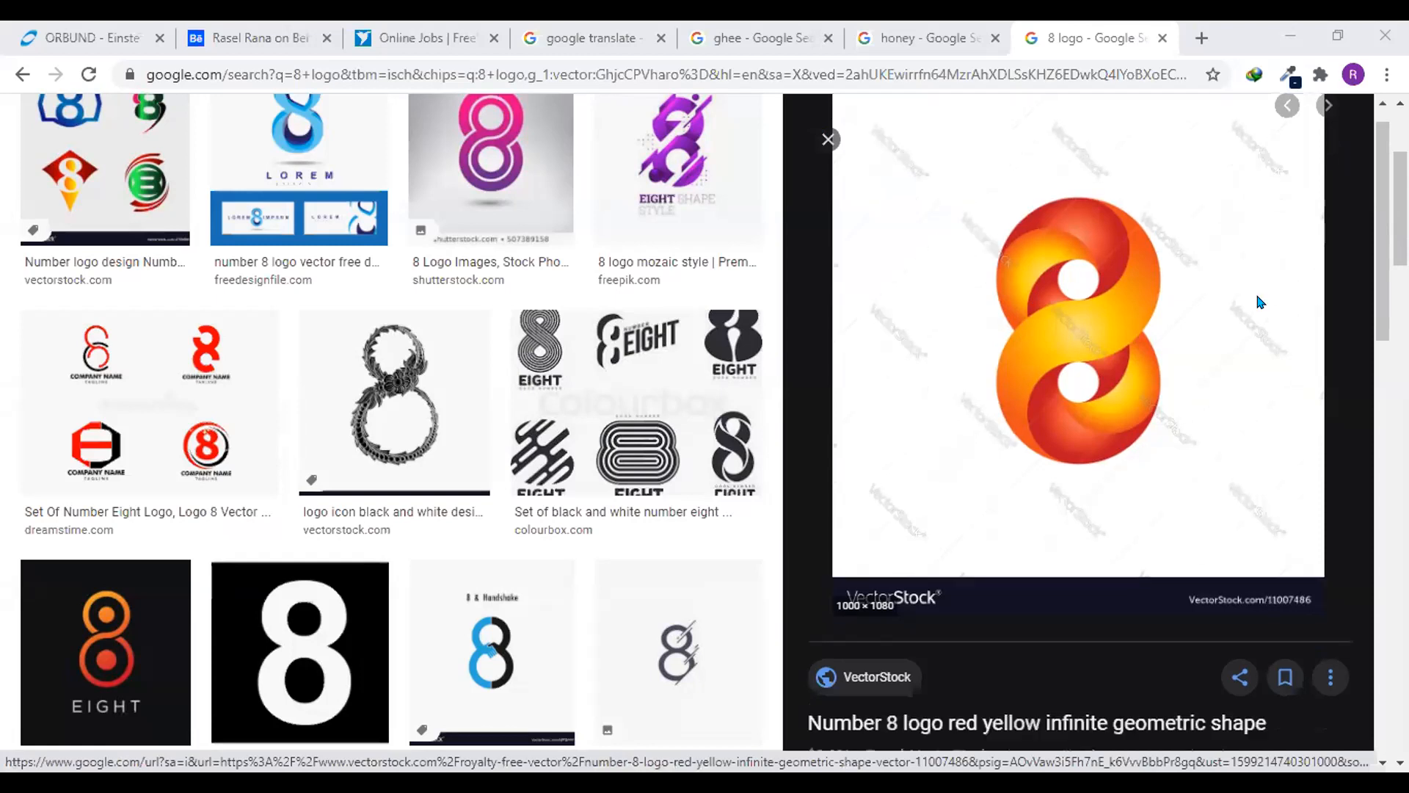
{"action": "scroll", "coordinate": [1266, 329], "scroll_direction": "down", "scroll_amount": 2}
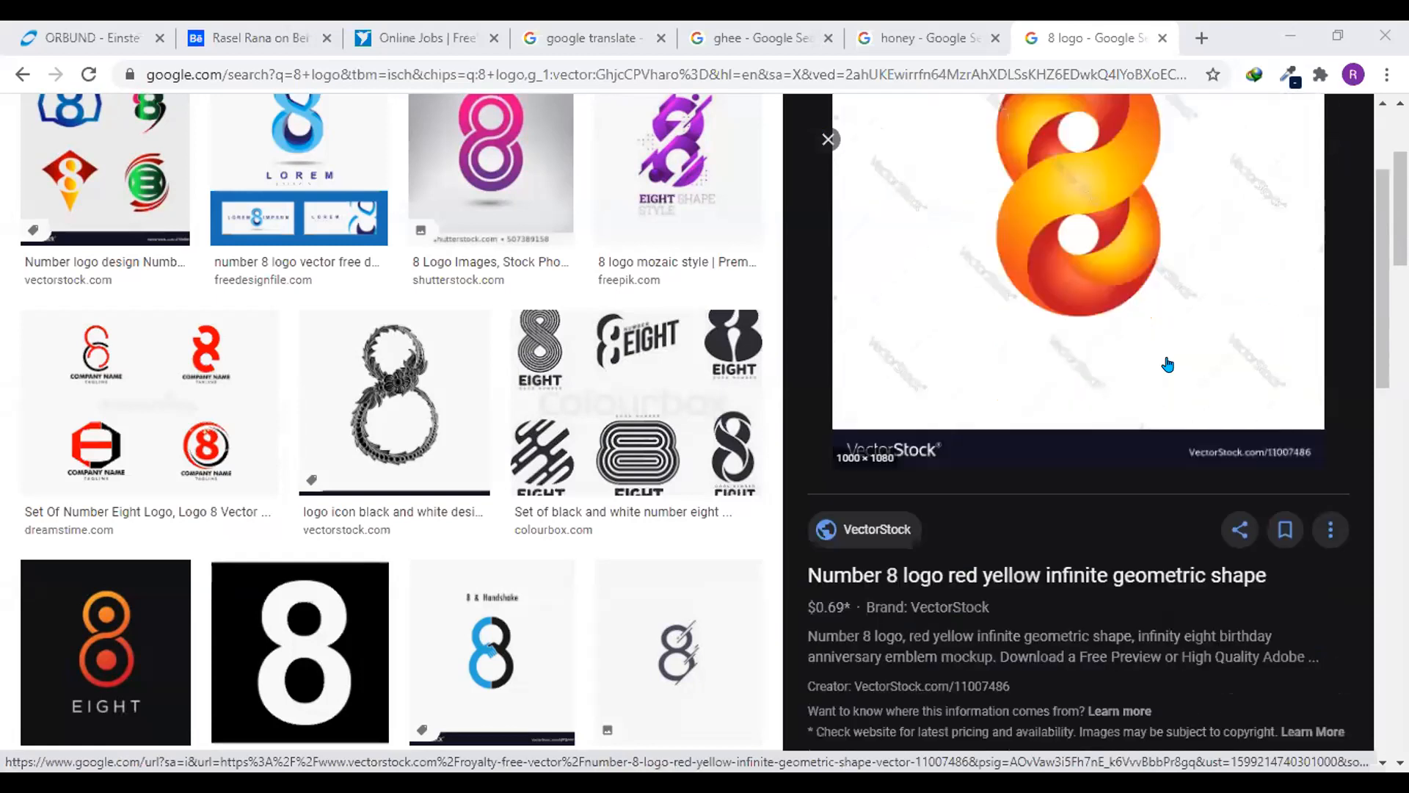
{"action": "scroll", "coordinate": [985, 380], "scroll_direction": "down", "scroll_amount": 8}
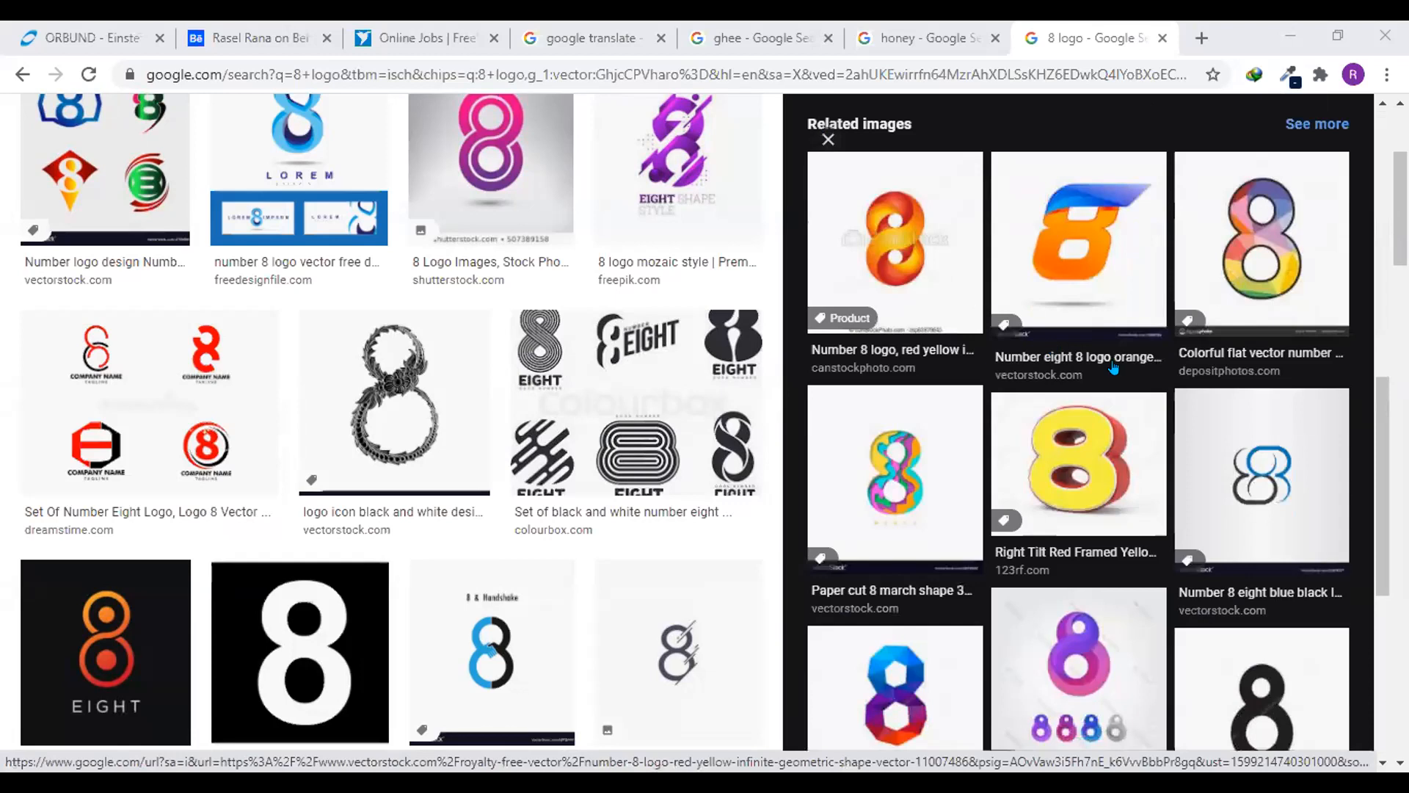
{"action": "scroll", "coordinate": [1212, 431], "scroll_direction": "up", "scroll_amount": 8}
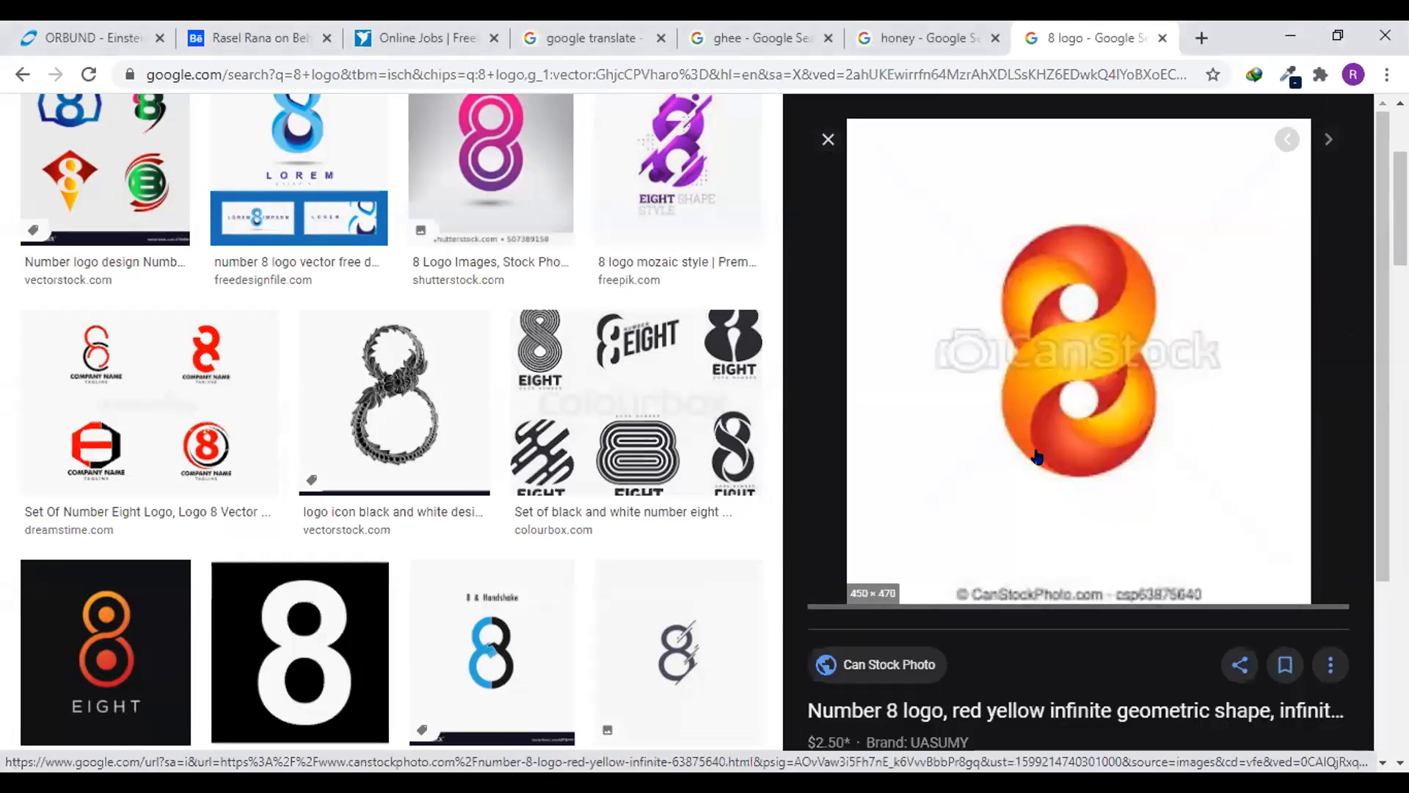
{"action": "scroll", "coordinate": [1239, 462], "scroll_direction": "down", "scroll_amount": 3}
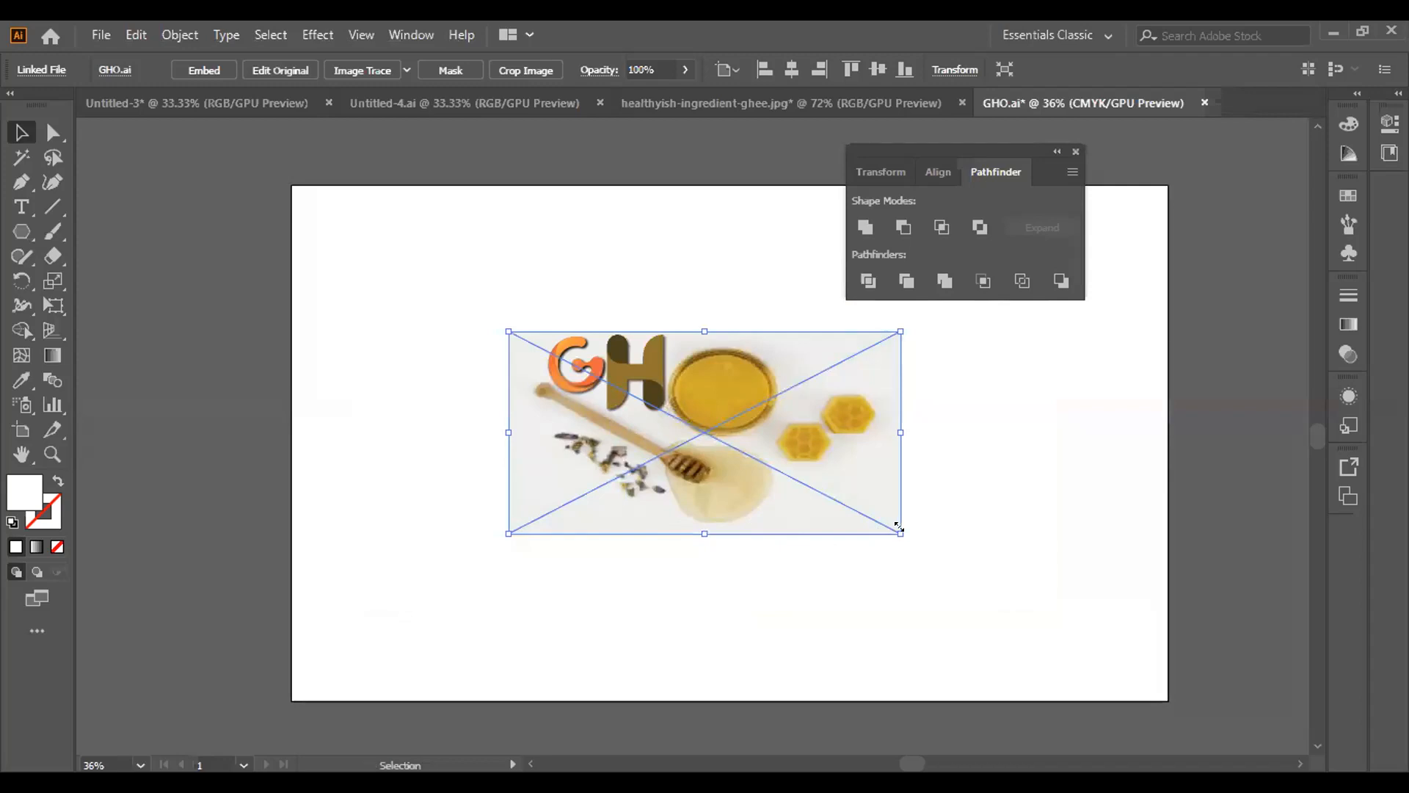
Enlarge the placed GHO image about its centre and move it toward the artboard's left side
{"action": "left_click_drag", "start_coordinate": [901, 531], "coordinate": [988, 585]}
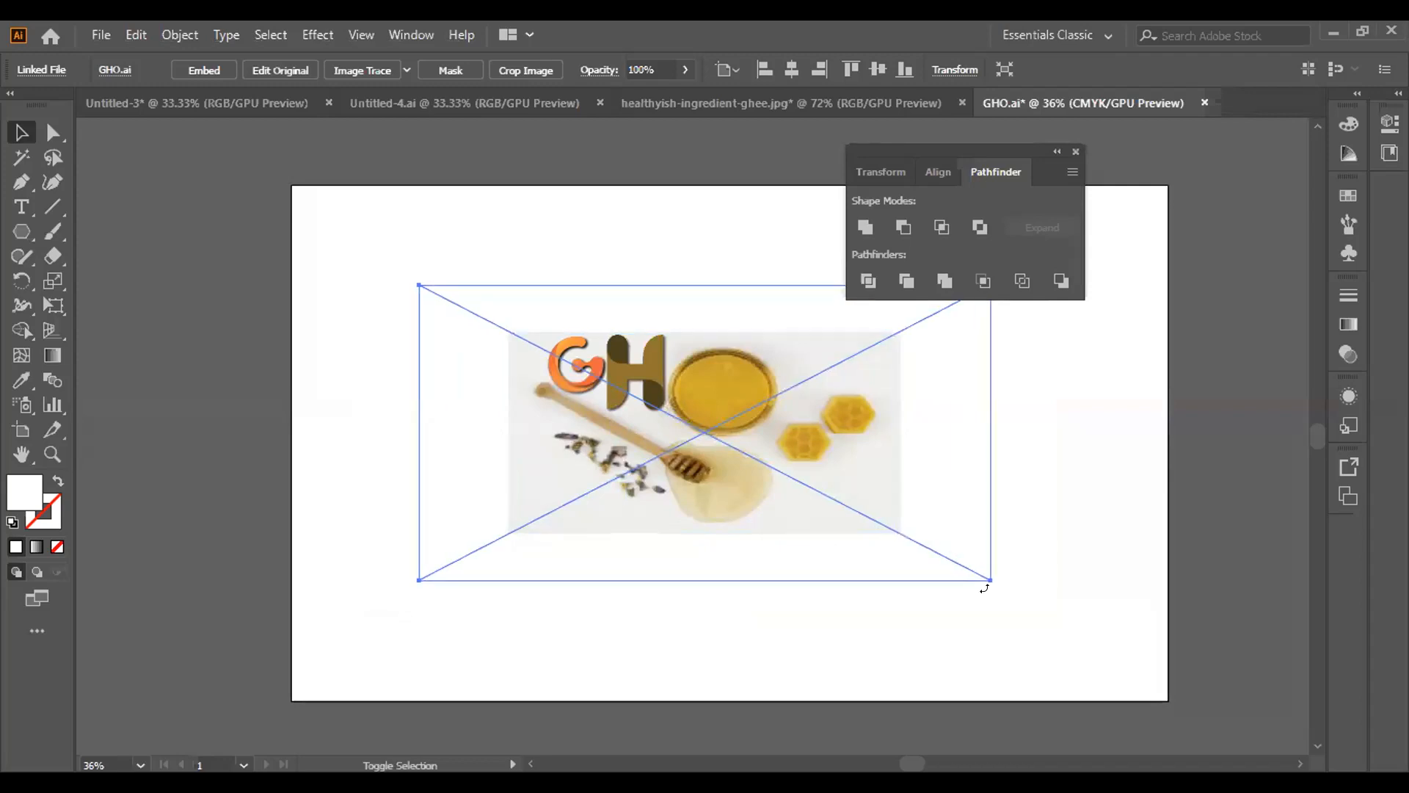
{"action": "left_click_drag", "start_coordinate": [676, 499], "coordinate": [567, 726]}
{"action": "left_click_drag", "start_coordinate": [631, 567], "coordinate": [670, 342]}
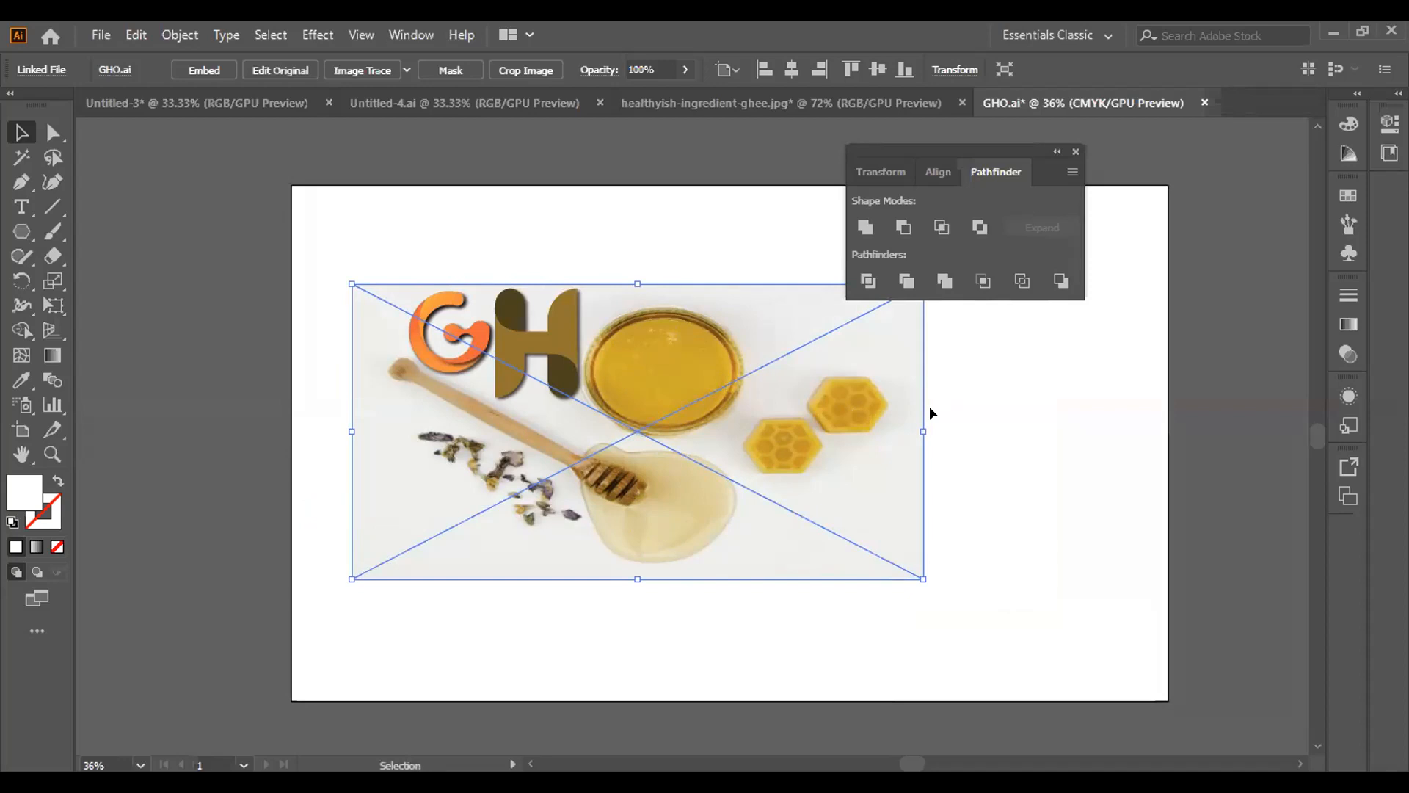
{"action": "left_click", "coordinate": [969, 342]}
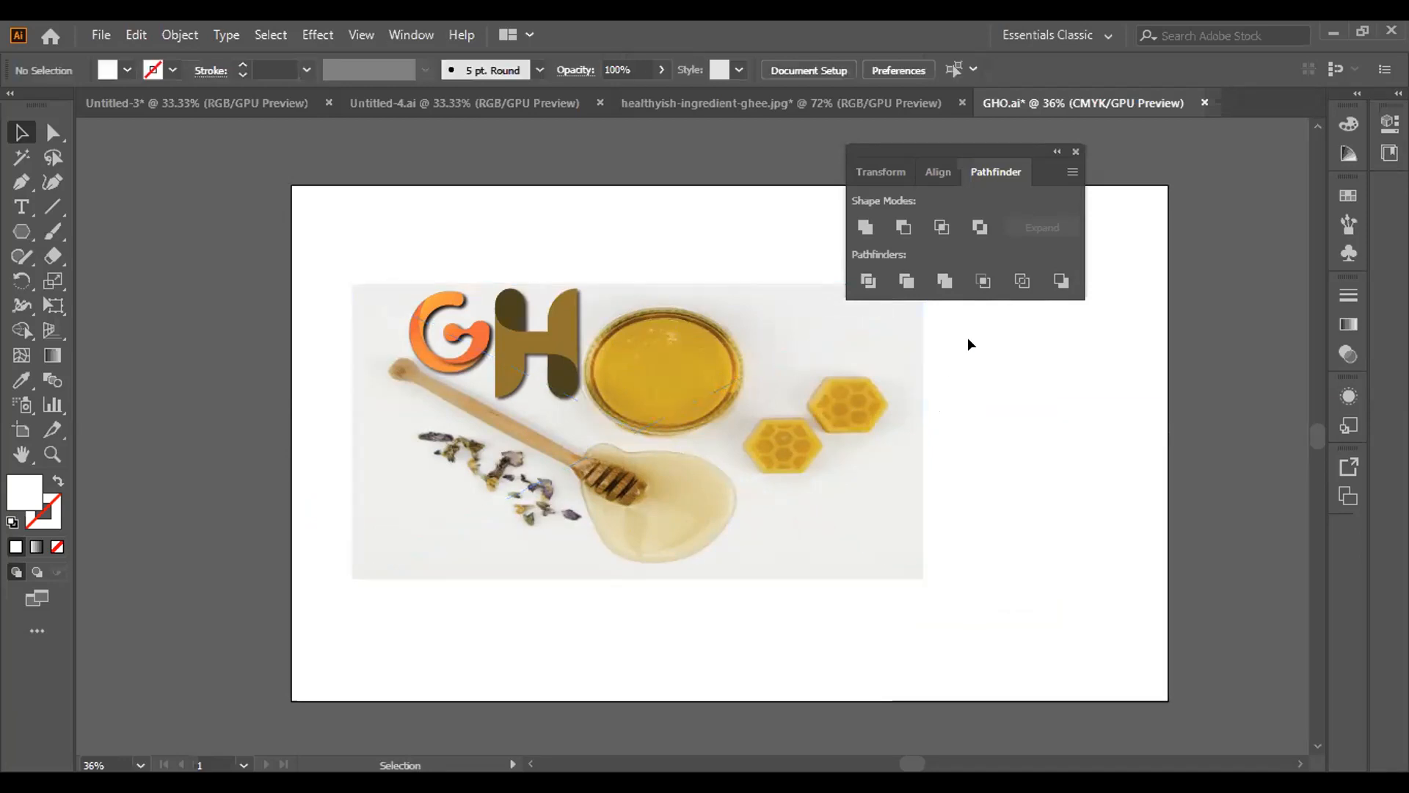
{"action": "double_click", "coordinate": [599, 355]}
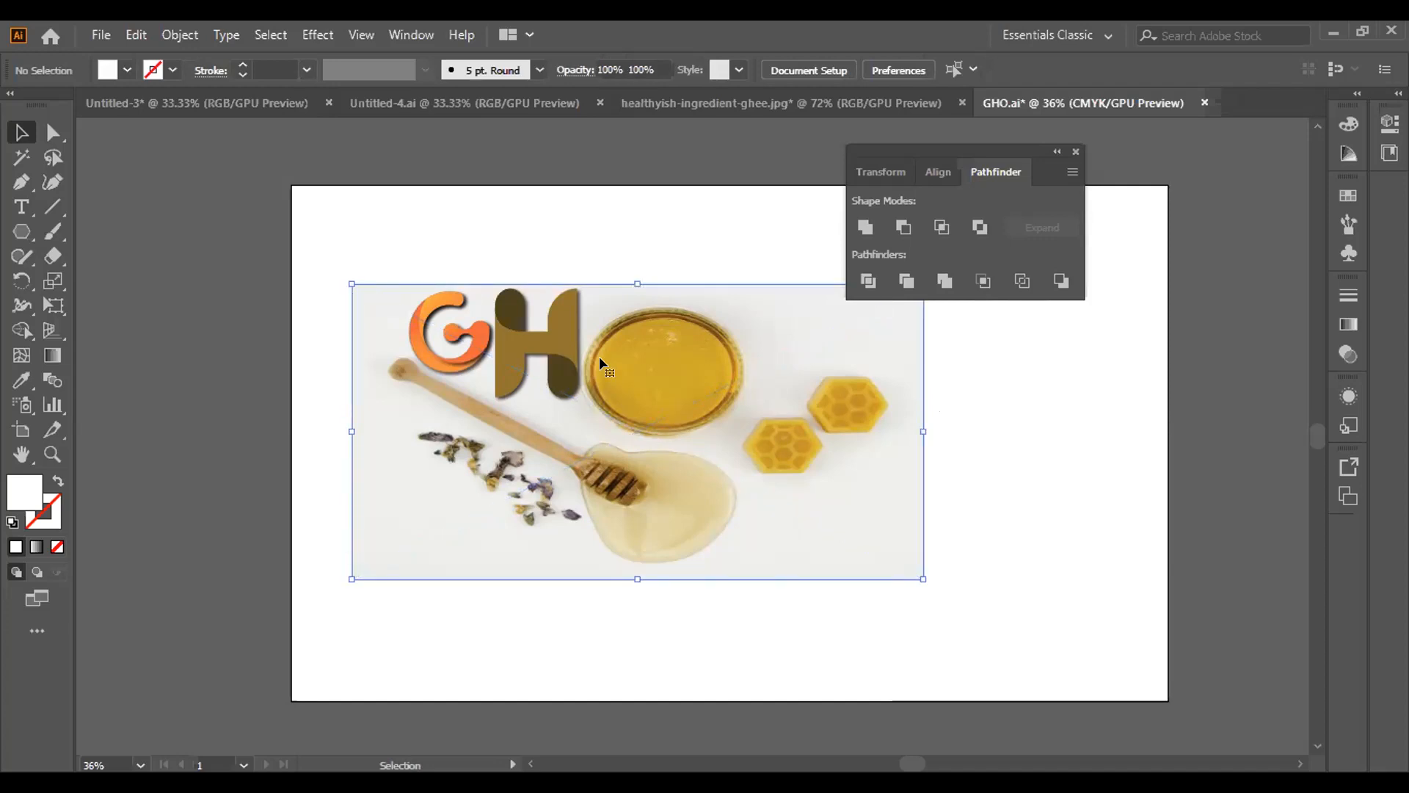
{"action": "left_click", "coordinate": [554, 204]}
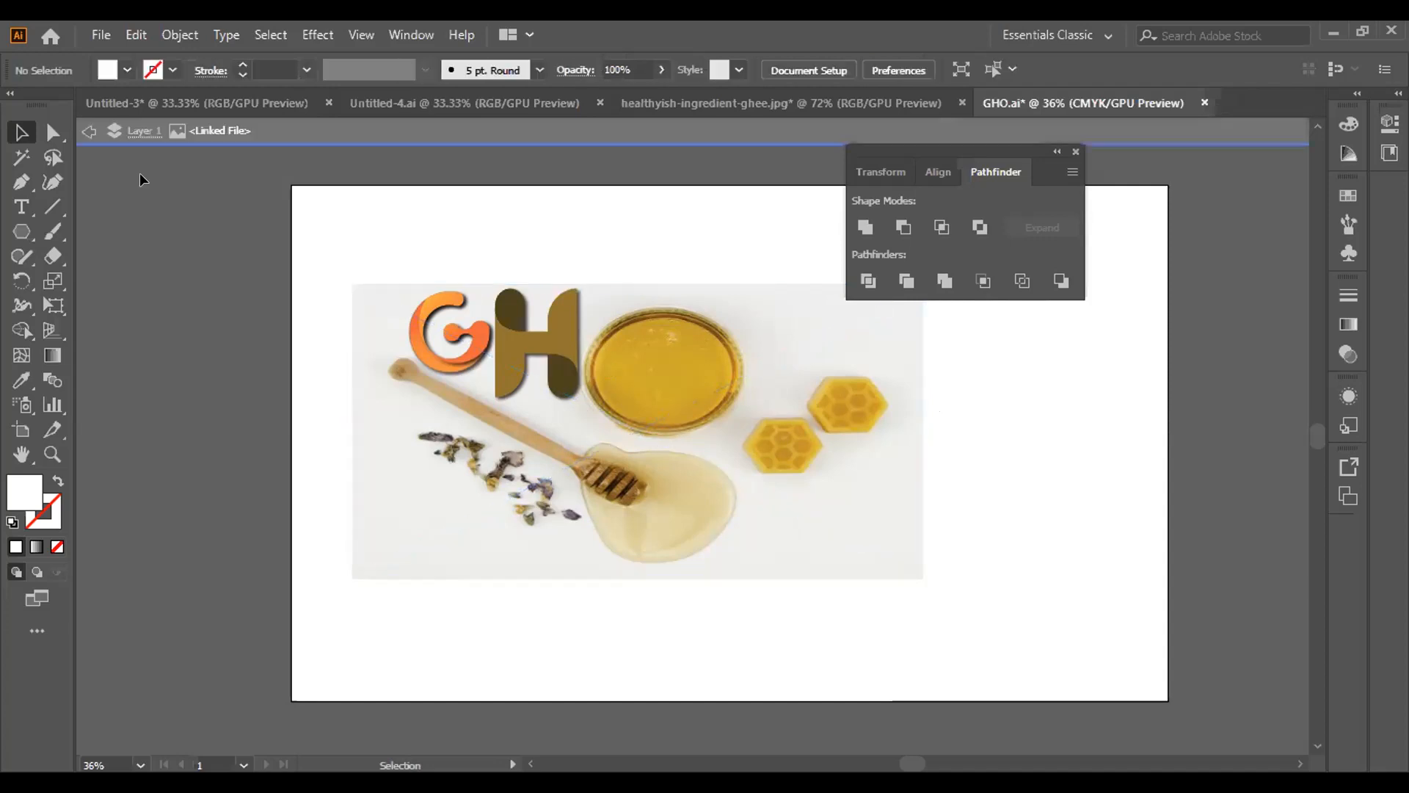
{"action": "left_click", "coordinate": [89, 131]}
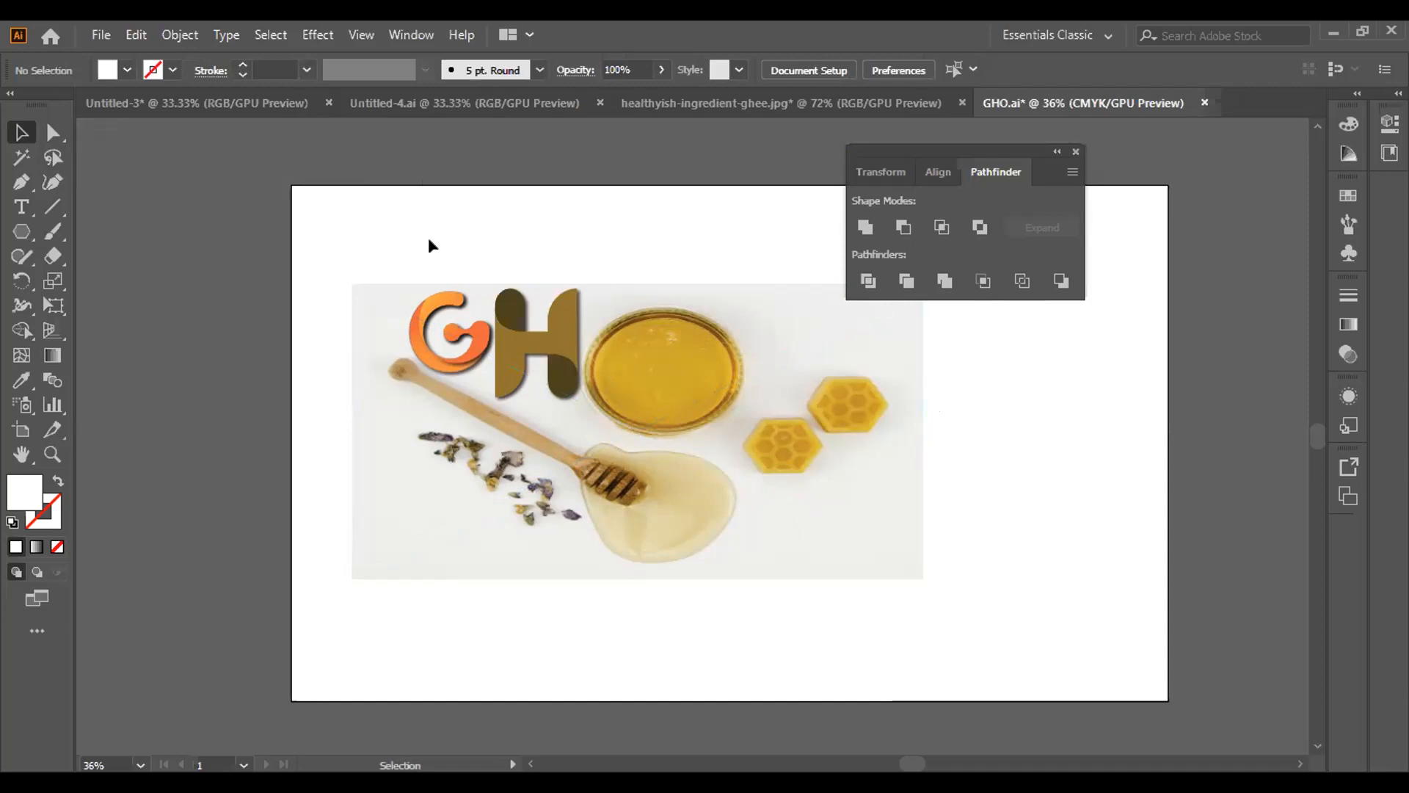
{"action": "left_click", "coordinate": [451, 328]}
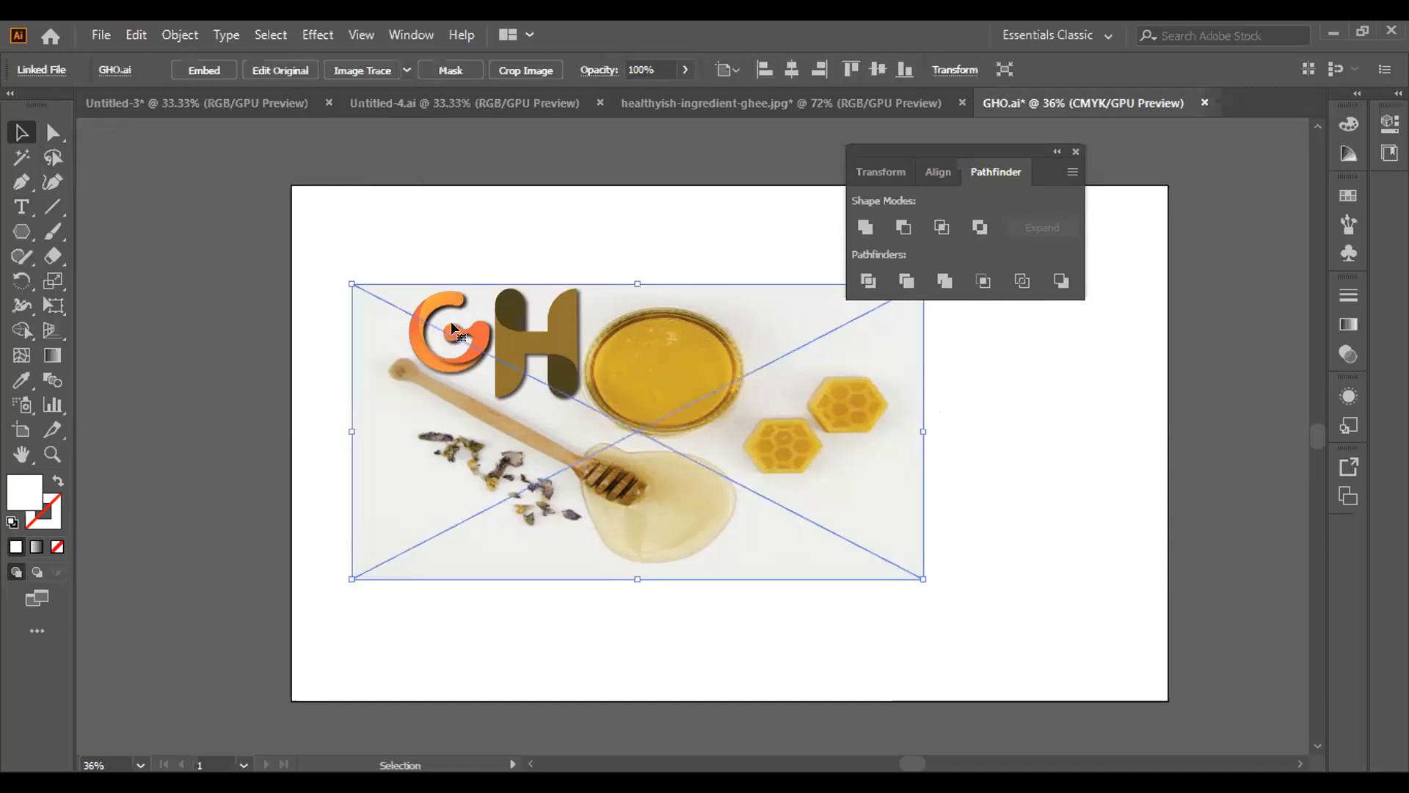
{"action": "right_click", "coordinate": [533, 246]}
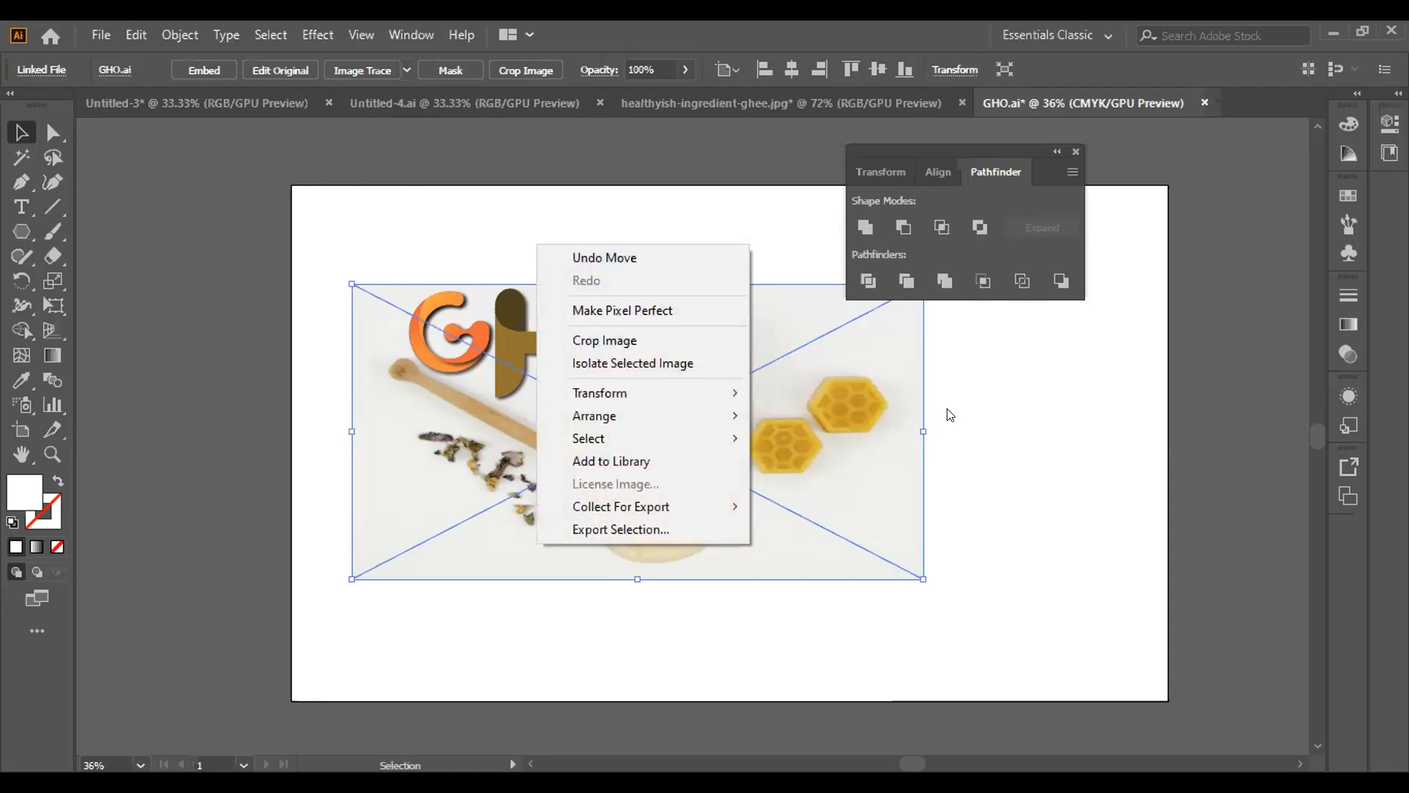
{"action": "left_click", "coordinate": [916, 408]}
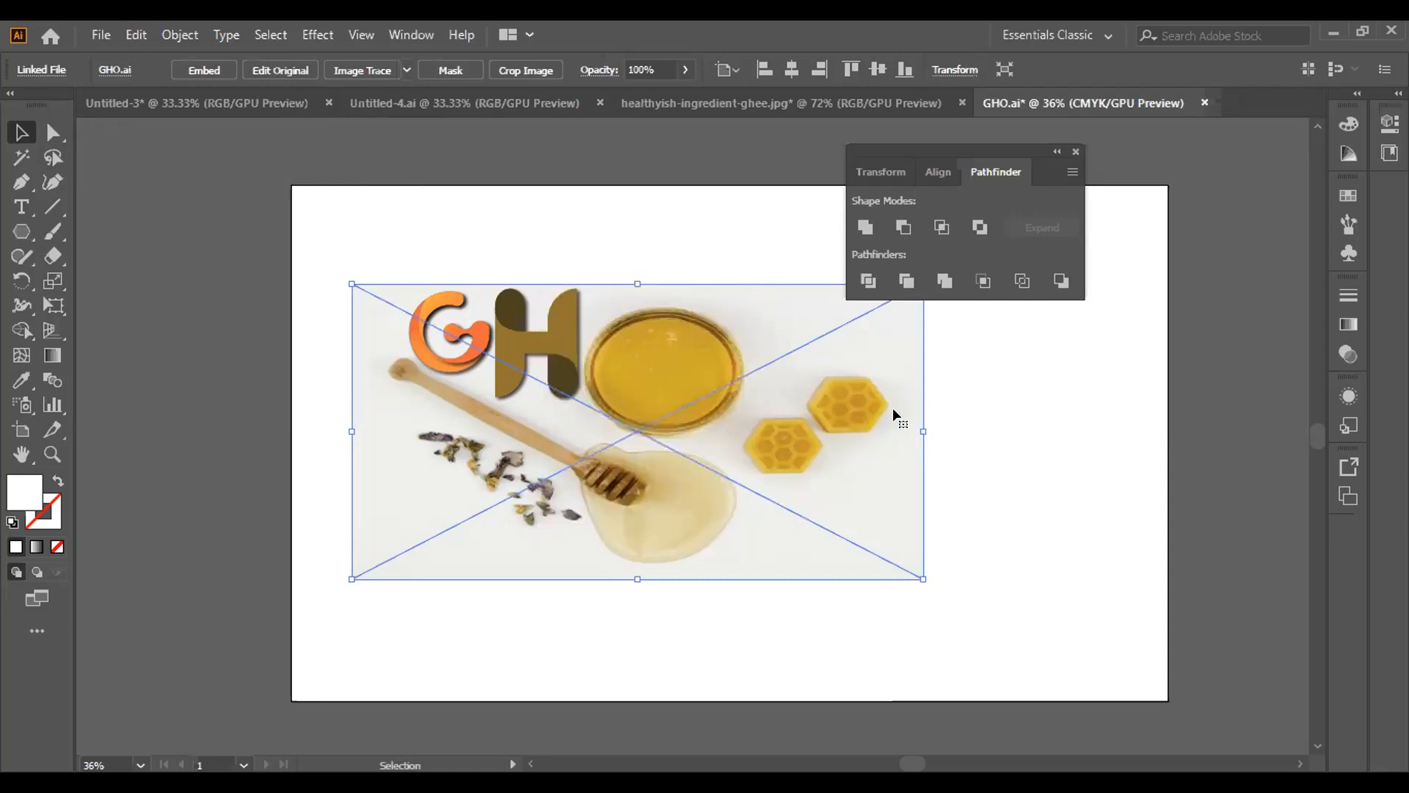
Shift the placed GHO image slightly upward and to the right on the artboard, and deselect it
{"action": "left_click_drag", "start_coordinate": [339, 218], "coordinate": [763, 623]}
{"action": "mouse_move", "coordinate": [663, 522]}
{"action": "left_mouse_down"}
{"action": "mouse_move", "coordinate": [743, 566]}
{"action": "mouse_move", "coordinate": [843, 576]}
{"action": "mouse_move", "coordinate": [596, 471]}
{"action": "mouse_move", "coordinate": [668, 504]}
{"action": "left_mouse_up"}
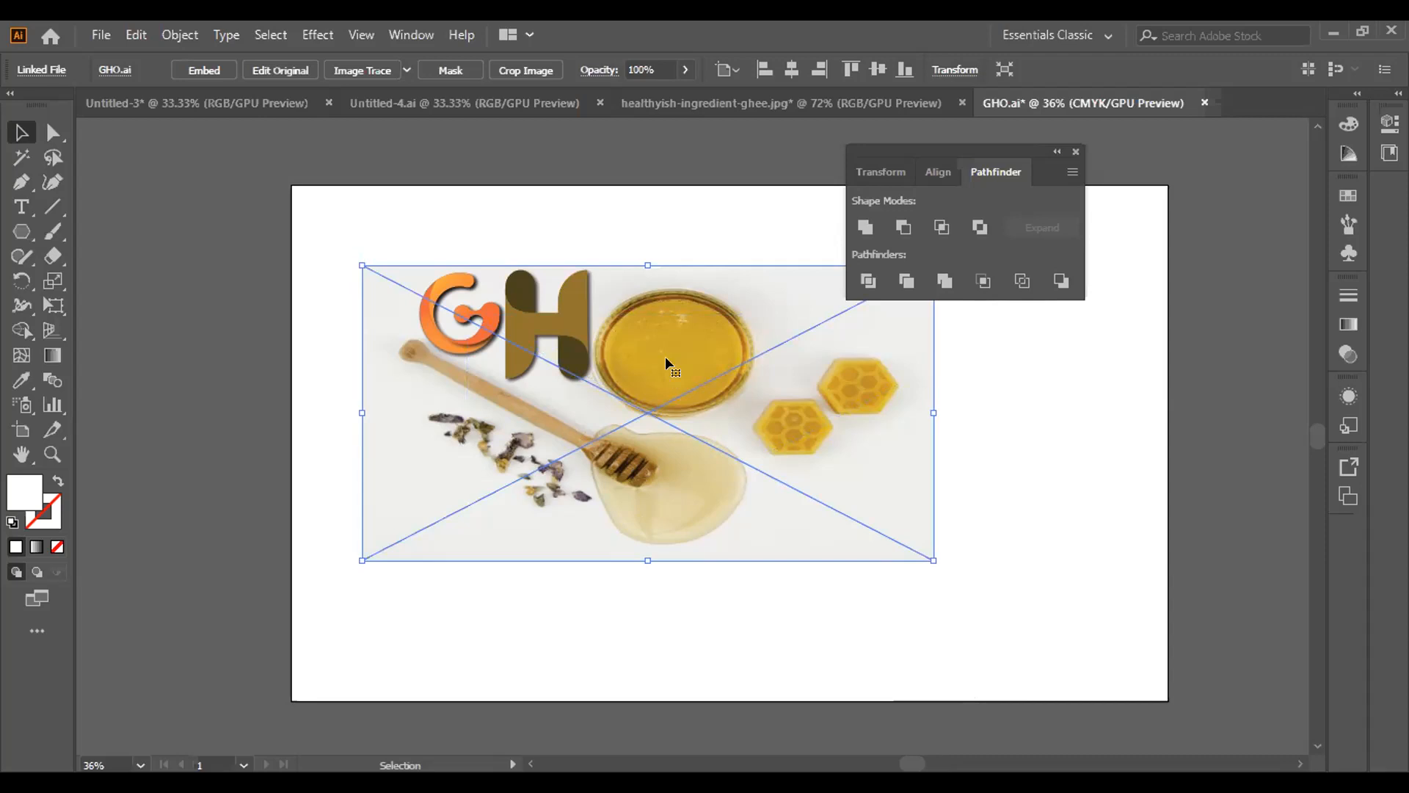
{"action": "left_click", "coordinate": [618, 212]}
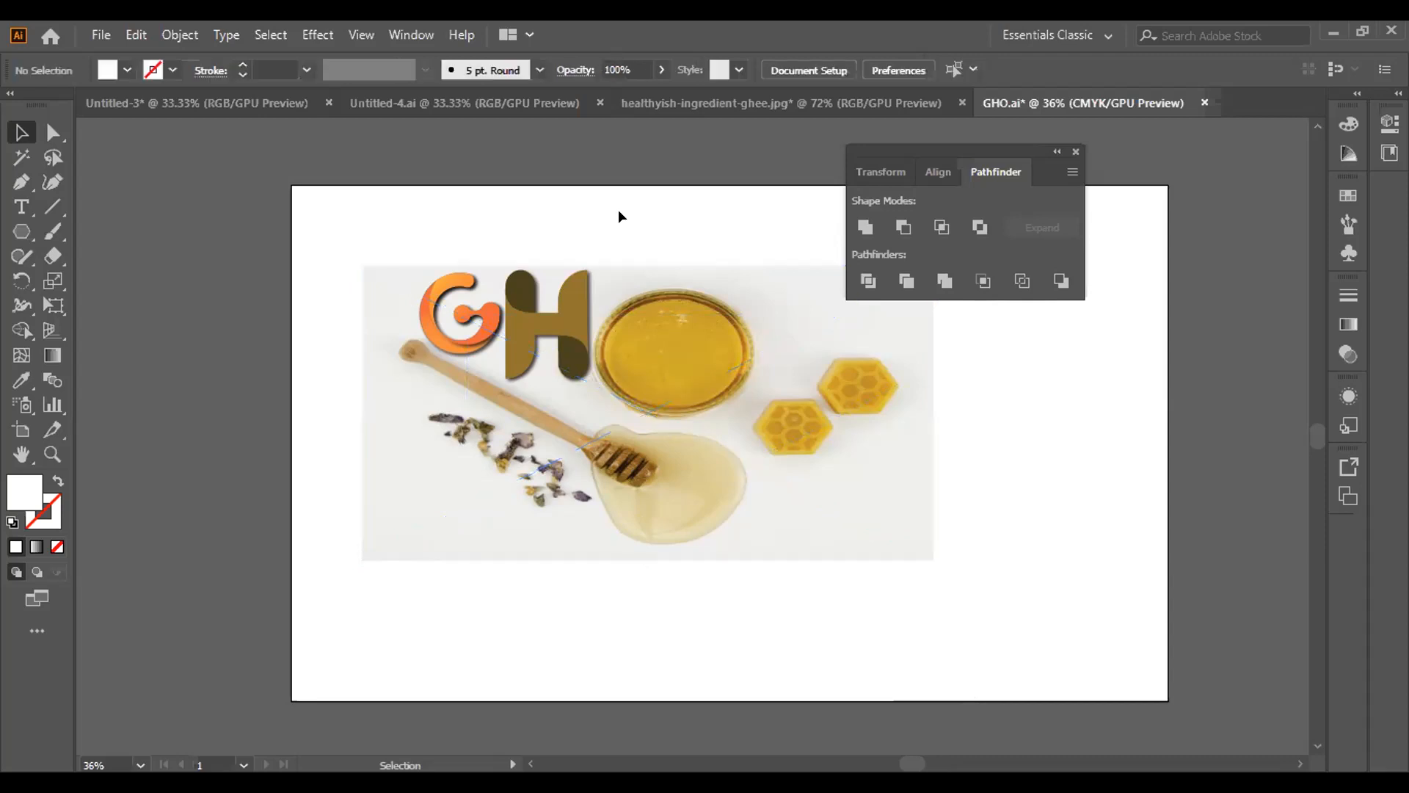
Try a reduced opacity on the GHO image, and return it to 100%
{"action": "left_click", "coordinate": [678, 368]}
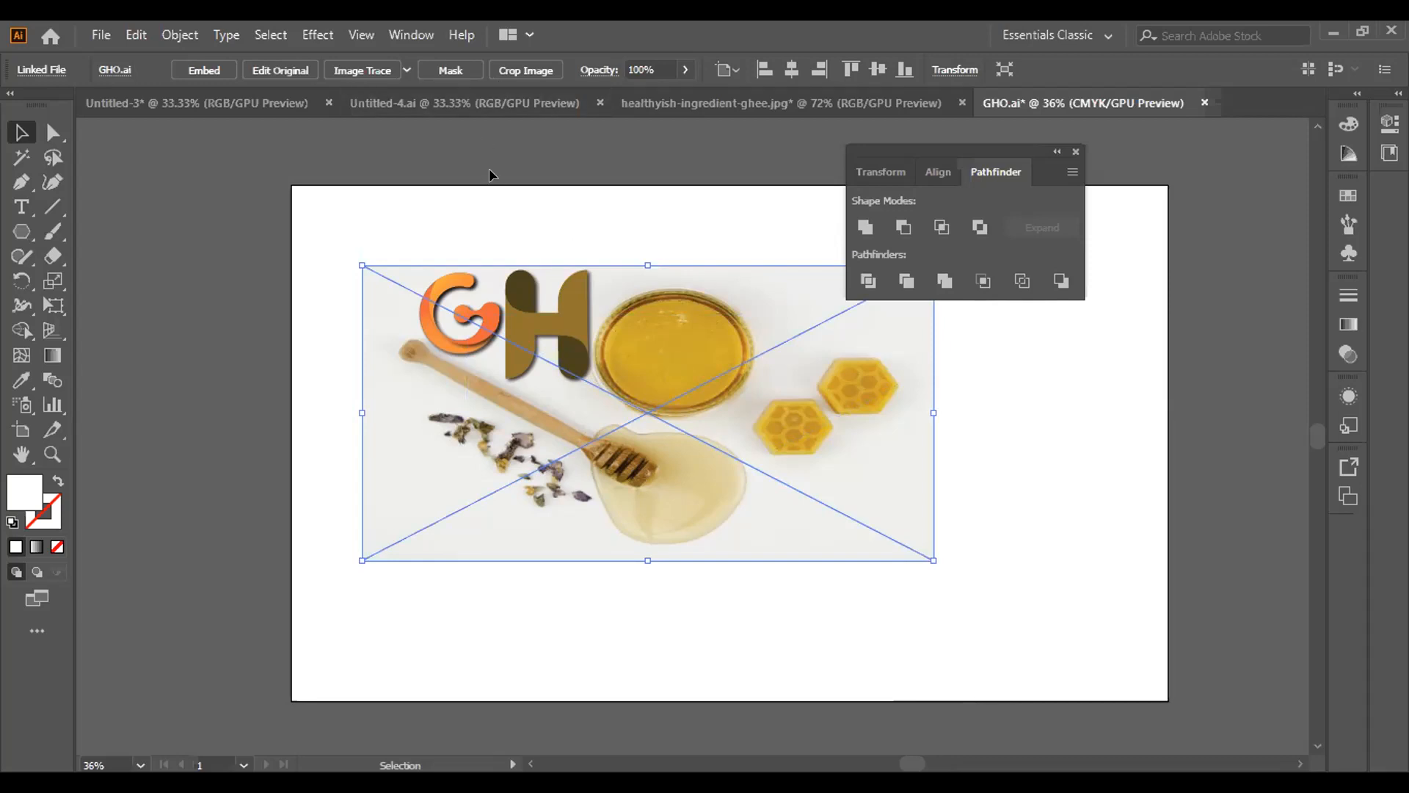
{"action": "left_click", "coordinate": [685, 69]}
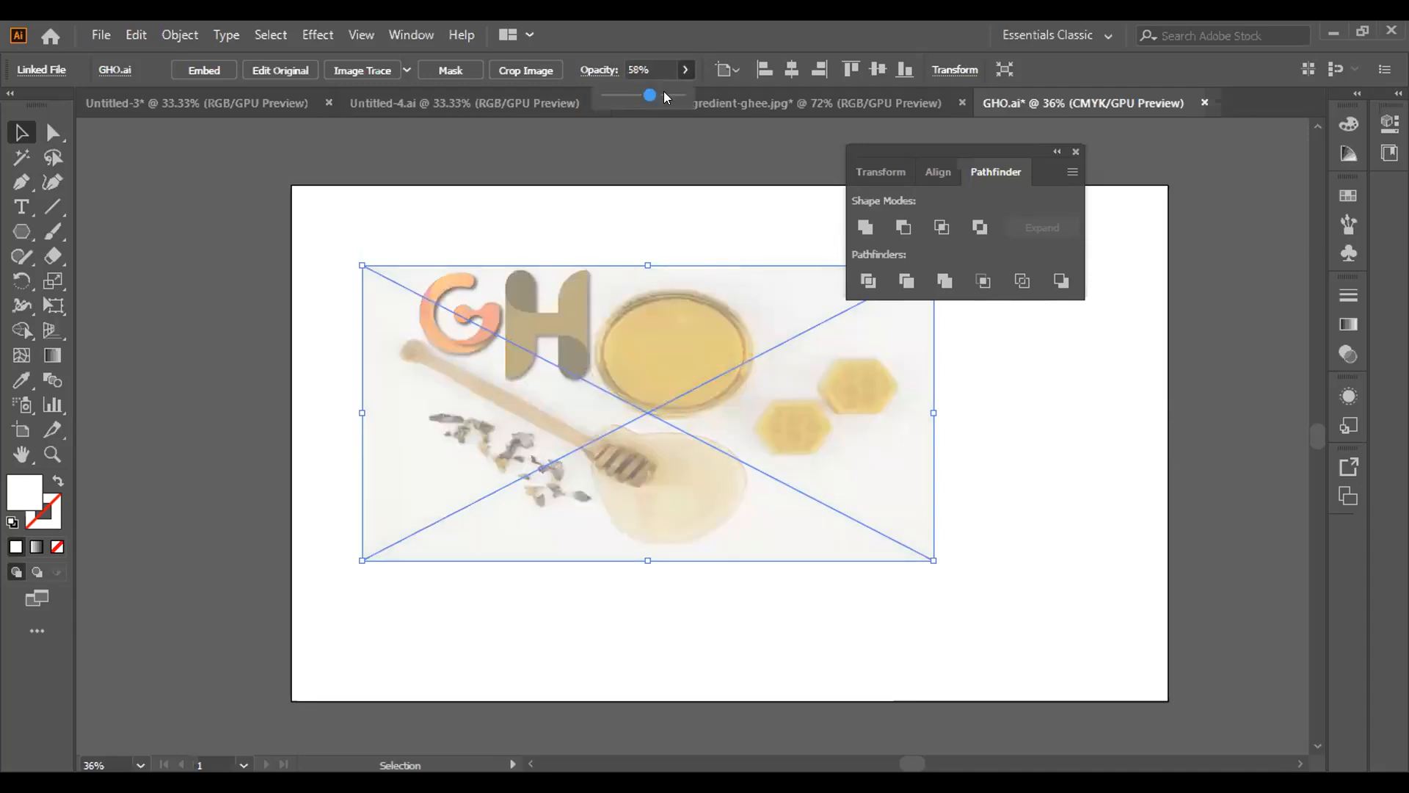
{"action": "left_click_drag", "start_coordinate": [683, 93], "coordinate": [696, 91]}
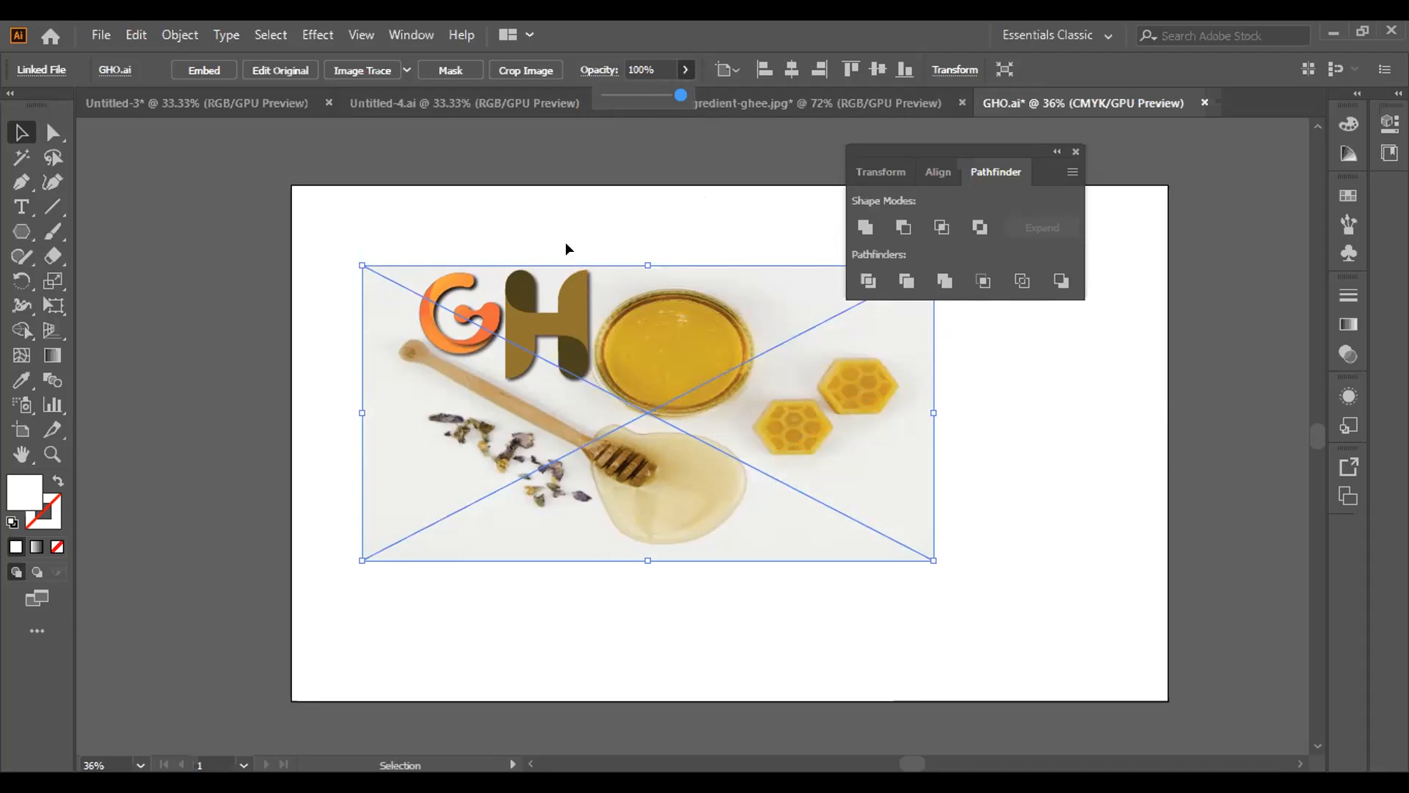
{"action": "right_click", "coordinate": [494, 236]}
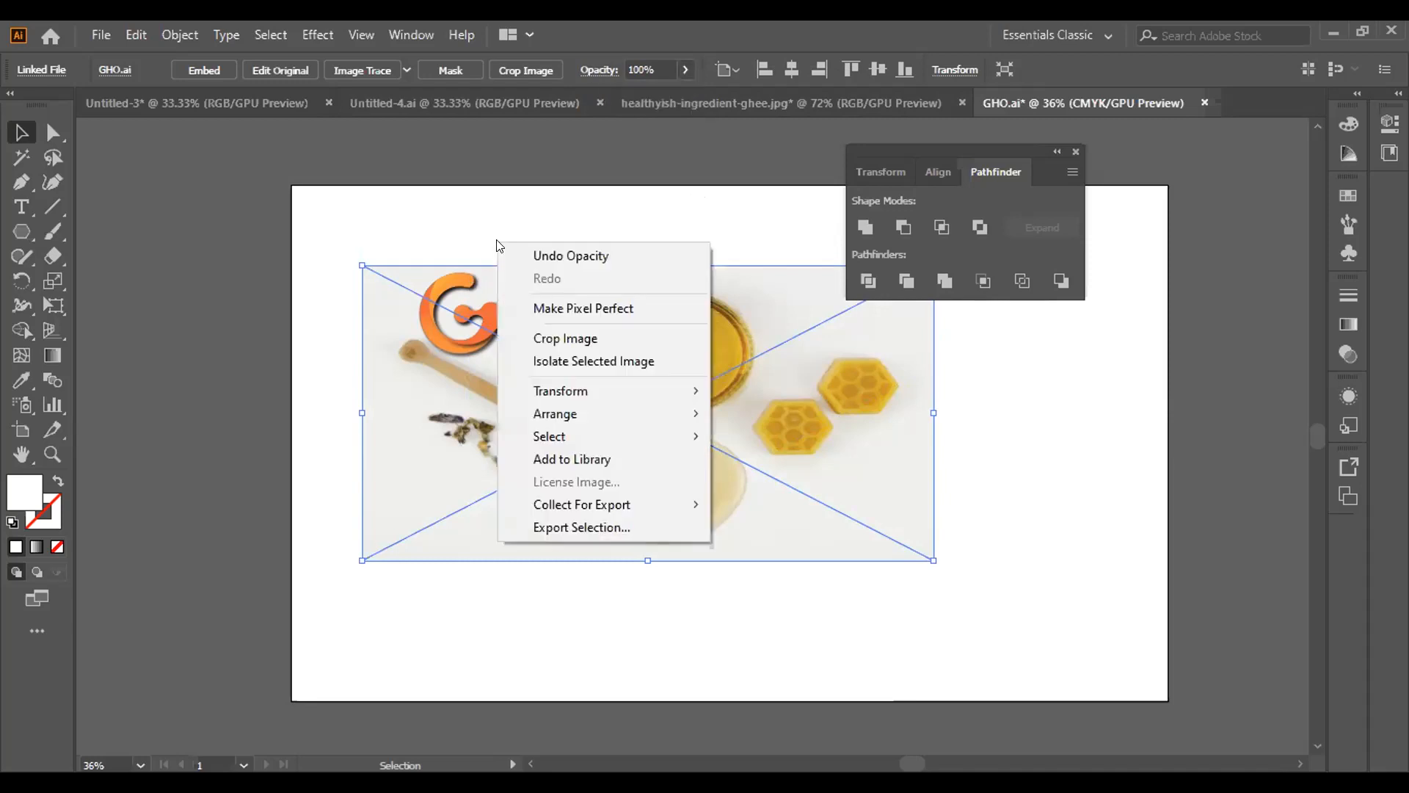
{"action": "left_click", "coordinate": [637, 194]}
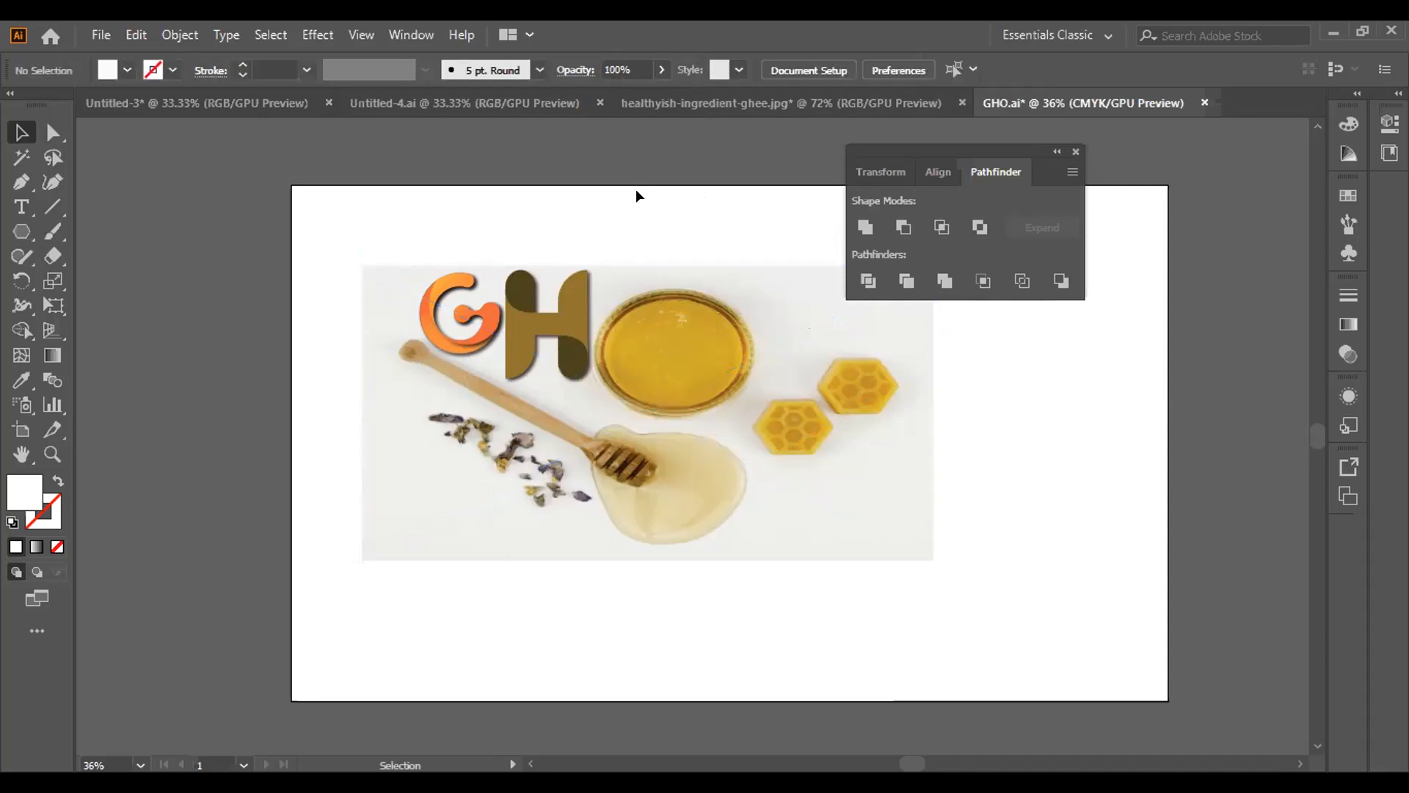
Continue placing the already open GHO file and position the image near the artboard's upper-left corner
{"action": "left_click", "coordinate": [550, 490]}
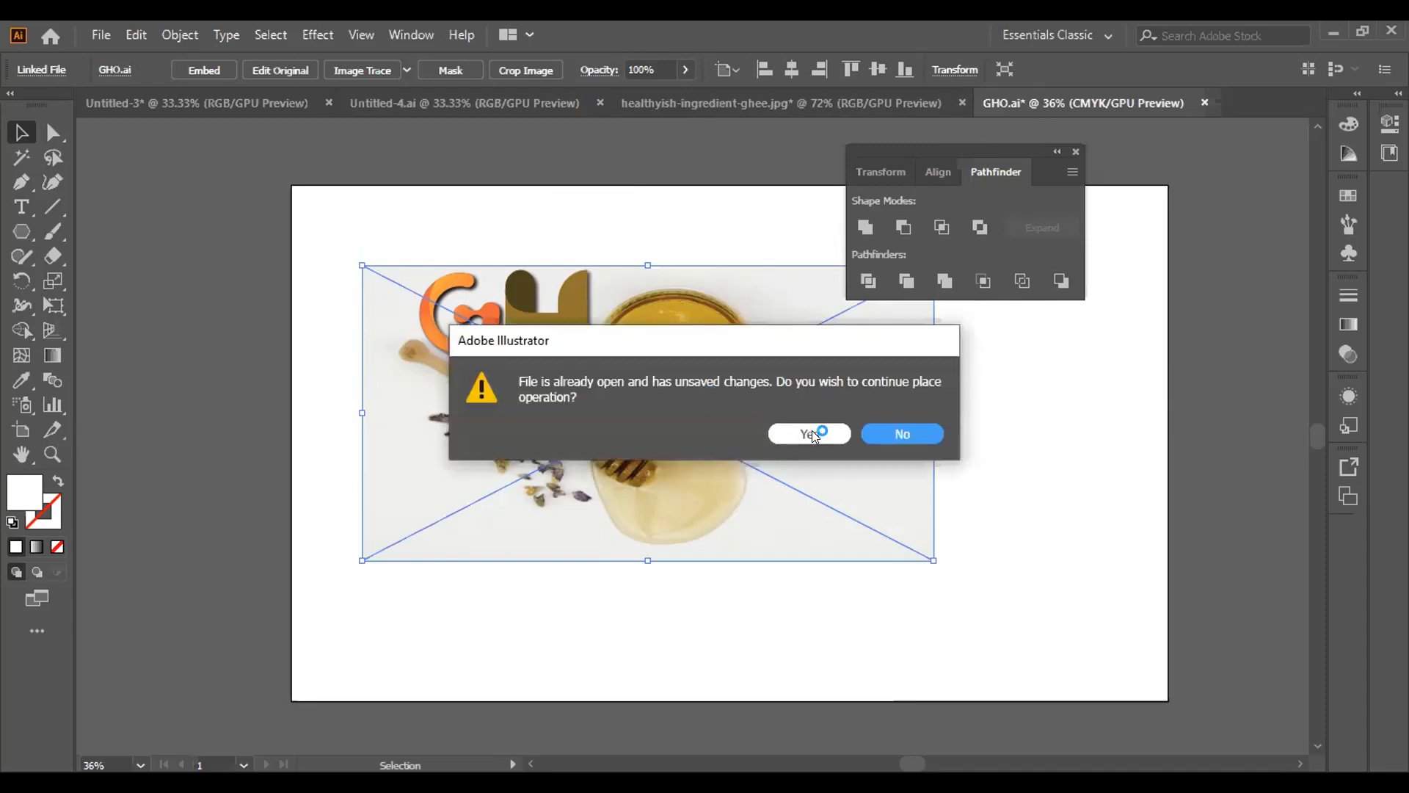
{"action": "left_click", "coordinate": [812, 433]}
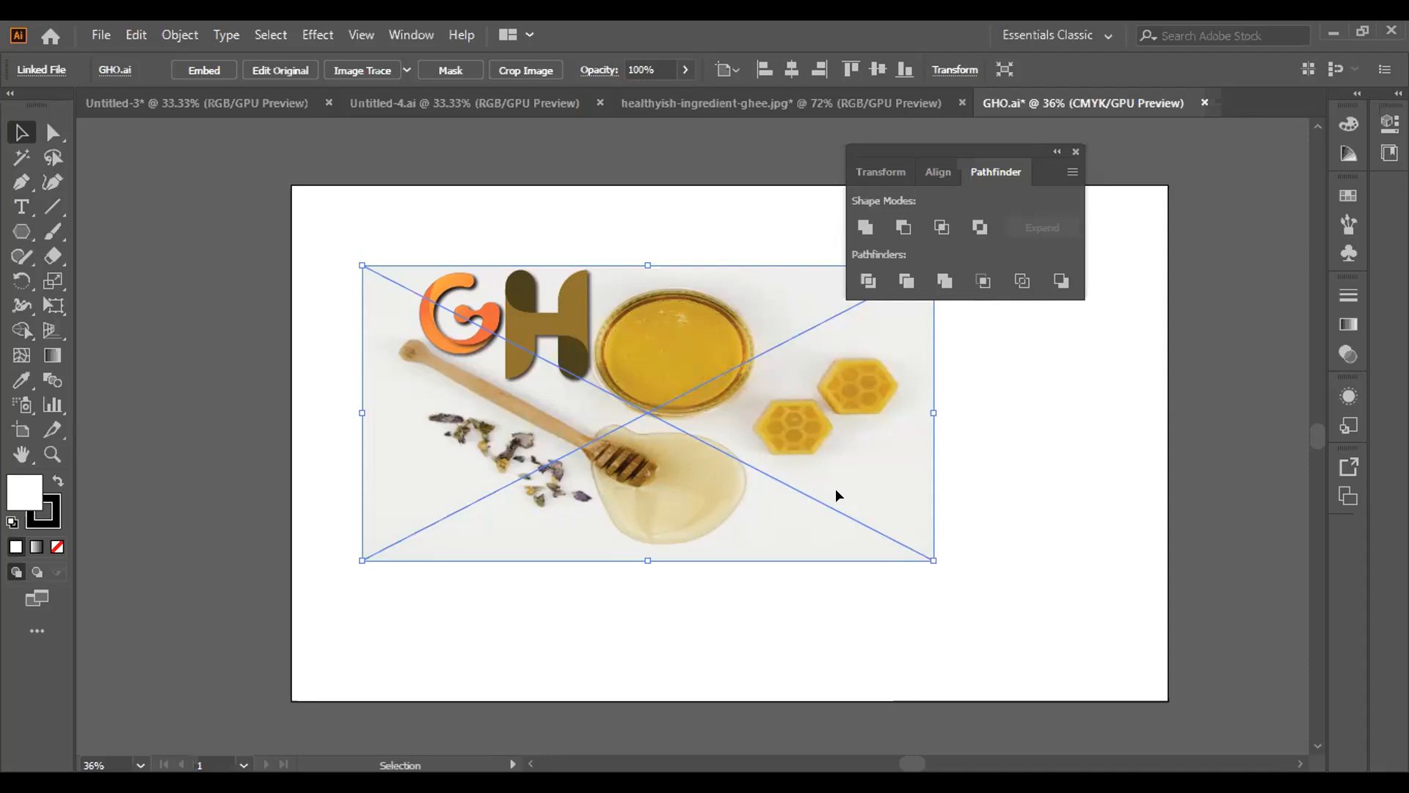
{"action": "left_click_drag", "start_coordinate": [836, 489], "coordinate": [879, 509]}
{"action": "left_click_drag", "start_coordinate": [794, 439], "coordinate": [670, 329]}
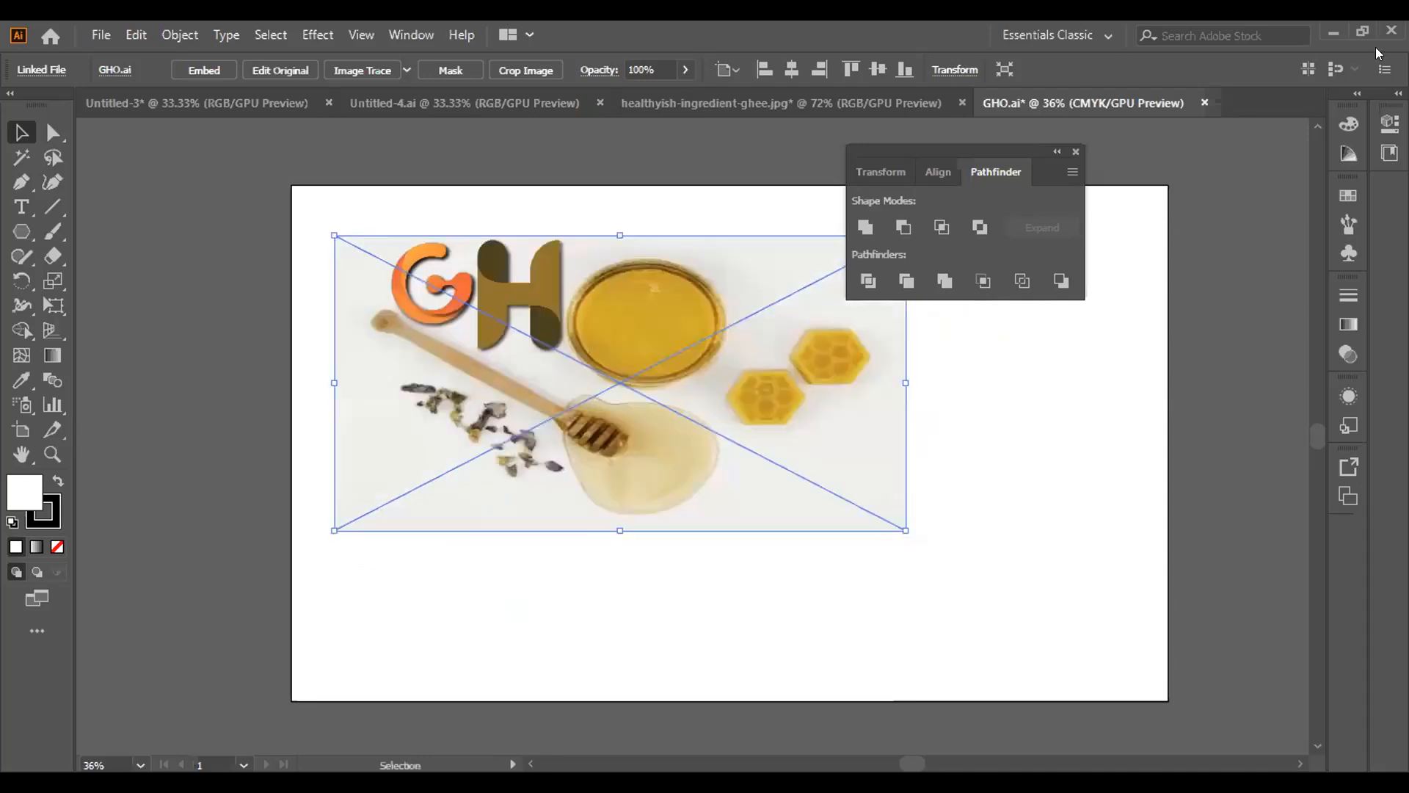
Check the ghee ingredient document, move the GHO image toward the artboard's centre, and minimise the window
{"action": "left_click", "coordinate": [877, 107]}
{"action": "left_click", "coordinate": [1073, 102]}
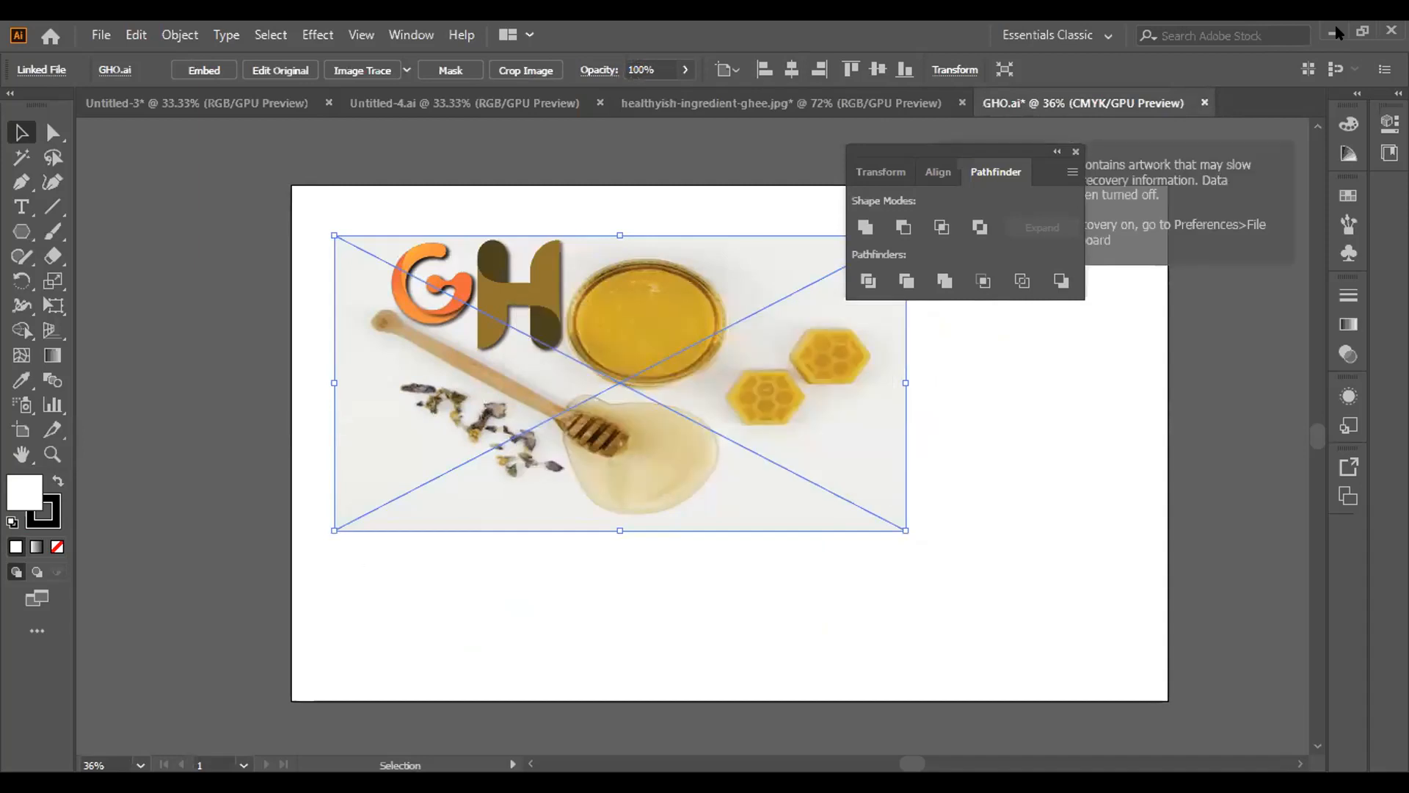
{"action": "left_click_drag", "start_coordinate": [666, 314], "coordinate": [784, 404]}
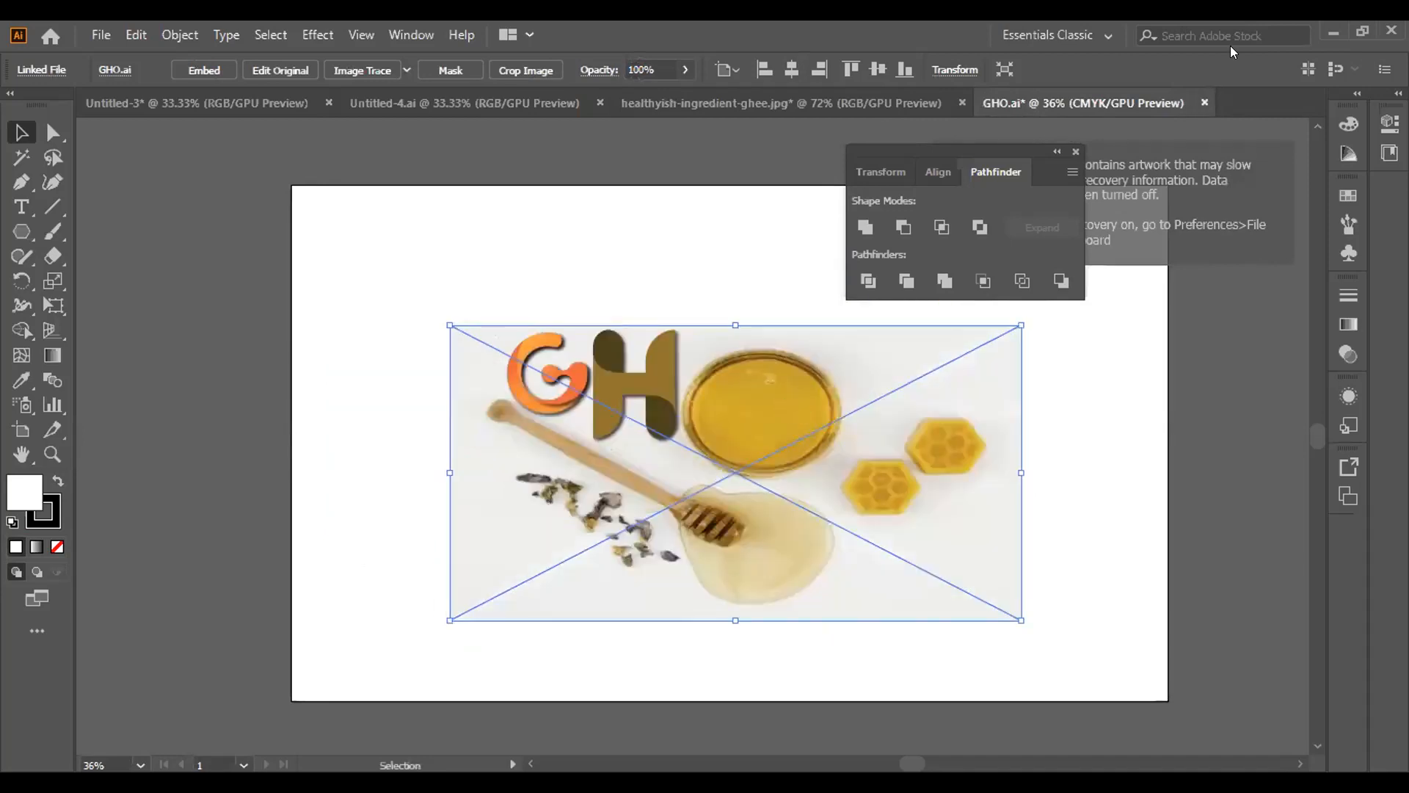
{"action": "left_click", "coordinate": [1330, 38]}
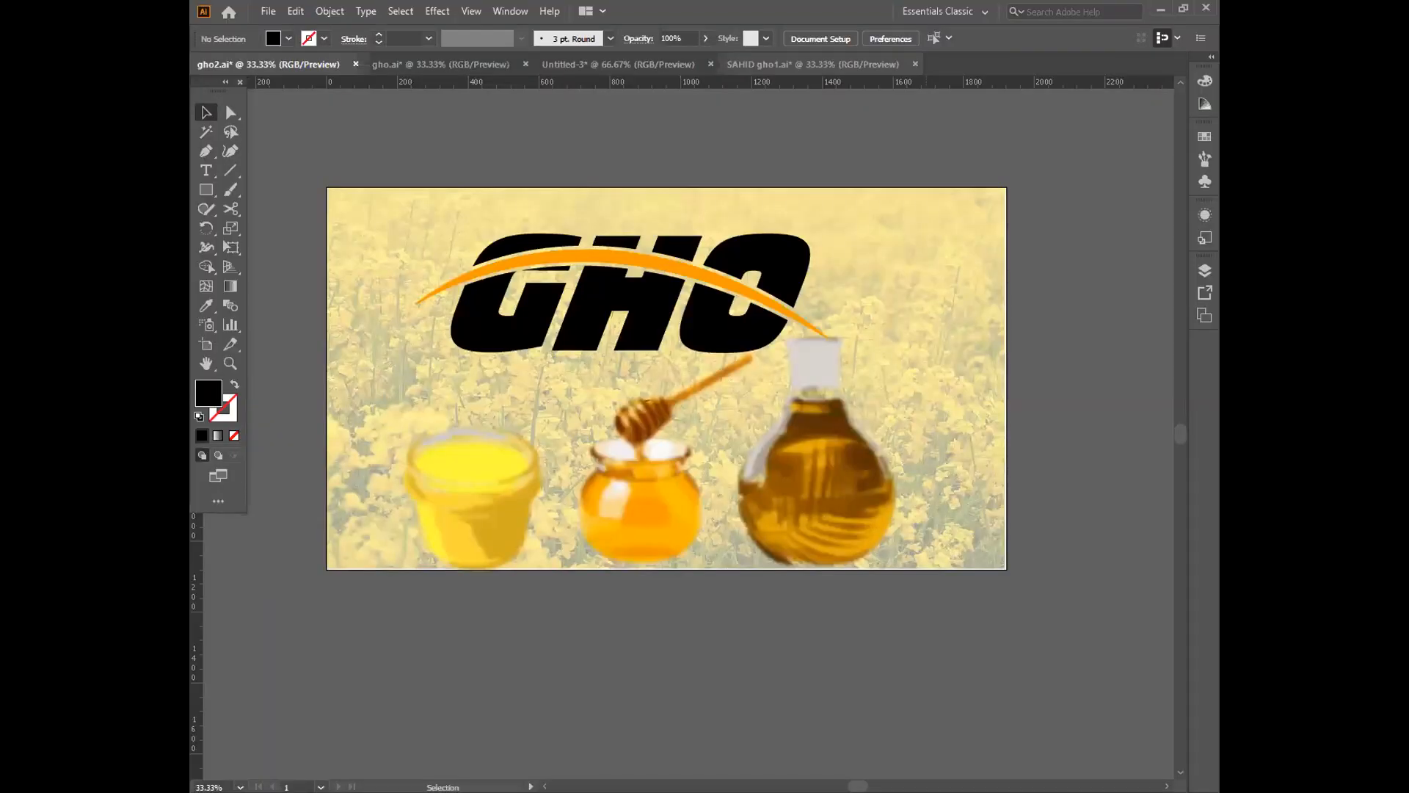
Compare the GHO logo designs in the open gho documents, checking their lettering, swooshes and backgrounds
{"action": "left_click", "coordinate": [758, 64]}
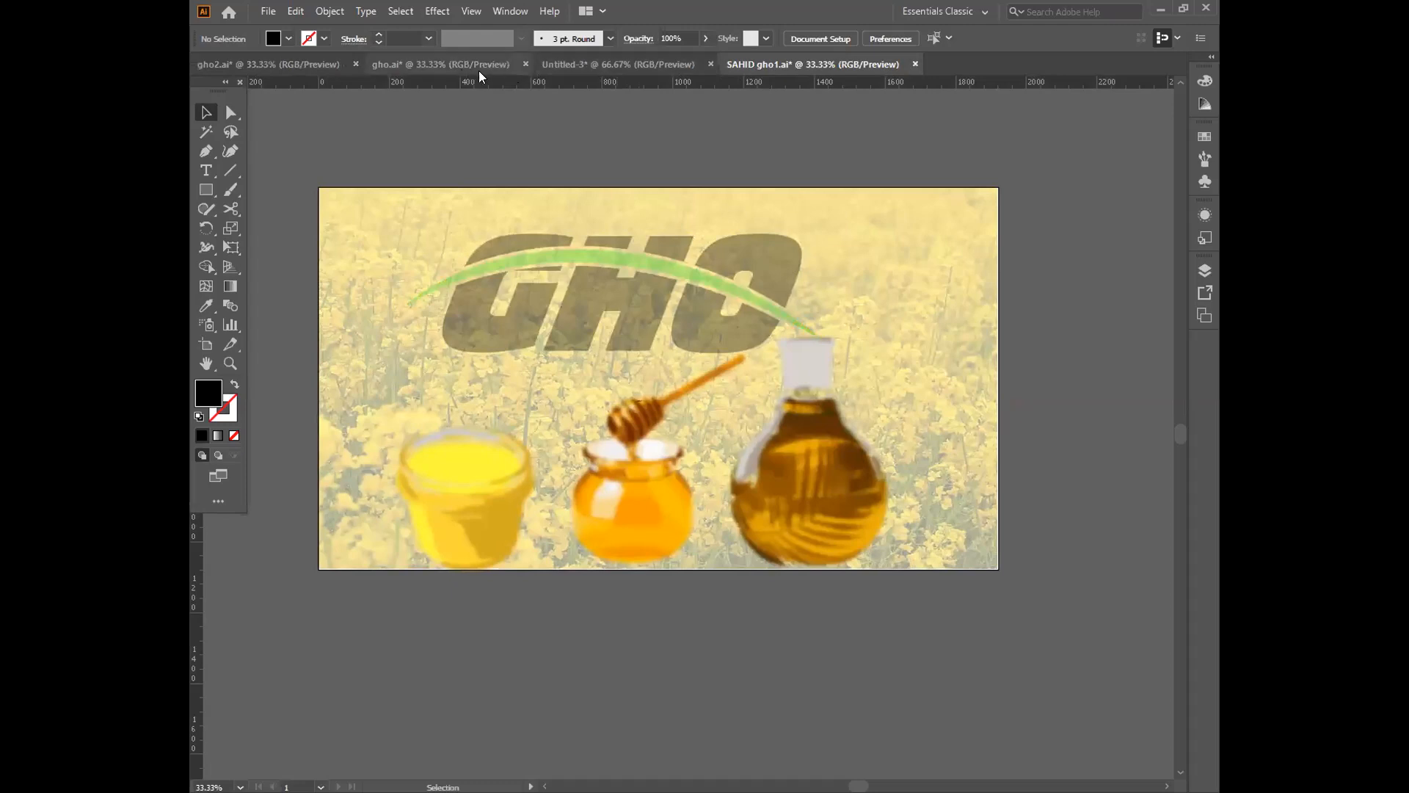
{"action": "left_click", "coordinate": [436, 64]}
{"action": "left_click", "coordinate": [307, 69]}
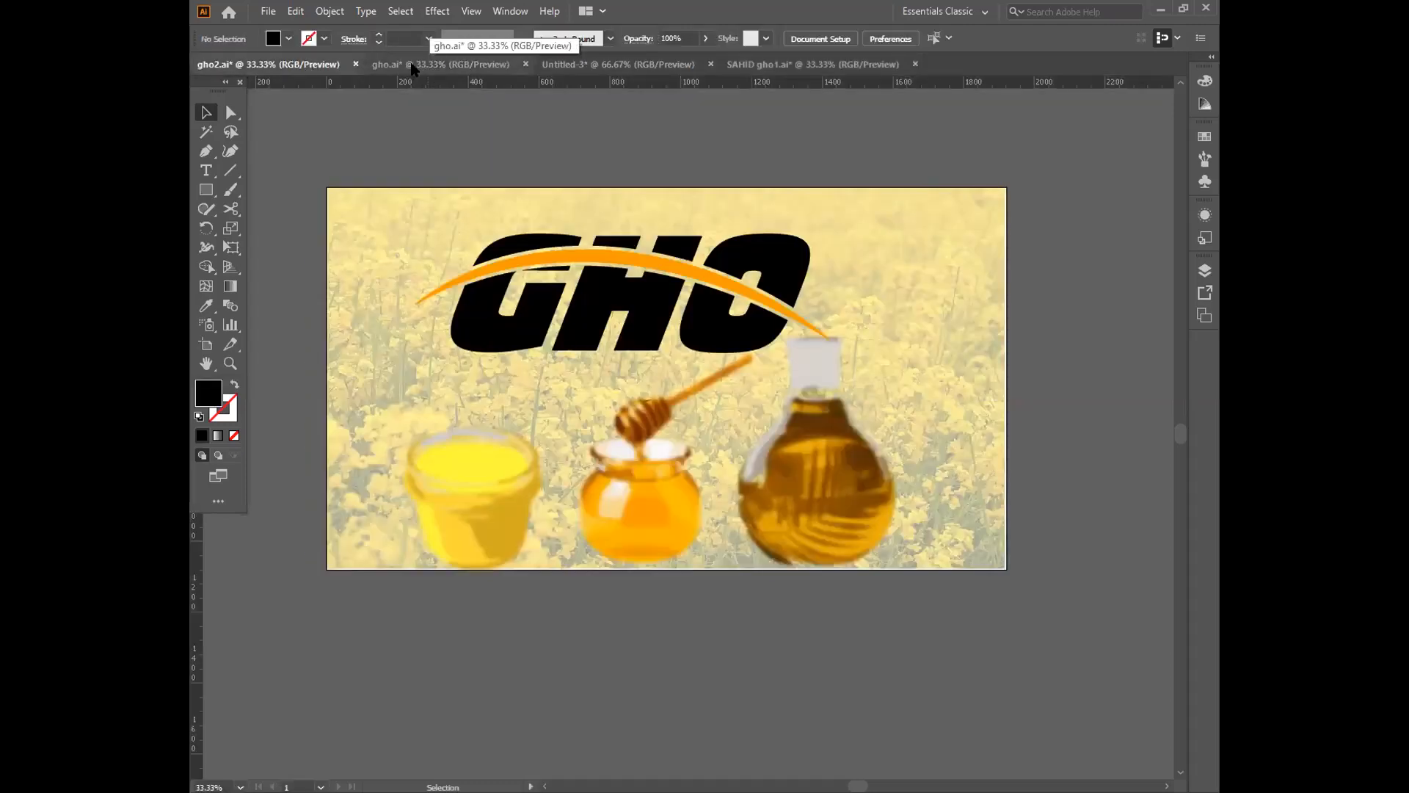
{"action": "left_click", "coordinate": [414, 67]}
{"action": "left_click", "coordinate": [801, 65]}
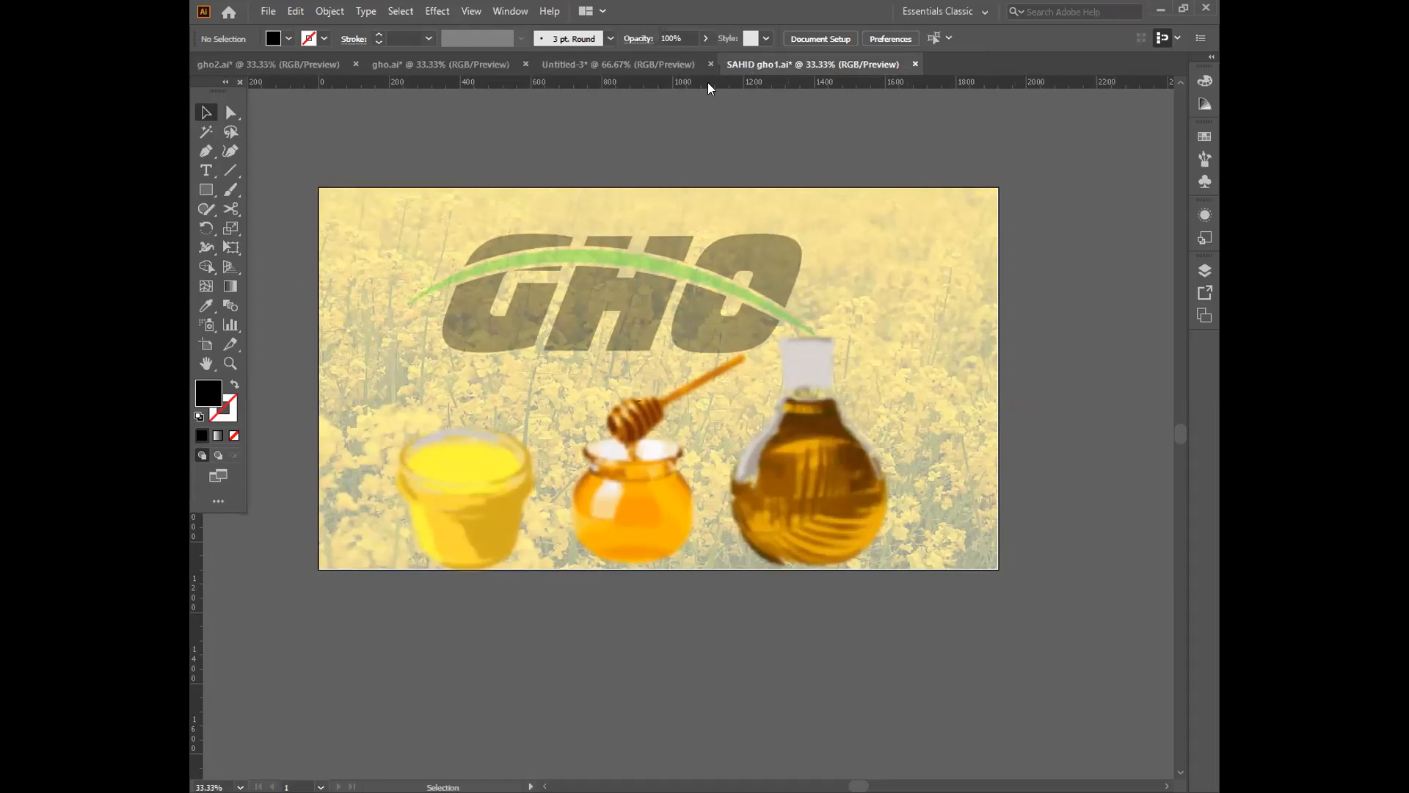
{"action": "left_click", "coordinate": [456, 66]}
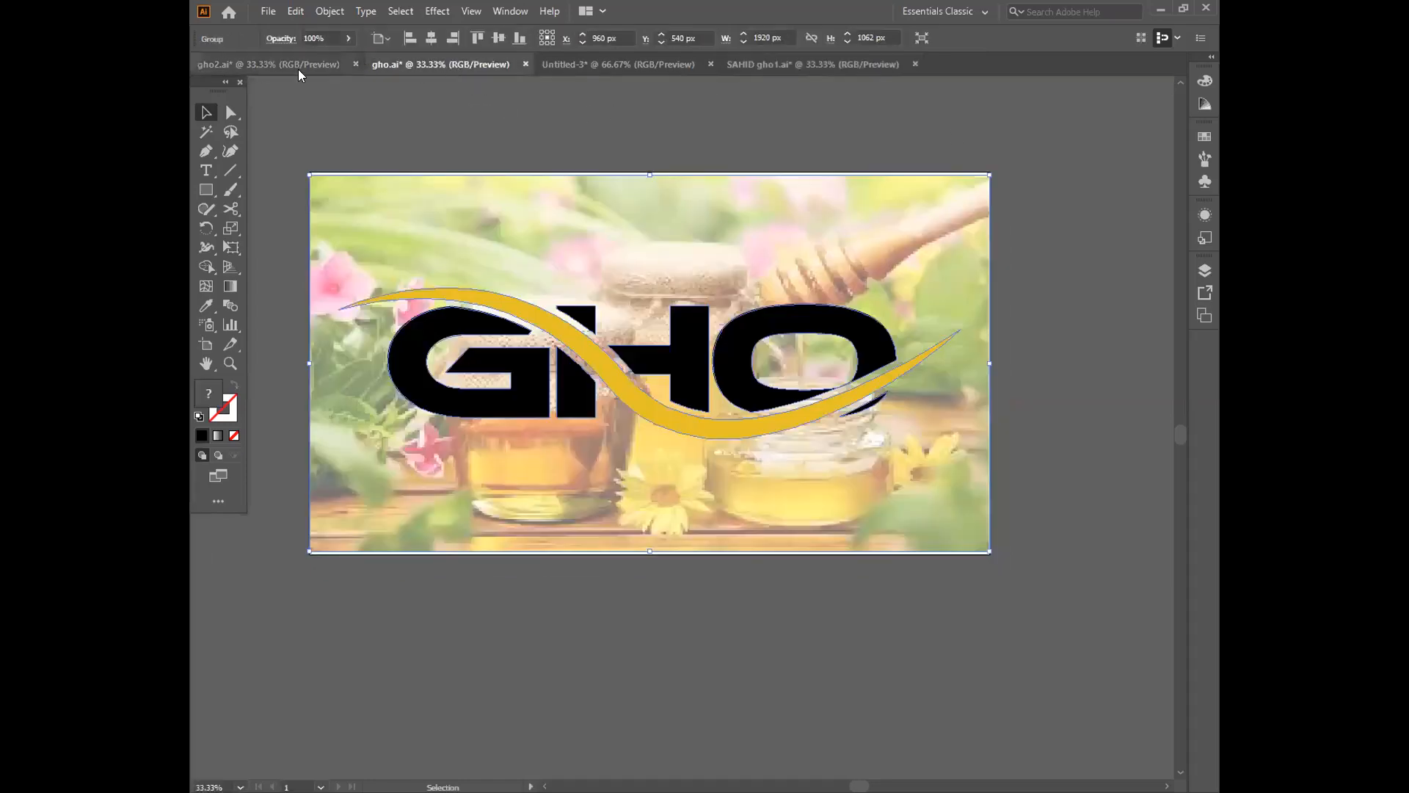
{"action": "left_click", "coordinate": [301, 68]}
Open the Untitled-3 document and examine the blue furry letter D from top to bottom
{"action": "left_click", "coordinate": [598, 68]}
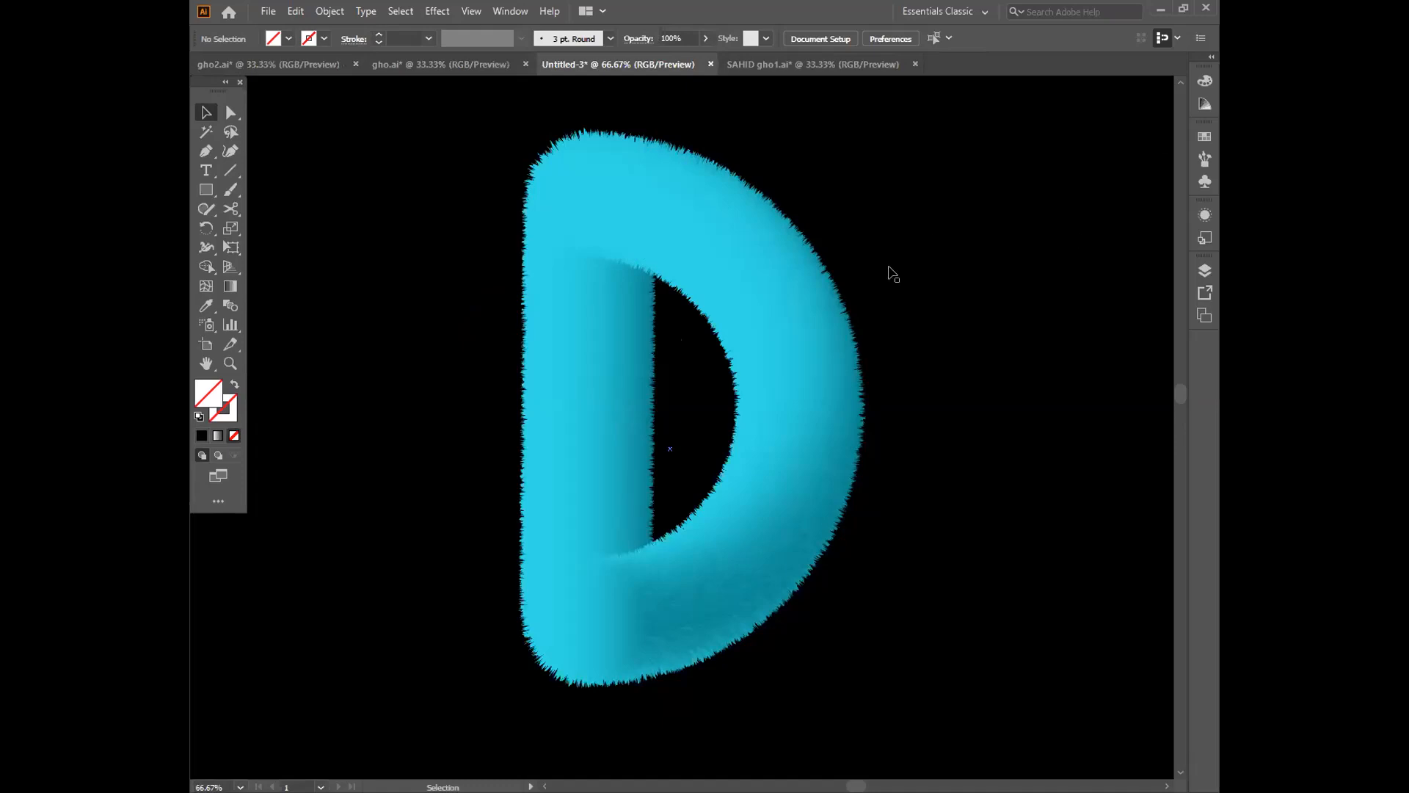
{"action": "left_click", "coordinate": [701, 235]}
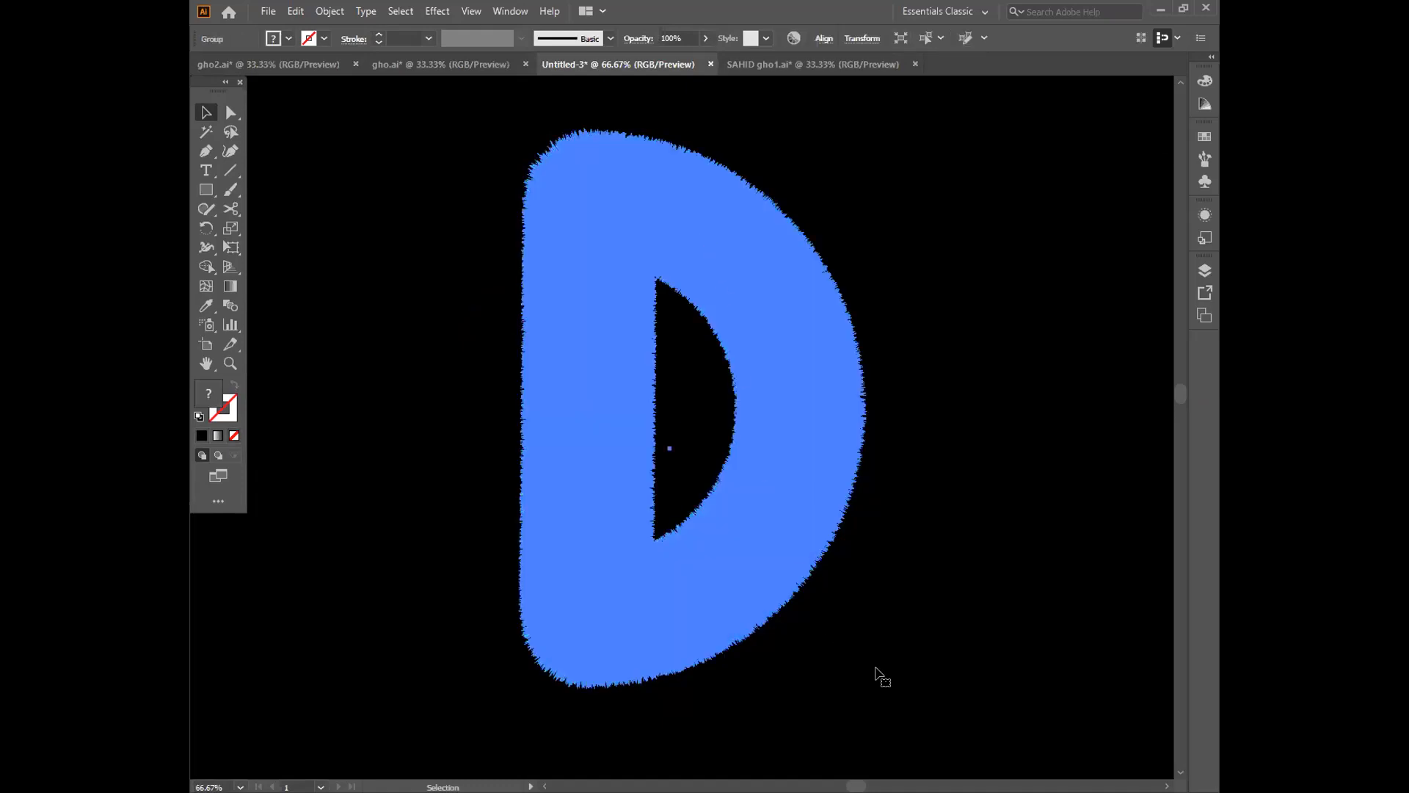
{"action": "scroll", "coordinate": [946, 683], "scroll_direction": "down", "scroll_amount": 3}
{"action": "left_click", "coordinate": [869, 730]}
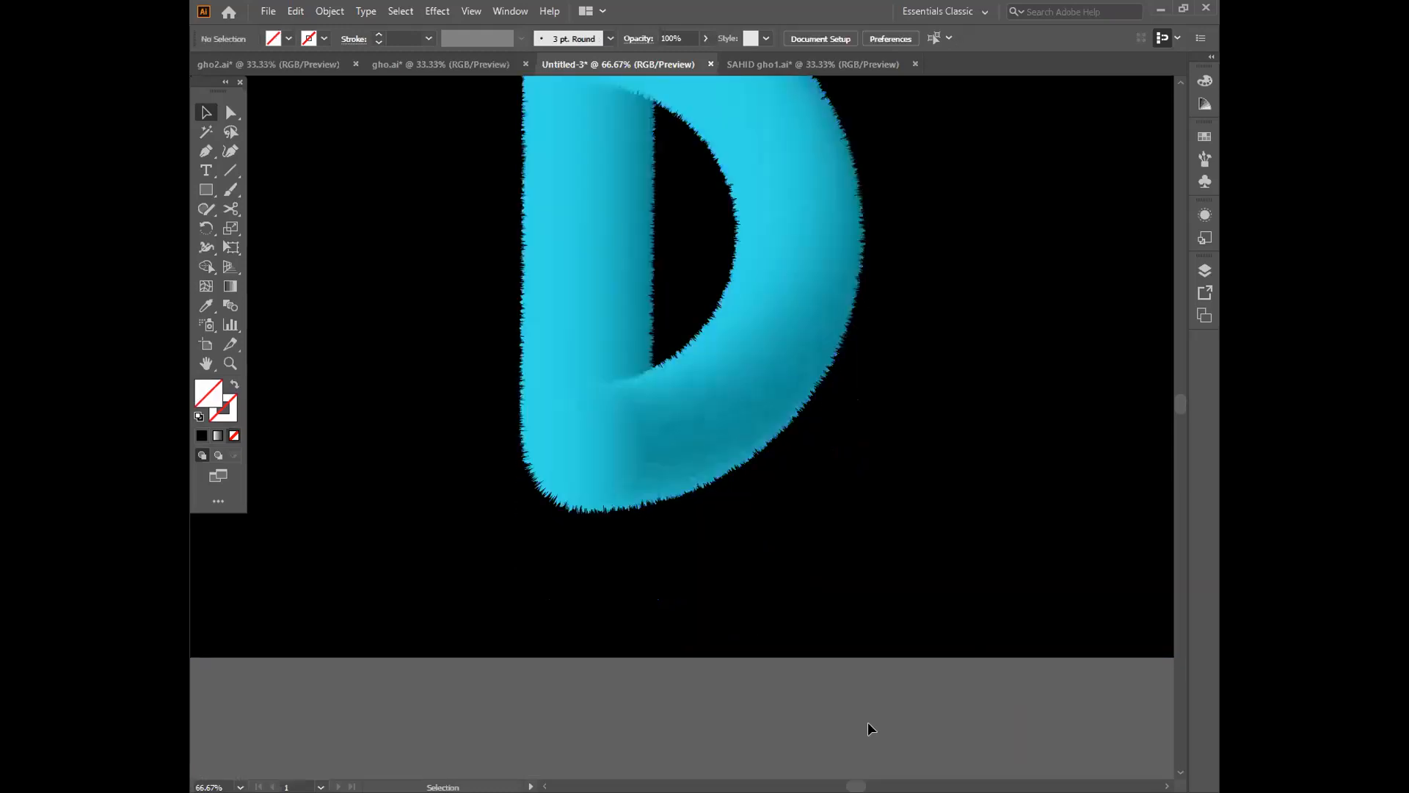
{"action": "scroll", "coordinate": [969, 685], "scroll_direction": "up", "scroll_amount": 2}
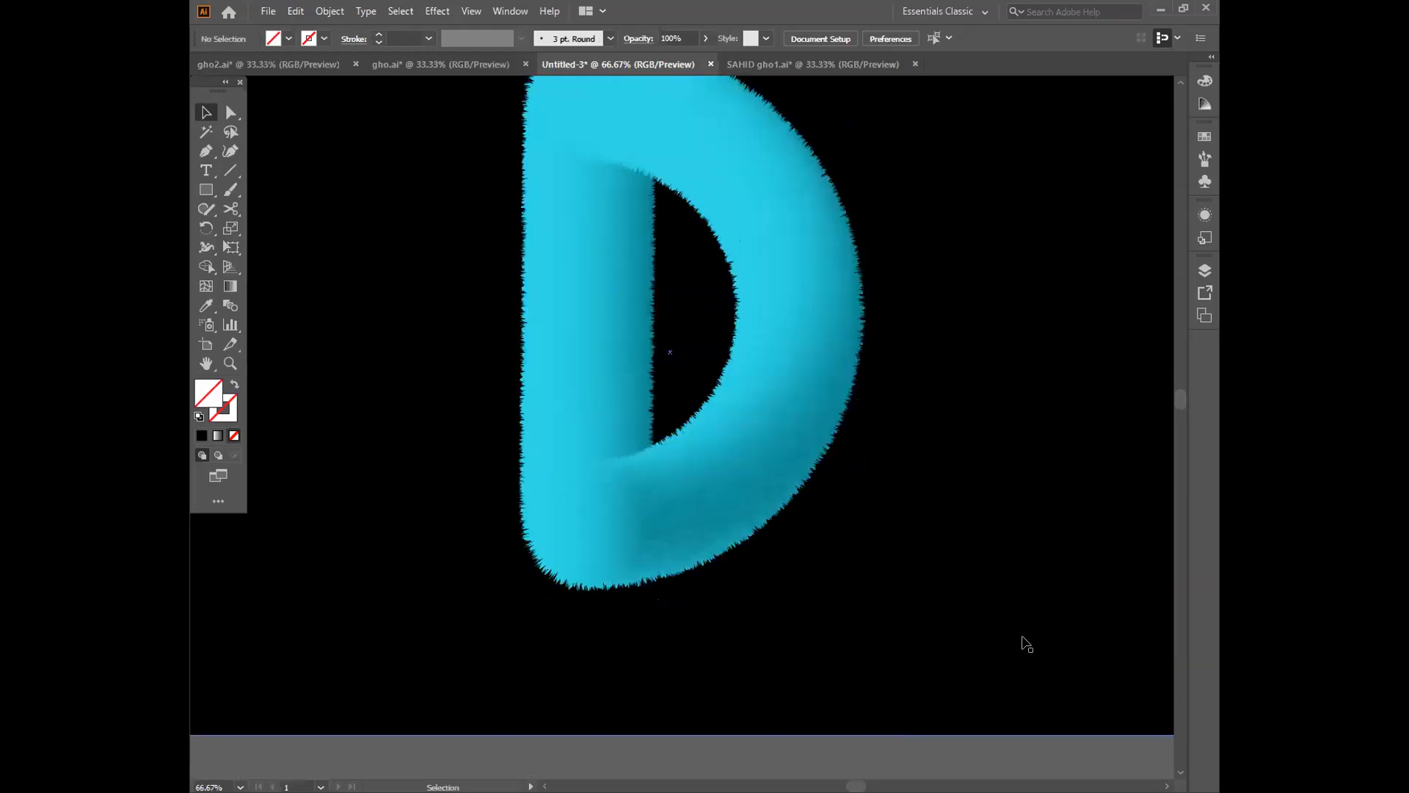